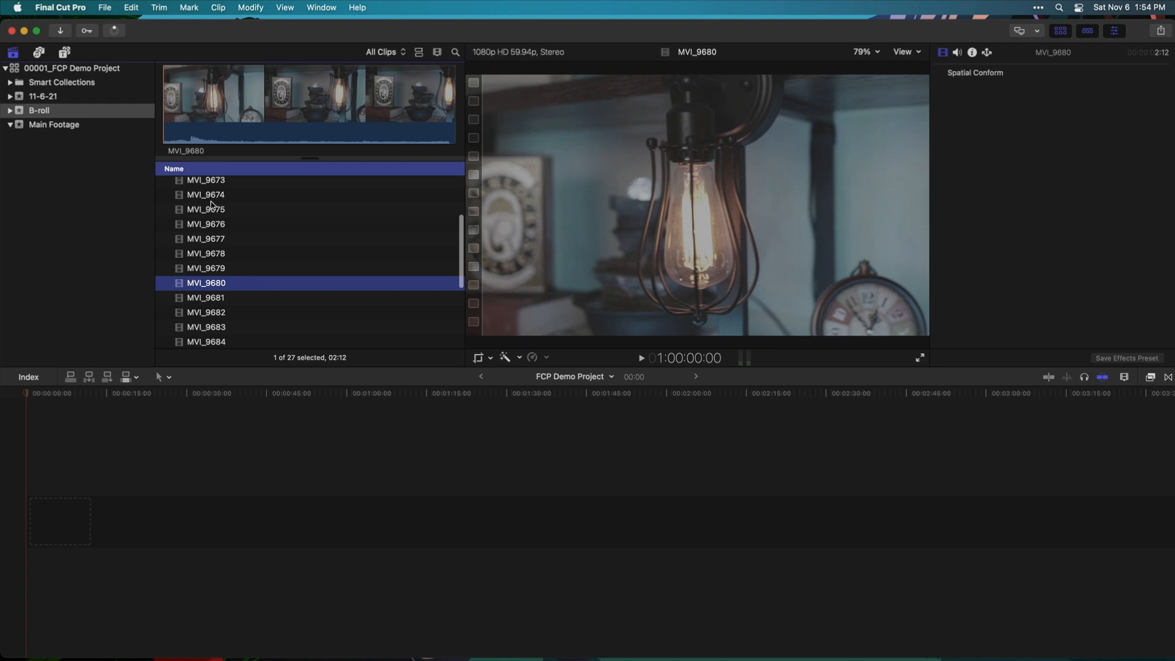
# Preview MVI_9575, MVI_9695 and the my workspace audio in Main Footage, ending on MVI_9695
pyautogui.click(79, 124)
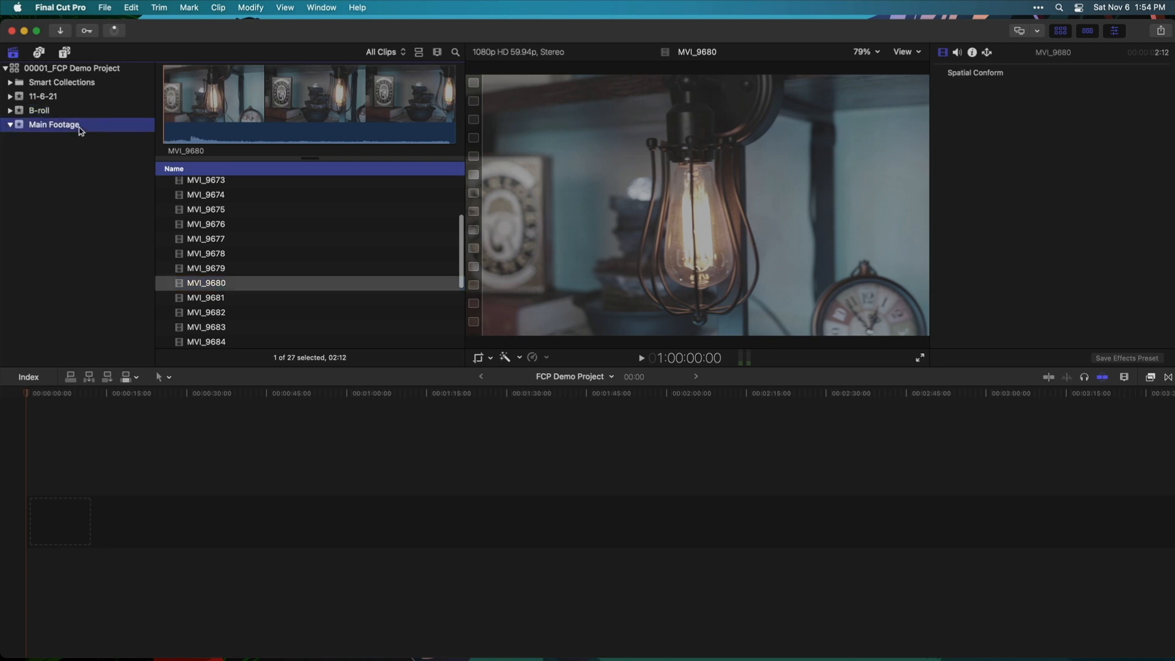
pyautogui.click(234, 201)
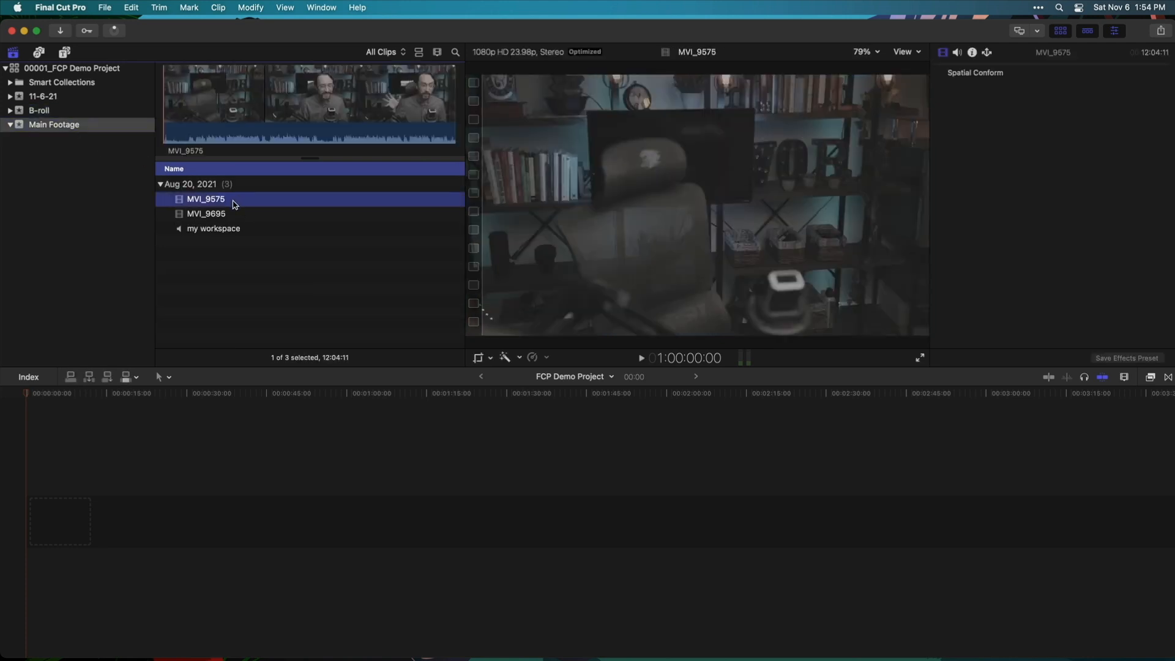
pyautogui.click(240, 214)
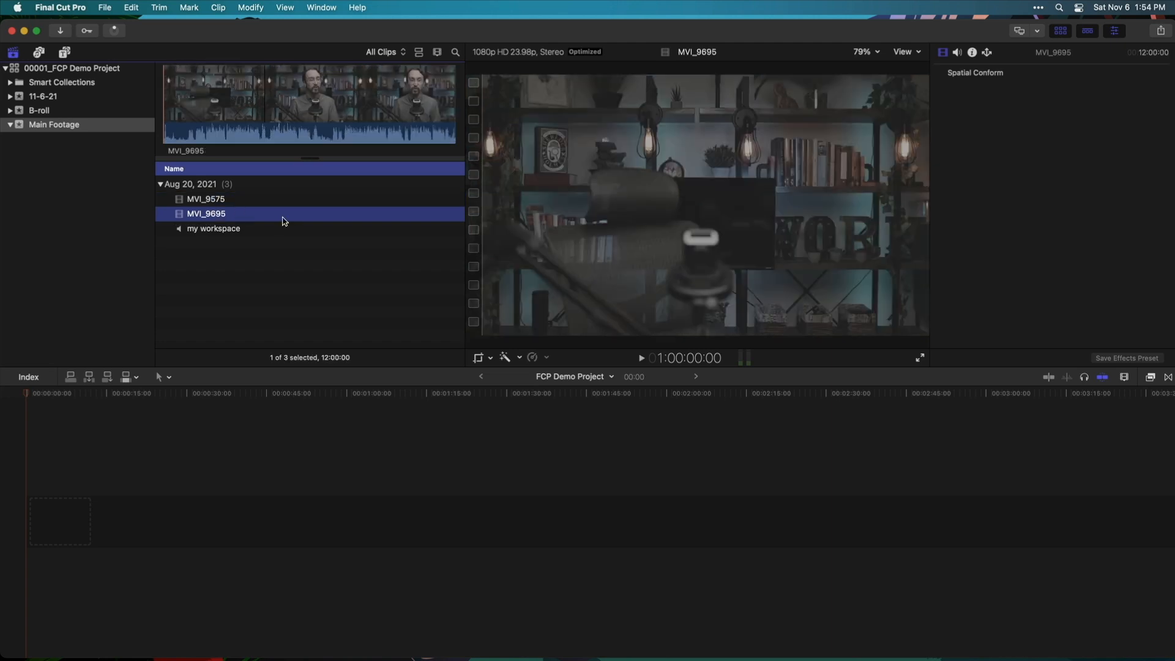
pyautogui.click(256, 201)
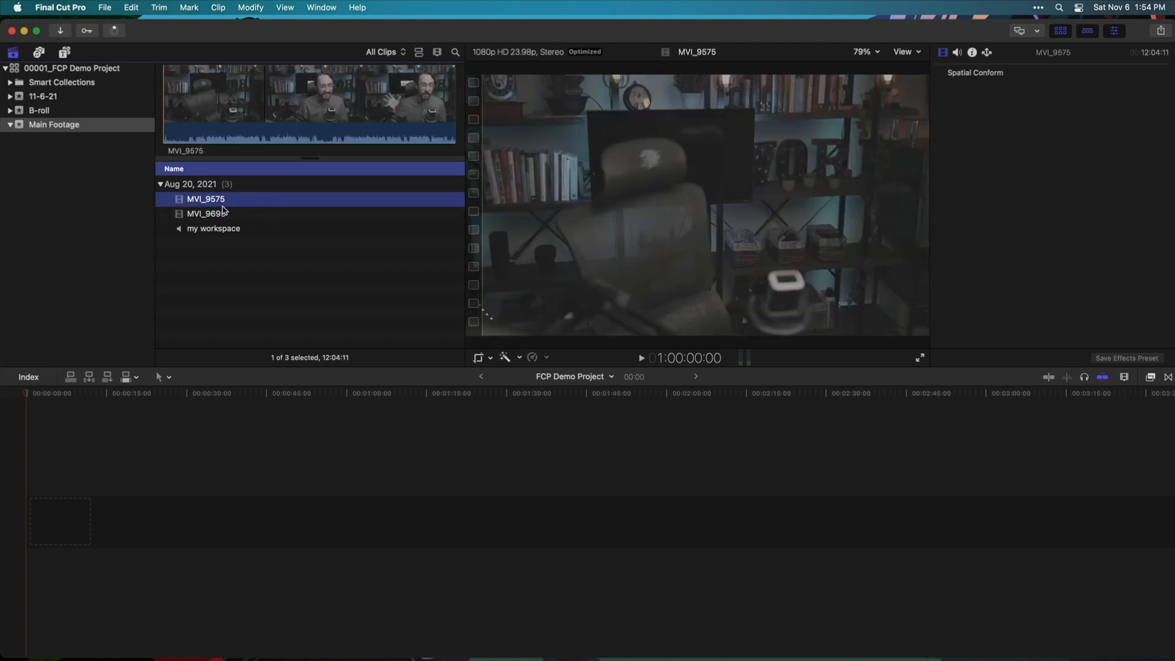
pyautogui.click(263, 230)
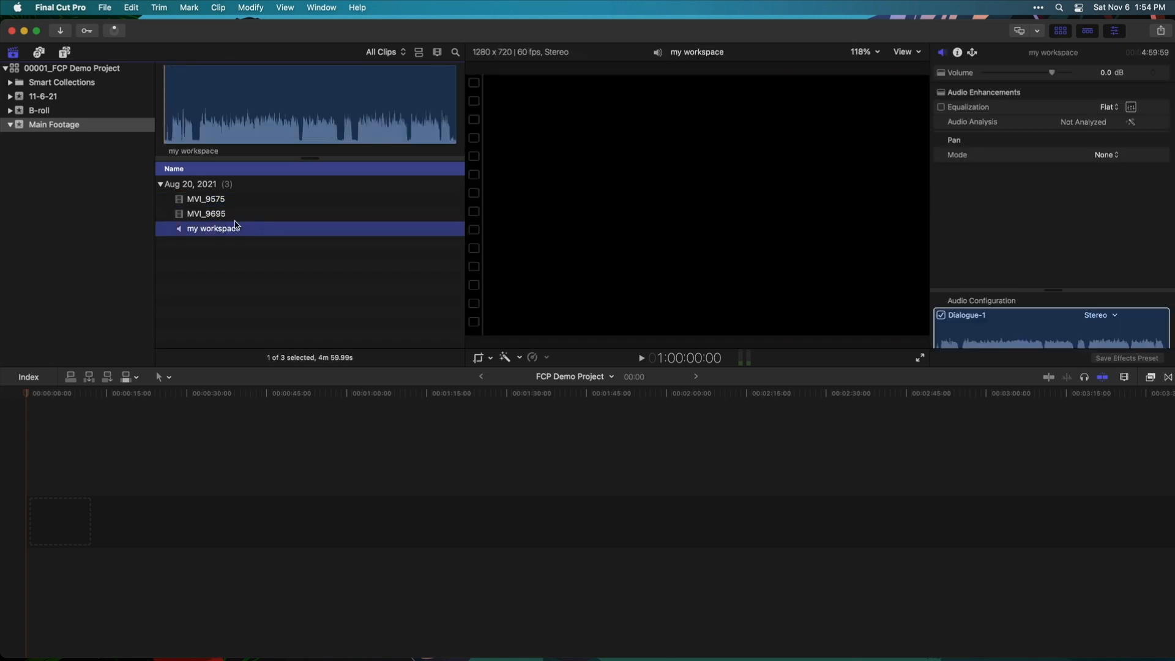
pyautogui.click(254, 216)
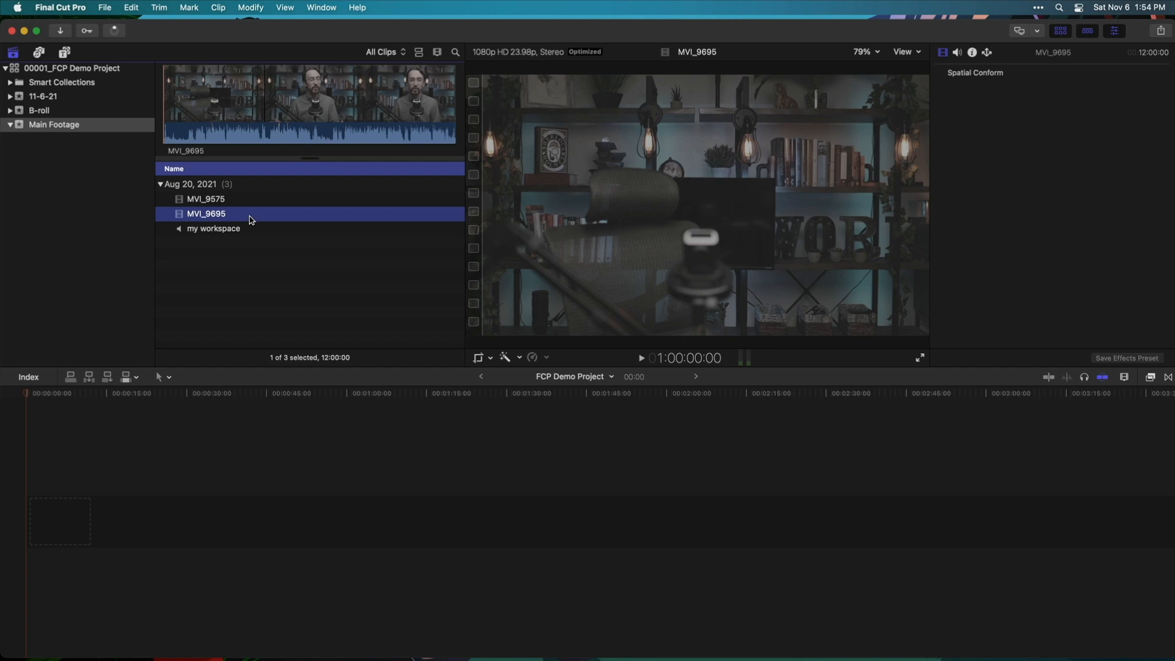
pyautogui.press('e')
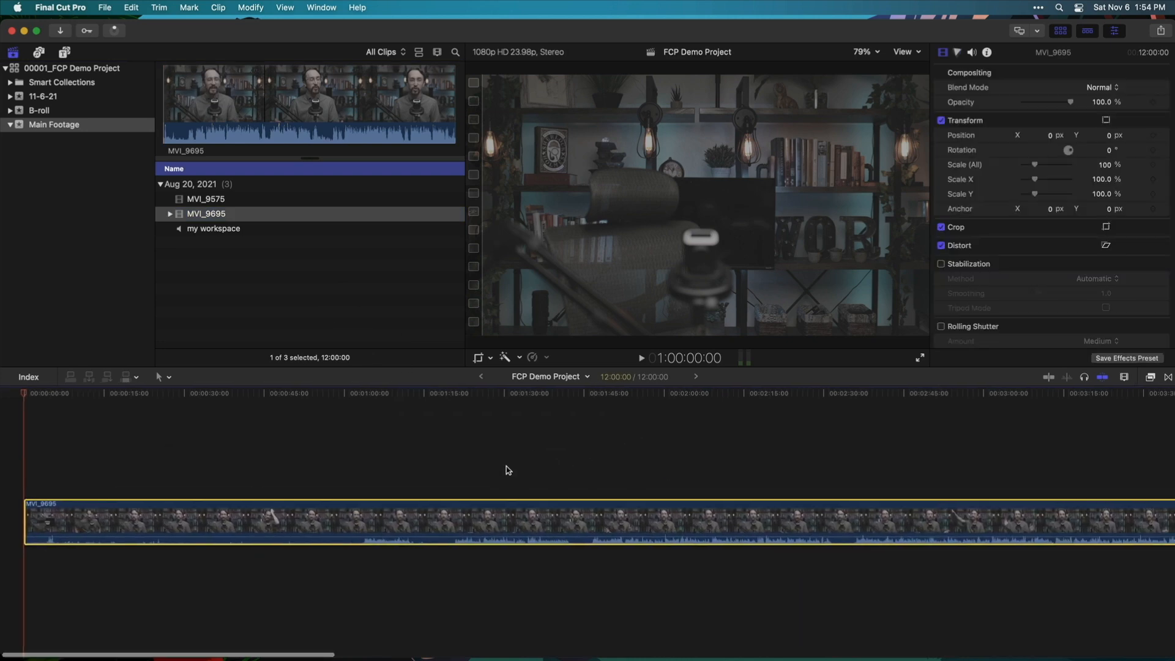
pyautogui.moveTo(302, 399); pyautogui.dragTo(560, 432)
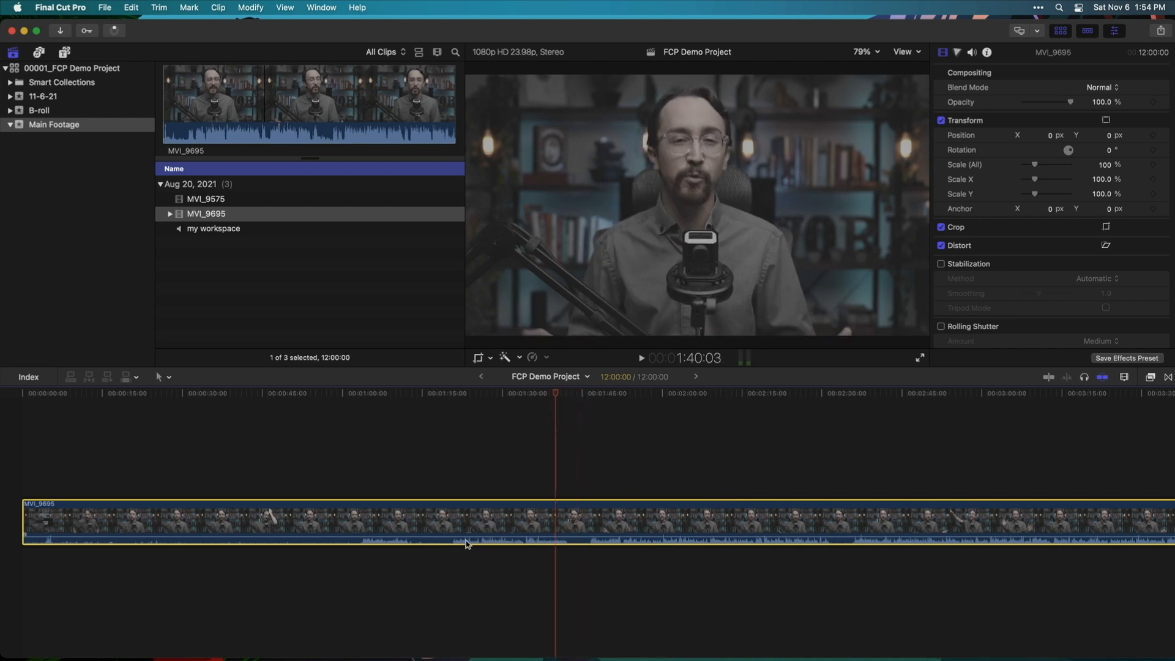
pyautogui.hscroll(15, 643, 491)
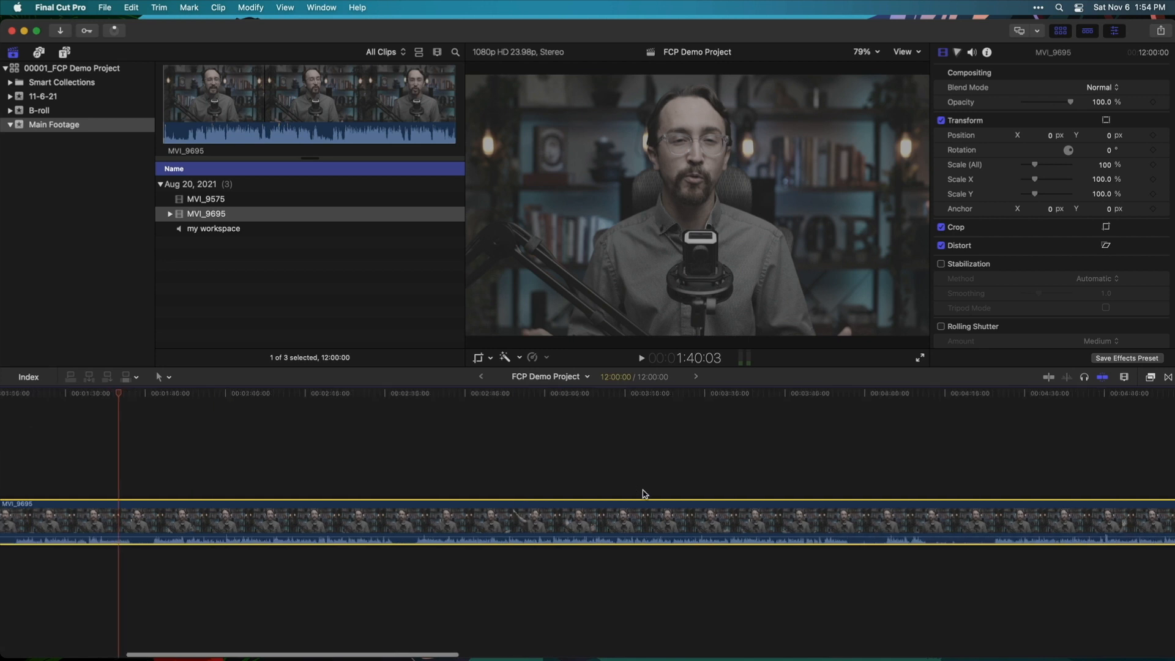
pyautogui.hscroll(-15, 642, 494)
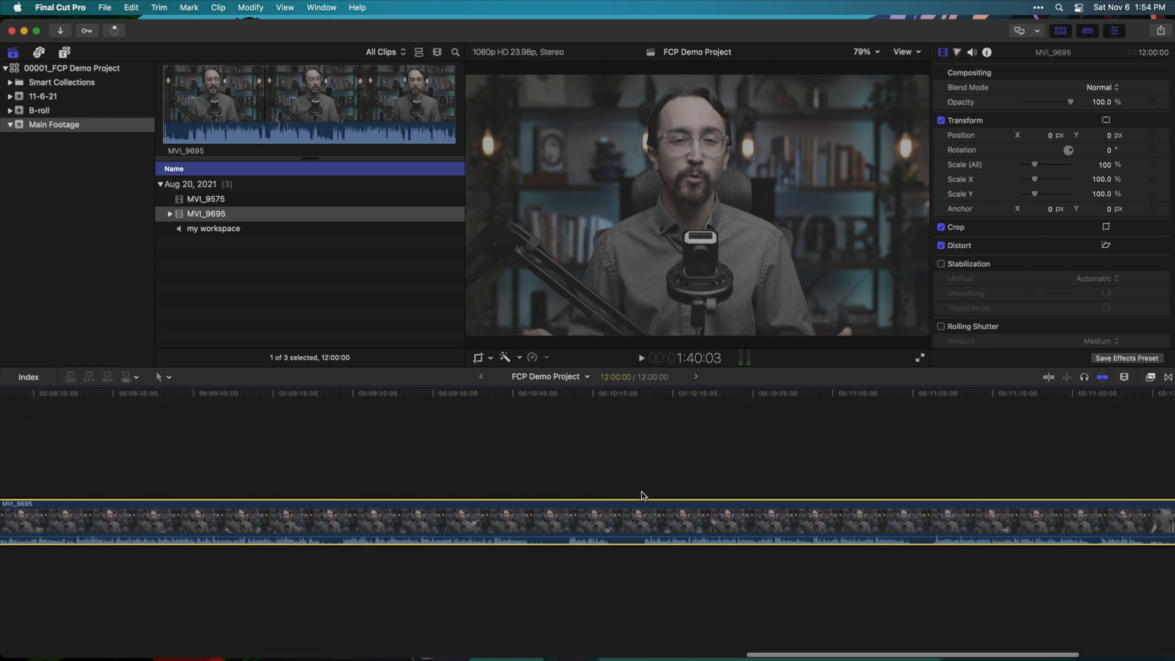
pyautogui.hscroll(-10, 643, 495)
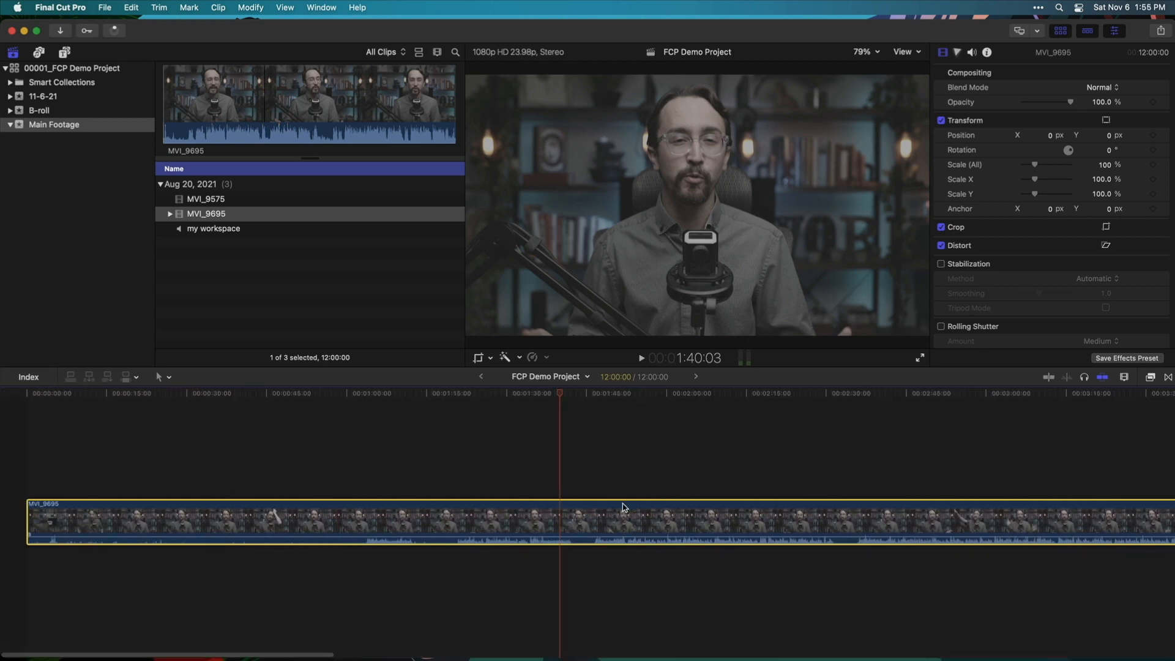
pyautogui.press('Delete')
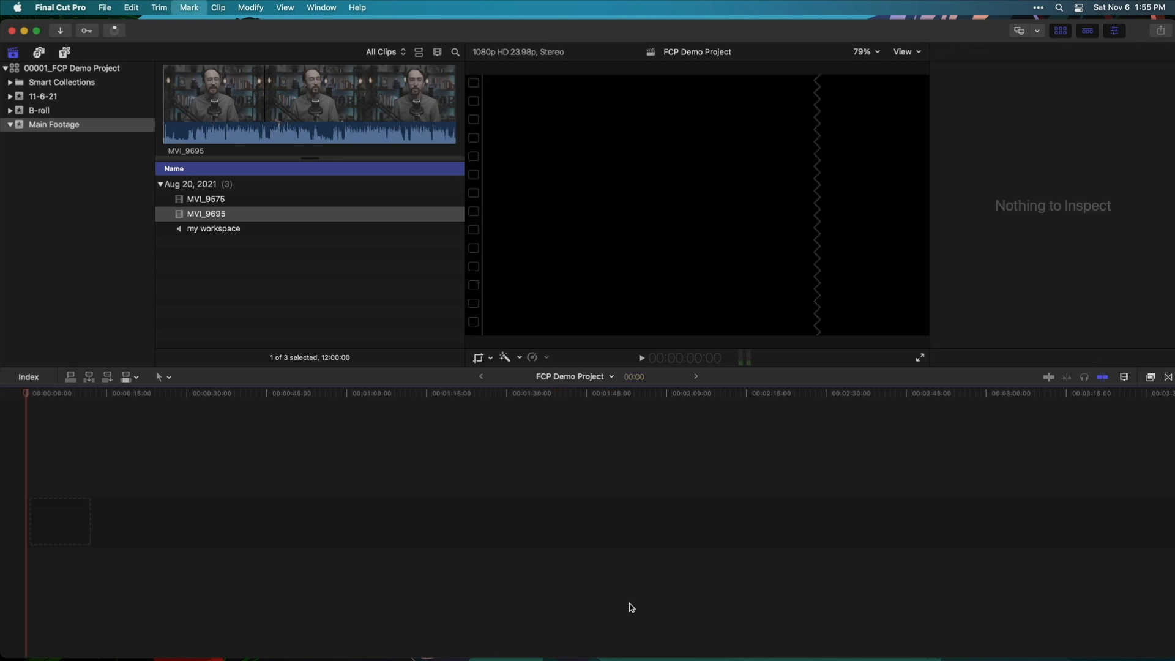
# Synchronize MVI_9695 with the my workspace audio into 'MVI_9695 - Synchronized Clip'
pyautogui.click(307, 270)
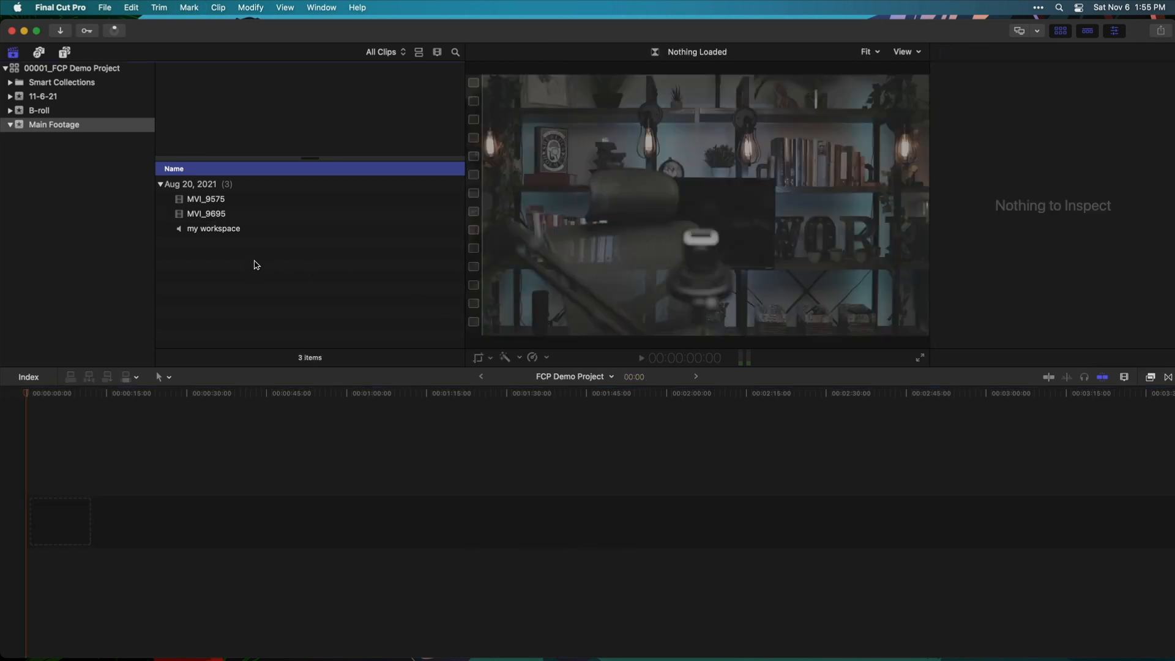
pyautogui.click(245, 202)
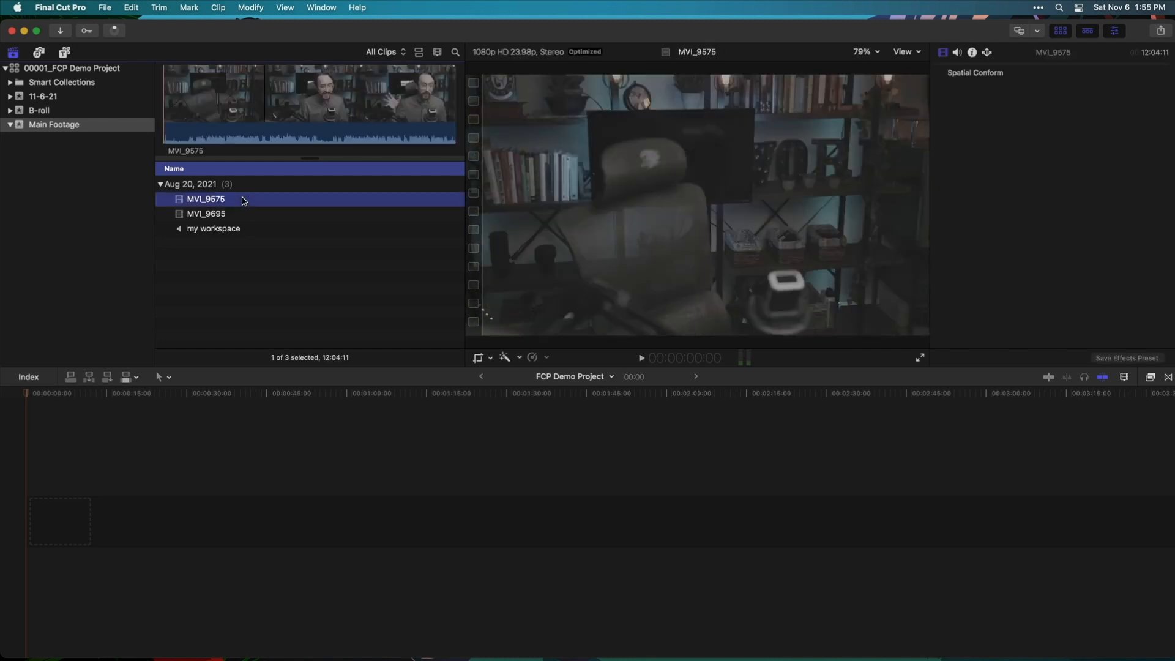
pyautogui.click(242, 214)
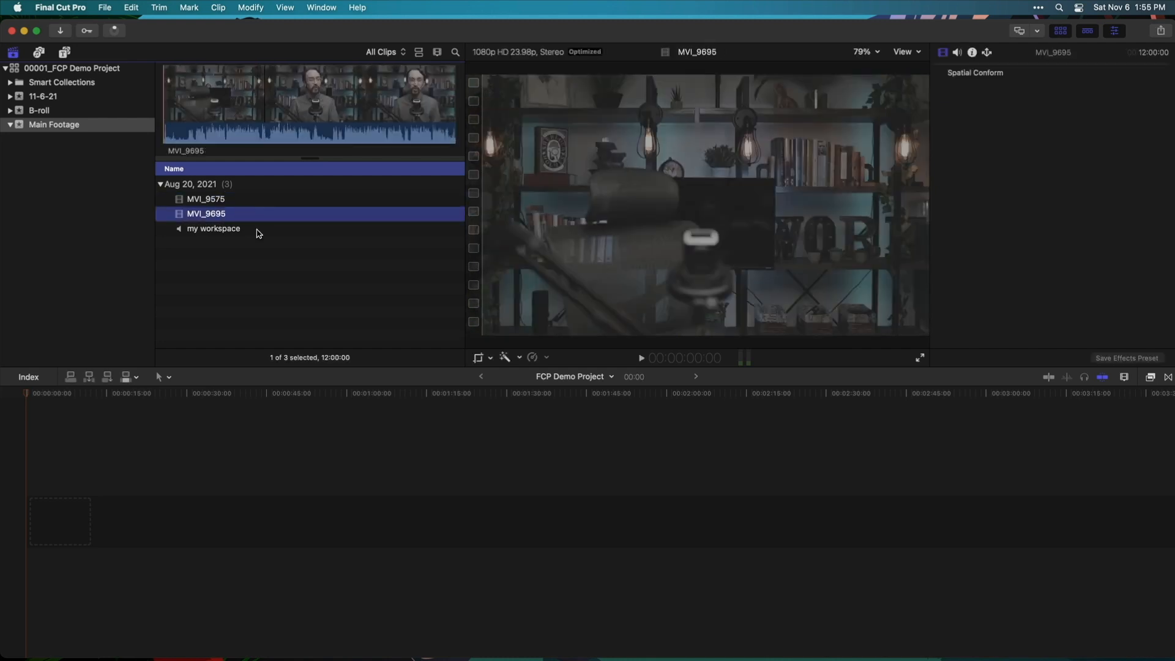
pyautogui.keyDown('shift'); pyautogui.click(255, 233); pyautogui.keyUp('shift')
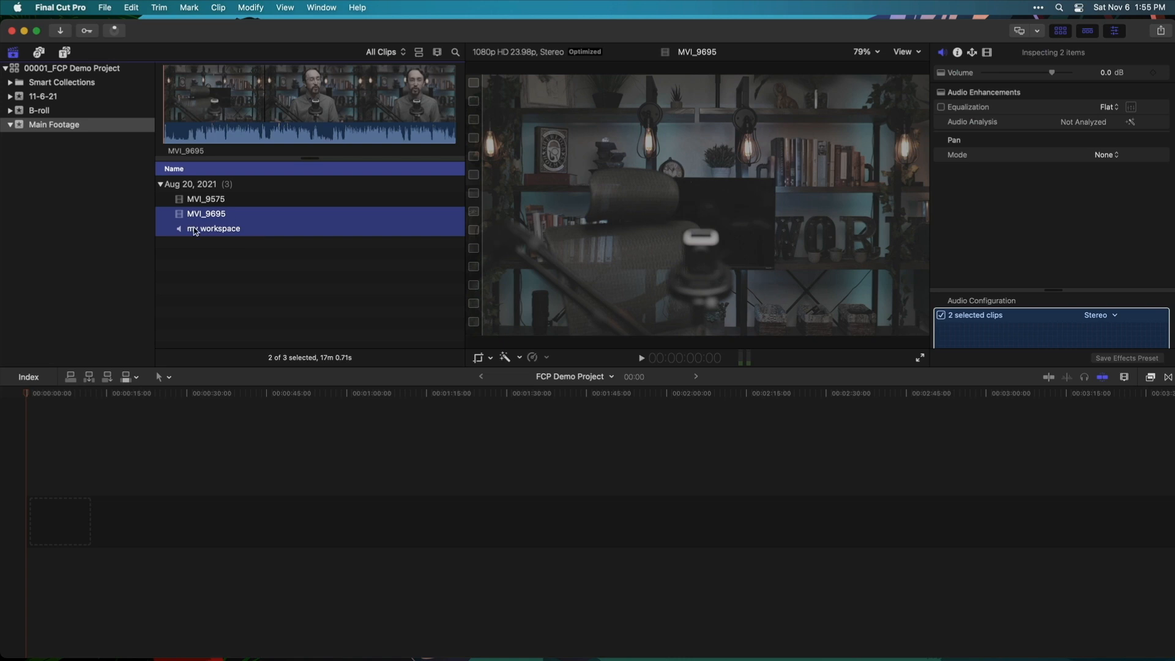
pyautogui.rightClick(266, 225)
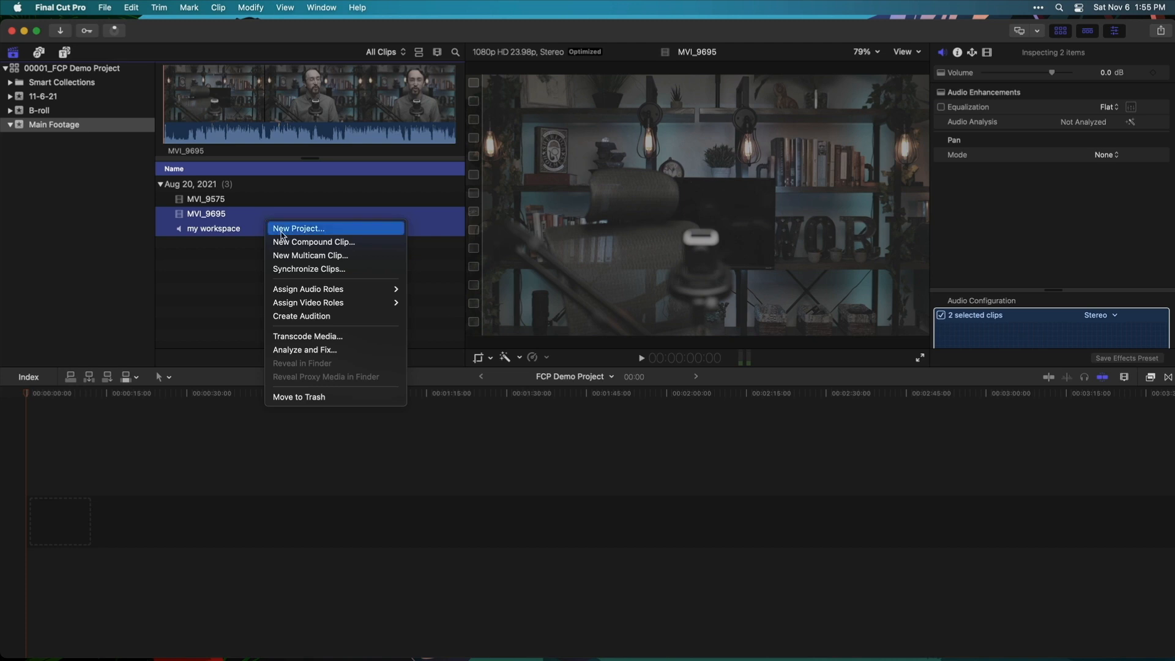
pyautogui.click(371, 270)
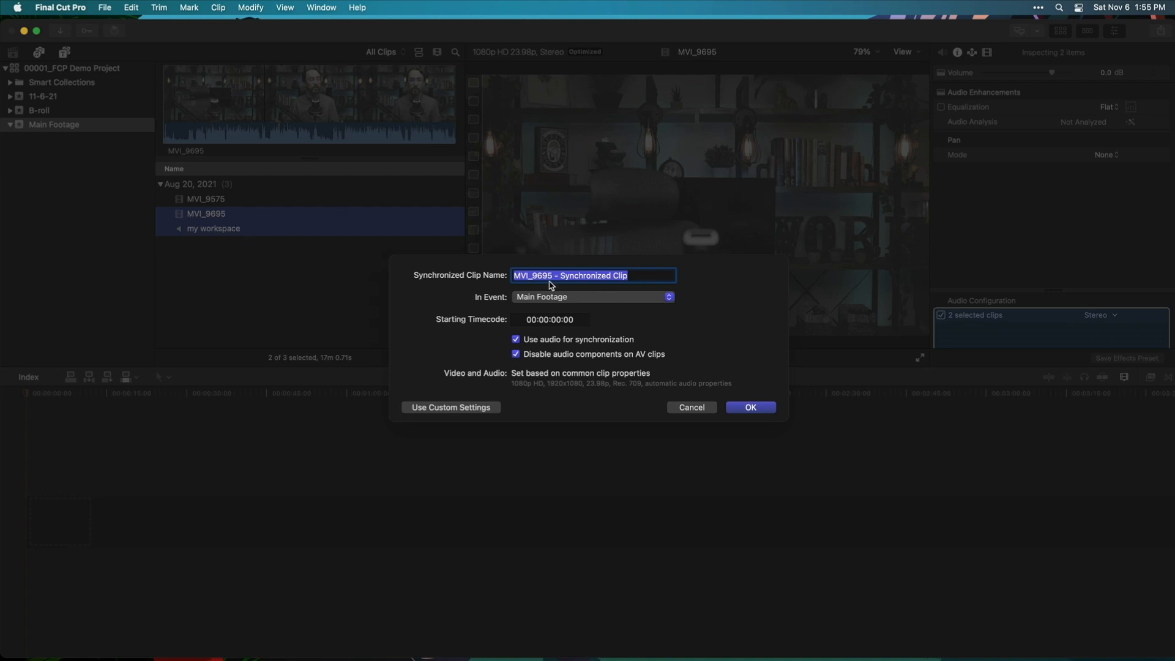
pyautogui.click(755, 409)
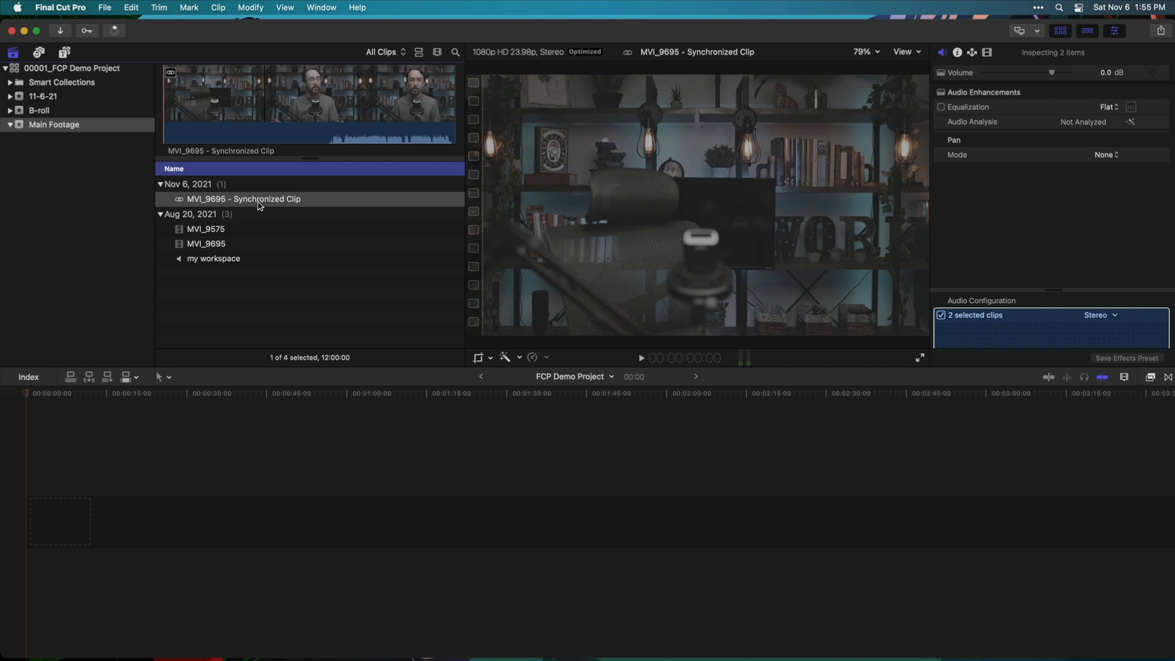
pyautogui.moveTo(259, 204); pyautogui.dragTo(310, 473)
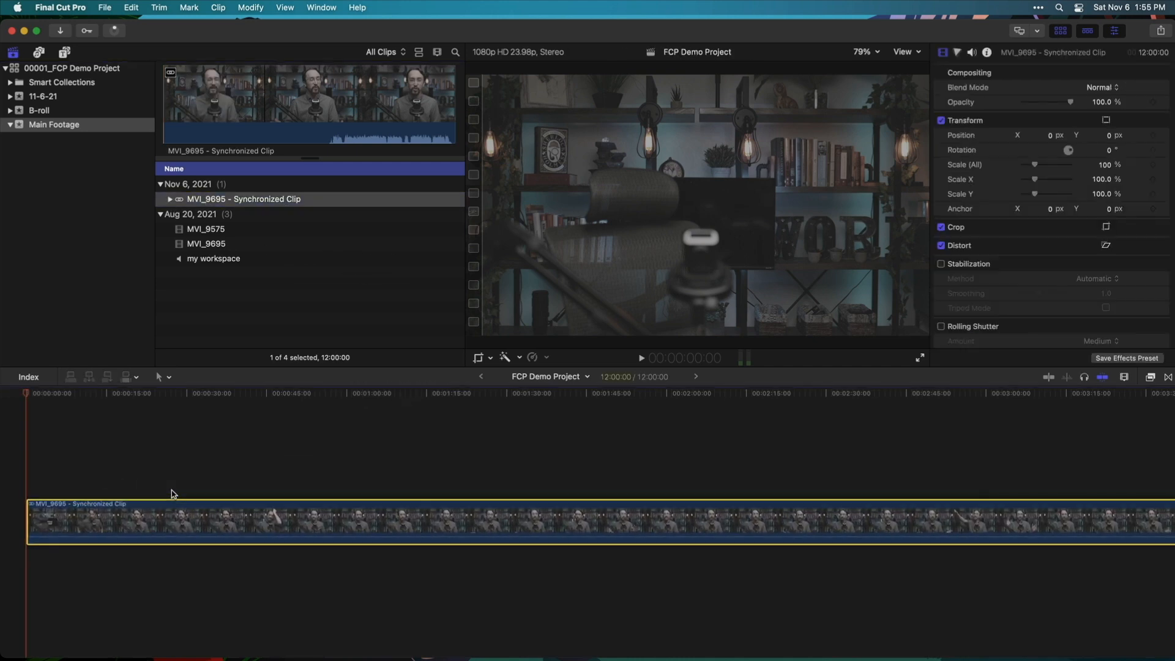
pyautogui.hscroll(10, 354, 421)
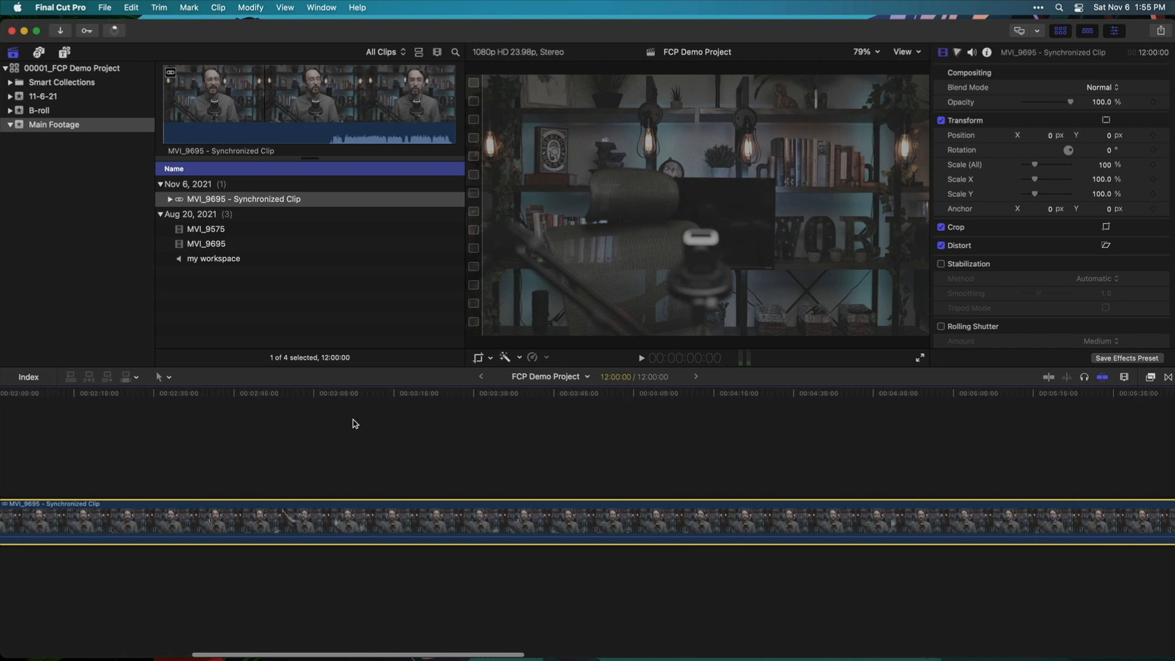
pyautogui.hscroll(10, 354, 421)
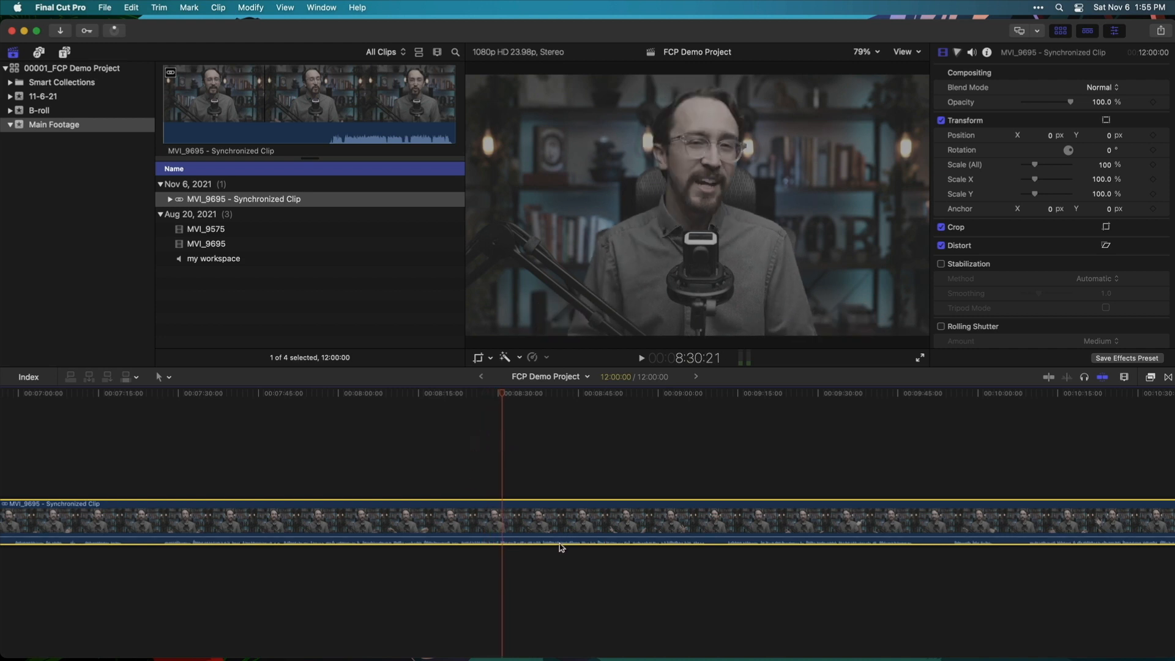
pyautogui.moveTo(563, 536)
pyautogui.moveTo(564, 536); pyautogui.dragTo(564, 532)
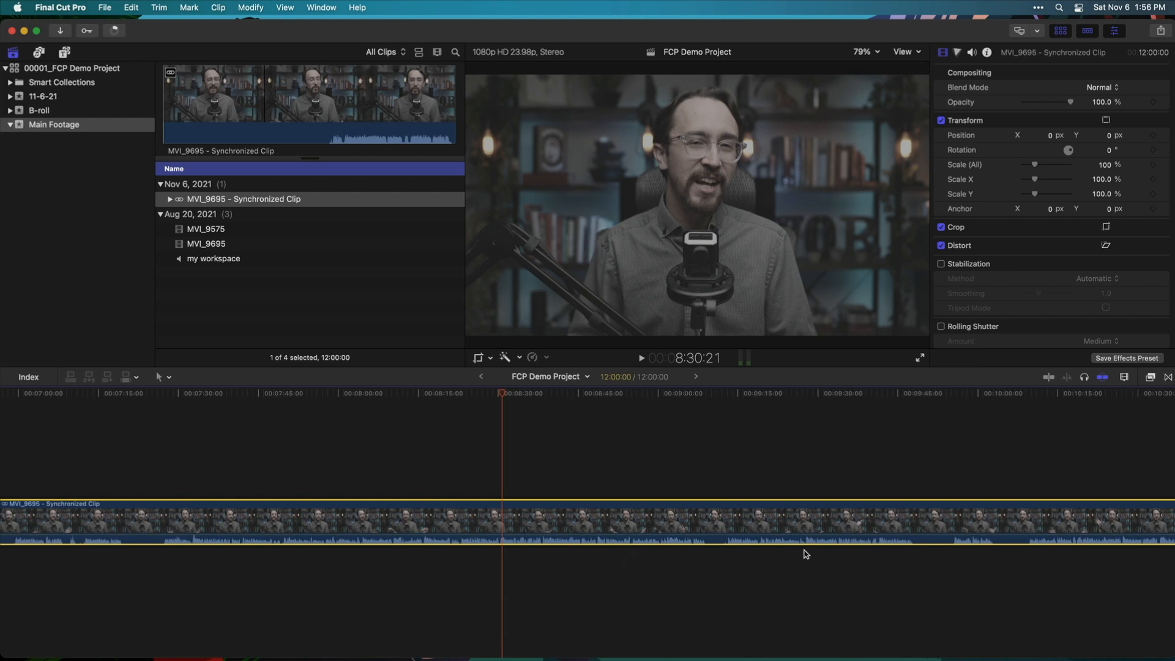
pyautogui.hscroll(2, 505, 568)
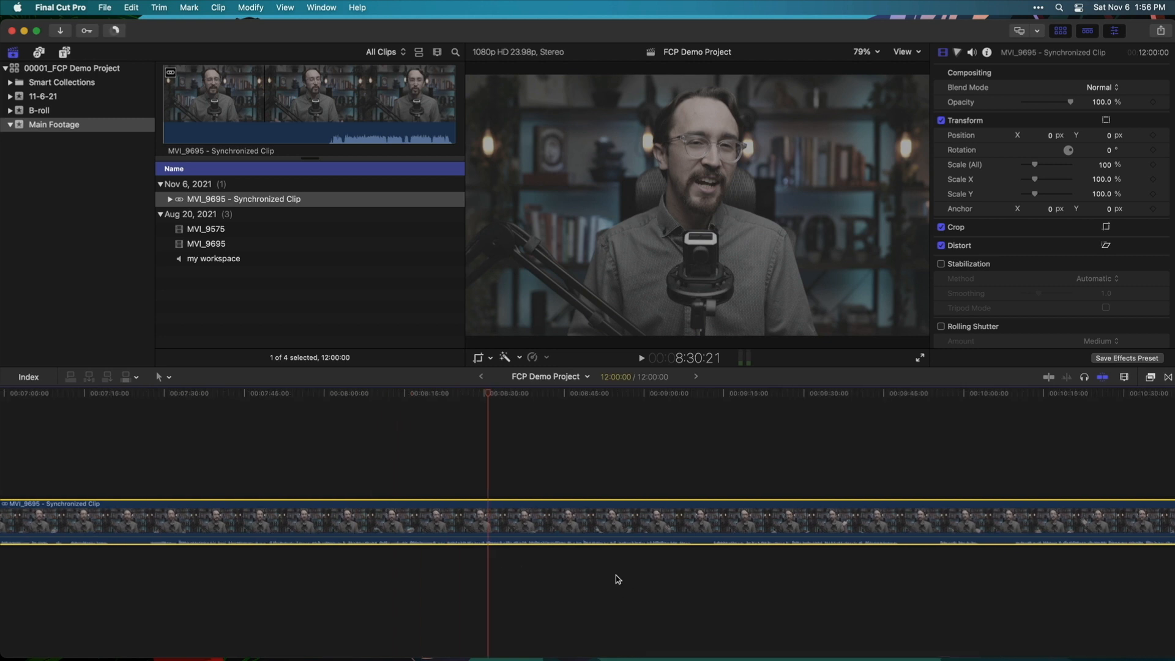
pyautogui.hscroll(-5, 597, 575)
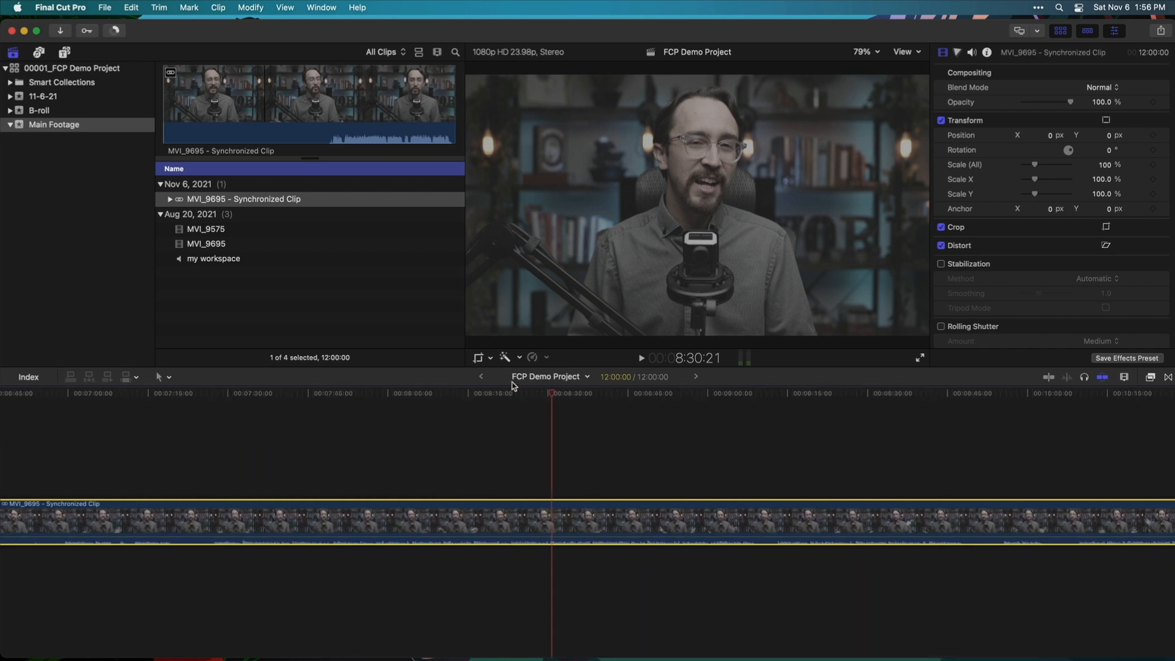
pyautogui.click(631, 396)
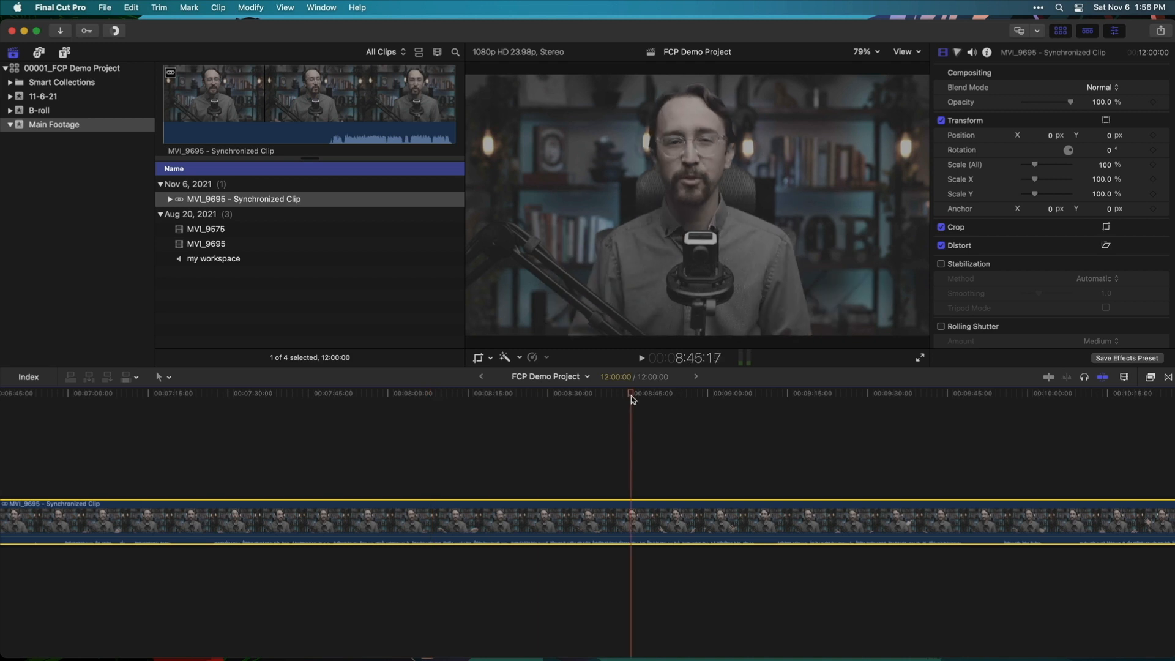
pyautogui.moveTo(497, 463); pyautogui.dragTo(365, 572)
pyautogui.press('Delete')
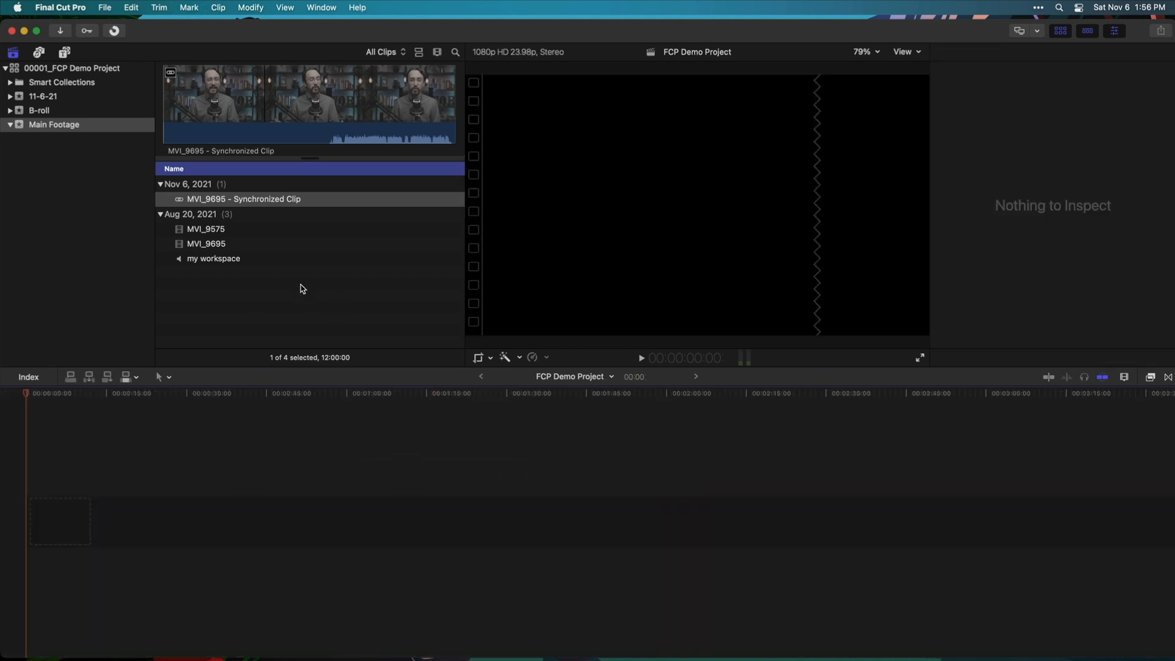
# Build a multicam clip named 00001 from MVI_9575, MVI_9695 and my workspace, with audio sync on
pyautogui.click(263, 231)
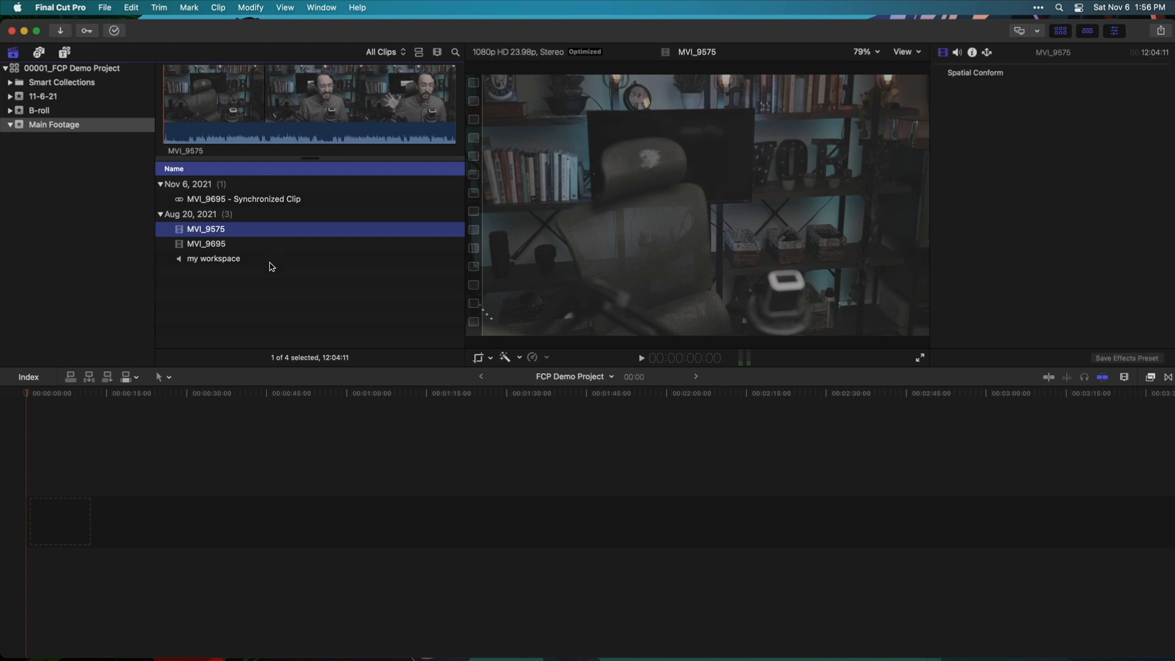
pyautogui.keyDown('shift'); pyautogui.click(271, 264); pyautogui.keyUp('shift')
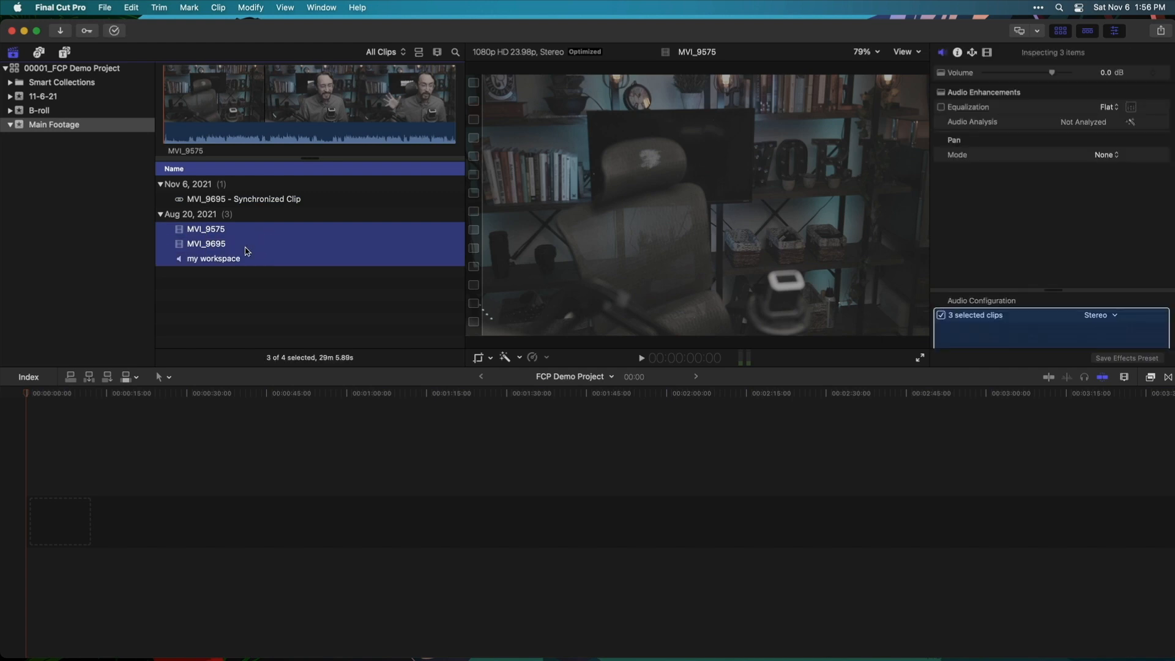
pyautogui.rightClick(295, 239)
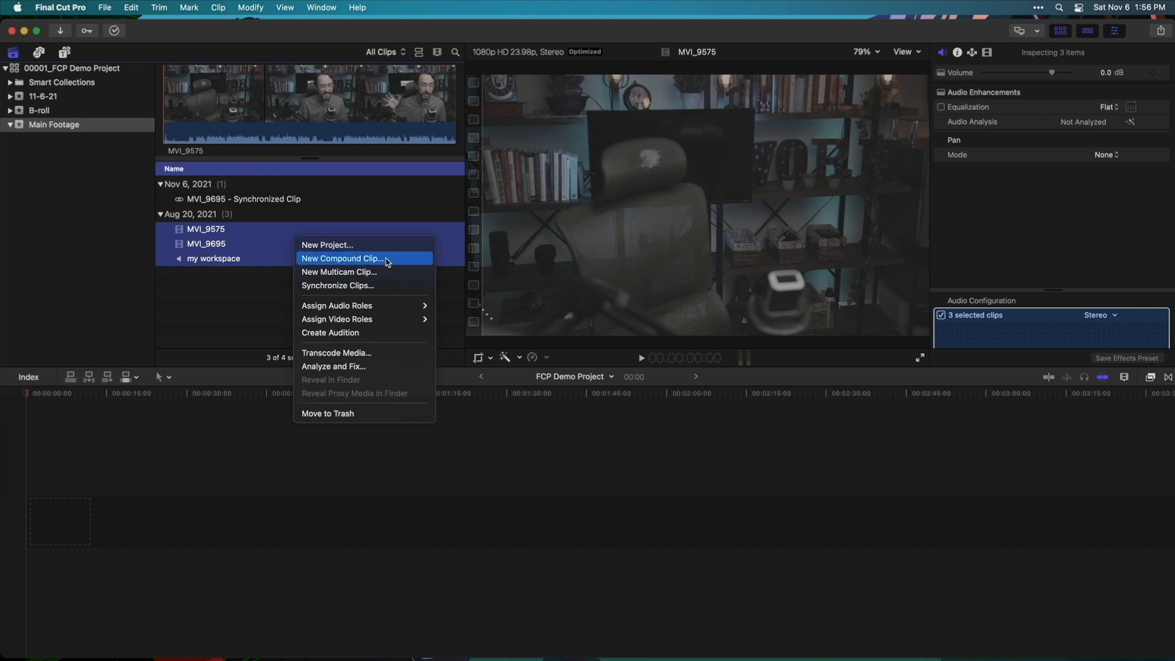
pyautogui.click(374, 273)
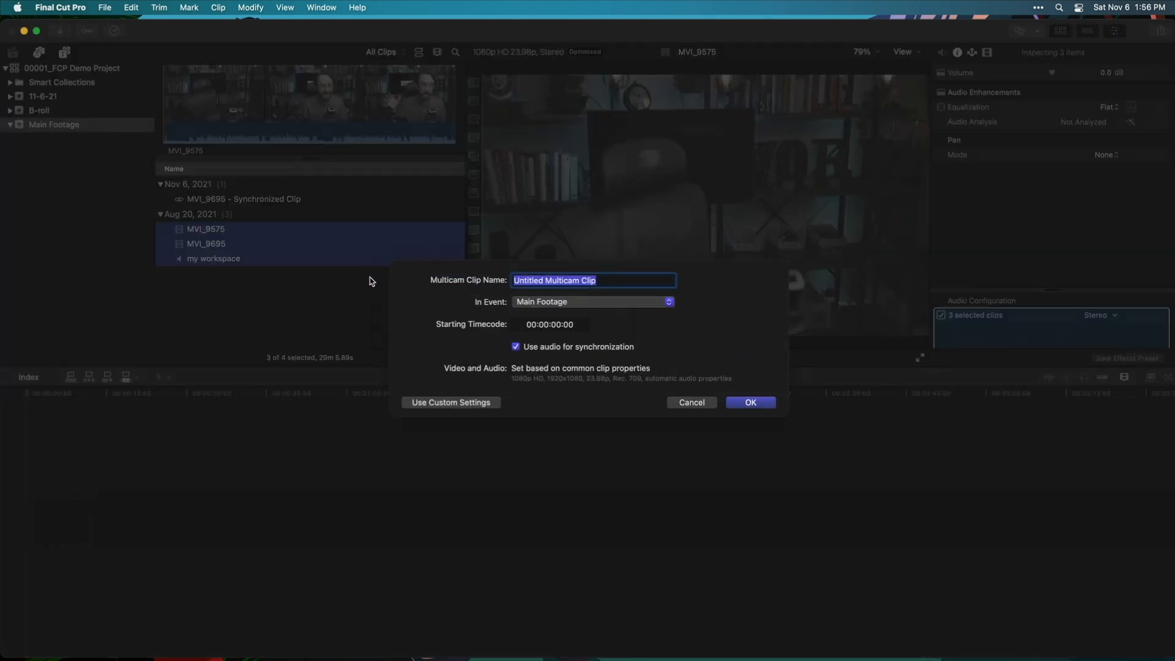
pyautogui.write('00001')
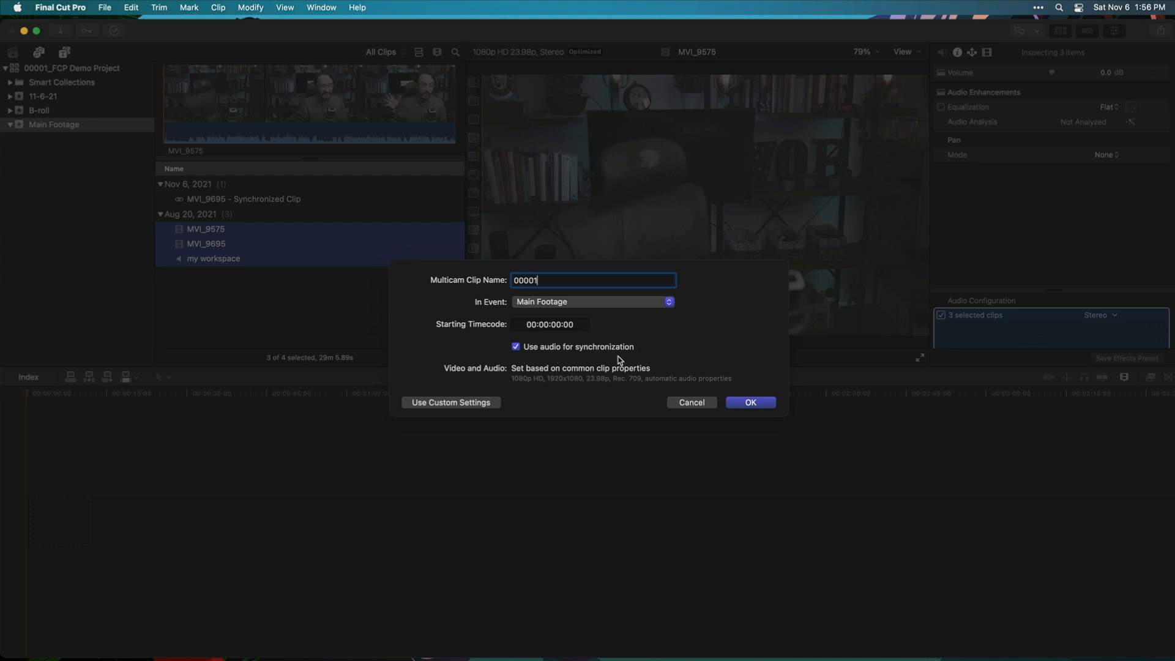
pyautogui.click(752, 403)
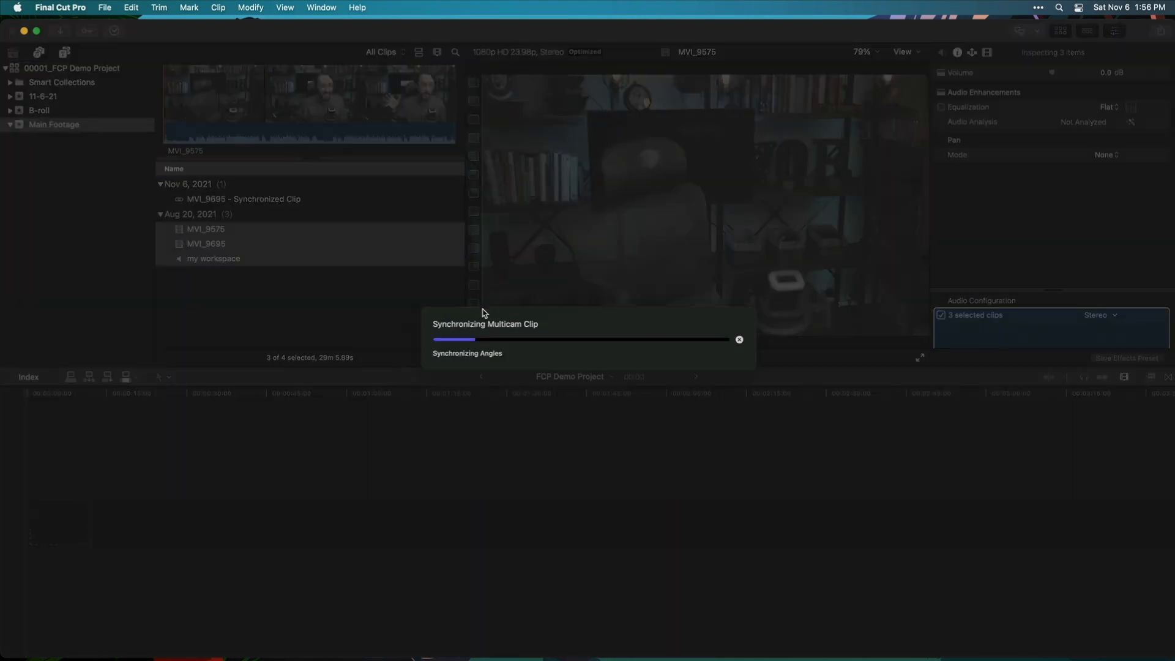
pyautogui.click(905, 52)
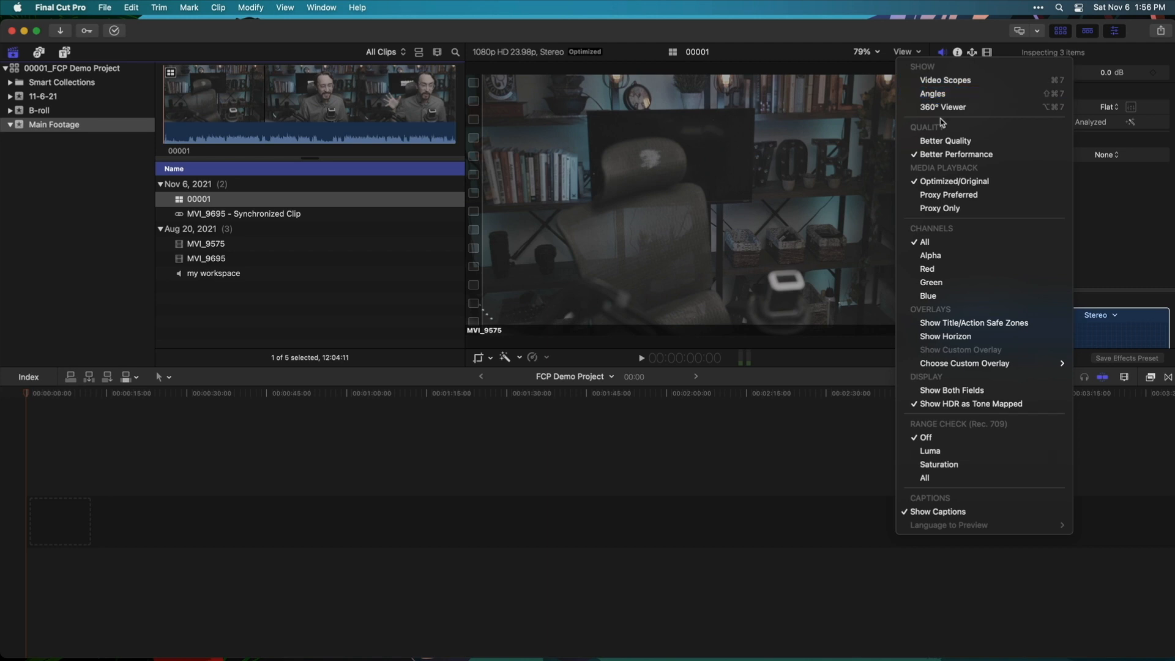
# Show the viewer's Angles display, put the 00001 multicam clip in the timeline, and scrub to about 1:15
pyautogui.click(955, 95)
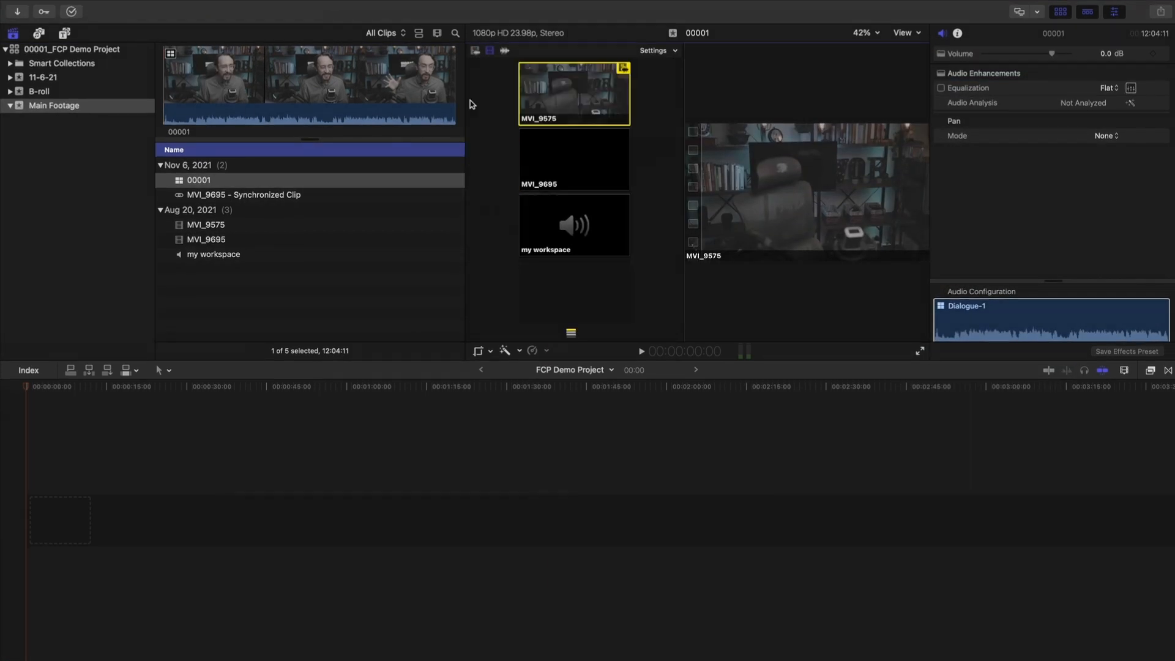
pyautogui.moveTo(196, 180); pyautogui.dragTo(35, 460)
pyautogui.moveTo(276, 384); pyautogui.dragTo(430, 386)
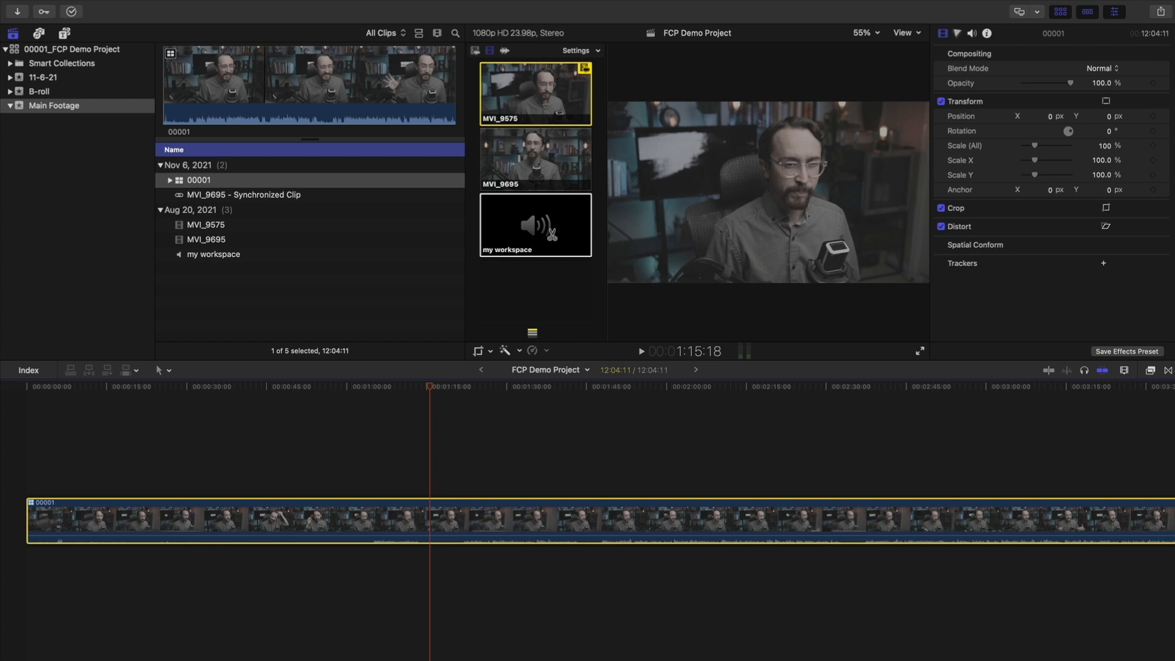
# Set angle switching for audio and take the multicam audio from the my workspace angle
pyautogui.click(476, 52)
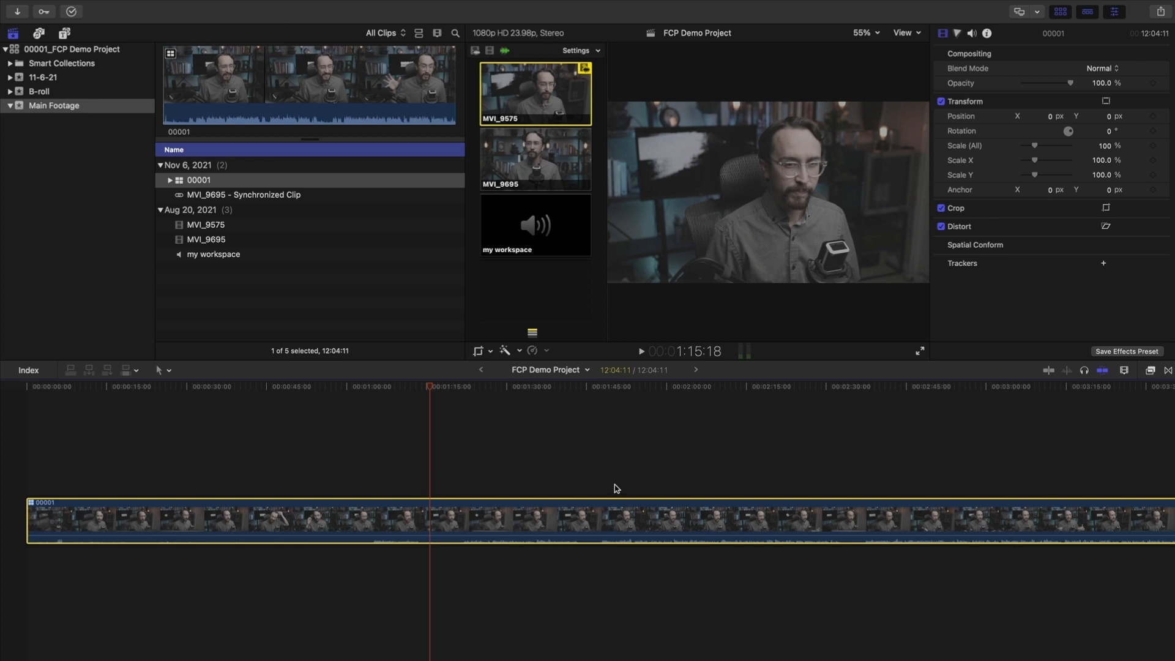
pyautogui.moveTo(451, 386); pyautogui.dragTo(26, 386)
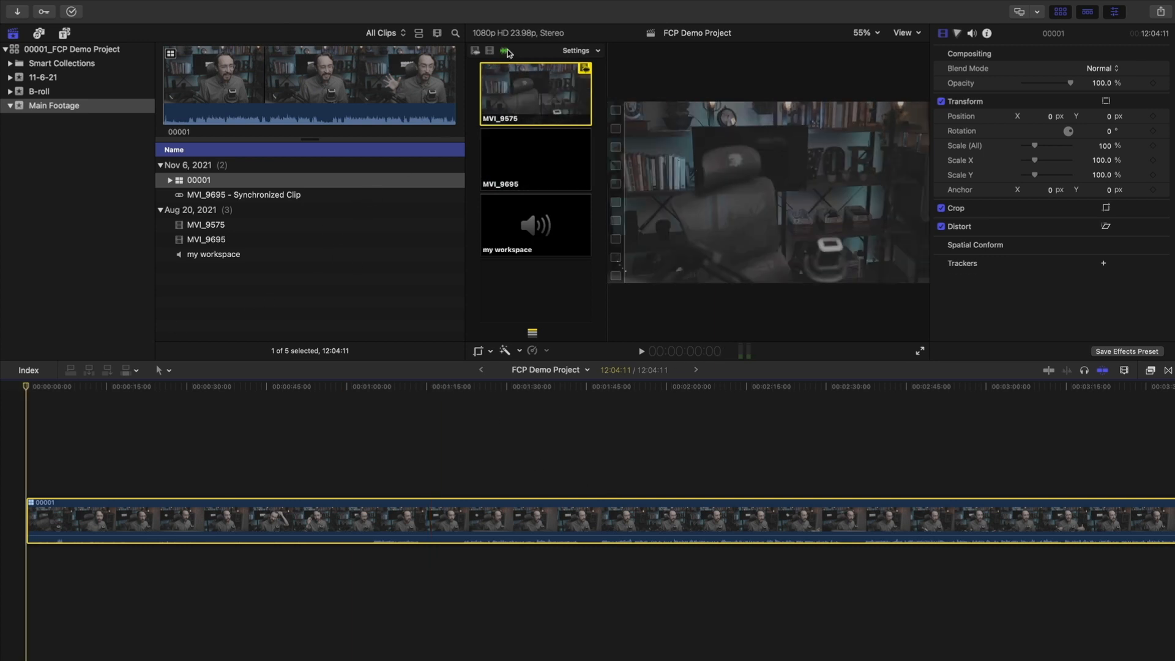
pyautogui.click(530, 223)
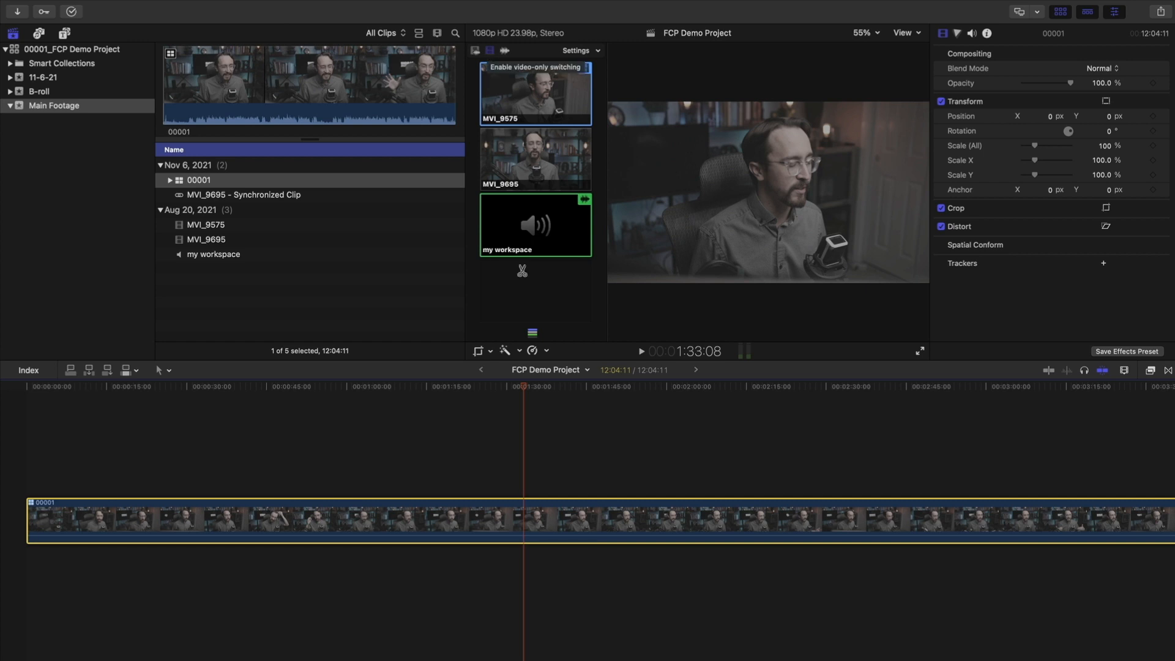
# Test a cut to the MVI_9695 angle near 1:17, then undo it
pyautogui.moveTo(523, 387); pyautogui.dragTo(438, 355)
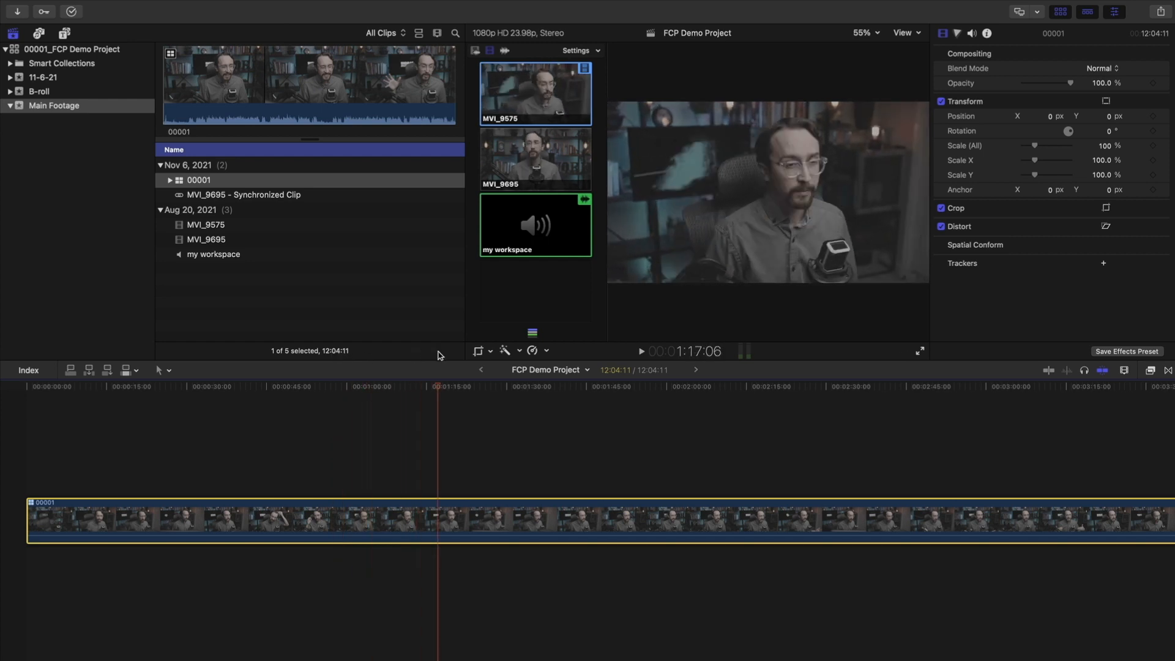
pyautogui.click(534, 173)
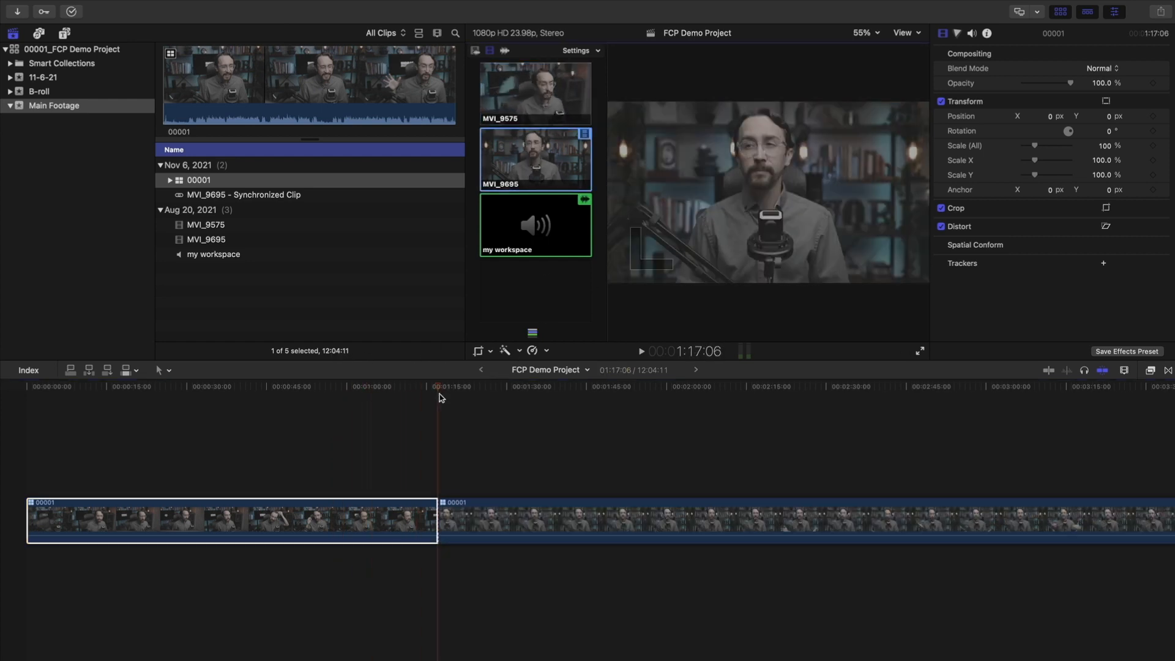
pyautogui.click(557, 387)
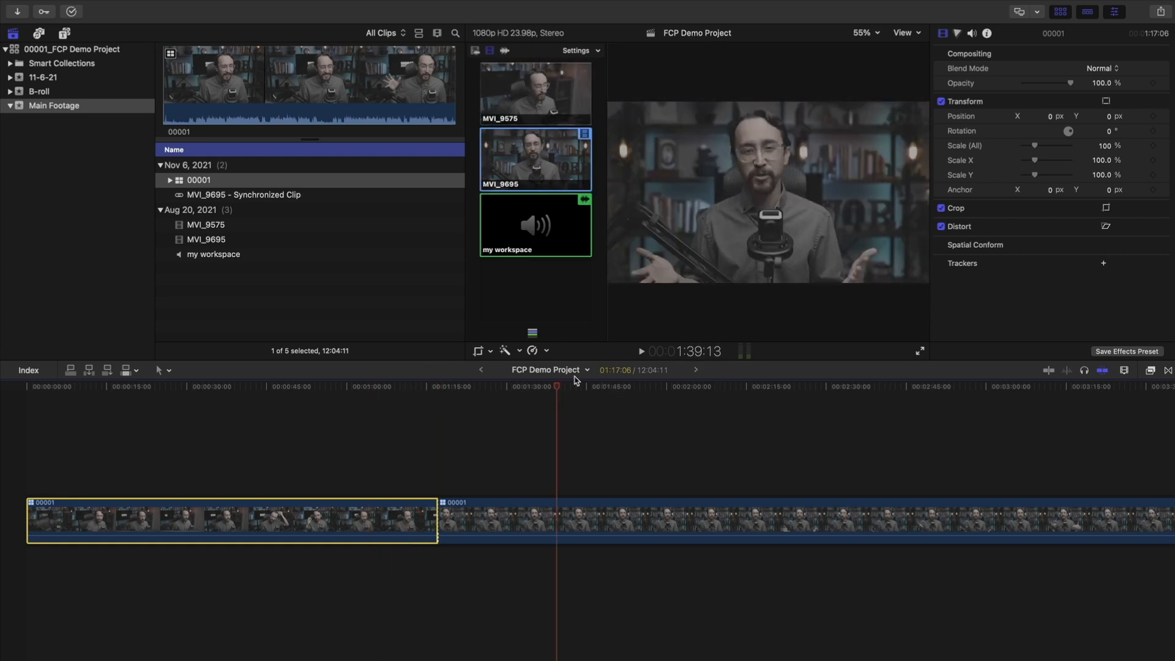
pyautogui.press('super+z')
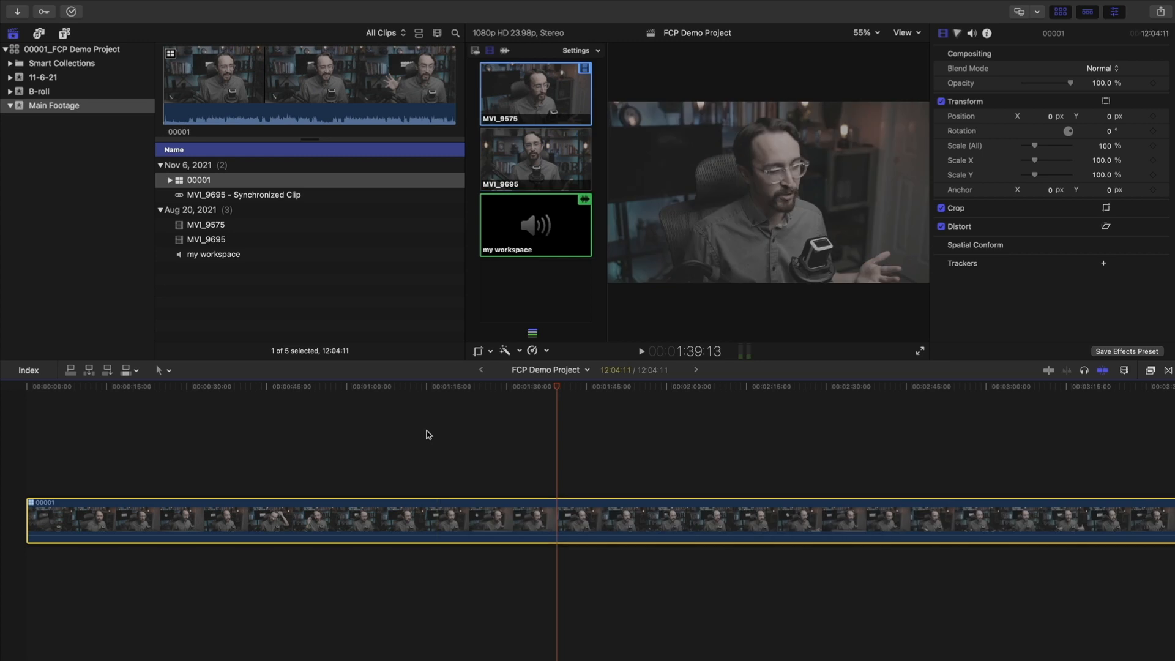
pyautogui.moveTo(547, 386); pyautogui.dragTo(571, 392)
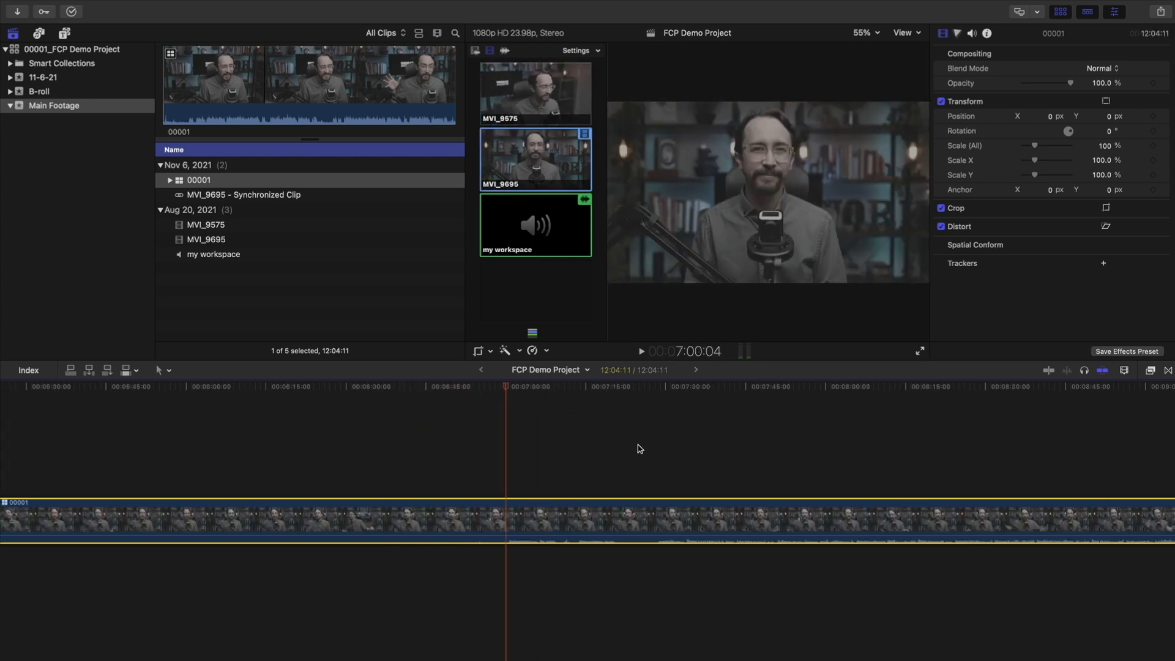
pyautogui.hscroll(5, 517, 455)
pyautogui.hscroll(-4, 455, 452)
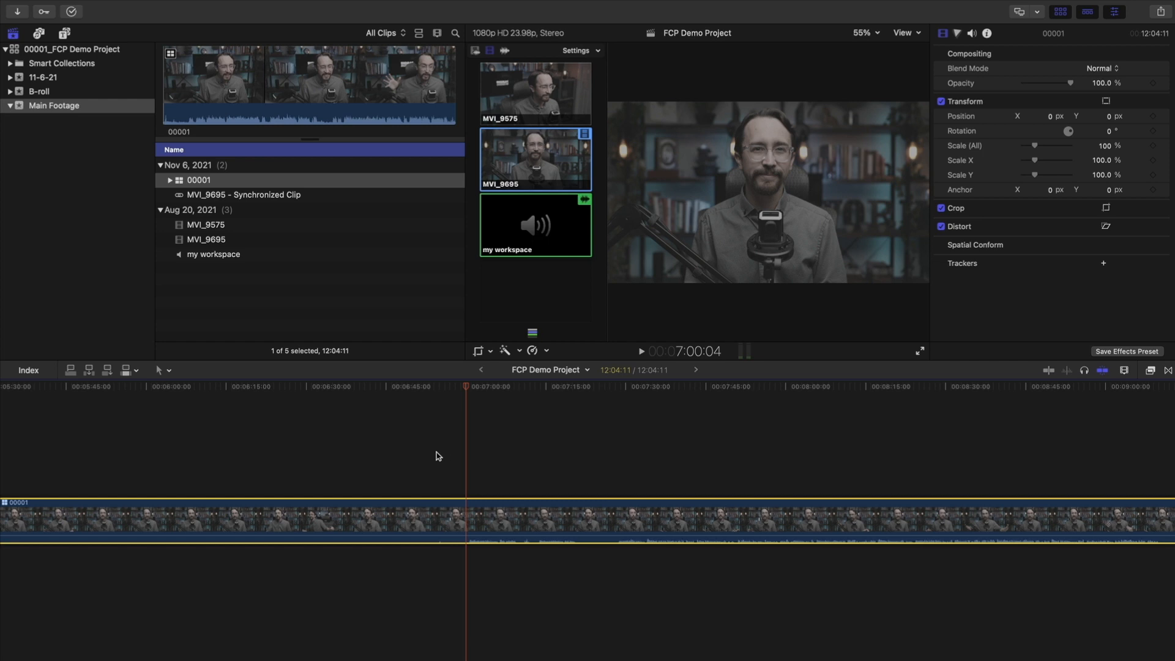
pyautogui.click(166, 371)
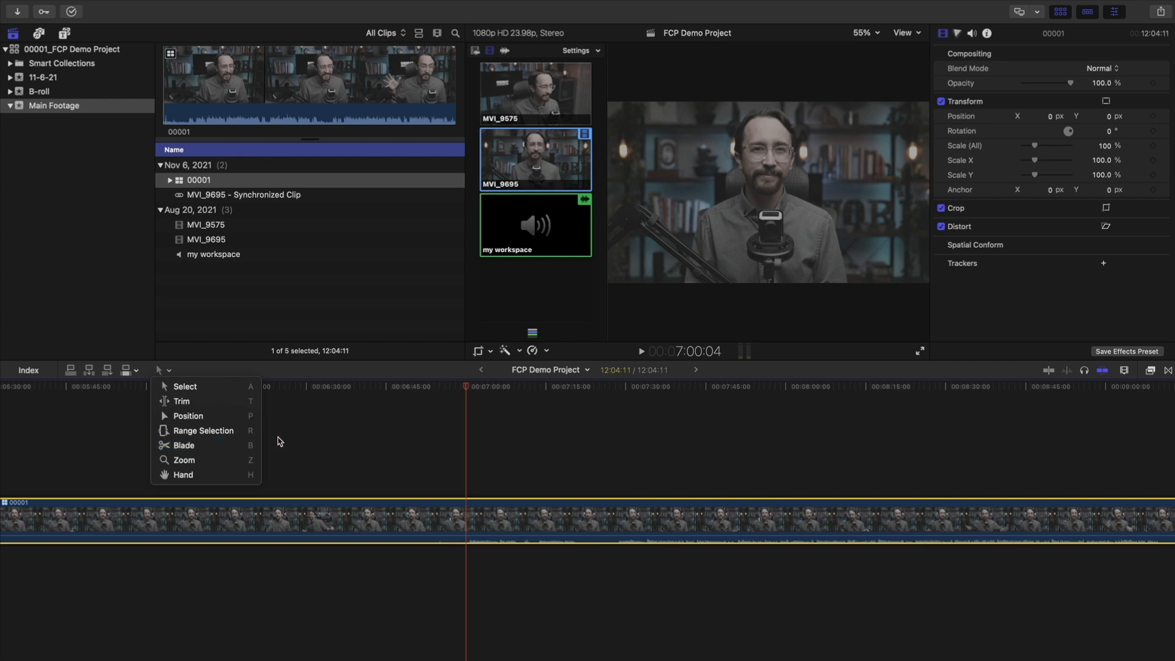
# Blade the 00001 multicam clip at about 7:00, then return to the Select tool
pyautogui.click(395, 434)
pyautogui.moveTo(474, 387); pyautogui.dragTo(609, 387)
pyautogui.press('b')
pyautogui.click(421, 387)
pyautogui.moveTo(423, 400)
pyautogui.mouseDown()
pyautogui.moveTo(487, 388)
pyautogui.moveTo(429, 387)
pyautogui.mouseUp()
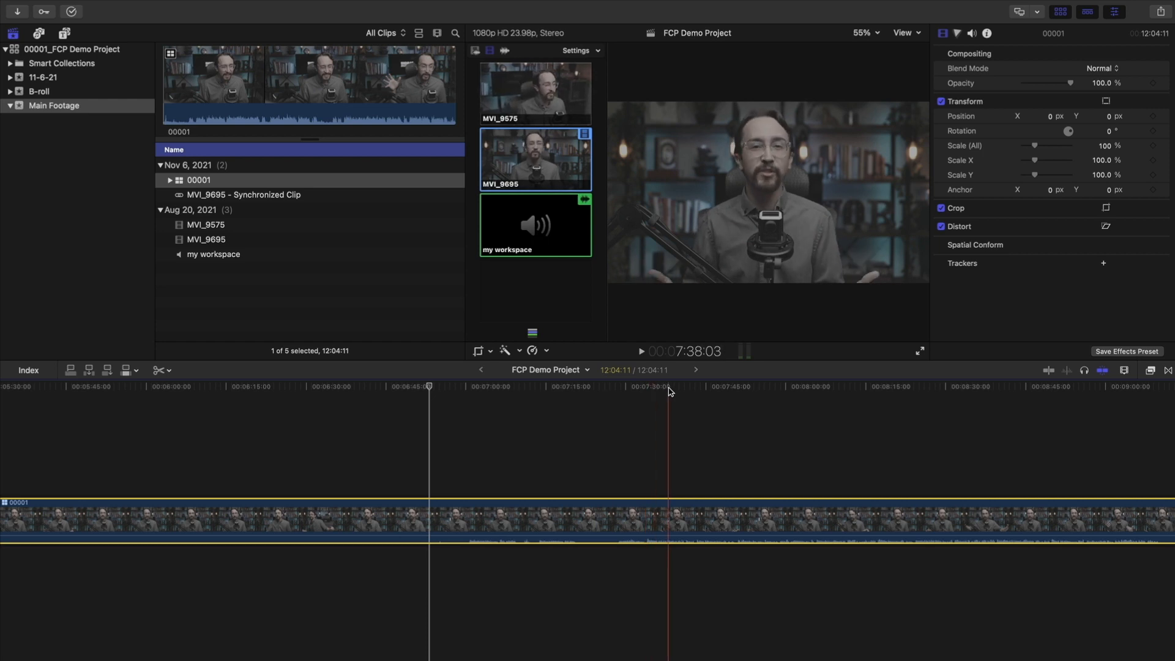
pyautogui.click(395, 387)
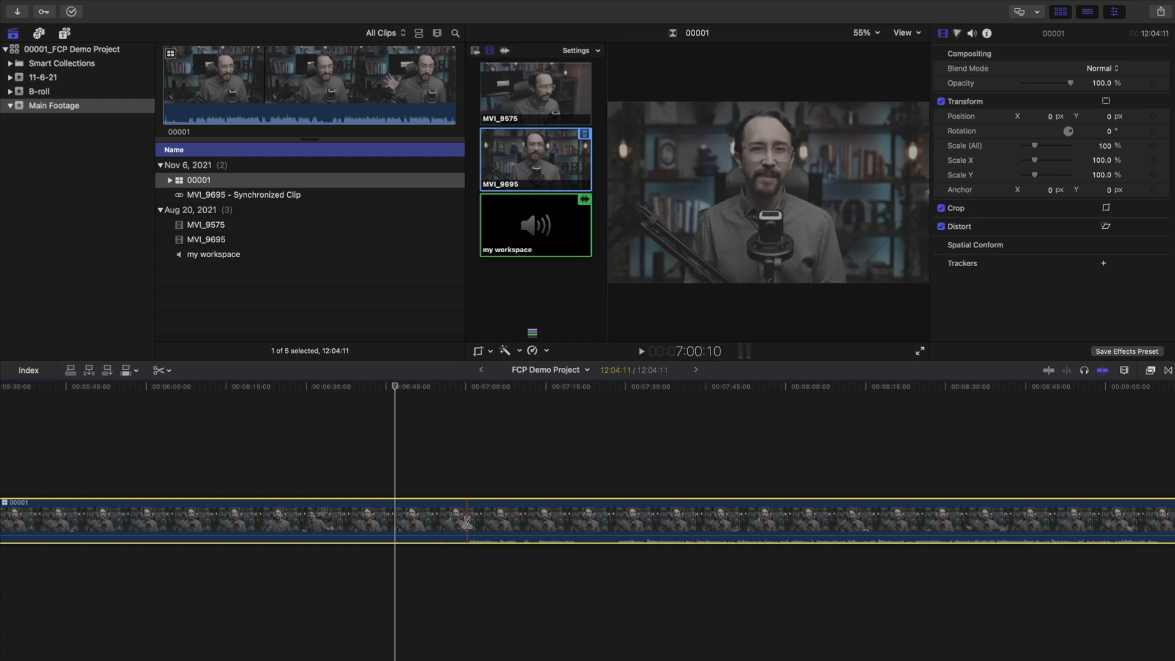
pyautogui.click(469, 520)
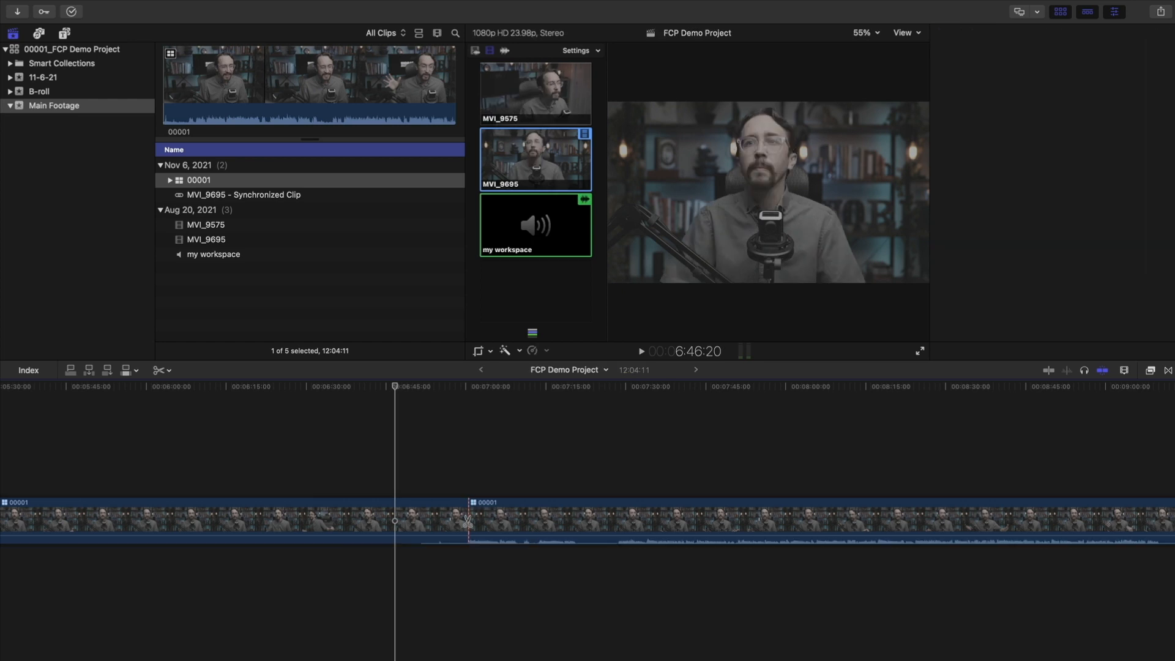
pyautogui.press('a')
pyautogui.click(426, 392)
pyautogui.click(454, 393)
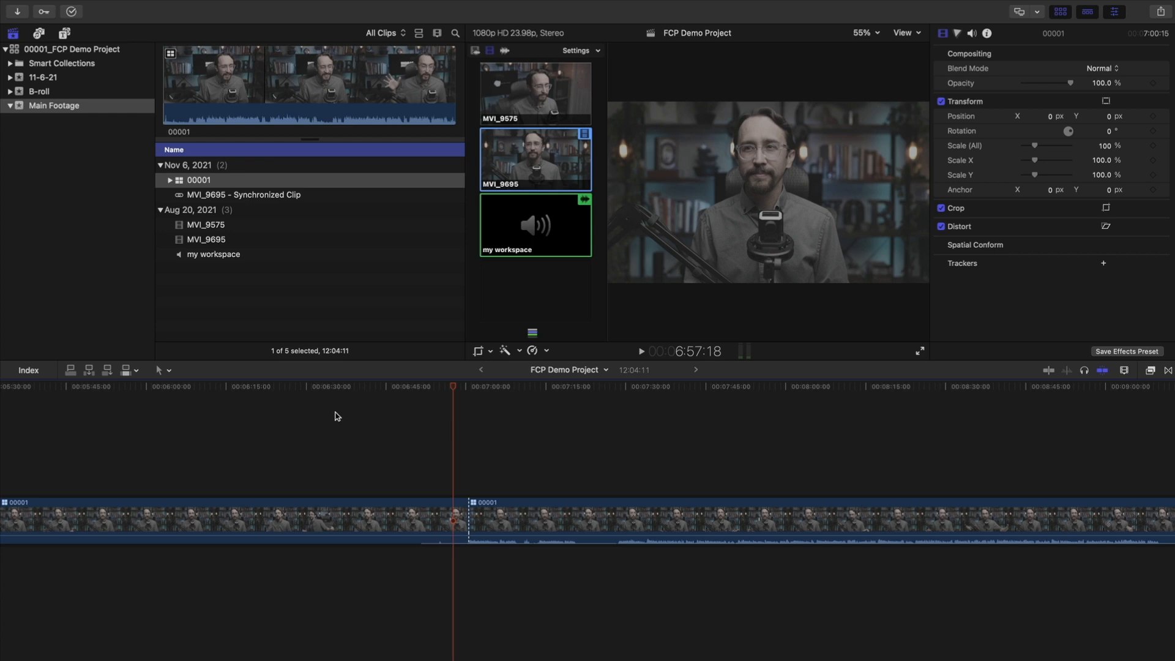
pyautogui.click(172, 372)
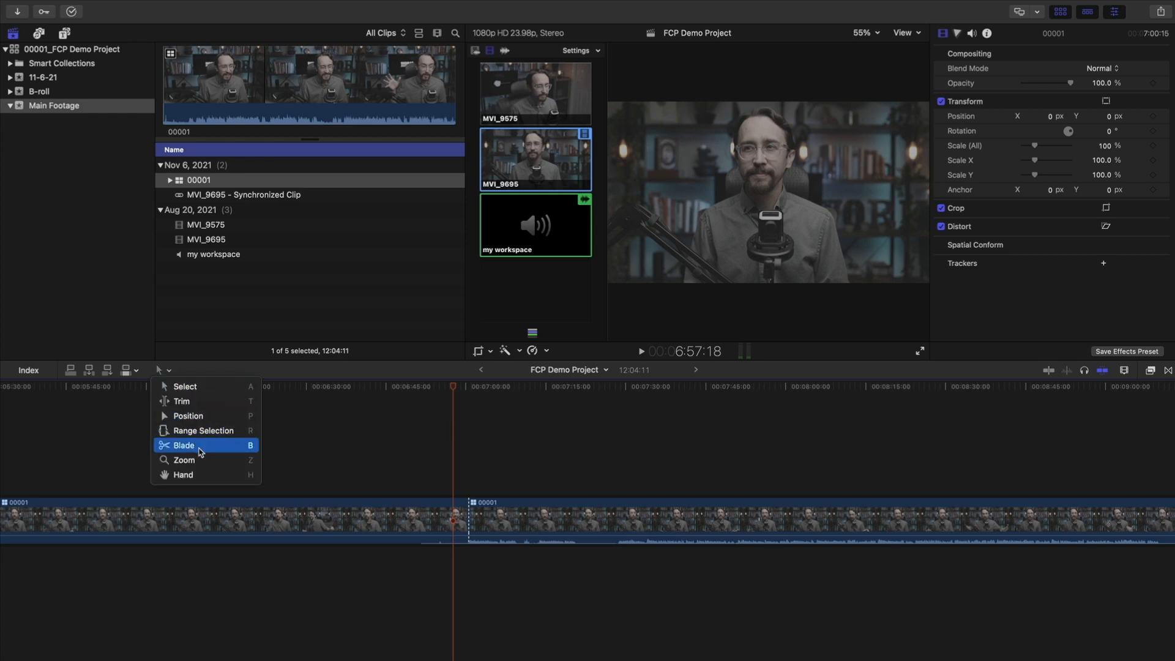
# Zoom the timeline in and out around the 7:00 cut to inspect it, then return to Select
pyautogui.click(383, 387)
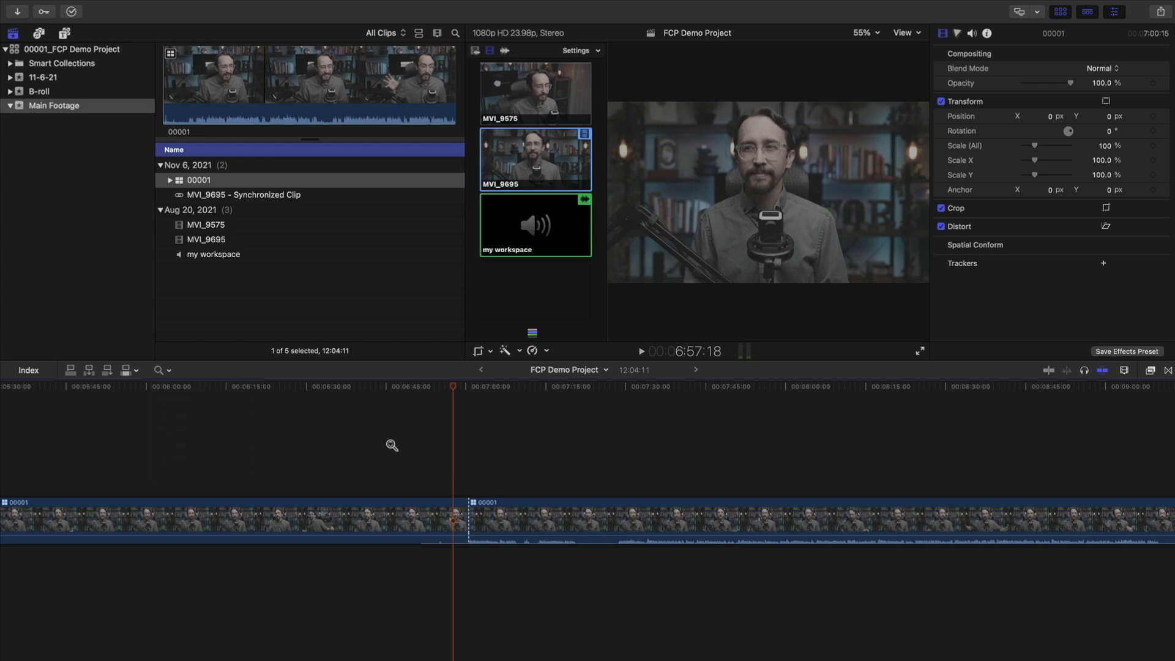
pyautogui.click(462, 503)
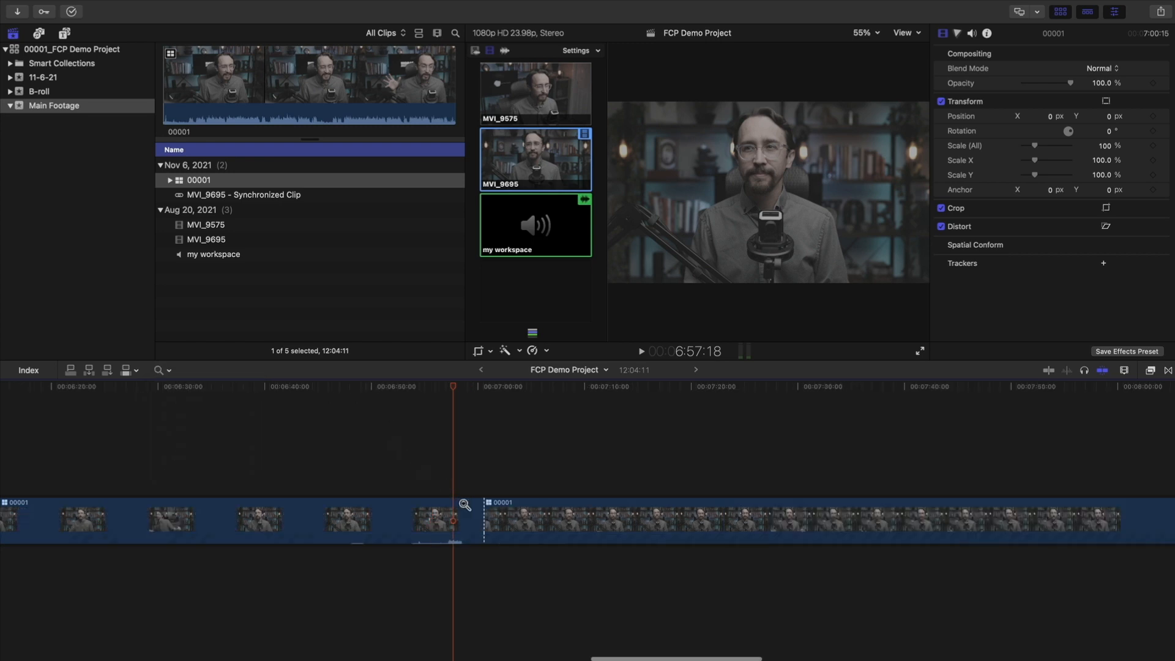
pyautogui.click(490, 512)
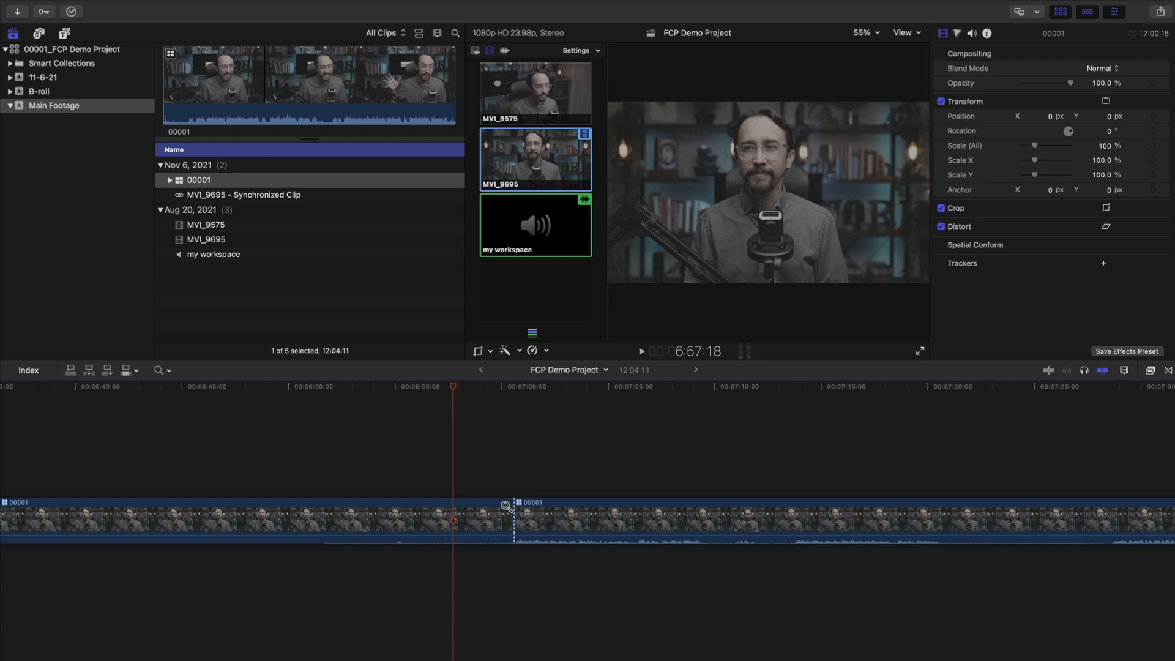
pyautogui.press('super+minus')
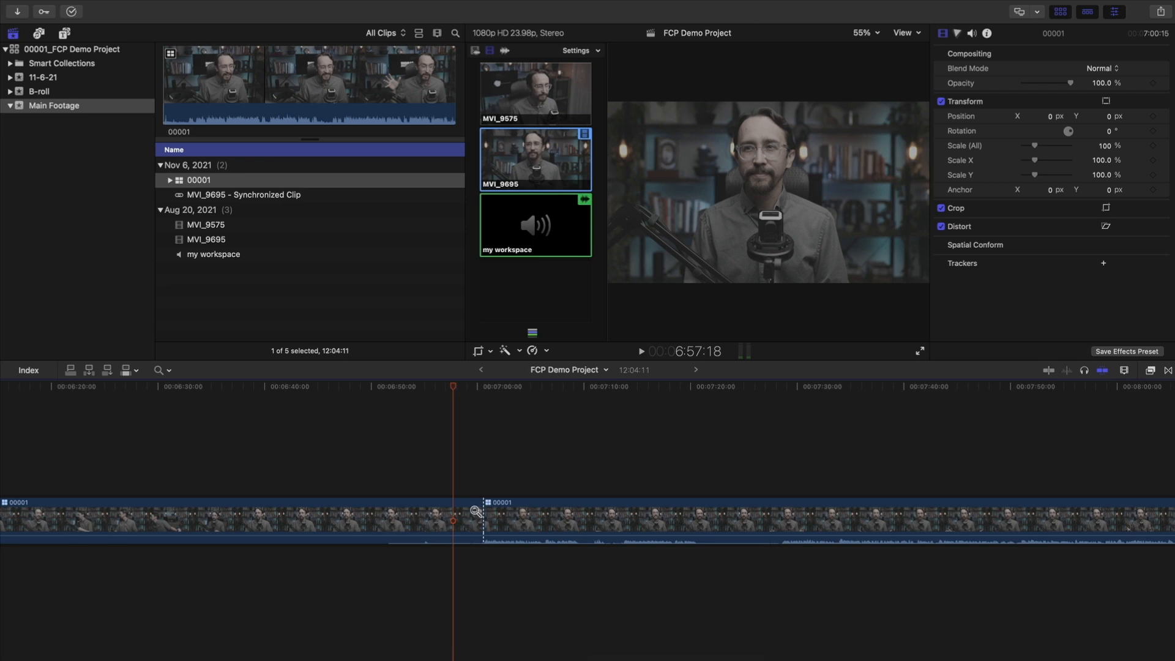
pyautogui.press('super+minus')
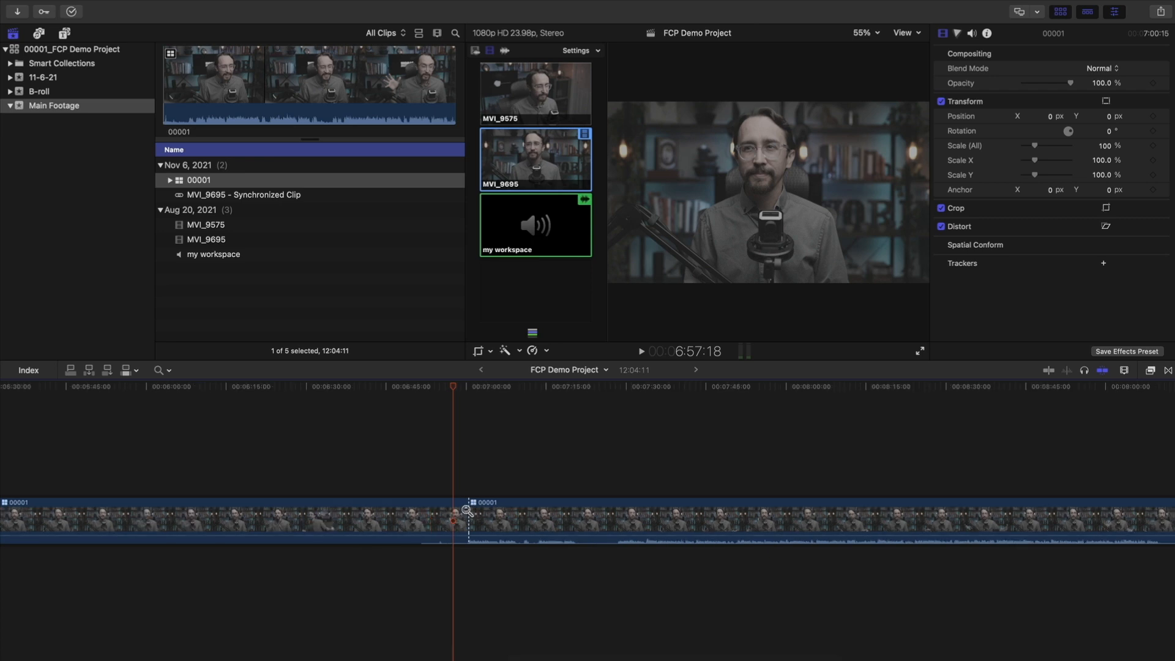
pyautogui.press('super+minus')
pyautogui.press('super+minus')
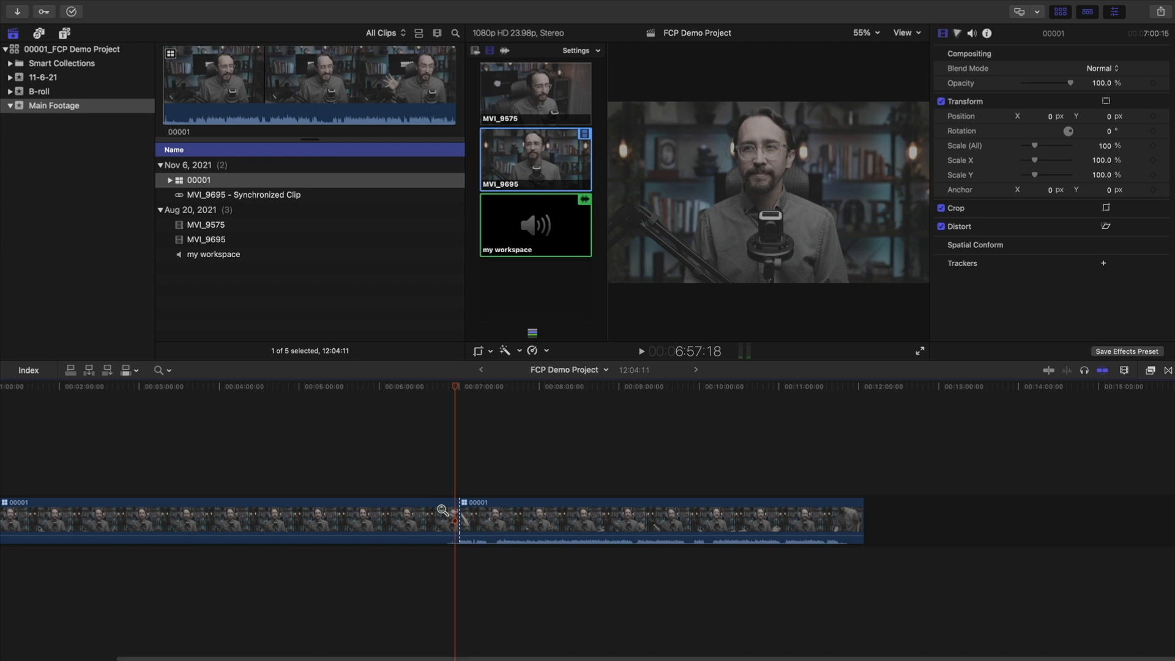
pyautogui.press('super+equal')
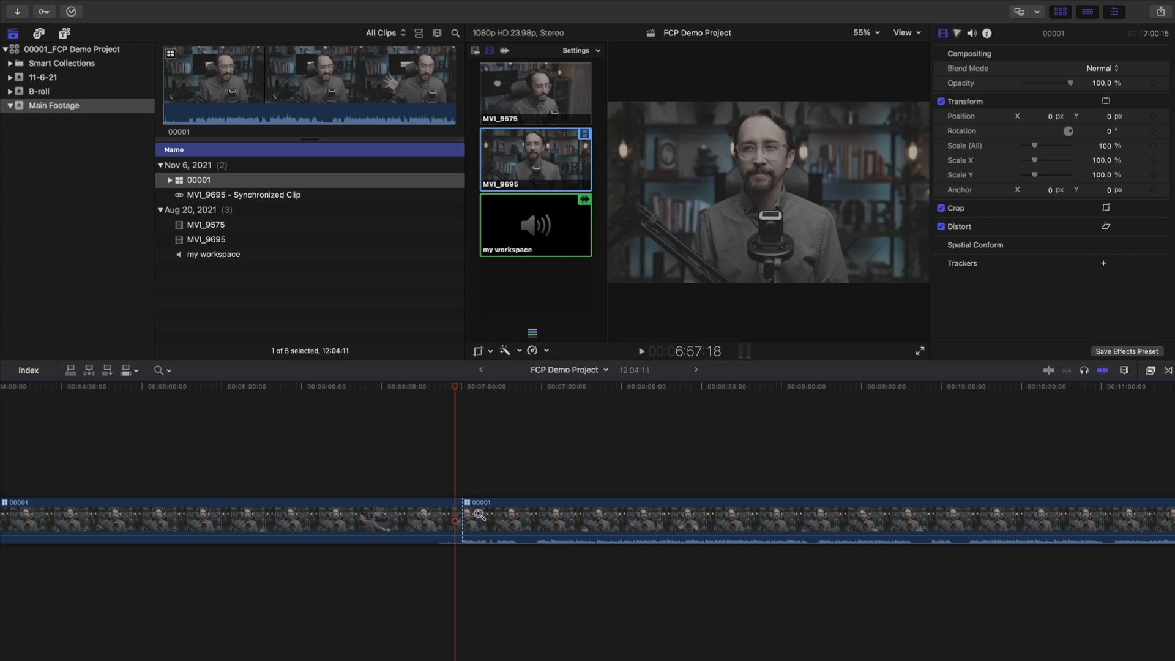
pyautogui.moveTo(285, 443); pyautogui.dragTo(720, 625)
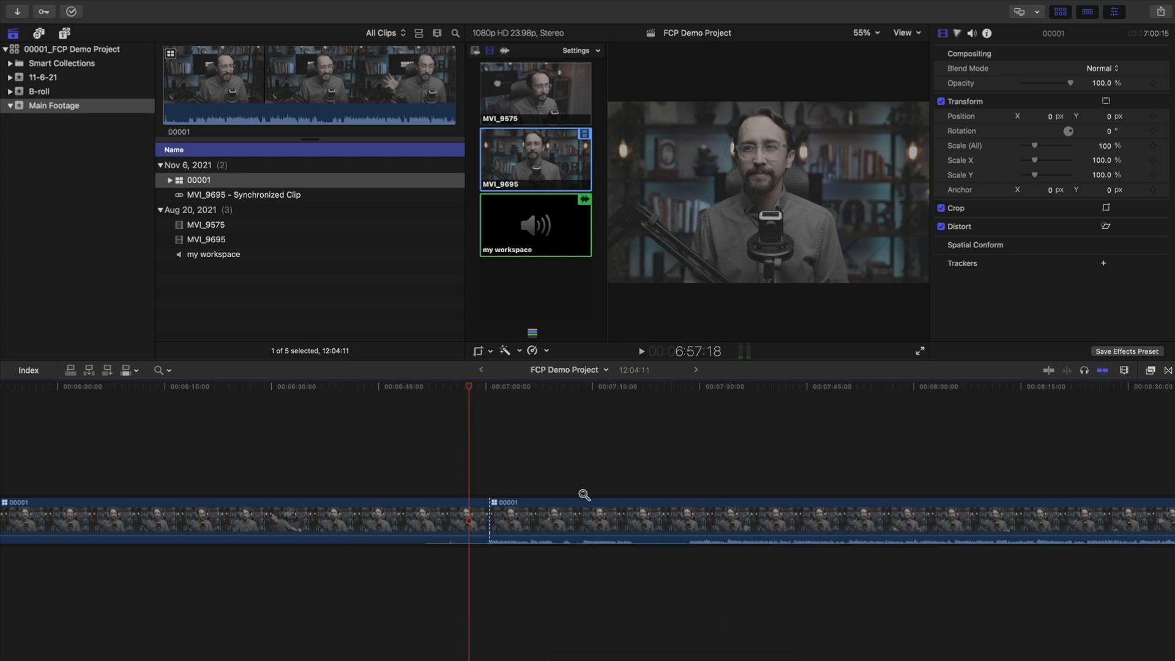
pyautogui.keyDown('alt'); pyautogui.click(495, 493); pyautogui.keyUp('alt')
pyautogui.keyDown('alt'); pyautogui.click(493, 497); pyautogui.keyUp('alt')
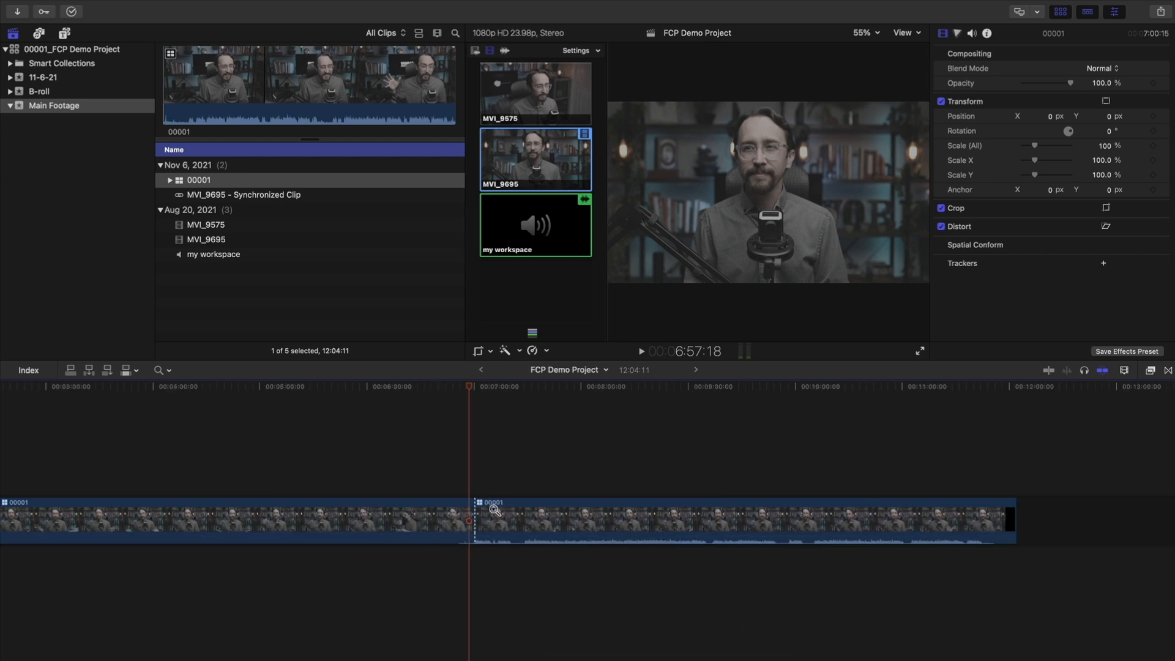
pyautogui.keyDown('alt'); pyautogui.click(493, 508); pyautogui.keyUp('alt')
pyautogui.press('a')
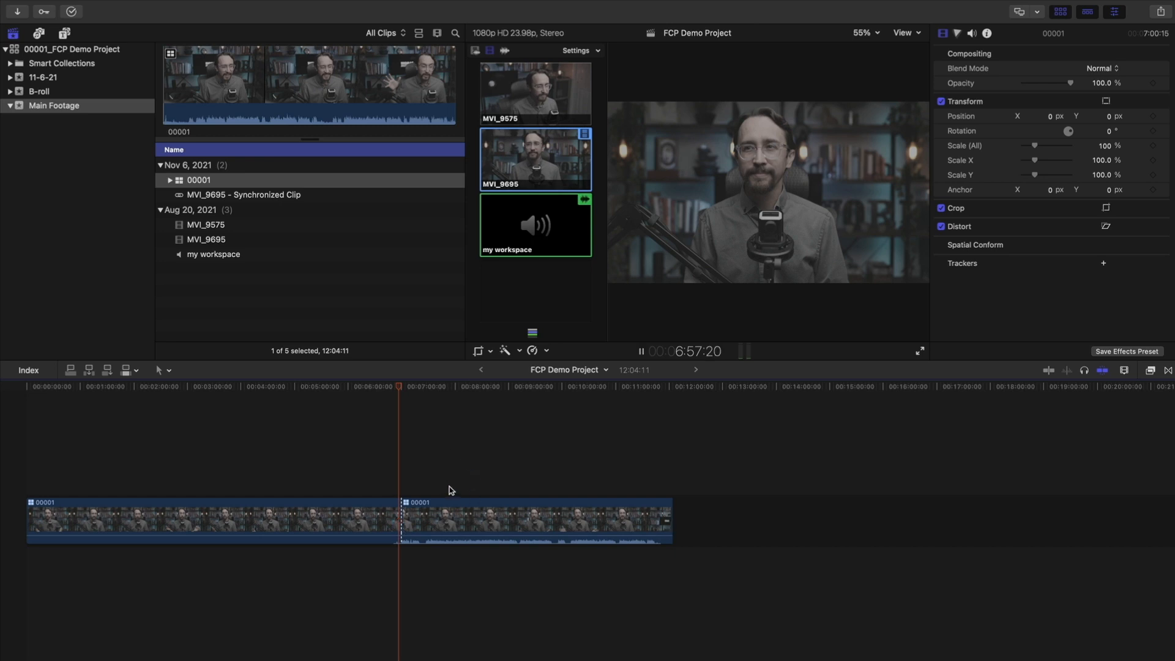
# Stop playback at 6:54:17 and zoom the timeline in around the cut
pyautogui.press('space')
pyautogui.moveTo(398, 385)
pyautogui.mouseDown()
pyautogui.moveTo(369, 390)
pyautogui.moveTo(436, 394)
pyautogui.moveTo(382, 399)
pyautogui.moveTo(396, 402)
pyautogui.mouseUp()
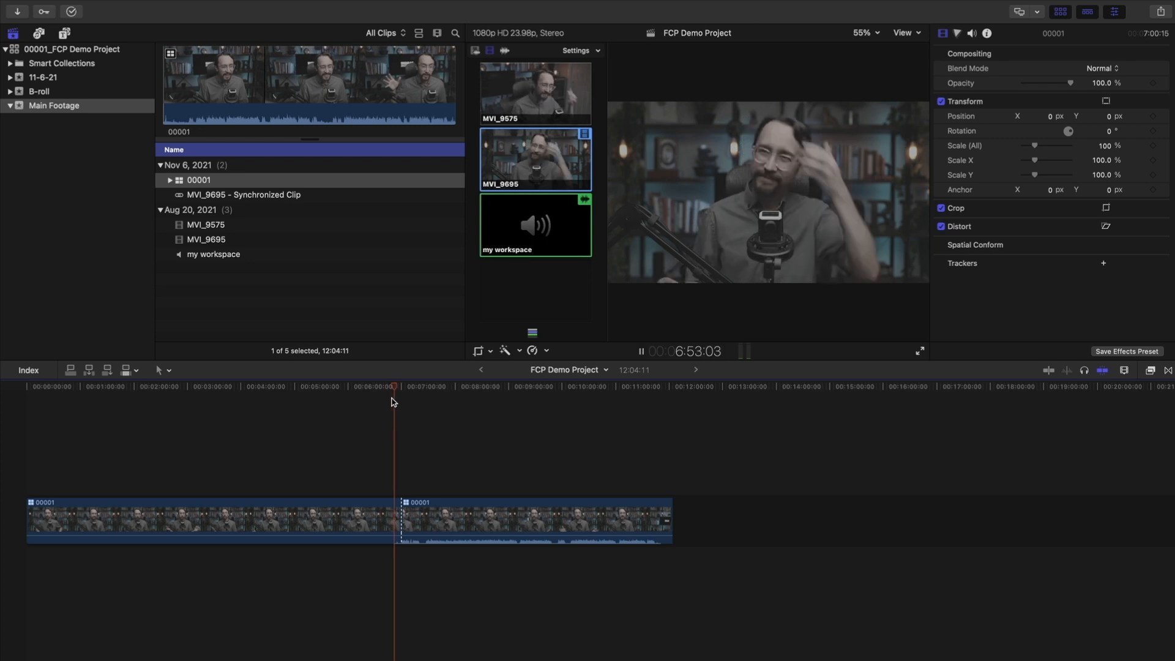
pyautogui.press('space')
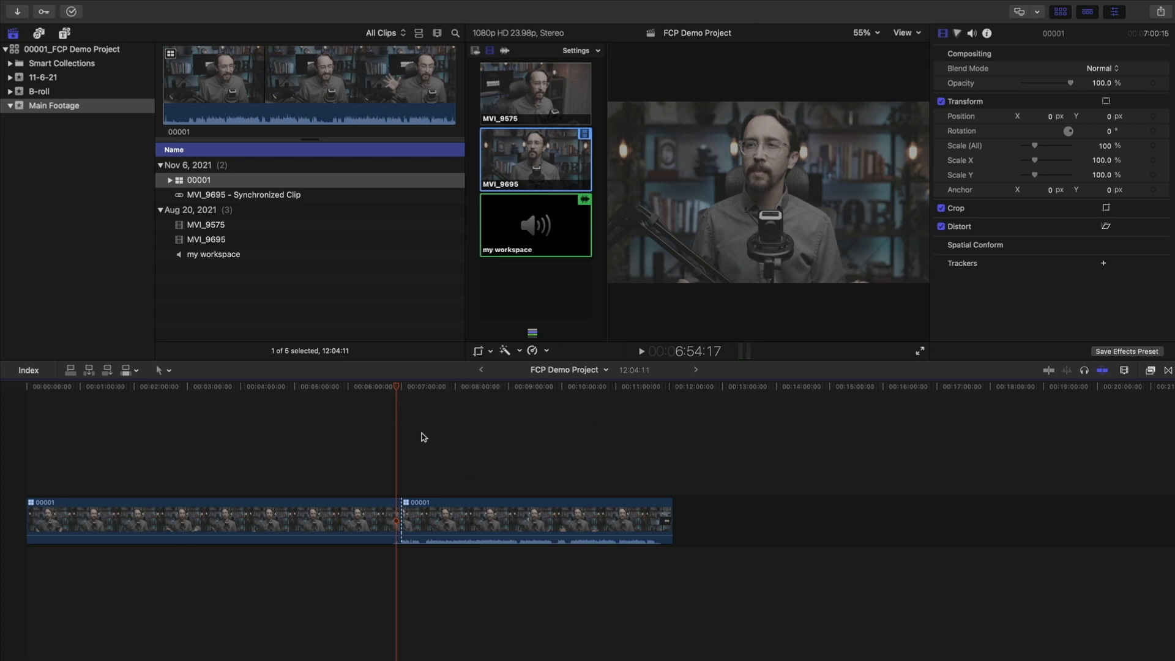
pyautogui.press('super+equal')
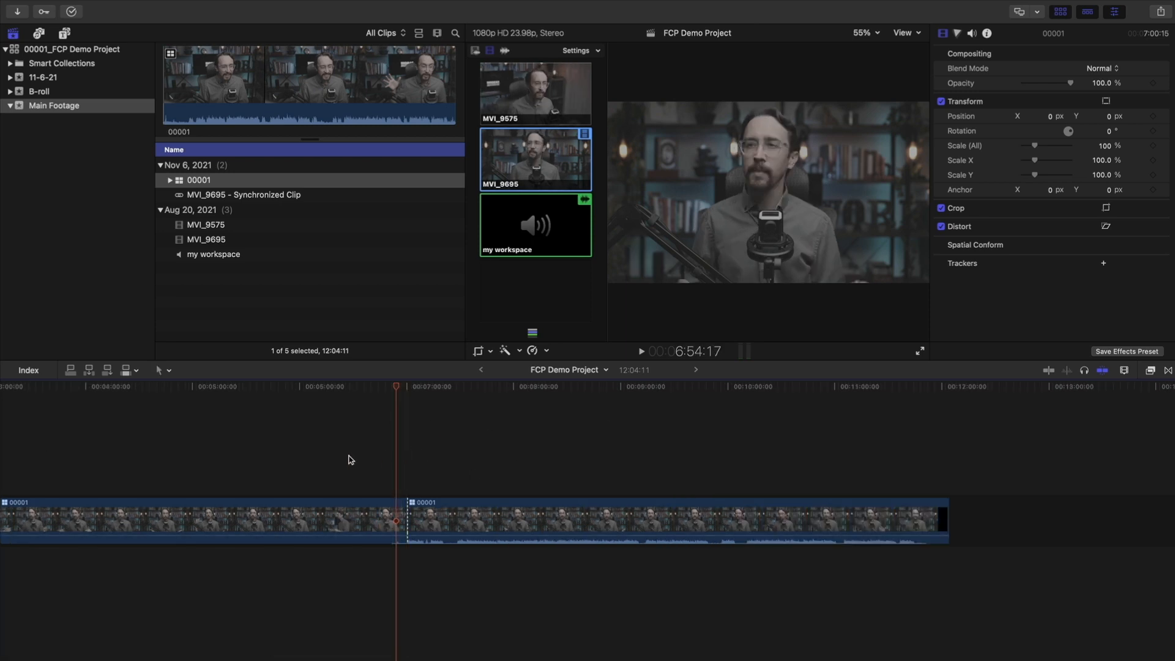
pyautogui.hscroll(-3, 281, 461)
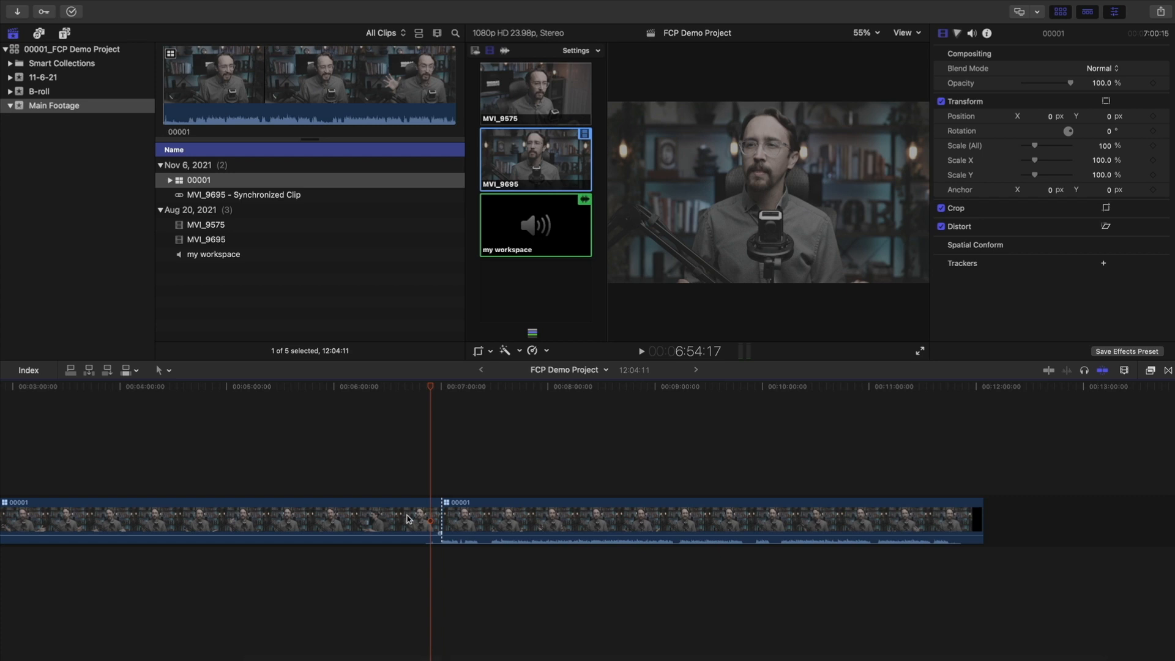
pyautogui.press('super+equal')
pyautogui.hscroll(5, 469, 517)
pyautogui.press('z')
pyautogui.click(441, 512)
pyautogui.press('a')
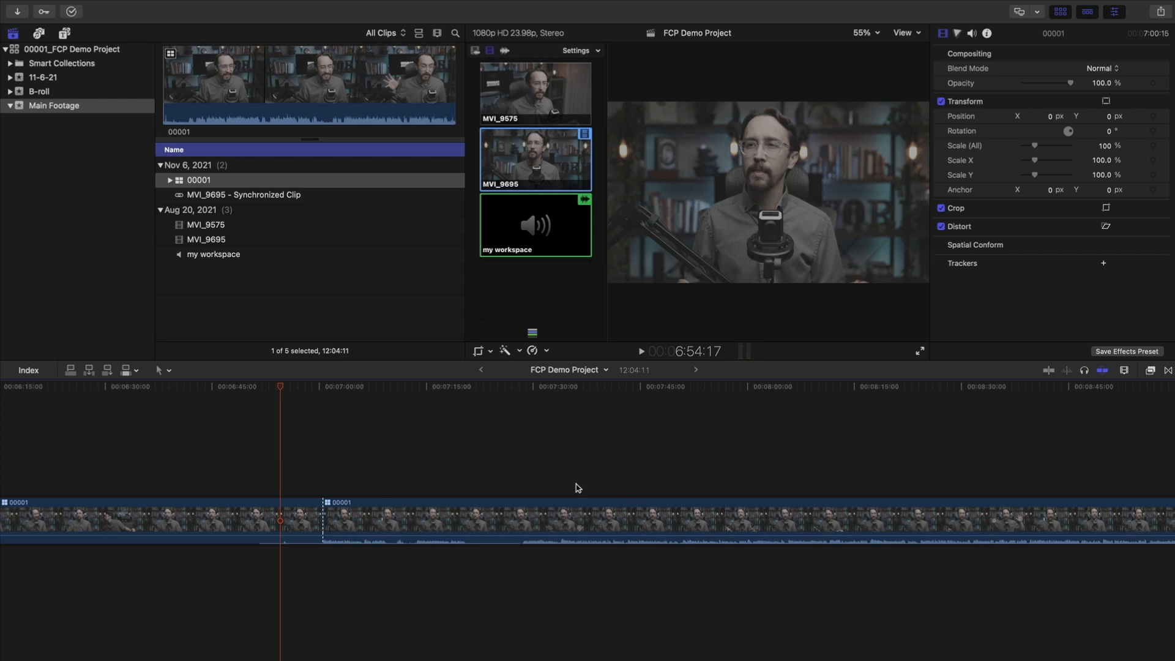
# Scrub back to about 6:52 and switch to the Blade tool
pyautogui.moveTo(510, 384); pyautogui.dragTo(477, 467)
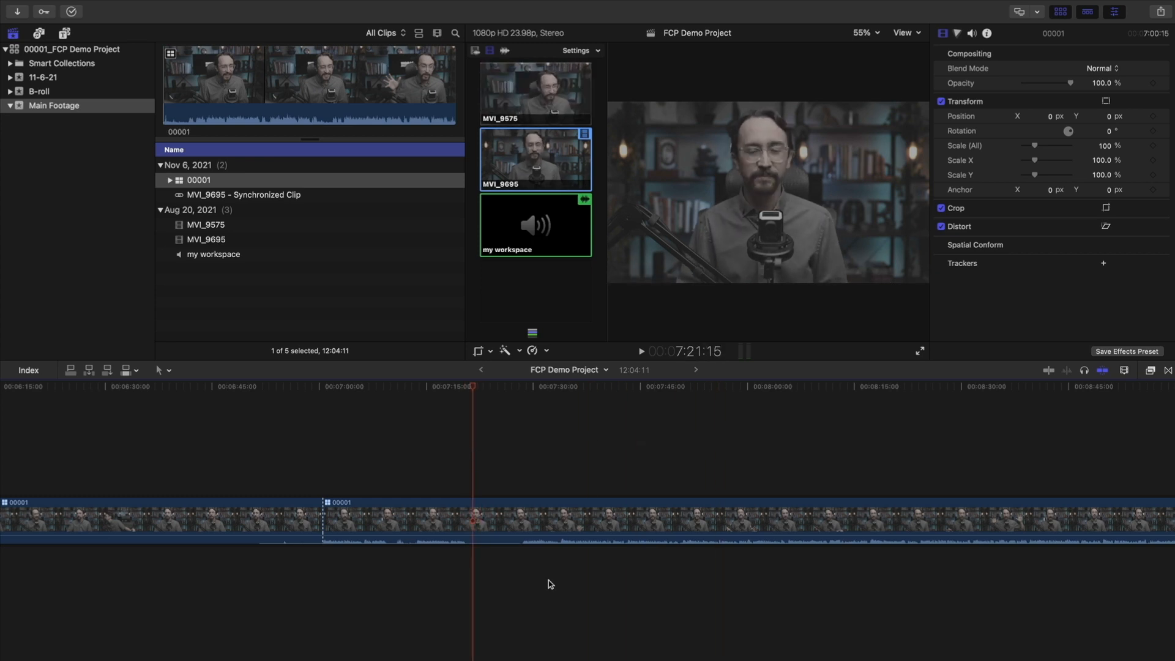
pyautogui.moveTo(478, 388); pyautogui.dragTo(266, 391)
pyautogui.press('b')
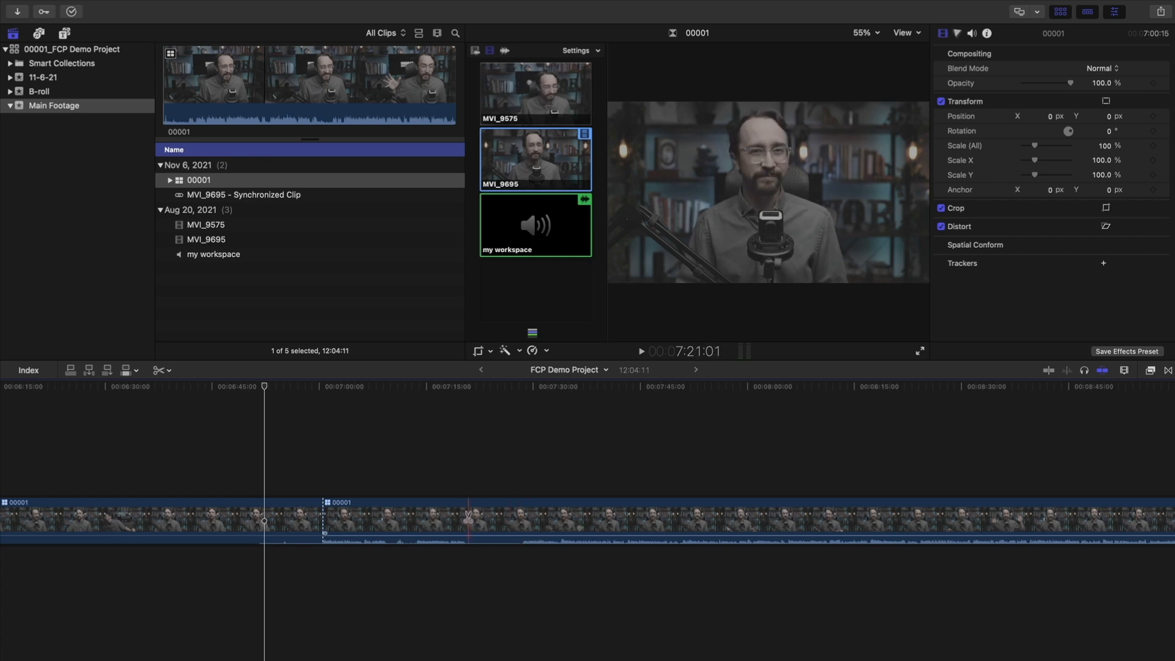
# Blade two cuts around 7:20, delete the short piece between them, and play back the edit
pyautogui.click(465, 518)
pyautogui.click(519, 521)
pyautogui.press('a')
pyautogui.click(514, 532)
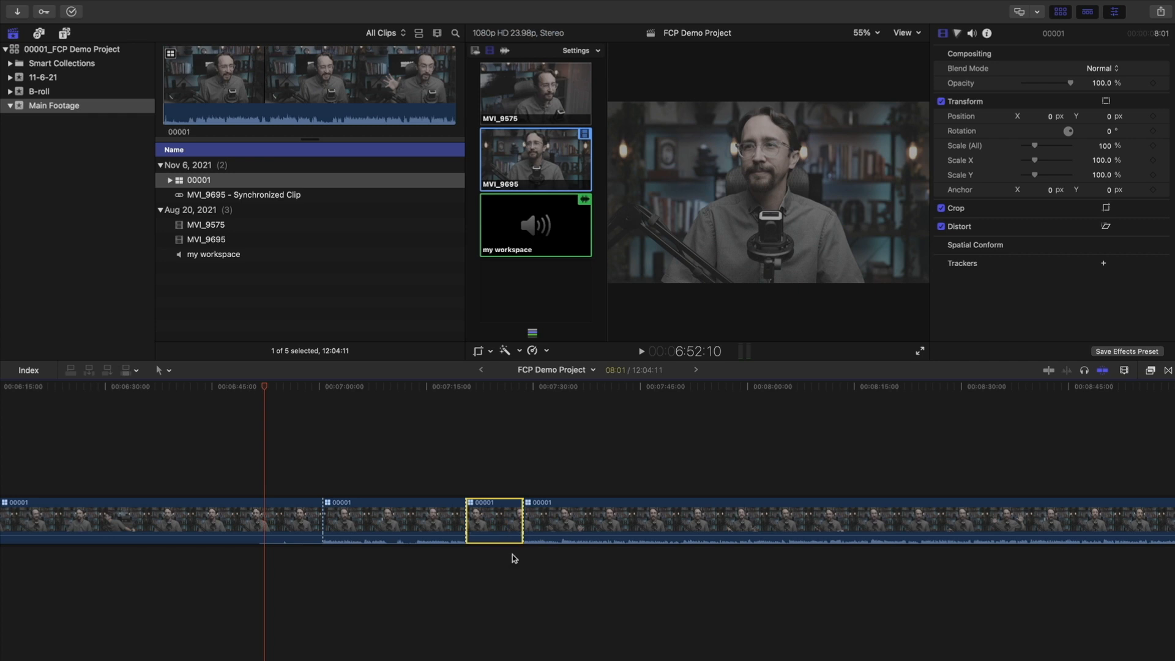
pyautogui.press('Delete')
pyautogui.click(454, 388)
pyautogui.press('space')
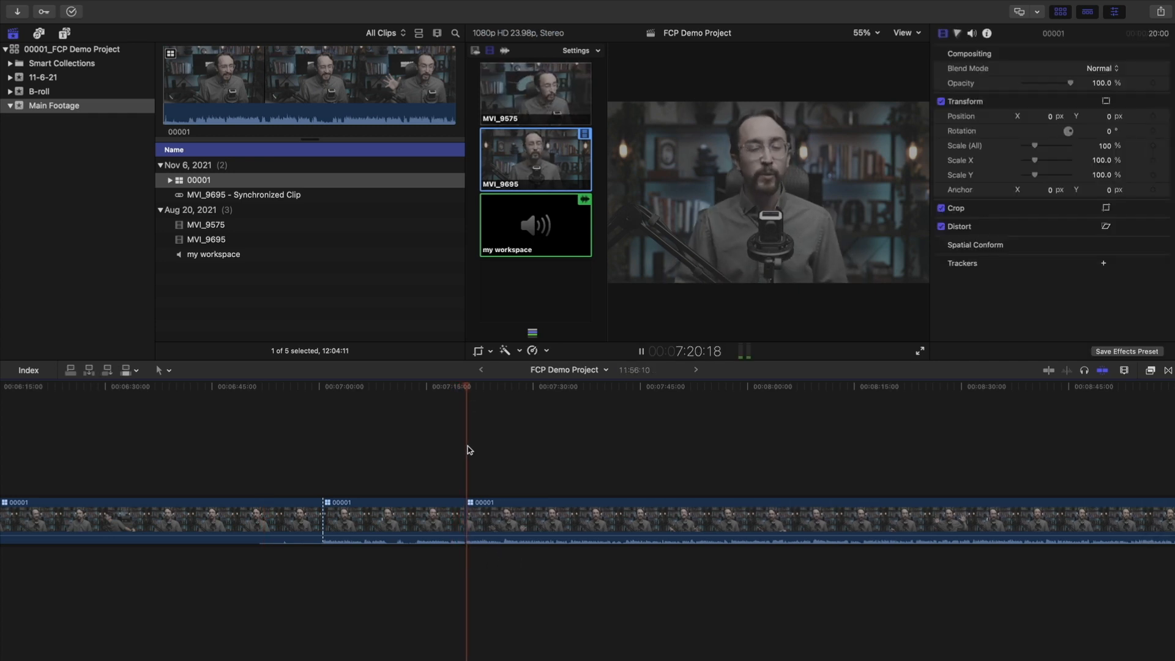
pyautogui.press('space')
# Delete the seven-minute 00001 clip, shortening the project to 4:55:19
pyautogui.hscroll(-1, 432, 461)
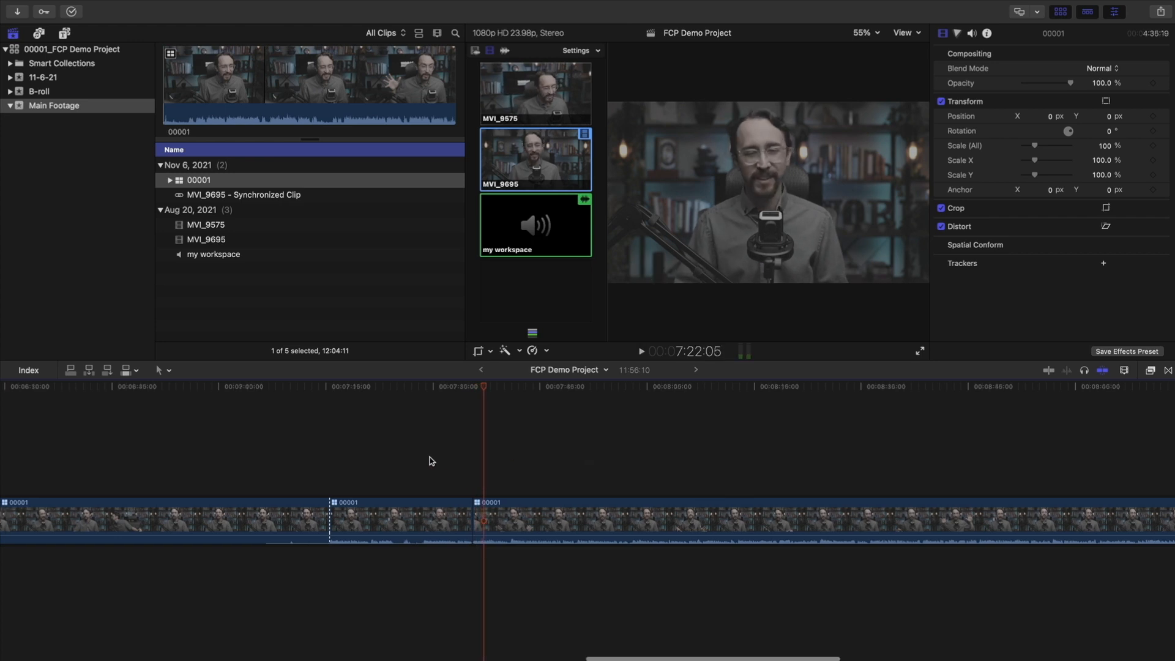
pyautogui.hscroll(-10, 394, 493)
pyautogui.hscroll(-15, 673, 523)
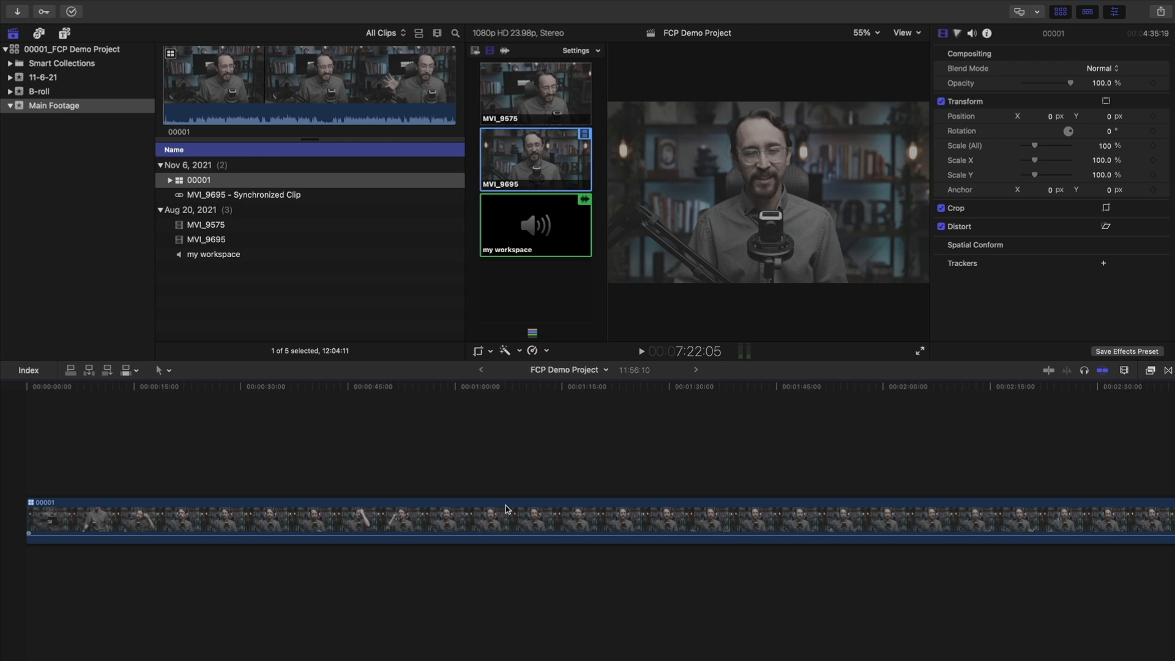
pyautogui.moveTo(221, 392); pyautogui.dragTo(759, 392)
pyautogui.hscroll(3, 521, 493)
pyautogui.hscroll(20, 524, 495)
pyautogui.hscroll(3, 831, 522)
pyautogui.click(597, 517)
pyautogui.press('Delete')
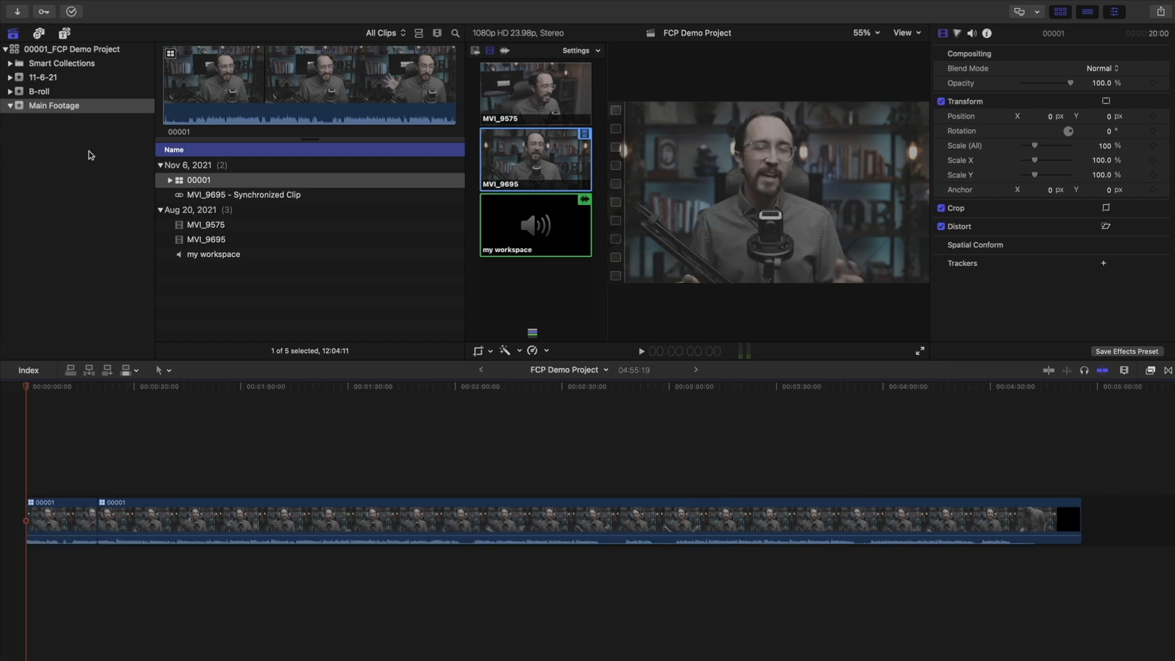
# Connect B-roll clip MVI_9671 above the interview at the 20-second edit
pyautogui.click(75, 91)
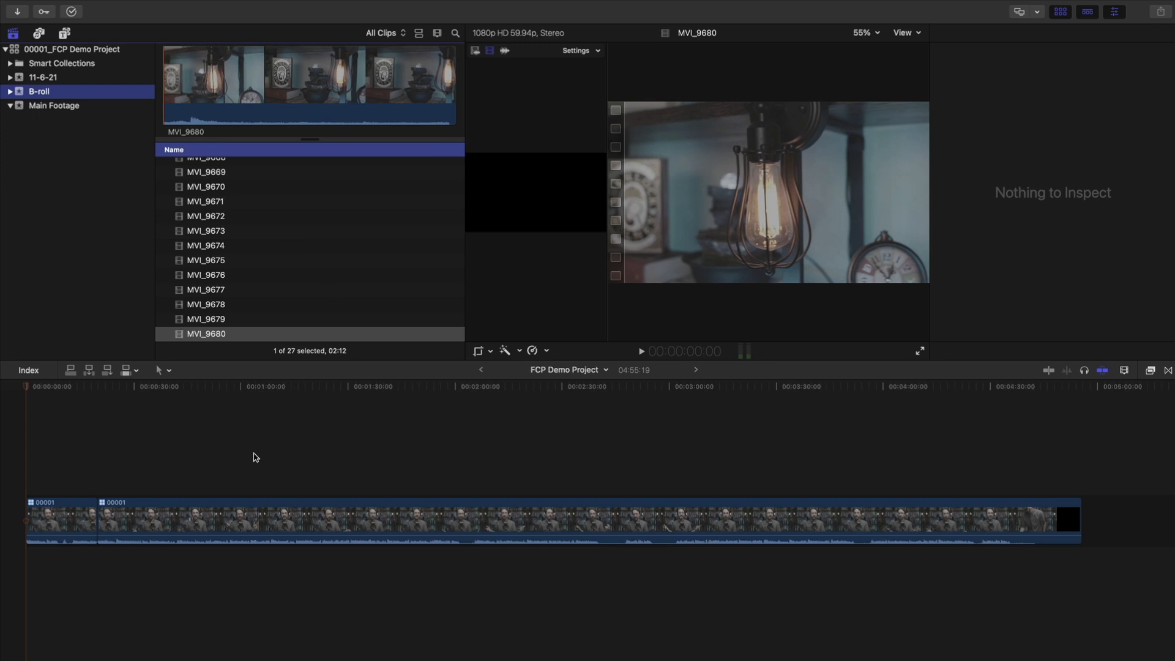
pyautogui.moveTo(116, 387)
pyautogui.mouseDown()
pyautogui.moveTo(147, 387)
pyautogui.moveTo(98, 387)
pyautogui.mouseUp()
pyautogui.press('super+4')
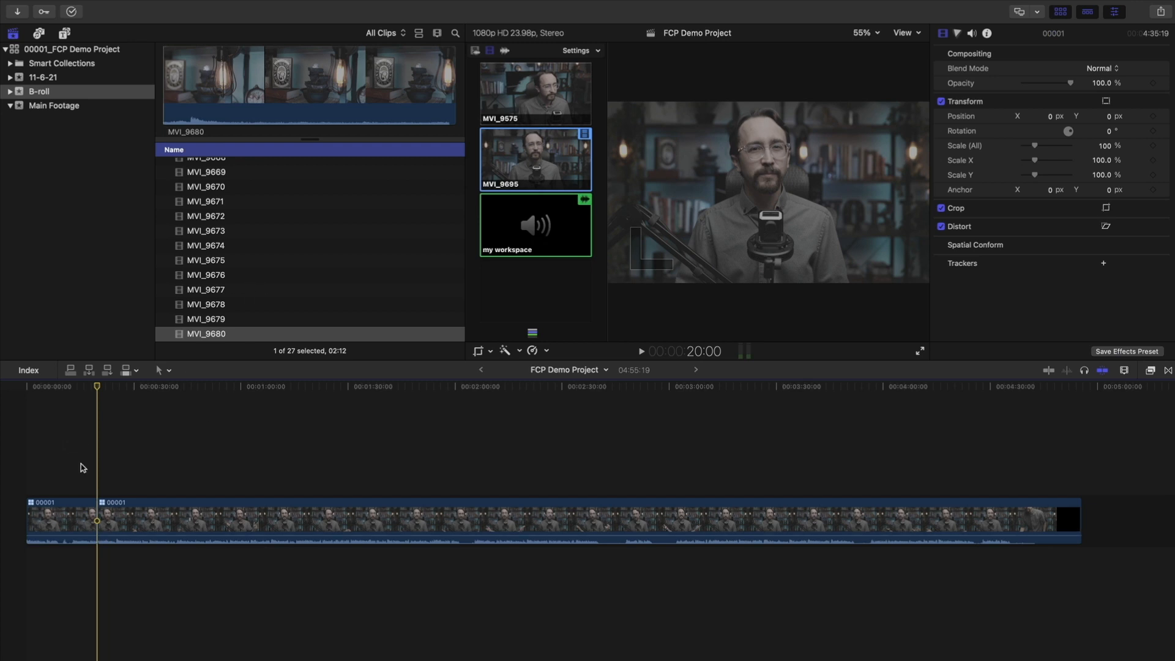
pyautogui.click(13, 389)
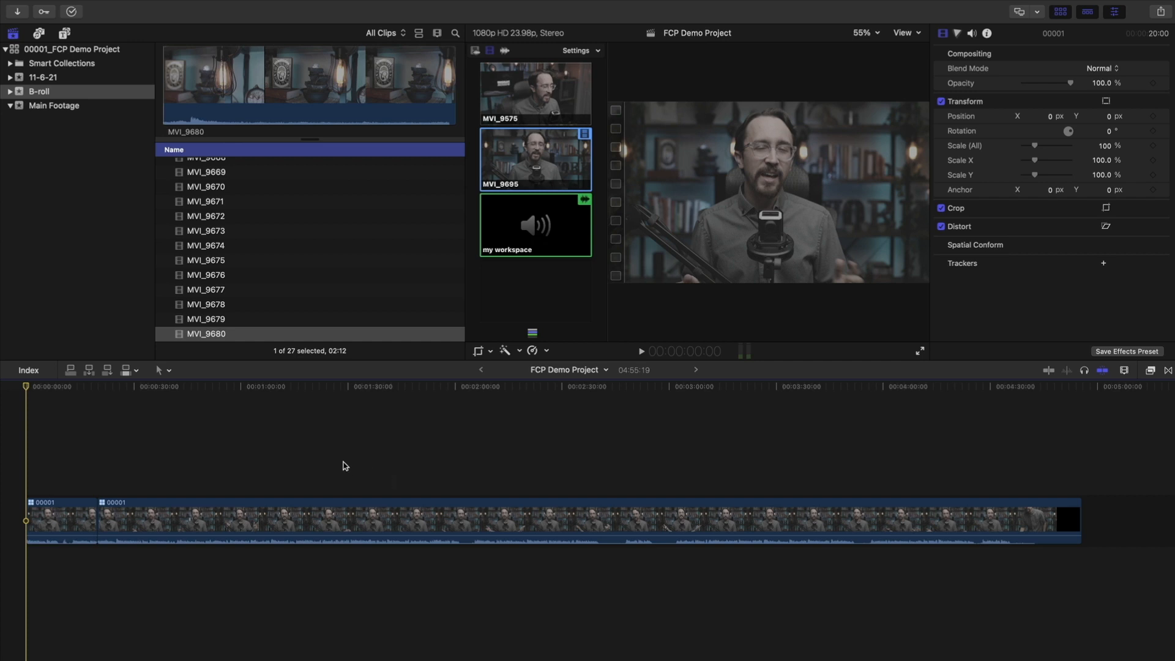
pyautogui.click(280, 204)
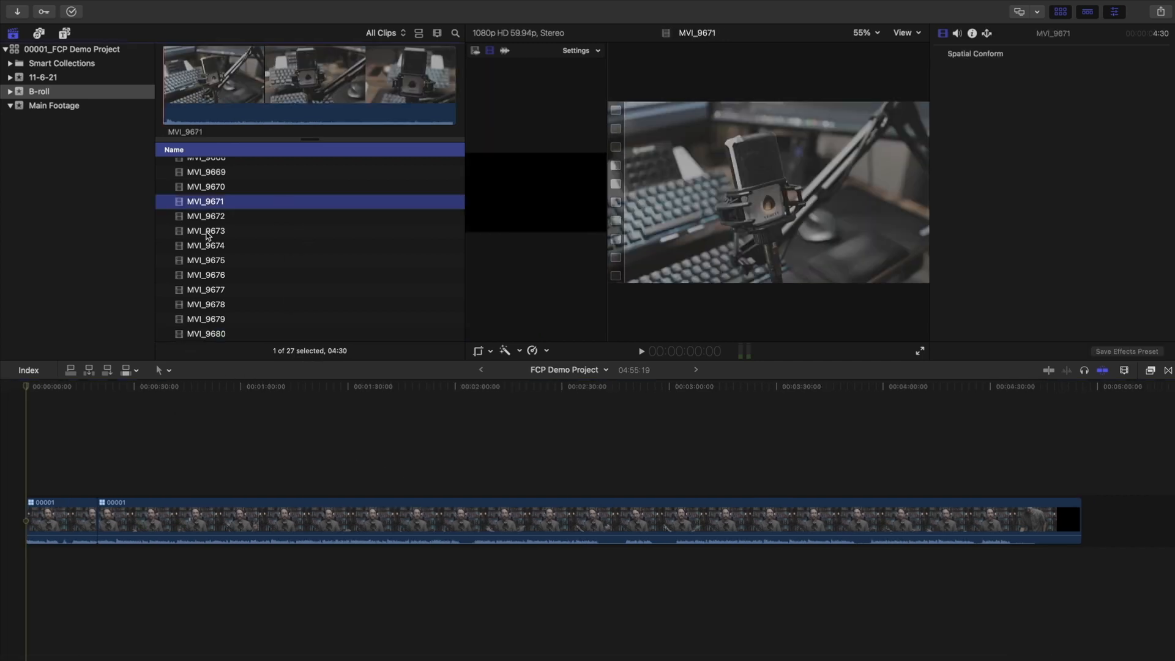
pyautogui.moveTo(216, 204); pyautogui.dragTo(103, 459)
# Connect MVI_9672 butted against the end of MVI_9671
pyautogui.press('z')
pyautogui.click(102, 465)
pyautogui.hscroll(5, 190, 464)
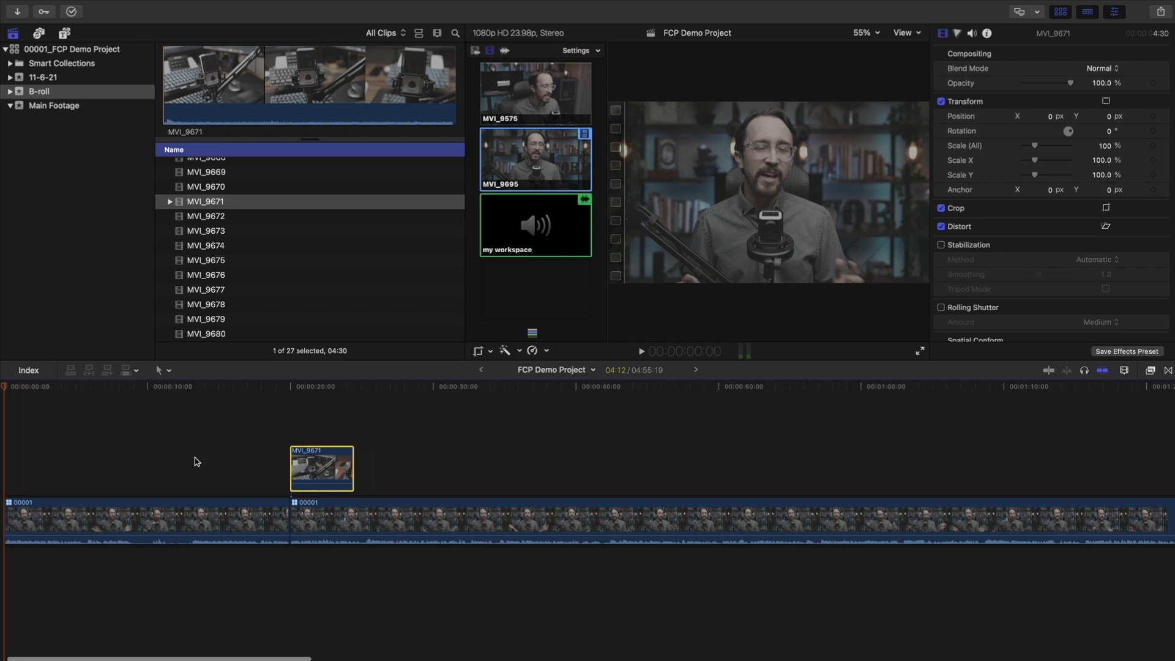
pyautogui.press('a')
pyautogui.moveTo(149, 391); pyautogui.dragTo(224, 388)
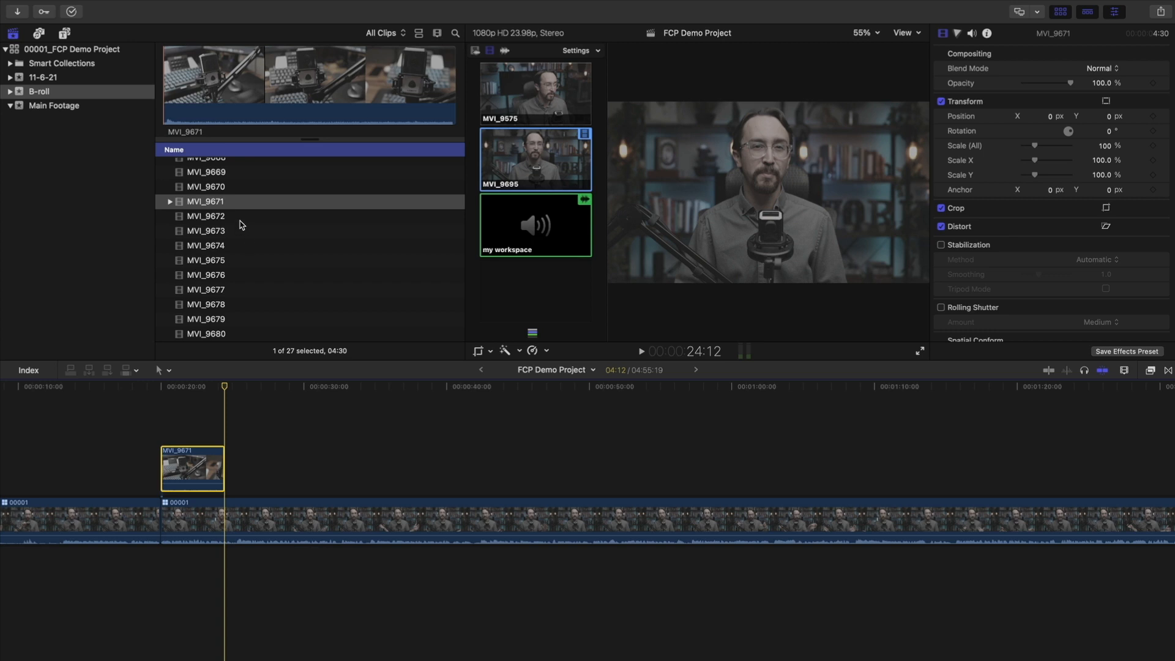
pyautogui.moveTo(224, 218); pyautogui.dragTo(245, 465)
pyautogui.moveTo(191, 388); pyautogui.dragTo(254, 395)
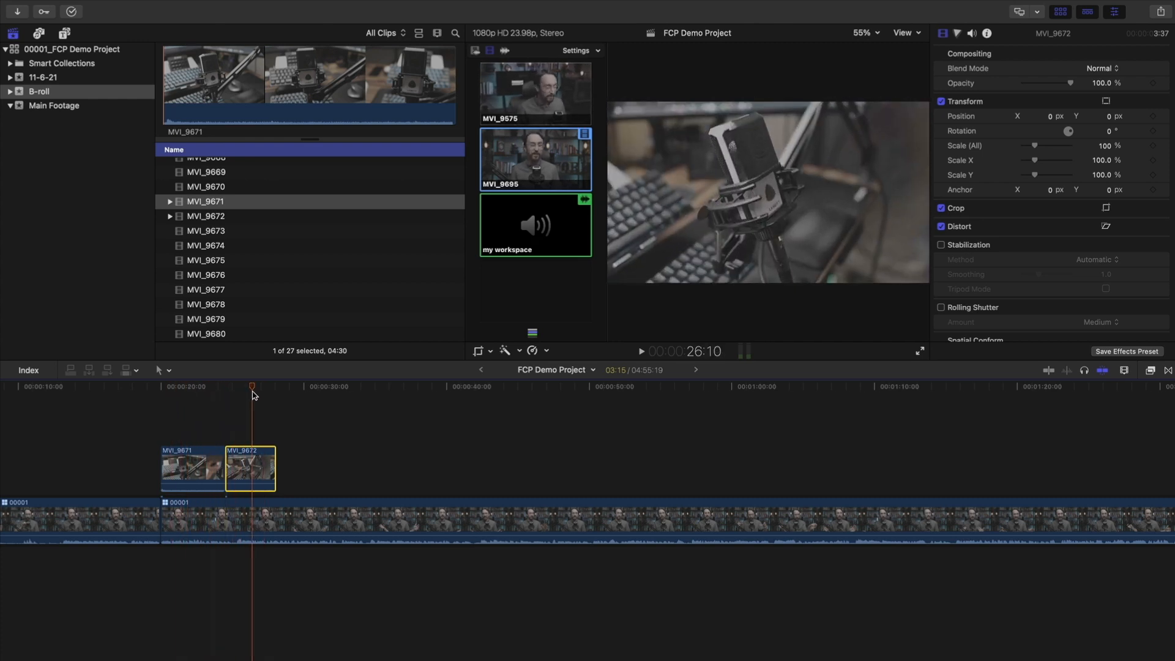
# Connect MVI_9676 right after MVI_9672 and zoom in on the B-roll clips
pyautogui.click(242, 235)
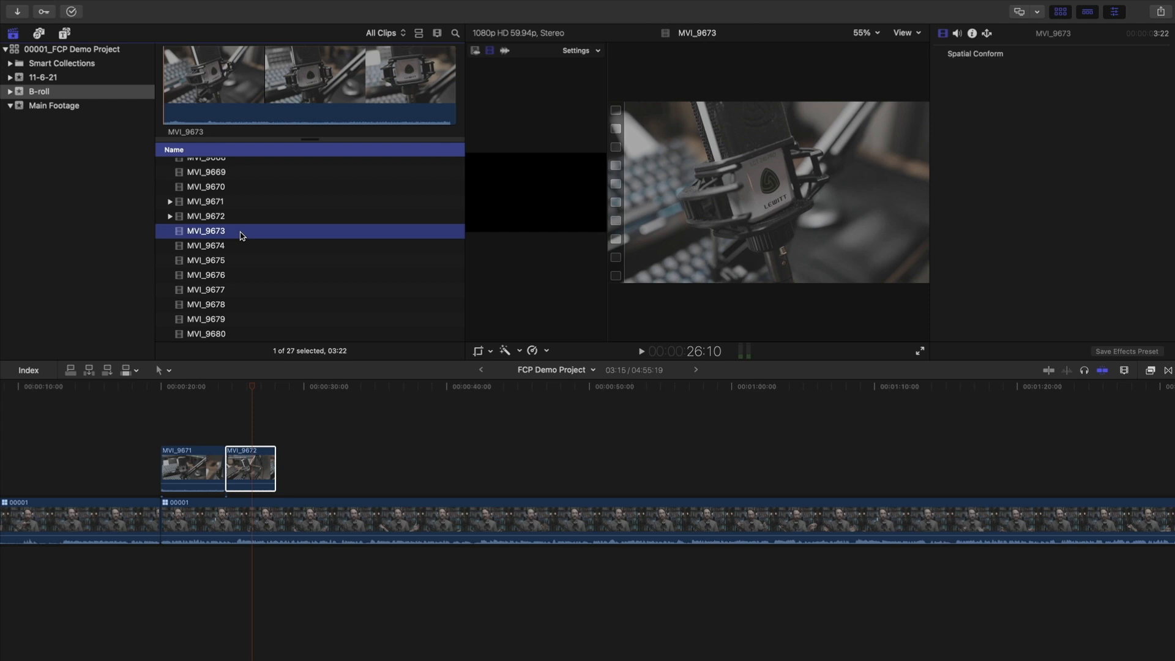
pyautogui.click(245, 248)
pyautogui.moveTo(245, 275); pyautogui.dragTo(290, 468)
pyautogui.press('z')
pyautogui.click(250, 479)
pyautogui.hscroll(-5, 319, 471)
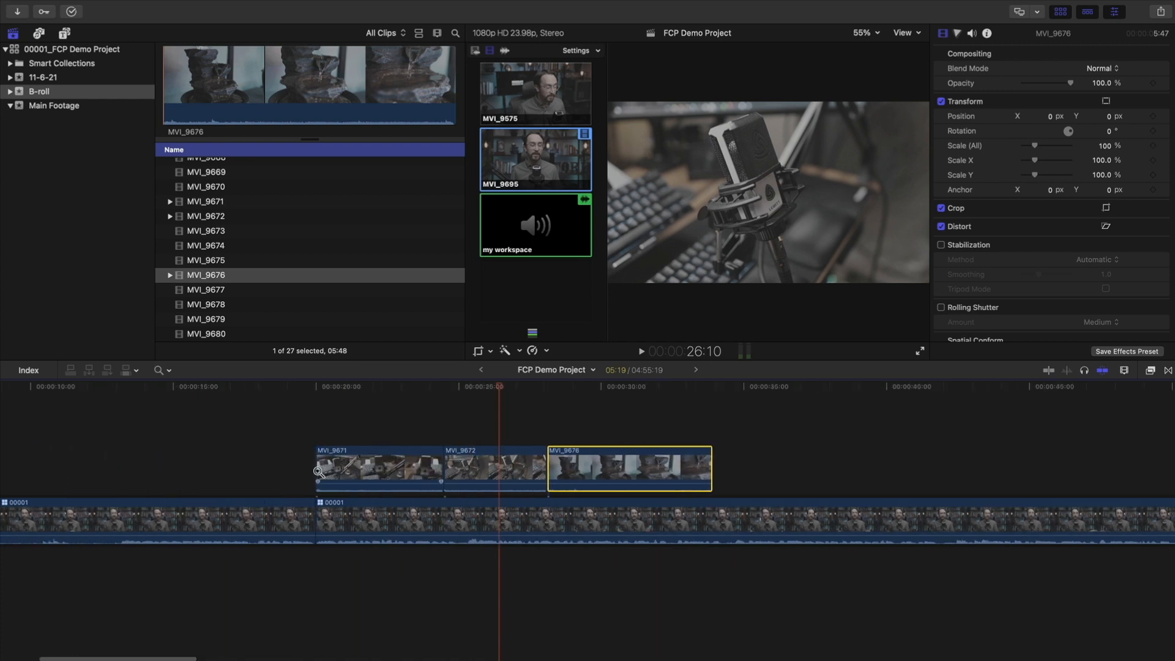
pyautogui.click(508, 462)
pyautogui.keyDown('alt'); pyautogui.click(507, 463); pyautogui.keyUp('alt')
pyautogui.press('a')
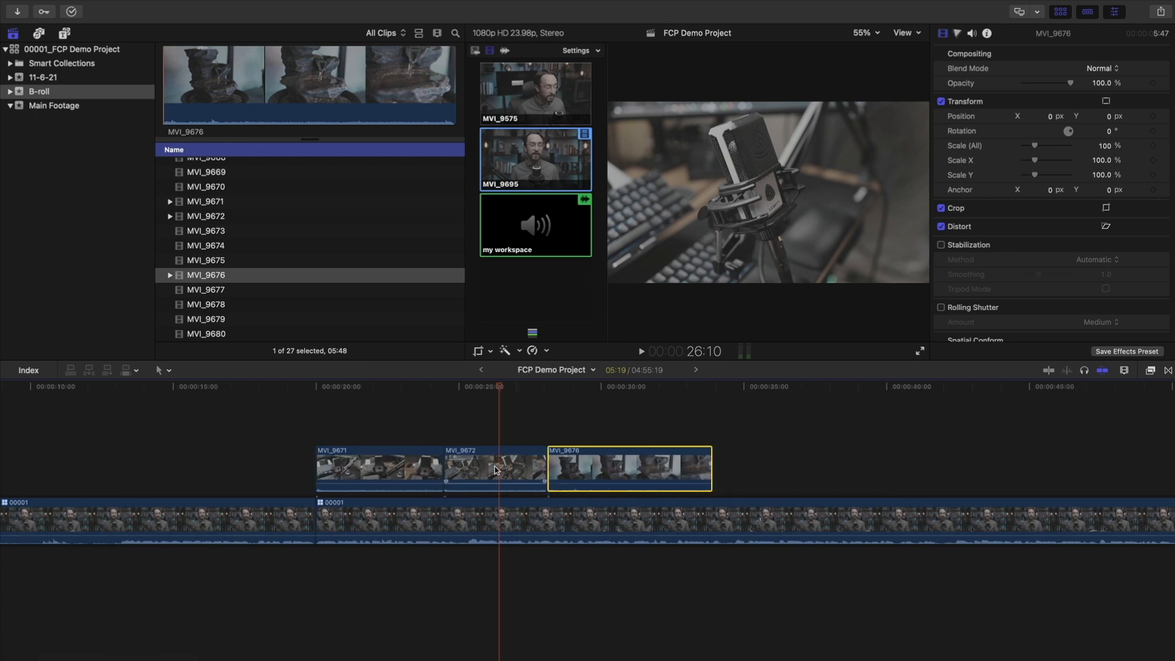
pyautogui.moveTo(492, 387); pyautogui.dragTo(376, 391)
pyautogui.press('space')
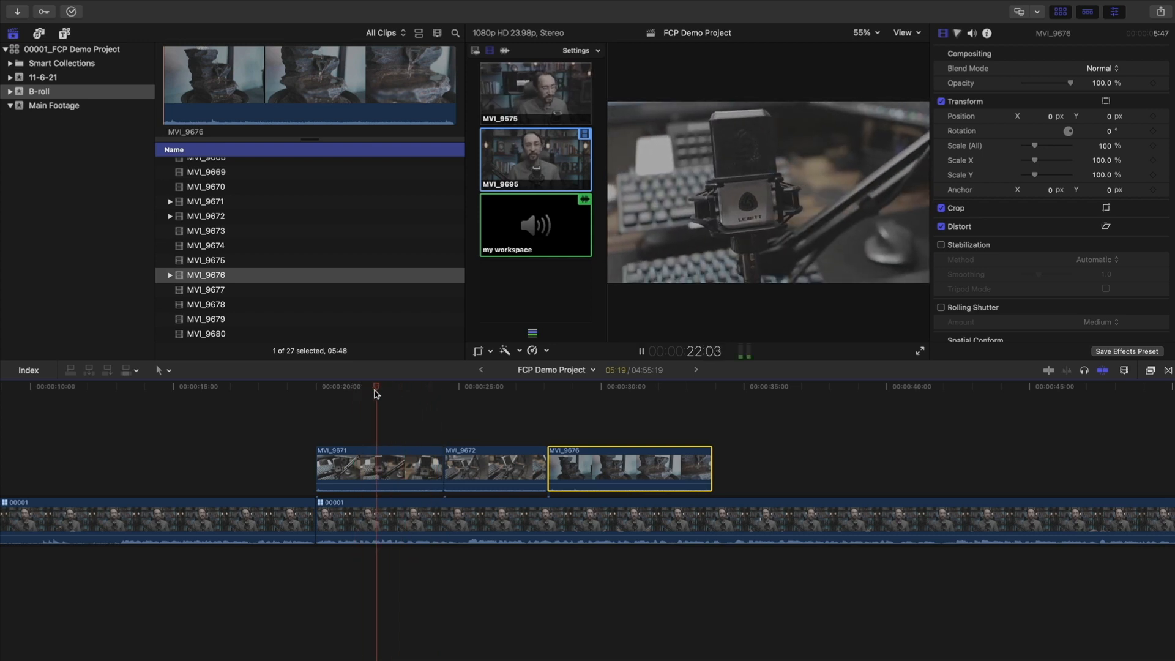
pyautogui.press('space')
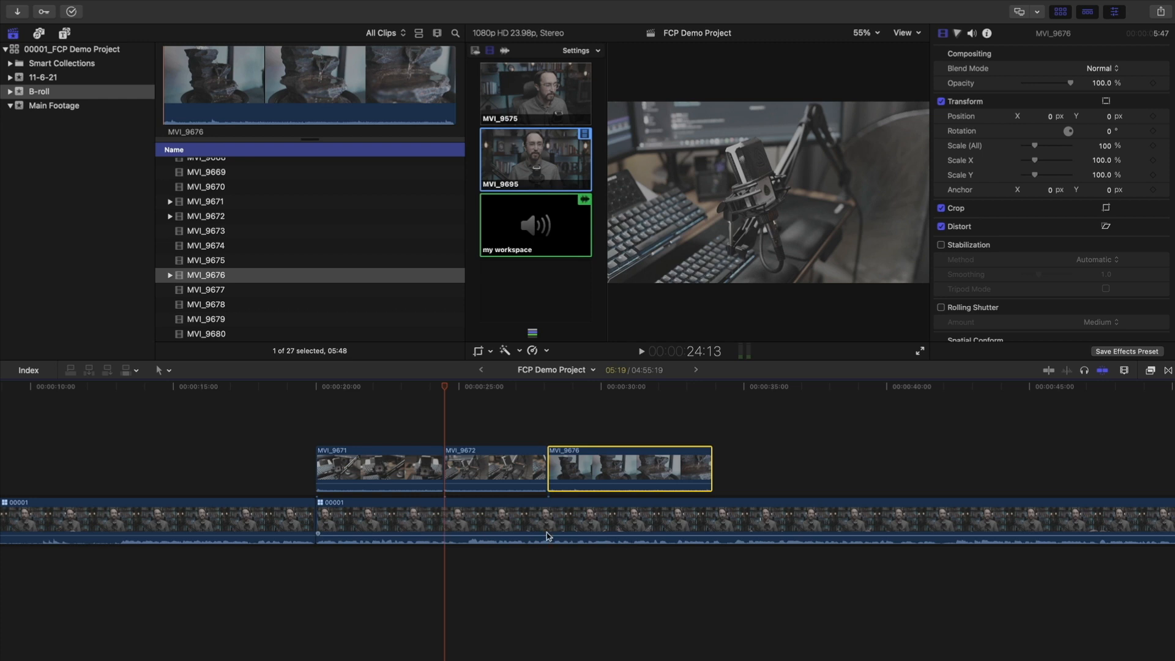
pyautogui.moveTo(367, 387)
pyautogui.mouseDown()
pyautogui.moveTo(358, 386)
pyautogui.moveTo(392, 387)
pyautogui.moveTo(357, 390)
pyautogui.mouseUp()
pyautogui.moveTo(377, 485)
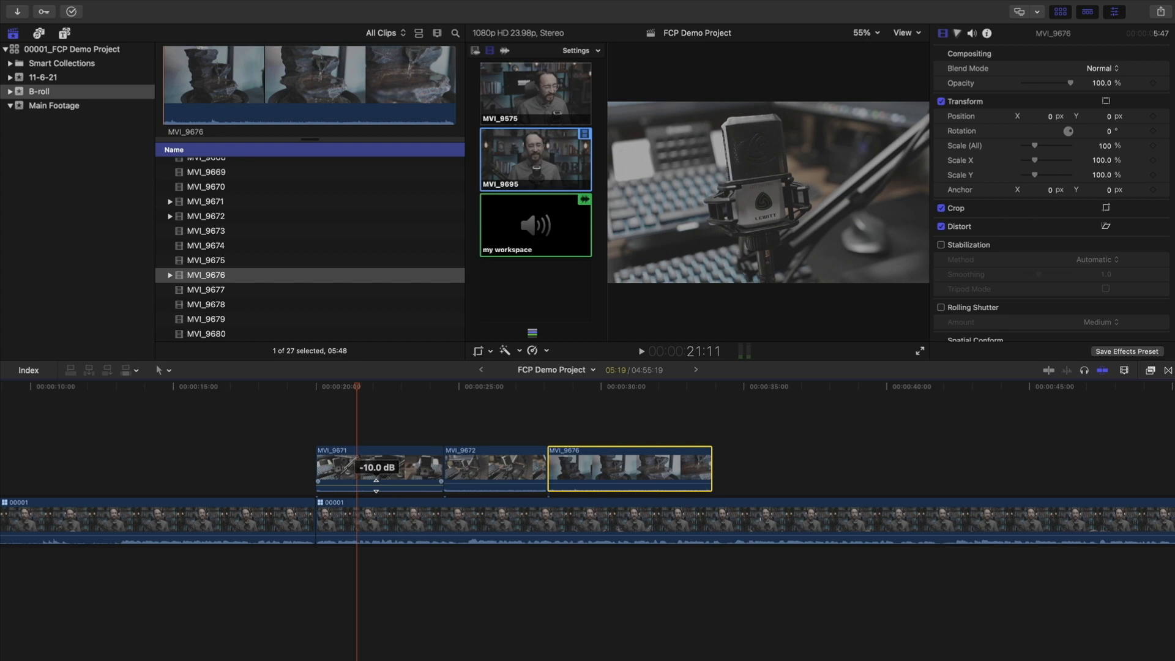
pyautogui.moveTo(487, 480)
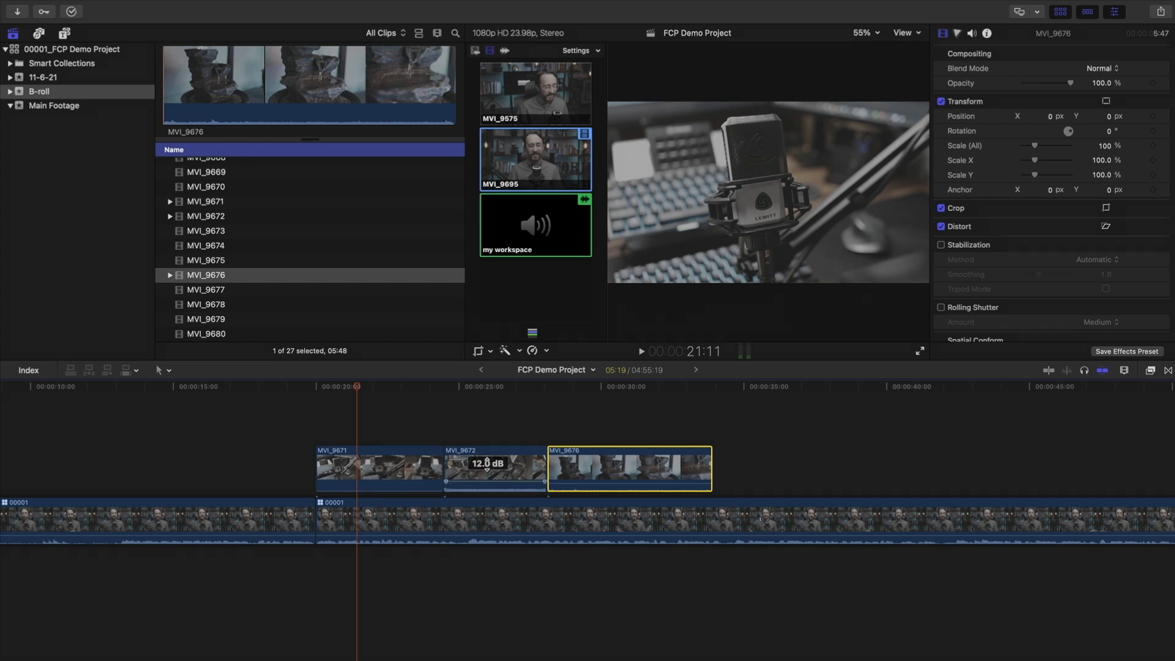
pyautogui.moveTo(617, 484)
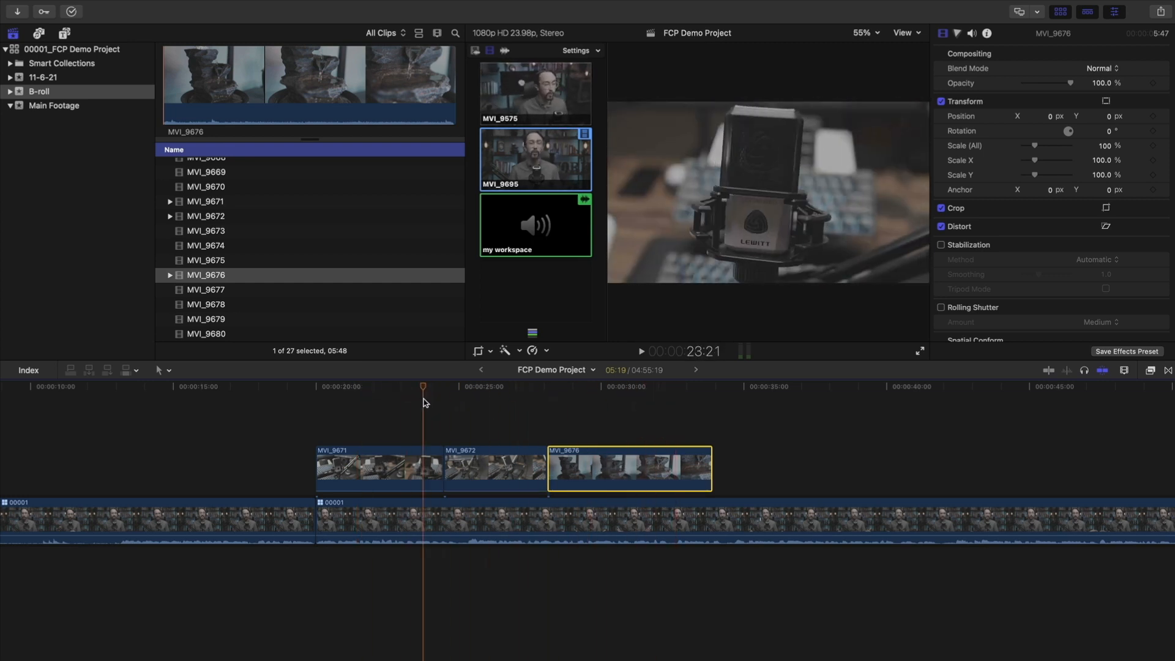
pyautogui.moveTo(424, 399); pyautogui.dragTo(360, 419)
pyautogui.click(377, 462)
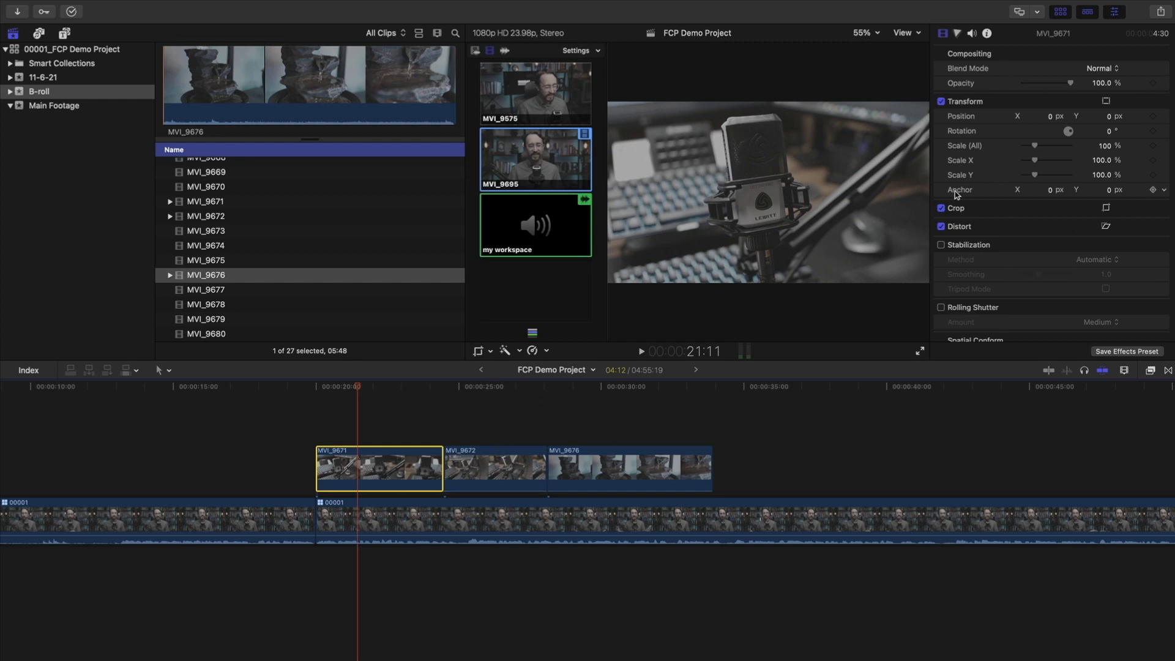
# Turn on stabilization for MVI_9671 and play the shot back to check it
pyautogui.scroll(-3, 1018, 198)
pyautogui.scroll(3, 1019, 199)
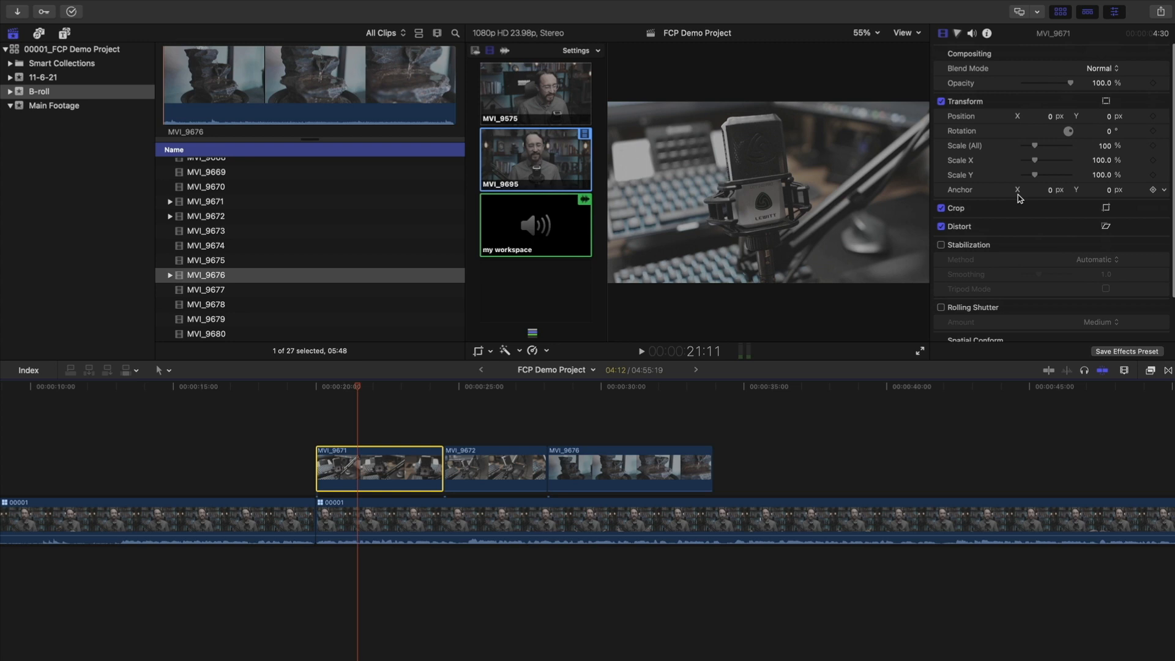
pyautogui.scroll(-2, 1027, 250)
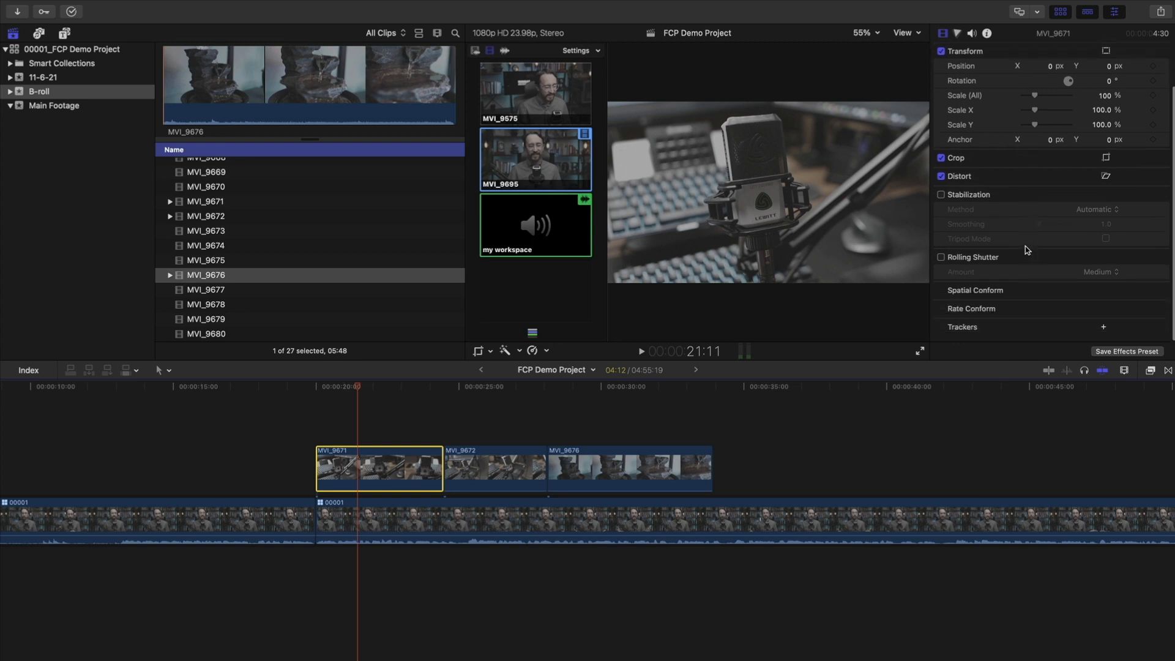
pyautogui.moveTo(357, 386)
pyautogui.mouseDown()
pyautogui.moveTo(326, 386)
pyautogui.moveTo(443, 391)
pyautogui.moveTo(378, 392)
pyautogui.mouseUp()
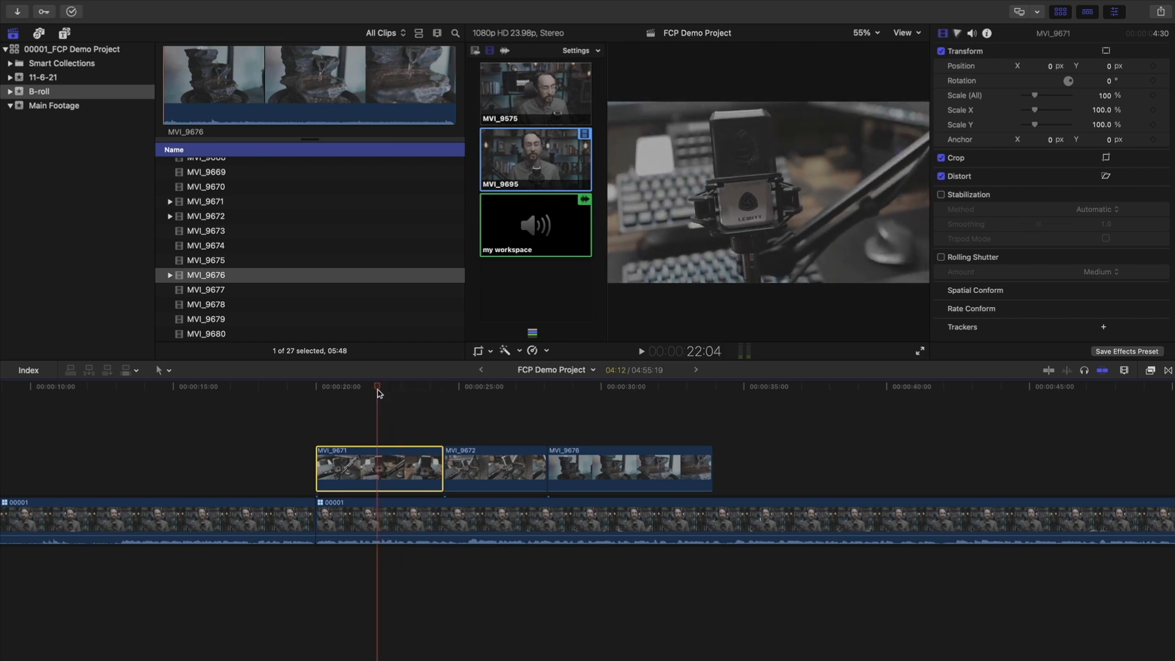
pyautogui.click(941, 195)
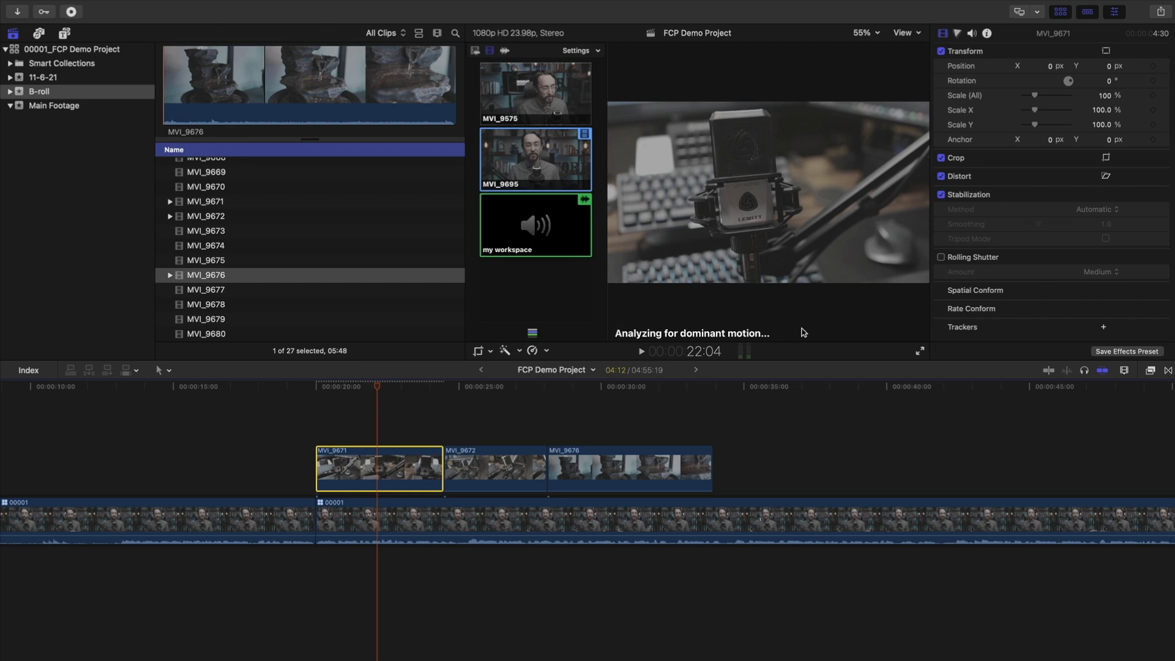
pyautogui.moveTo(380, 387); pyautogui.dragTo(315, 386)
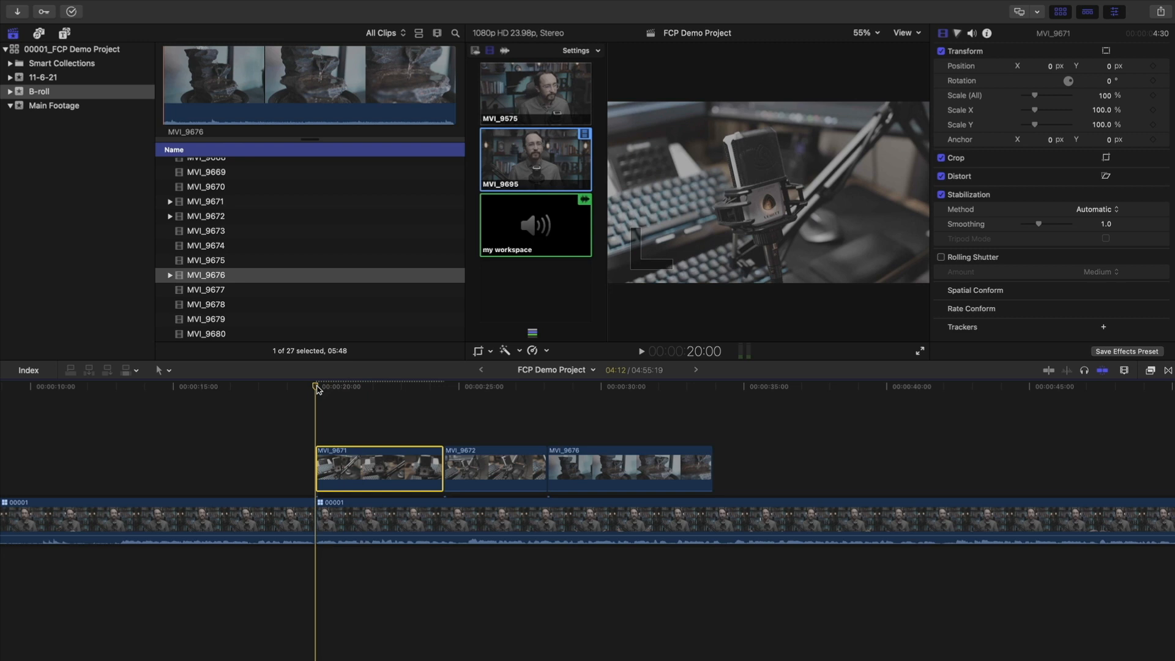
pyautogui.press('space')
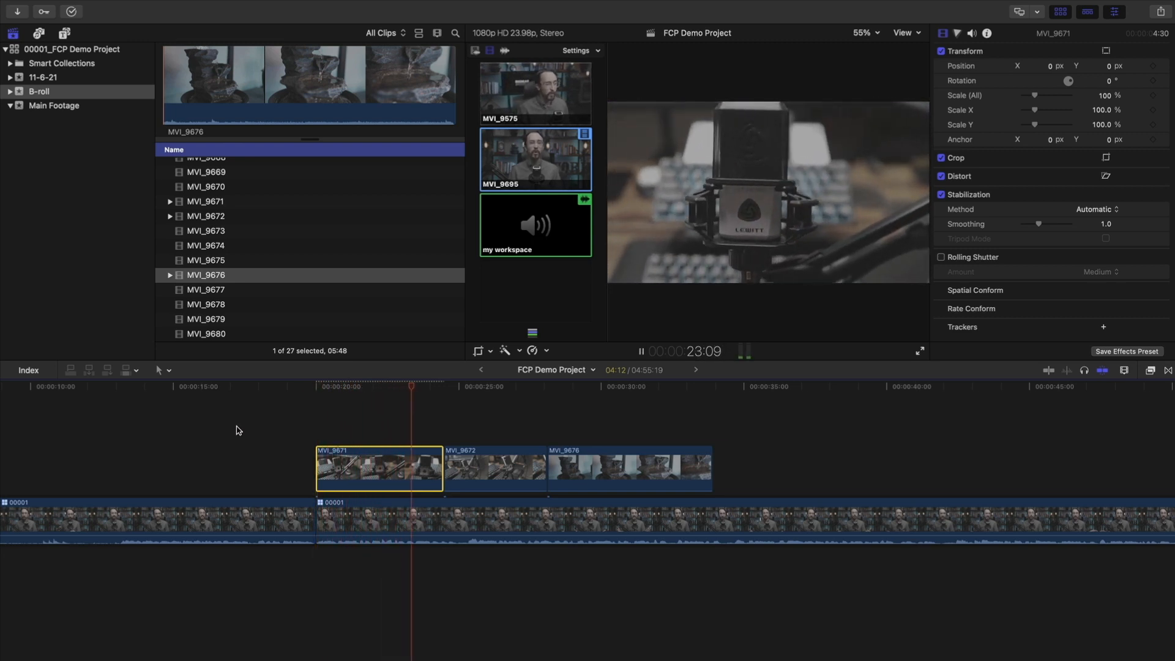
pyautogui.press('space')
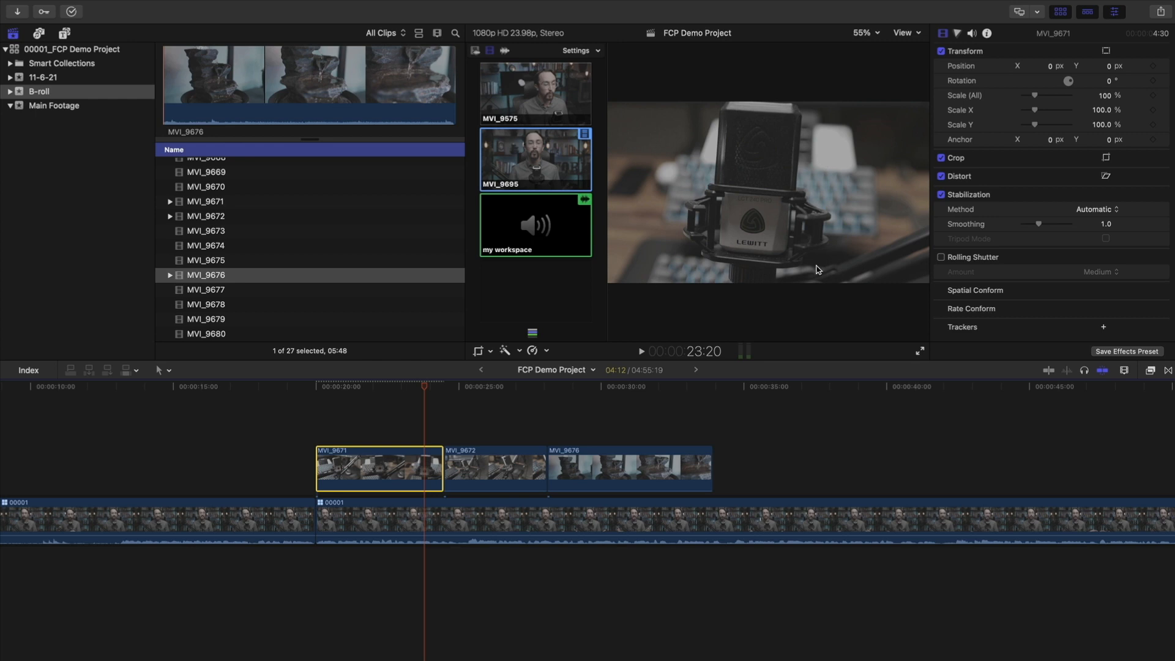
pyautogui.moveTo(429, 386); pyautogui.dragTo(389, 395)
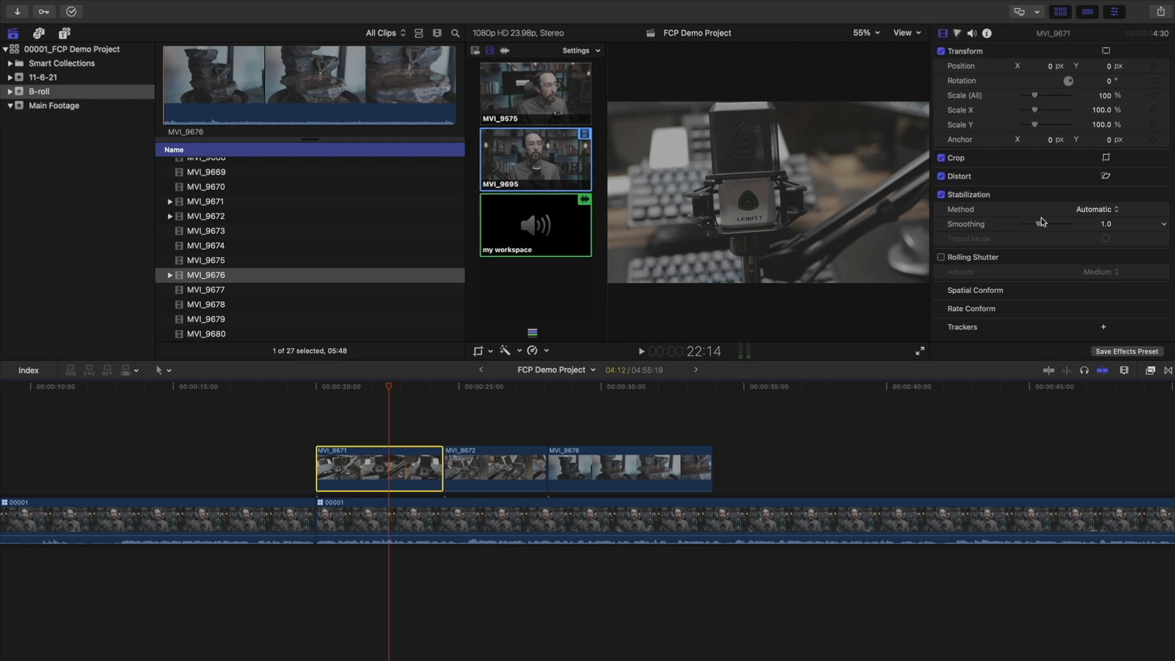
pyautogui.moveTo(414, 384); pyautogui.dragTo(485, 388)
# Turn on stabilization for MVI_9672 and MVI_9676, then look through the fountain shot
pyautogui.click(514, 466)
pyautogui.click(942, 246)
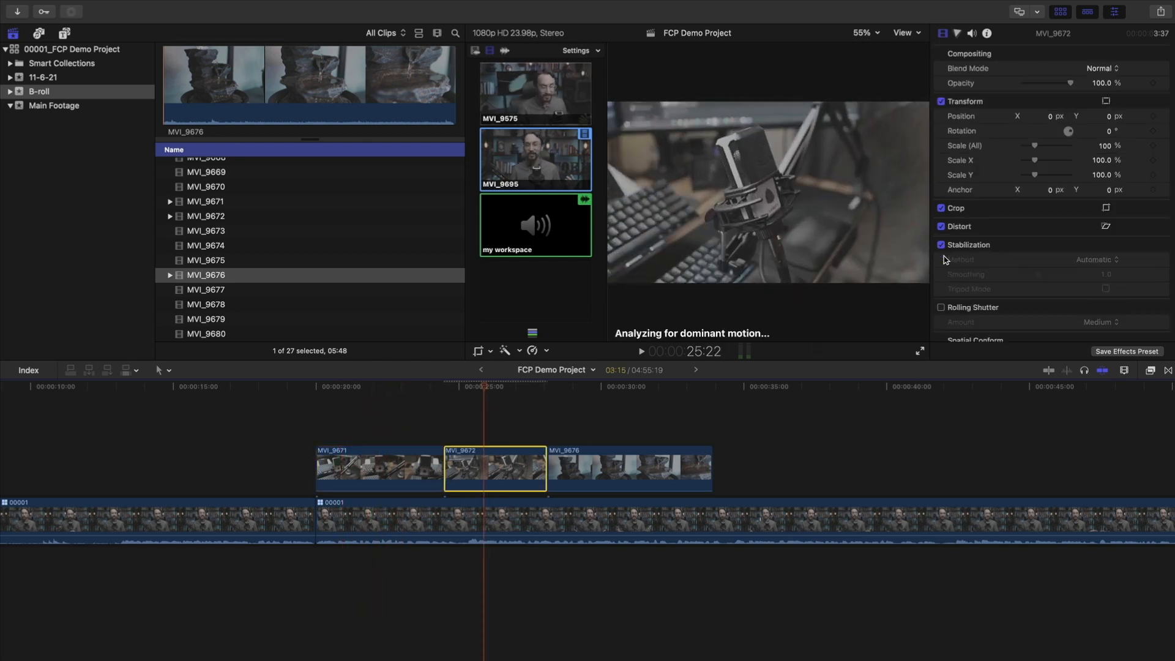
pyautogui.moveTo(484, 388); pyautogui.dragTo(610, 389)
pyautogui.click(650, 458)
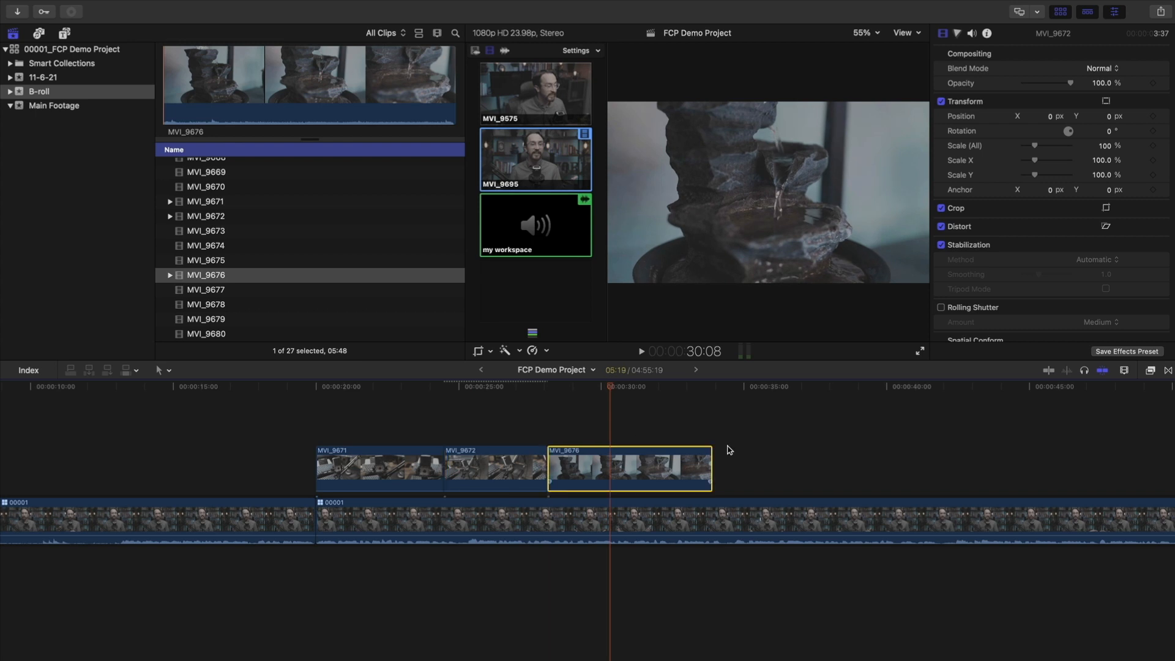
pyautogui.click(942, 246)
pyautogui.moveTo(592, 389); pyautogui.dragTo(499, 391)
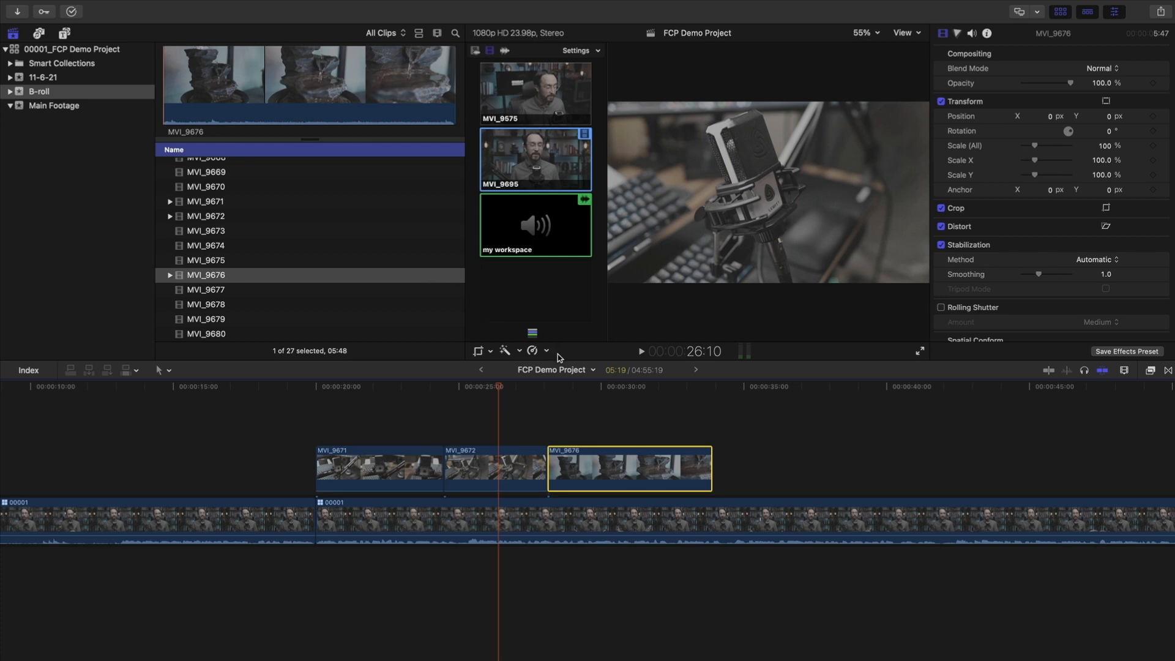
pyautogui.press('space')
pyautogui.click(446, 386)
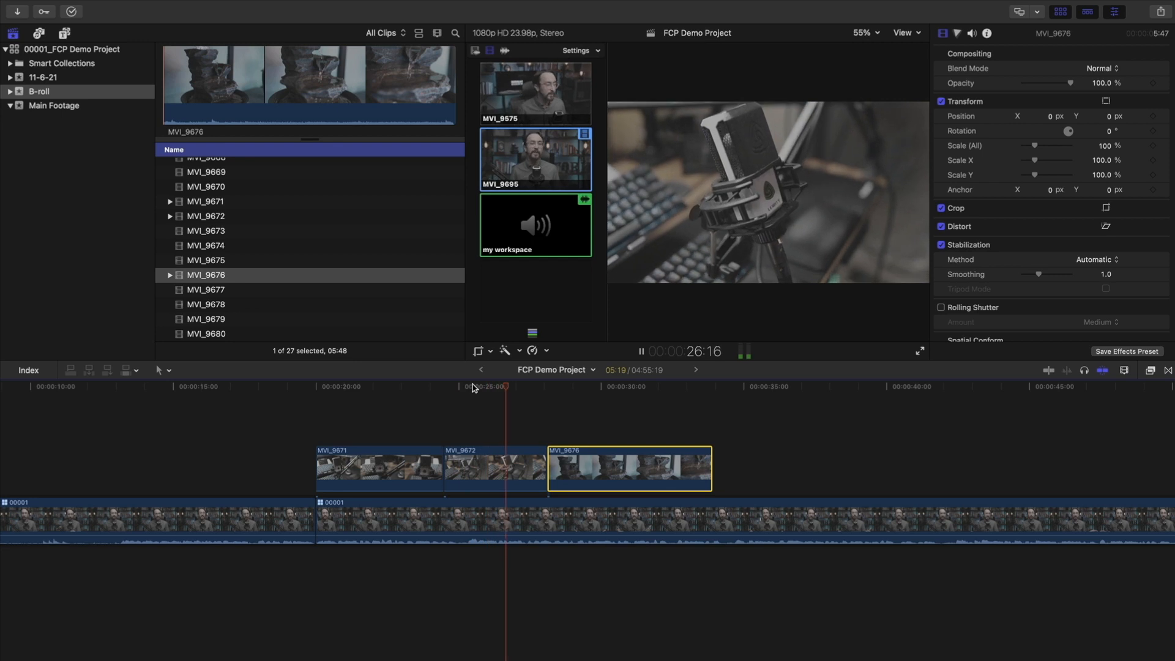
pyautogui.press('space')
pyautogui.click(590, 388)
pyautogui.press('space')
pyautogui.press('space')
pyautogui.moveTo(590, 390); pyautogui.dragTo(719, 399)
pyautogui.hscroll(4, 676, 414)
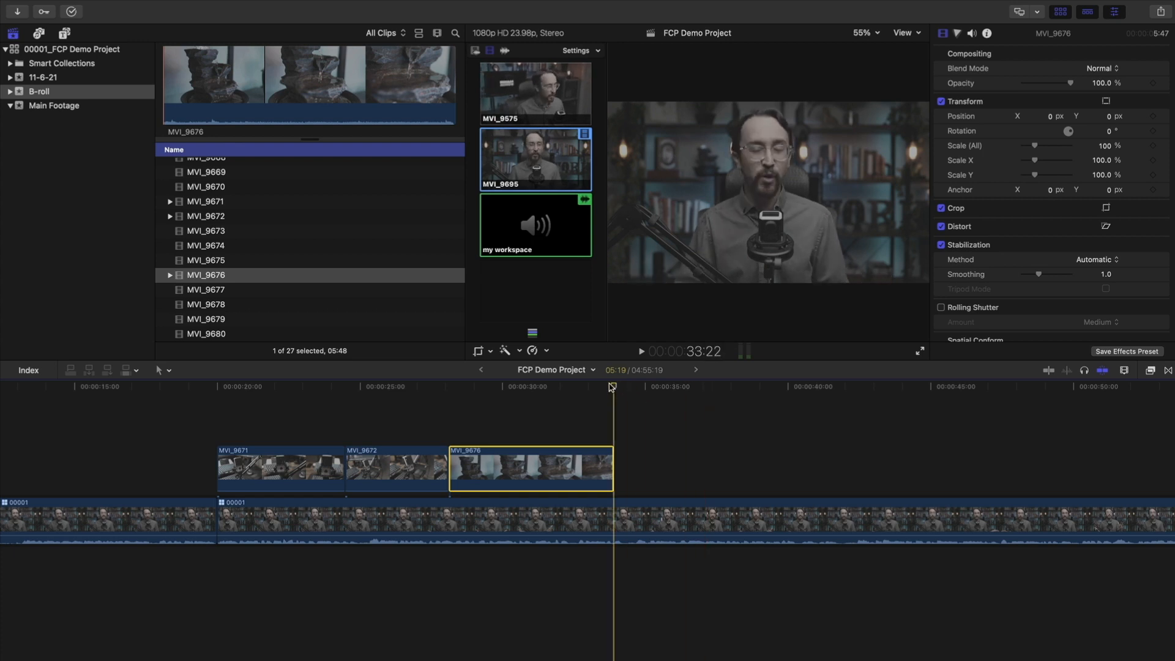
pyautogui.press('space')
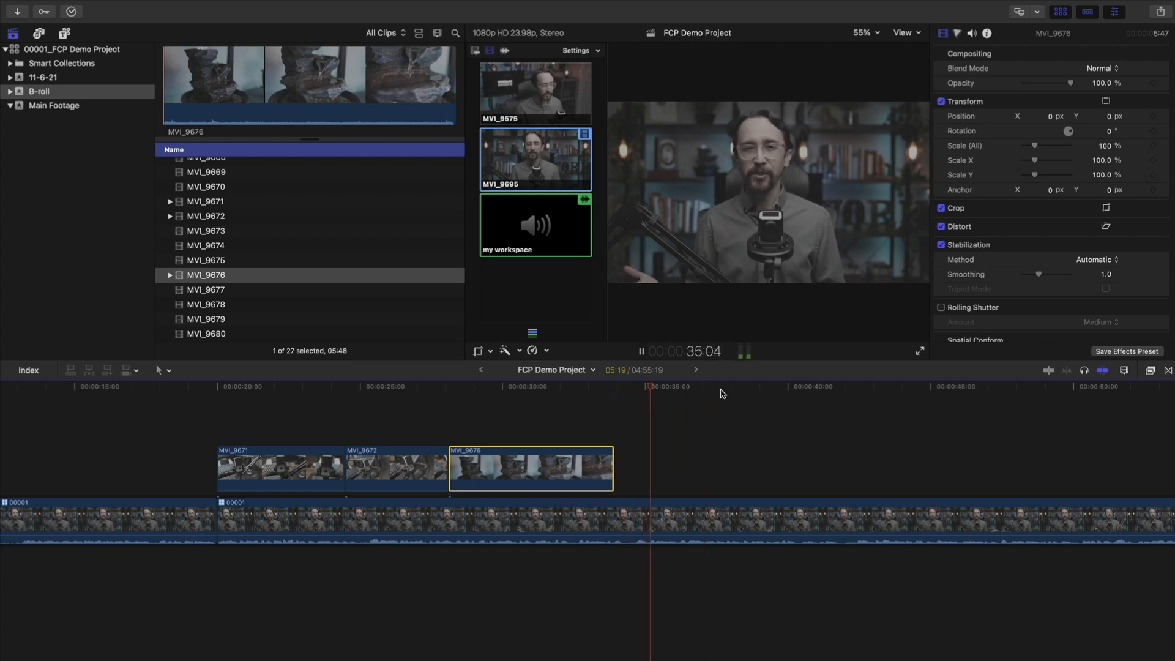
pyautogui.press('space')
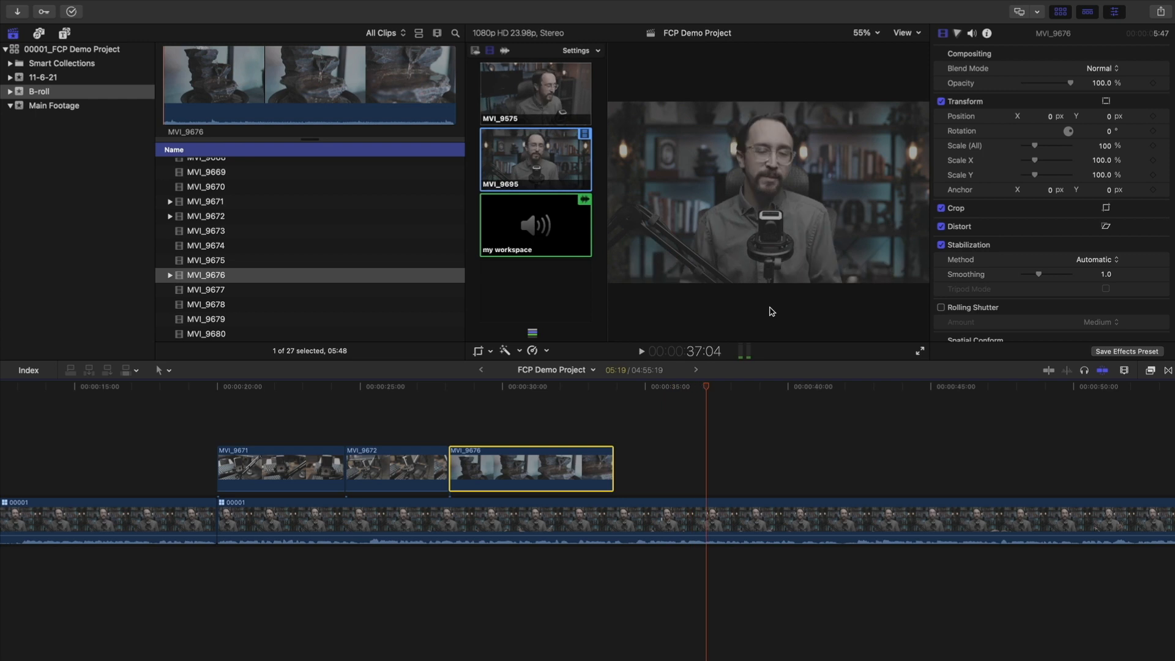
pyautogui.hscroll(-5, 640, 417)
pyautogui.moveTo(517, 388); pyautogui.dragTo(408, 408)
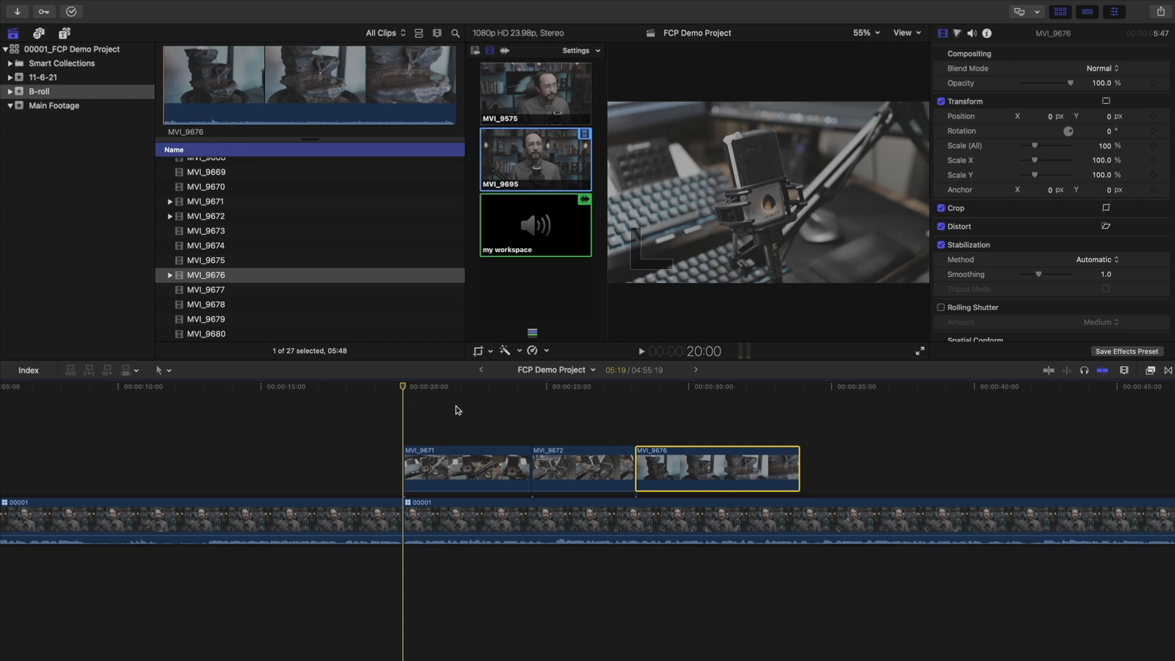
pyautogui.moveTo(402, 386); pyautogui.dragTo(468, 387)
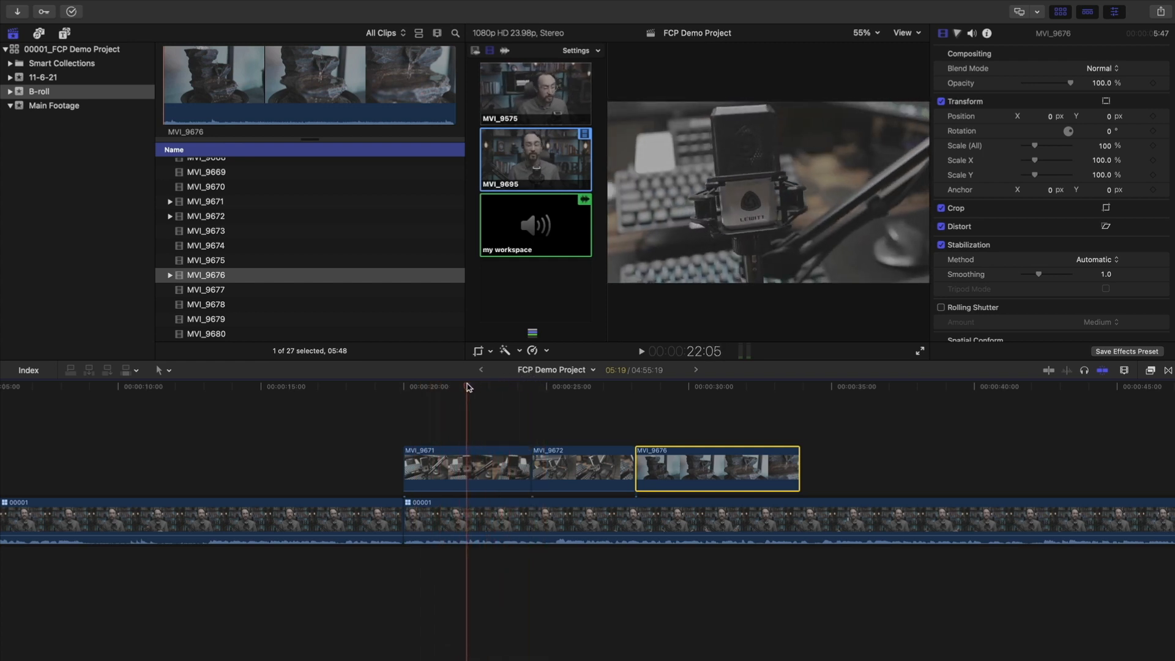
pyautogui.click(477, 466)
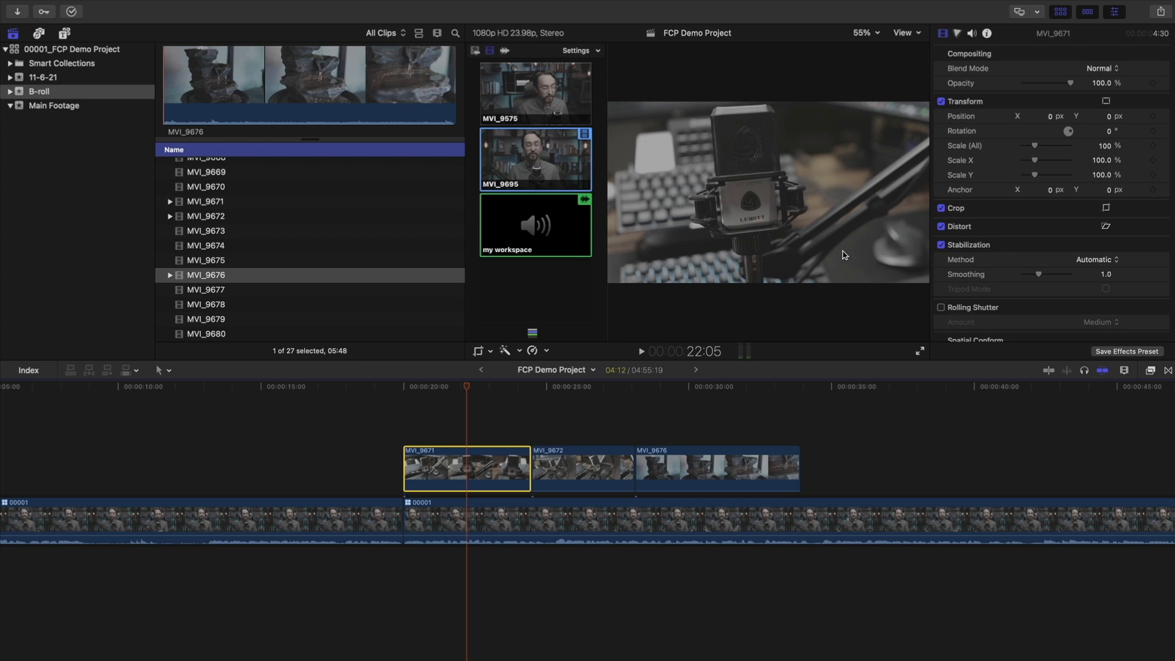
pyautogui.click(821, 387)
pyautogui.moveTo(893, 391); pyautogui.dragTo(448, 409)
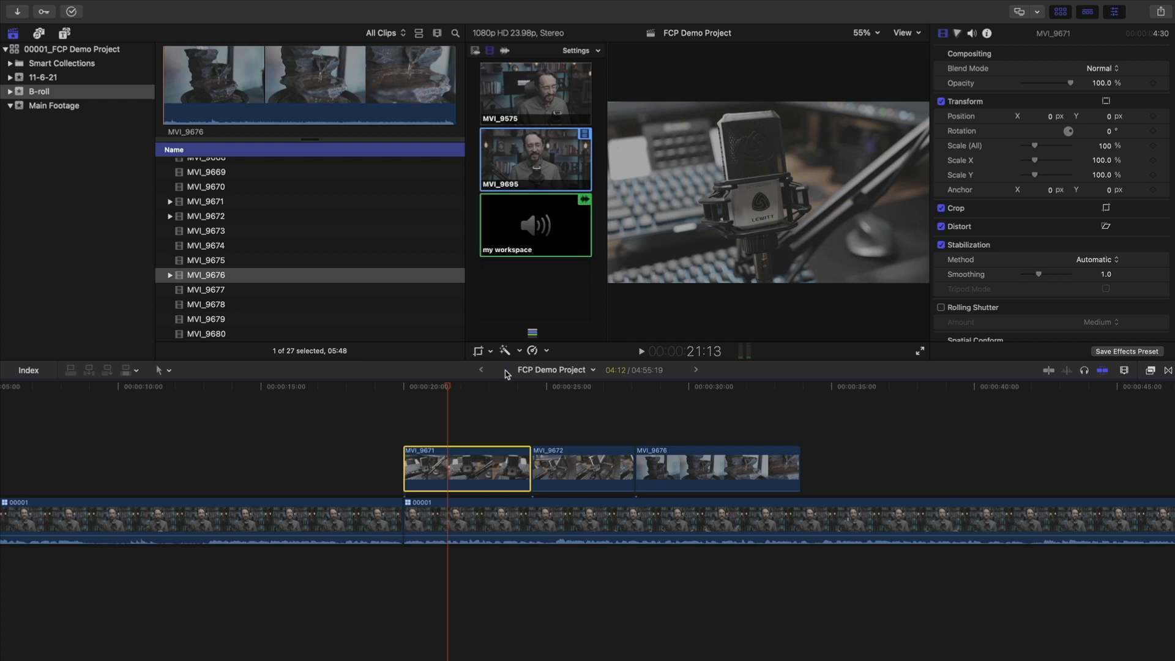
pyautogui.click(534, 352)
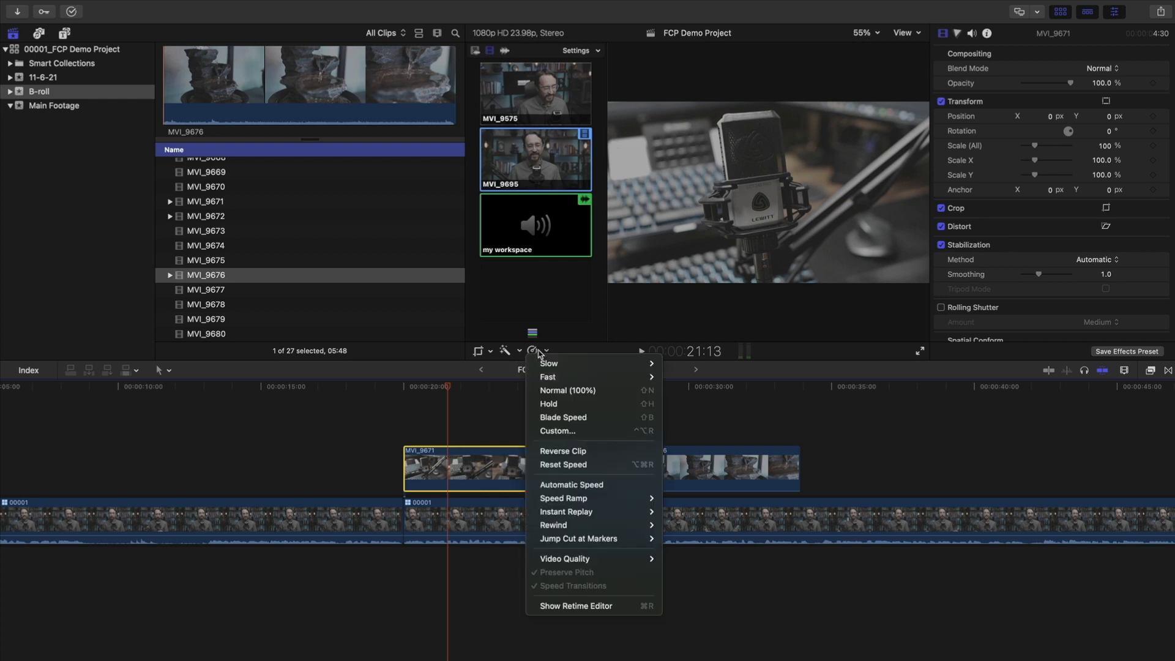
# Give MVI_9671 a custom speed rate of 40%
pyautogui.click(557, 431)
pyautogui.write('4')
pyautogui.press('Return')
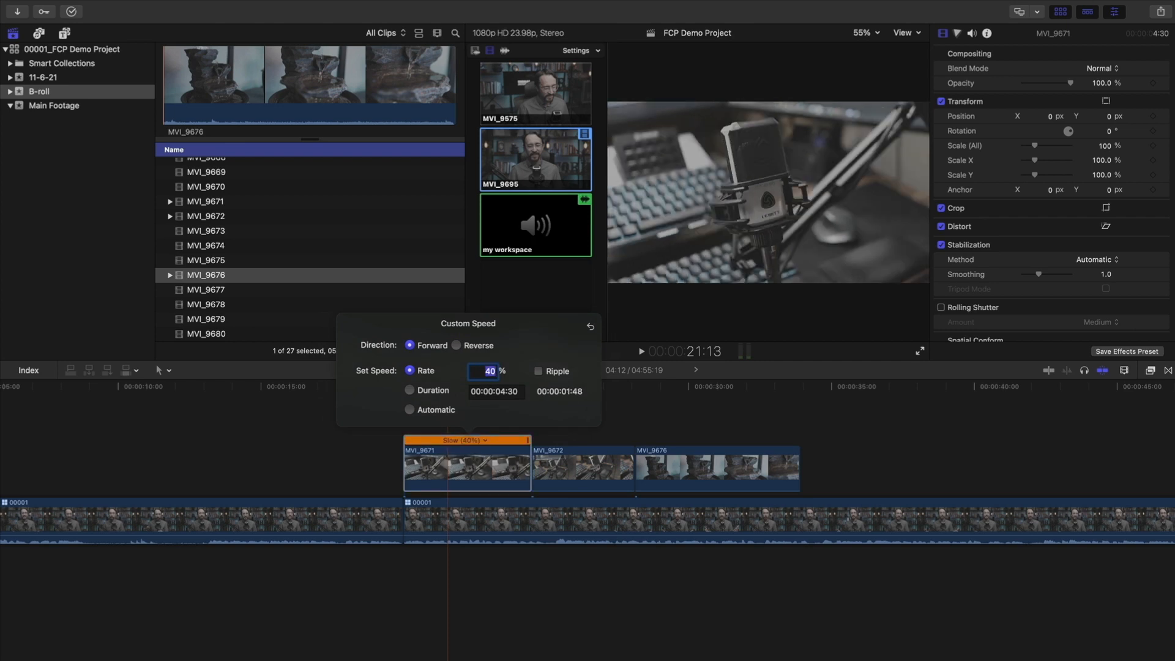
pyautogui.click(709, 391)
# Play the slowed MVI_9671 from its start and scrub through it frame by frame
pyautogui.moveTo(477, 385); pyautogui.dragTo(417, 385)
pyautogui.press('space')
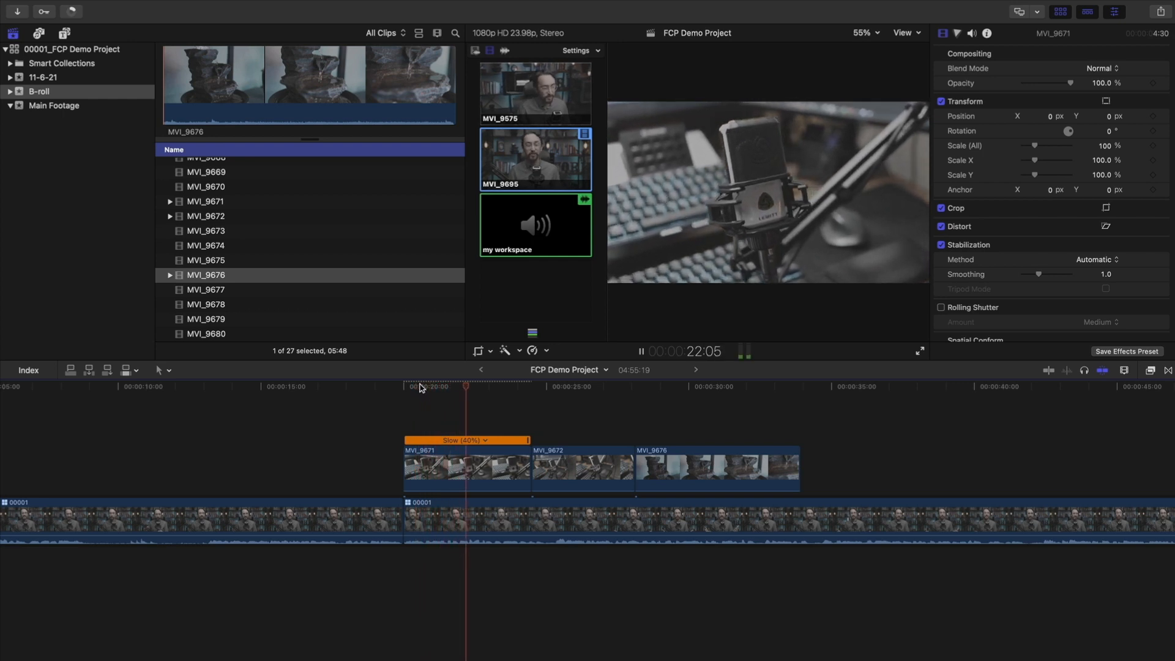
pyautogui.press('space')
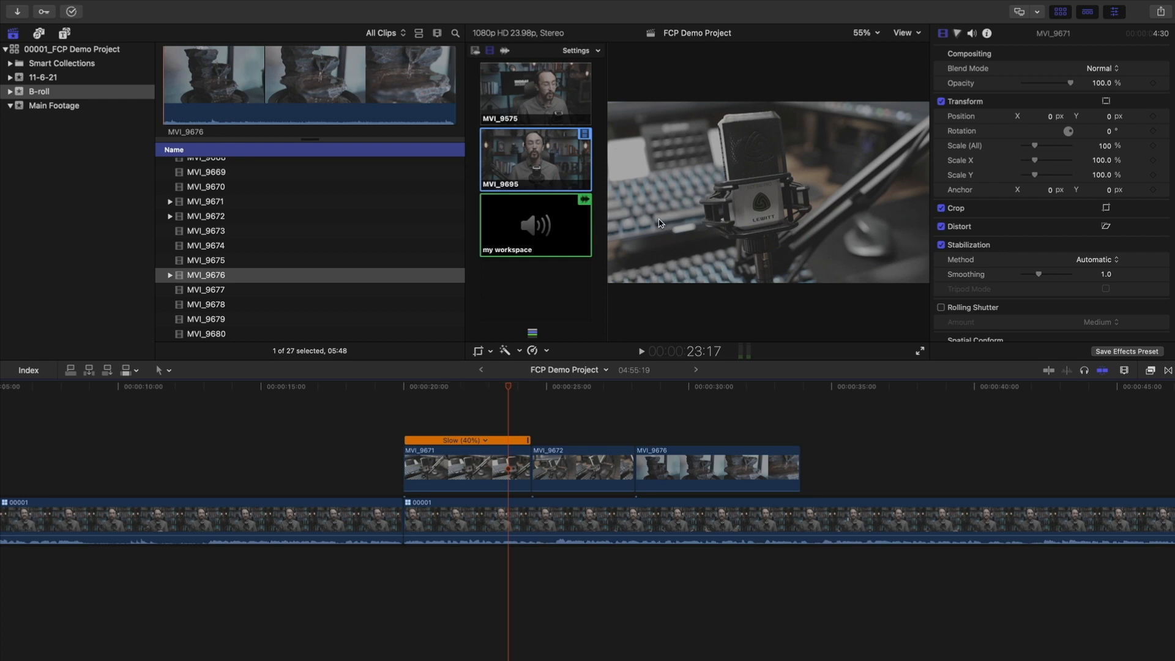
pyautogui.moveTo(559, 389); pyautogui.dragTo(799, 487)
pyautogui.click(603, 427)
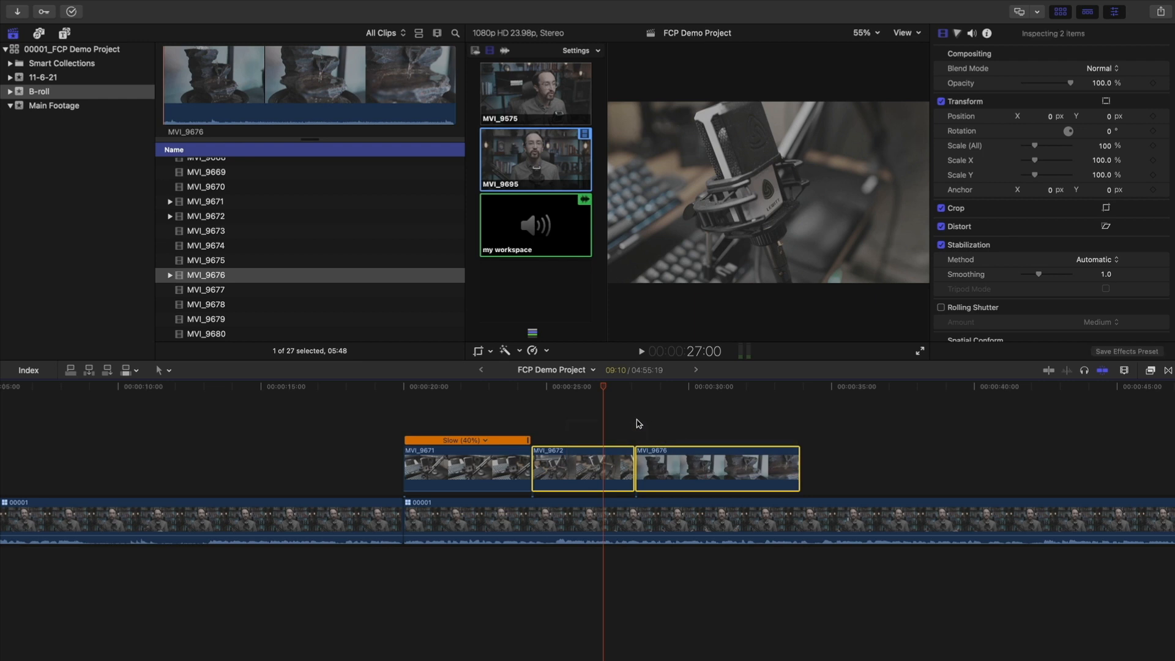
# Set MVI_9672 and MVI_9676 to a custom 40% speed rate
pyautogui.click(548, 354)
pyautogui.click(626, 428)
pyautogui.write('40')
pyautogui.press('Return')
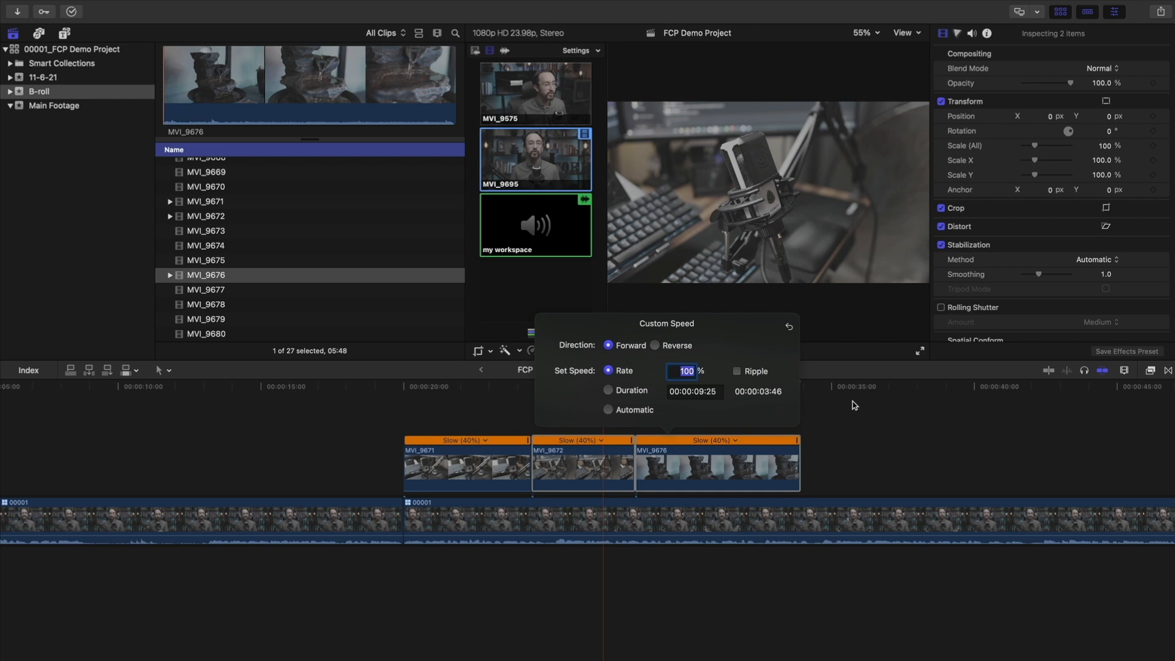
pyautogui.click(856, 434)
pyautogui.moveTo(746, 392); pyautogui.dragTo(669, 392)
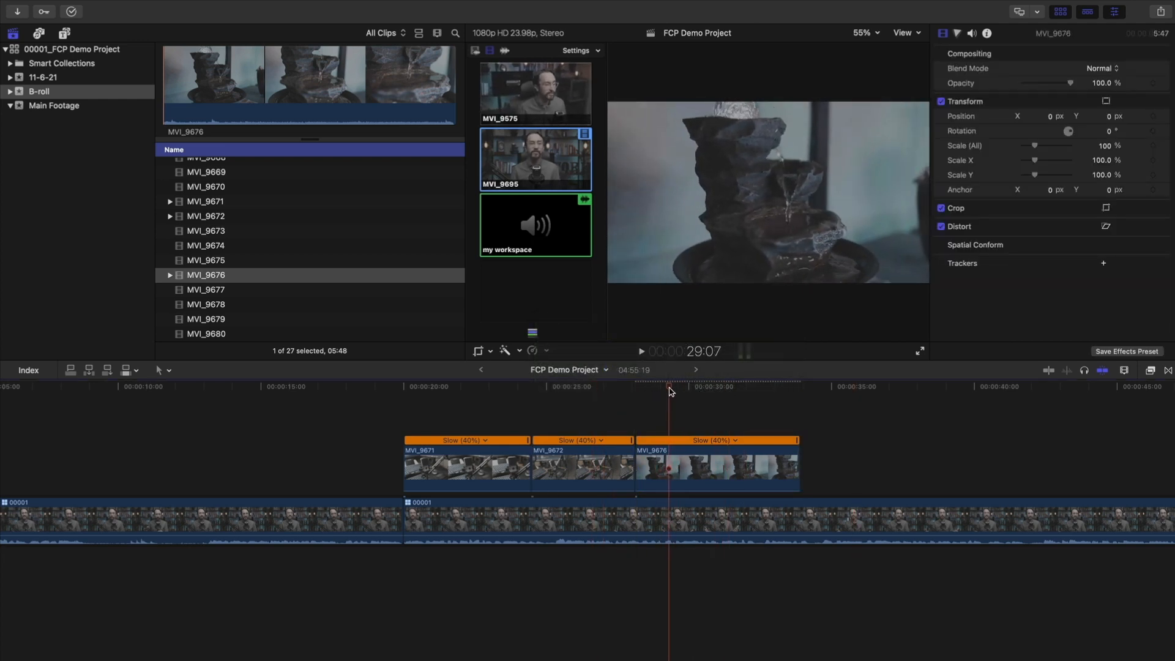
pyautogui.press('space')
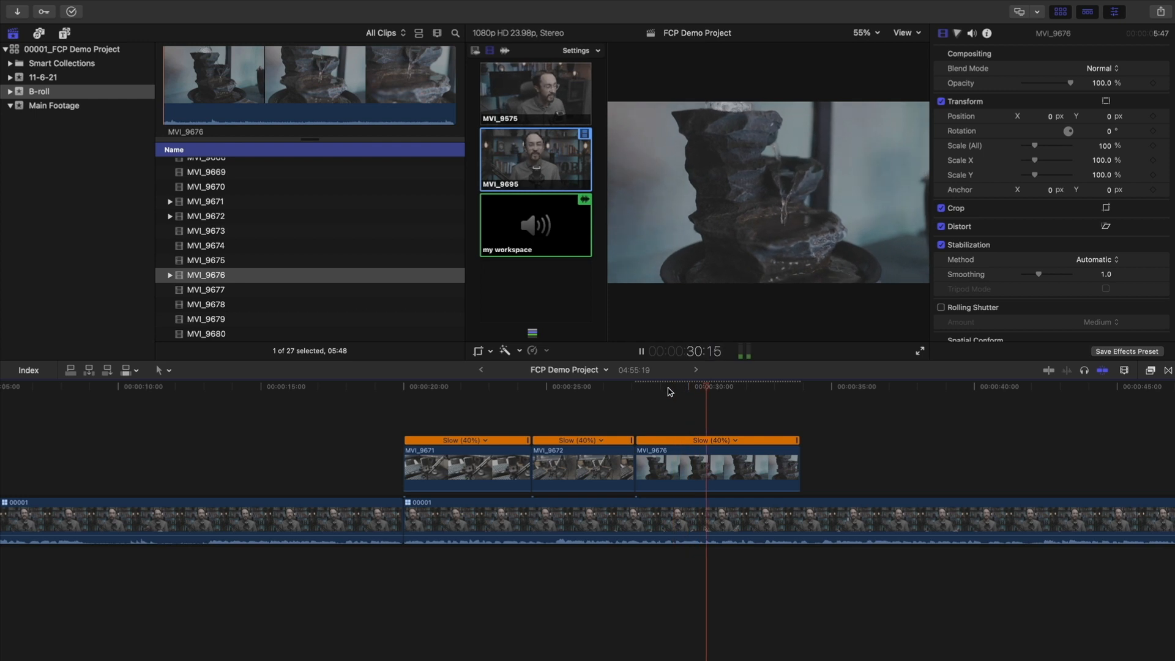
pyautogui.click(578, 392)
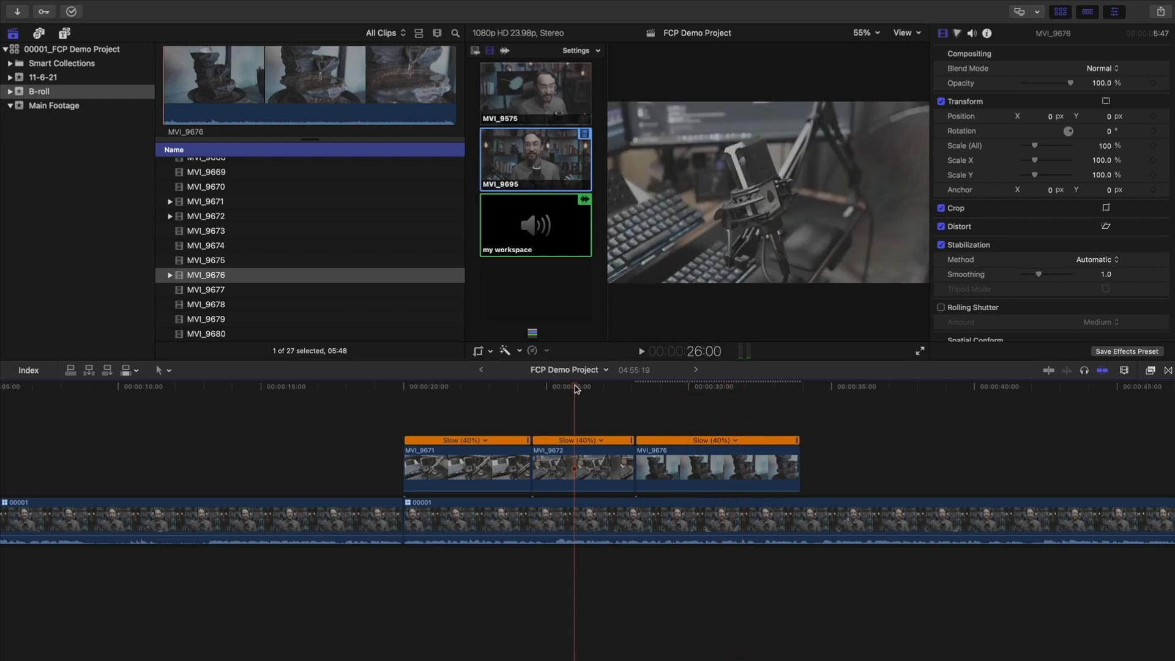
pyautogui.press('space')
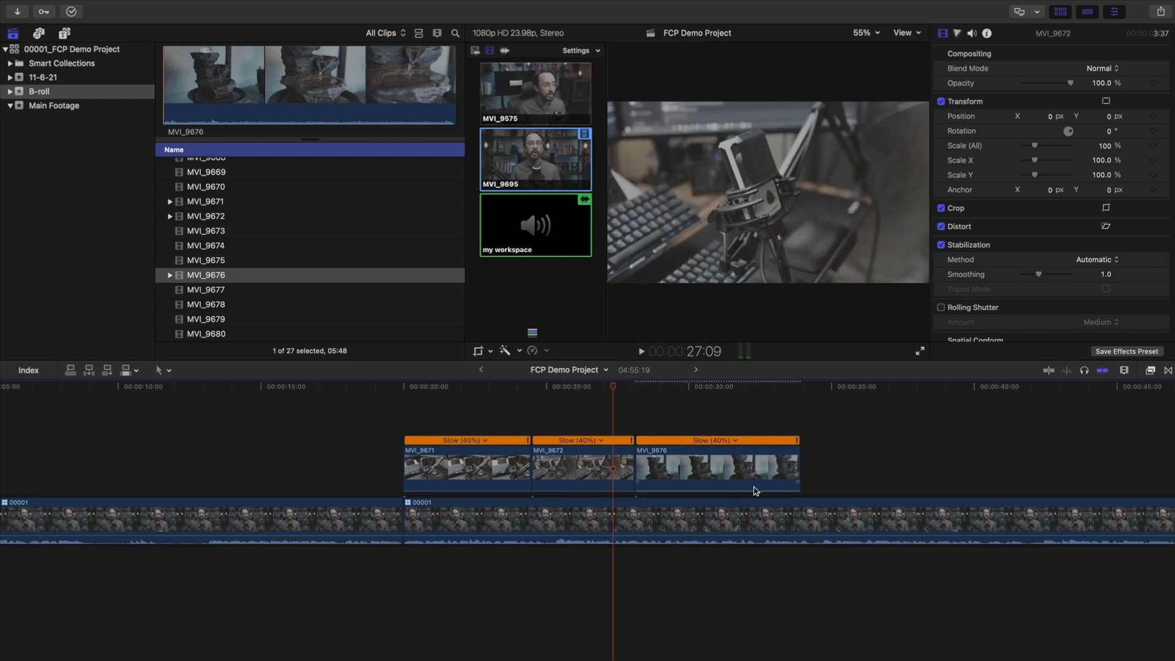
pyautogui.hscroll(5, 717, 467)
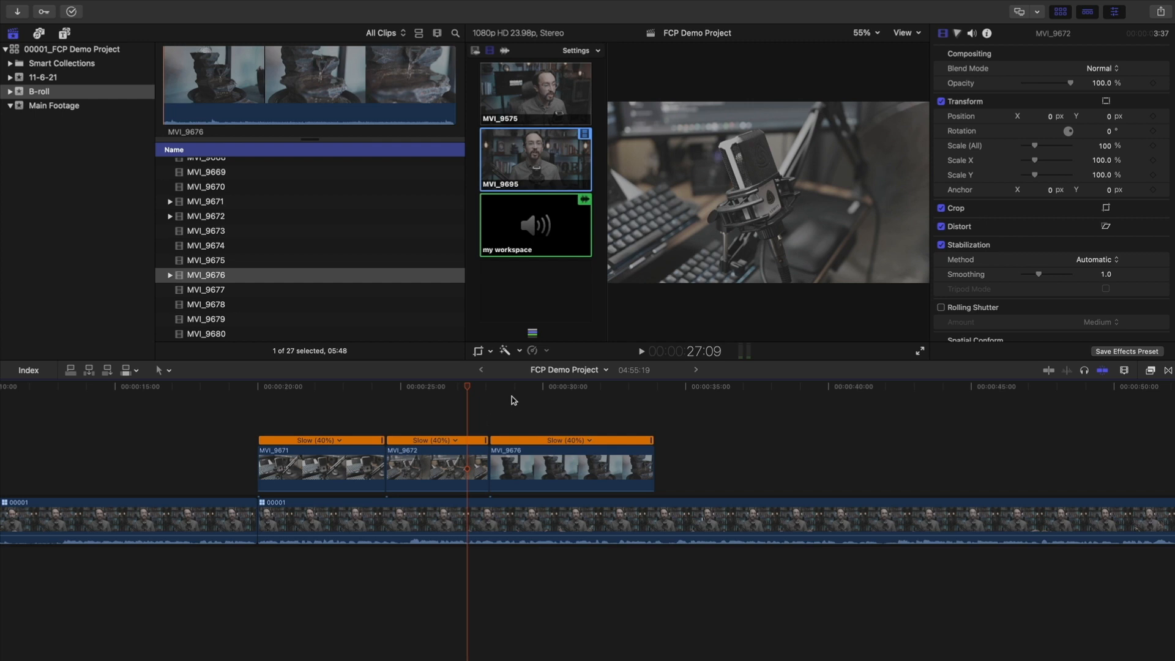
pyautogui.moveTo(668, 387); pyautogui.dragTo(812, 388)
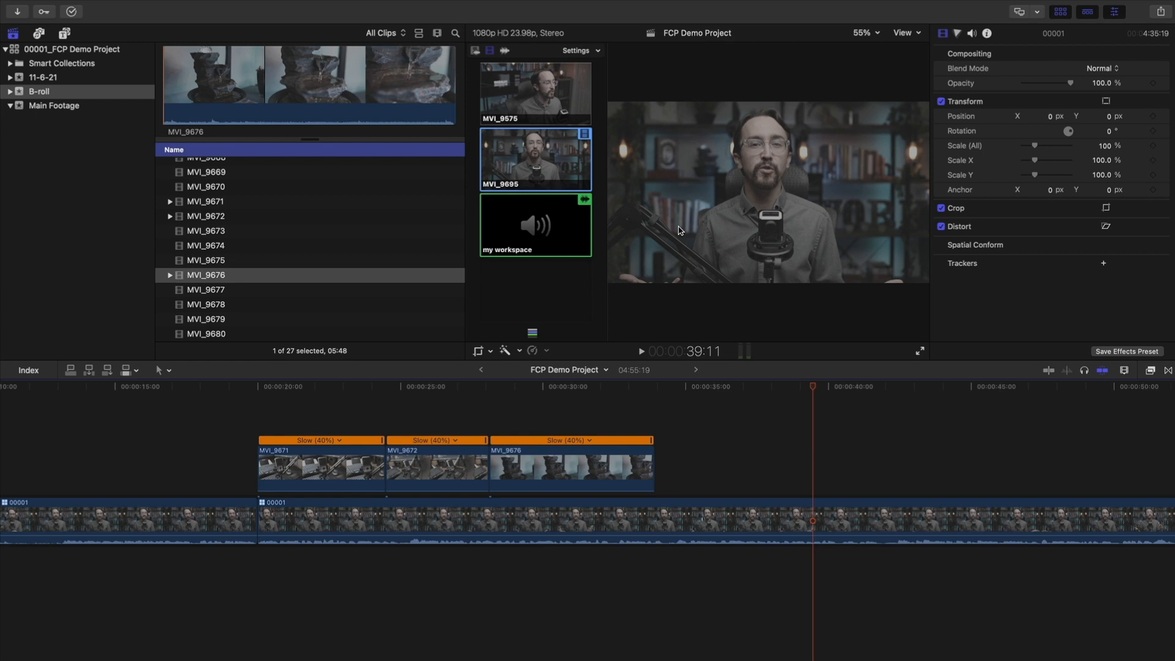
# Cut to the MVI_9575 angle at 41:19 and back to MVI_9695 at 46:23
pyautogui.moveTo(811, 387); pyautogui.dragTo(870, 391)
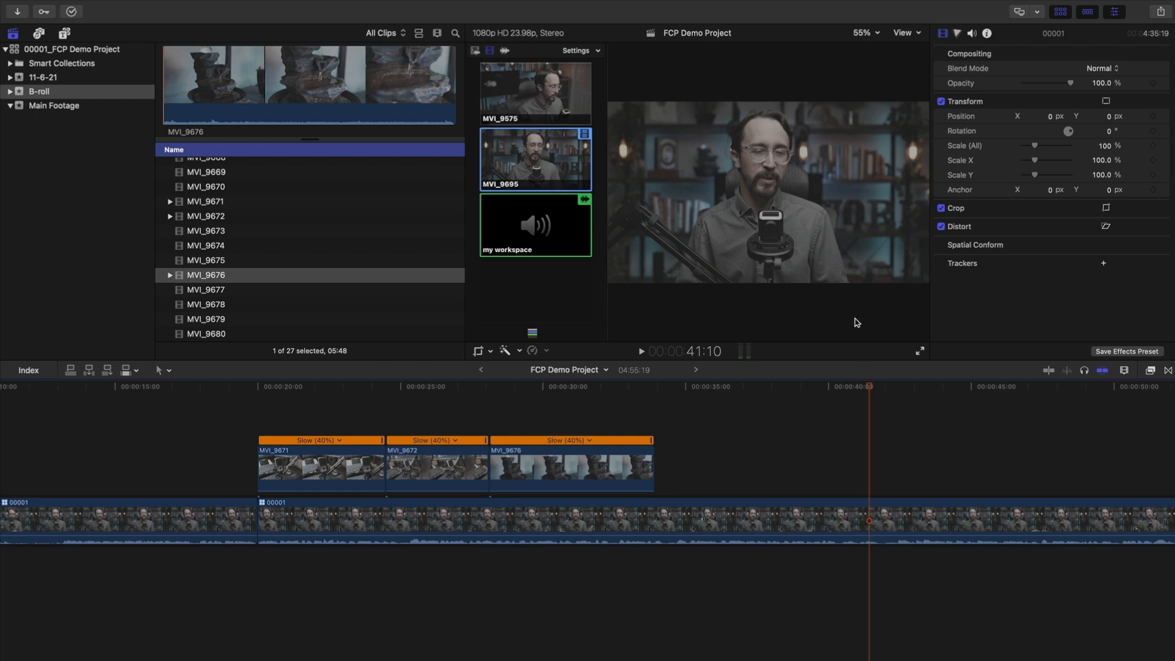
pyautogui.moveTo(858, 387); pyautogui.dragTo(879, 388)
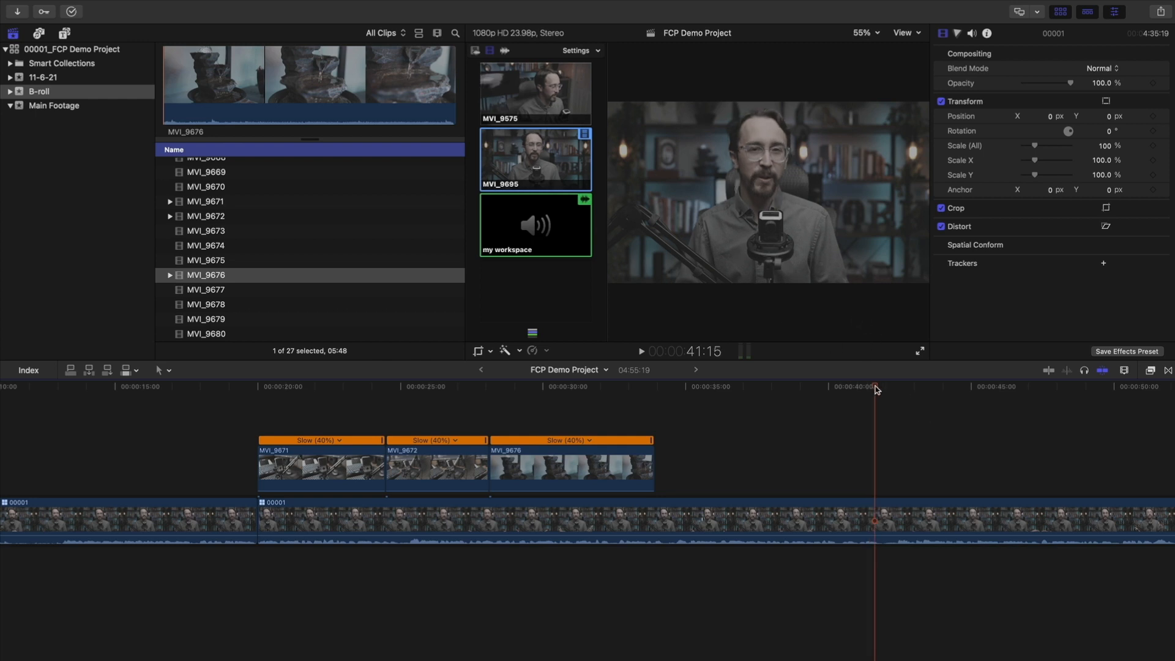
pyautogui.click(549, 104)
pyautogui.hscroll(5, 738, 412)
pyautogui.click(681, 388)
pyautogui.moveTo(682, 389); pyautogui.dragTo(739, 389)
pyautogui.click(536, 158)
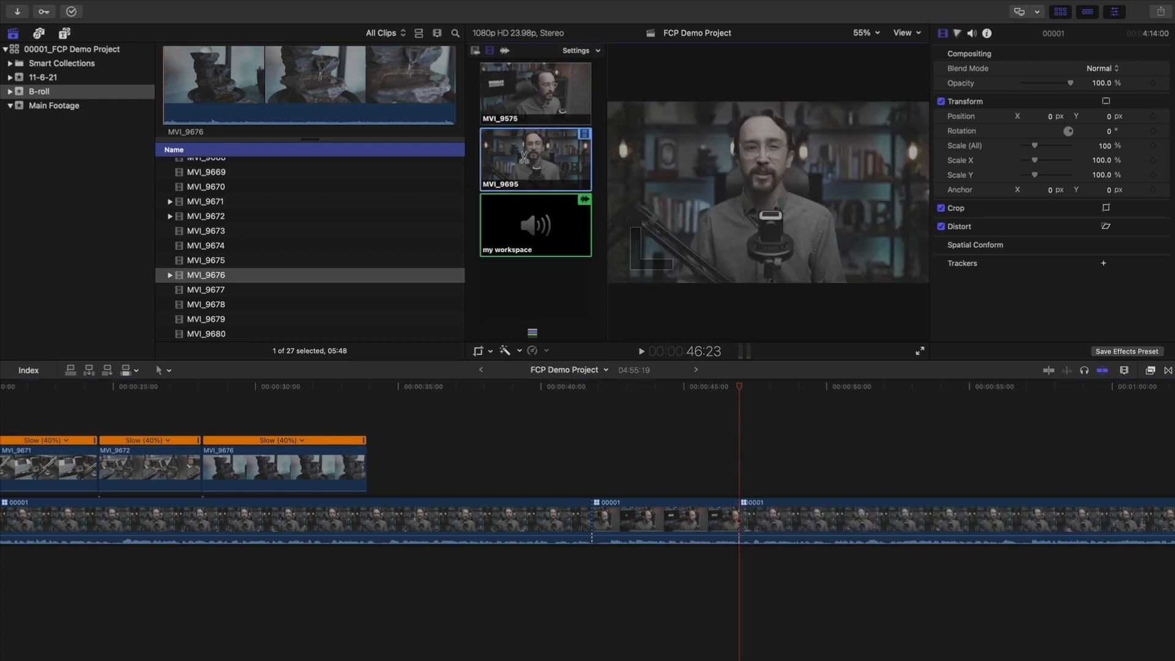
# Scrub back through the new angle cuts to review the MVI_9575 close-up section
pyautogui.moveTo(723, 386); pyautogui.dragTo(559, 393)
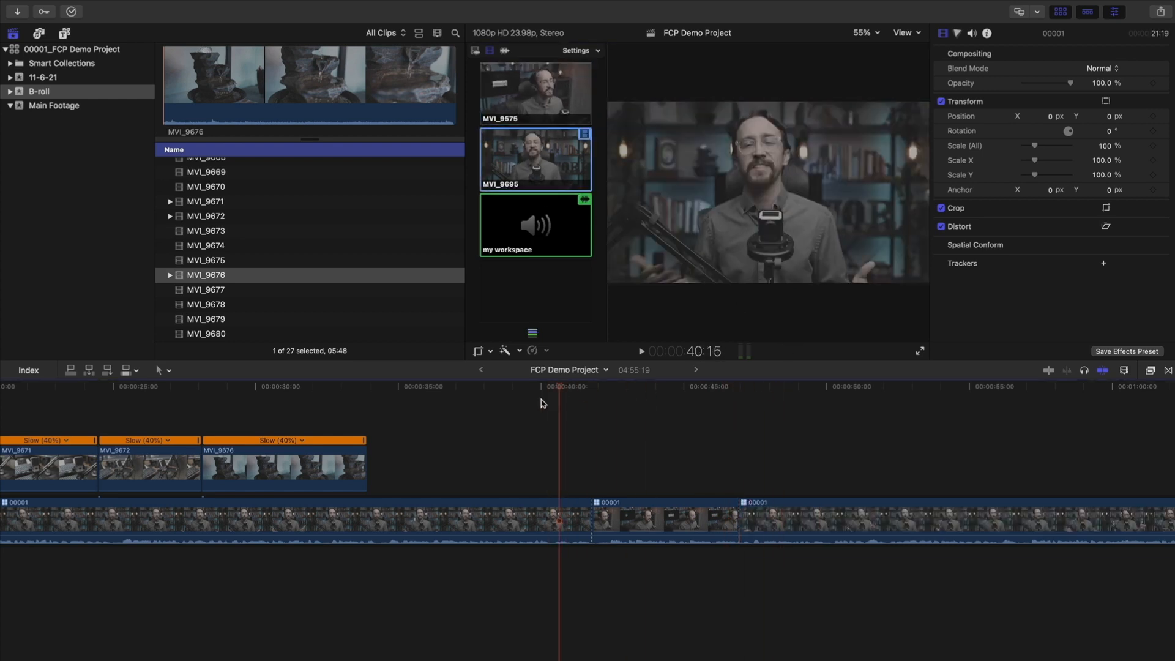
pyautogui.moveTo(561, 388)
pyautogui.mouseDown()
pyautogui.moveTo(591, 392)
pyautogui.moveTo(567, 395)
pyautogui.moveTo(576, 390)
pyautogui.mouseUp()
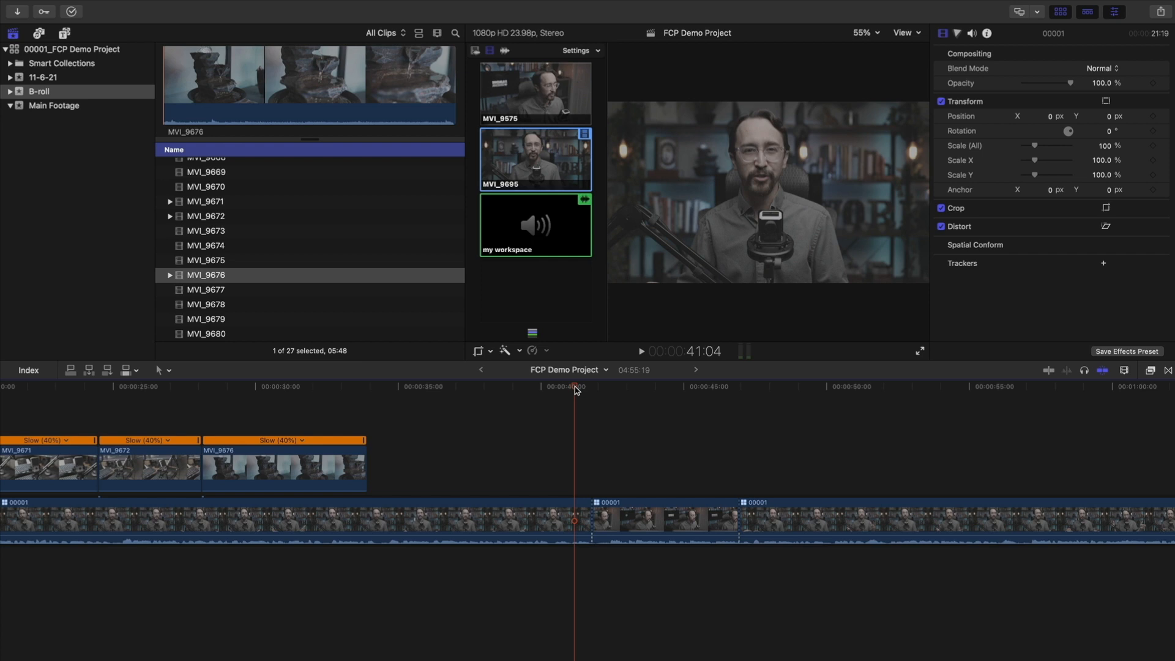
pyautogui.moveTo(576, 390)
pyautogui.mouseDown()
pyautogui.moveTo(725, 392)
pyautogui.moveTo(592, 406)
pyautogui.mouseUp()
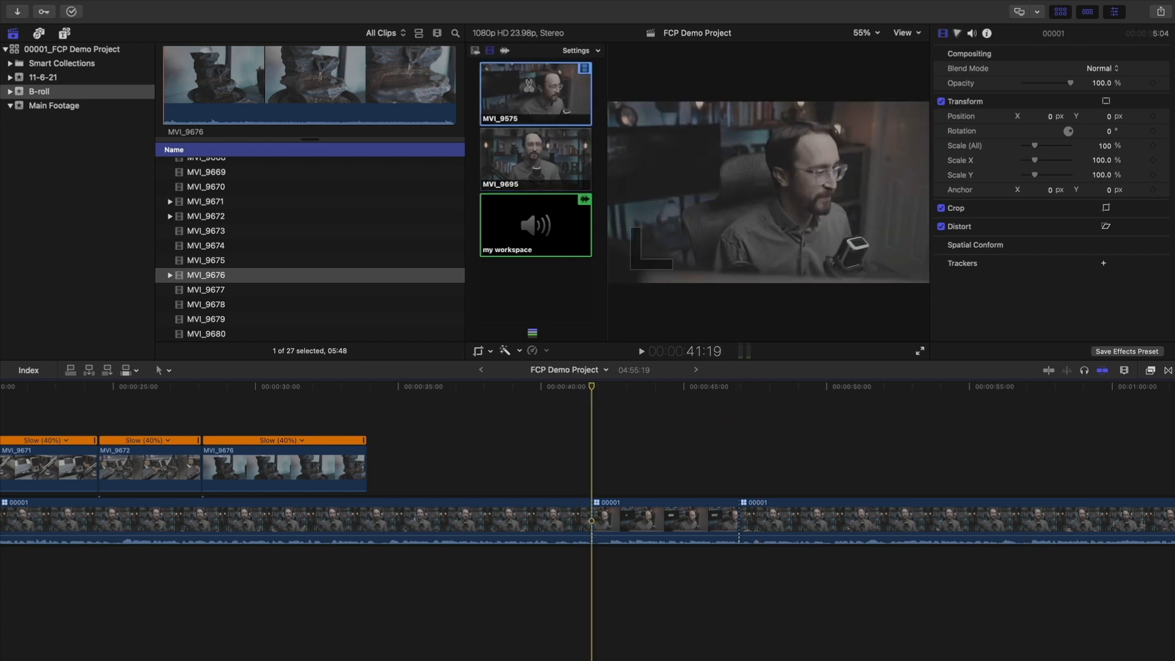
pyautogui.moveTo(589, 388); pyautogui.dragTo(545, 392)
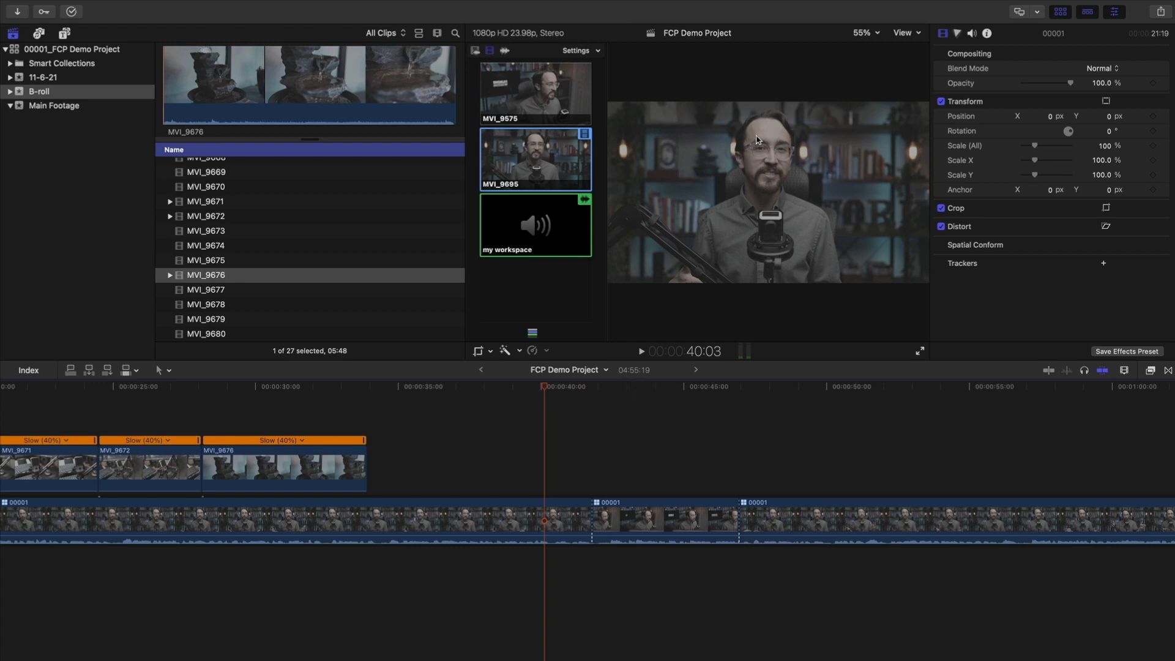
# Park the playhead at 50:03 and uncheck Angles in the viewer's View menu
pyautogui.hscroll(5, 539, 459)
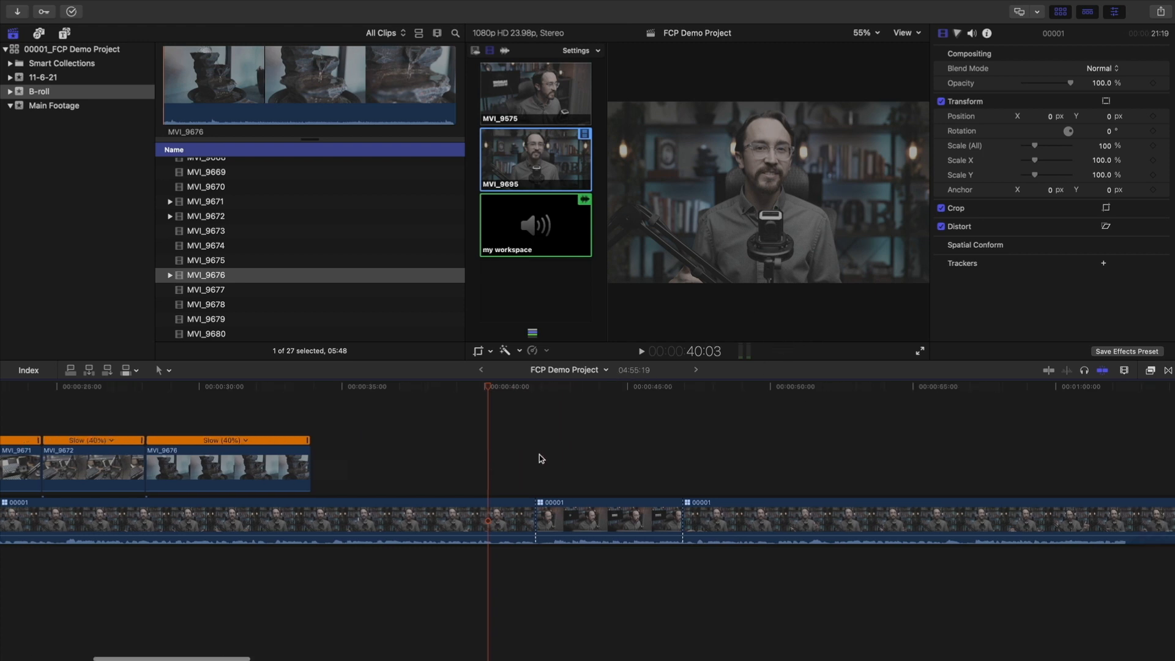
pyautogui.moveTo(482, 391); pyautogui.dragTo(710, 412)
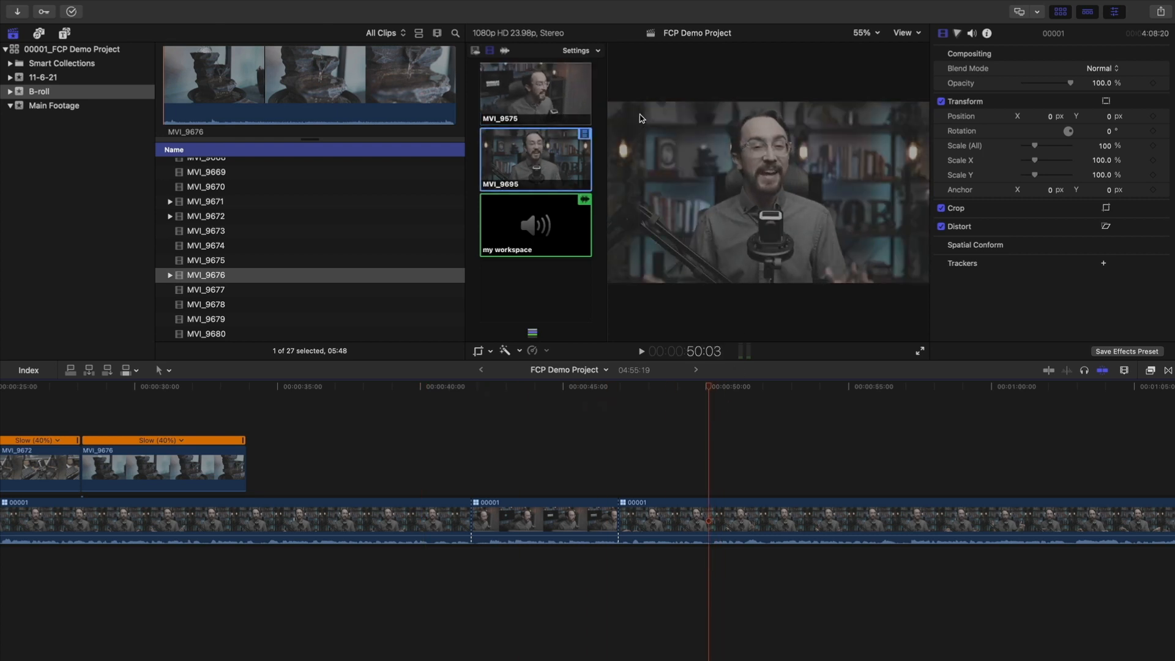
pyautogui.click(714, 387)
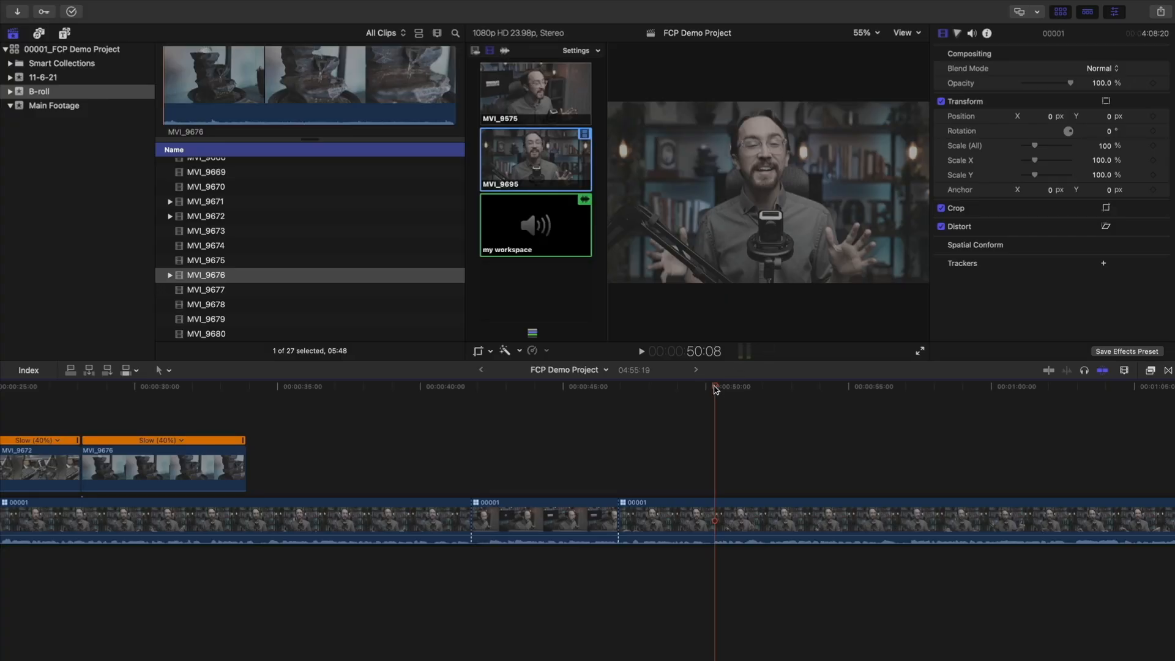
pyautogui.moveTo(717, 389); pyautogui.dragTo(714, 388)
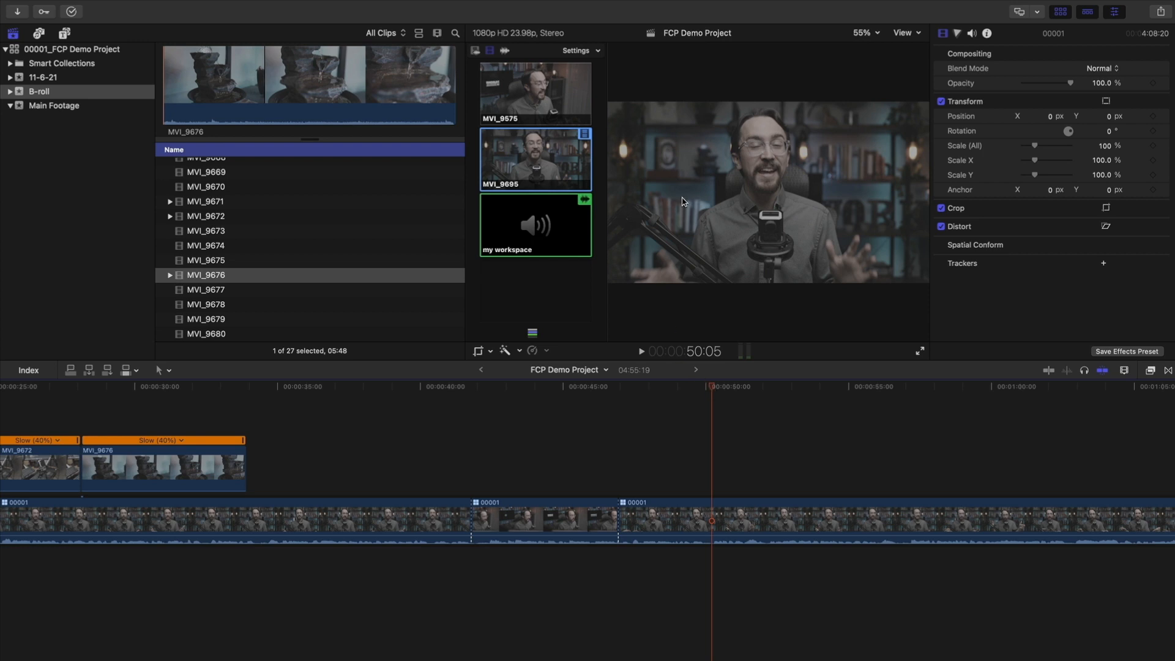
pyautogui.click(900, 36)
pyautogui.click(933, 78)
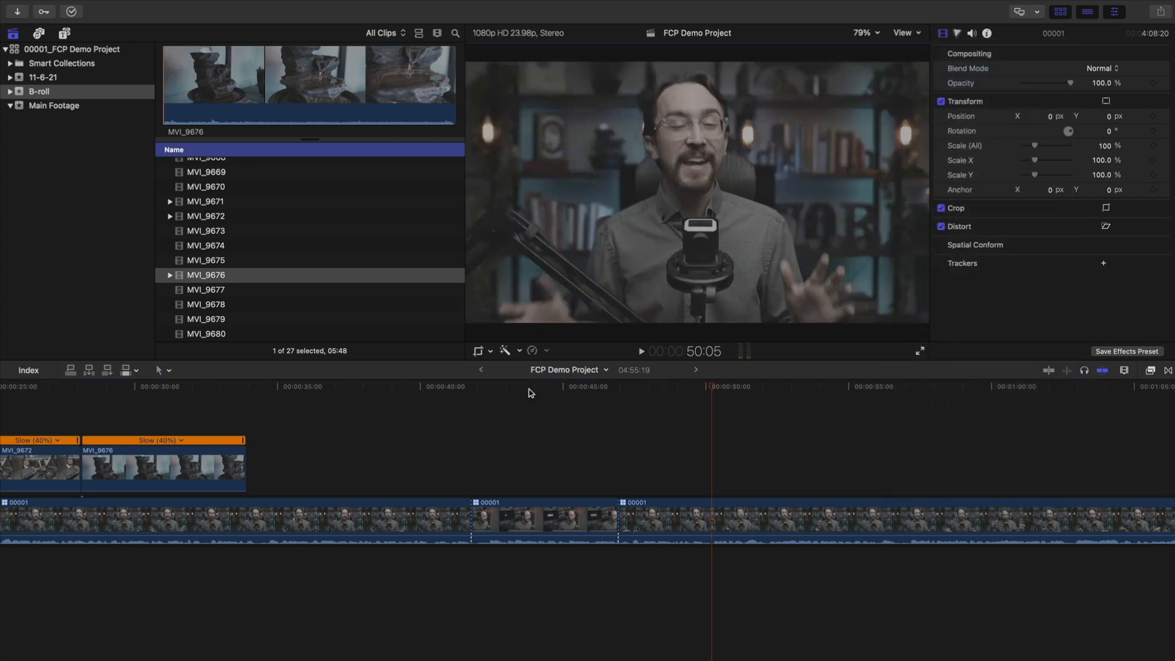
# Crop the interview frame near 50 seconds into a tighter punch-in centred on the speaker
pyautogui.click(491, 352)
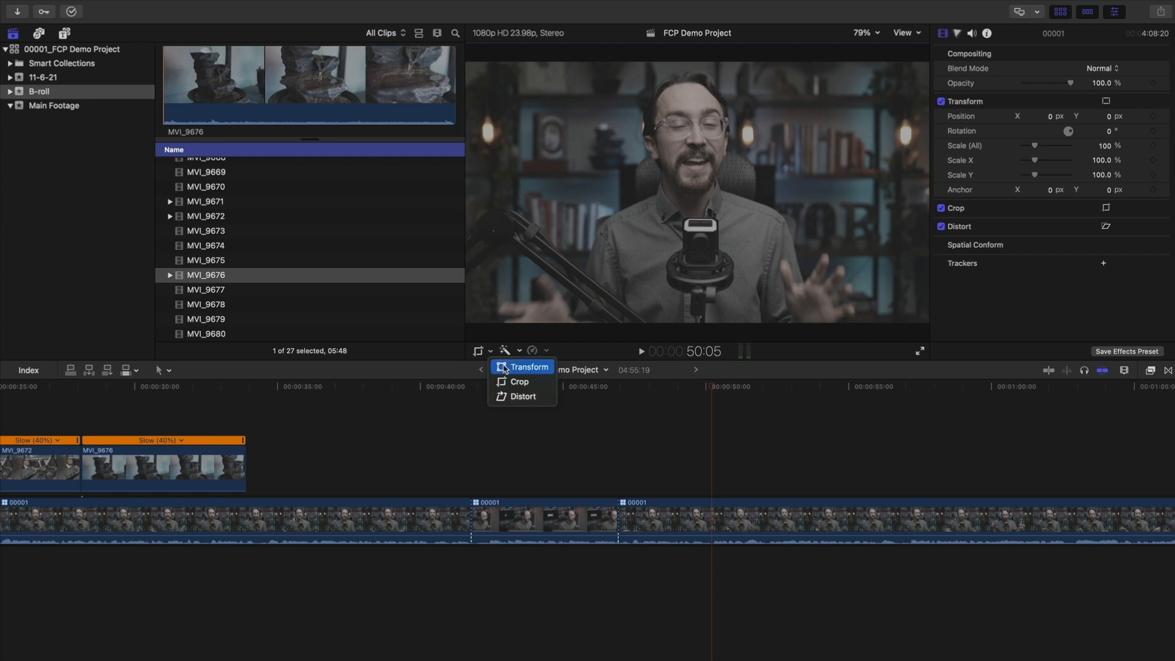
pyautogui.click(541, 388)
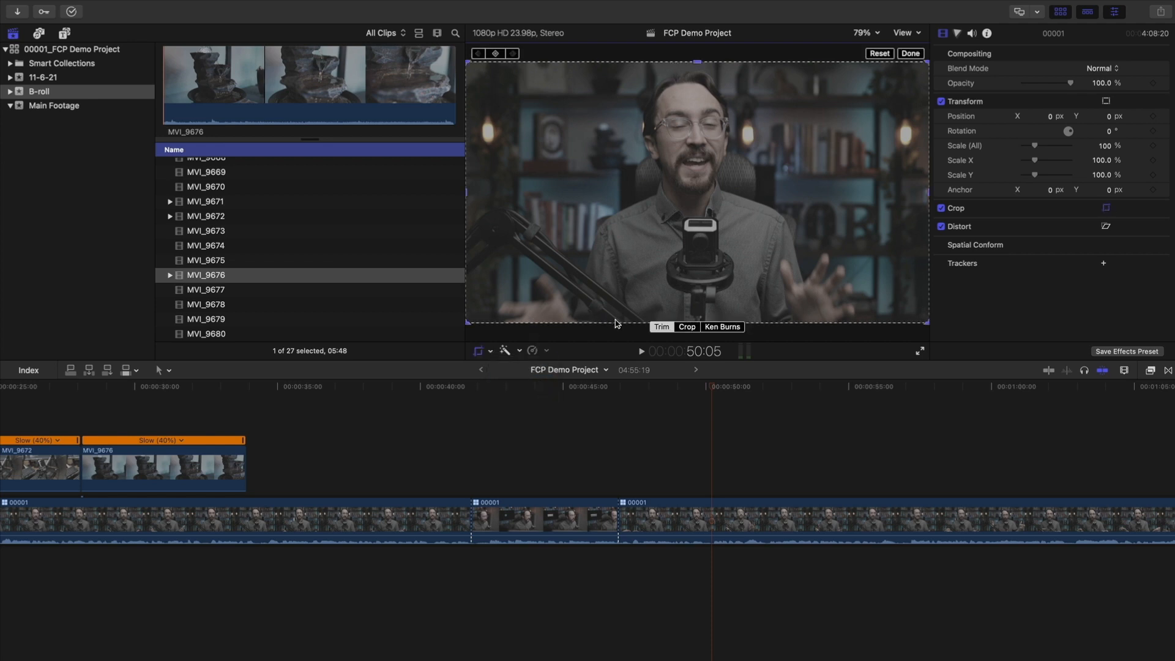
pyautogui.click(688, 327)
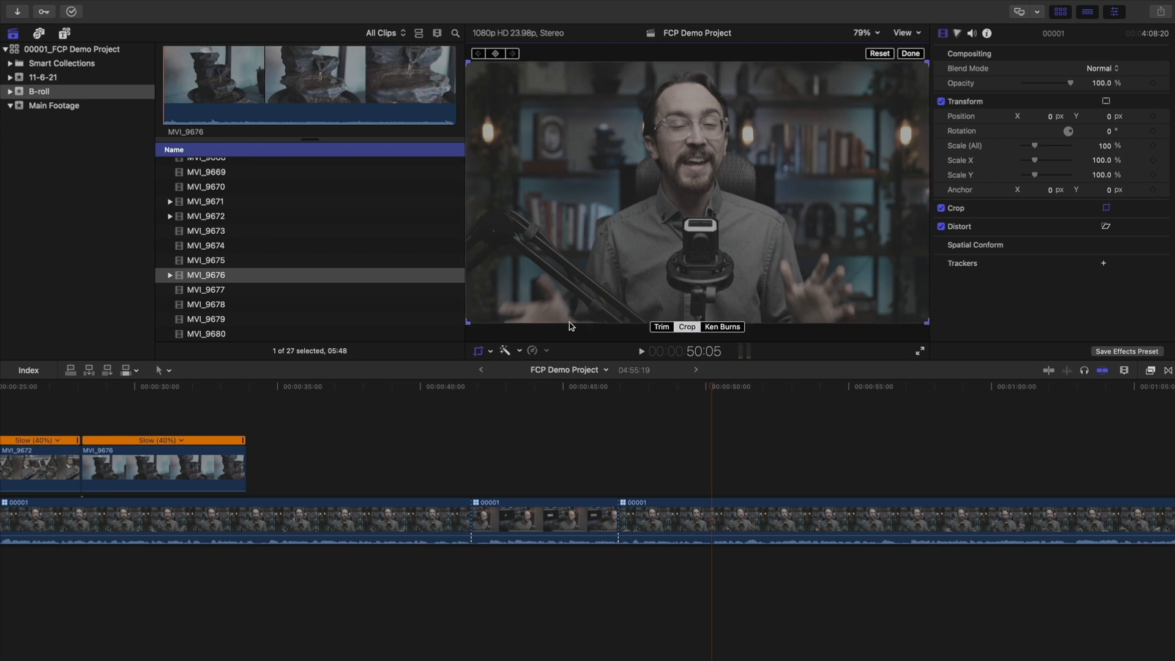
pyautogui.moveTo(469, 325); pyautogui.dragTo(573, 269)
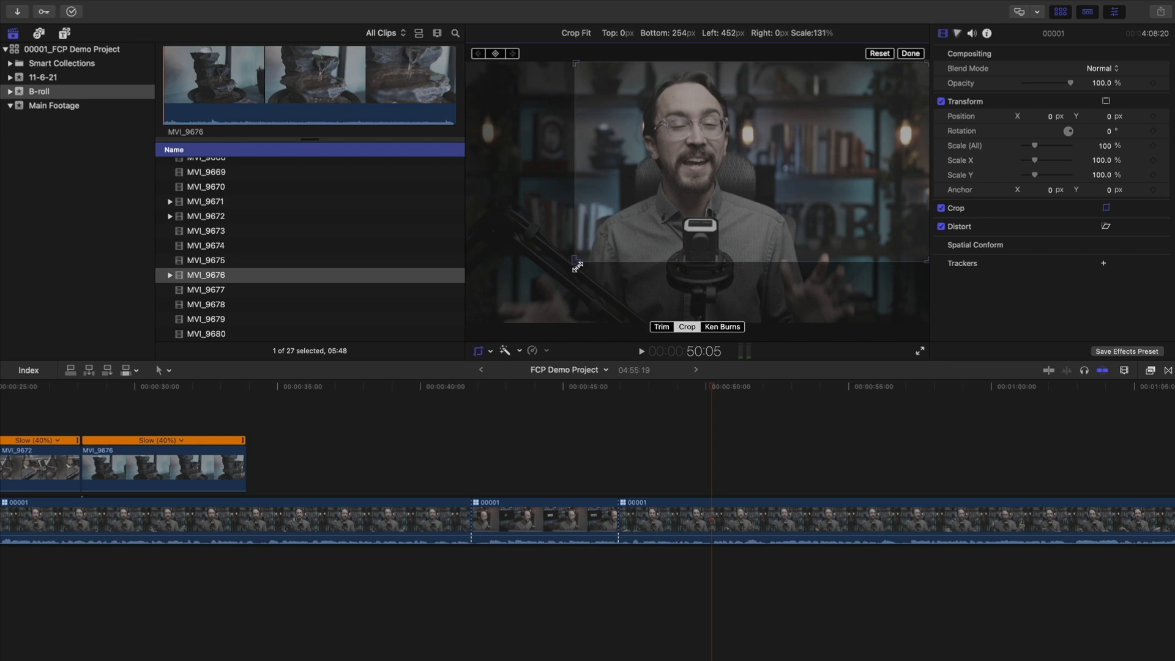
pyautogui.moveTo(803, 204); pyautogui.dragTo(746, 210)
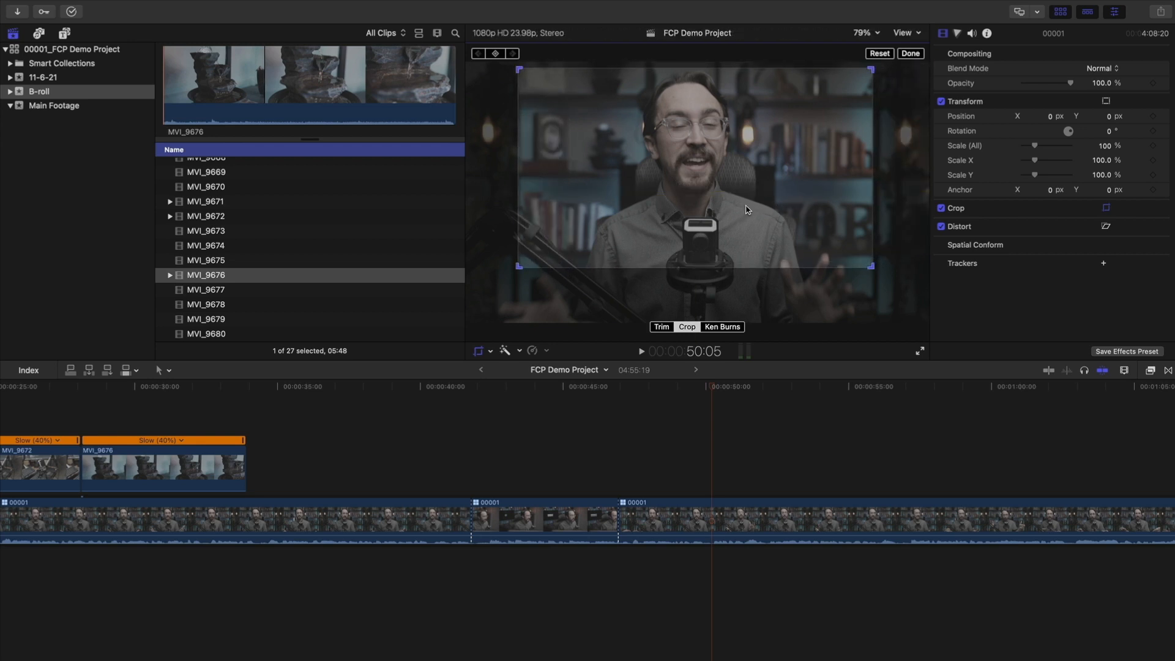
pyautogui.click(911, 54)
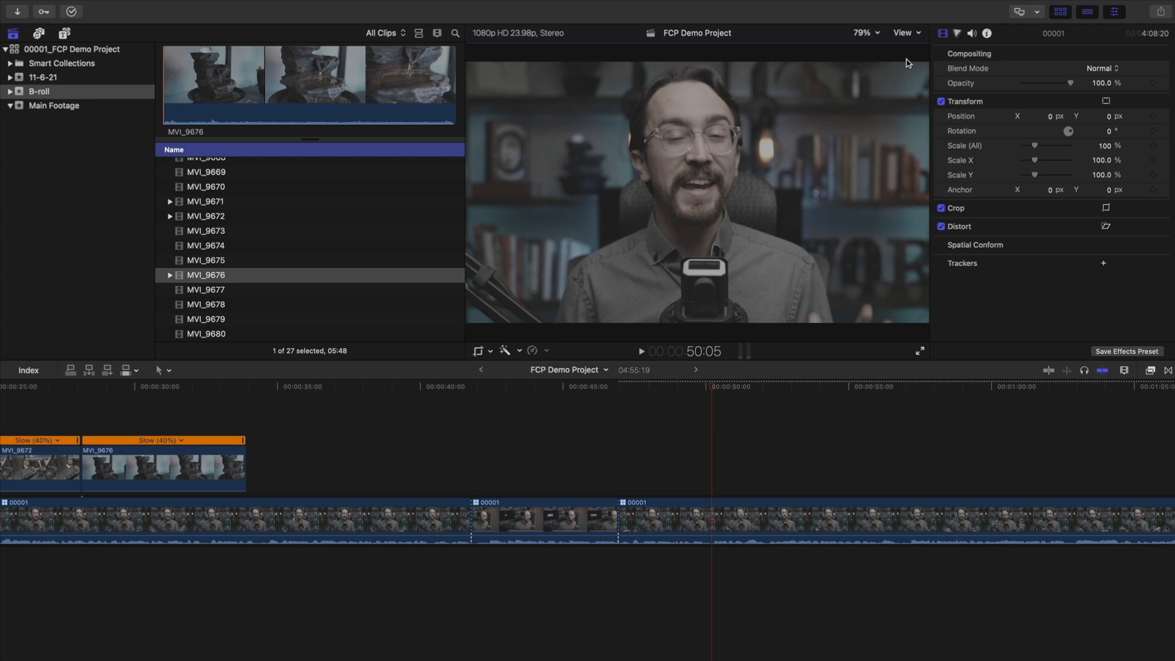
pyautogui.moveTo(719, 396)
pyautogui.mouseDown()
pyautogui.moveTo(663, 398)
pyautogui.moveTo(712, 402)
pyautogui.mouseUp()
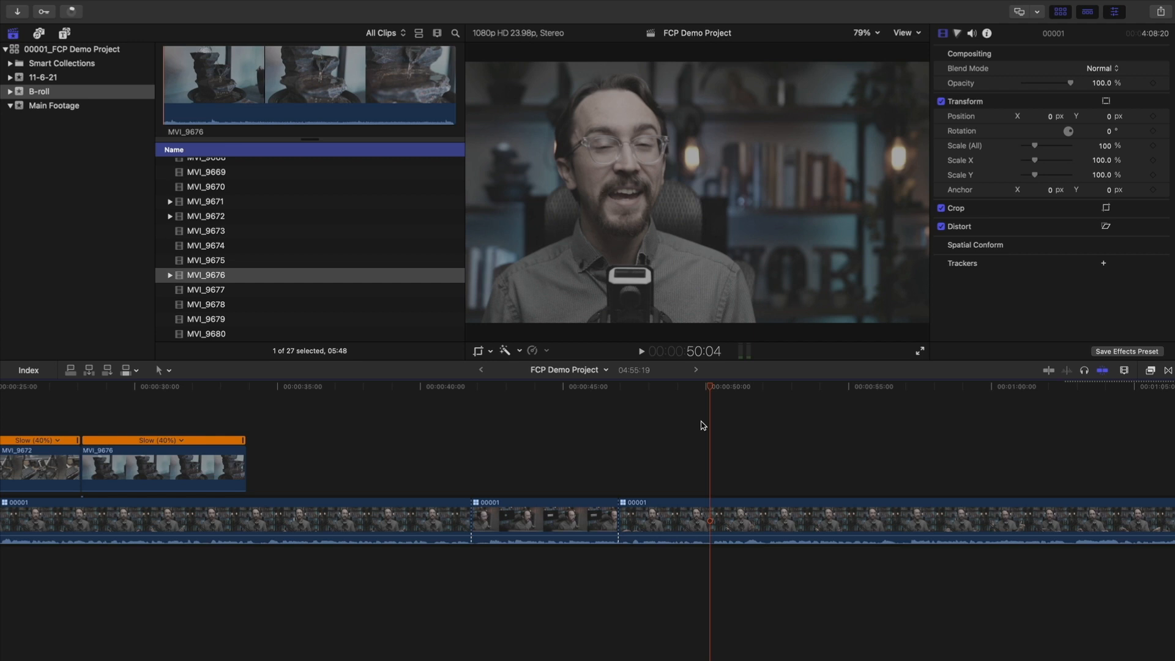
pyautogui.click(132, 7)
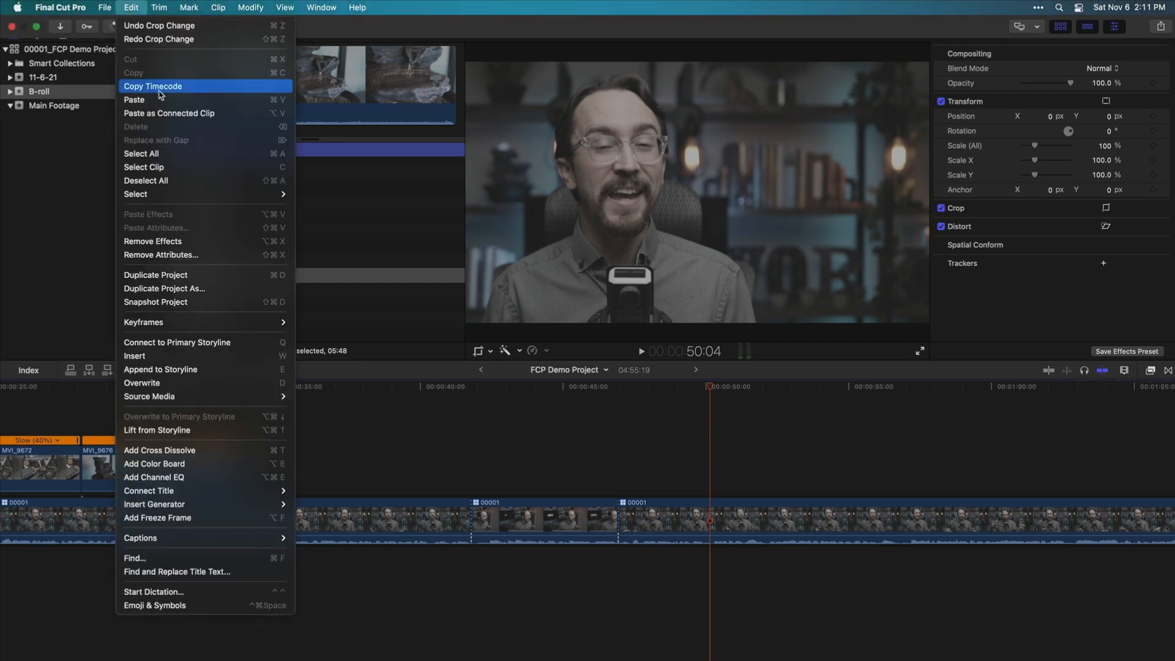
# Remove the earlier crop and blade the interview clip at 50:03 and 52:08
pyautogui.click(647, 442)
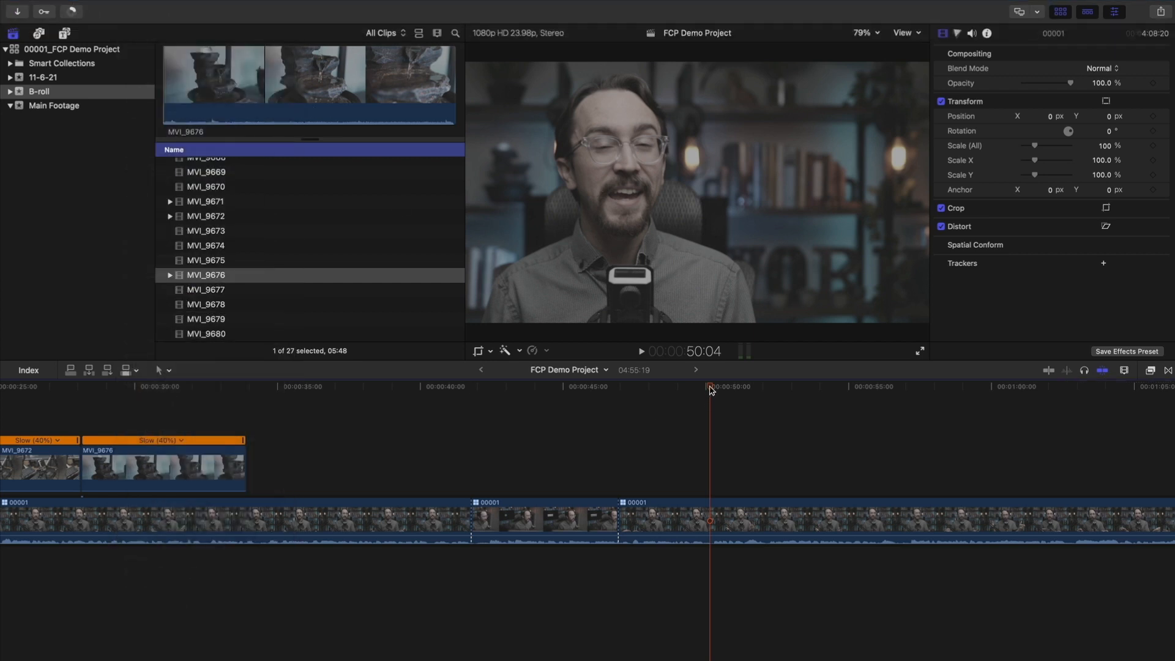
pyautogui.click(855, 33)
pyautogui.click(742, 462)
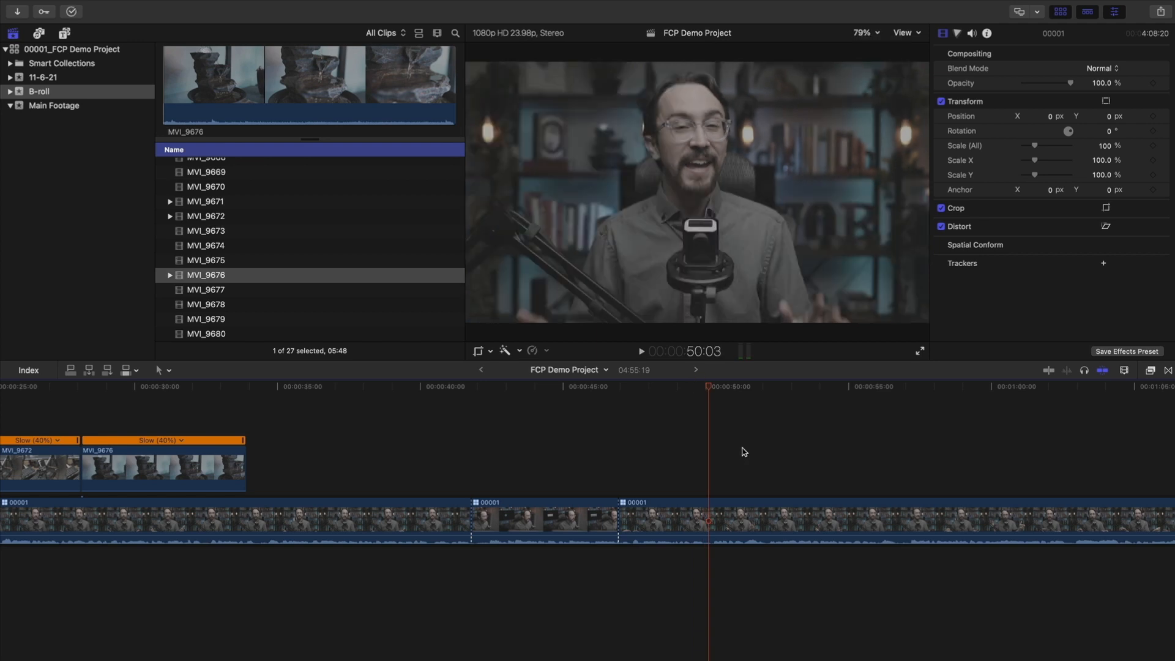
pyautogui.moveTo(698, 388)
pyautogui.mouseDown()
pyautogui.moveTo(683, 392)
pyautogui.moveTo(710, 394)
pyautogui.mouseUp()
pyautogui.press('b')
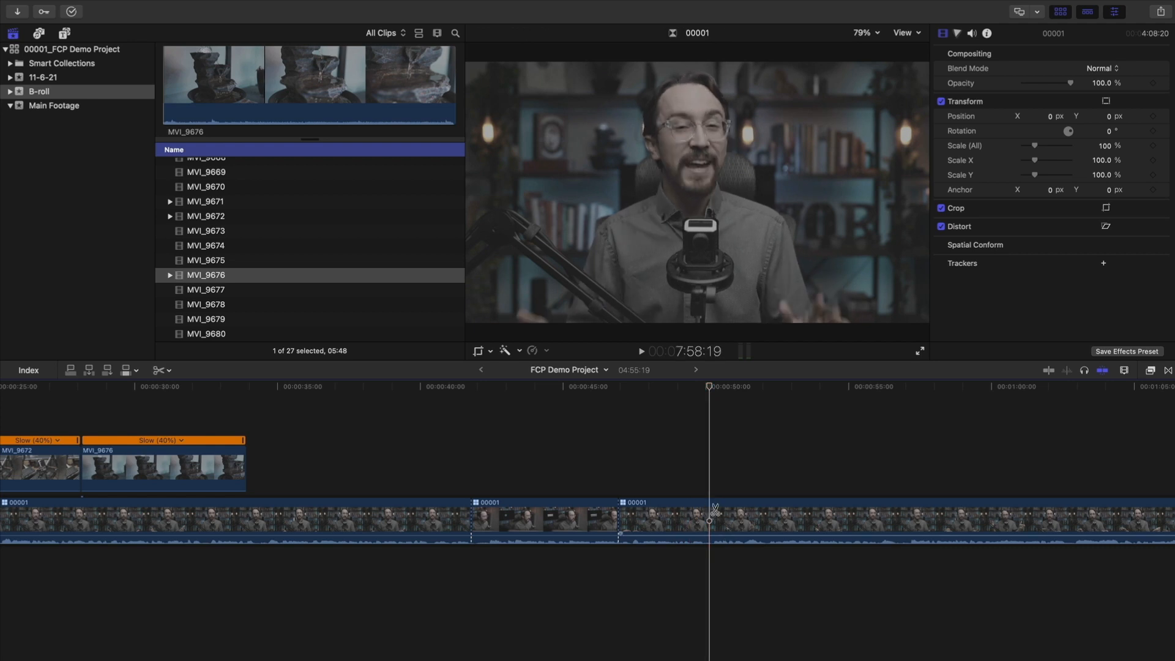
pyautogui.click(710, 516)
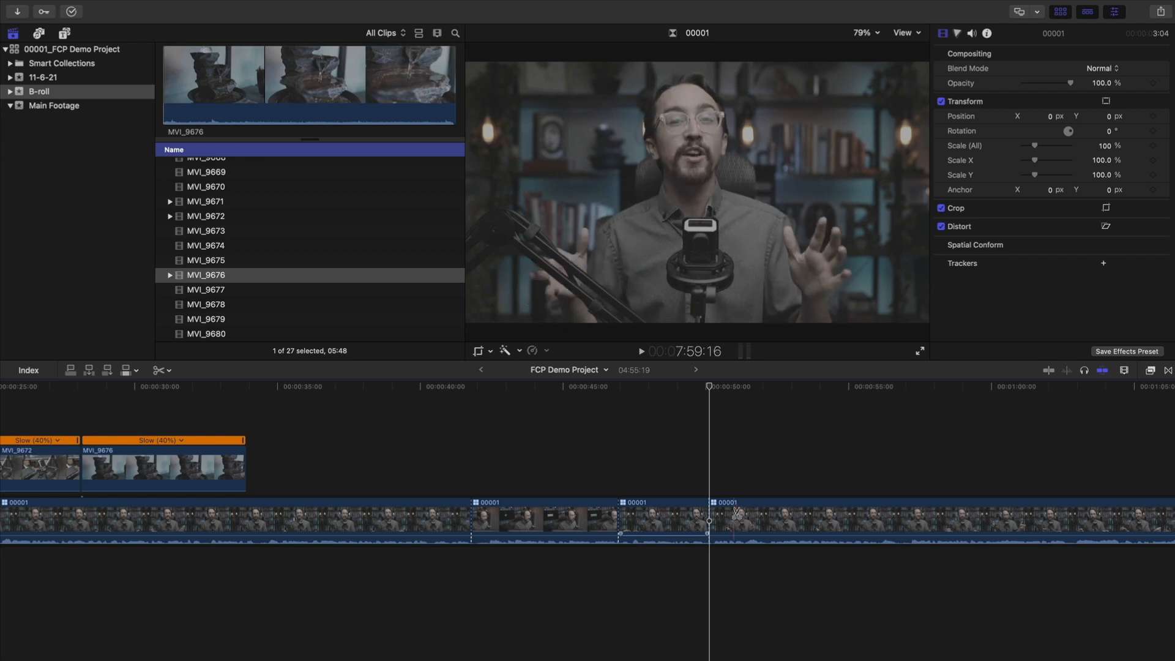
pyautogui.click(769, 516)
pyautogui.press('a')
# Scrub past the new cuts to check them, returning the playhead to 50:03
pyautogui.click(790, 387)
pyautogui.moveTo(790, 388); pyautogui.dragTo(712, 409)
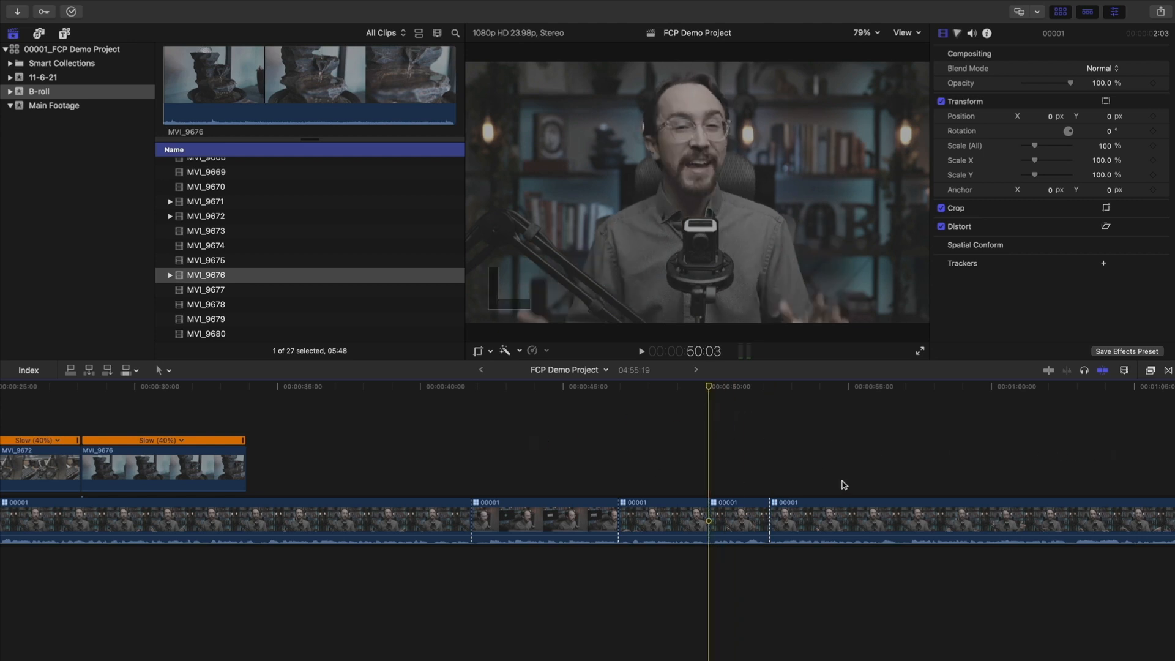
pyautogui.moveTo(710, 392)
pyautogui.mouseDown()
pyautogui.moveTo(772, 393)
pyautogui.moveTo(709, 395)
pyautogui.mouseUp()
# Crop only the 50:03–52:08 section into a close punch-in on the speaker and play it back
pyautogui.click(737, 516)
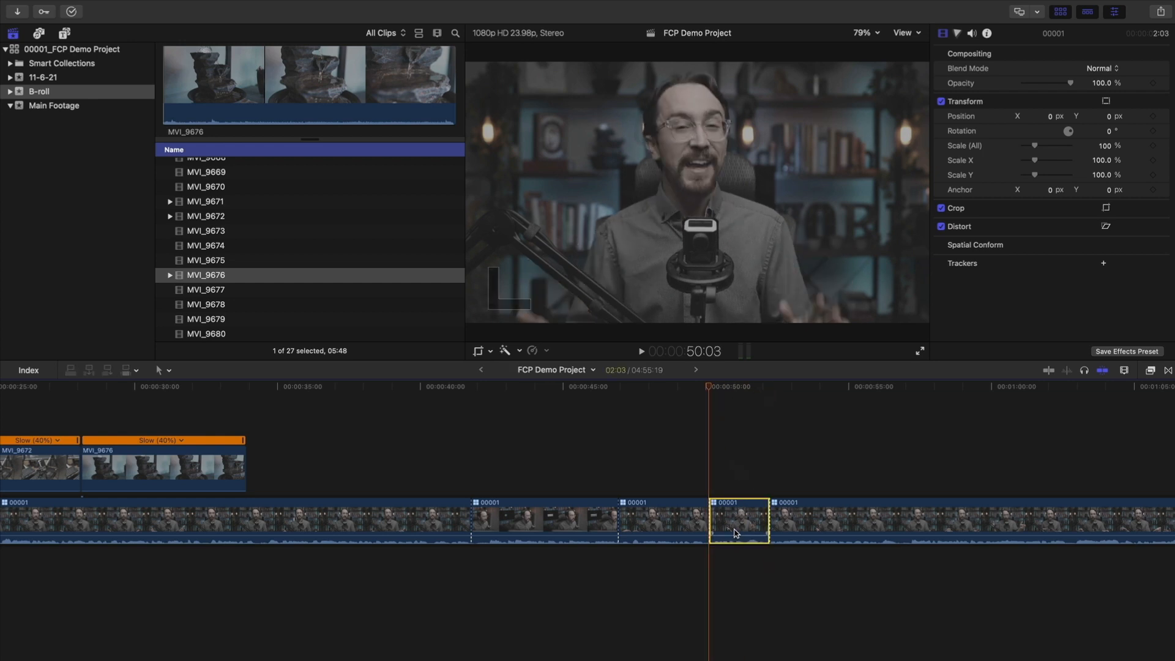
pyautogui.click(480, 352)
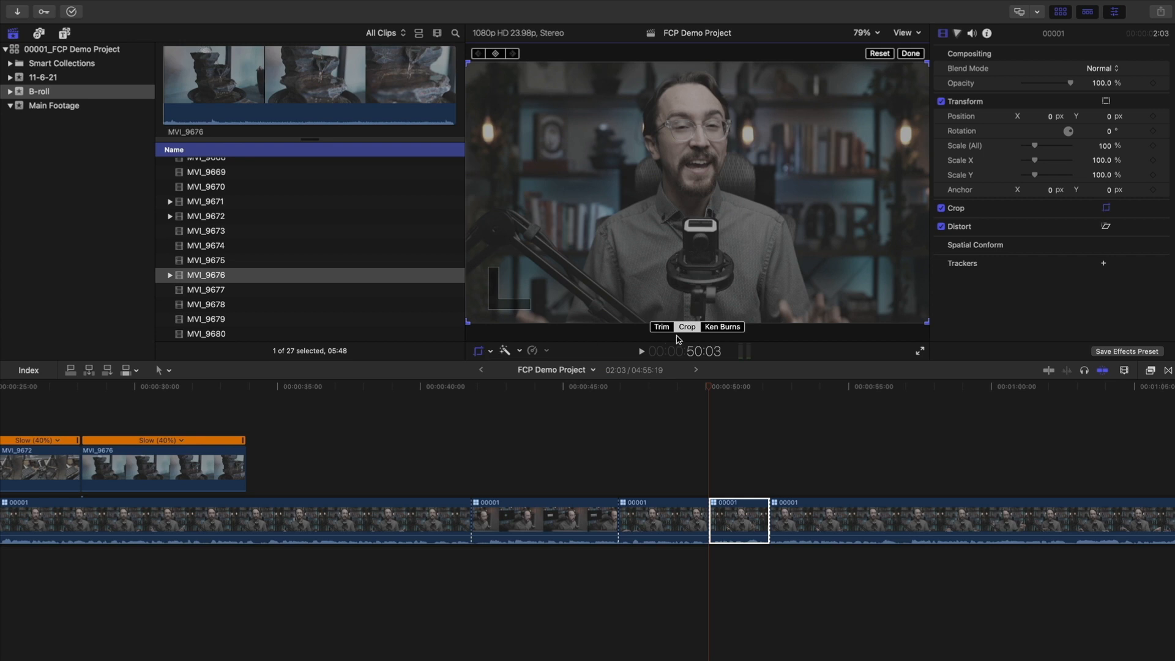
pyautogui.moveTo(469, 323); pyautogui.dragTo(599, 248)
pyautogui.moveTo(775, 210); pyautogui.dragTo(725, 212)
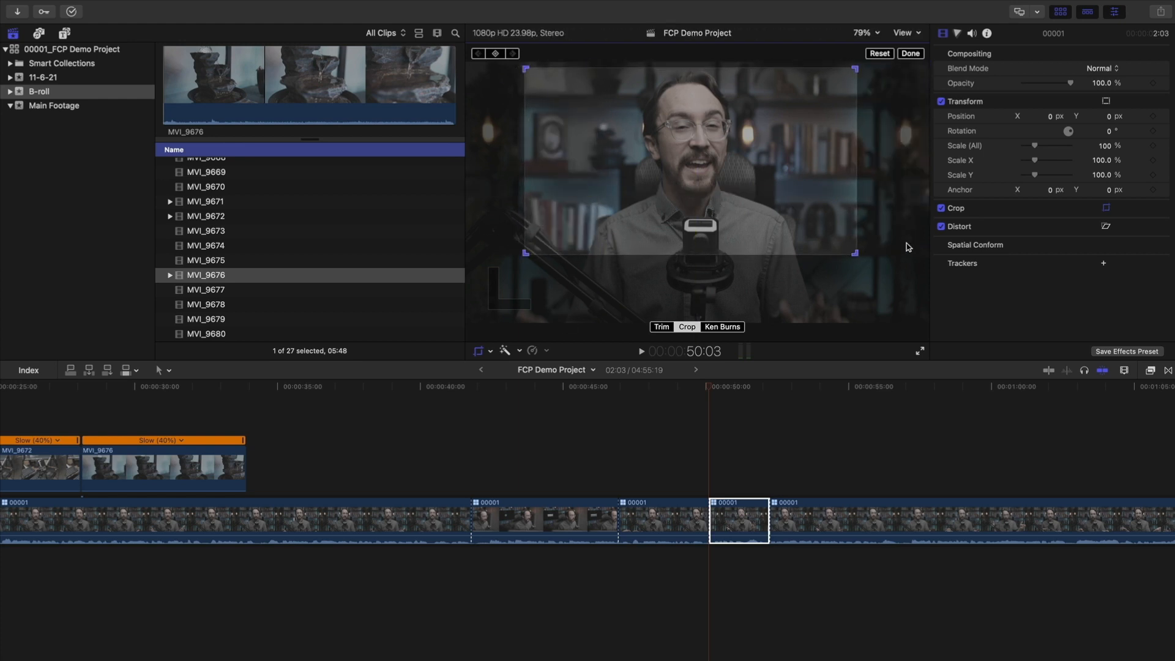
pyautogui.moveTo(811, 202); pyautogui.dragTo(816, 197)
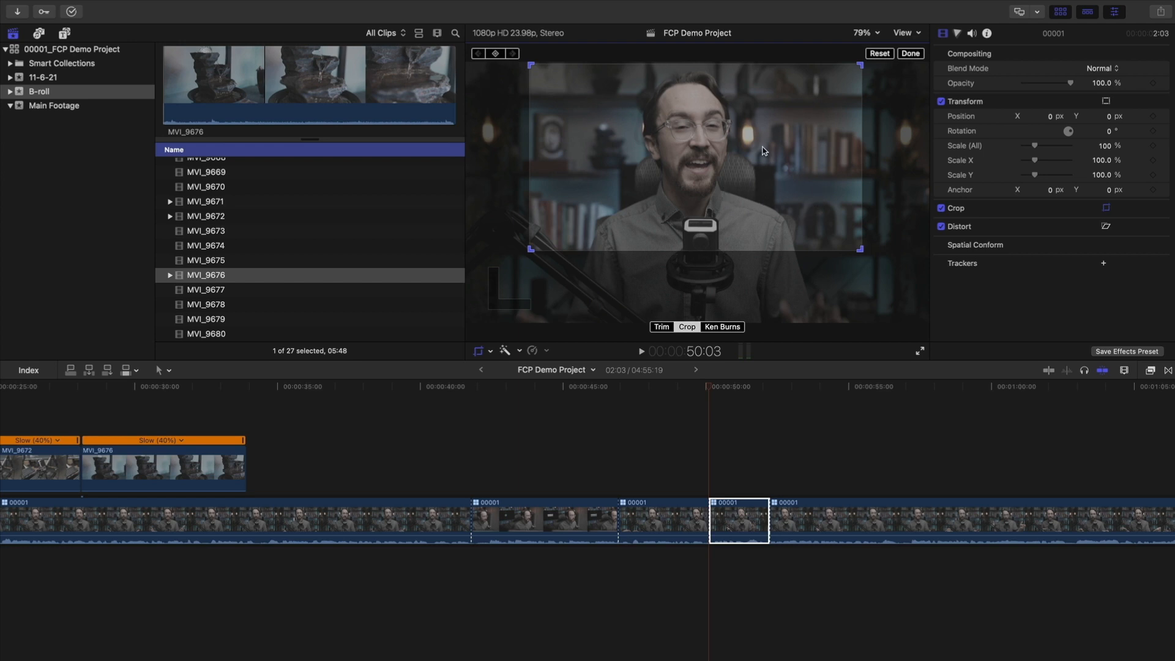
pyautogui.moveTo(722, 116); pyautogui.dragTo(750, 120)
pyautogui.click(911, 55)
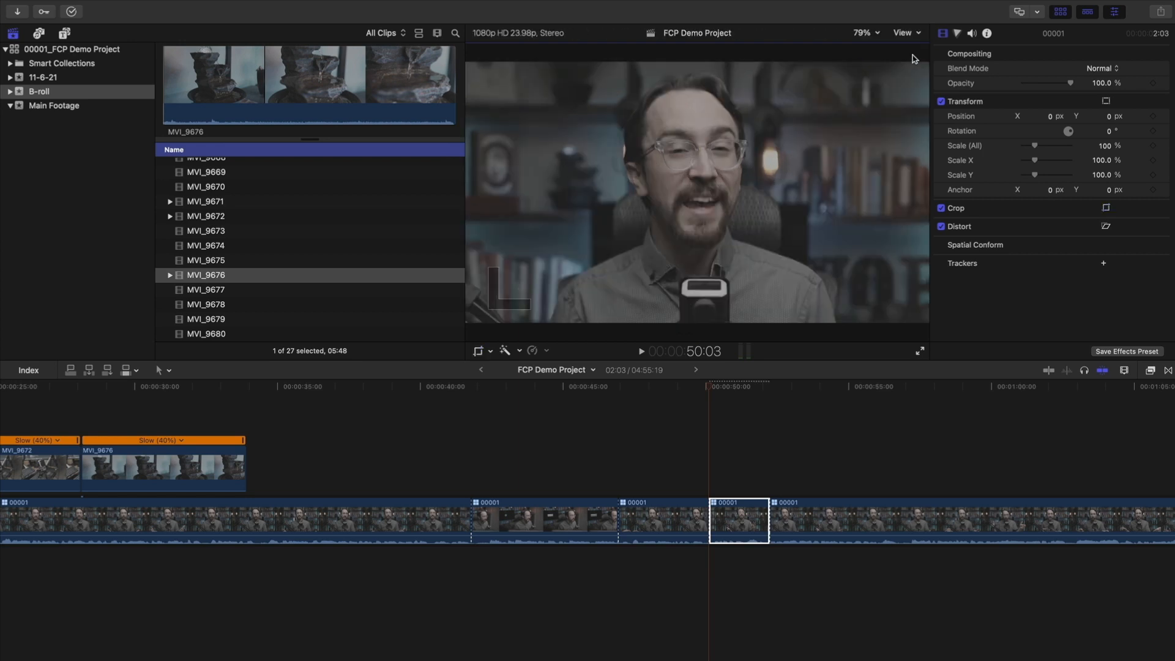
pyautogui.click(677, 391)
pyautogui.press('space')
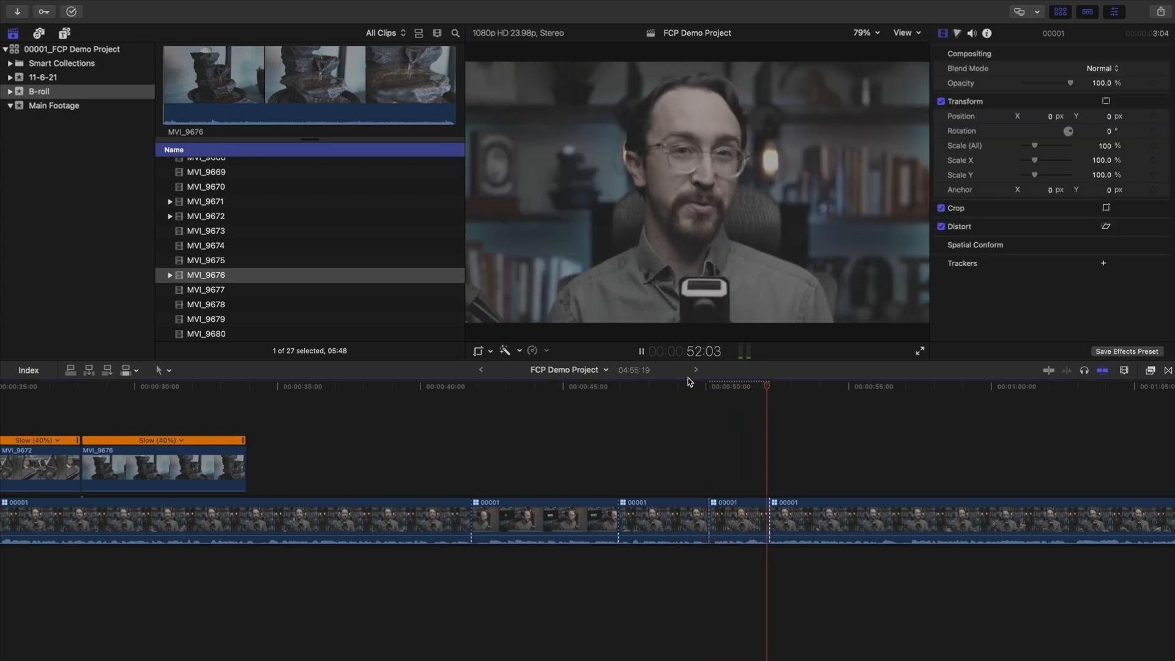
pyautogui.press('space')
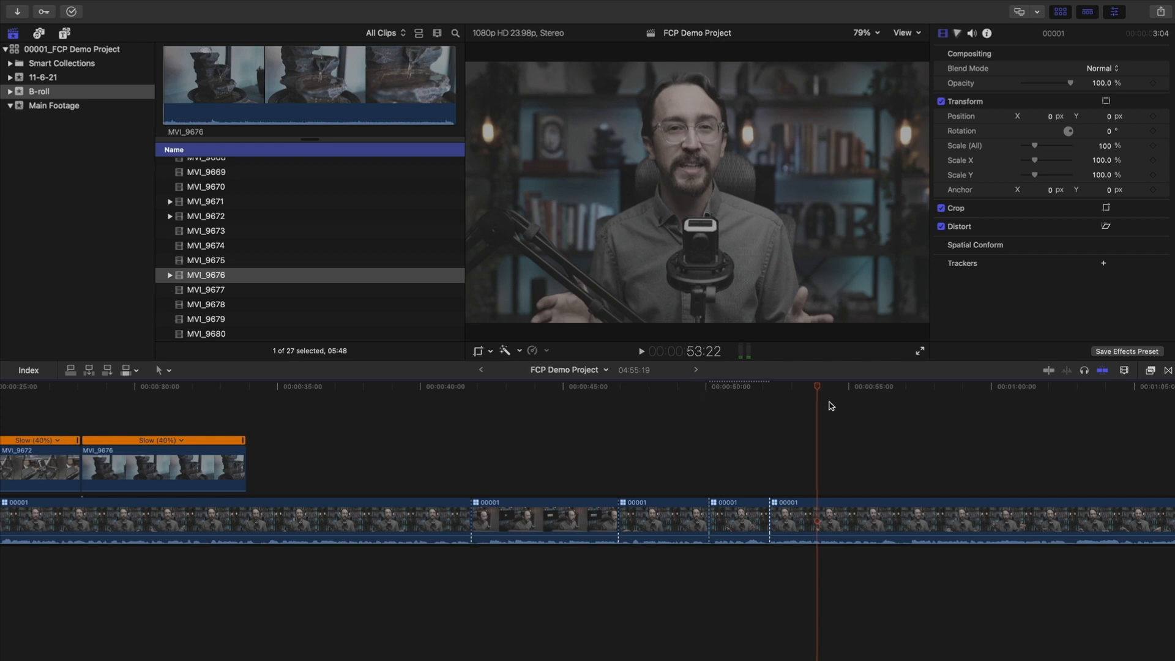
pyautogui.moveTo(801, 392); pyautogui.dragTo(698, 424)
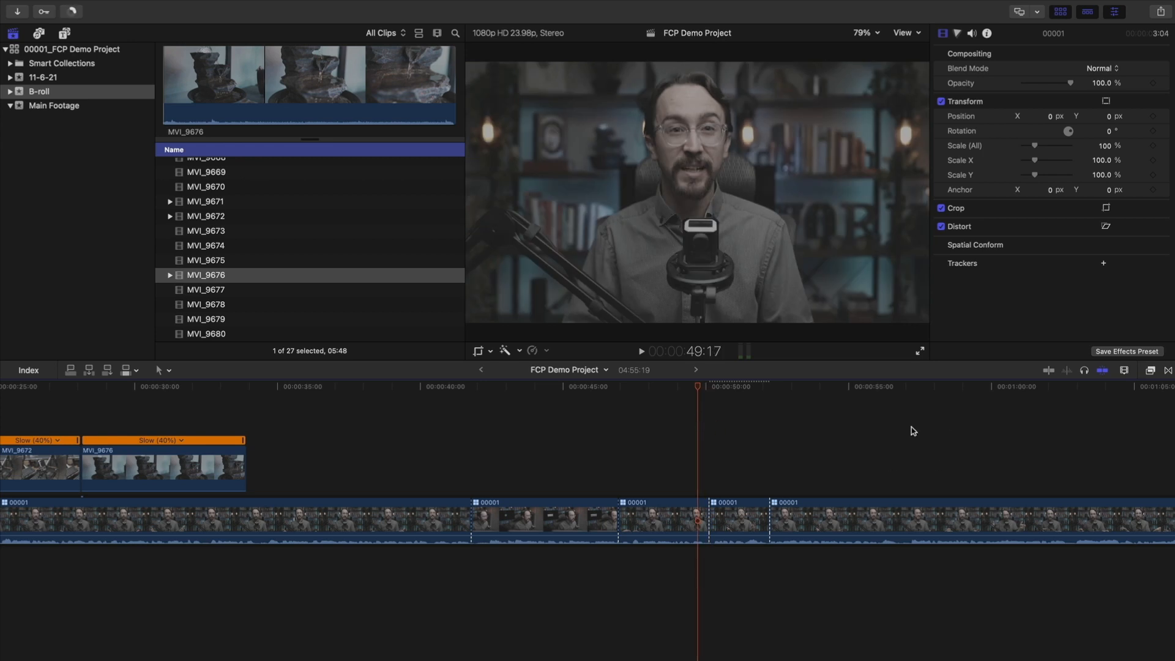
pyautogui.hscroll(3, 594, 458)
pyautogui.hscroll(-4, 593, 454)
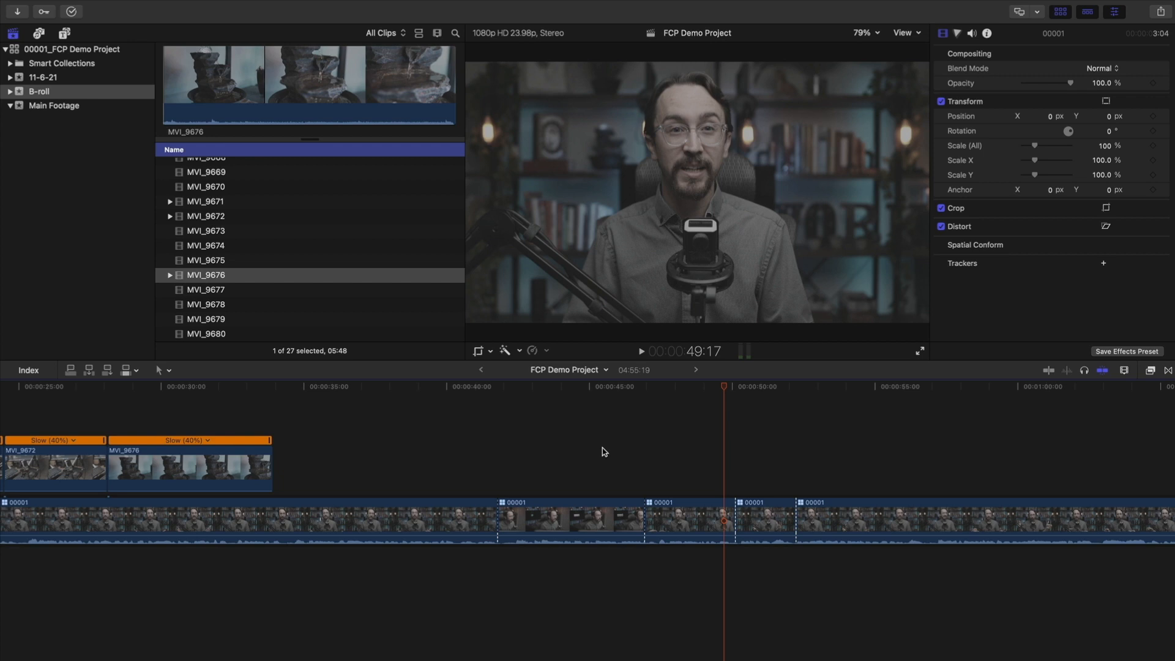
pyautogui.hscroll(4, 604, 451)
pyautogui.moveTo(617, 390); pyautogui.dragTo(597, 389)
pyautogui.press('space')
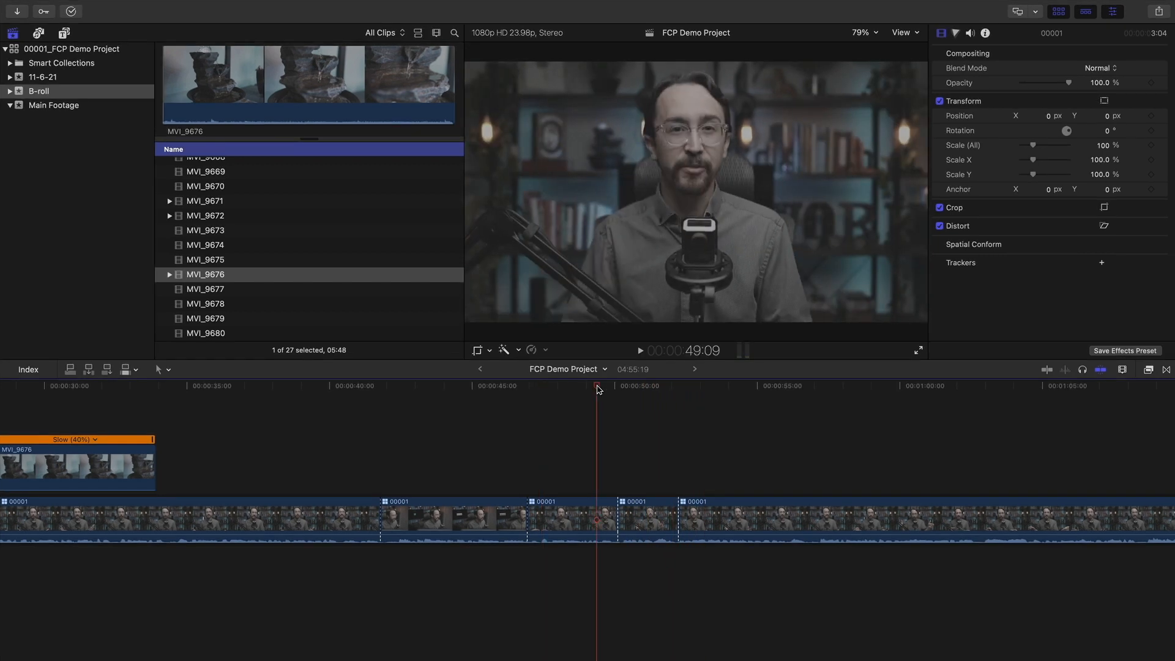
pyautogui.moveTo(633, 389); pyautogui.dragTo(554, 392)
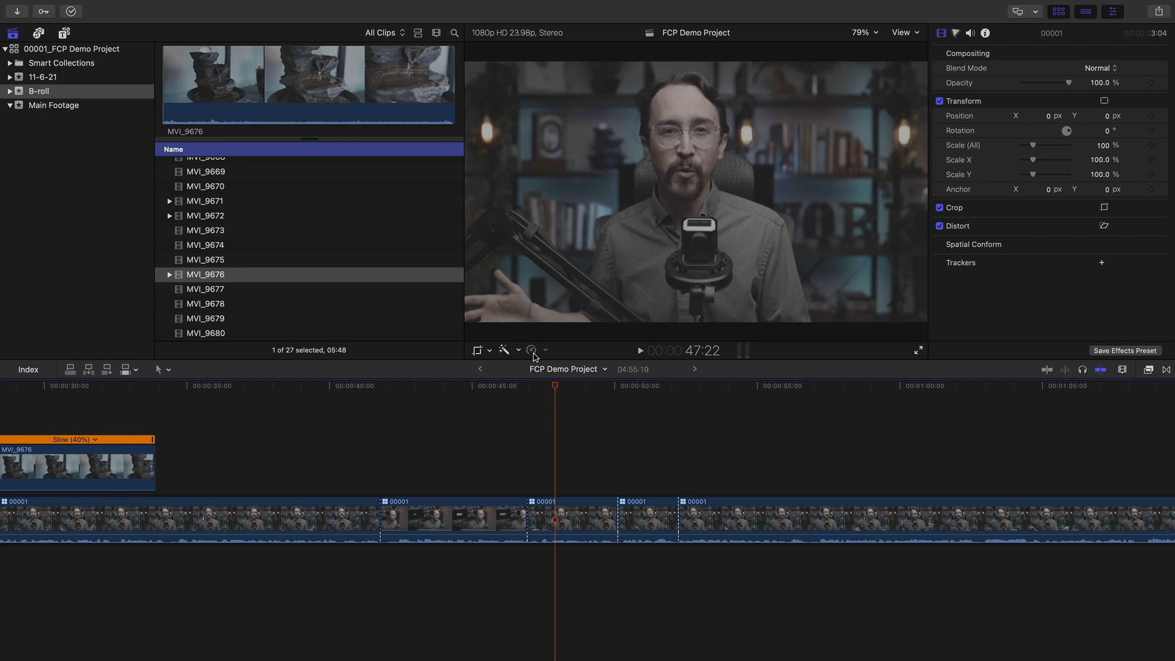
# Show the crop controls and step through the clips to check each punch-in and the fountain B-roll
pyautogui.click(485, 352)
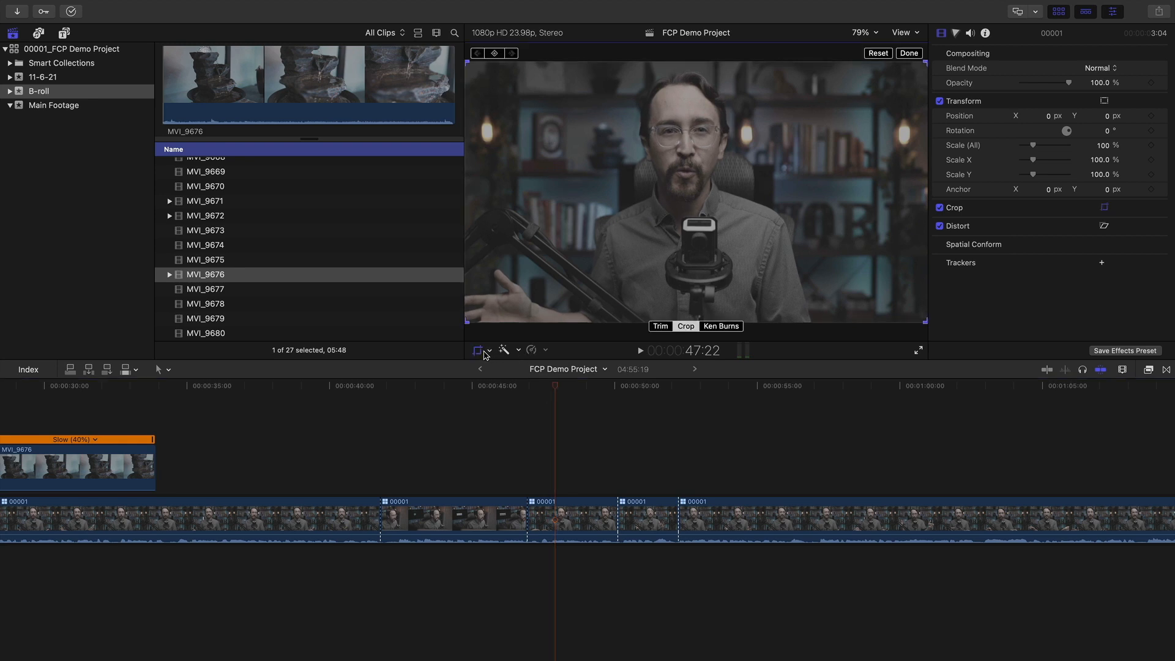
pyautogui.click(627, 440)
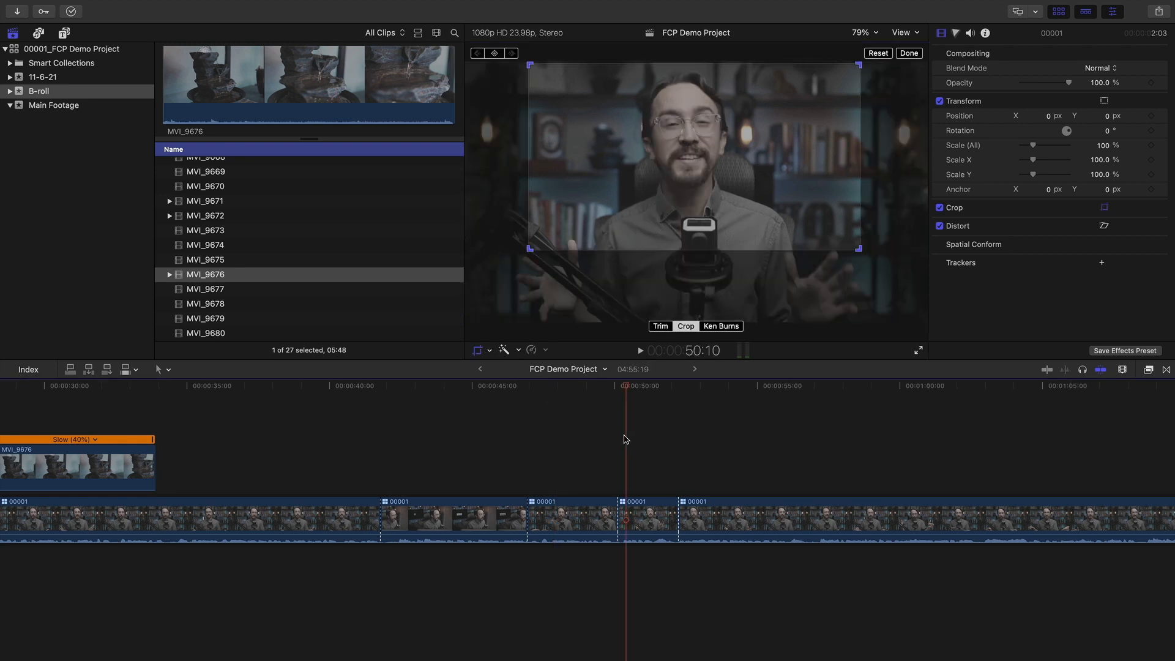
pyautogui.click(572, 415)
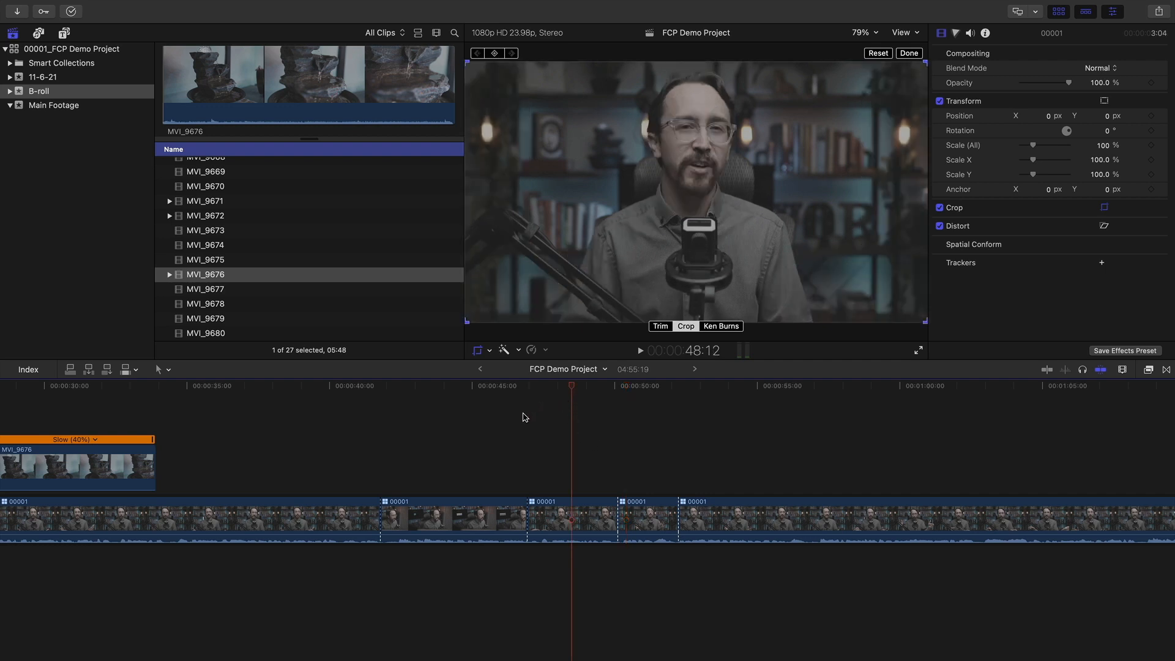
pyautogui.hscroll(-10, 531, 407)
pyautogui.click(314, 387)
pyautogui.moveTo(293, 387)
pyautogui.mouseDown()
pyautogui.moveTo(139, 386)
pyautogui.moveTo(376, 384)
pyautogui.moveTo(162, 387)
pyautogui.moveTo(307, 387)
pyautogui.mouseUp()
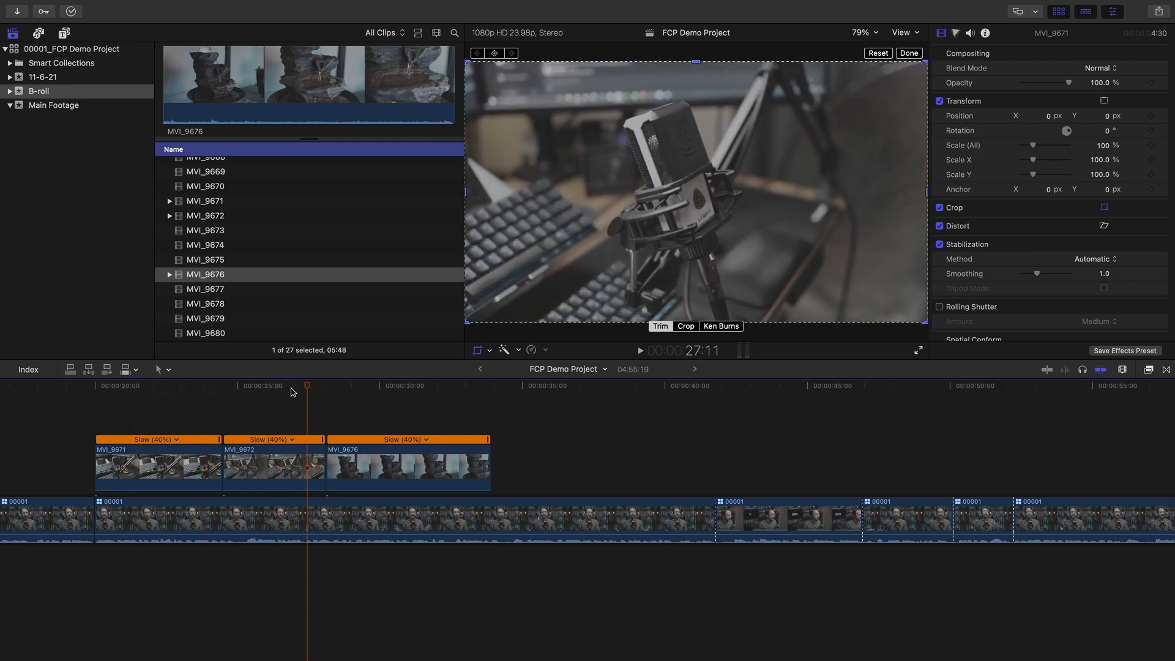
# Skim back into the talking-head footage and list the 11-6-21 event's photos
pyautogui.moveTo(232, 387); pyautogui.dragTo(564, 387)
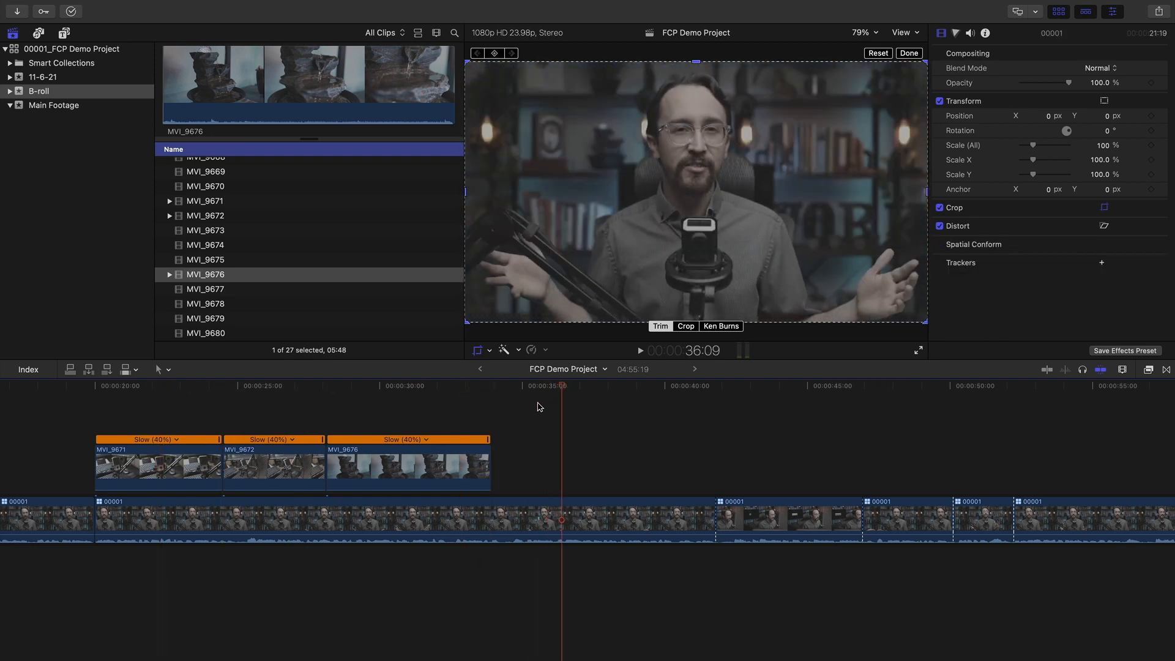
pyautogui.hscroll(2, 538, 407)
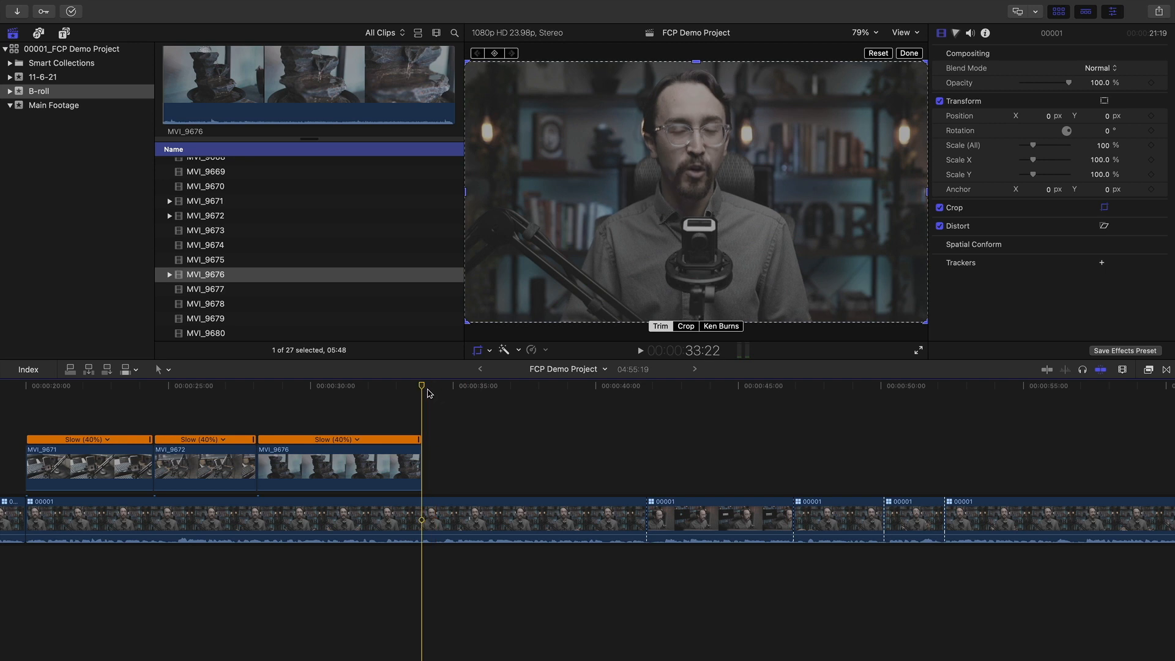
pyautogui.click(73, 78)
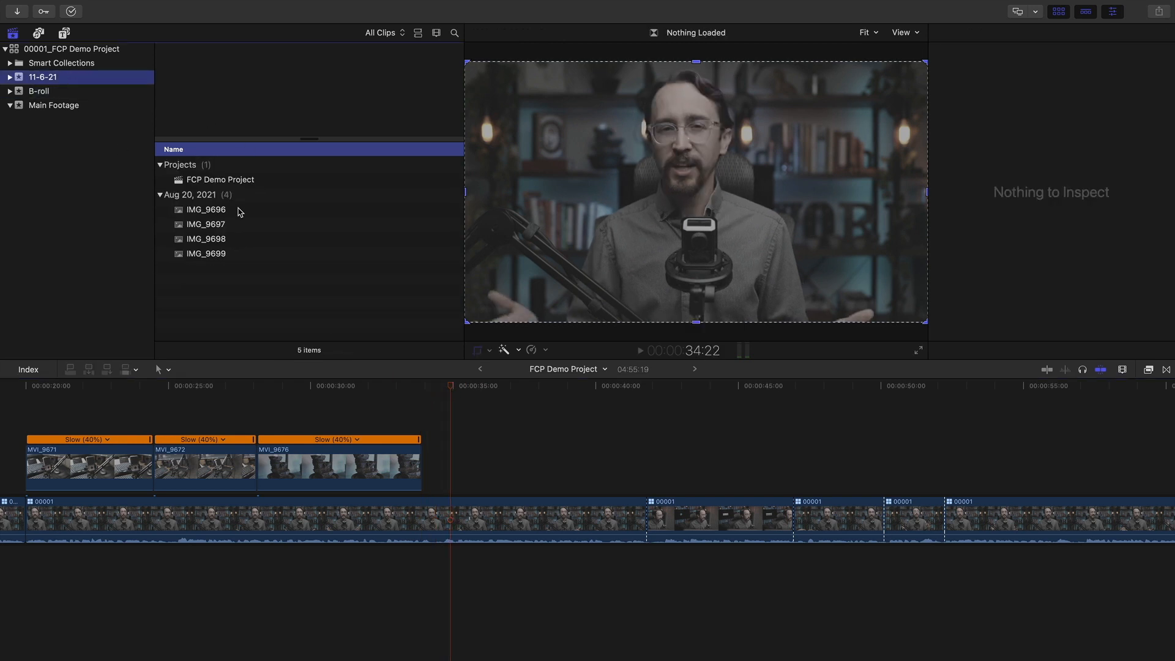
# Drop IMG_9696 above the interview as a connected clip and skim through it
pyautogui.moveTo(215, 213); pyautogui.dragTo(466, 438)
pyautogui.hotkey('shift', 'c')
pyautogui.moveTo(505, 392); pyautogui.dragTo(475, 389)
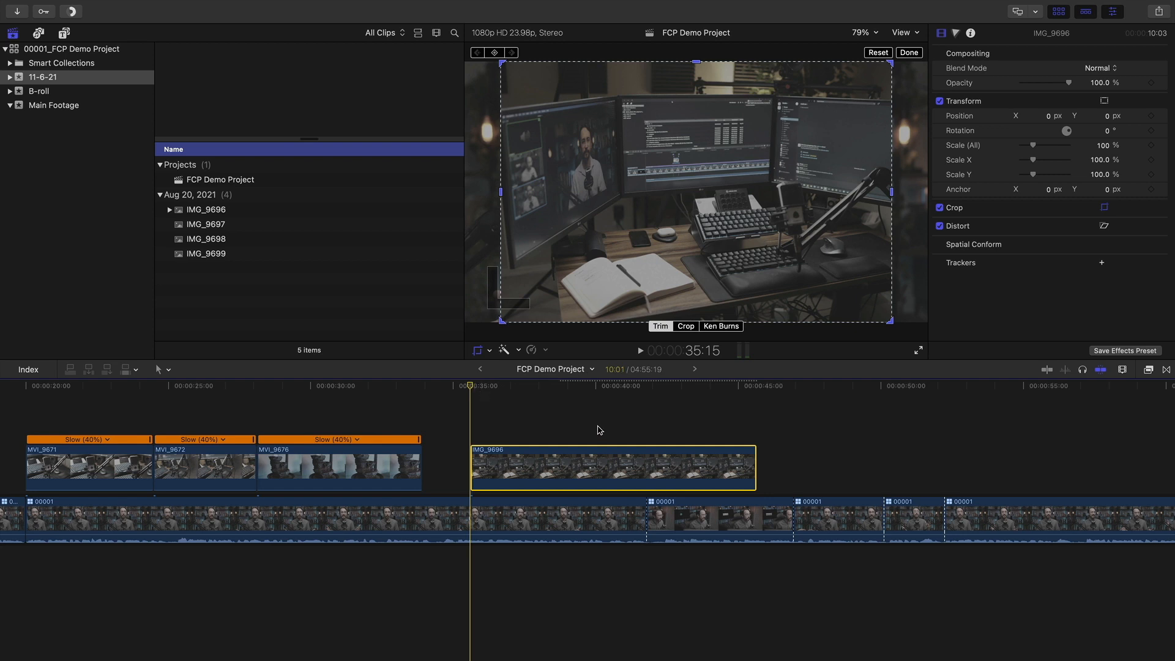
pyautogui.hscroll(3, 547, 419)
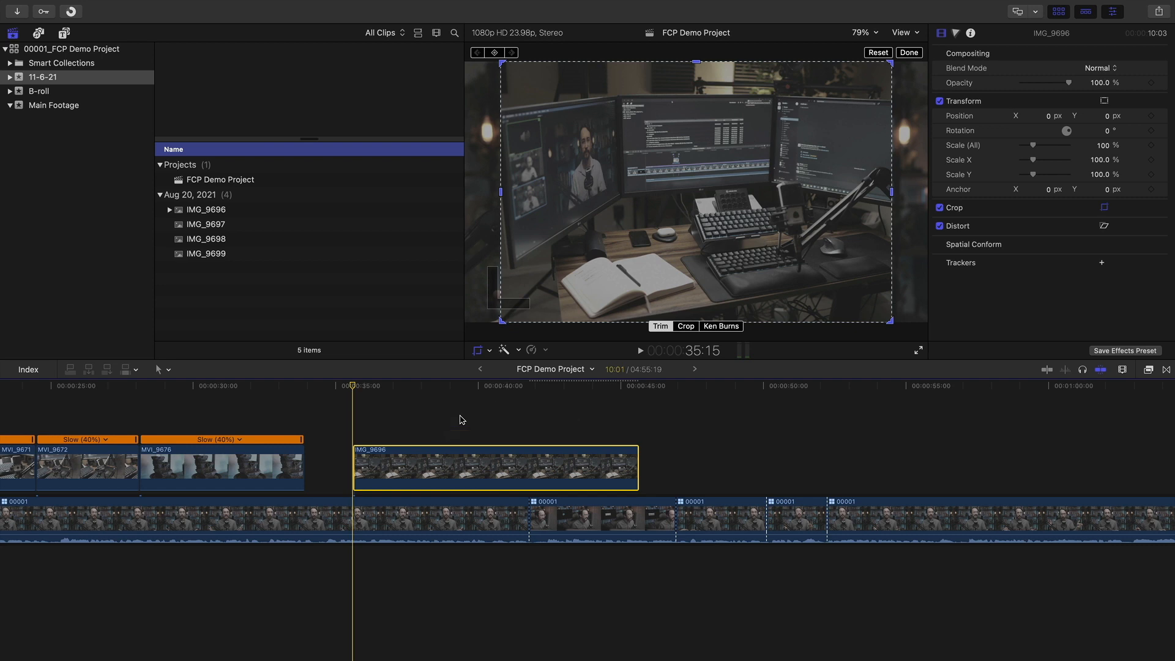
pyautogui.moveTo(422, 388)
pyautogui.mouseDown()
pyautogui.moveTo(499, 388)
pyautogui.moveTo(410, 388)
pyautogui.mouseUp()
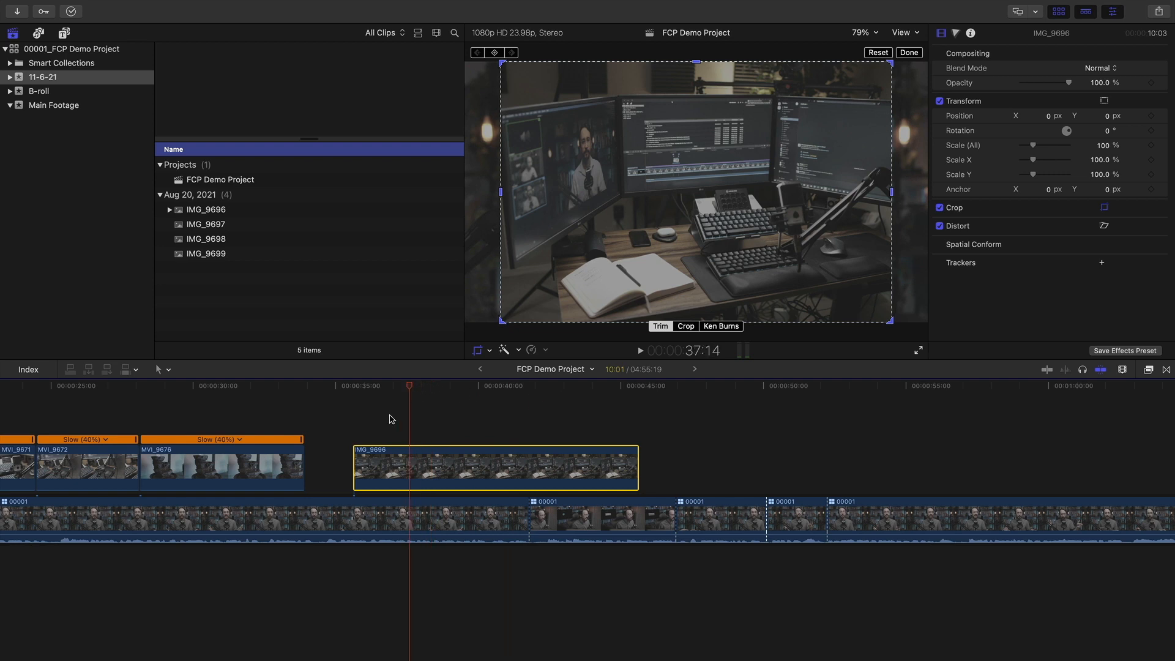
pyautogui.hscroll(-3, 392, 419)
pyautogui.moveTo(444, 389); pyautogui.dragTo(533, 385)
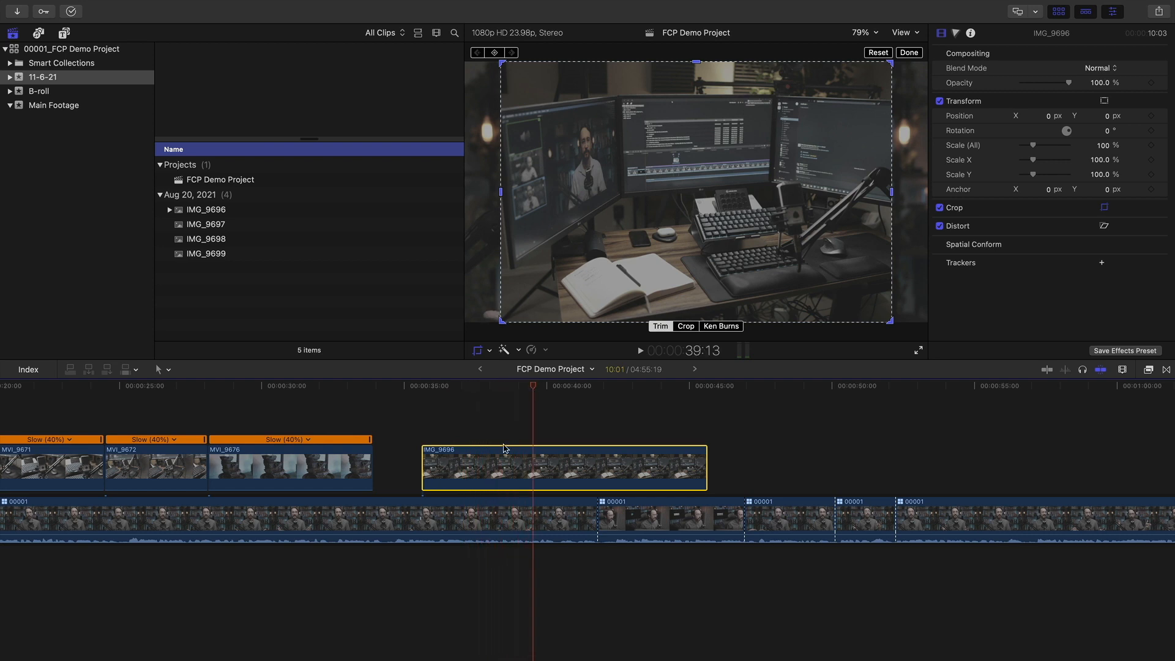
# Slide IMG_9696 to sit just after MVI_9676, then preview IMG_9697
pyautogui.moveTo(474, 471); pyautogui.dragTo(424, 468)
pyautogui.moveTo(330, 387); pyautogui.dragTo(427, 392)
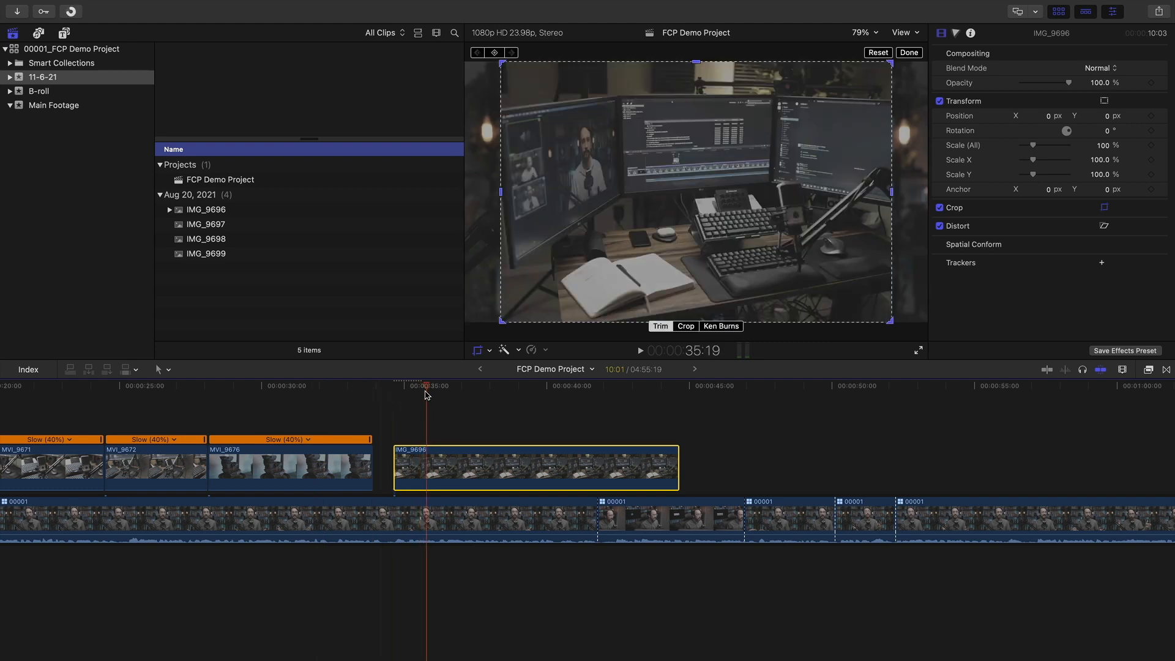
pyautogui.click(225, 224)
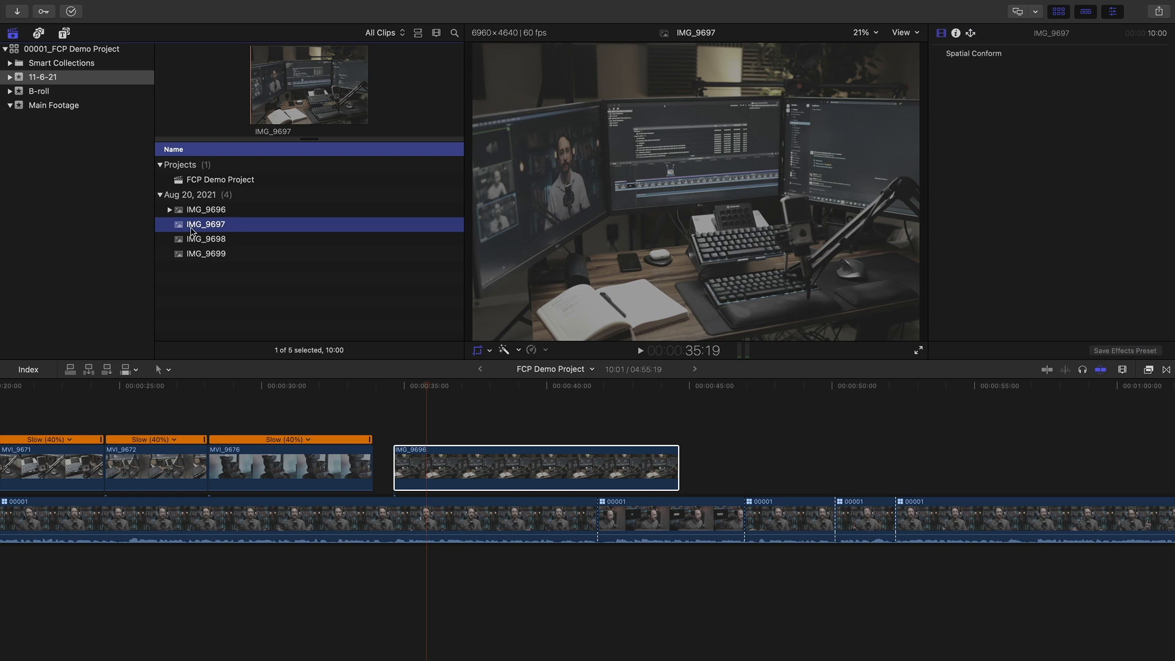
pyautogui.click(221, 210)
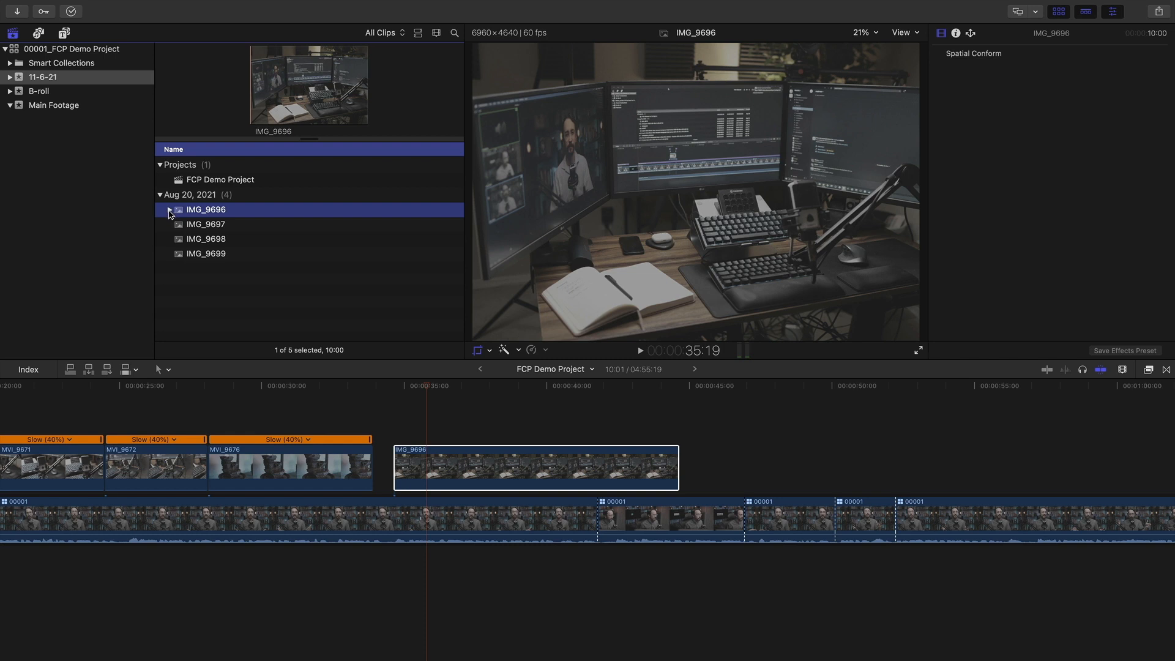
pyautogui.click(84, 95)
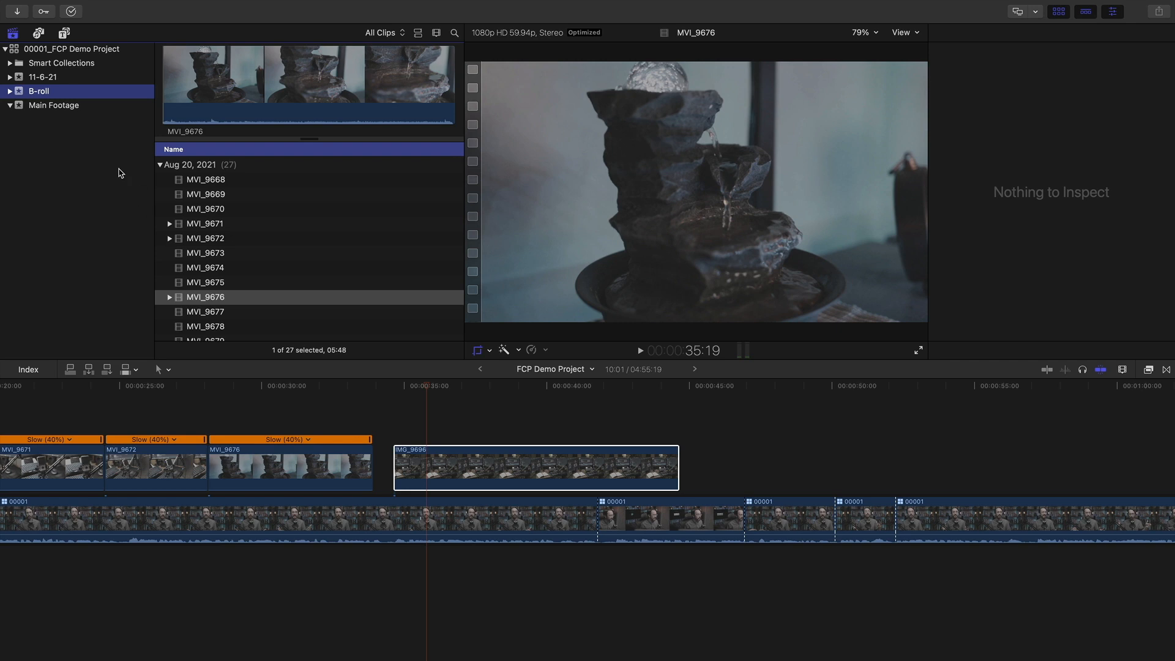
pyautogui.click(76, 108)
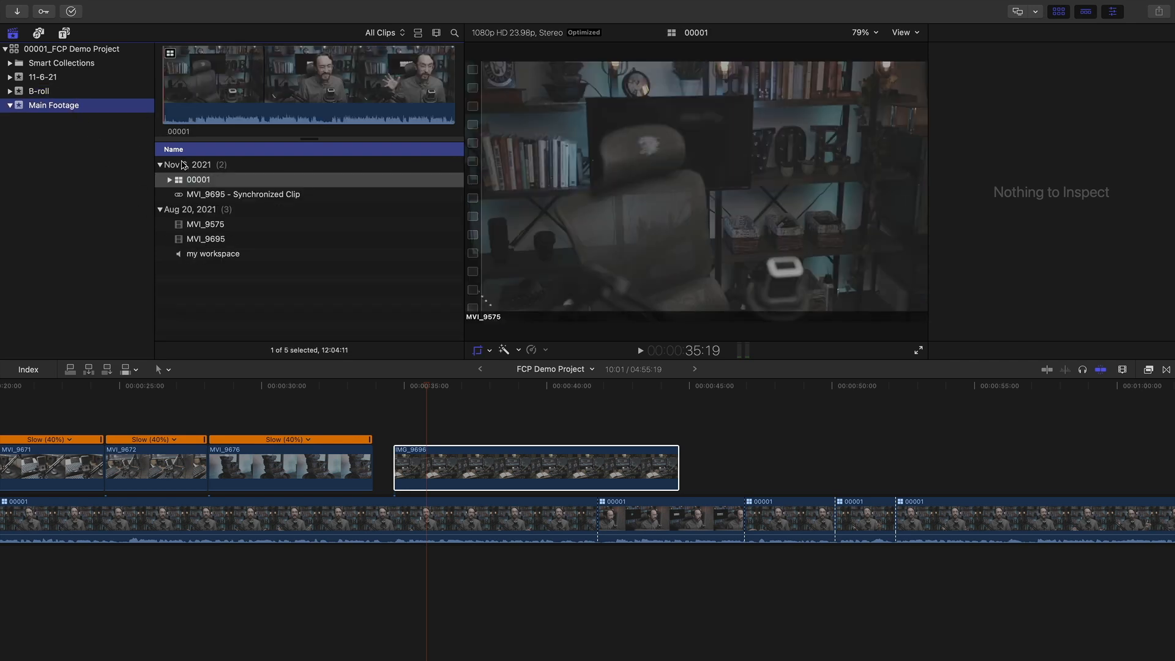
pyautogui.click(71, 80)
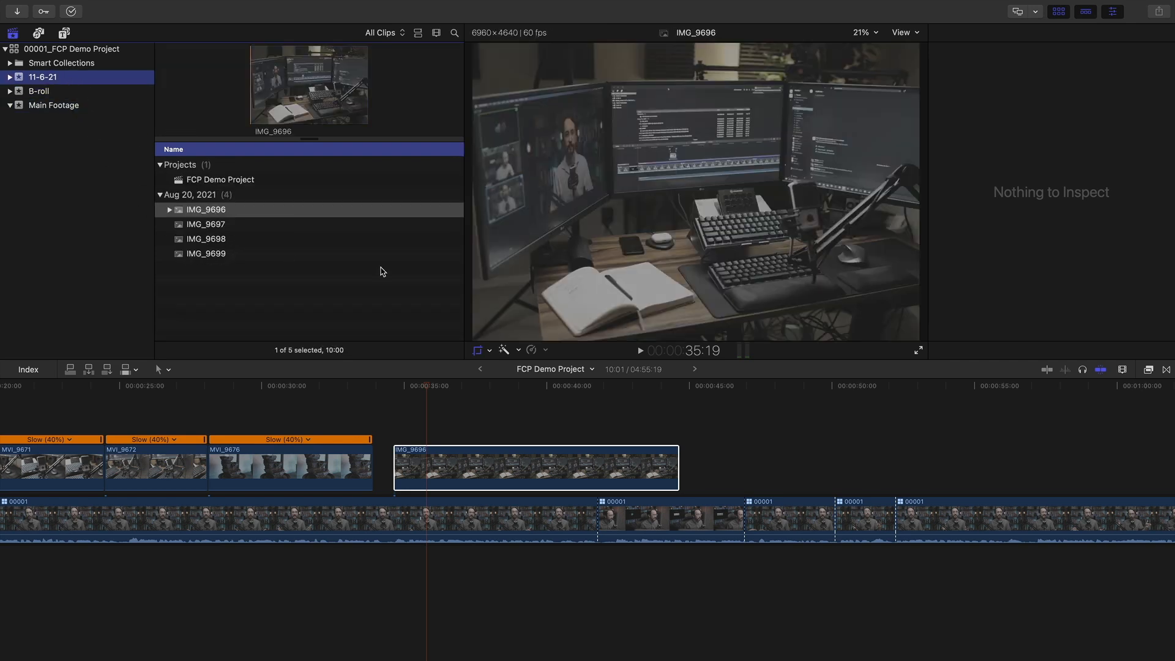
pyautogui.moveTo(427, 387); pyautogui.dragTo(664, 388)
# Show clip properties and slide IMG_9696 slightly earlier toward MVI_9676
pyautogui.press('super+4')
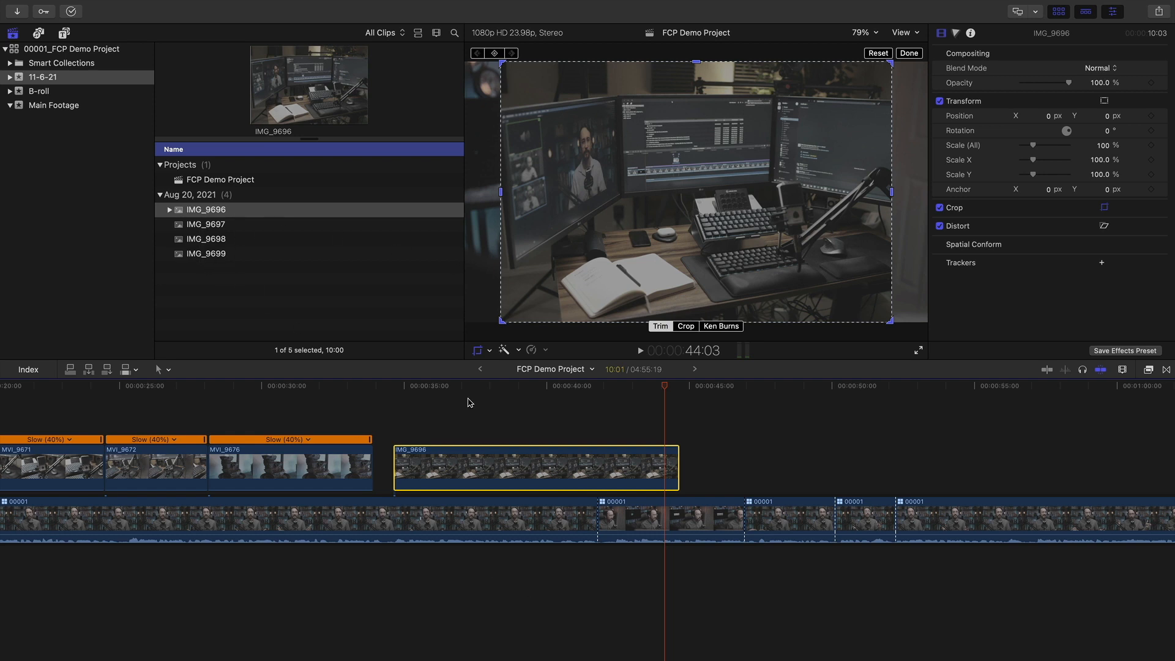
pyautogui.moveTo(474, 392); pyautogui.dragTo(521, 393)
pyautogui.moveTo(476, 461); pyautogui.dragTo(467, 461)
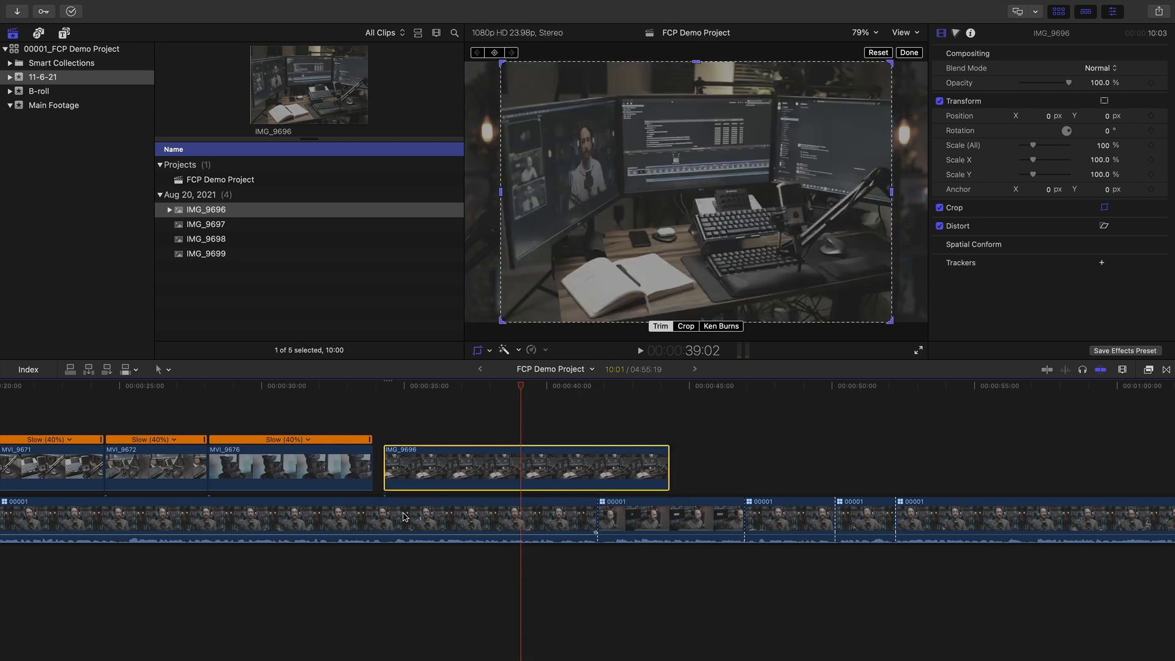
pyautogui.hscroll(-6, 528, 477)
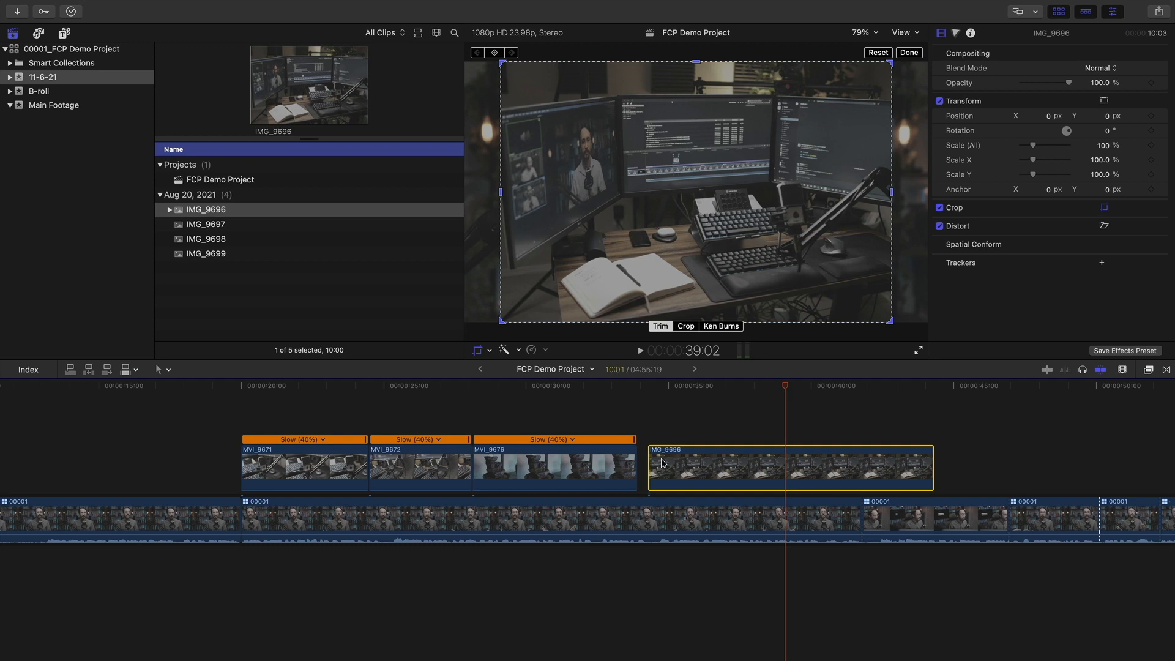
pyautogui.hscroll(4, 667, 464)
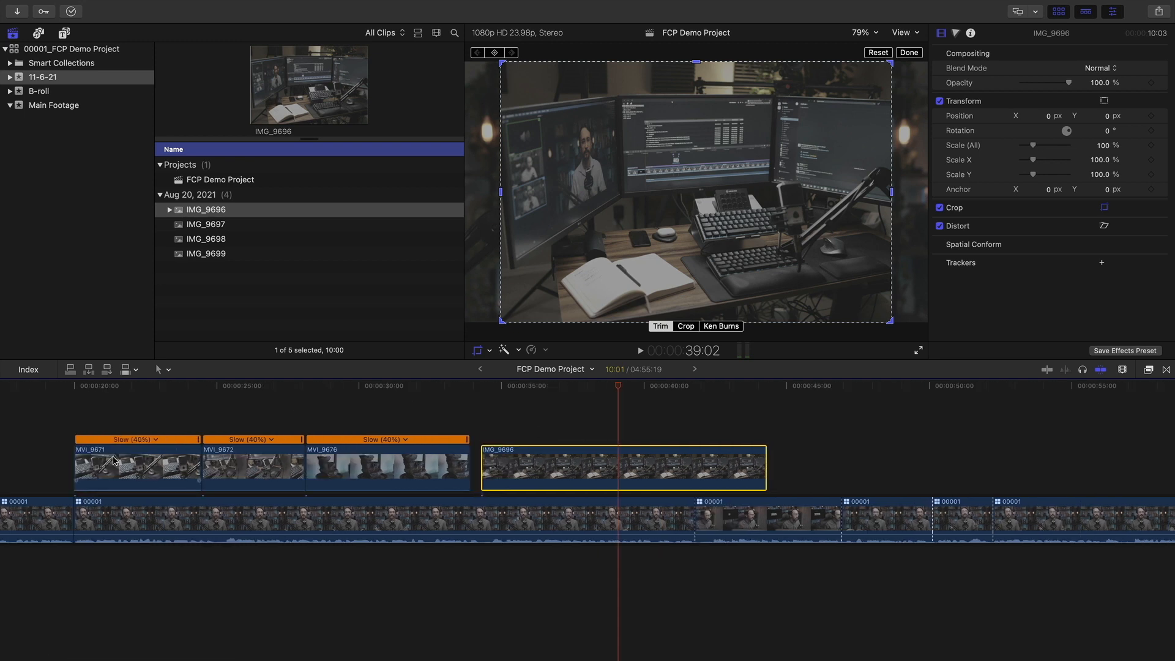
pyautogui.click(329, 523)
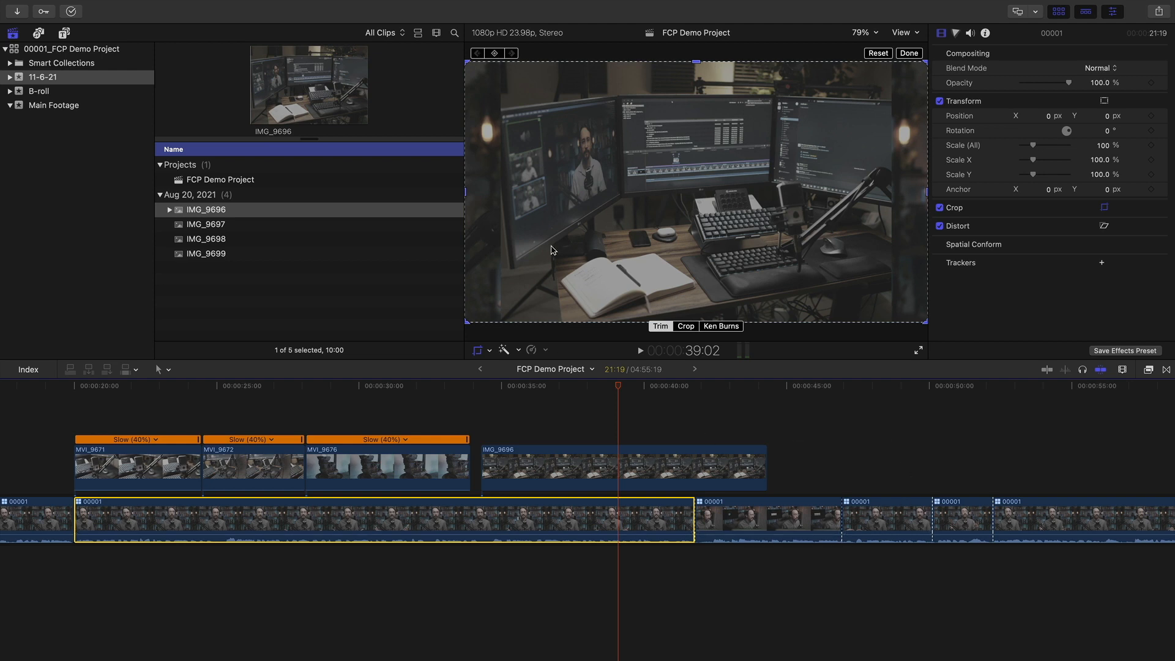
# Butt IMG_9696 flush against the end of MVI_9676, check the join, and zoom the timeline out
pyautogui.click(513, 483)
pyautogui.click(561, 387)
pyautogui.moveTo(561, 387); pyautogui.dragTo(602, 407)
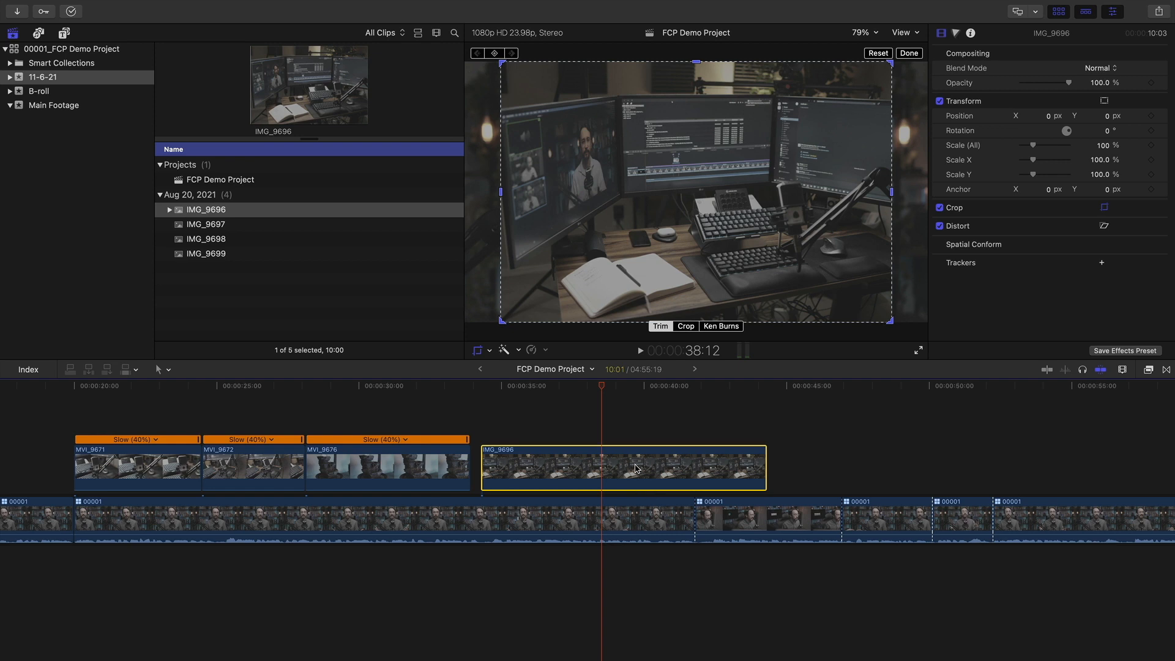
pyautogui.moveTo(600, 386); pyautogui.dragTo(593, 387)
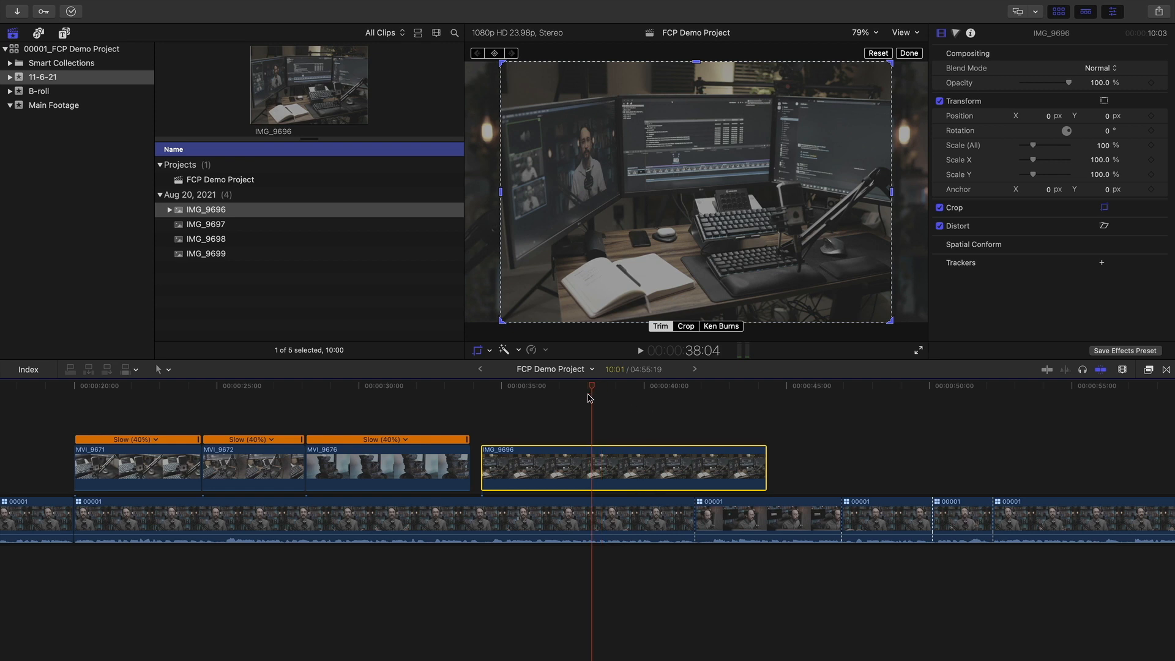
pyautogui.moveTo(521, 481); pyautogui.dragTo(511, 477)
pyautogui.moveTo(469, 388); pyautogui.dragTo(531, 386)
pyautogui.press('super+minus')
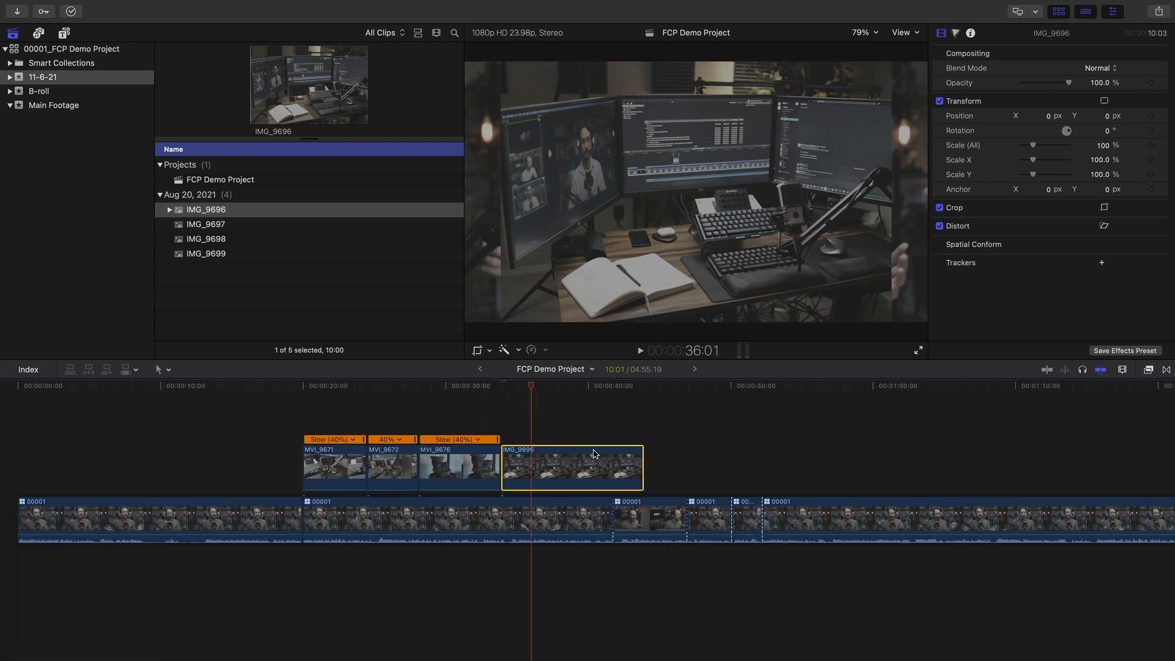
# Scrub through the IMG_9696 desk photo and the presenter shot after it, then bring up the viewer's transform modes
pyautogui.moveTo(530, 386)
pyautogui.mouseDown()
pyautogui.moveTo(624, 387)
pyautogui.moveTo(541, 386)
pyautogui.mouseUp()
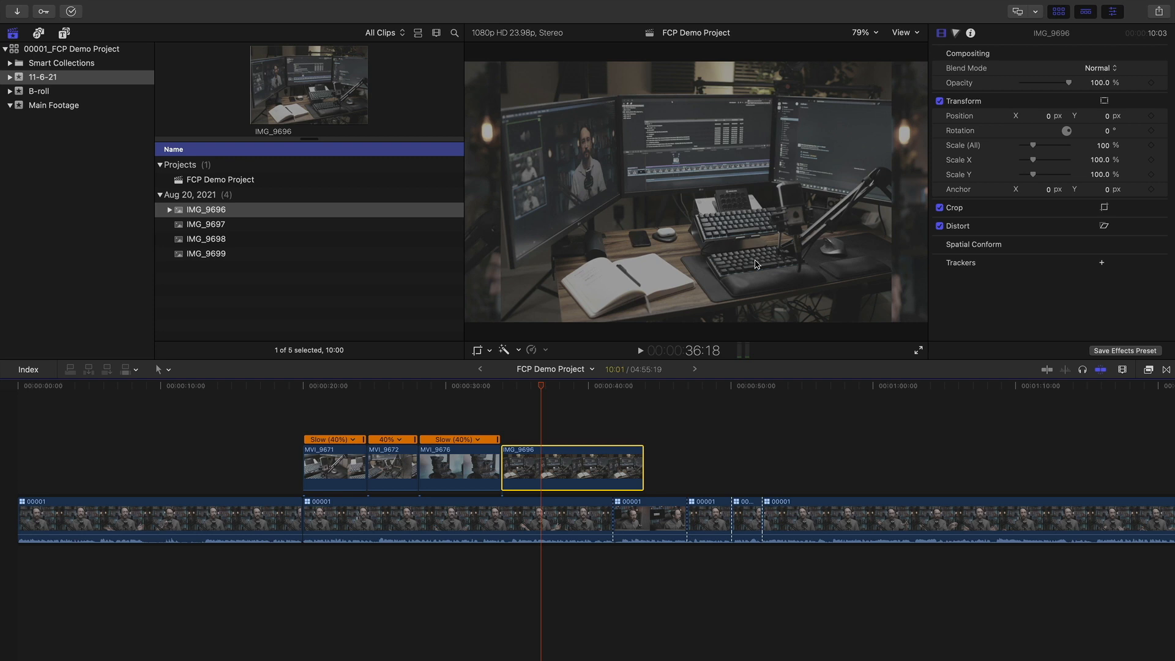
pyautogui.moveTo(541, 387); pyautogui.dragTo(642, 384)
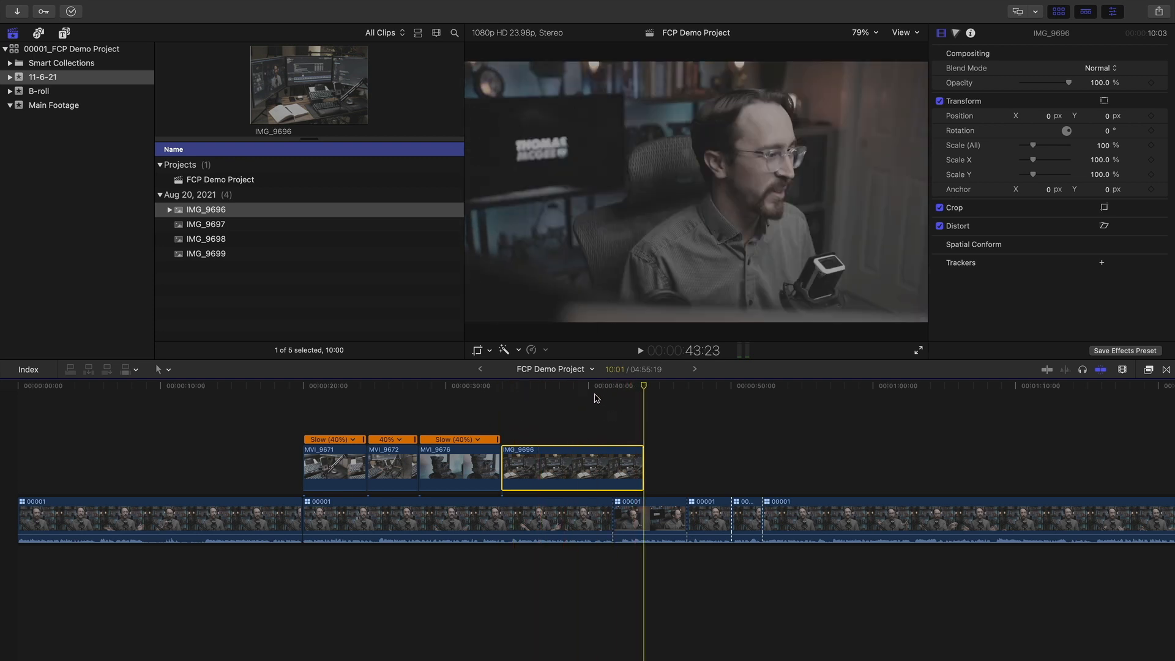
pyautogui.click(554, 386)
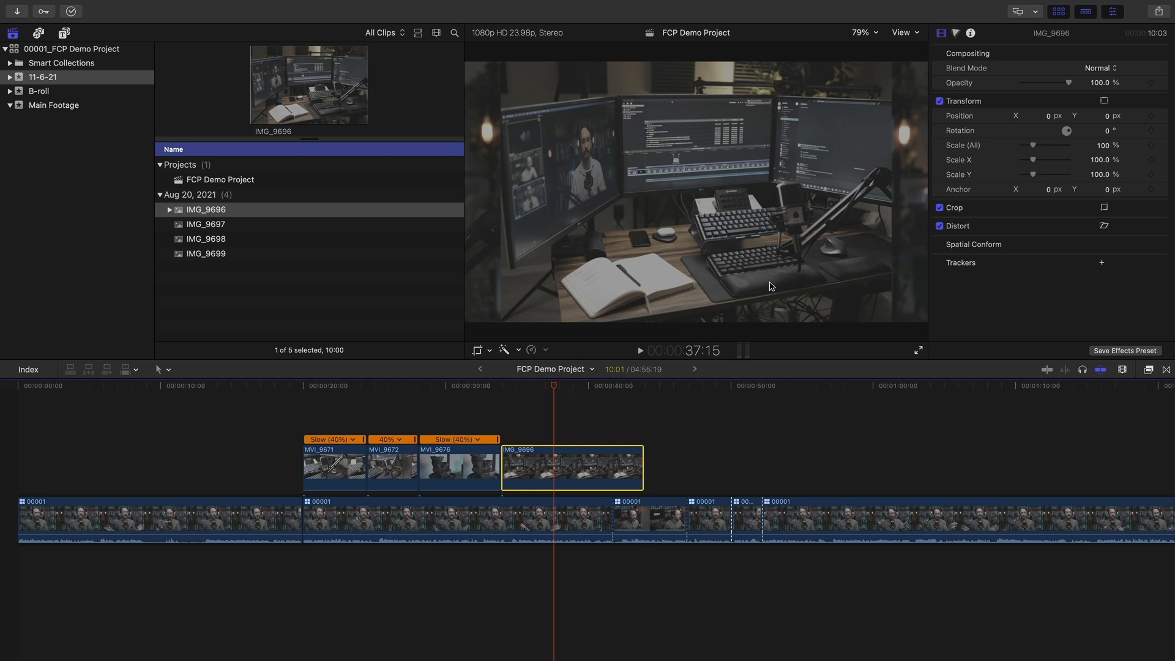
pyautogui.click(555, 389)
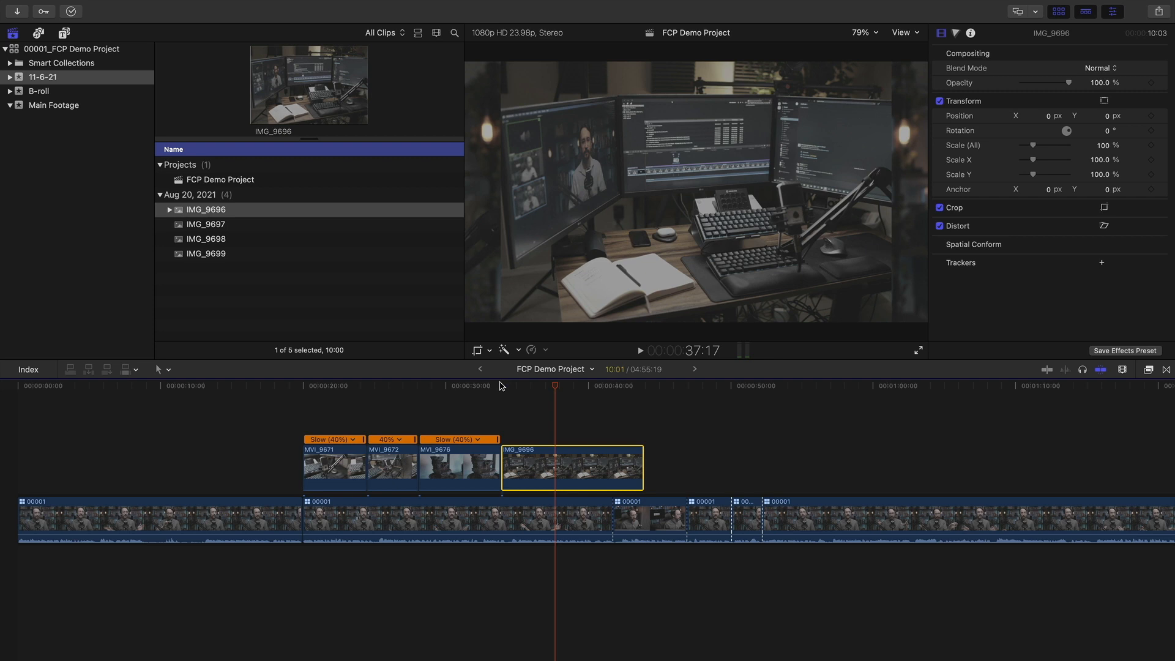
pyautogui.moveTo(498, 390); pyautogui.dragTo(642, 419)
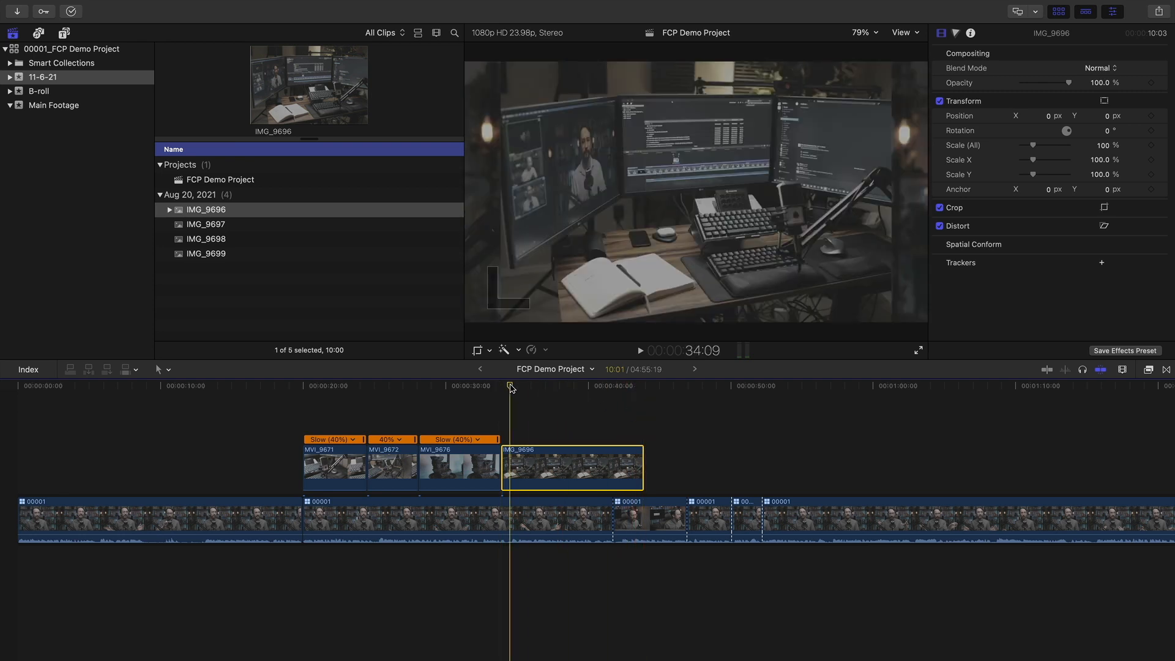
pyautogui.click(610, 392)
pyautogui.click(645, 391)
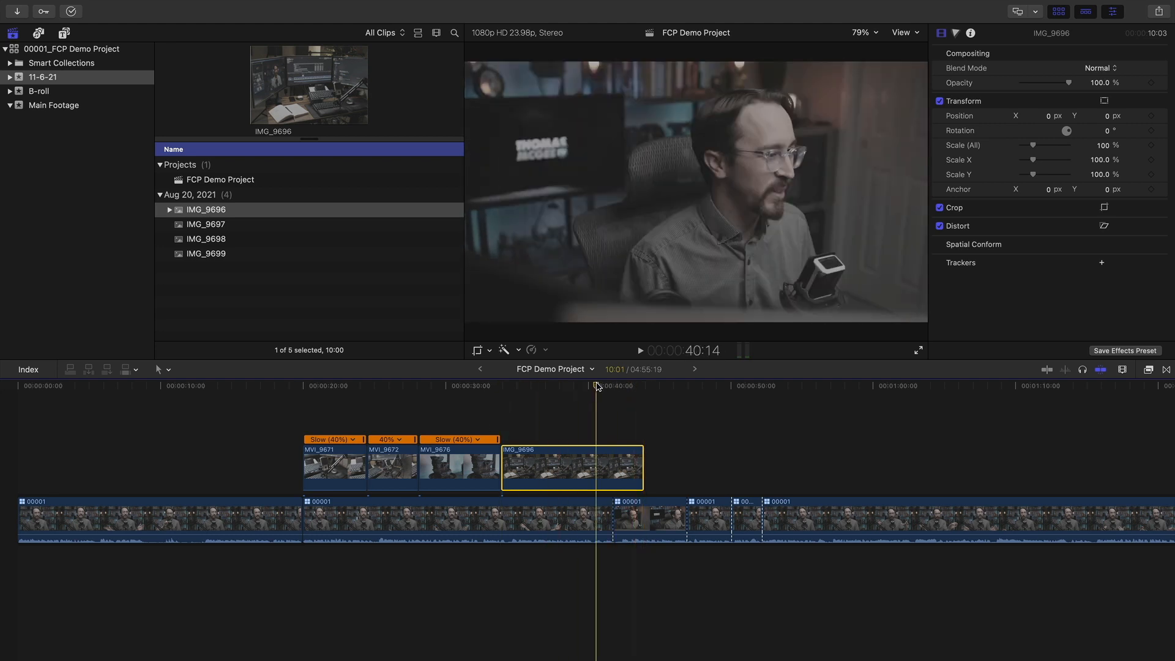
pyautogui.click(573, 387)
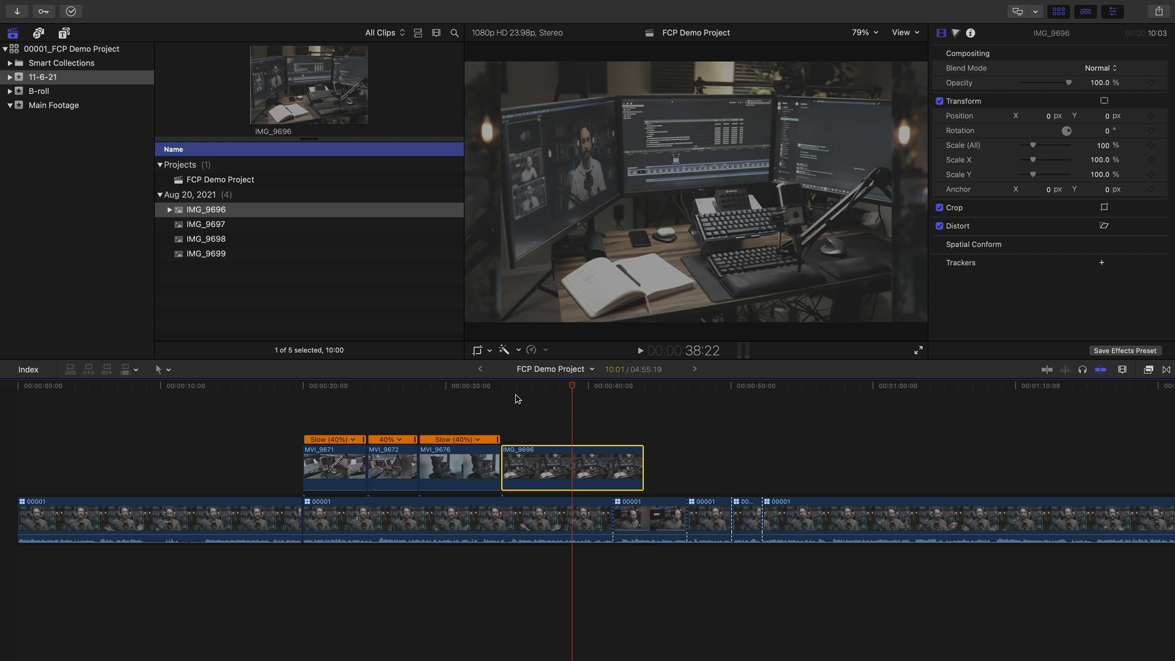
pyautogui.click(481, 353)
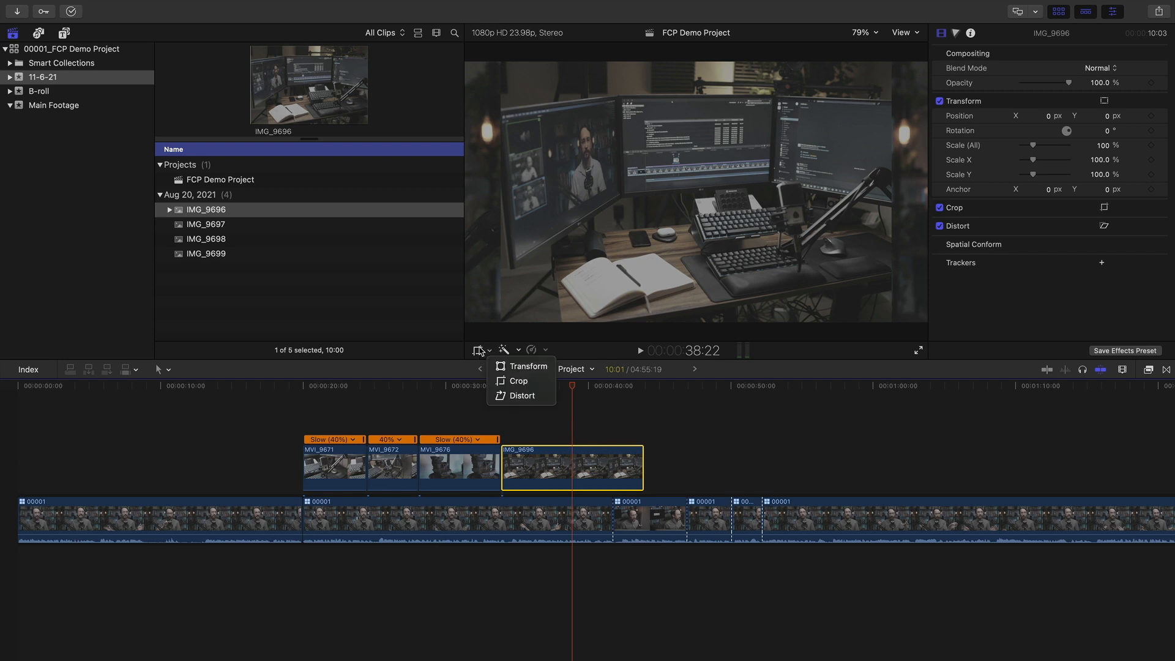
# Shrink the desk photo with the on-screen Transform controls, then reset it to 100%
pyautogui.click(525, 366)
pyautogui.moveTo(500, 321); pyautogui.dragTo(587, 265)
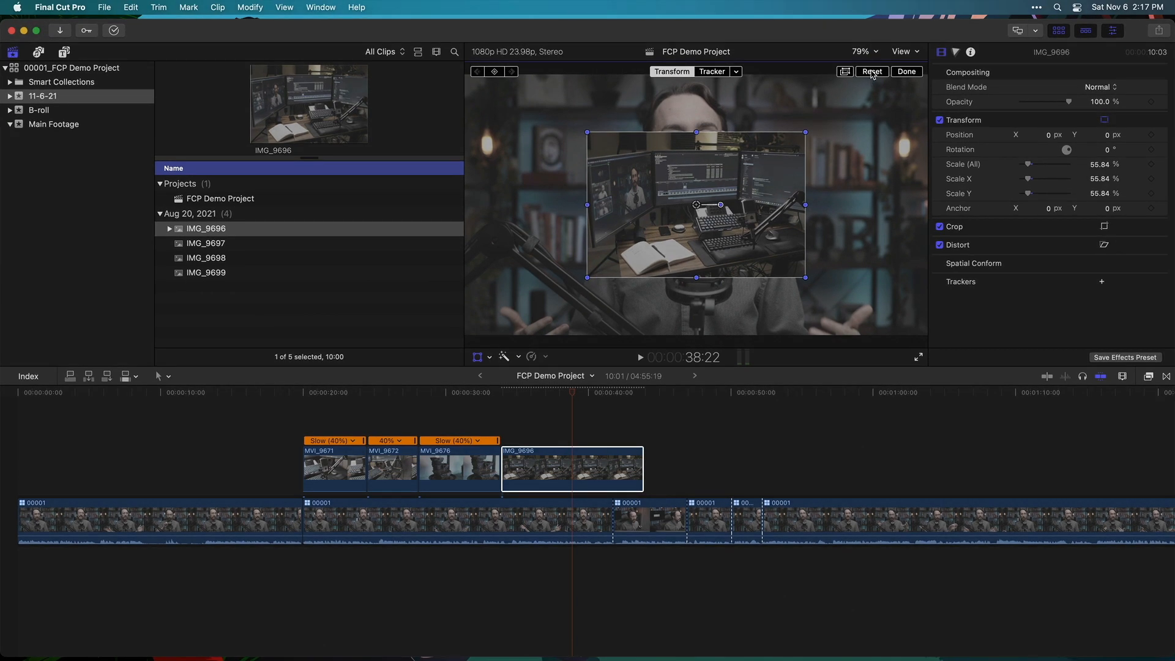
pyautogui.click(872, 72)
pyautogui.click(534, 424)
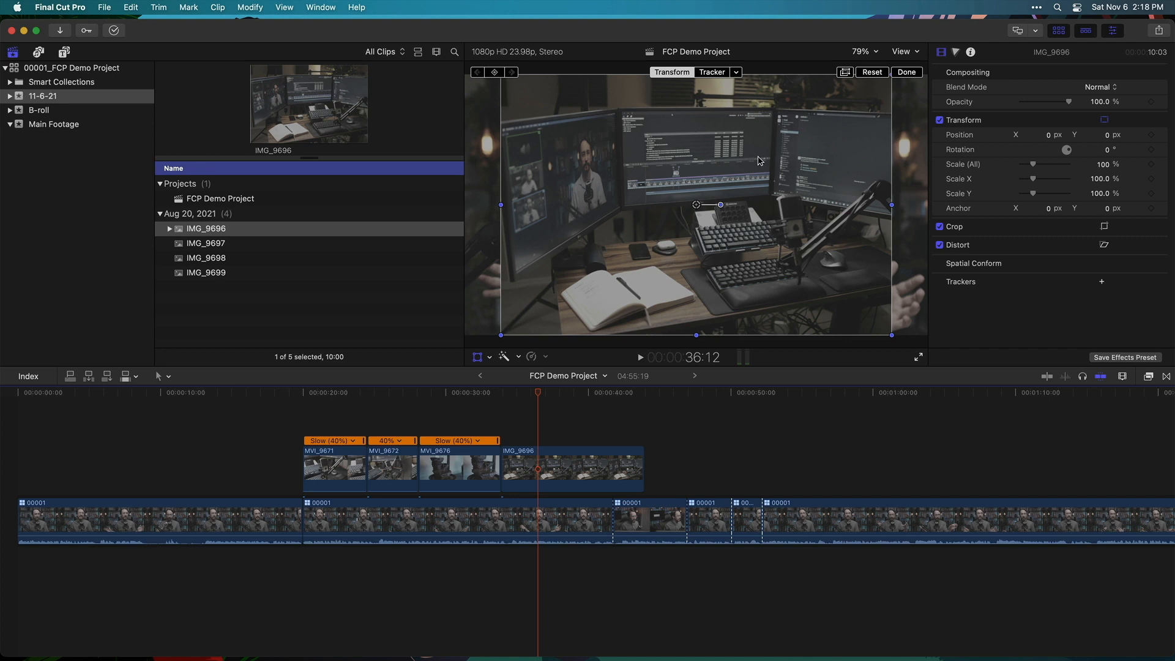
pyautogui.moveTo(538, 394); pyautogui.dragTo(509, 390)
# Crop the desk photo to fill the whole frame and scrub to check the result
pyautogui.click(489, 357)
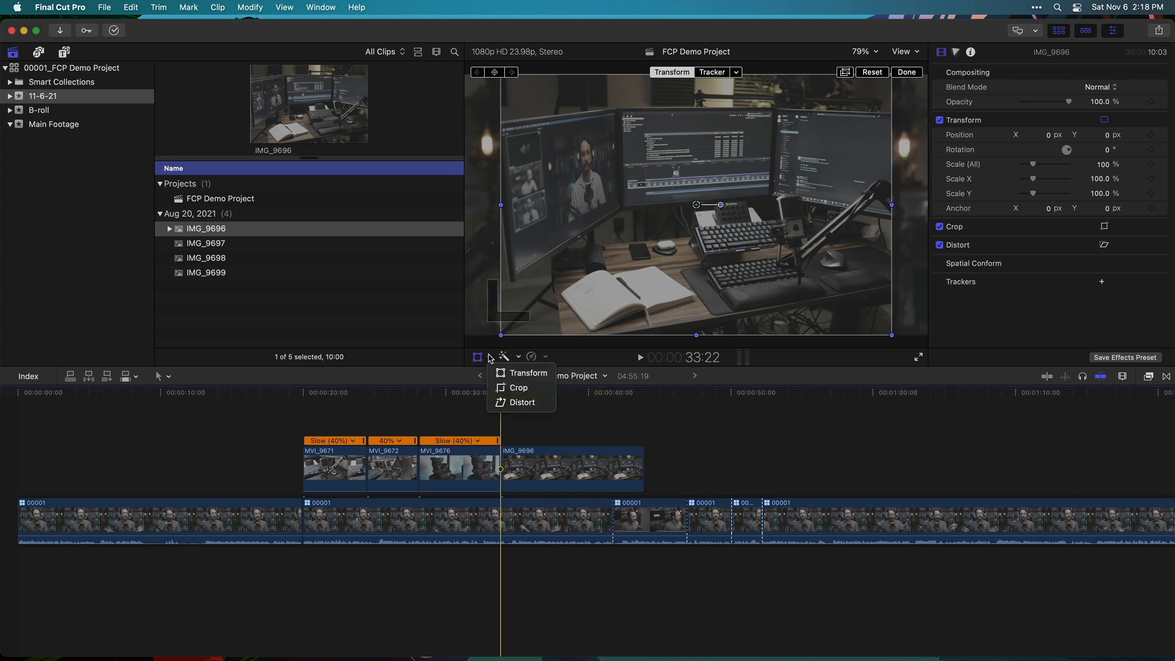
pyautogui.click(519, 388)
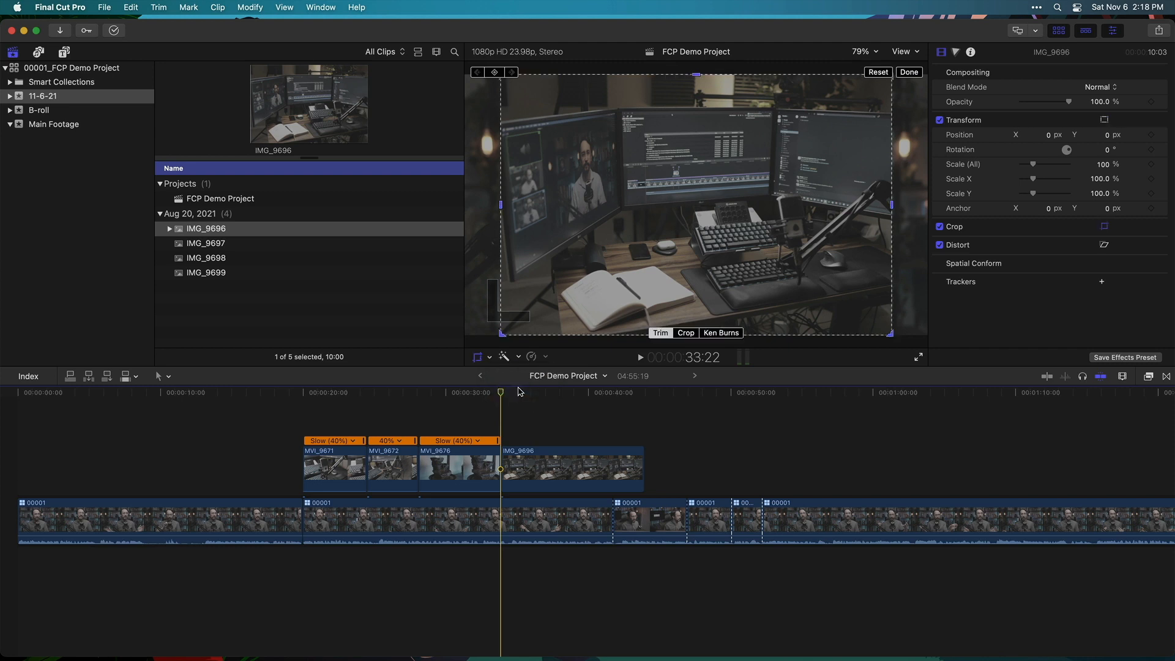
pyautogui.click(687, 333)
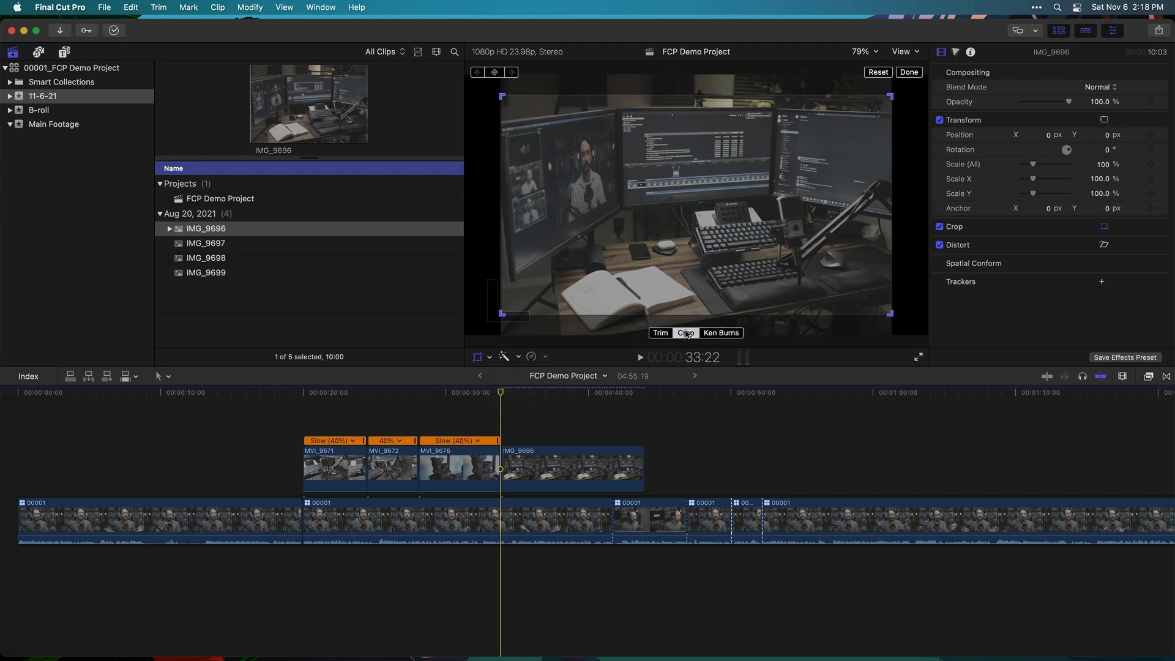
pyautogui.click(914, 72)
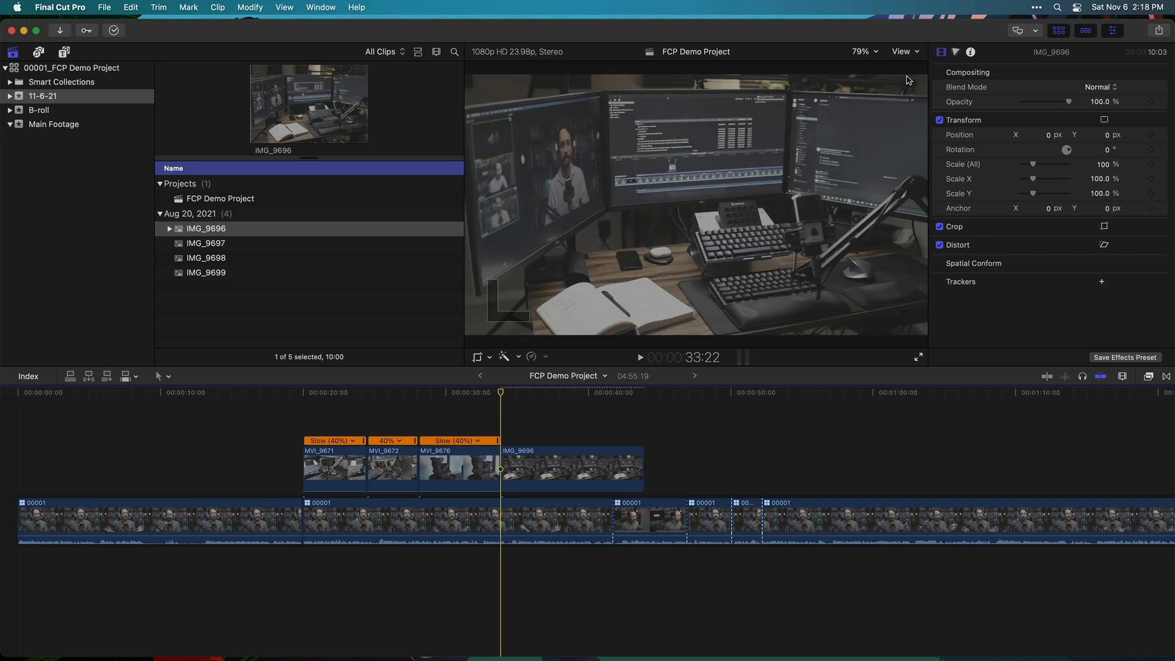
pyautogui.moveTo(484, 395); pyautogui.dragTo(588, 391)
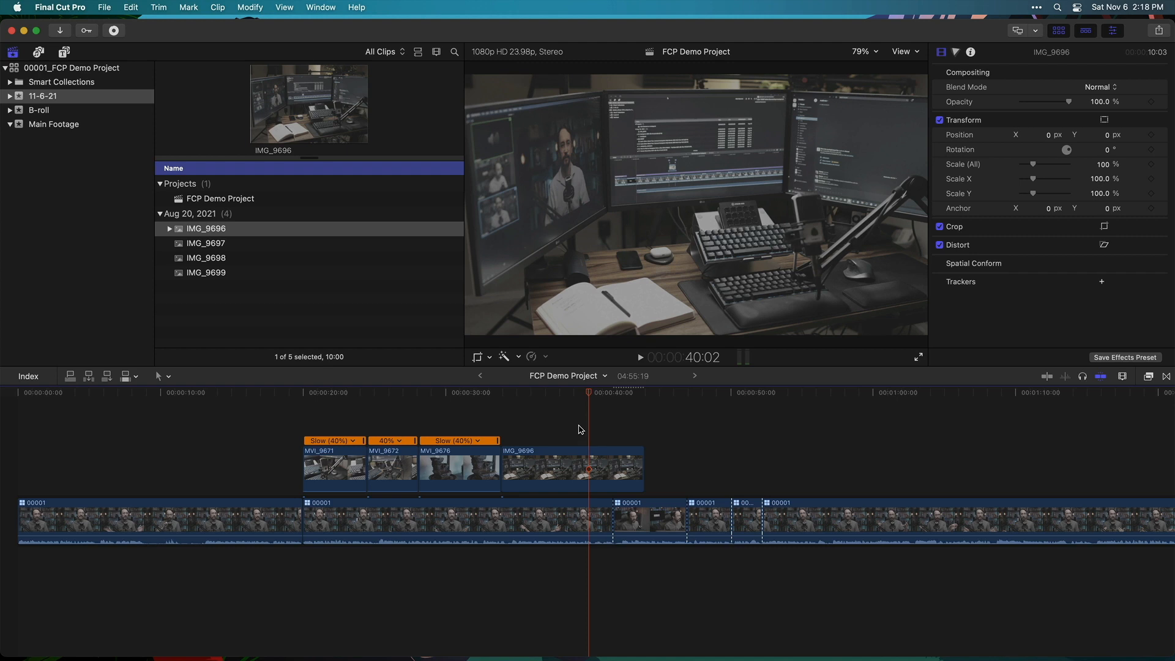
pyautogui.moveTo(558, 392)
pyautogui.mouseDown()
pyautogui.moveTo(504, 393)
pyautogui.moveTo(636, 399)
pyautogui.moveTo(565, 392)
pyautogui.mouseUp()
pyautogui.click(562, 470)
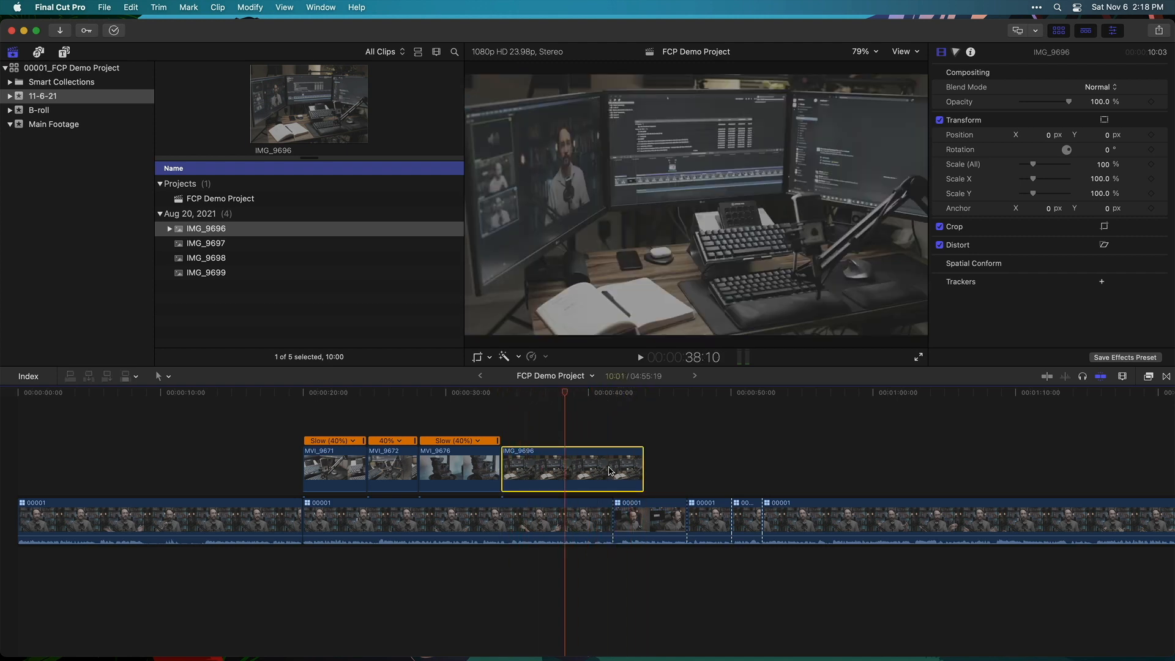
# Switch the desk photo to a Ken Burns crop and preview the default move
pyautogui.click(490, 357)
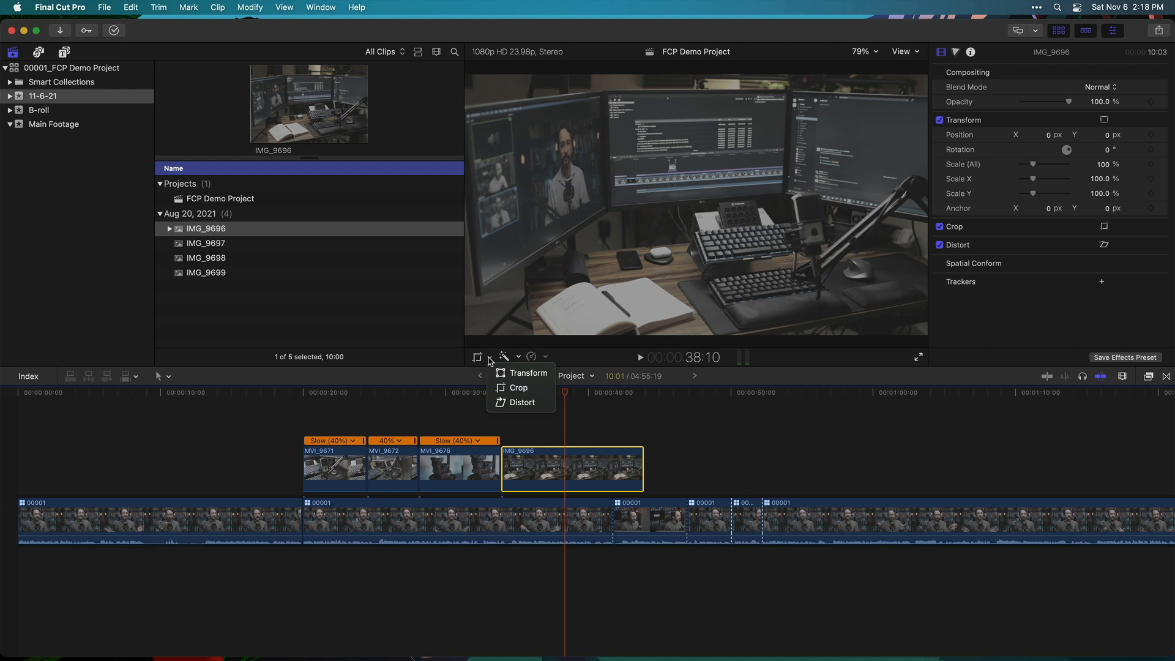
pyautogui.click(520, 388)
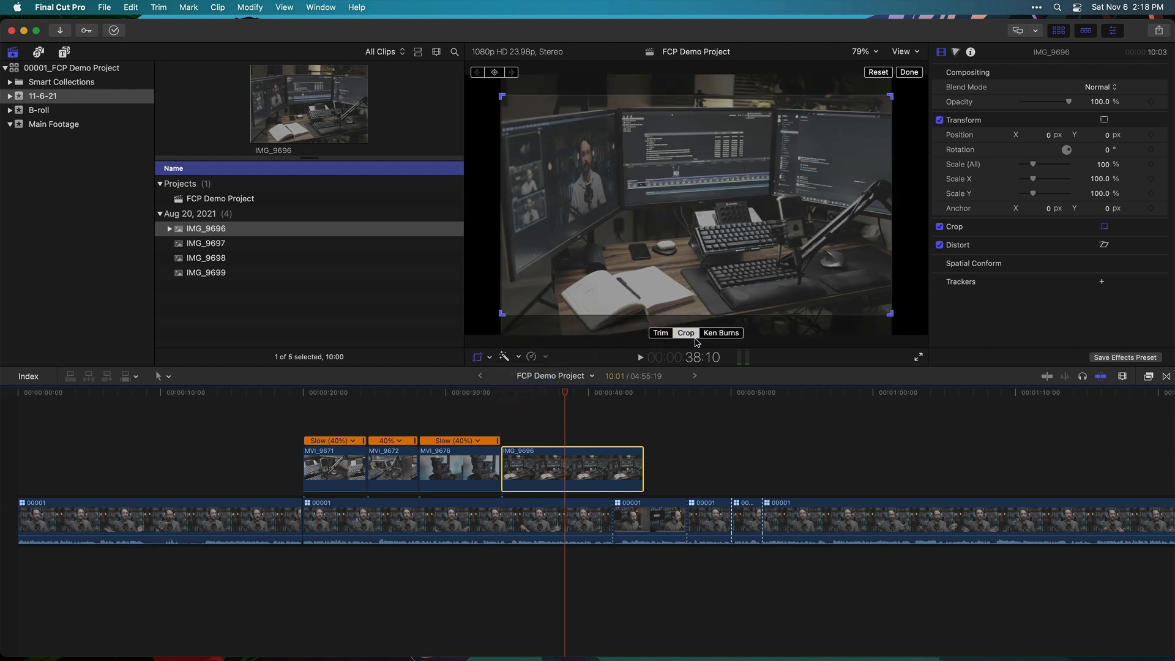
pyautogui.click(727, 335)
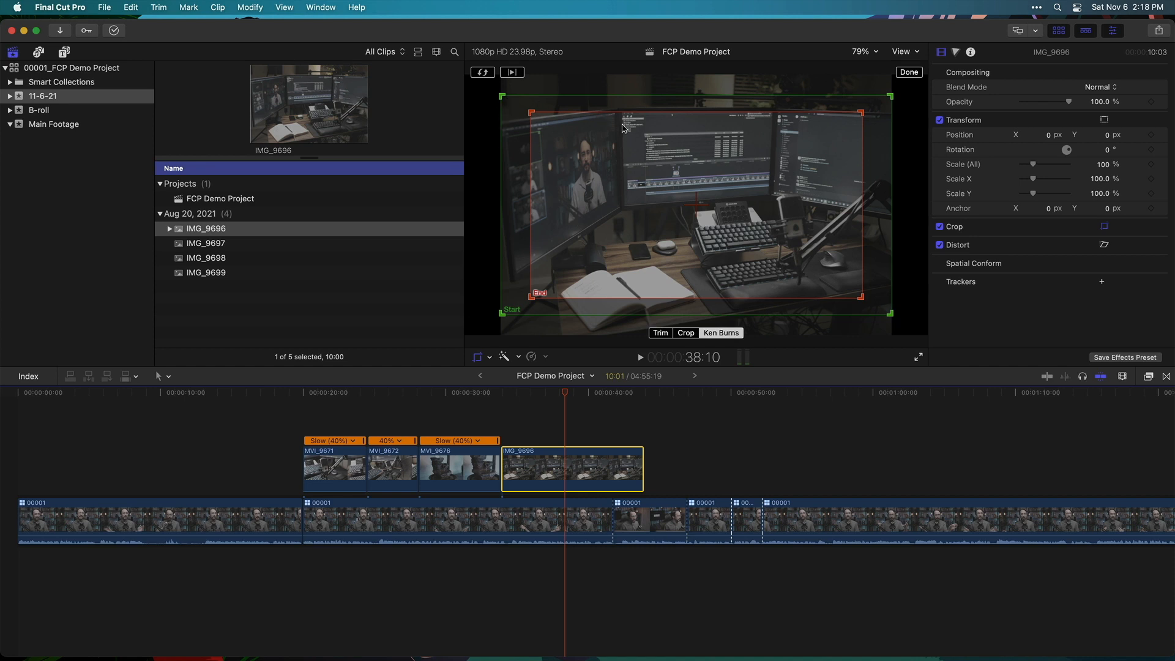
pyautogui.click(503, 389)
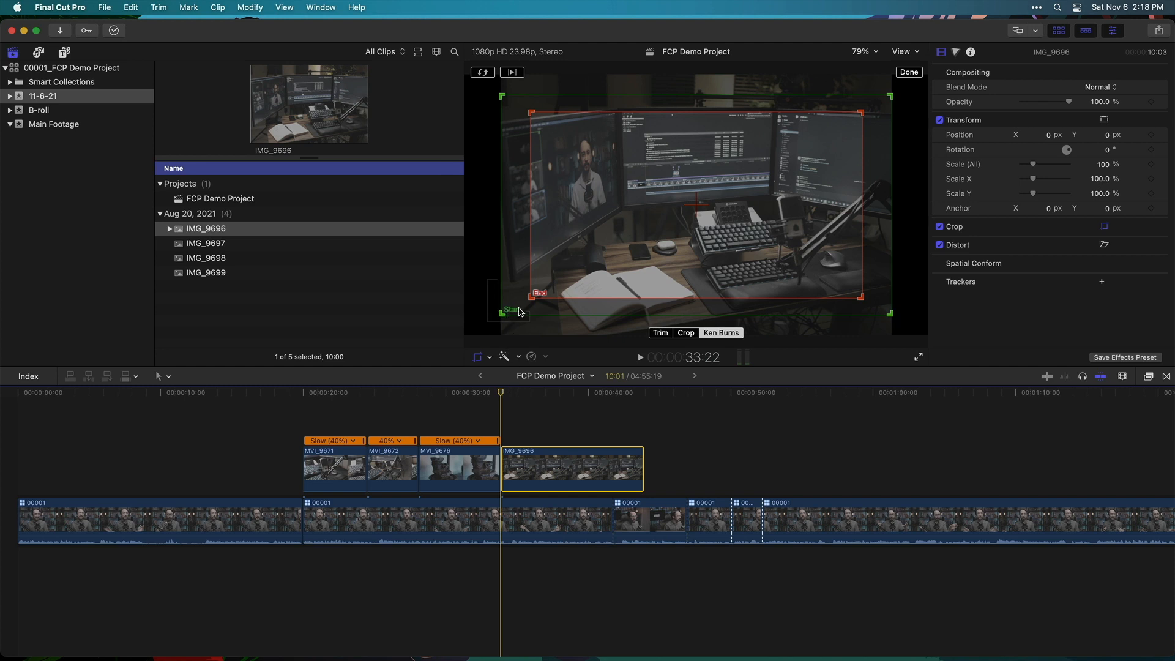
pyautogui.moveTo(504, 395); pyautogui.dragTo(642, 404)
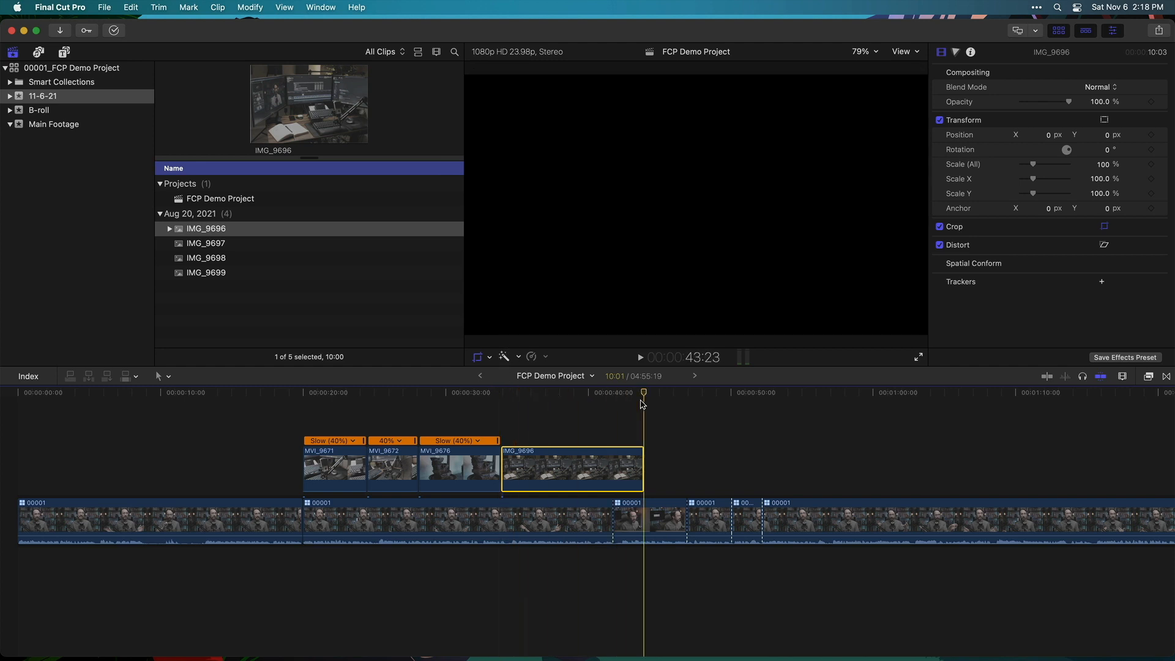
pyautogui.click(636, 394)
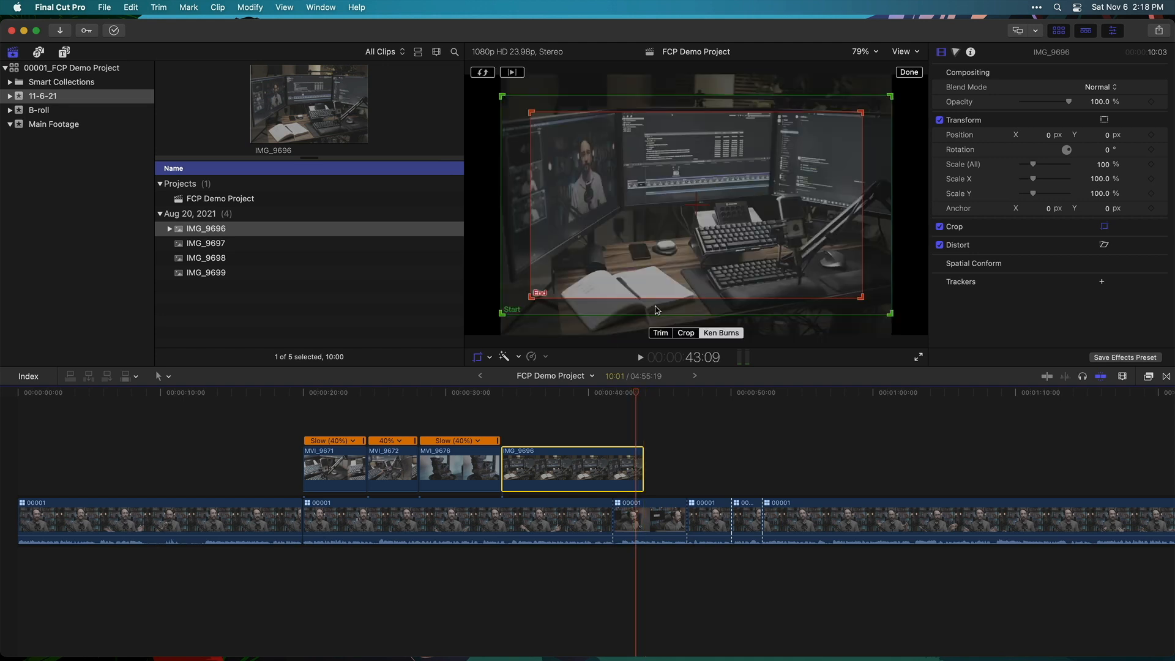
pyautogui.click(490, 398)
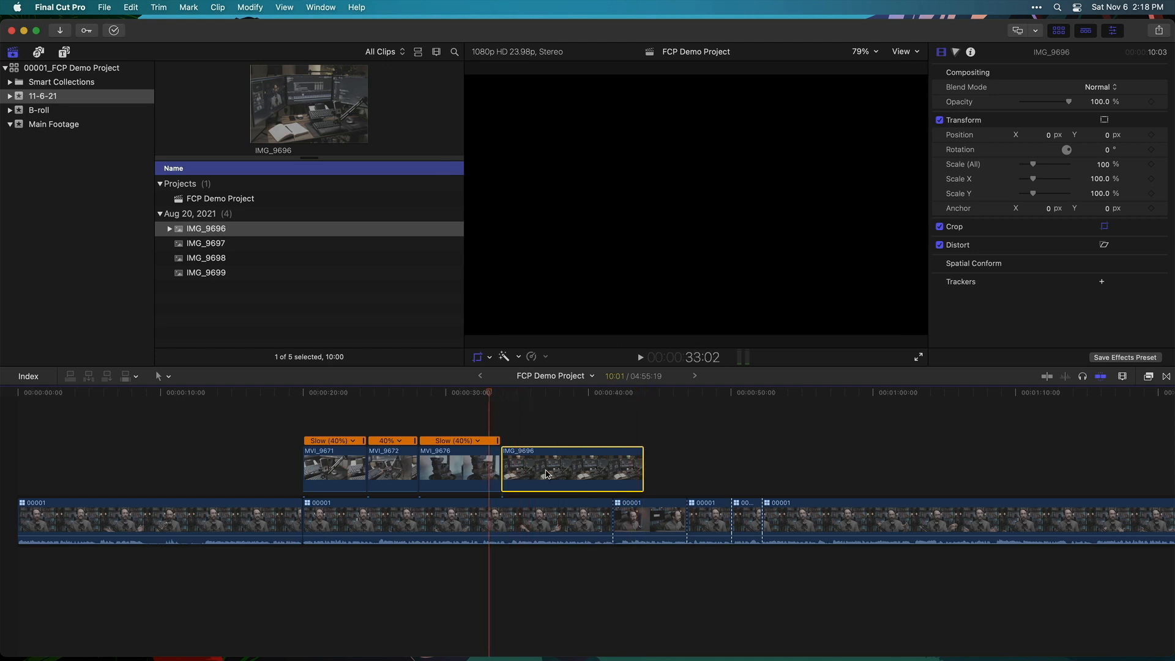
pyautogui.press('space')
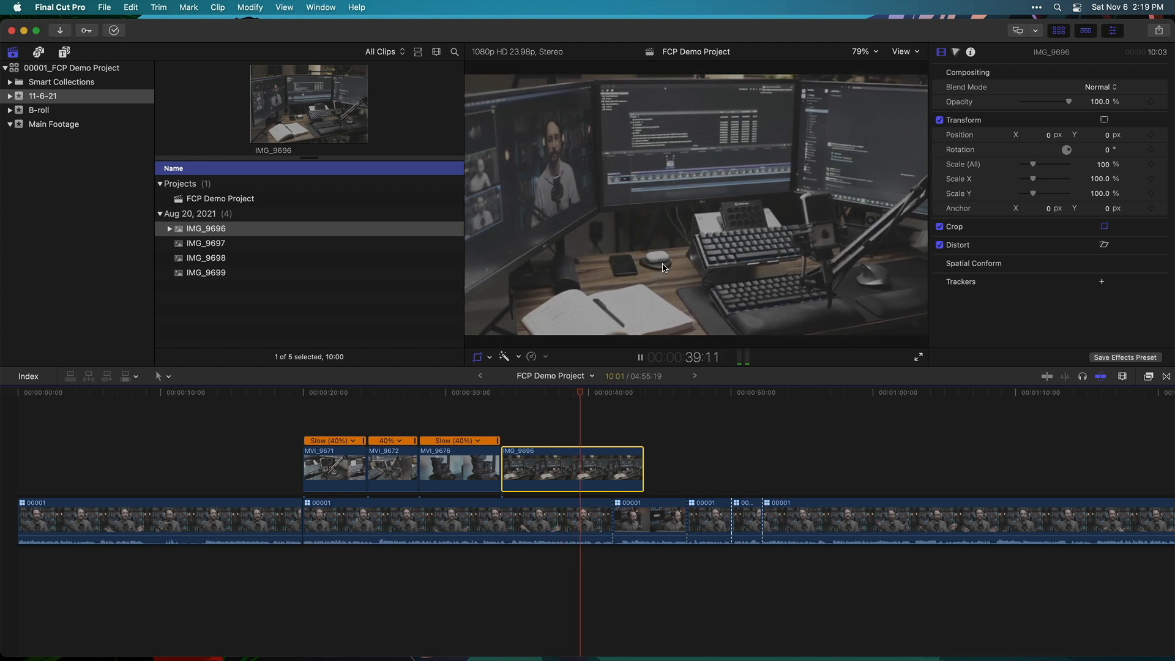
pyautogui.hotkey('shift', 'c')
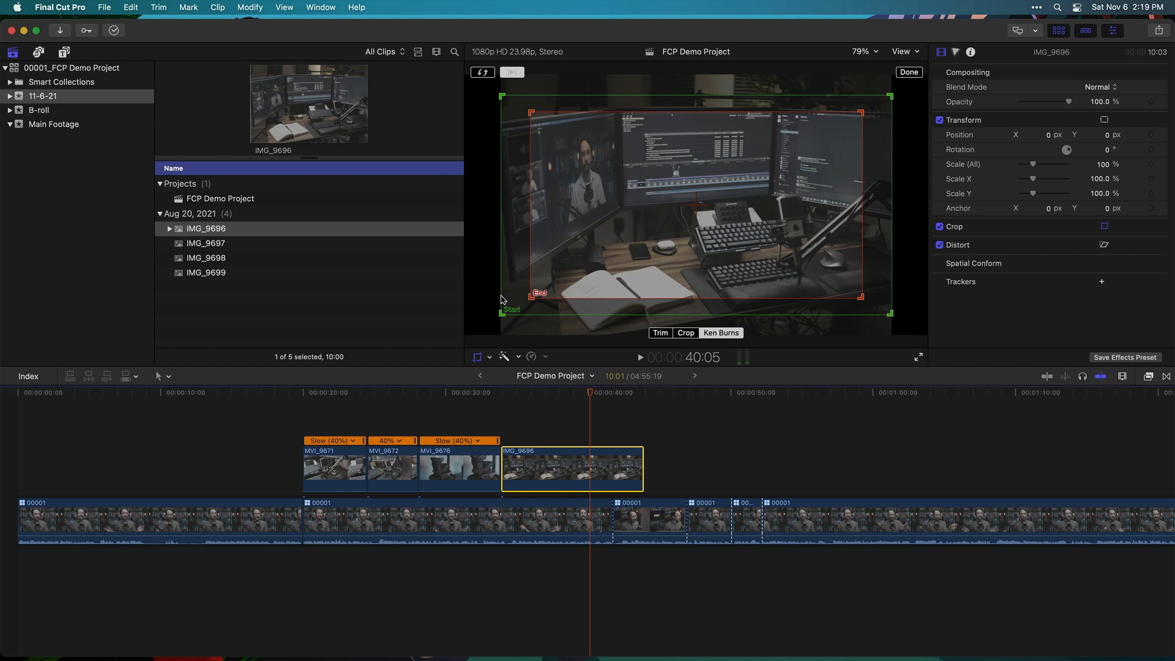
# Frame the Ken Burns start wider on the left and the end on the keyboards and right monitor, then play back
pyautogui.moveTo(502, 315); pyautogui.dragTo(590, 266)
pyautogui.moveTo(783, 173); pyautogui.dragTo(696, 196)
pyautogui.moveTo(862, 112); pyautogui.dragTo(789, 152)
pyautogui.moveTo(729, 196); pyautogui.dragTo(823, 172)
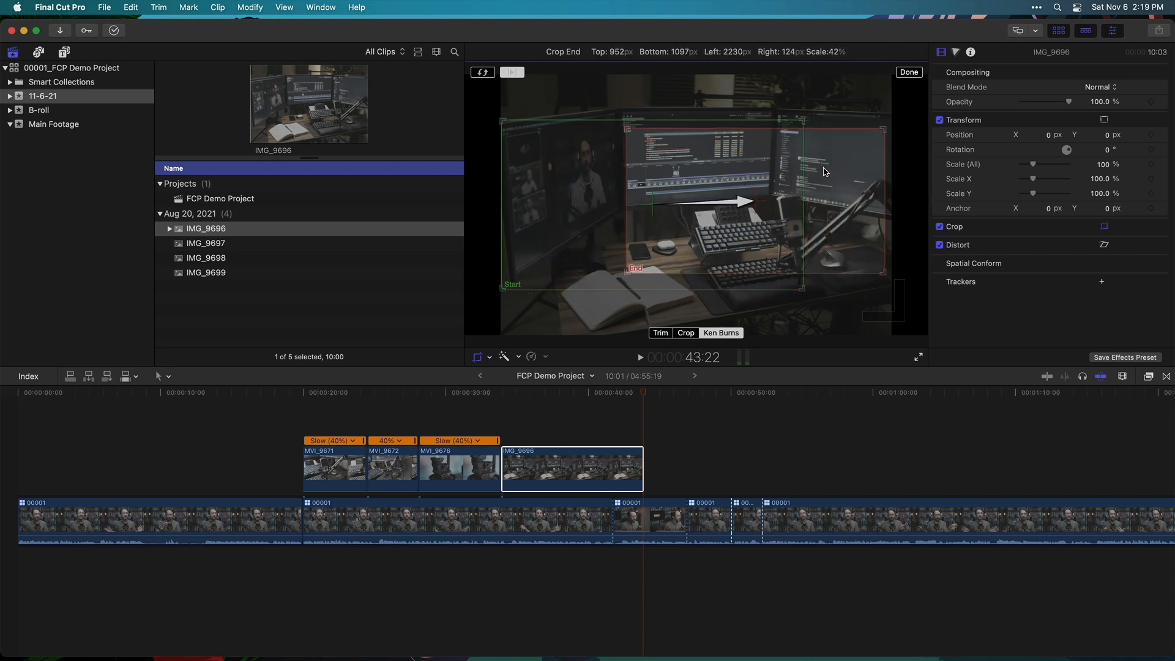
pyautogui.click(909, 72)
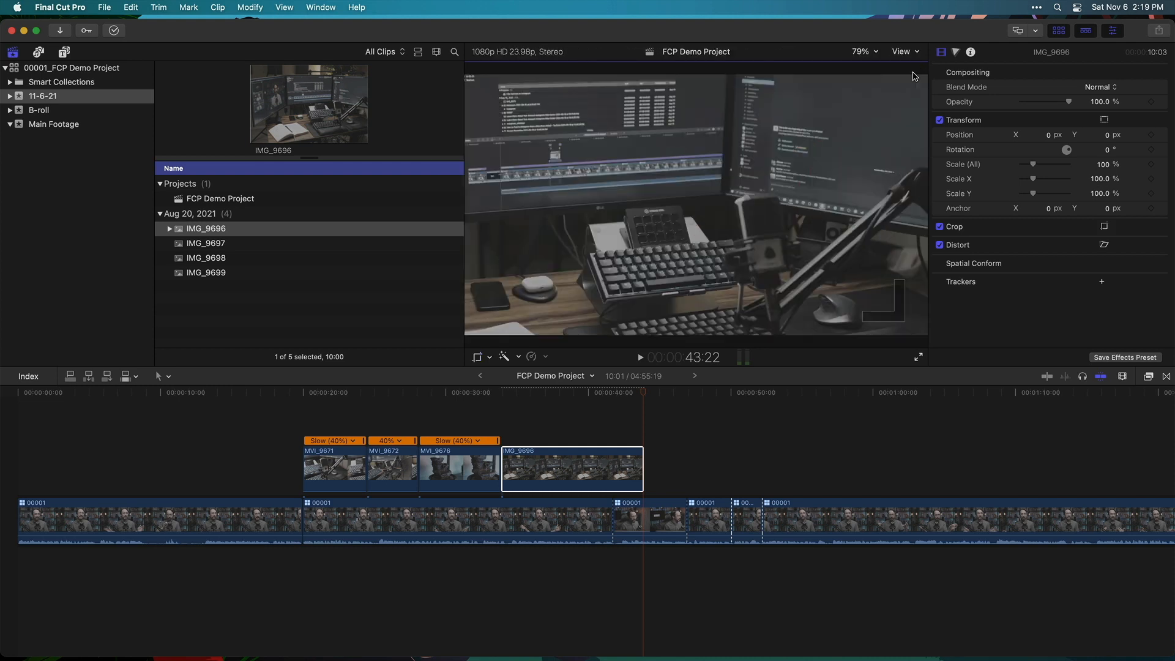
pyautogui.click(500, 392)
pyautogui.press('space')
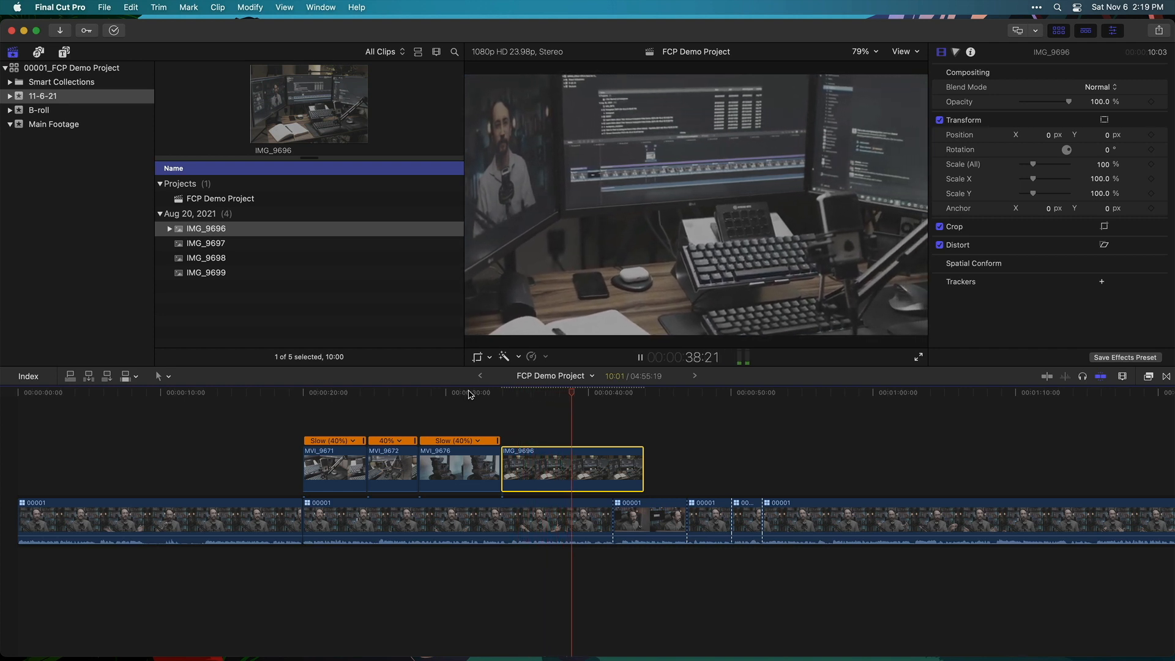
# Reopen the IMG_9696 Ken Burns overlay, set its easing to Linear, finish, and play from 33:10
pyautogui.click(569, 395)
pyautogui.click(490, 357)
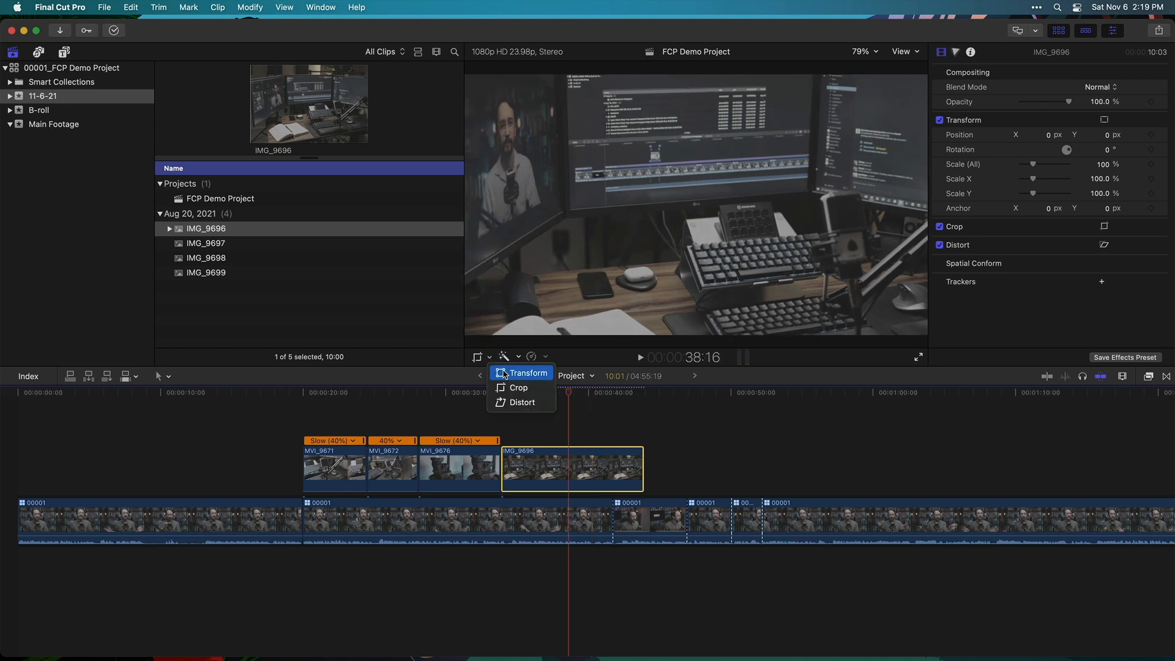
pyautogui.click(519, 388)
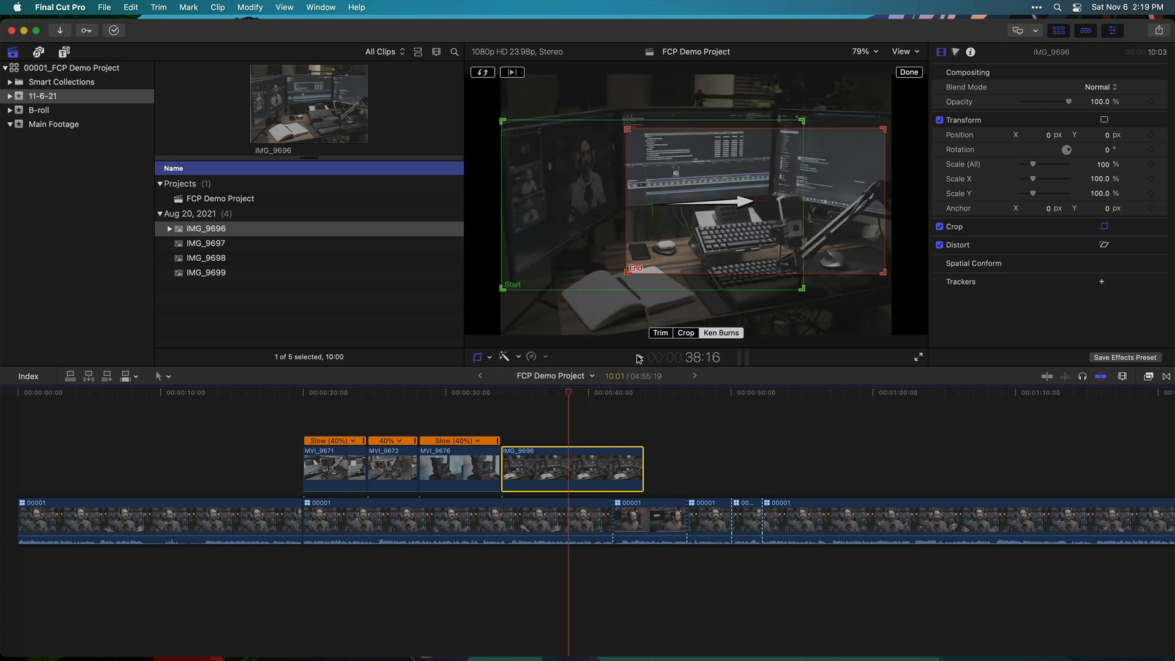
pyautogui.rightClick(719, 236)
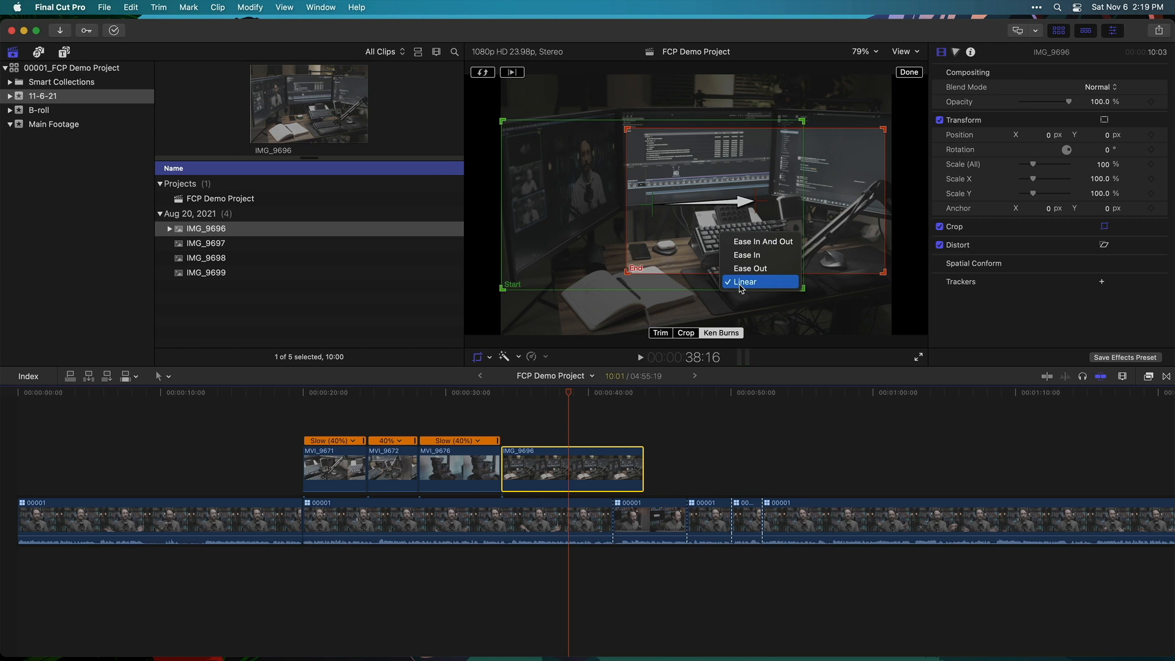
pyautogui.click(747, 255)
pyautogui.rightClick(749, 177)
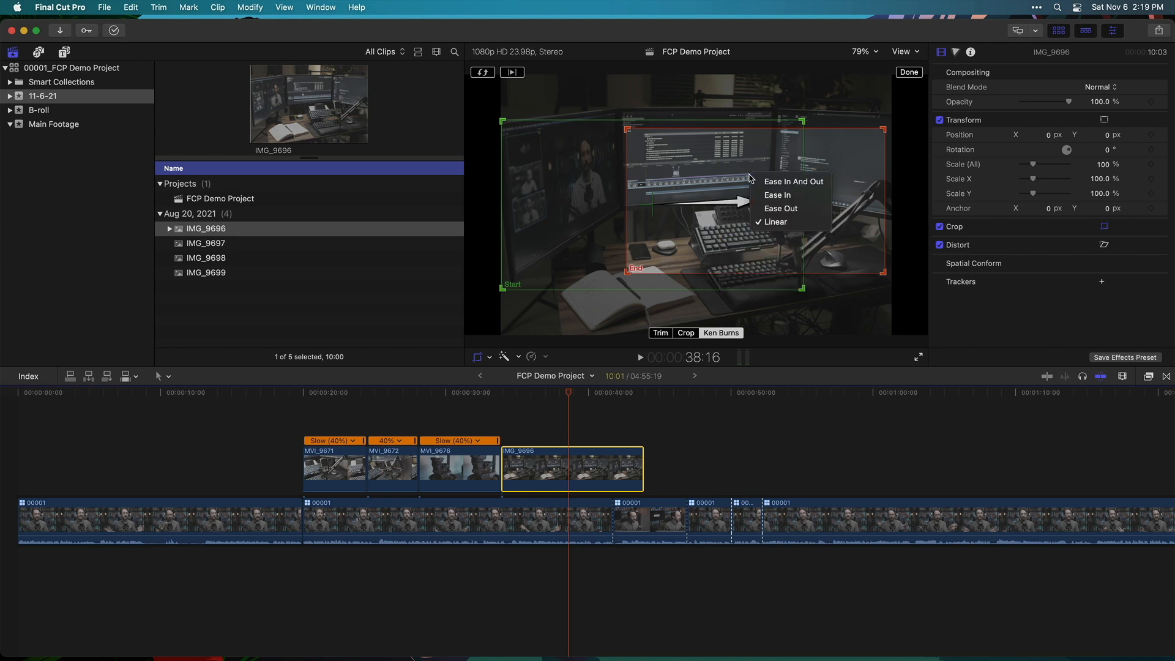
pyautogui.click(780, 226)
pyautogui.rightClick(760, 180)
pyautogui.click(804, 188)
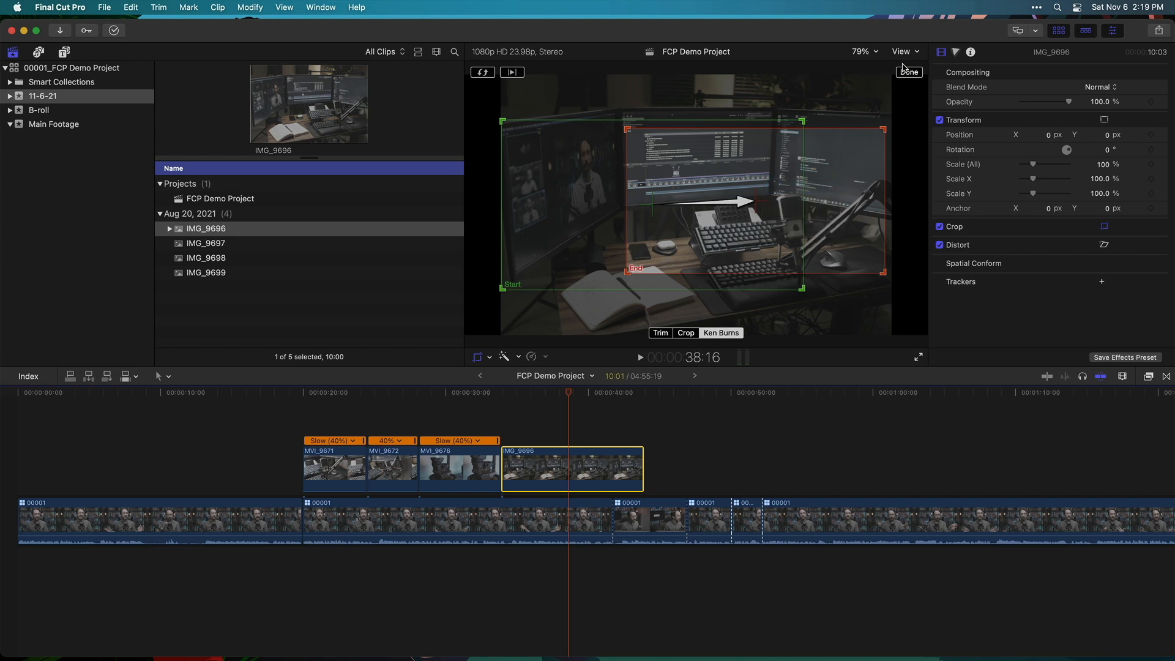
pyautogui.click(909, 72)
pyautogui.click(493, 395)
pyautogui.press('space')
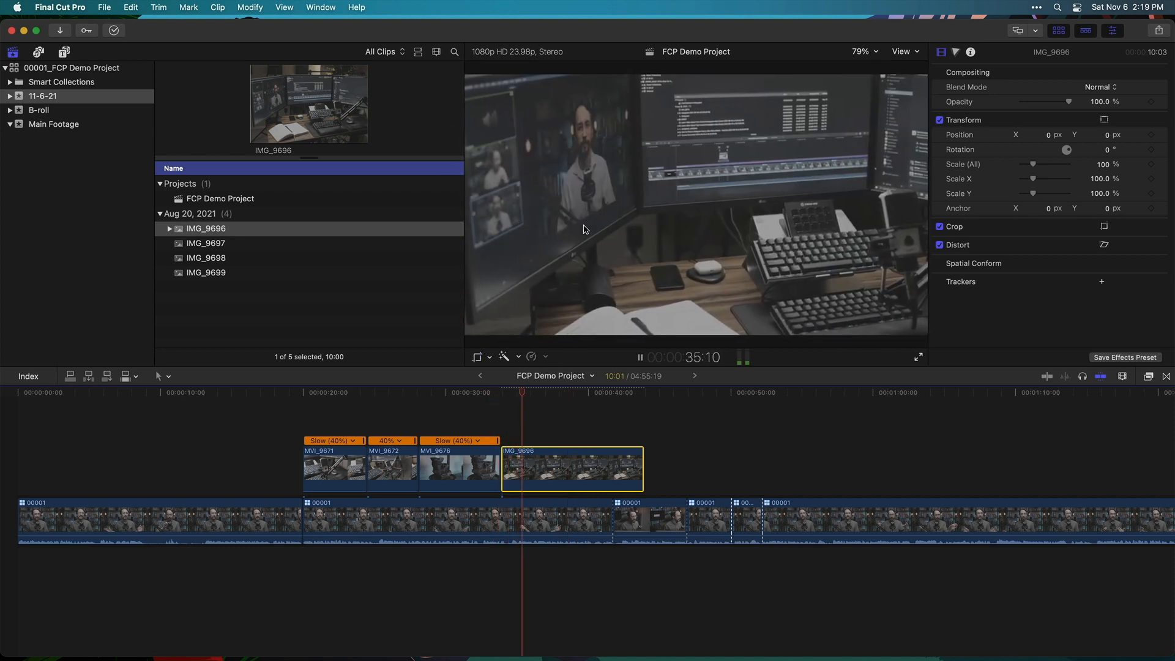
pyautogui.click(615, 395)
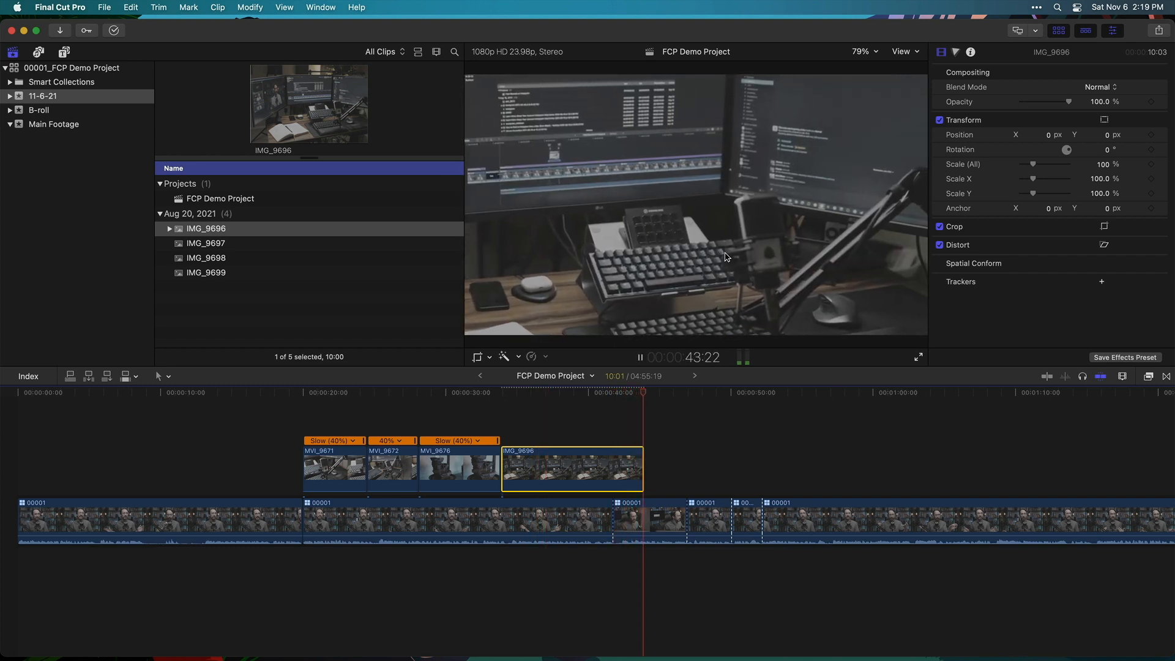
pyautogui.press('space')
pyautogui.click(572, 395)
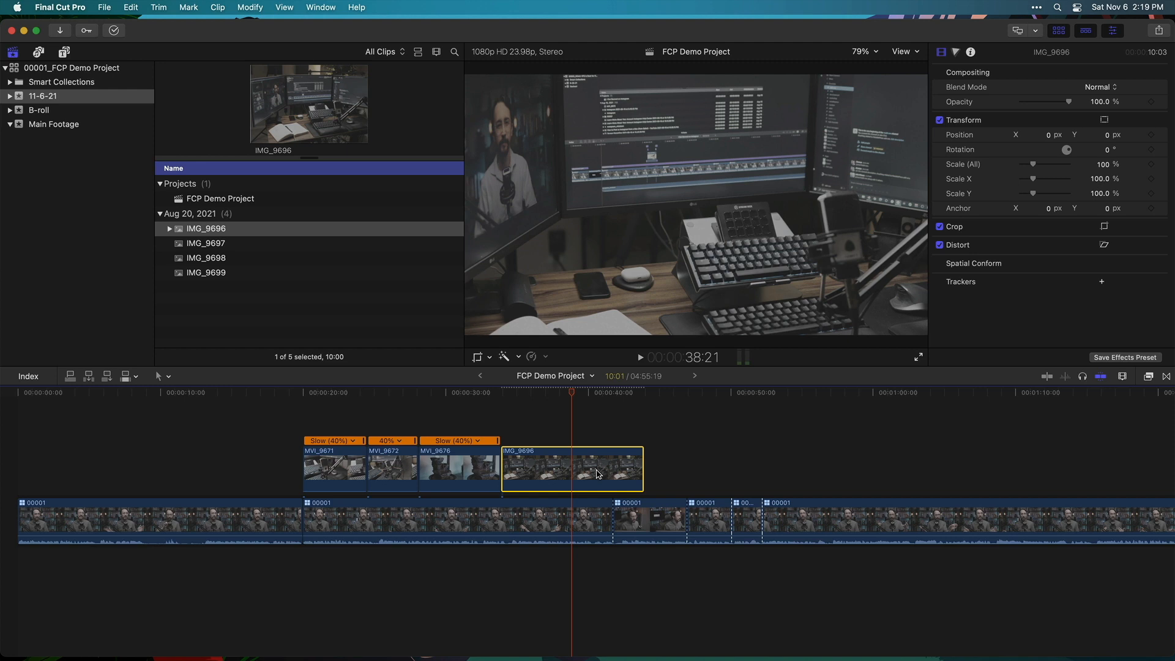
pyautogui.click(478, 356)
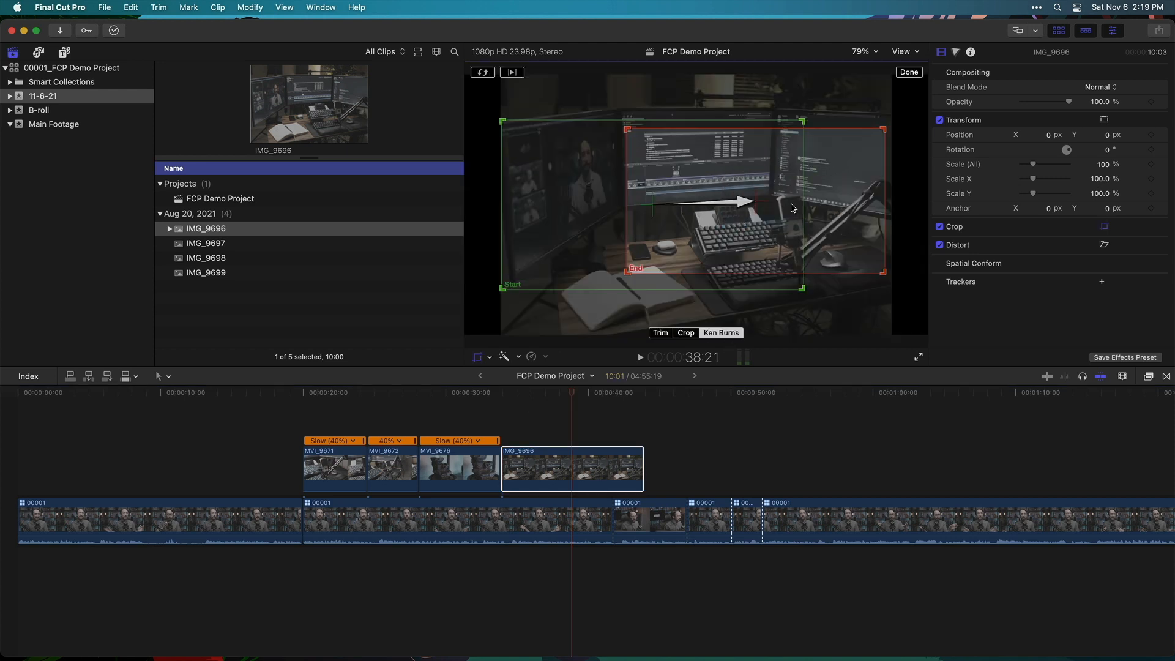
pyautogui.click(908, 73)
pyautogui.click(480, 398)
pyautogui.press('space')
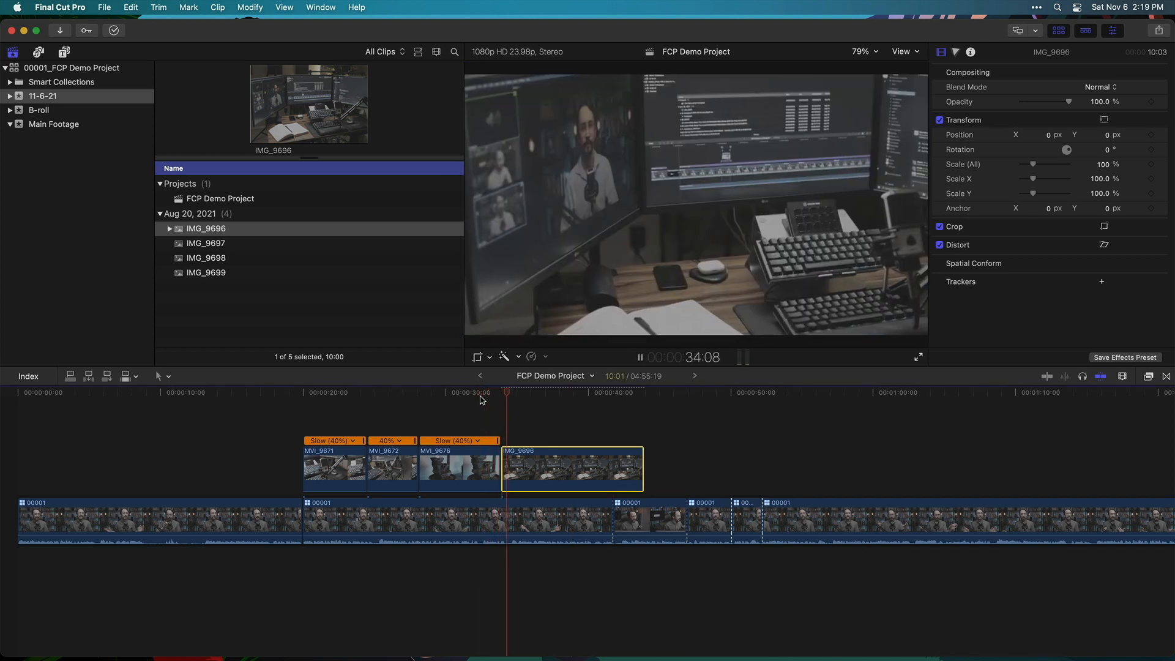
pyautogui.click(613, 394)
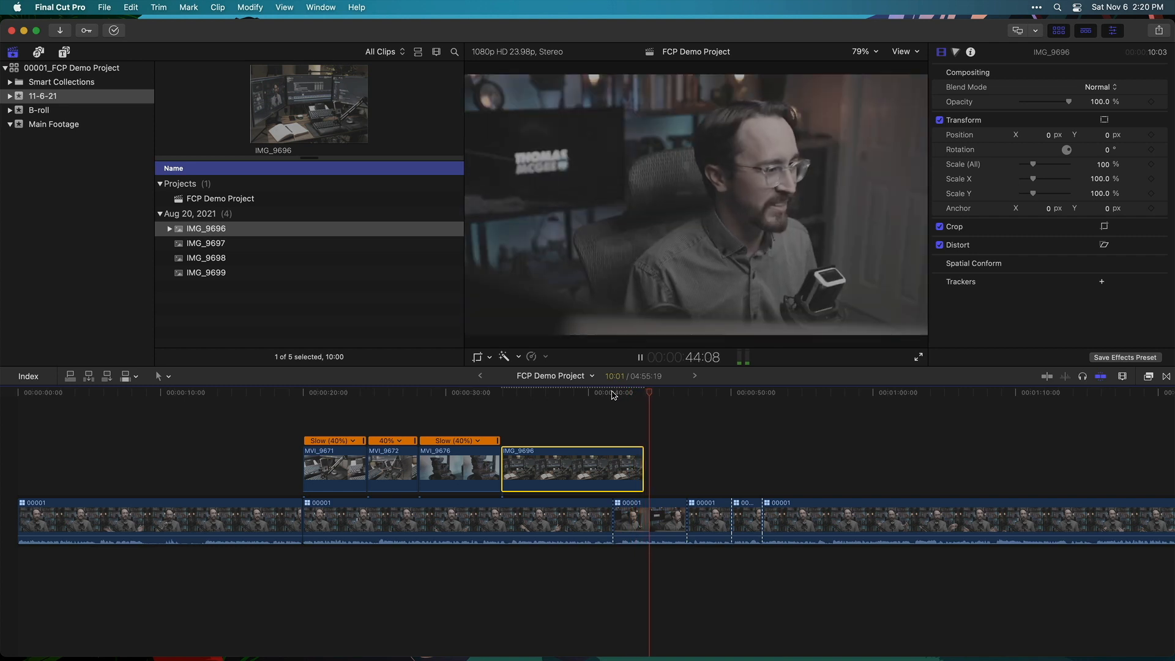
pyautogui.press('space')
pyautogui.moveTo(631, 395); pyautogui.dragTo(365, 401)
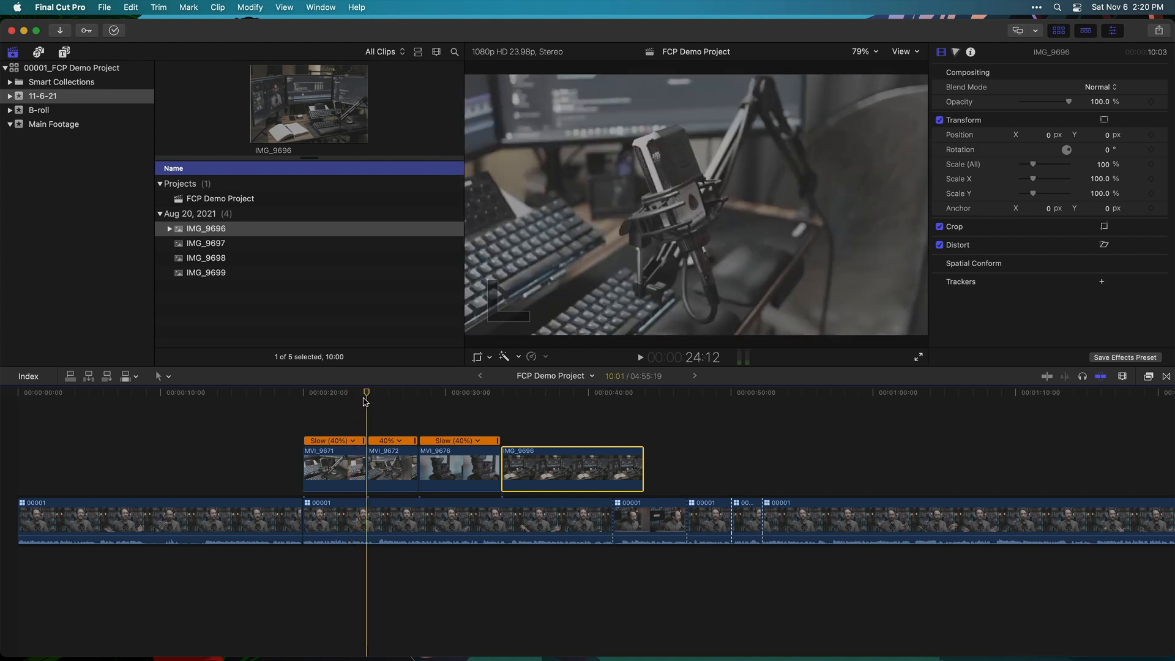
pyautogui.press('space')
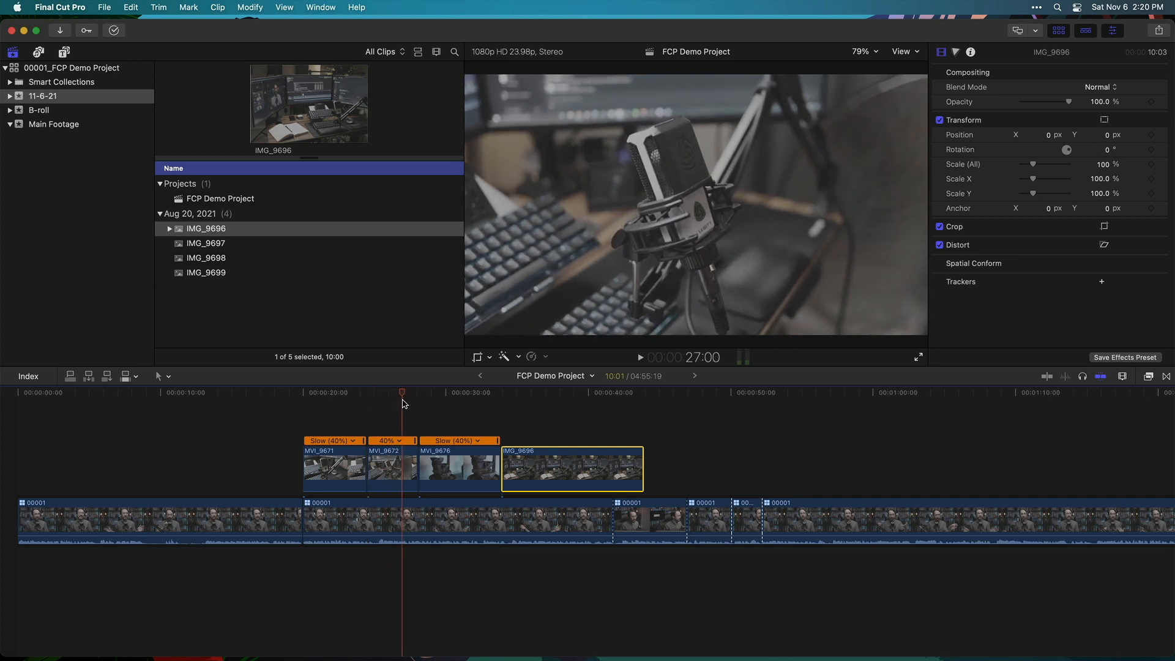
pyautogui.click(344, 404)
pyautogui.moveTo(345, 409); pyautogui.dragTo(500, 406)
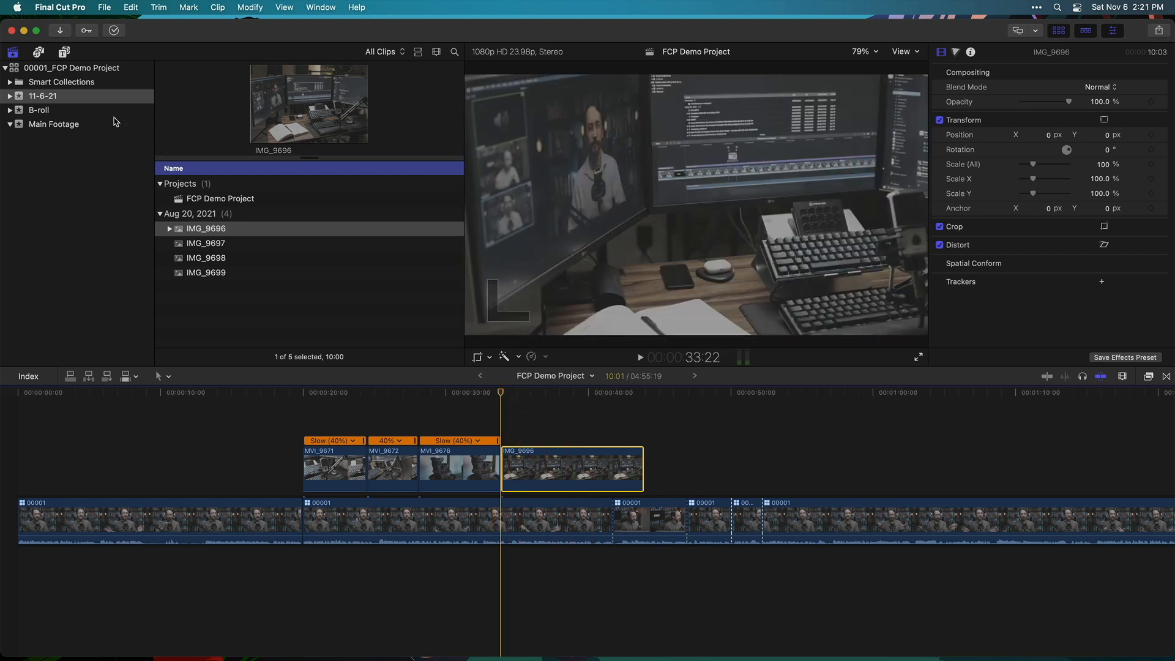
# Go full screen, show the Custom titles category, and preview the Pan Right 2 title
pyautogui.click(36, 31)
pyautogui.click(41, 33)
pyautogui.click(65, 34)
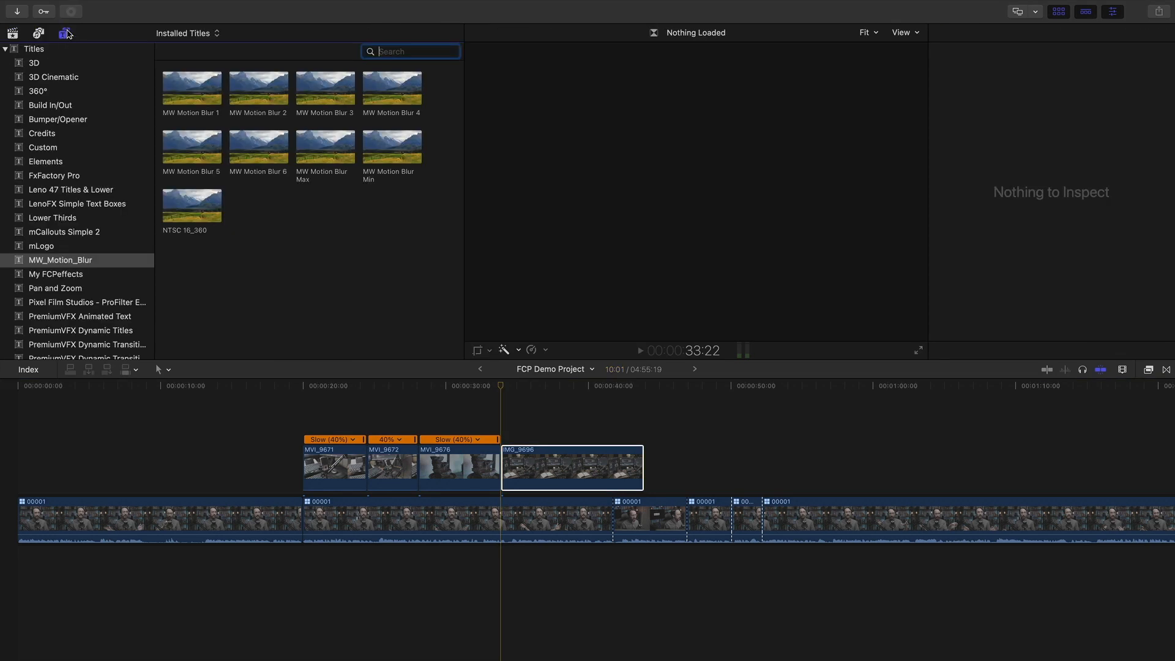
pyautogui.scroll(-5, 62, 58)
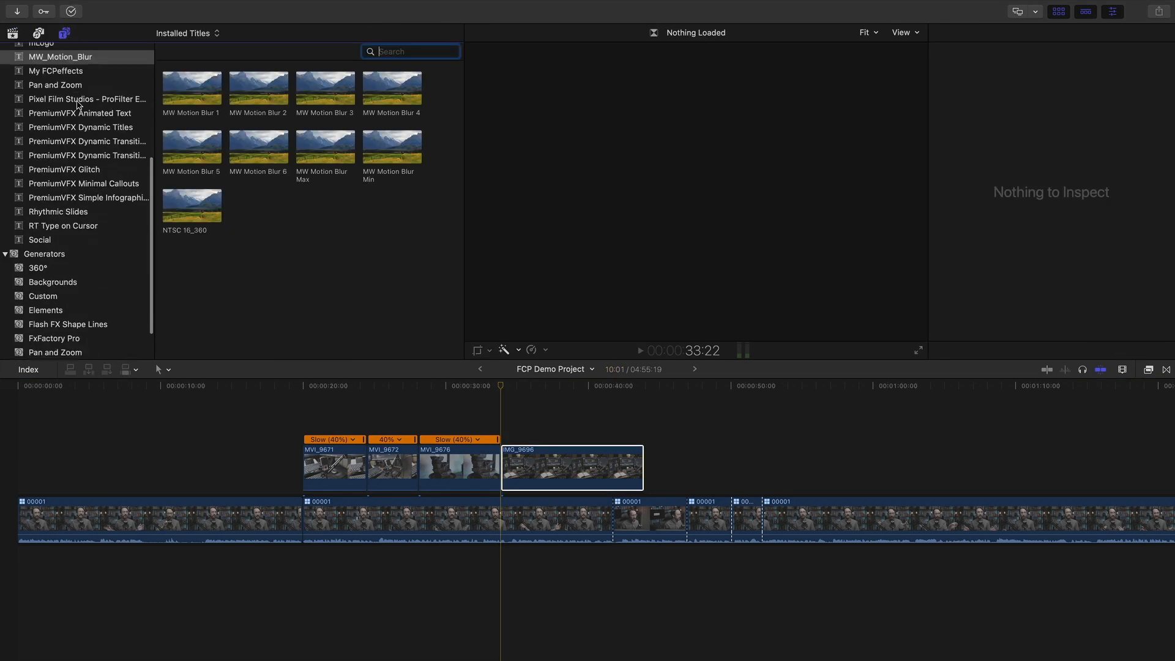
pyautogui.scroll(5, 49, 69)
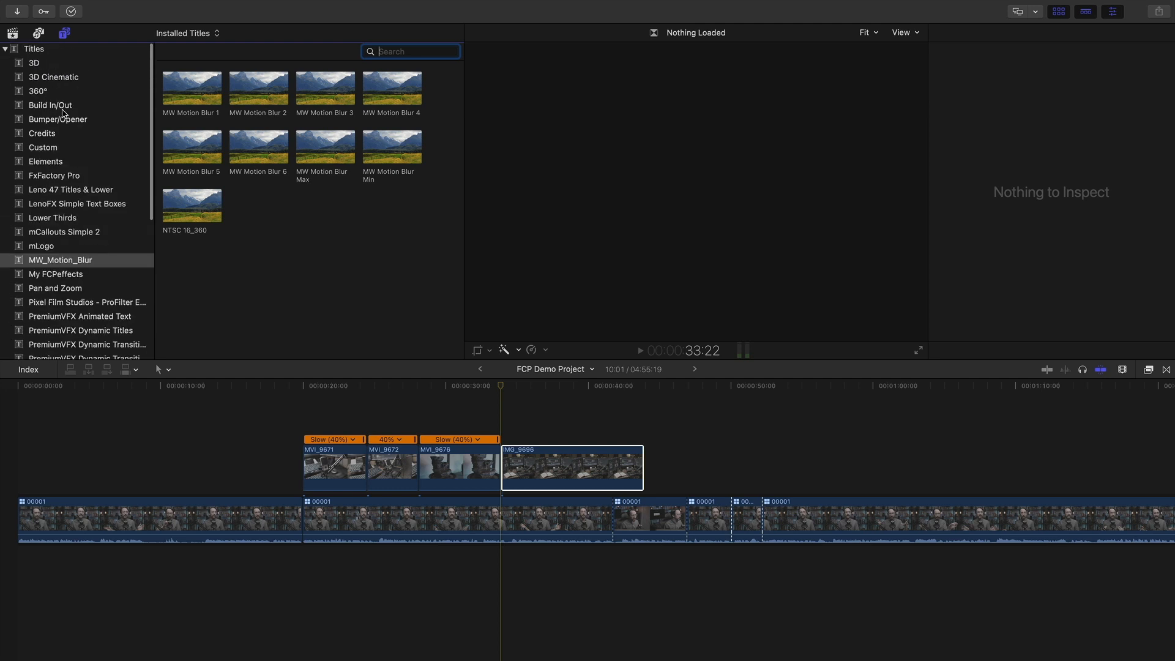
pyautogui.scroll(-5, 60, 92)
pyautogui.scroll(5, 74, 214)
pyautogui.click(79, 148)
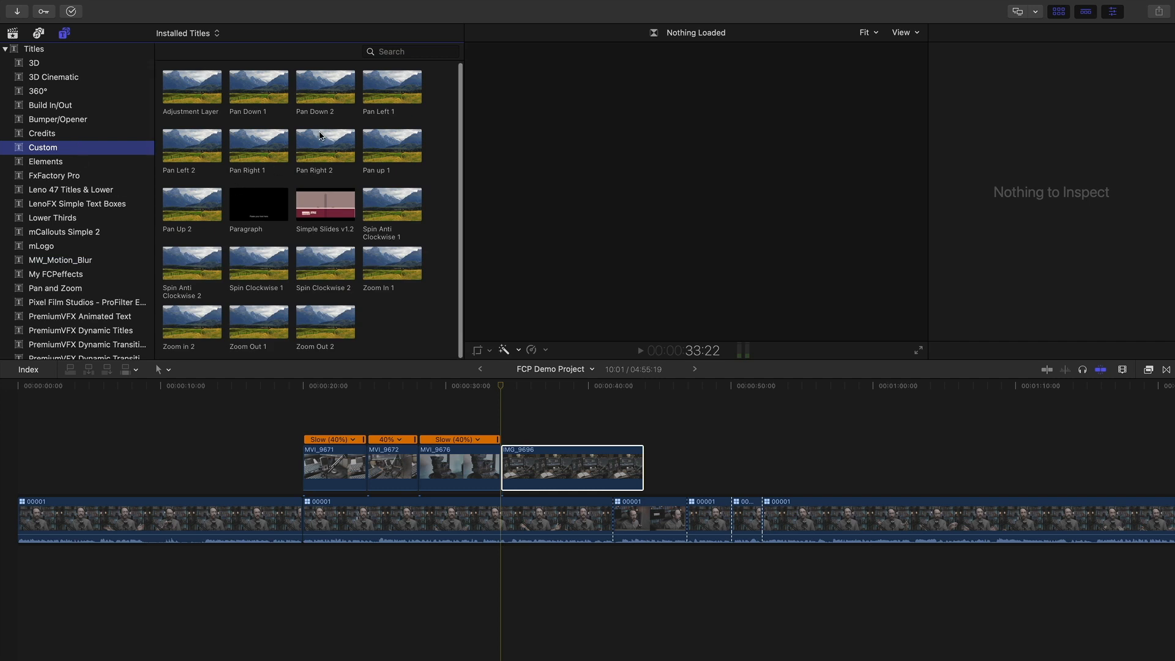
pyautogui.click(320, 135)
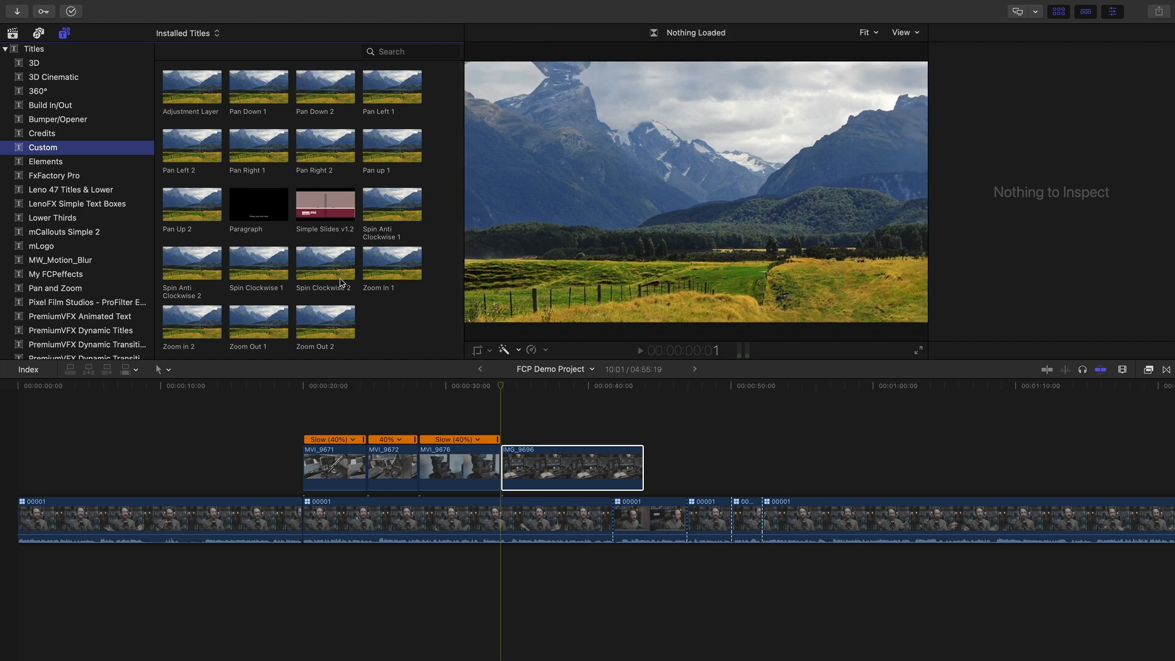
pyautogui.click(516, 387)
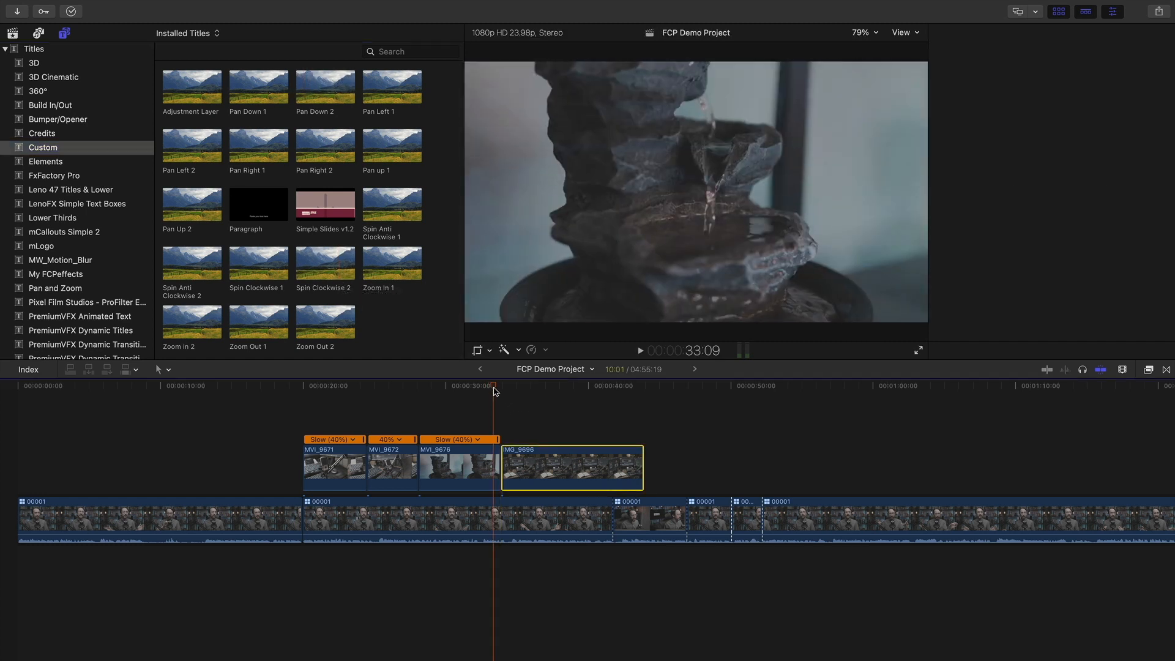
# Place the Pan Right 1 title above the MVI_9676–IMG_9696 cut and zoom in around it
pyautogui.moveTo(516, 387); pyautogui.dragTo(479, 387)
pyautogui.press('super+4')
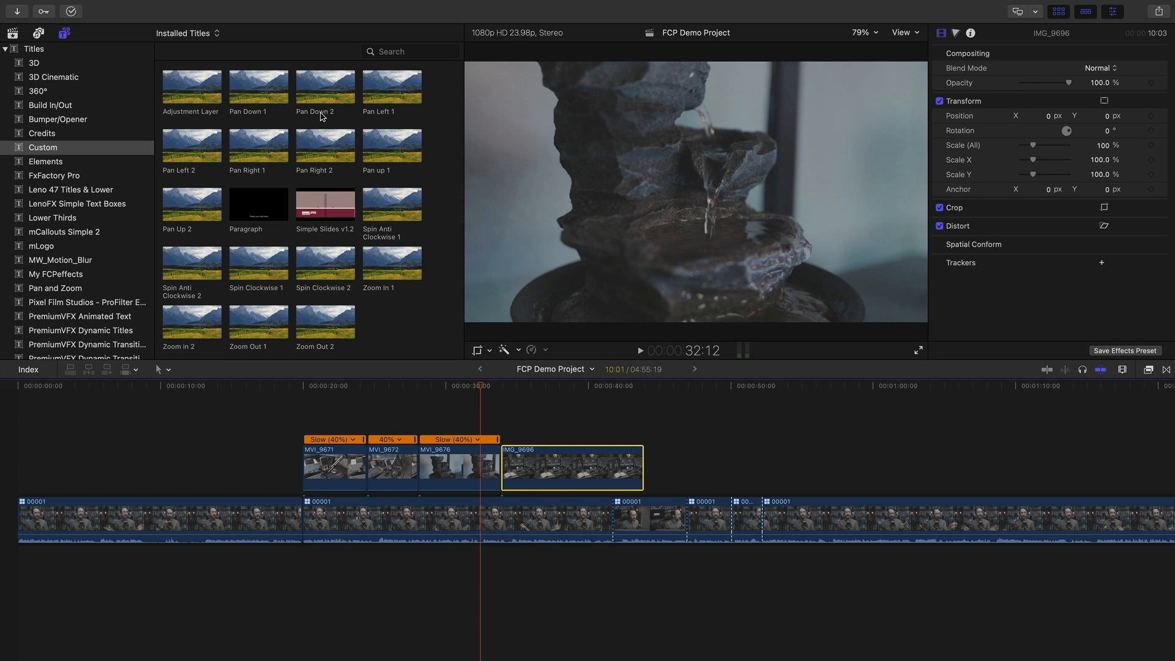
pyautogui.moveTo(273, 145); pyautogui.dragTo(491, 415)
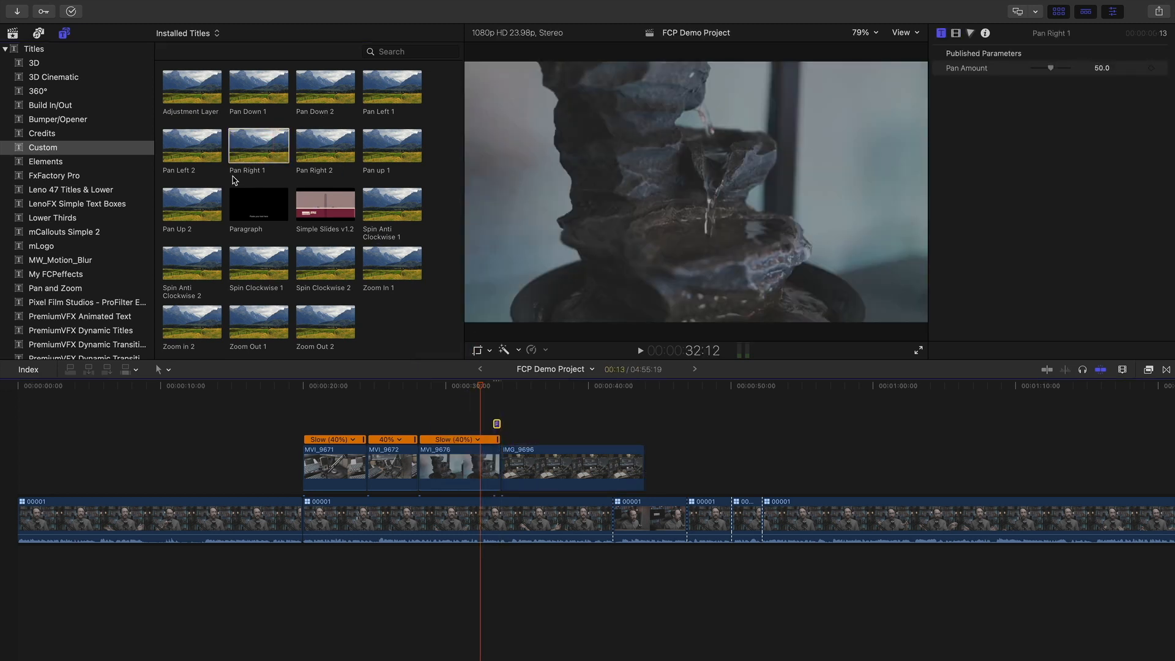
pyautogui.moveTo(479, 388); pyautogui.dragTo(493, 389)
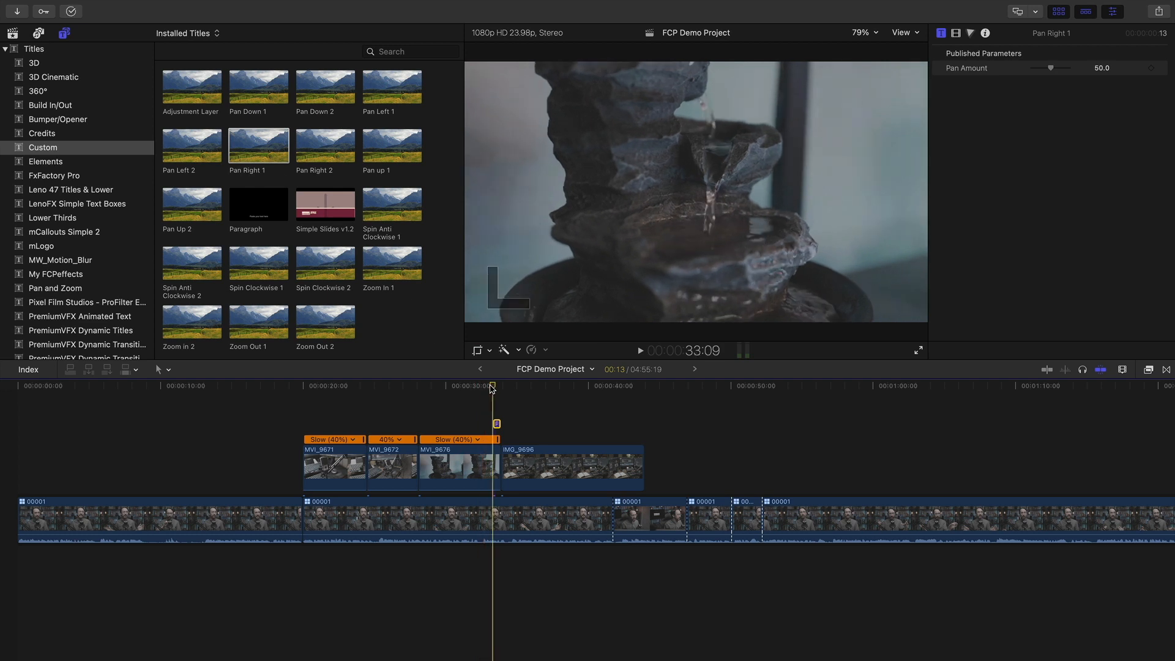
pyautogui.press('z')
pyautogui.moveTo(391, 392); pyautogui.dragTo(646, 493)
pyautogui.press('a')
pyautogui.moveTo(443, 392); pyautogui.dragTo(480, 397)
pyautogui.click(434, 467)
pyautogui.click(464, 423)
pyautogui.click(435, 390)
pyautogui.moveTo(434, 389); pyautogui.dragTo(479, 397)
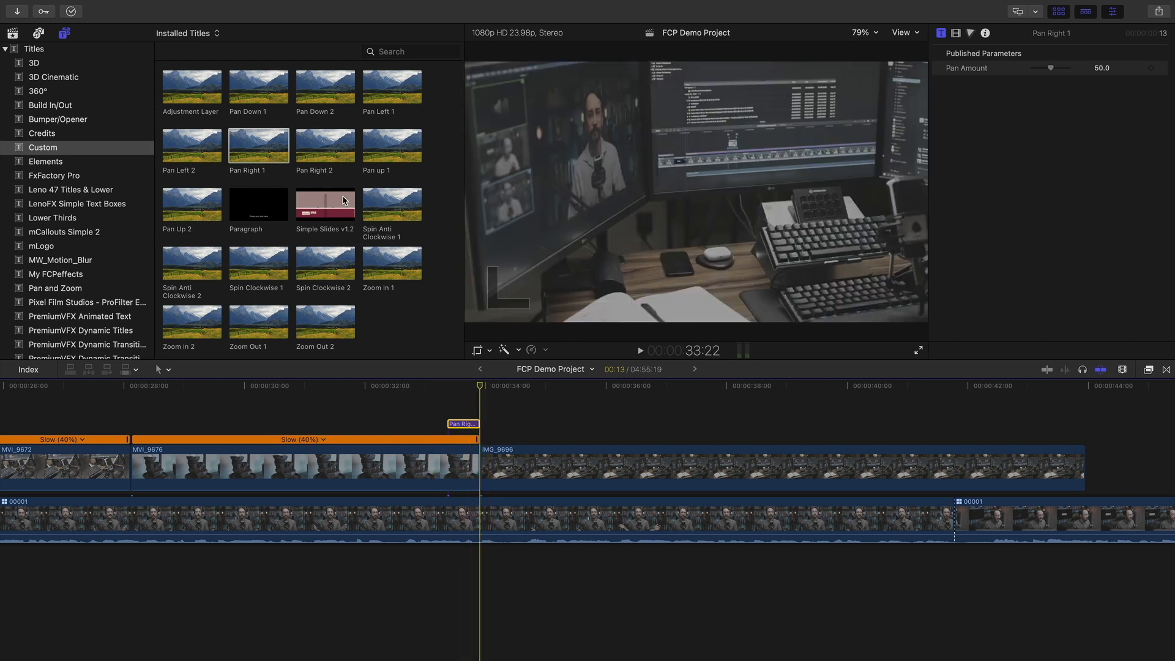
# Add Pan Right 2 above the start of IMG_9696 and play back the pans from 32:11
pyautogui.moveTo(325, 158); pyautogui.dragTo(500, 432)
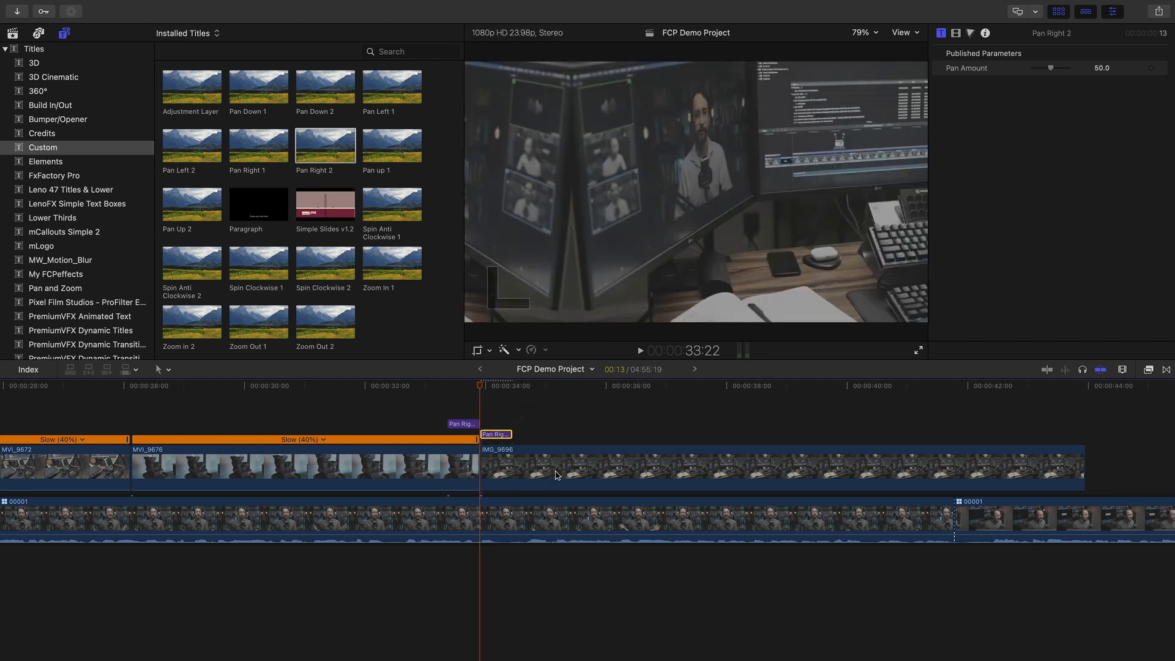
pyautogui.click(652, 470)
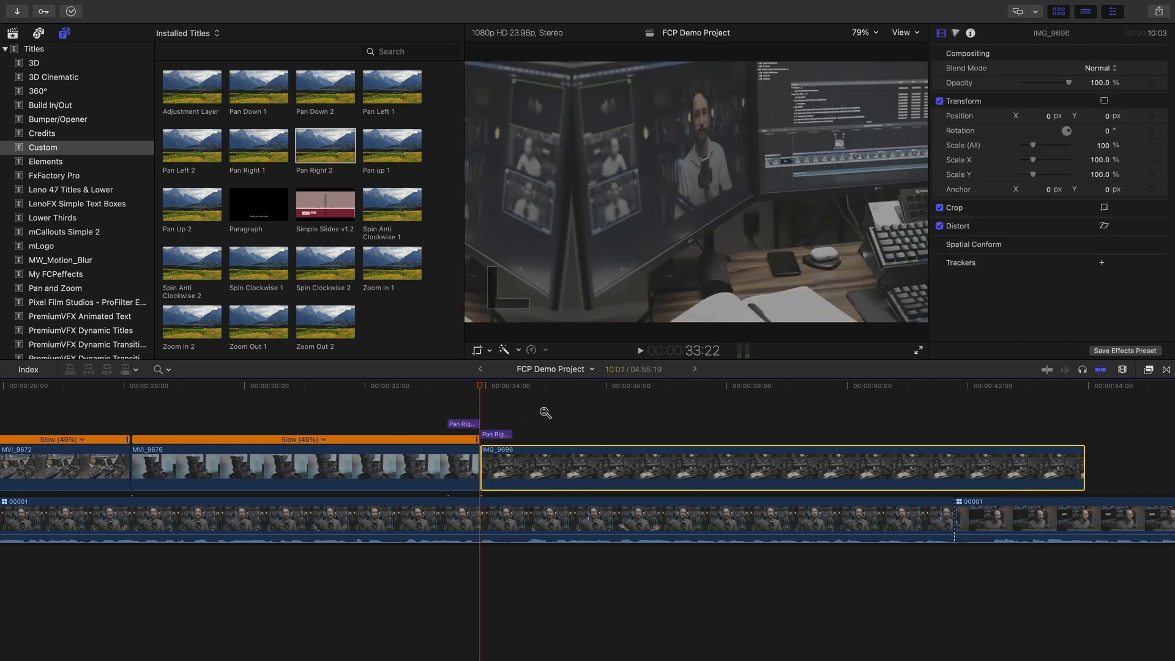
pyautogui.press('super+minus')
pyautogui.press('super+minus')
pyautogui.click(459, 385)
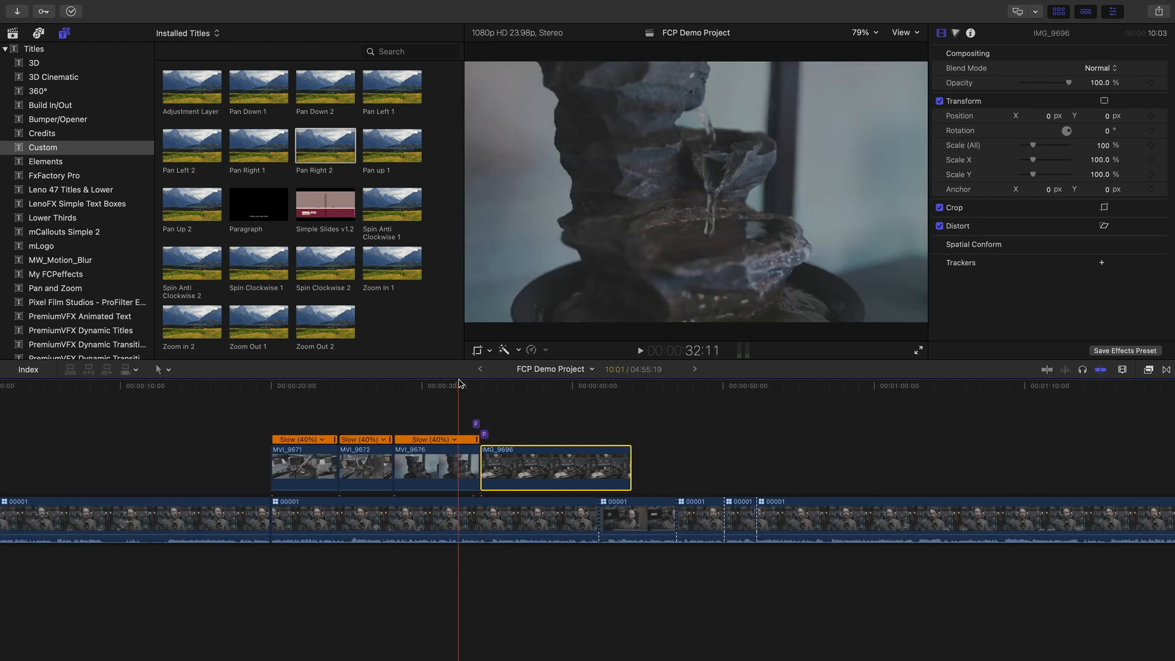
pyautogui.press('space')
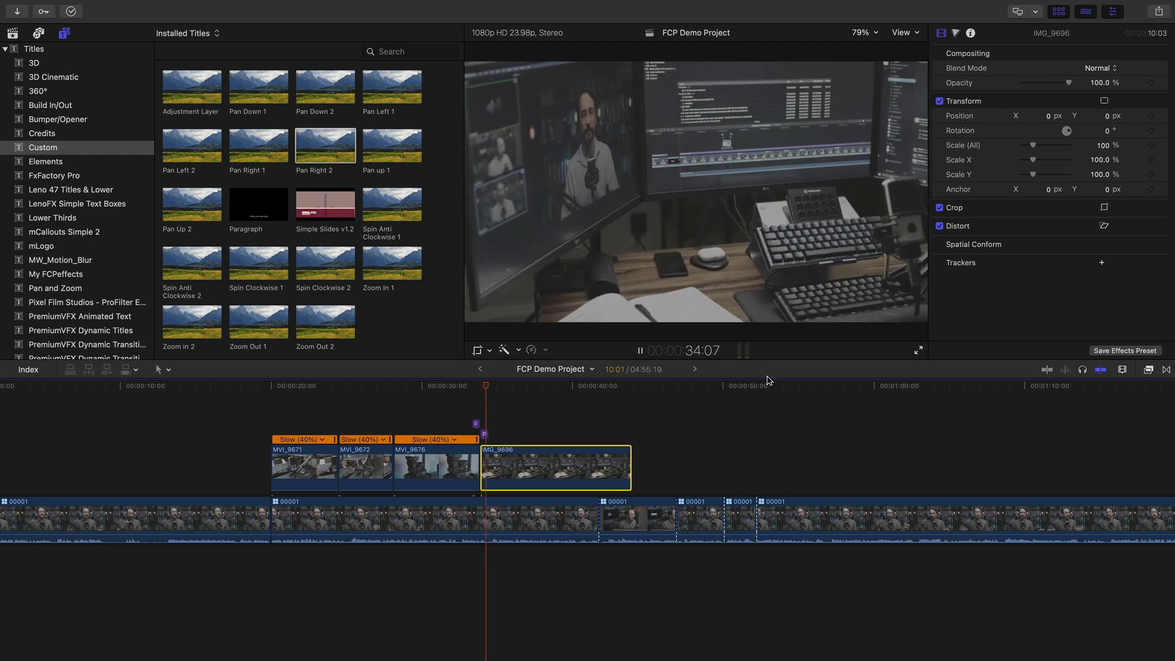
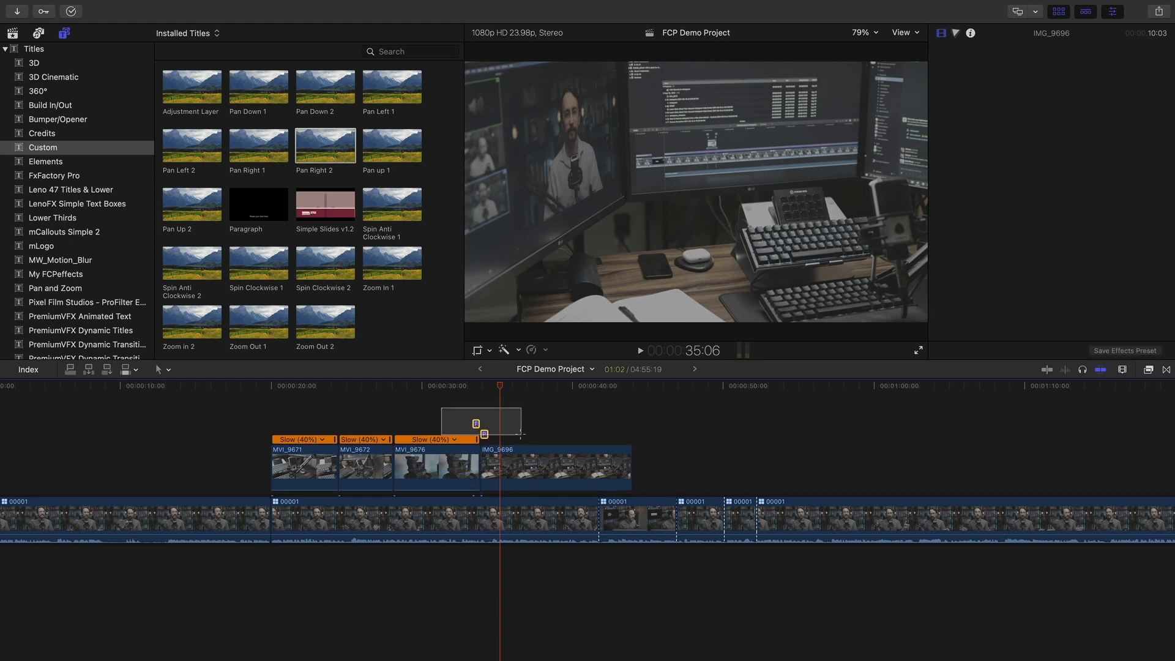
# Try the Zoom In 1 and Zoom In 2 titles above the IMG_9696 cut and play them from about 32 seconds
pyautogui.click(474, 418)
pyautogui.moveTo(366, 288); pyautogui.dragTo(477, 424)
pyautogui.moveTo(204, 329); pyautogui.dragTo(484, 433)
pyautogui.hotkey('ctrl', 'd')
pyautogui.write('9')
pyautogui.click(459, 392)
pyautogui.press('space')
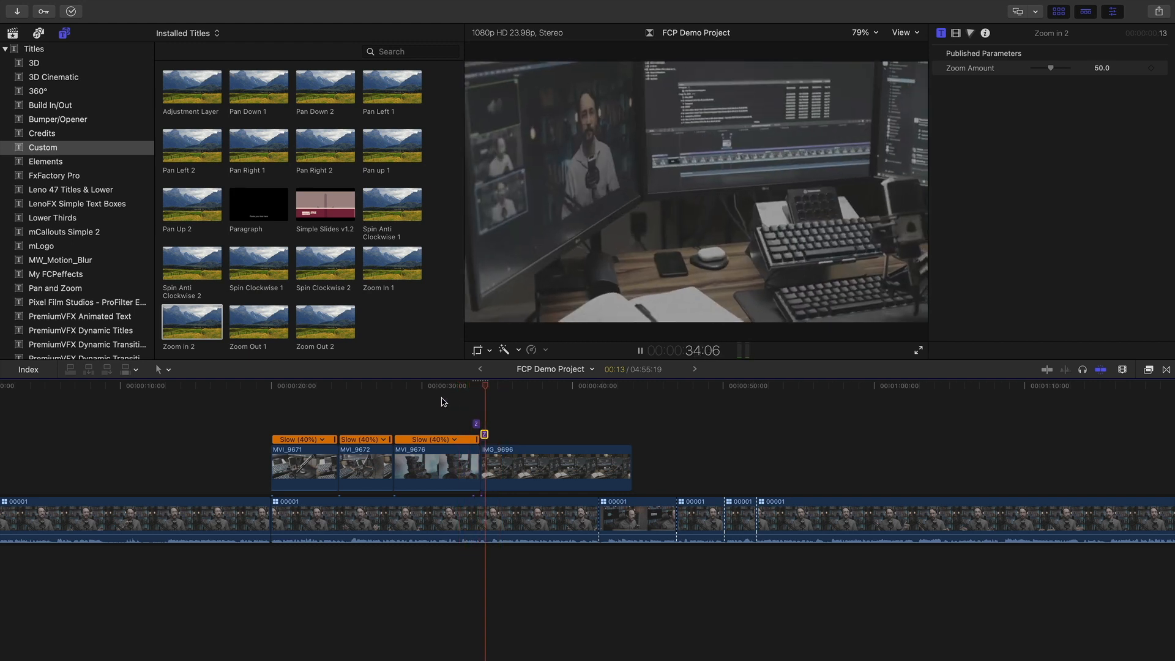
# Replace the zoom titles with Pan Right 1 and Pan Right 2 above the cut and scrub through
pyautogui.moveTo(445, 419); pyautogui.dragTo(517, 430)
pyautogui.press('Delete')
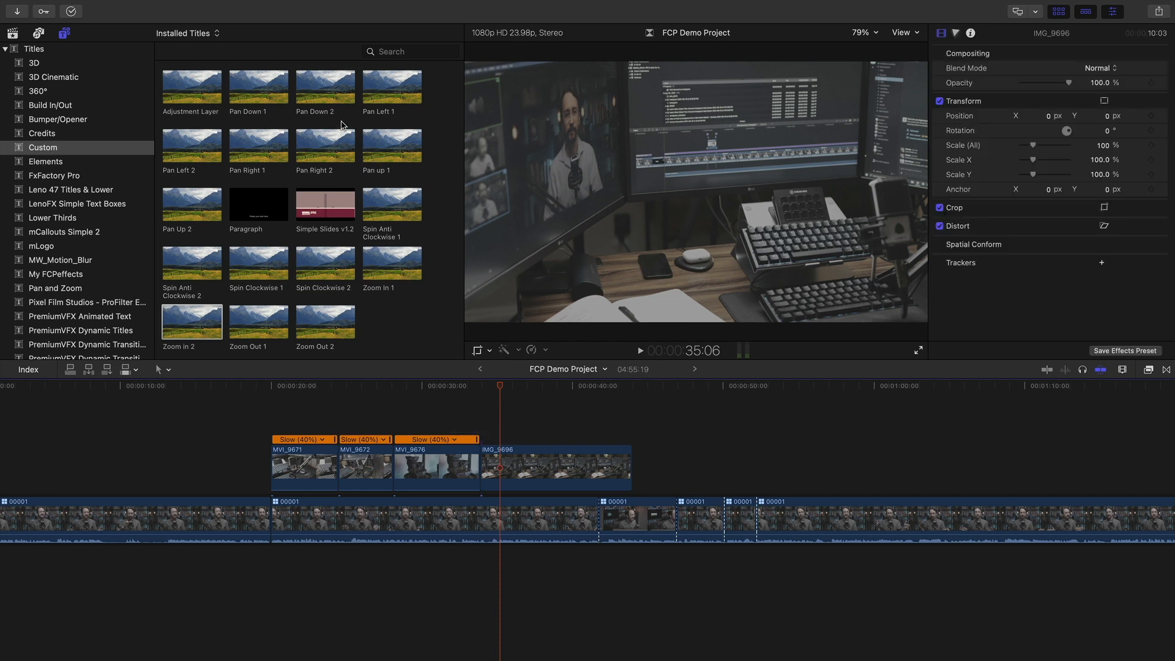
pyautogui.moveTo(269, 151); pyautogui.dragTo(476, 423)
pyautogui.moveTo(325, 147); pyautogui.dragTo(485, 432)
pyautogui.click(441, 408)
pyautogui.moveTo(460, 389)
pyautogui.mouseDown()
pyautogui.moveTo(523, 394)
pyautogui.moveTo(463, 394)
pyautogui.mouseUp()
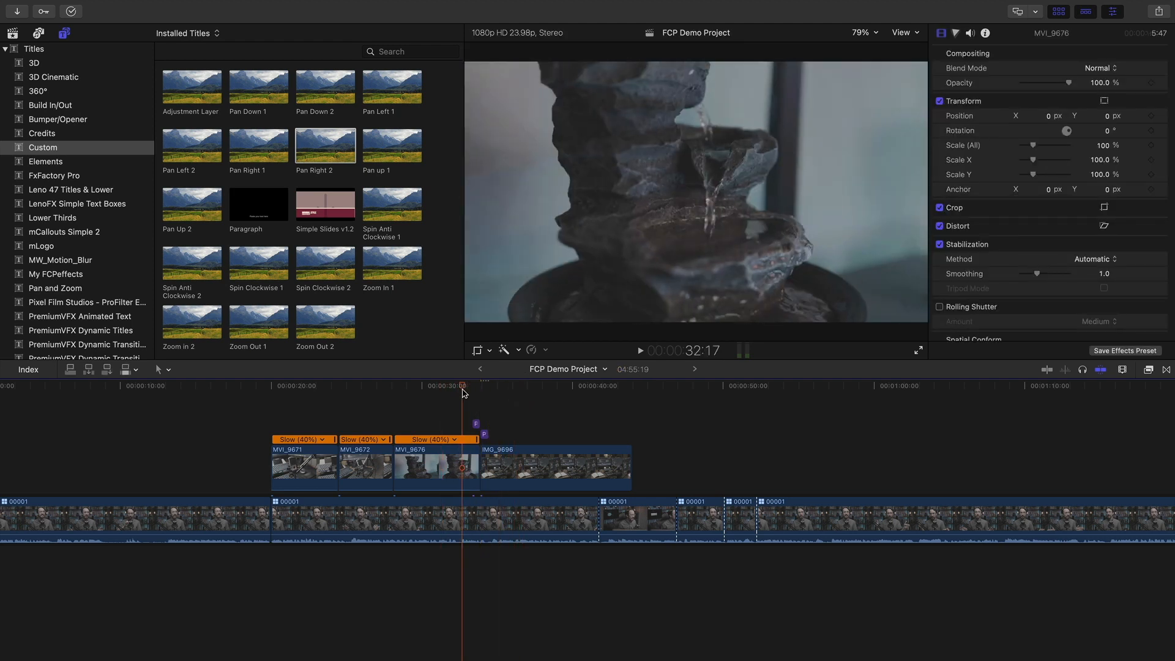
# Zoom the timeline in around the cut and play back the two pan titles
pyautogui.press('z')
pyautogui.click(490, 423)
pyautogui.hscroll(2, 410, 433)
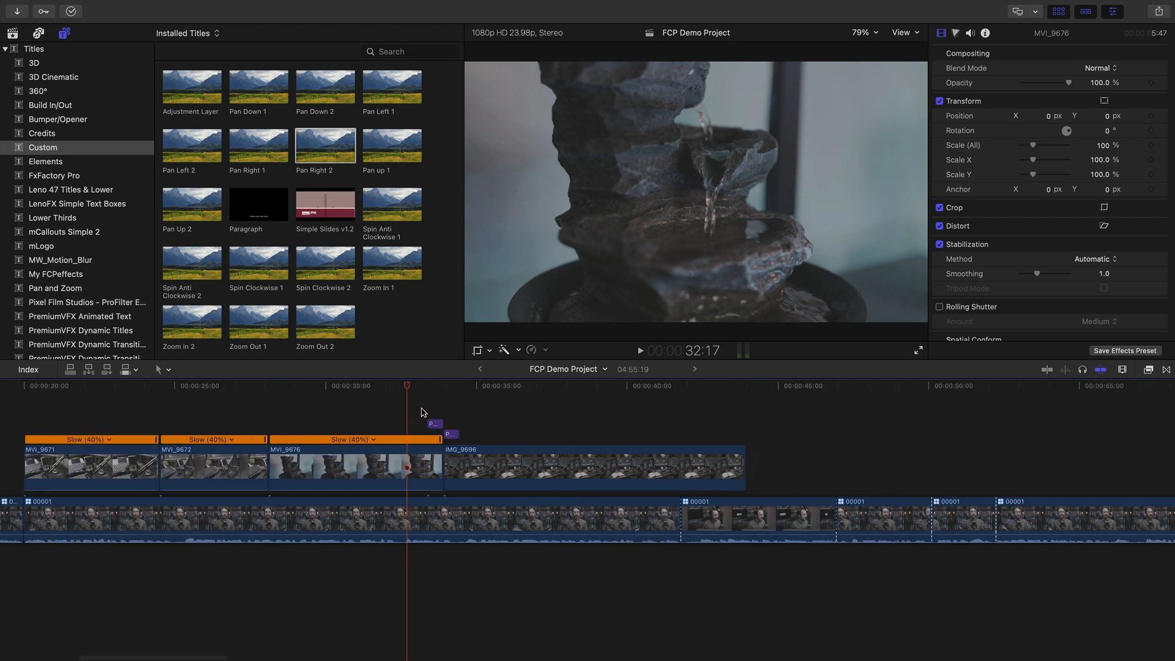
pyautogui.press('space')
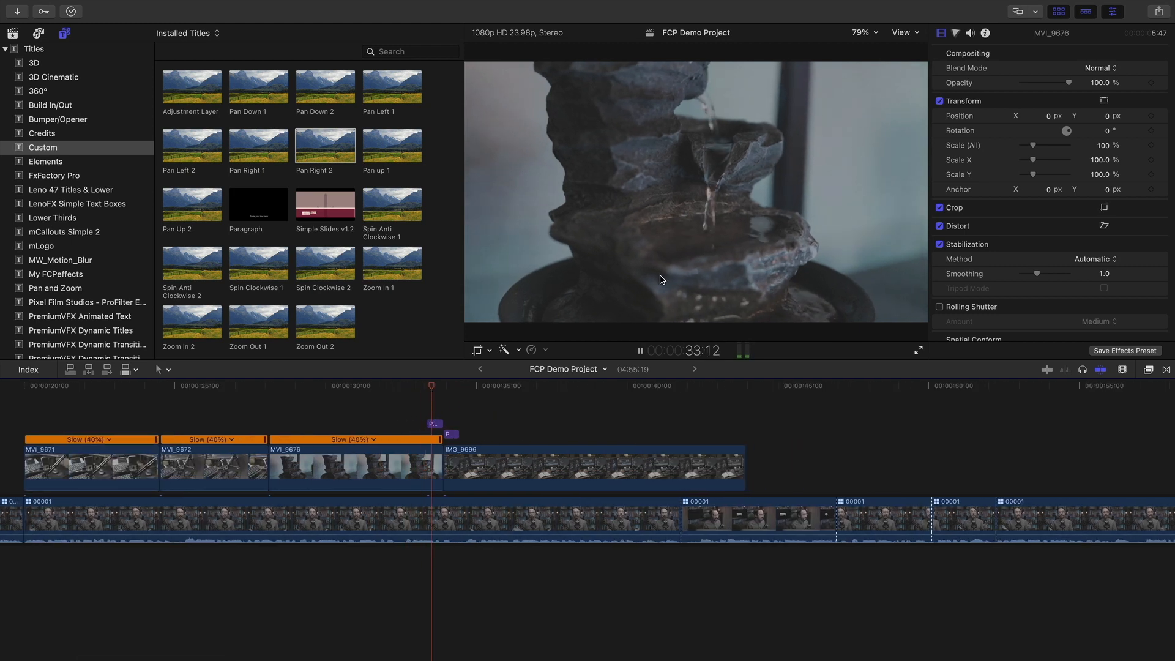
pyautogui.press('space')
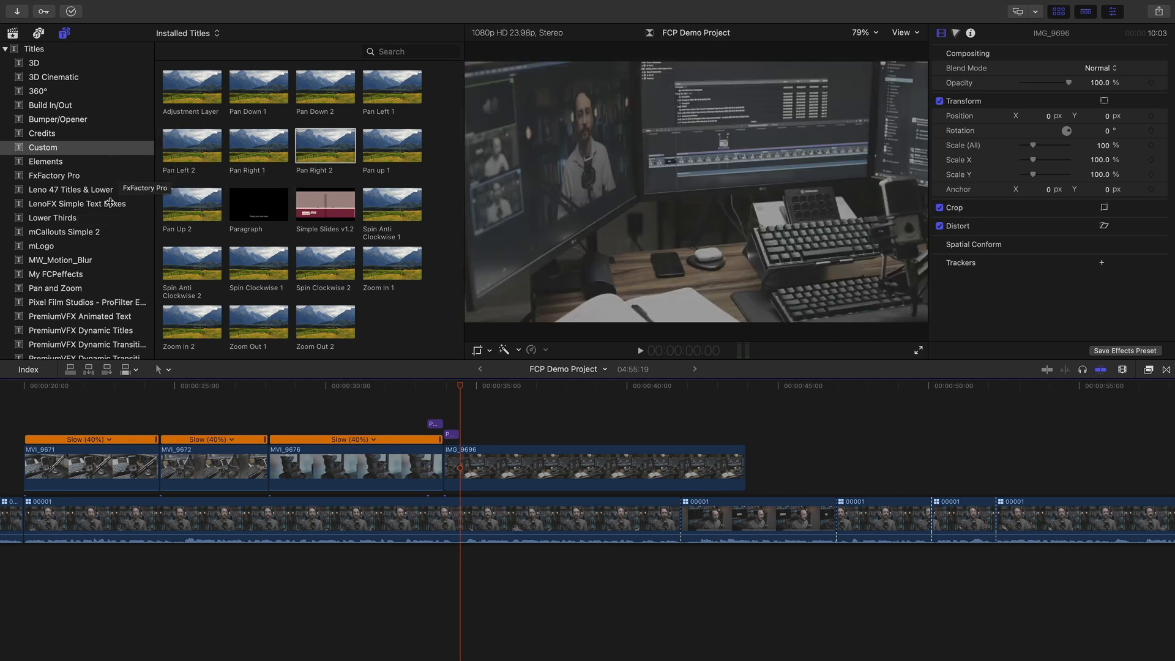
# Add MW Motion Blur 4 above the playhead and trim it to about one second (1:03)
pyautogui.scroll(-1, 108, 206)
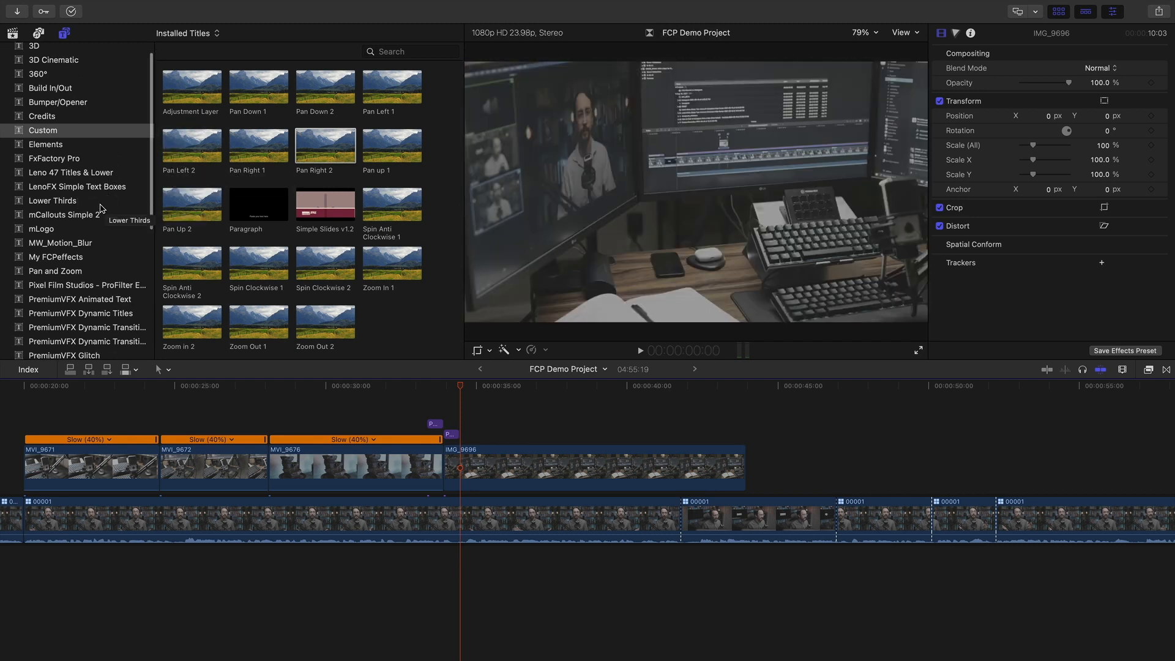
pyautogui.click(92, 245)
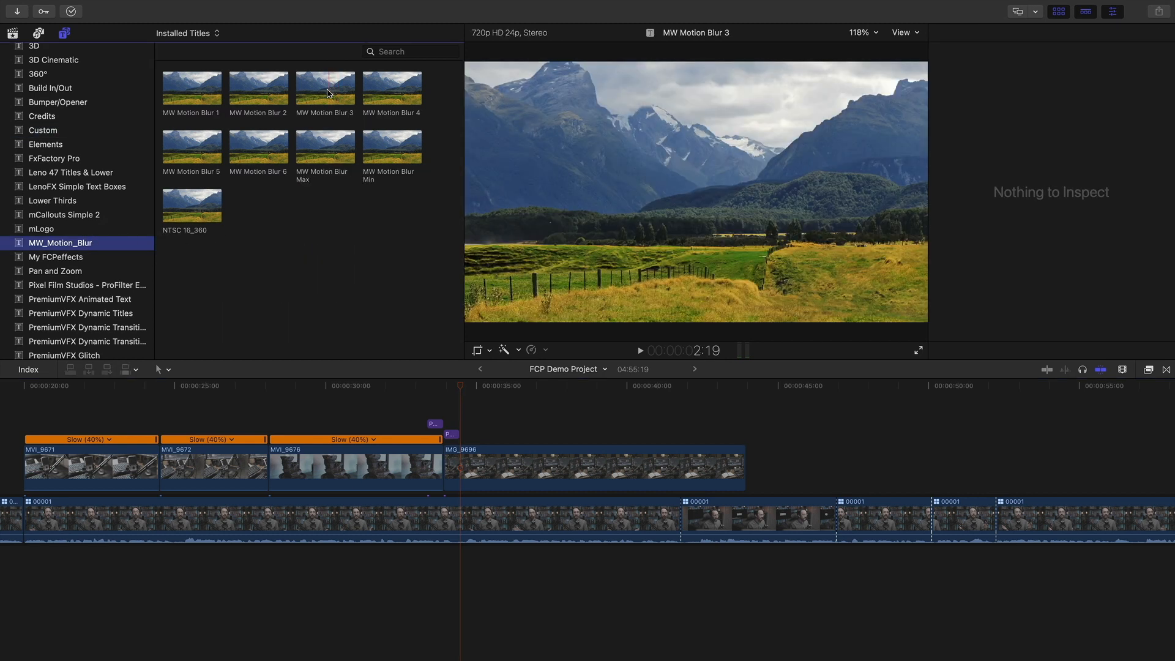
pyautogui.moveTo(407, 95); pyautogui.dragTo(429, 407)
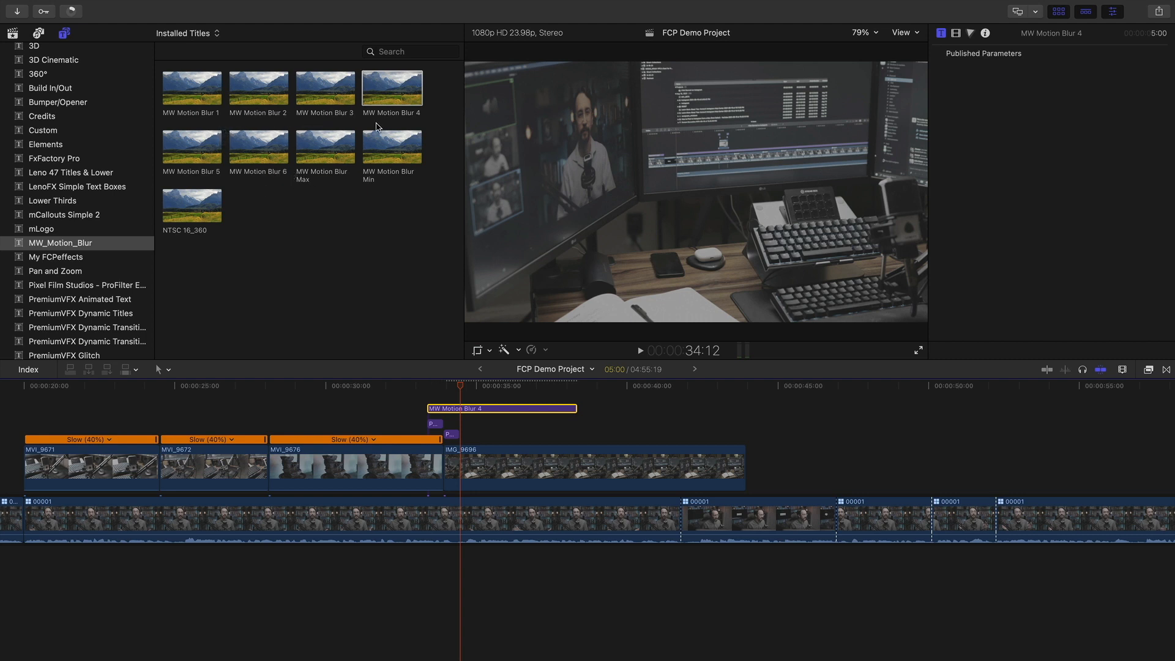
pyautogui.moveTo(575, 410); pyautogui.dragTo(461, 409)
# Inspect the motion blur and Pan Right 1 titles, then step and play through the cut
pyautogui.click(367, 411)
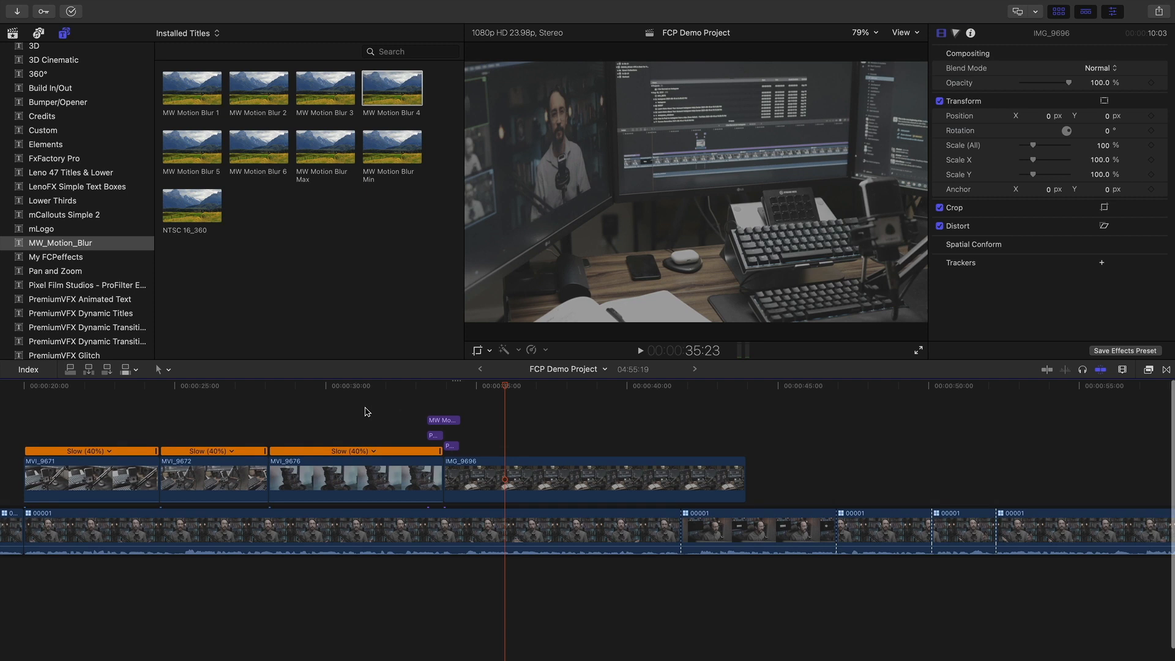
pyautogui.click(451, 421)
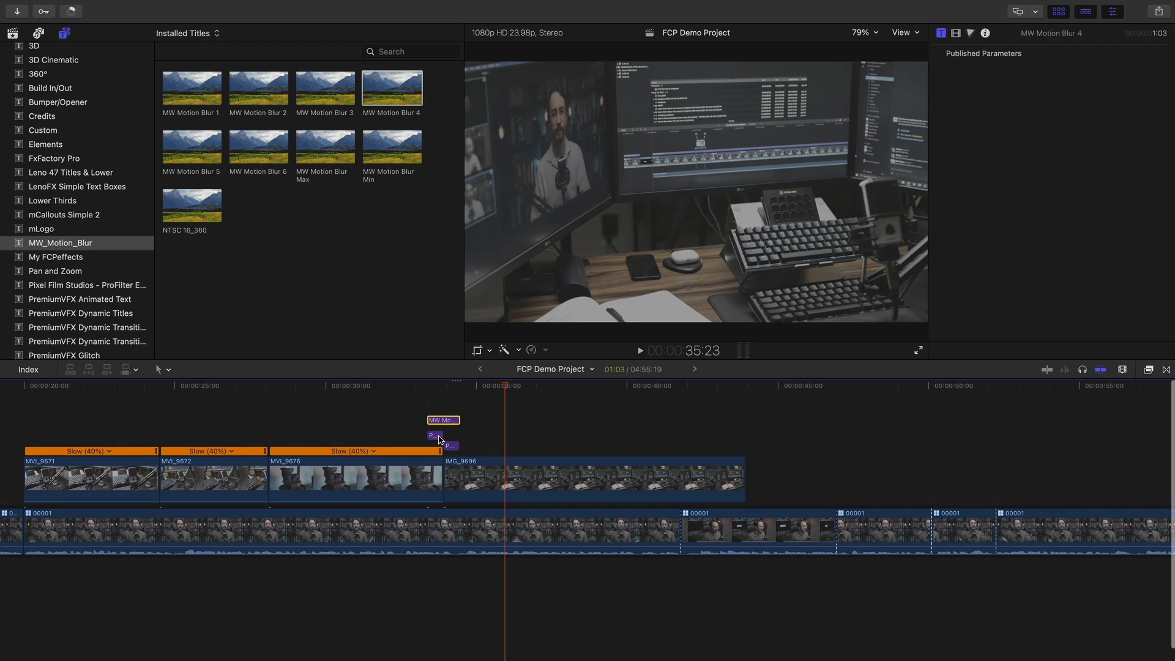
pyautogui.click(436, 436)
pyautogui.click(422, 404)
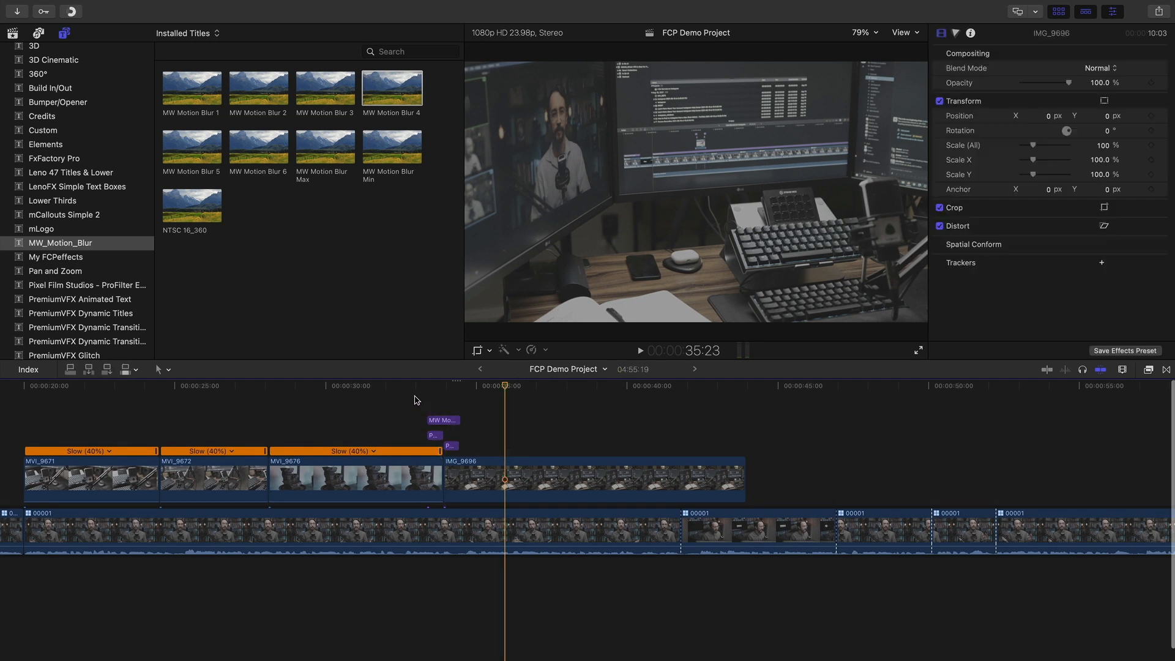
pyautogui.click(407, 386)
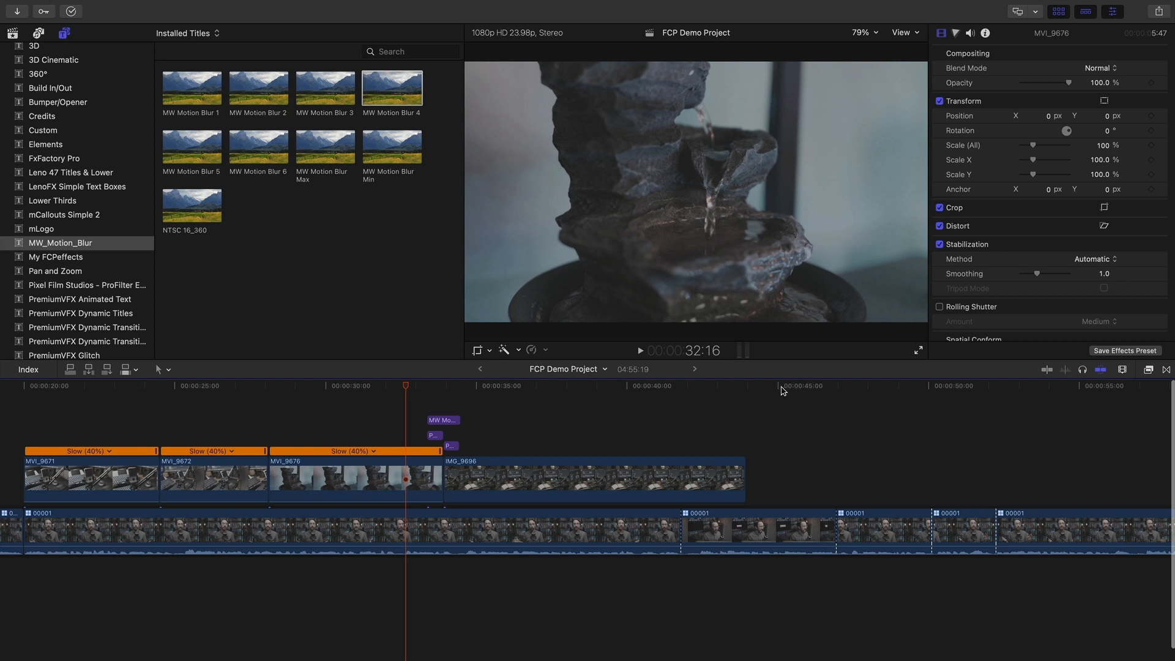
pyautogui.press('Right')
pyautogui.press('Right')
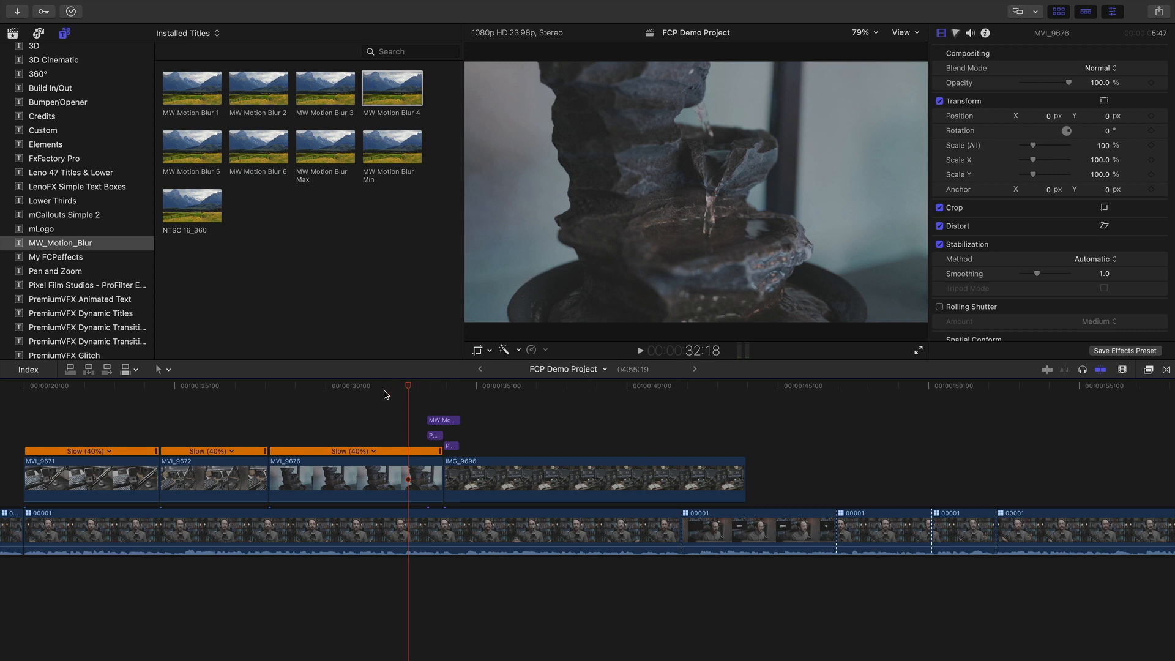
pyautogui.press('space')
pyautogui.press('space')
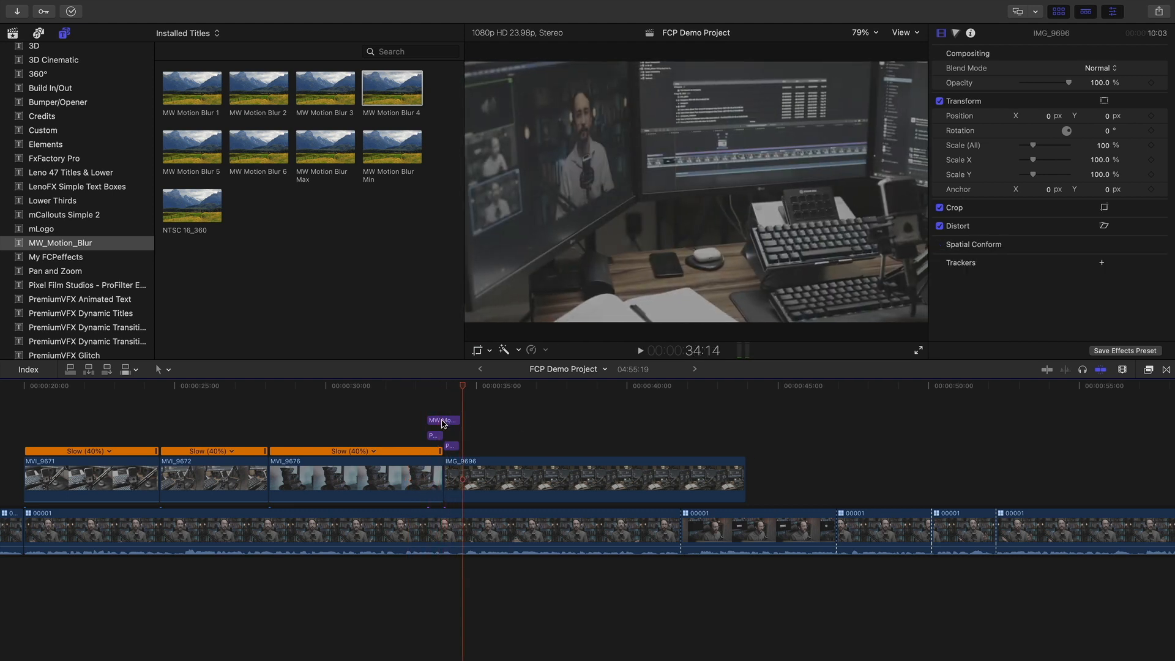
pyautogui.click(443, 421)
pyautogui.click(442, 387)
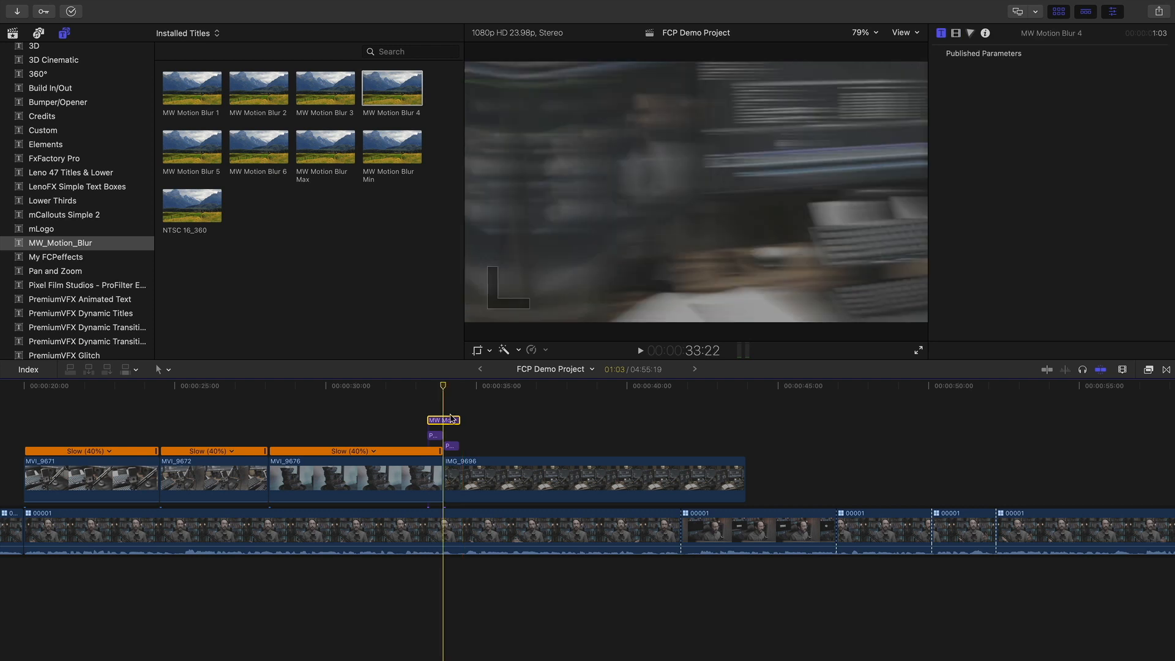
pyautogui.moveTo(429, 387); pyautogui.dragTo(302, 386)
pyautogui.click(367, 481)
pyautogui.click(594, 477)
pyautogui.moveTo(447, 388); pyautogui.dragTo(405, 388)
pyautogui.click(384, 468)
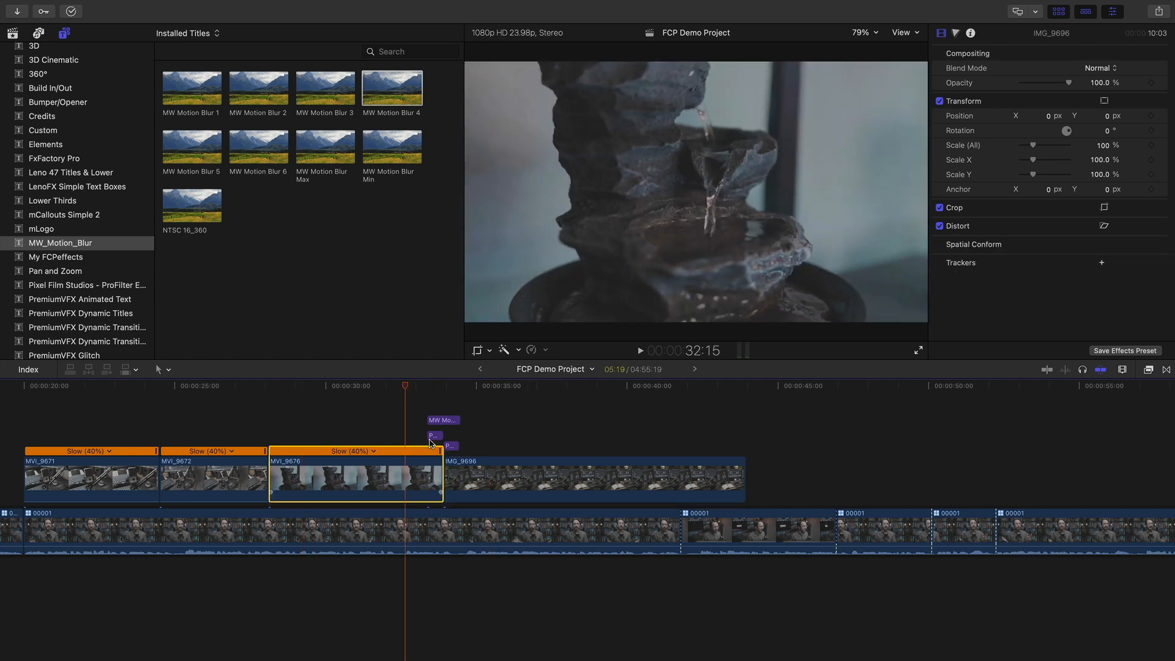
pyautogui.click(443, 421)
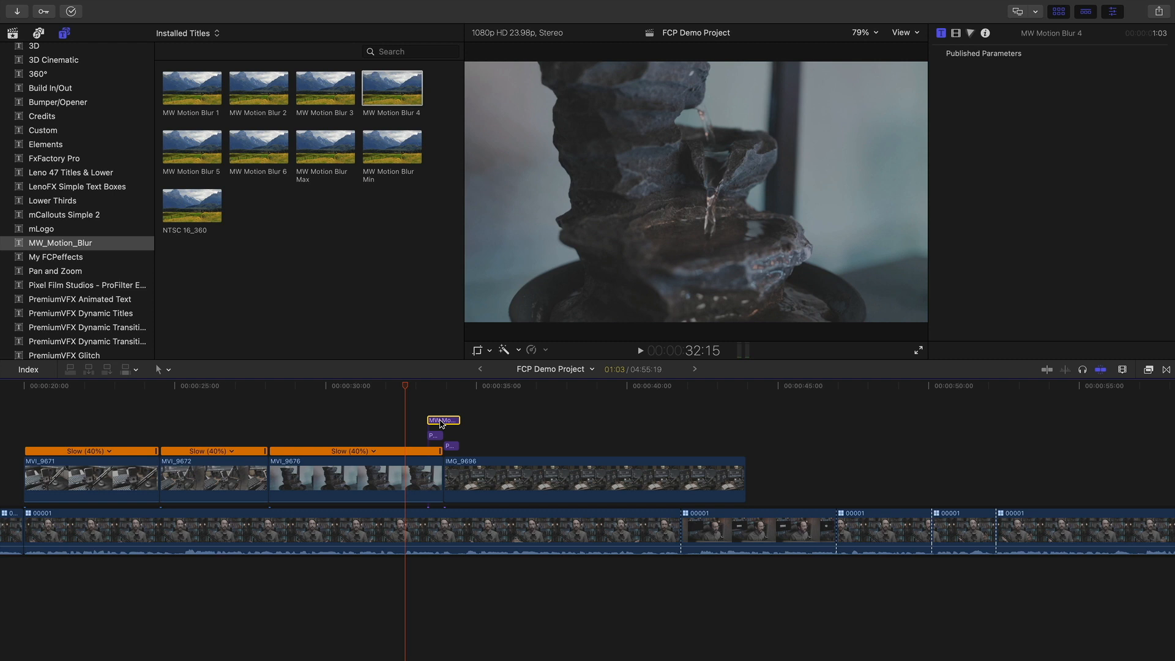
pyautogui.press('v')
pyautogui.press('space')
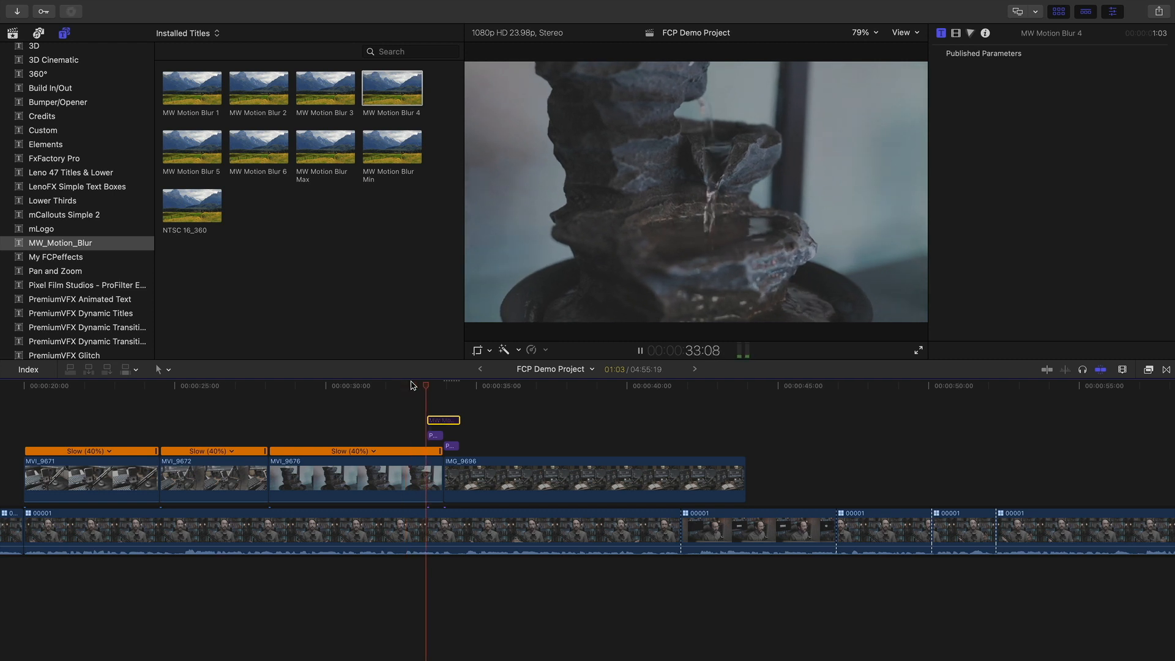
pyautogui.press('space')
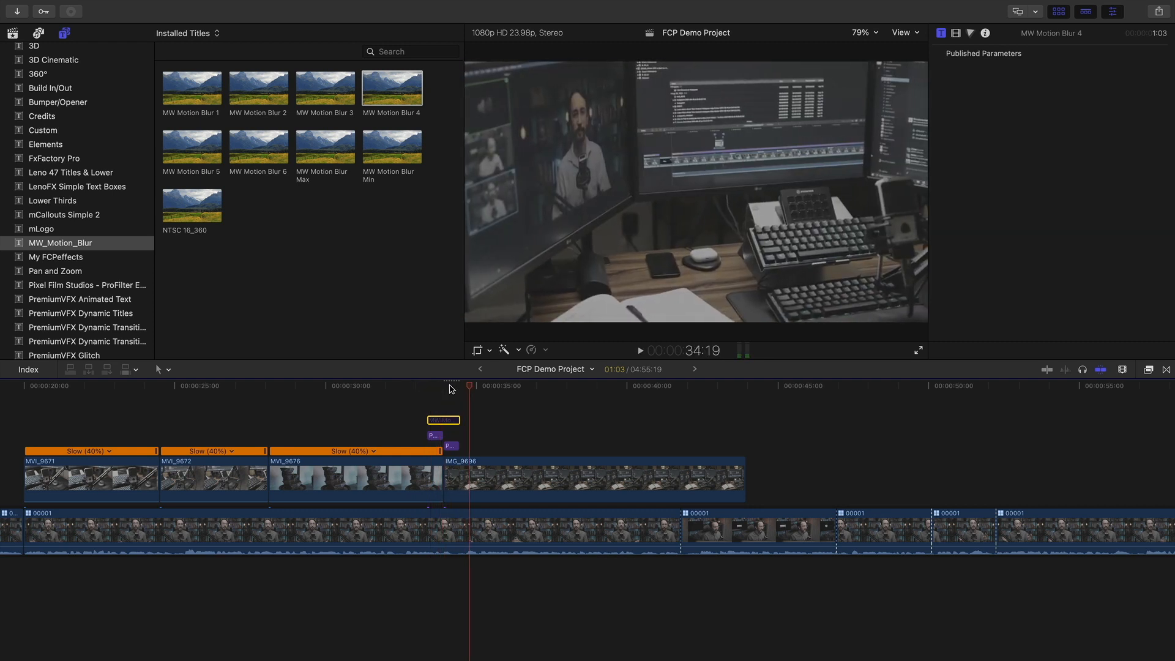
pyautogui.click(447, 386)
pyautogui.press('v')
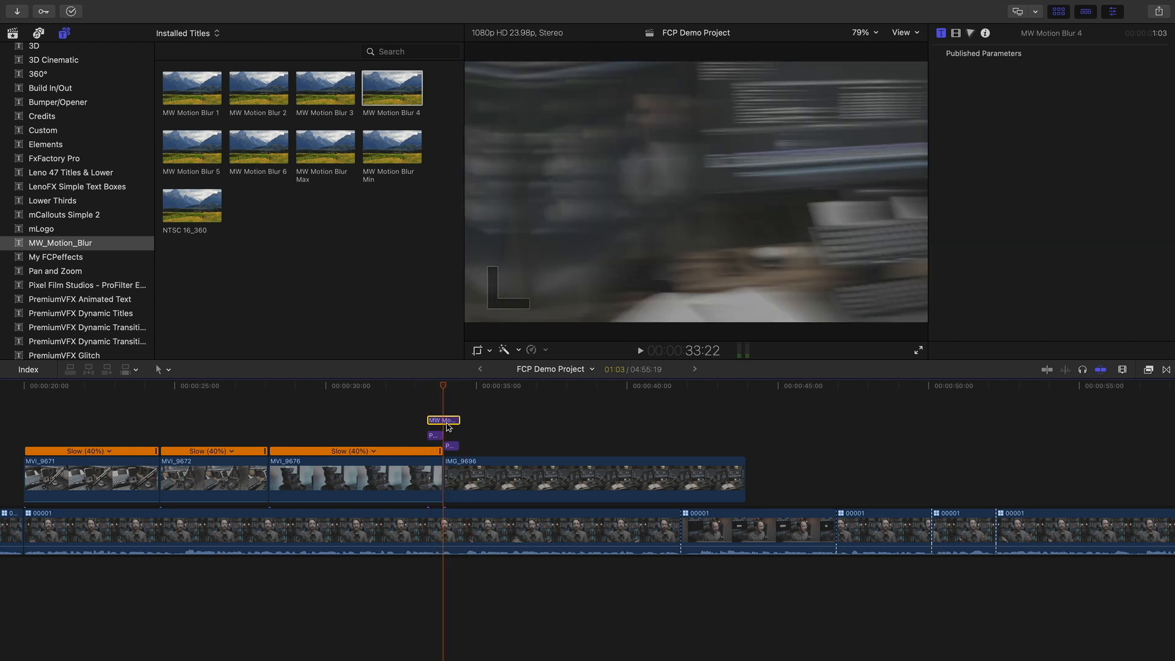
pyautogui.click(415, 417)
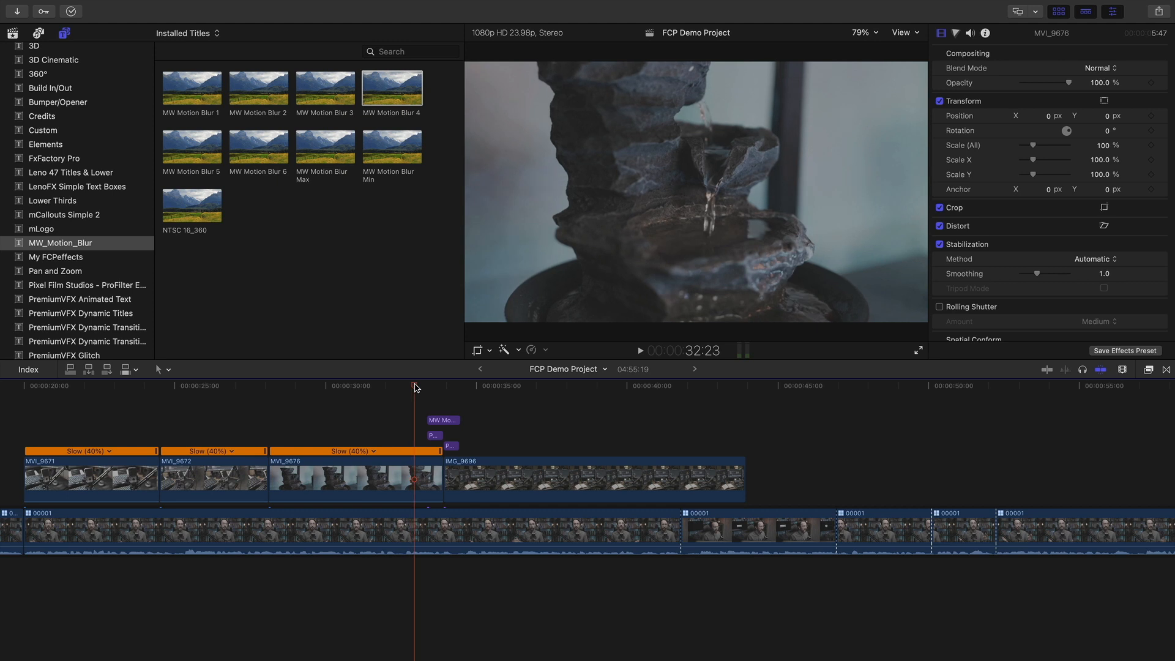
pyautogui.press('space')
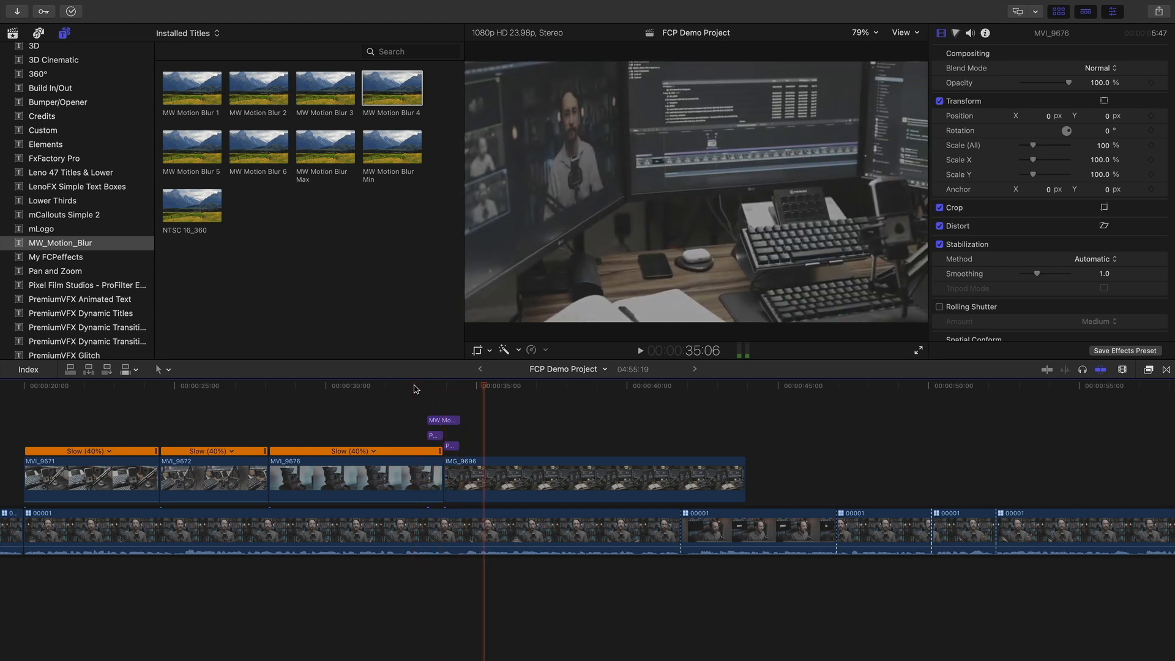
pyautogui.press('space')
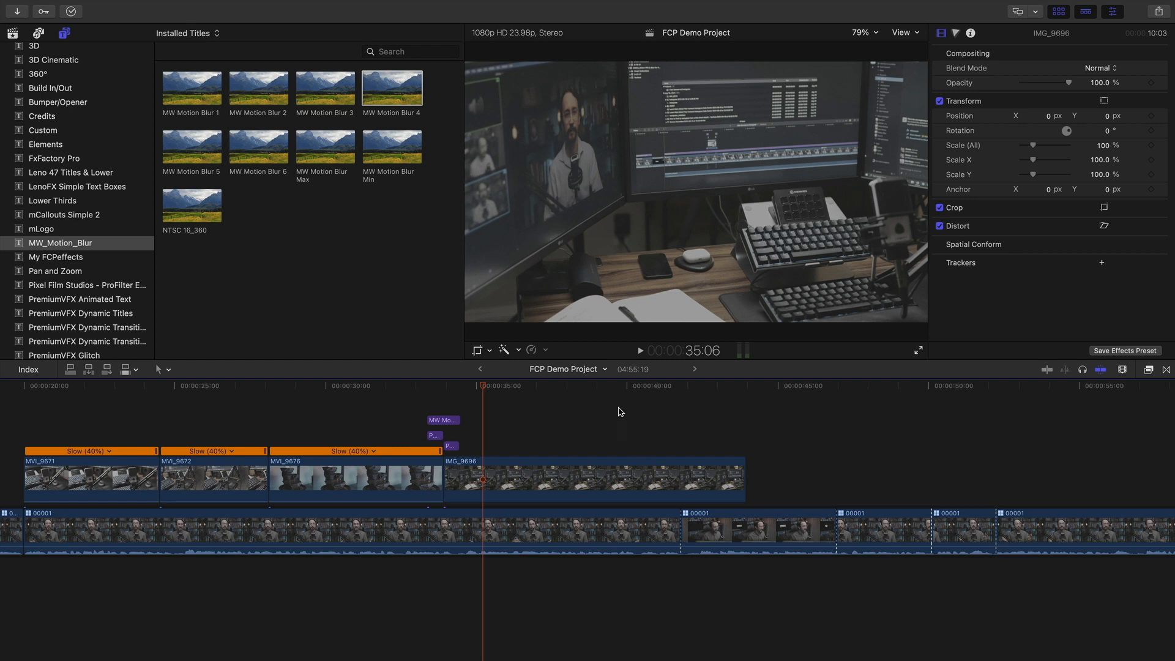
pyautogui.hscroll(-5, 599, 433)
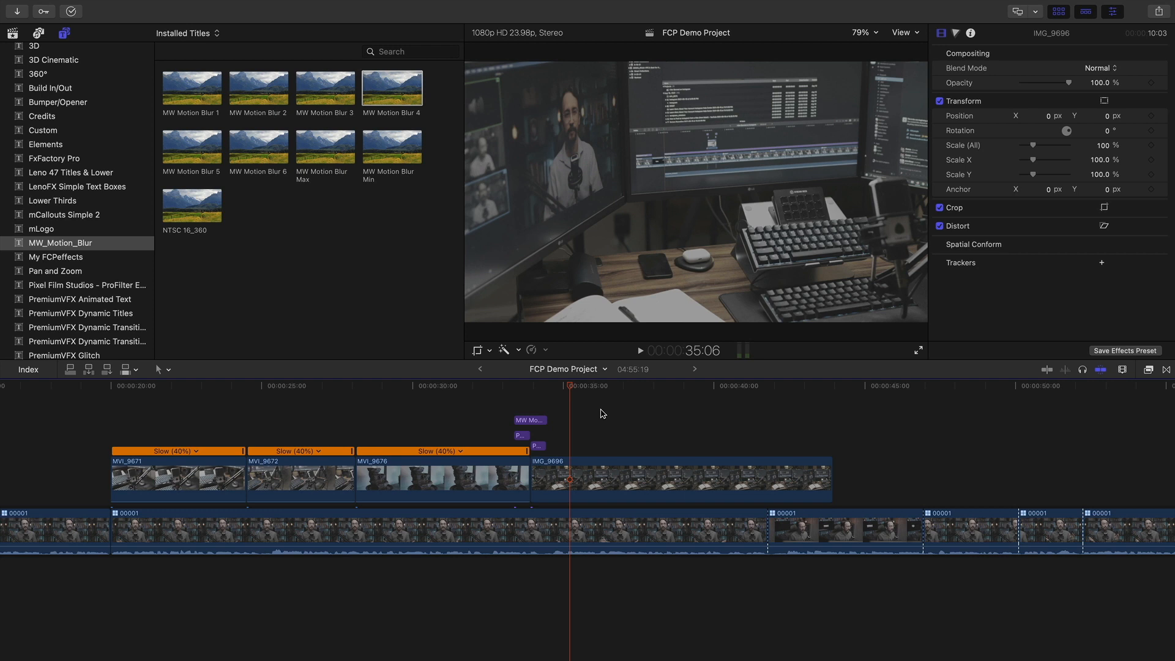
pyautogui.click(367, 398)
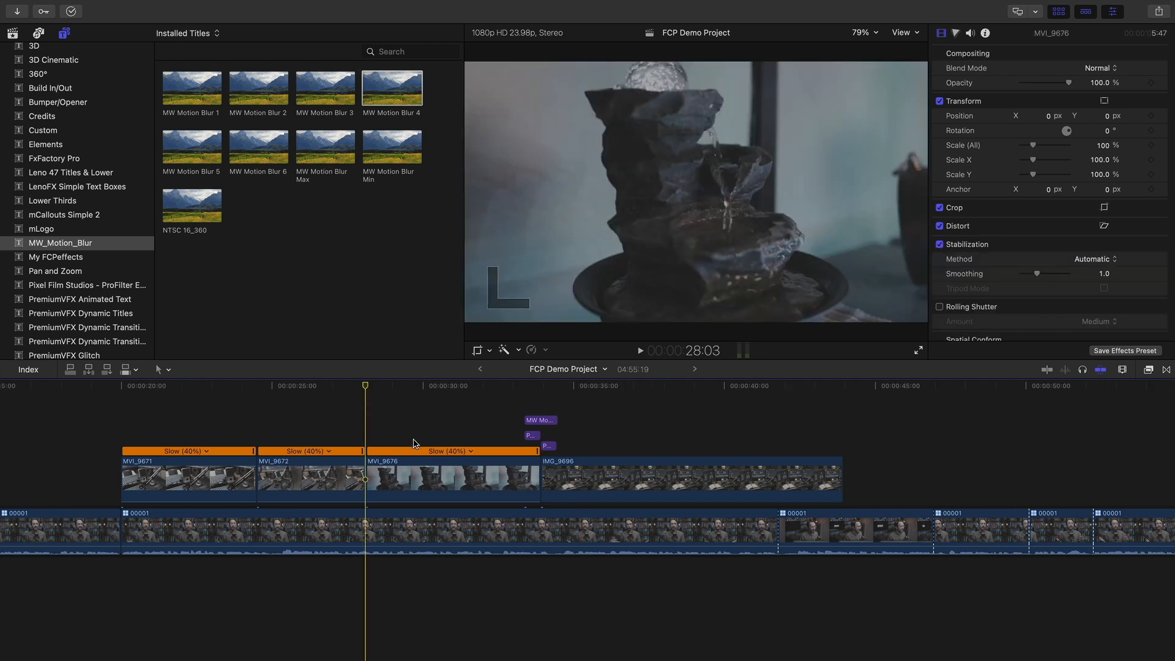
pyautogui.moveTo(507, 385); pyautogui.dragTo(364, 404)
# Add Cross Dissolve transitions to MVI_9676 with ripple trim and play them back
pyautogui.click(1166, 369)
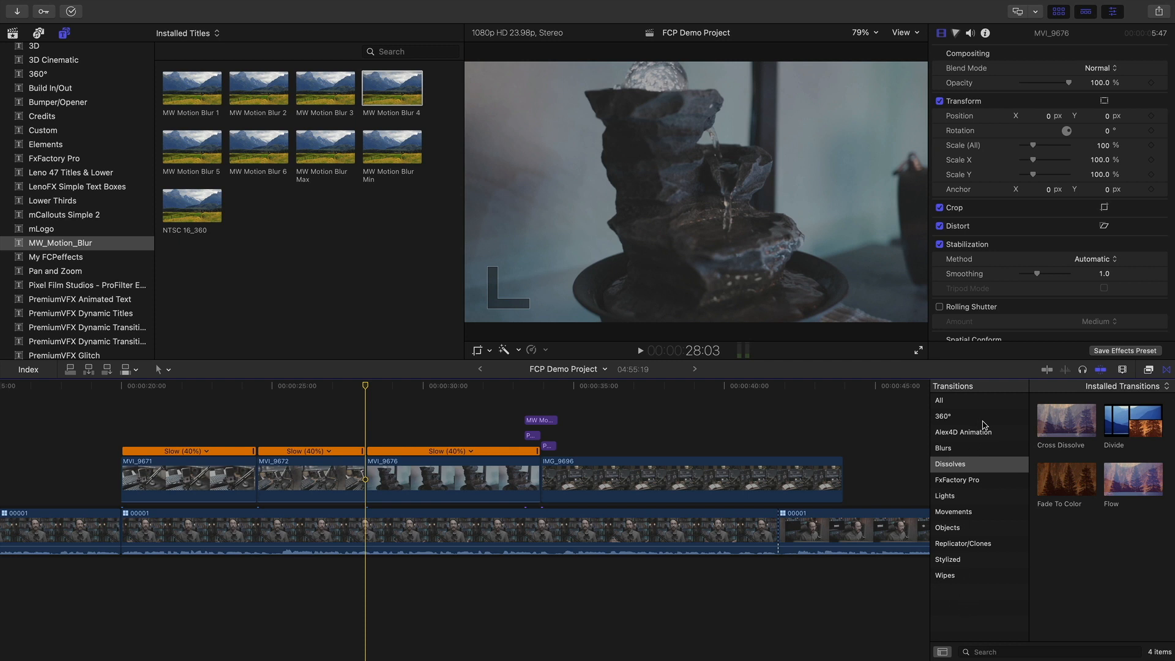
pyautogui.click(1065, 428)
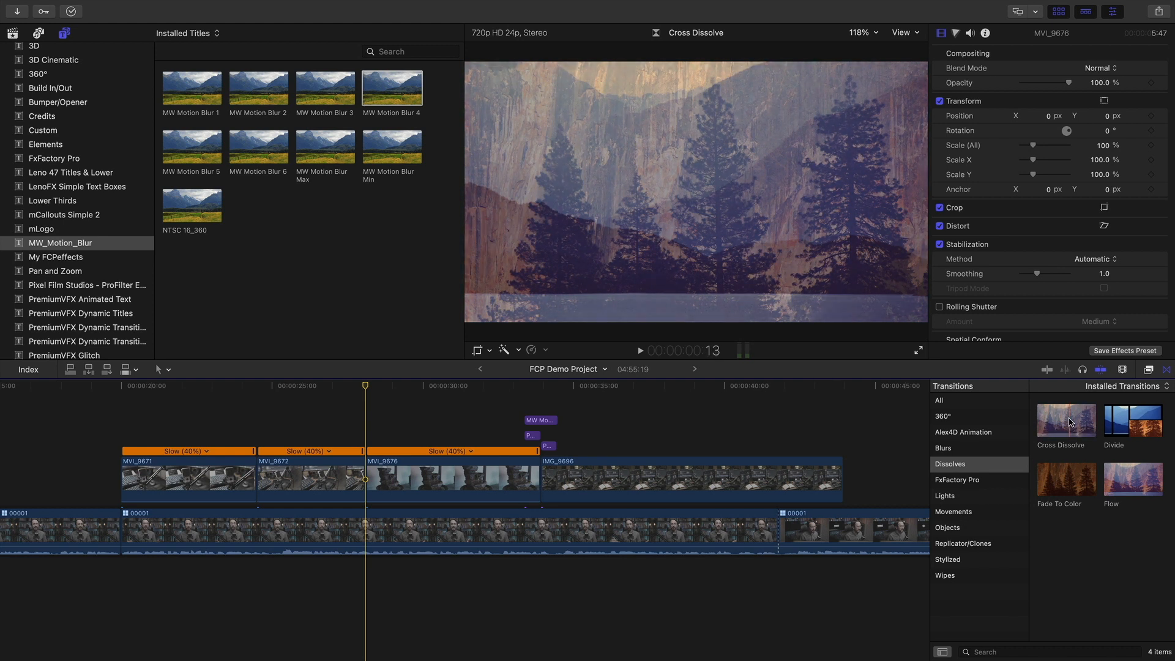
pyautogui.moveTo(1070, 422); pyautogui.dragTo(364, 479)
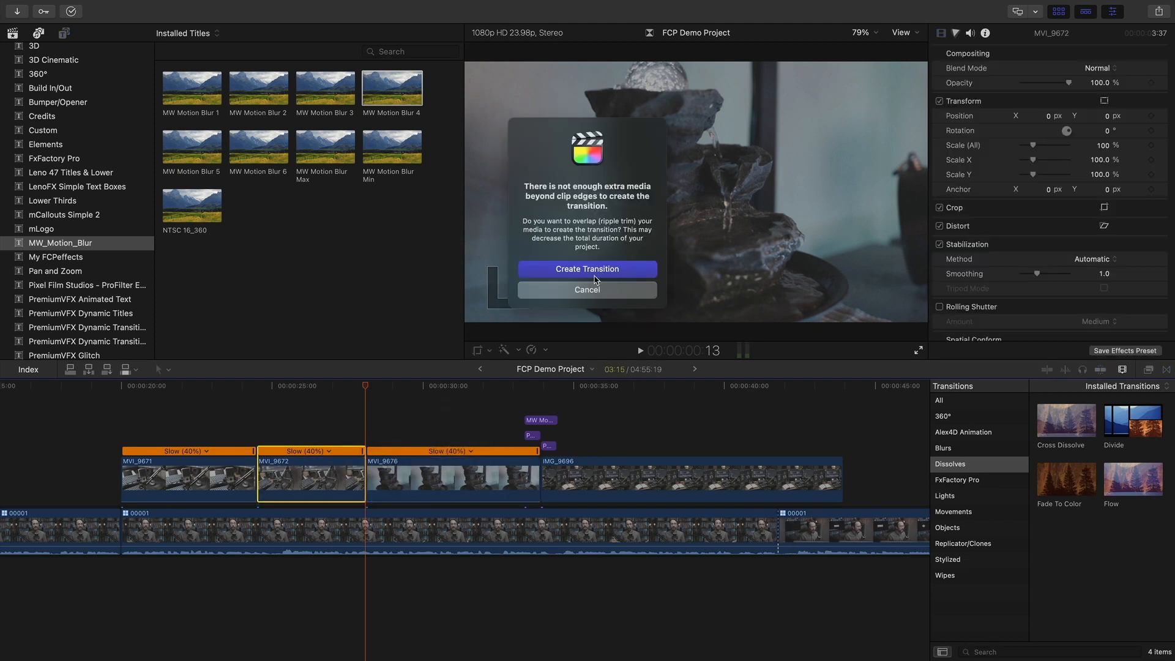
pyautogui.click(595, 272)
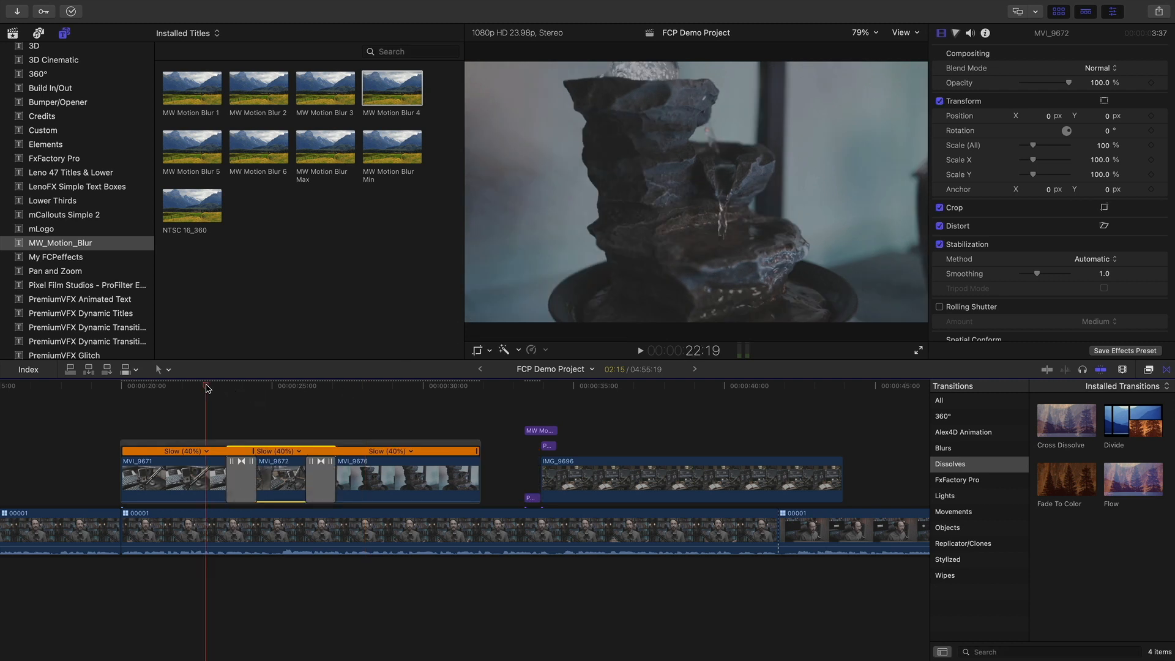
pyautogui.click(208, 386)
pyautogui.press('space')
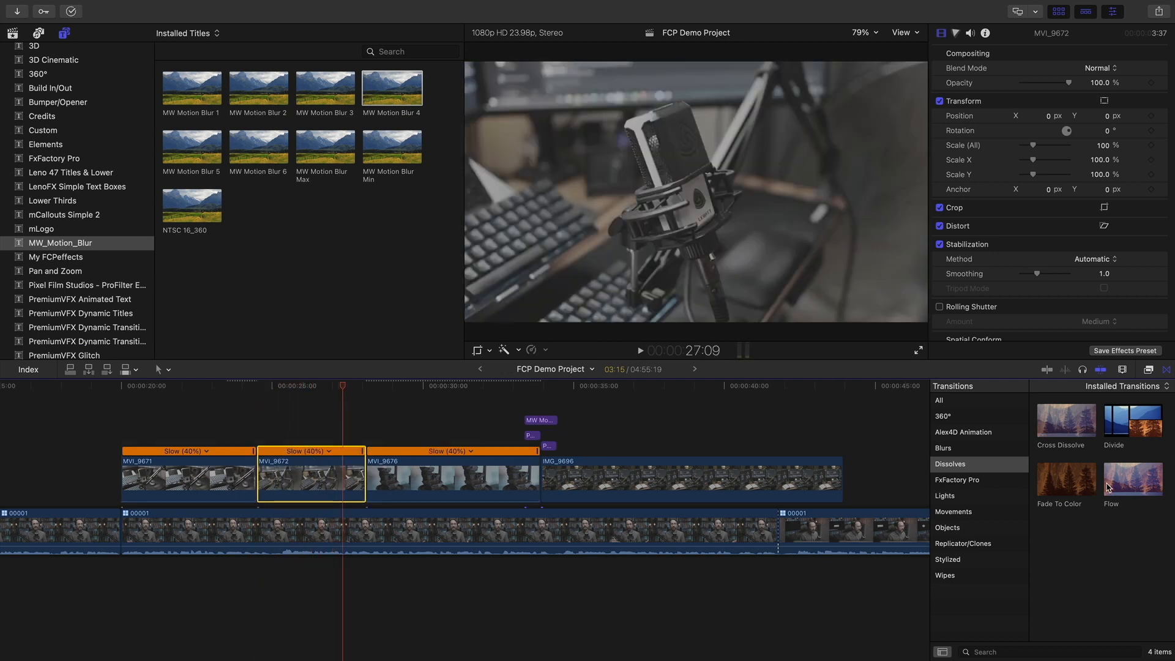
# Add Fade To Color at IMG_9696's ends, delete the leading fade, and review the ending
pyautogui.hscroll(4, 833, 460)
pyautogui.moveTo(1068, 487); pyautogui.dragTo(652, 481)
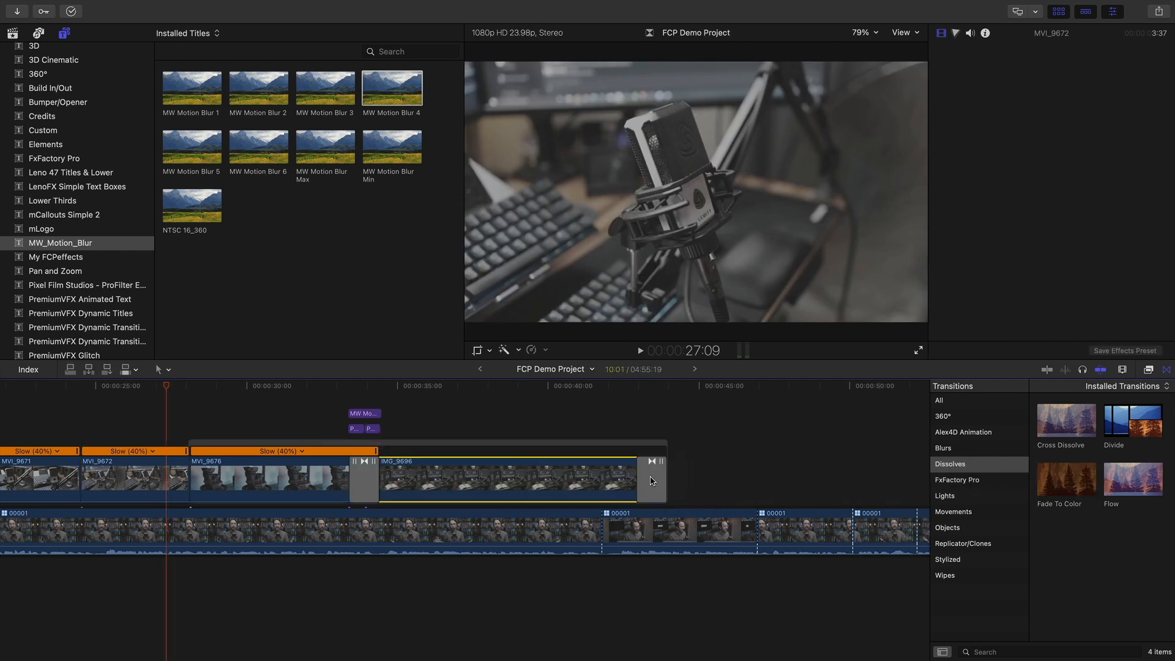
pyautogui.click(364, 480)
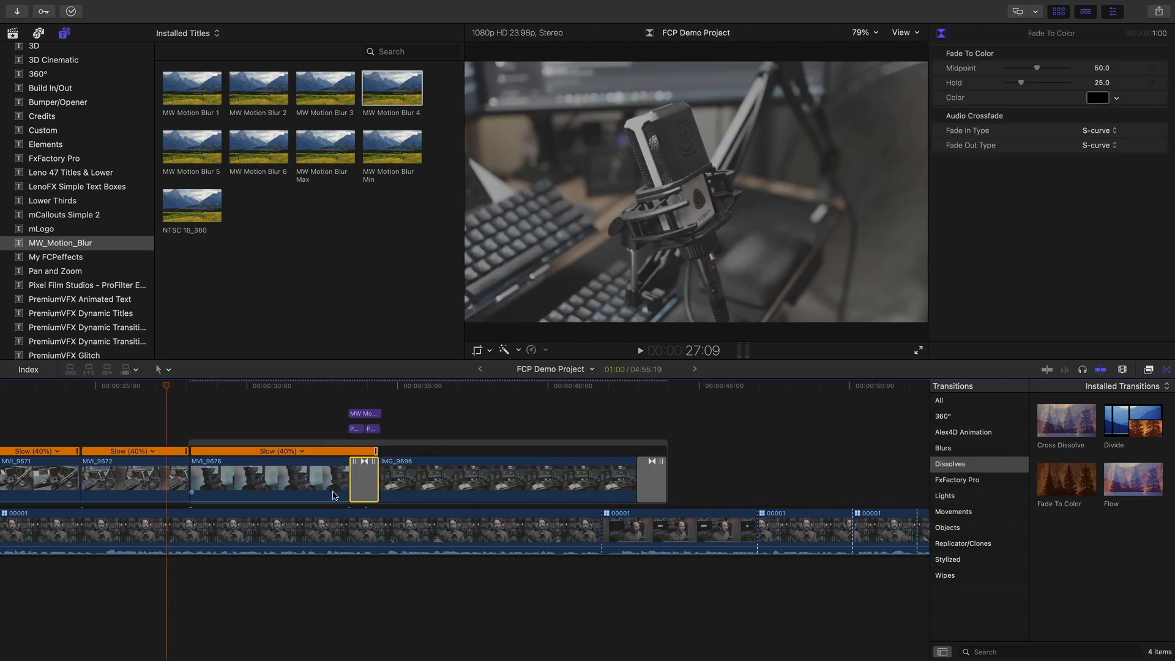
pyautogui.press('Delete')
pyautogui.click(602, 386)
pyautogui.press('space')
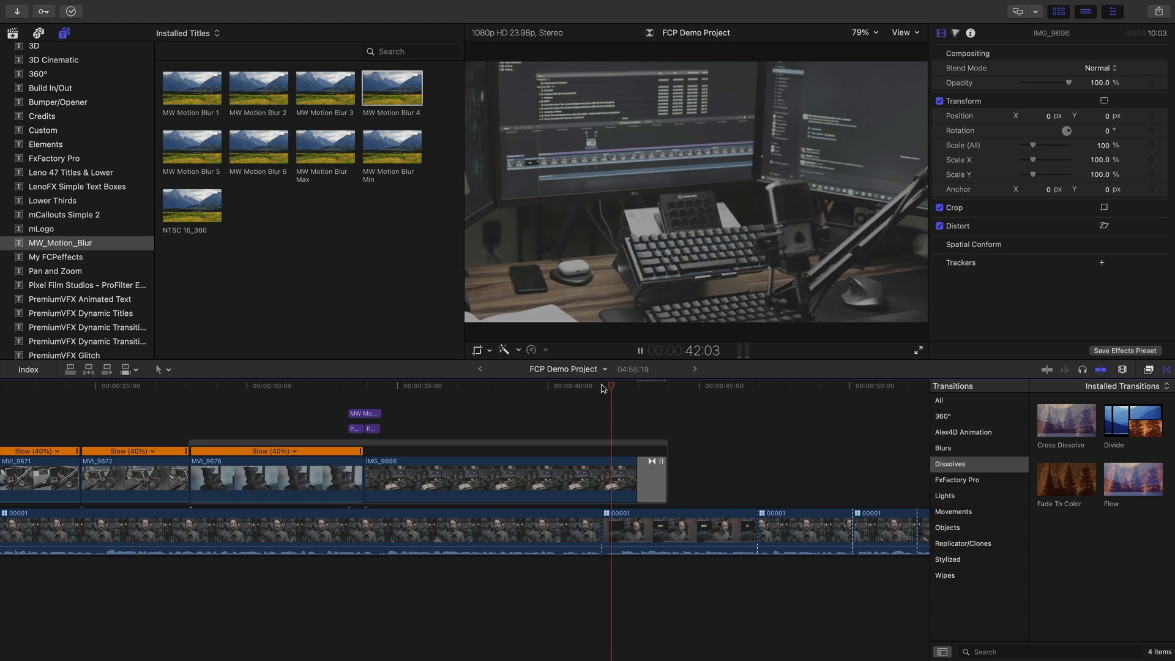
pyautogui.press('space')
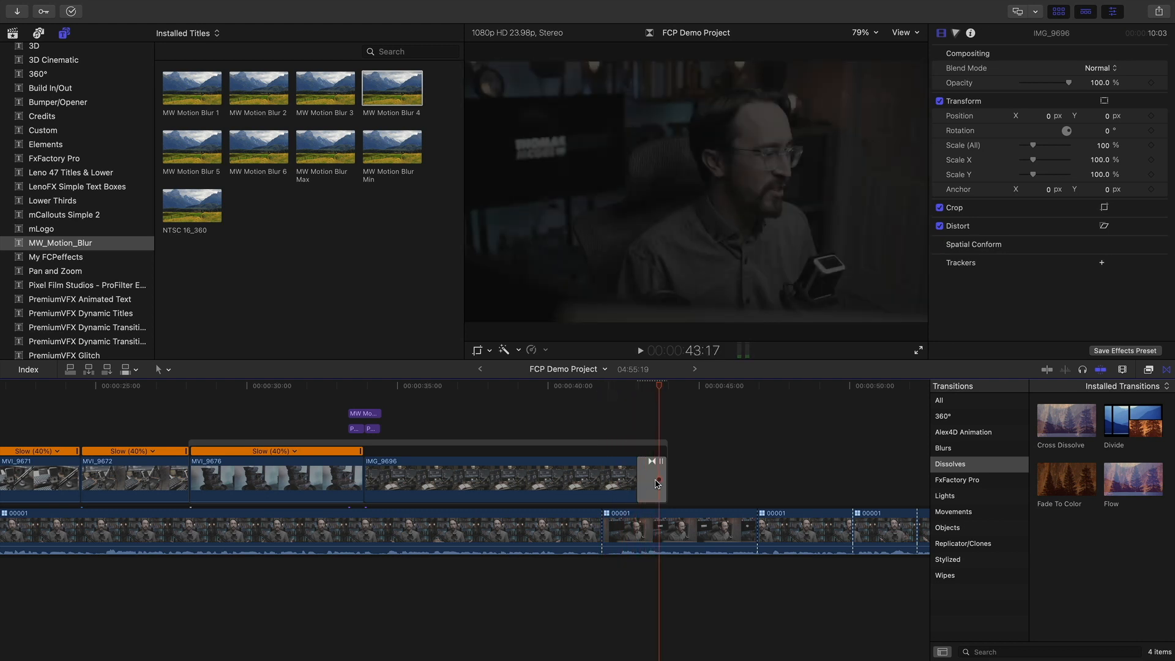
# Delete the fade at IMG_9696's end and close the transitions browser
pyautogui.click(656, 483)
pyautogui.press('Delete')
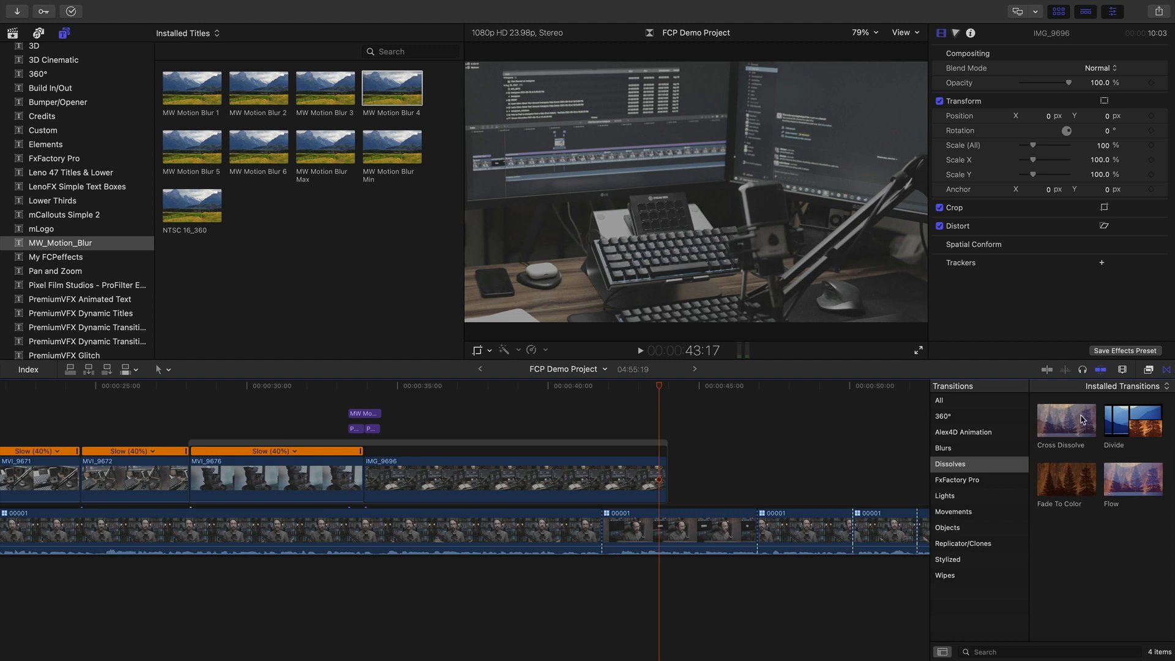
pyautogui.click(1167, 370)
pyautogui.hscroll(-5, 704, 465)
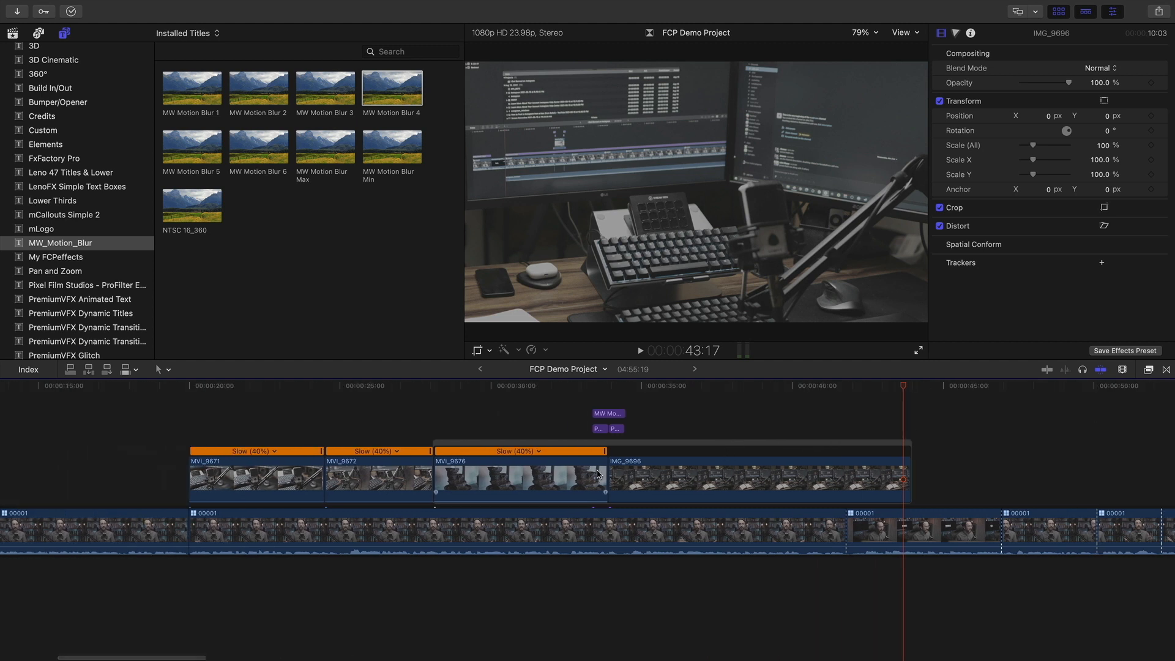
pyautogui.scroll(1, 596, 438)
pyautogui.click(624, 387)
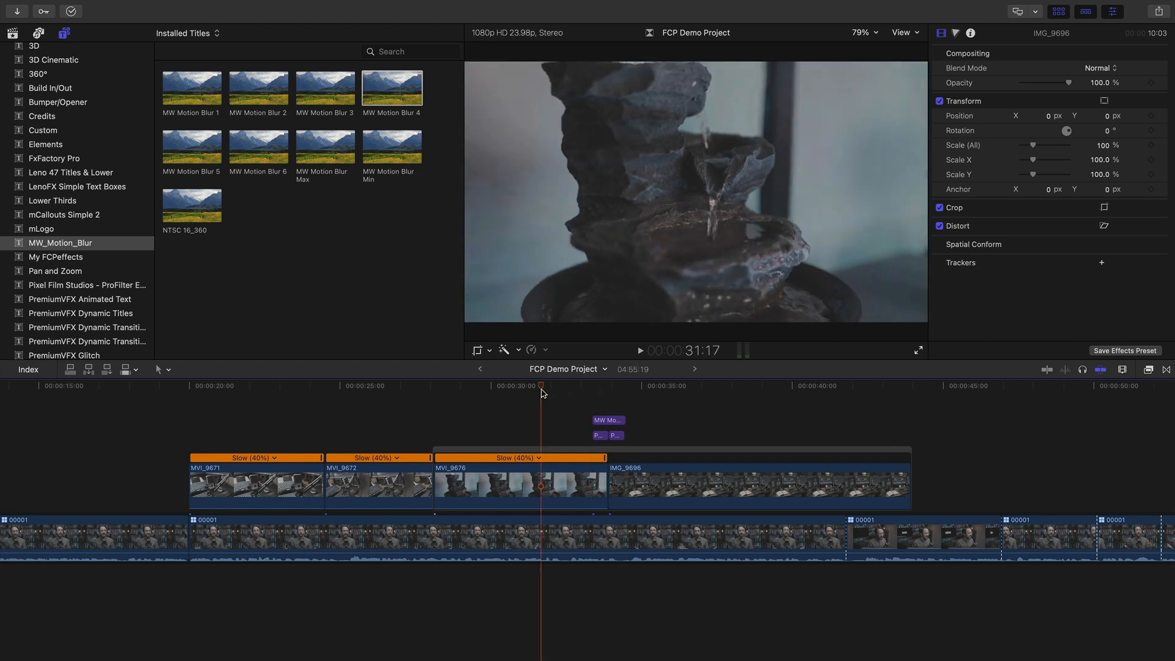
pyautogui.moveTo(586, 386); pyautogui.dragTo(630, 385)
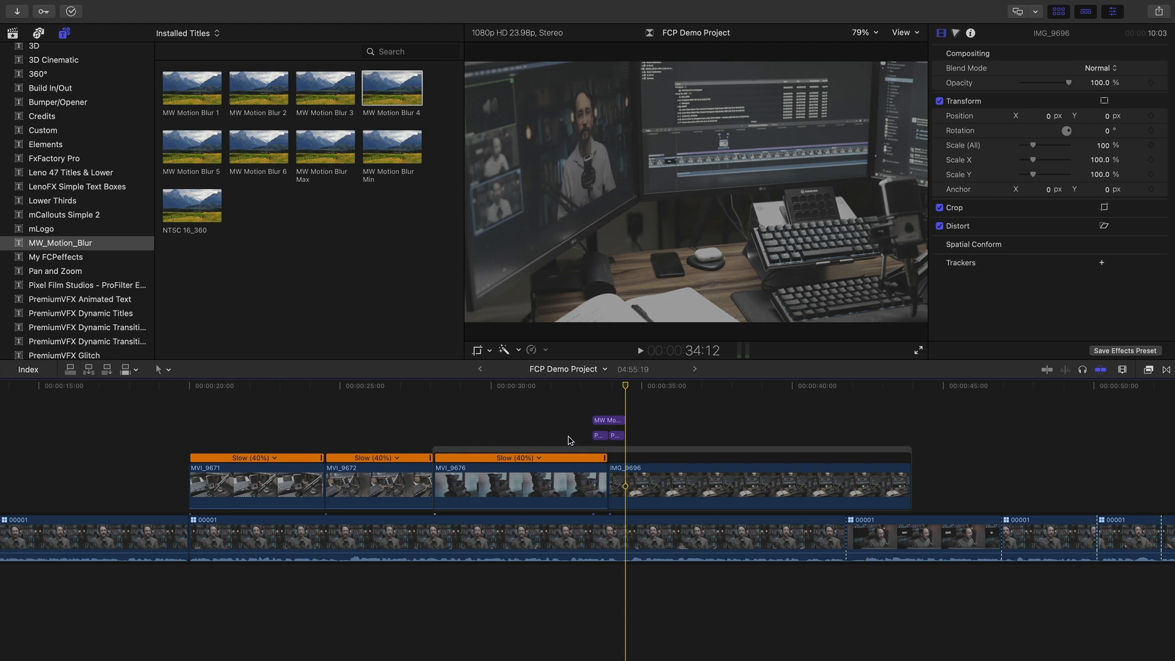
pyautogui.hscroll(2, 569, 428)
pyautogui.moveTo(572, 387); pyautogui.dragTo(141, 408)
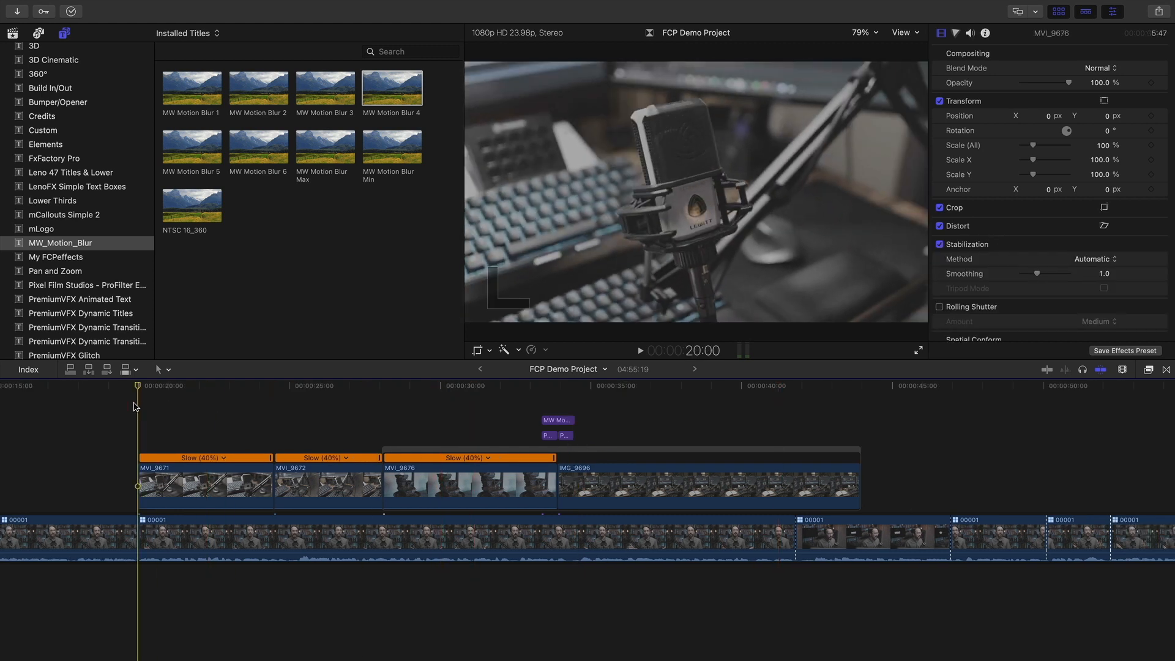
pyautogui.click(331, 469)
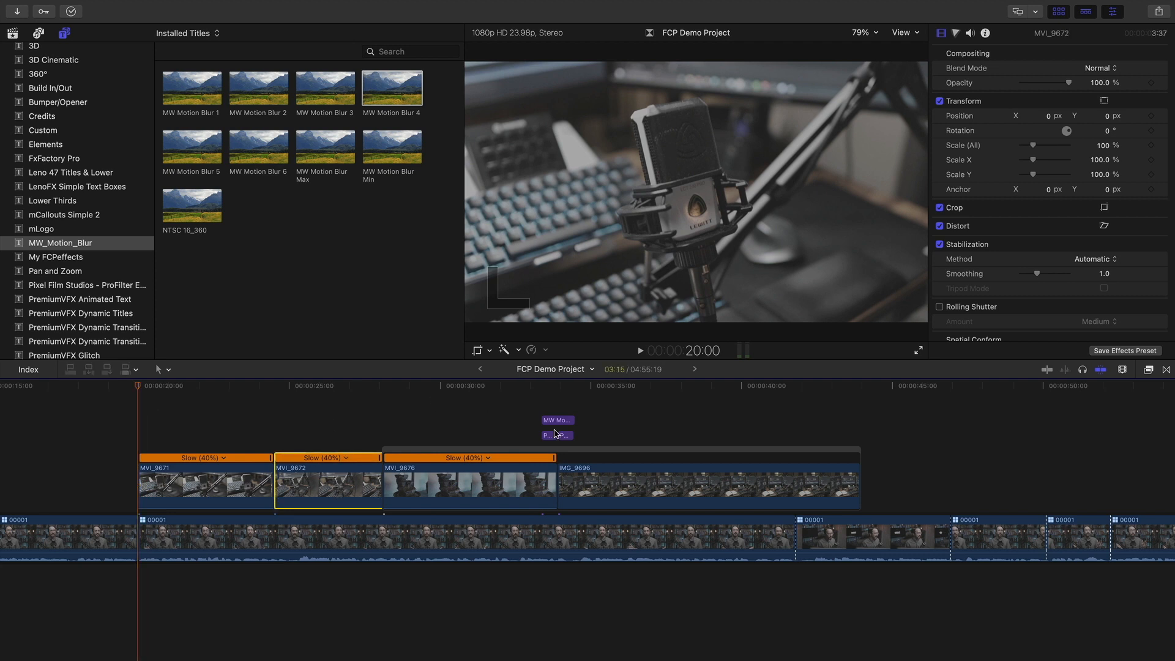
pyautogui.click(331, 391)
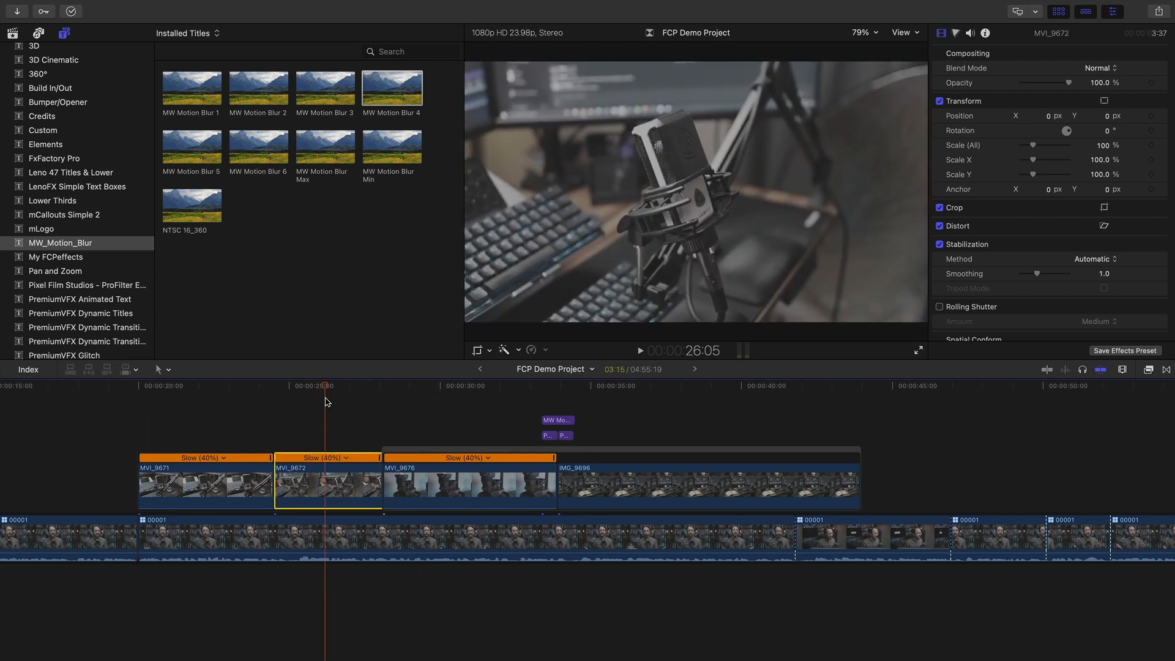
pyautogui.click(652, 389)
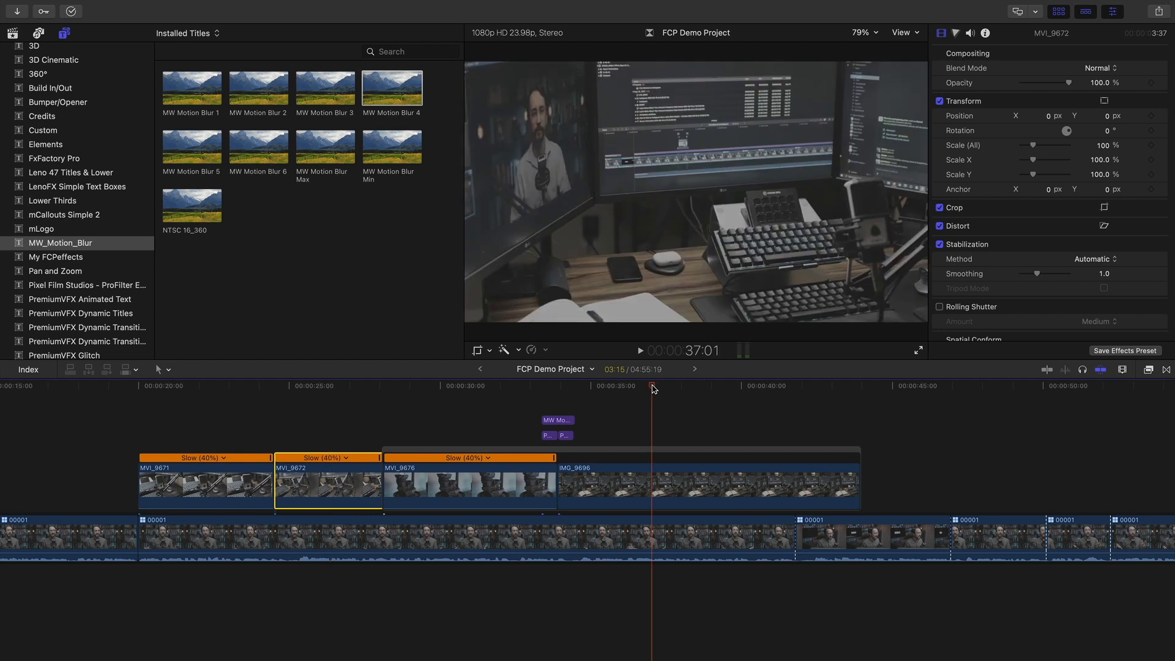
pyautogui.click(619, 388)
pyautogui.click(705, 389)
pyautogui.moveTo(705, 389); pyautogui.dragTo(659, 389)
# Try distorting IMG_9696's bottom-left corner, then undo it and finish the distort
pyautogui.click(703, 488)
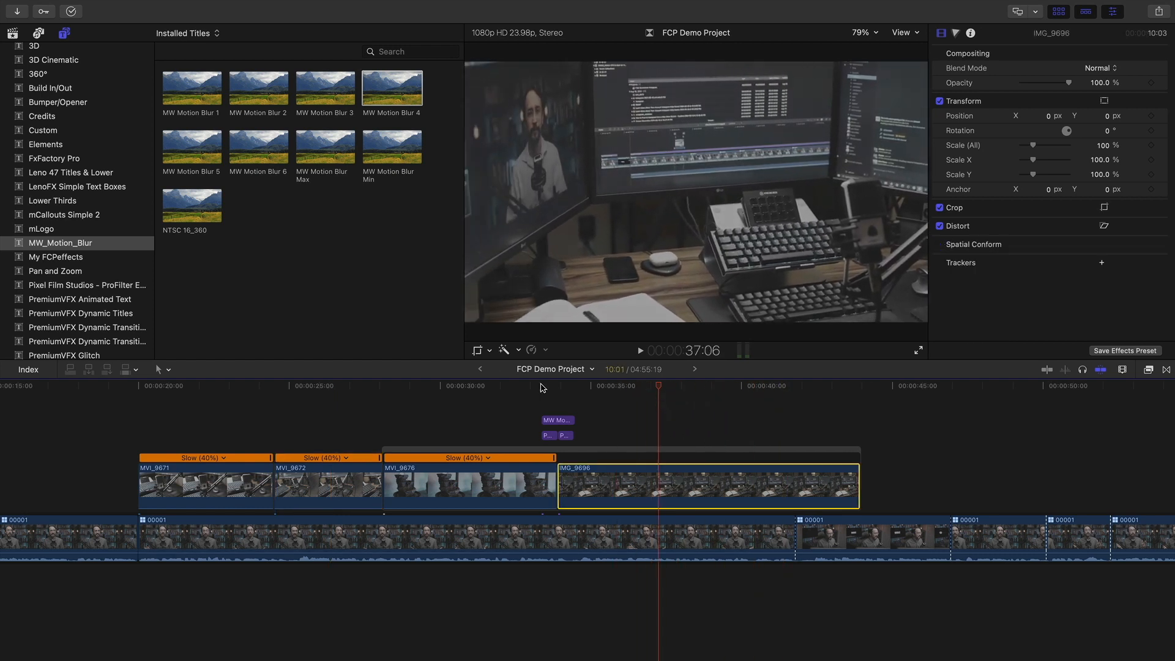
pyautogui.click(490, 352)
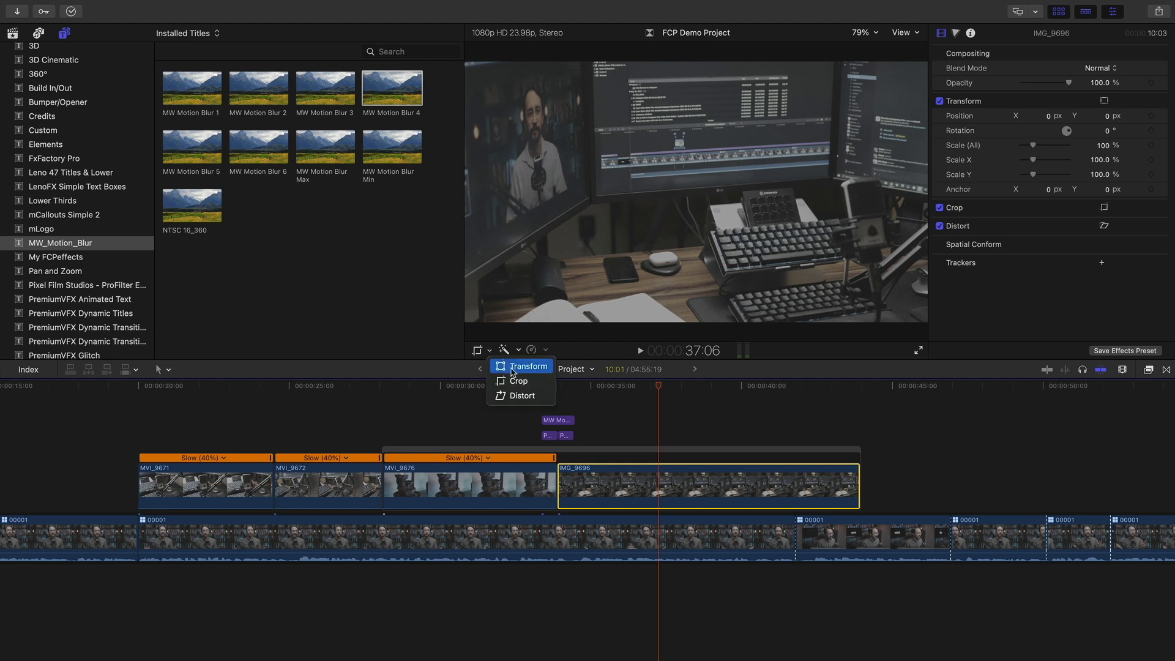
pyautogui.click(521, 396)
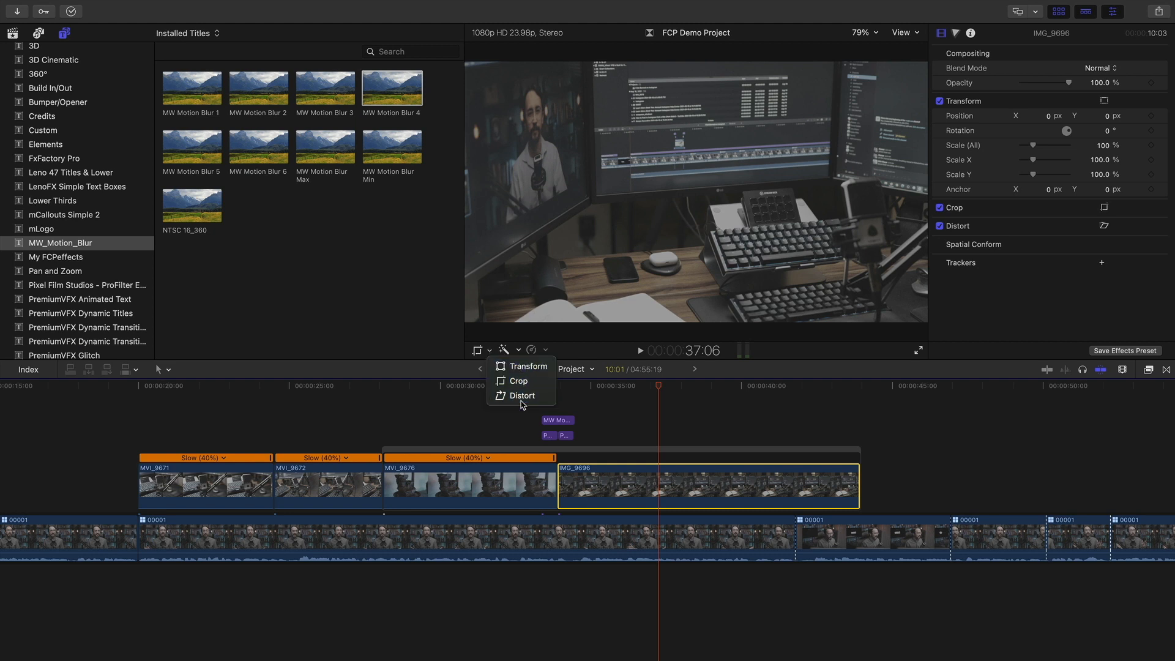
pyautogui.moveTo(469, 325); pyautogui.dragTo(595, 312)
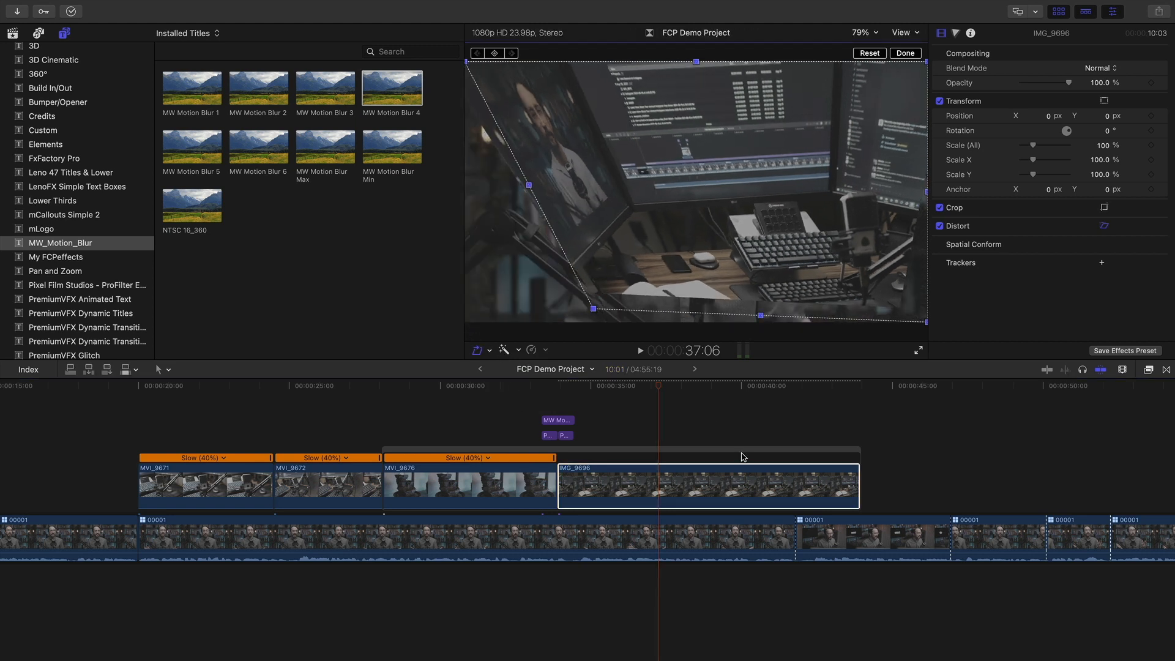
pyautogui.press('super+z')
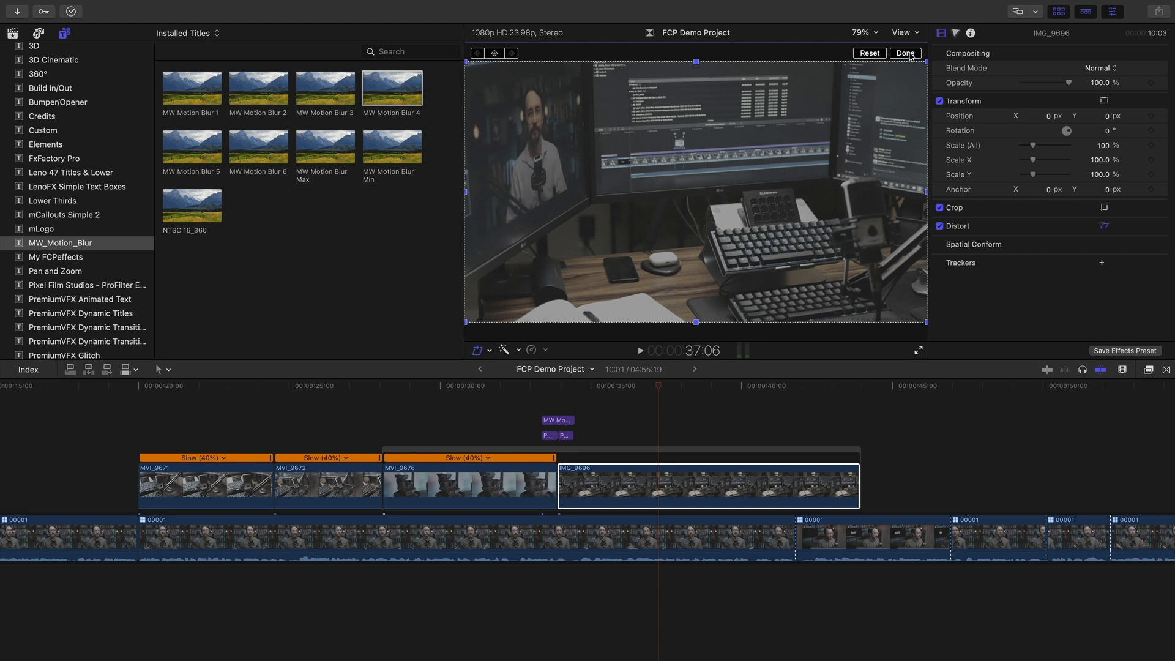
pyautogui.click(906, 54)
# Scrub to 37:14 on the interview and show its on-screen transform handles
pyautogui.click(717, 406)
pyautogui.moveTo(657, 387); pyautogui.dragTo(860, 389)
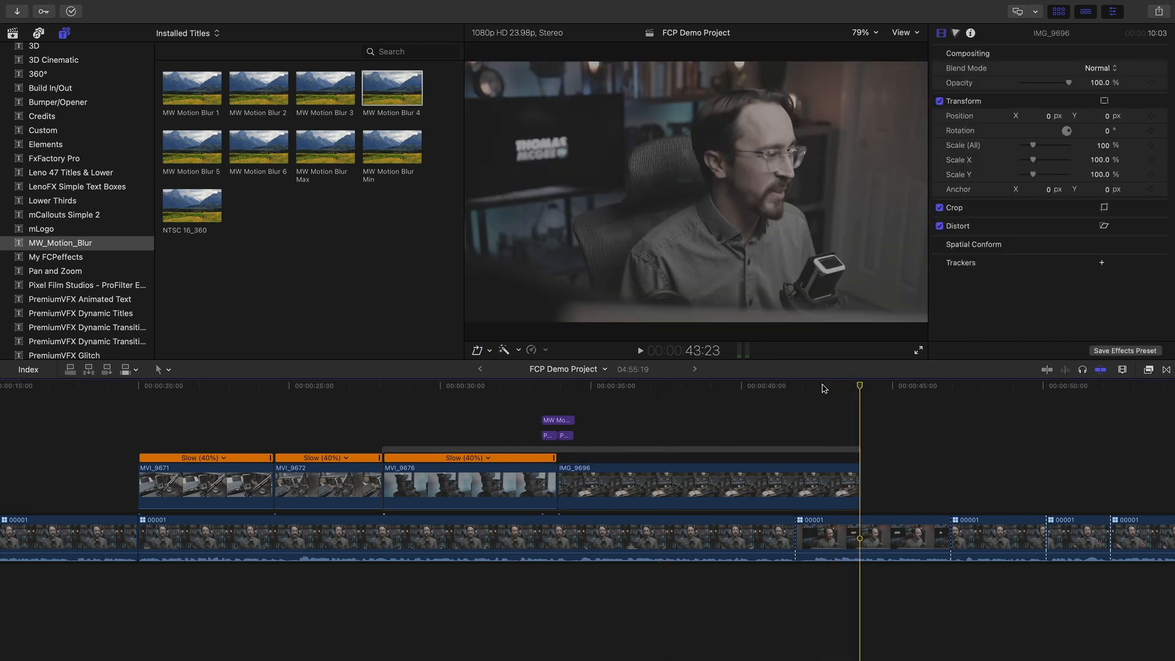
pyautogui.click(491, 351)
pyautogui.click(495, 367)
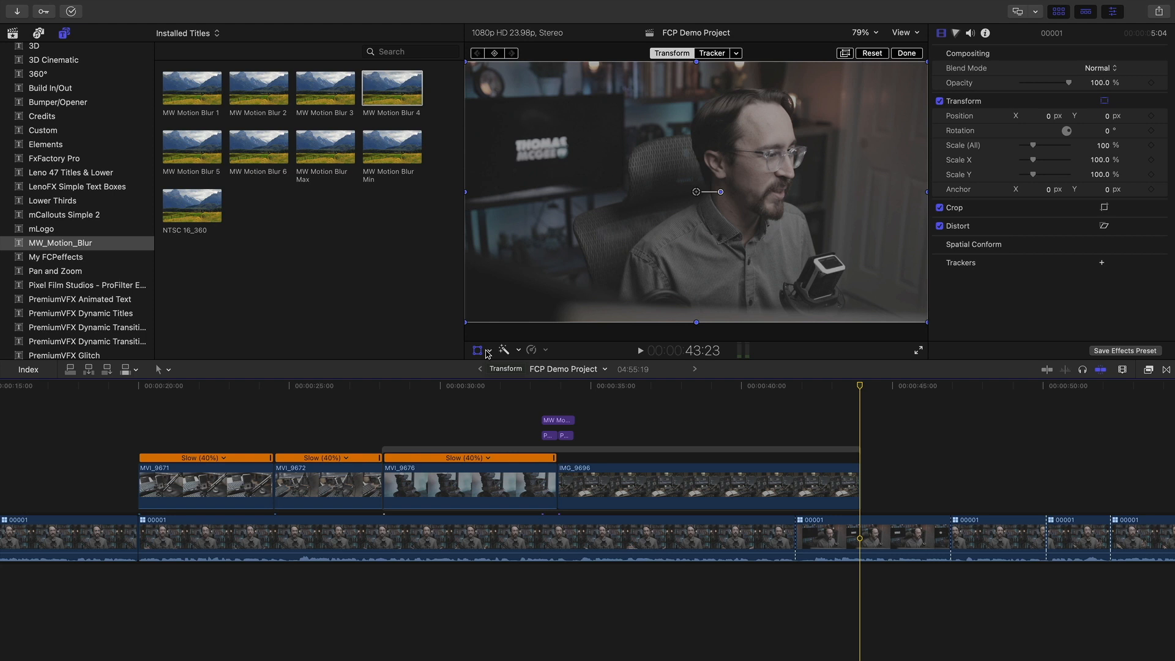
# Scrub to the desk shot, dismiss the transform handles, and zoom the timeline out
pyautogui.click(740, 387)
pyautogui.moveTo(740, 387)
pyautogui.mouseDown()
pyautogui.moveTo(619, 387)
pyautogui.moveTo(731, 386)
pyautogui.mouseUp()
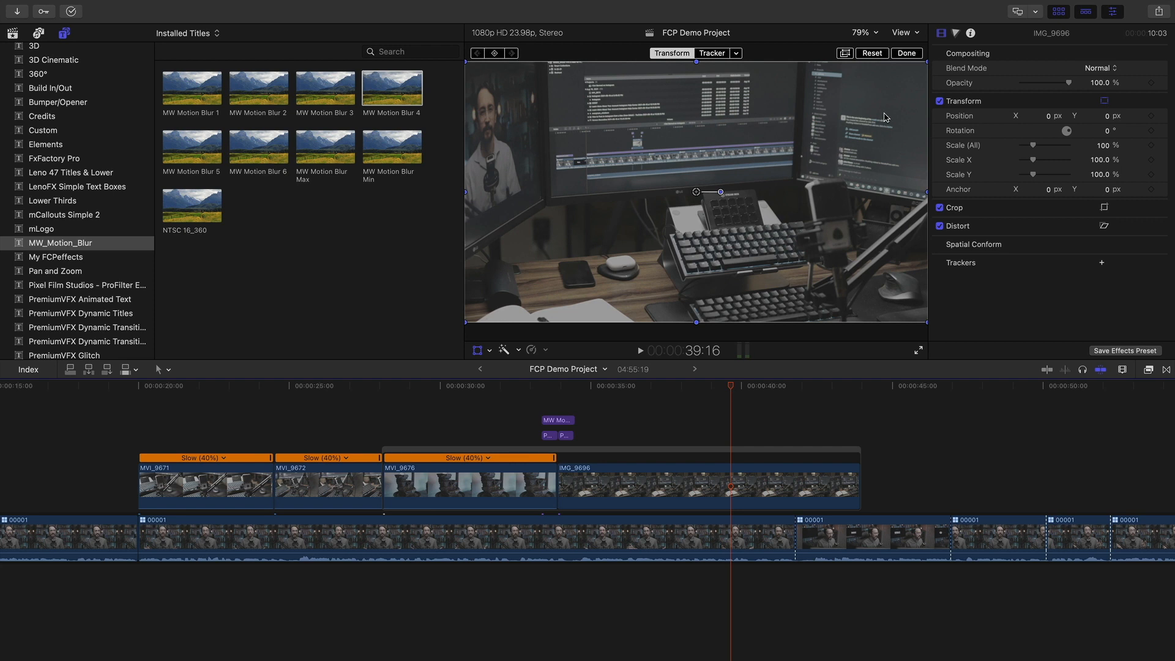
pyautogui.click(907, 53)
pyautogui.press('super+minus')
# Play the interview from 52:18, then return the playhead to early in the project
pyautogui.moveTo(603, 387); pyautogui.dragTo(759, 389)
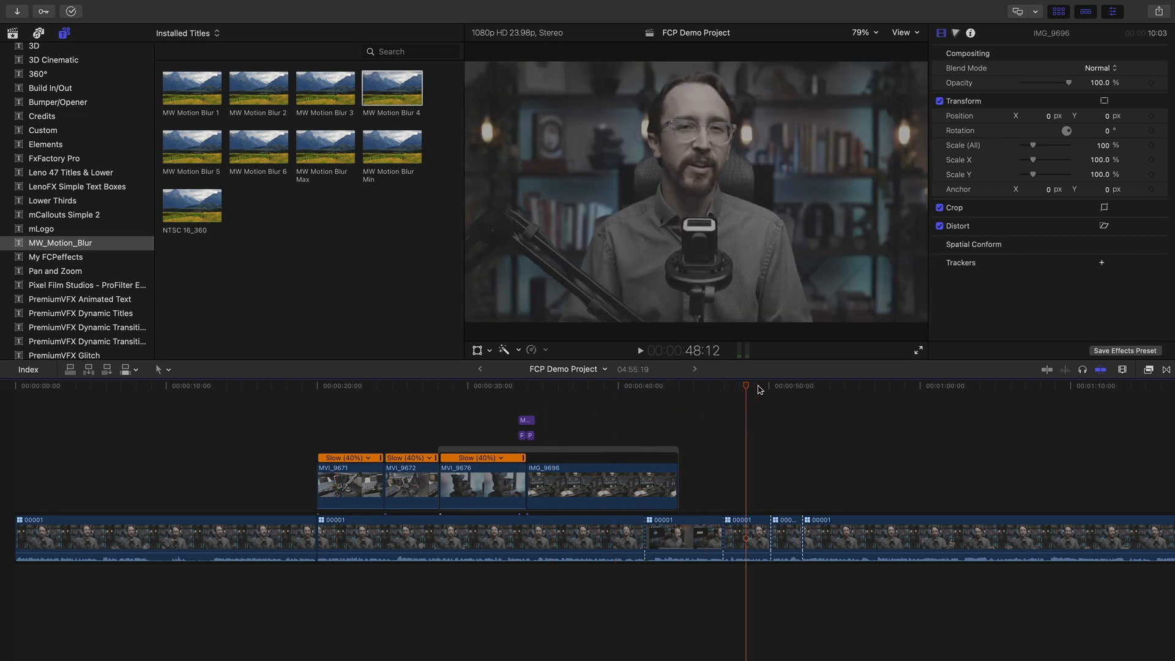
pyautogui.hscroll(5, 588, 395)
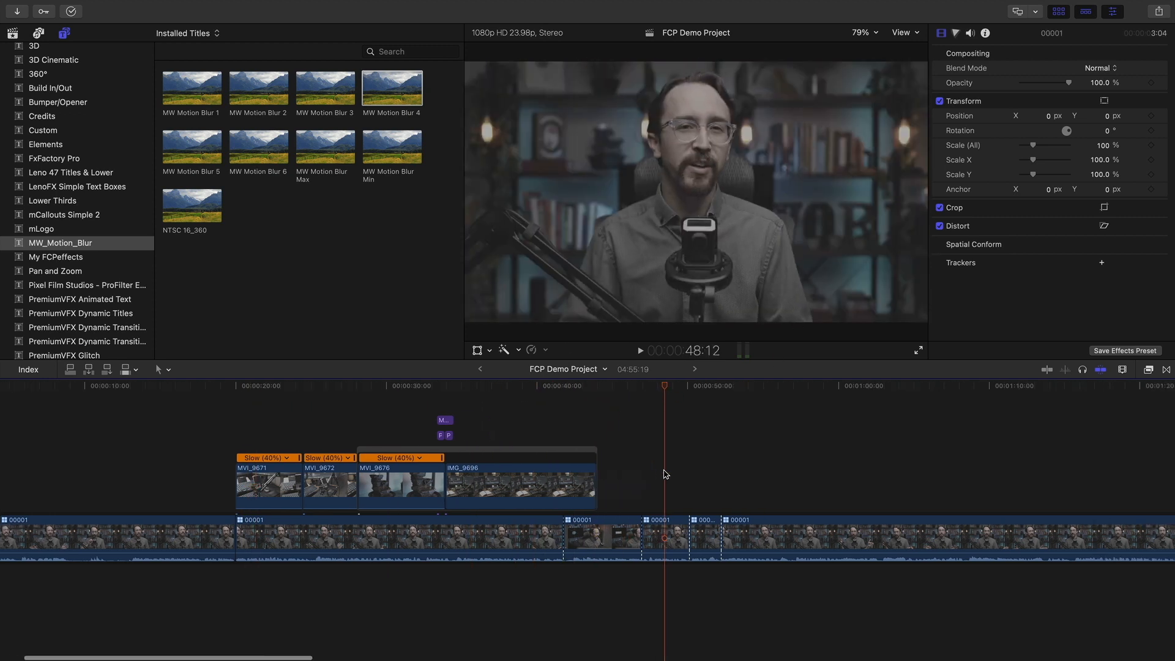
pyautogui.moveTo(600, 386); pyautogui.dragTo(631, 388)
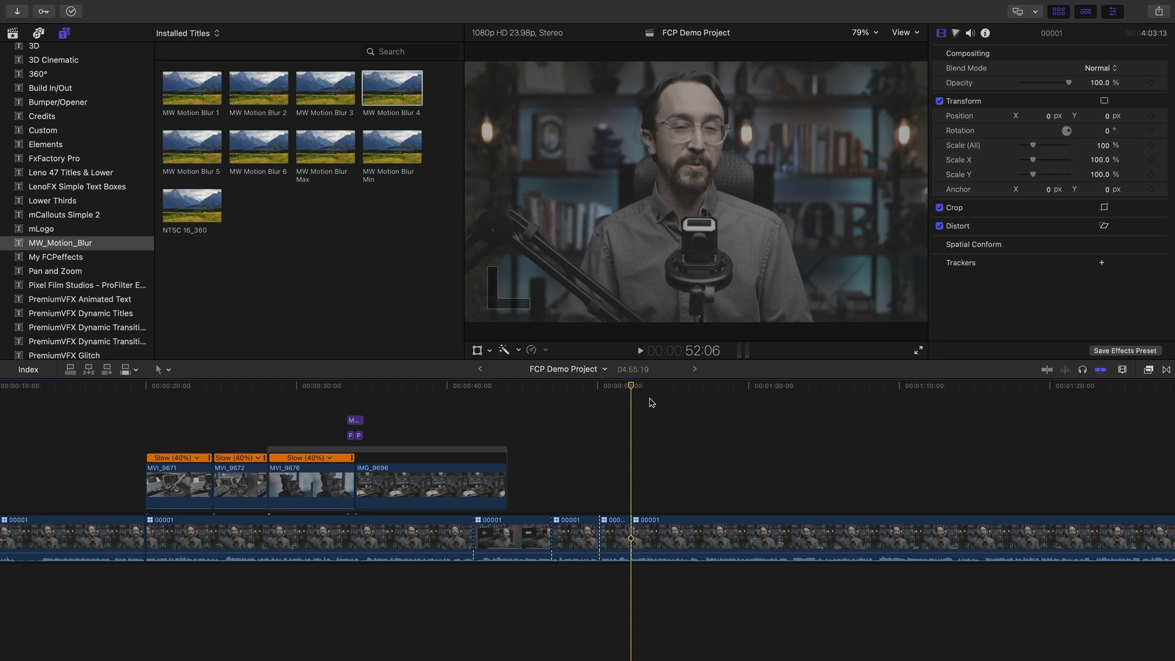
pyautogui.press('space')
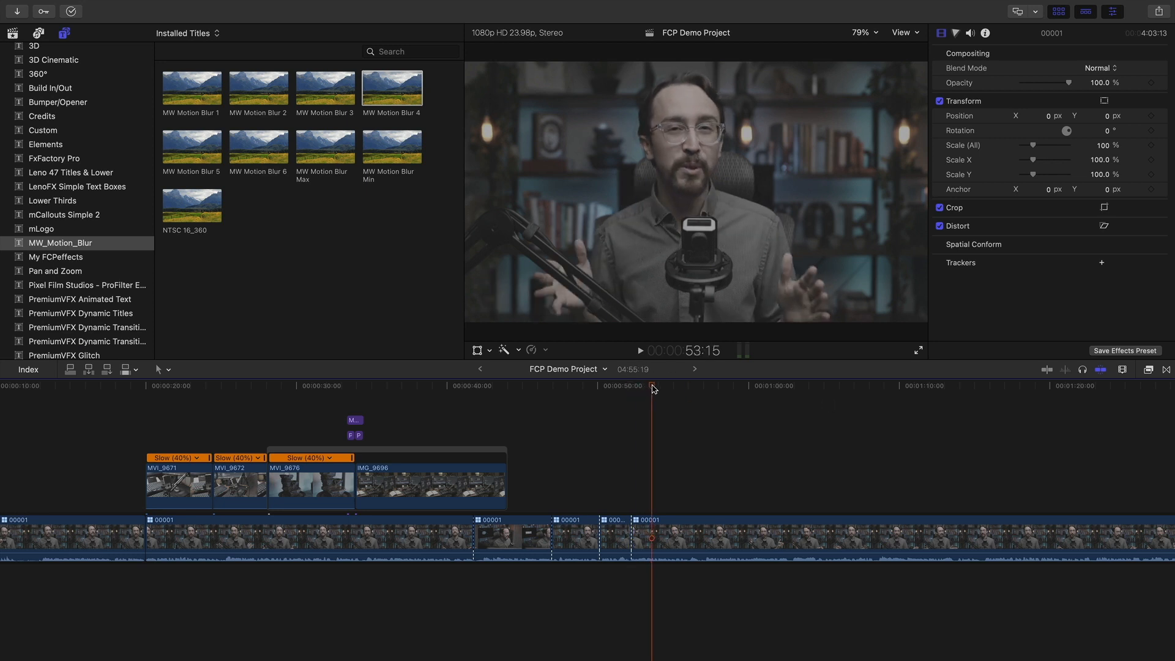
pyautogui.hscroll(2, 609, 432)
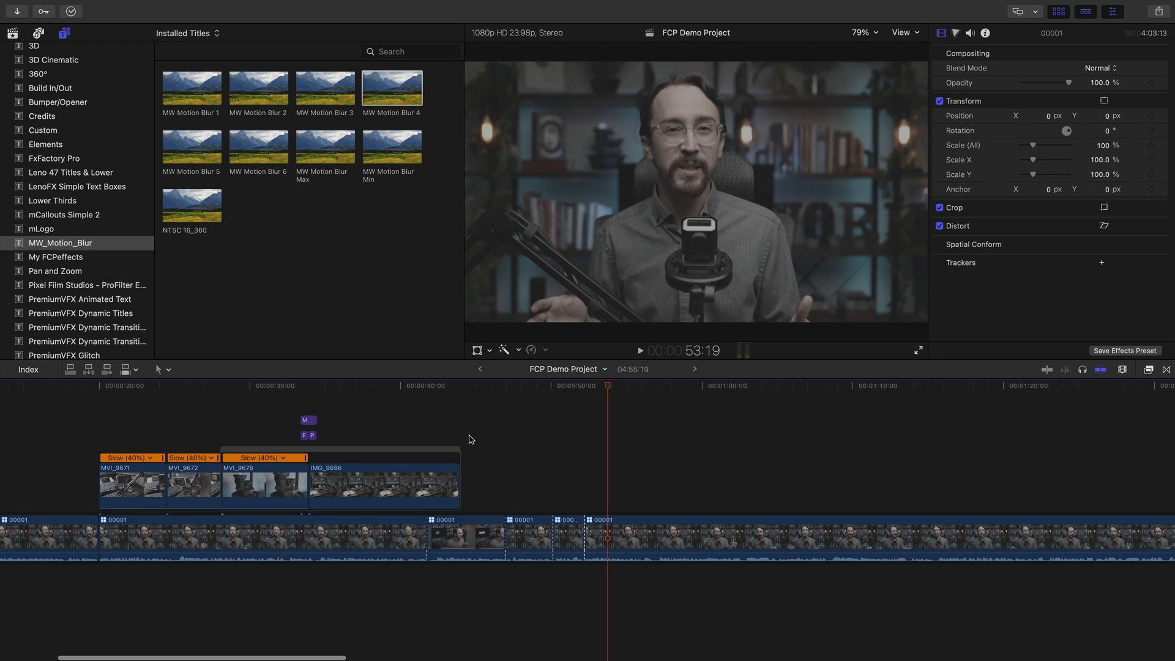
pyautogui.hscroll(-5, 467, 438)
pyautogui.click(218, 386)
# Scrub through the edit to 50:03, select the last 00001 interview clip, and park at 54:00
pyautogui.moveTo(219, 385); pyautogui.dragTo(738, 400)
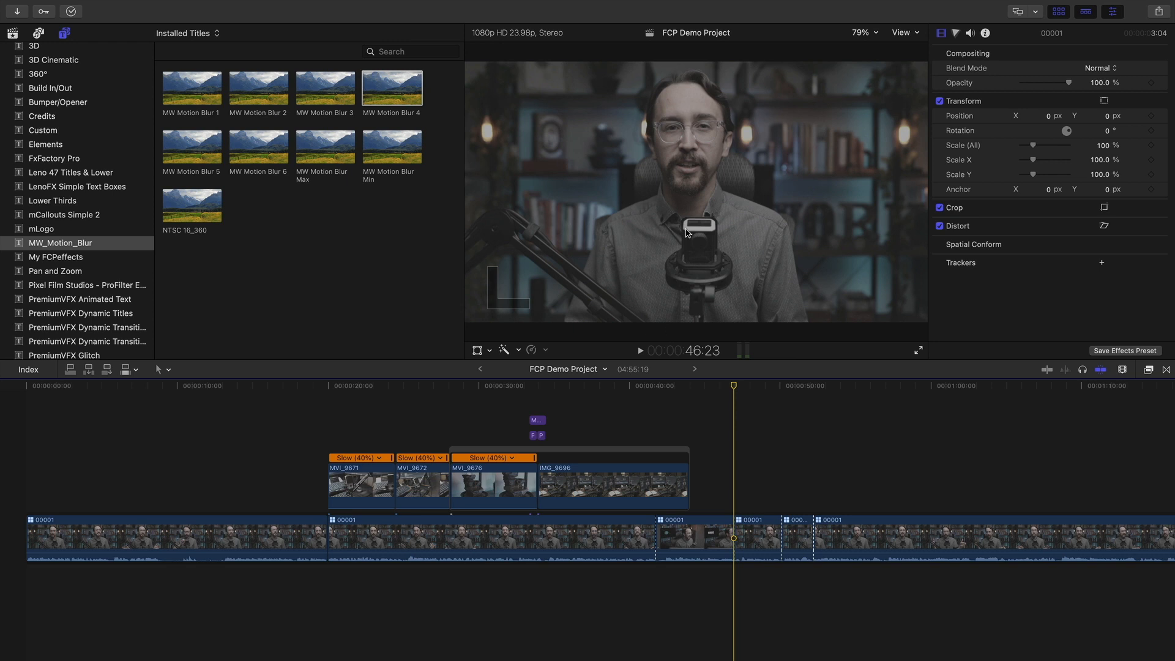
pyautogui.hscroll(3, 733, 395)
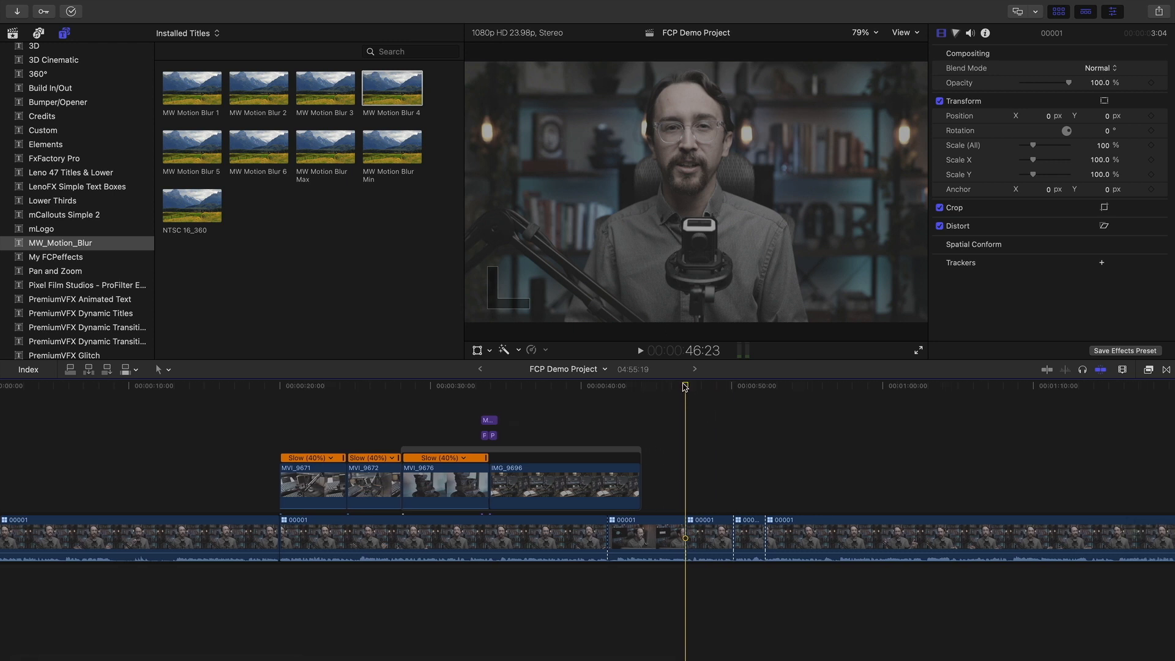
pyautogui.moveTo(692, 387); pyautogui.dragTo(735, 390)
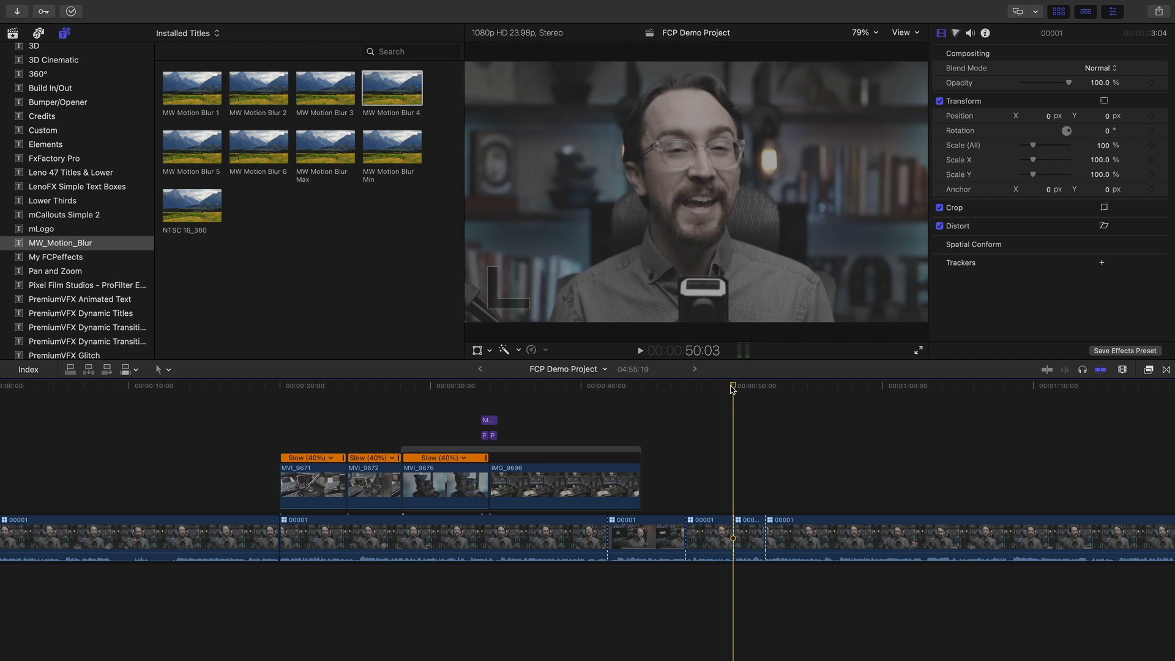
pyautogui.click(829, 527)
pyautogui.hscroll(5, 679, 484)
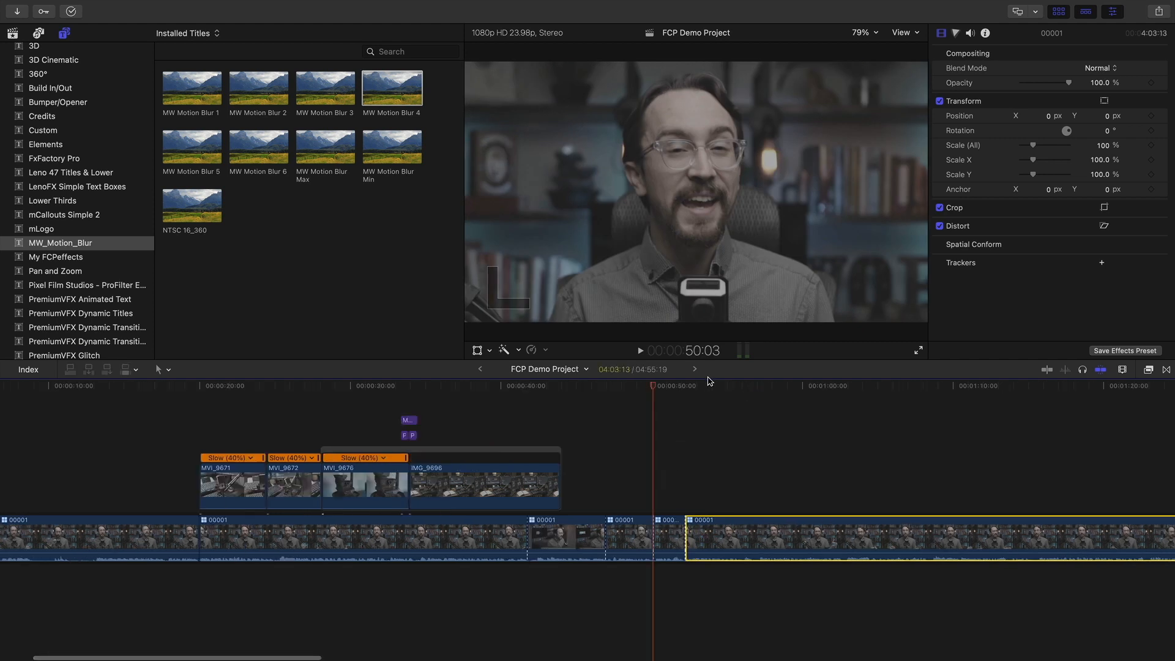
pyautogui.click(710, 384)
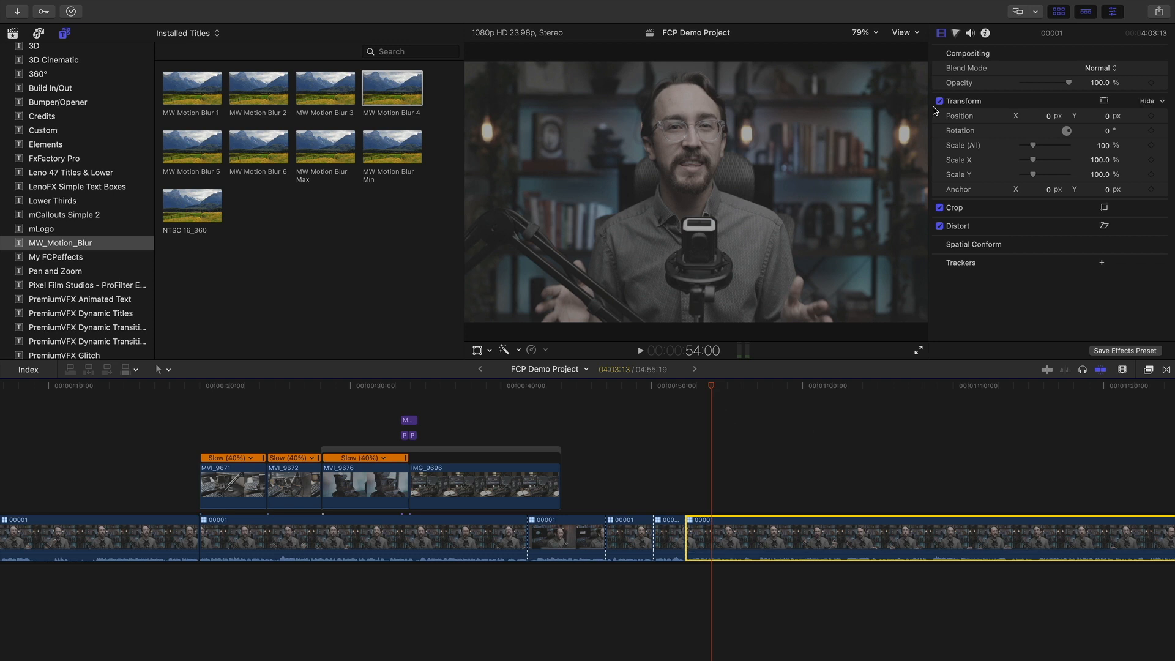
# Open the Color Board, preview 53:18, and select the interview clips back to the first
pyautogui.click(956, 33)
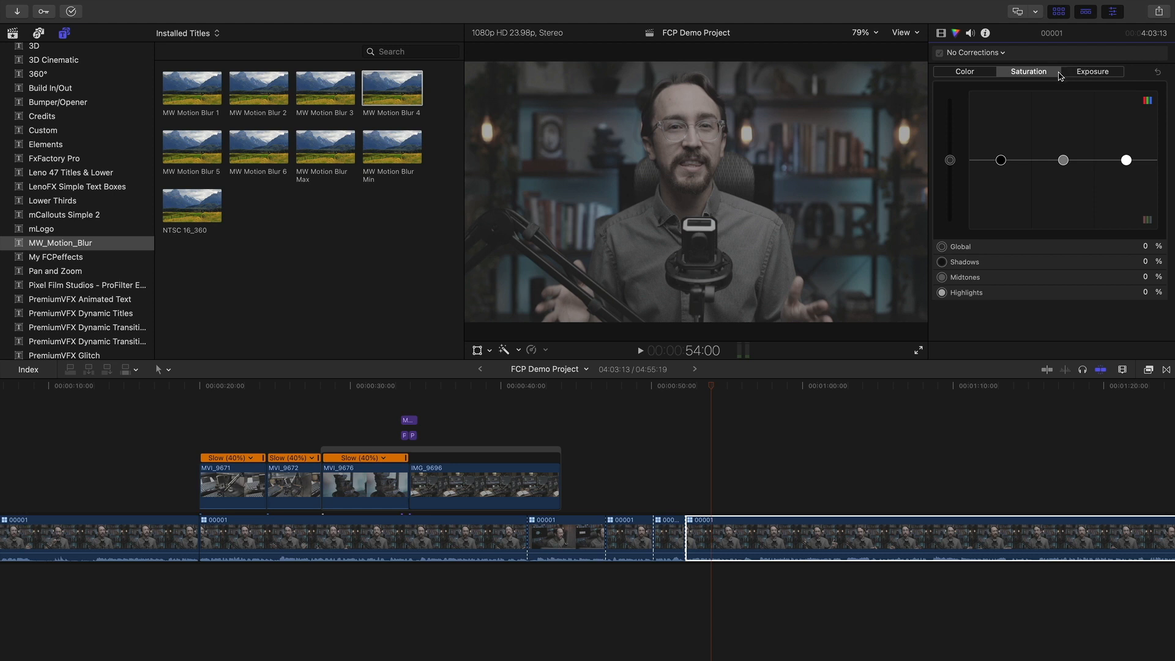
pyautogui.moveTo(710, 387)
pyautogui.mouseDown()
pyautogui.moveTo(761, 388)
pyautogui.moveTo(710, 392)
pyautogui.mouseUp()
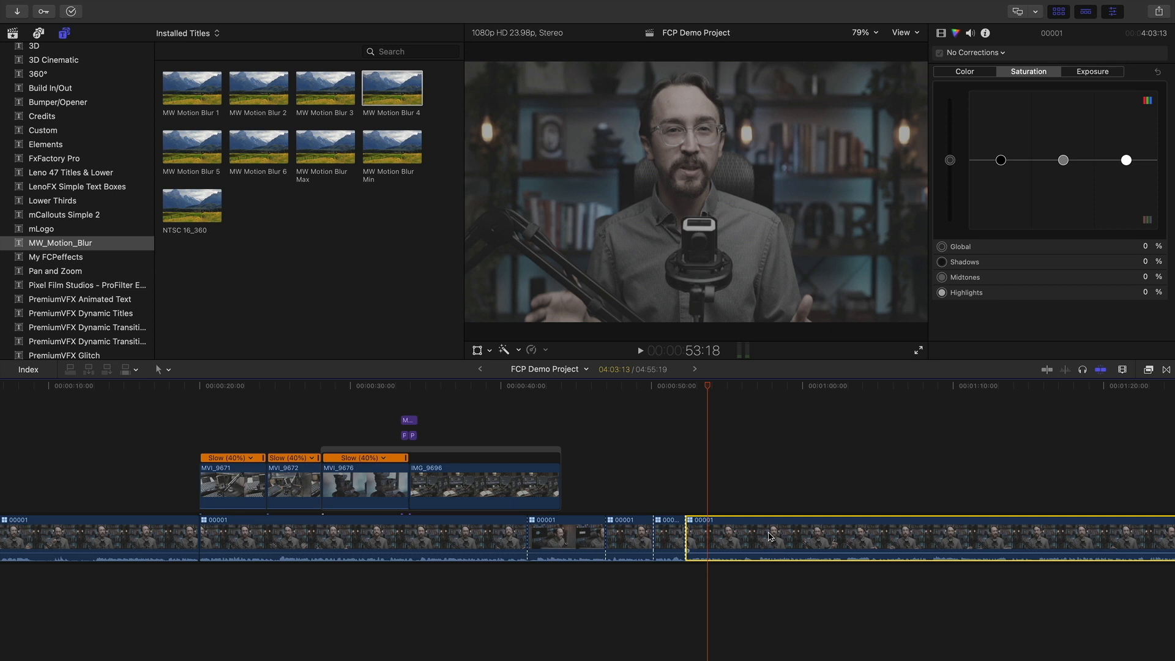
pyautogui.keyDown('shift'); pyautogui.click(637, 534); pyautogui.keyUp('shift')
pyautogui.keyDown('shift'); pyautogui.click(571, 538); pyautogui.keyUp('shift')
pyautogui.keyDown('shift'); pyautogui.click(451, 533); pyautogui.keyUp('shift')
pyautogui.keyDown('shift'); pyautogui.click(118, 553); pyautogui.keyUp('shift')
# Review interview clips around 45–49 seconds and show the Custom titles collection
pyautogui.hscroll(-5, 202, 486)
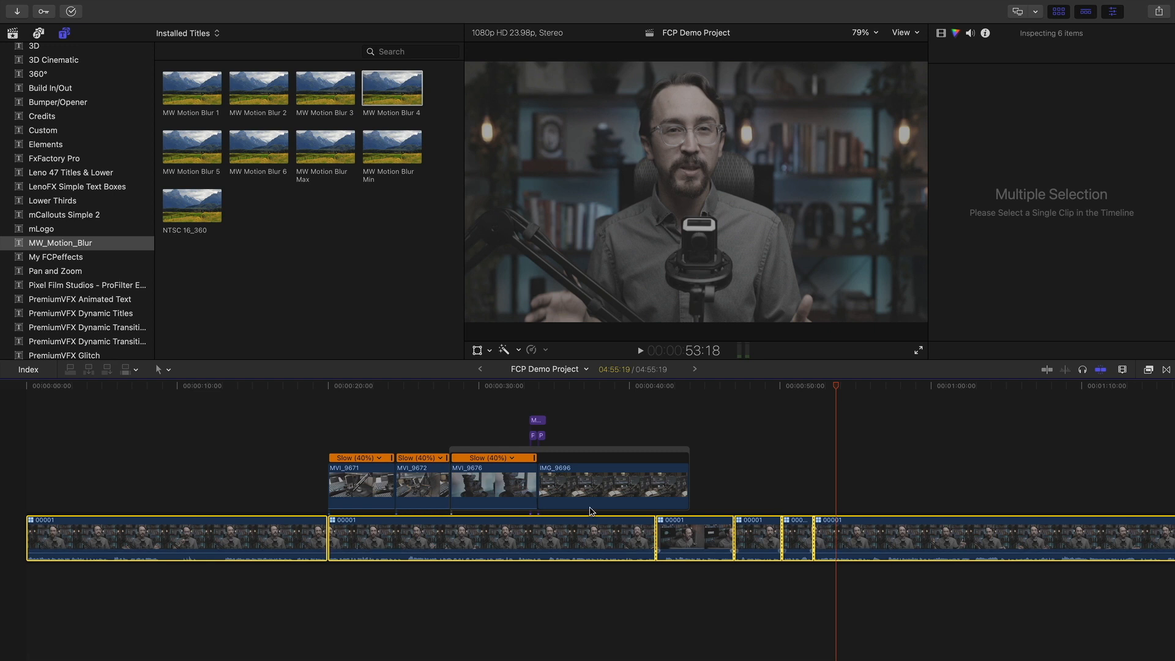
pyautogui.moveTo(263, 385); pyautogui.dragTo(191, 387)
pyautogui.click(244, 445)
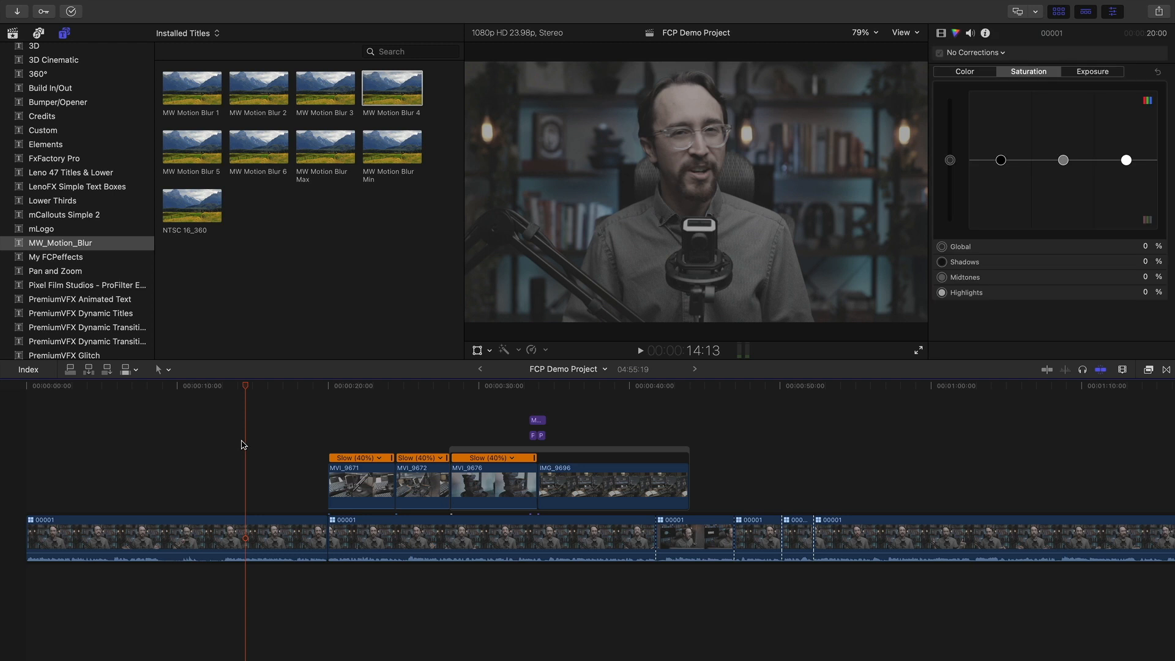
pyautogui.click(694, 542)
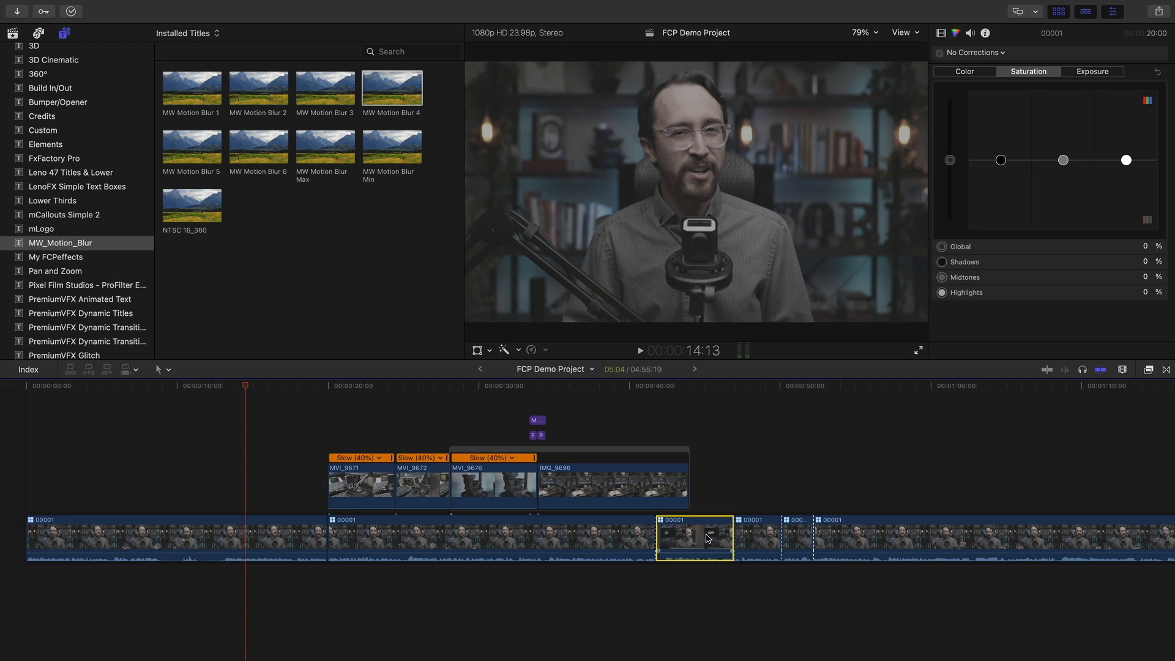
pyautogui.click(715, 386)
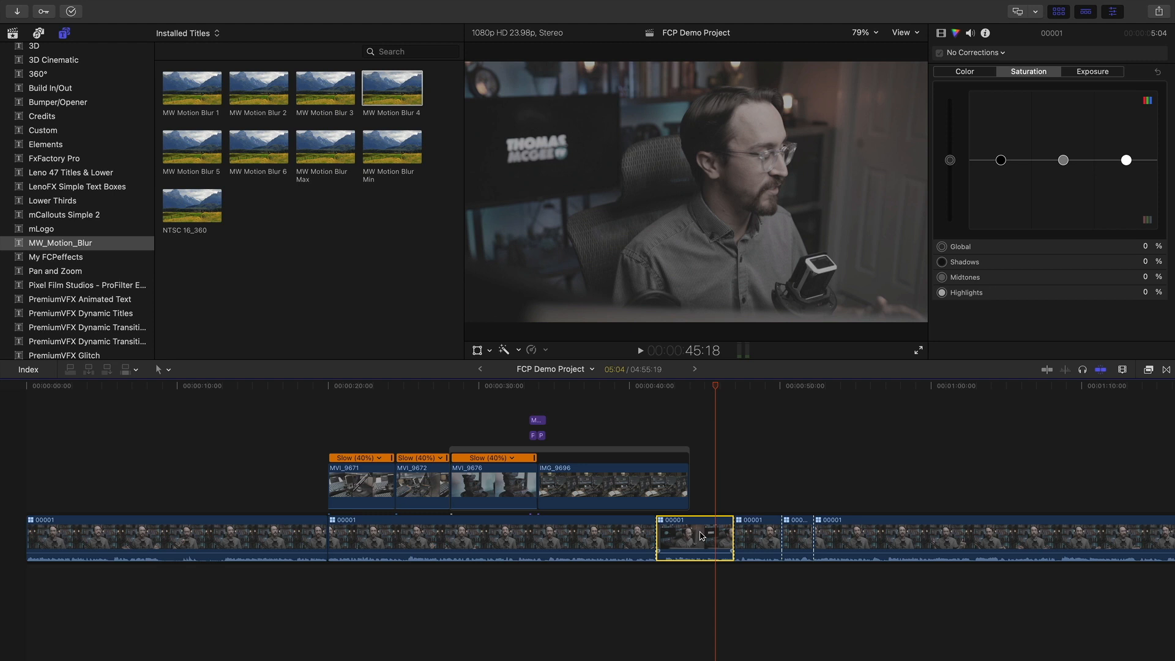
pyautogui.moveTo(121, 591); pyautogui.dragTo(1030, 528)
pyautogui.click(1009, 599)
pyautogui.click(769, 450)
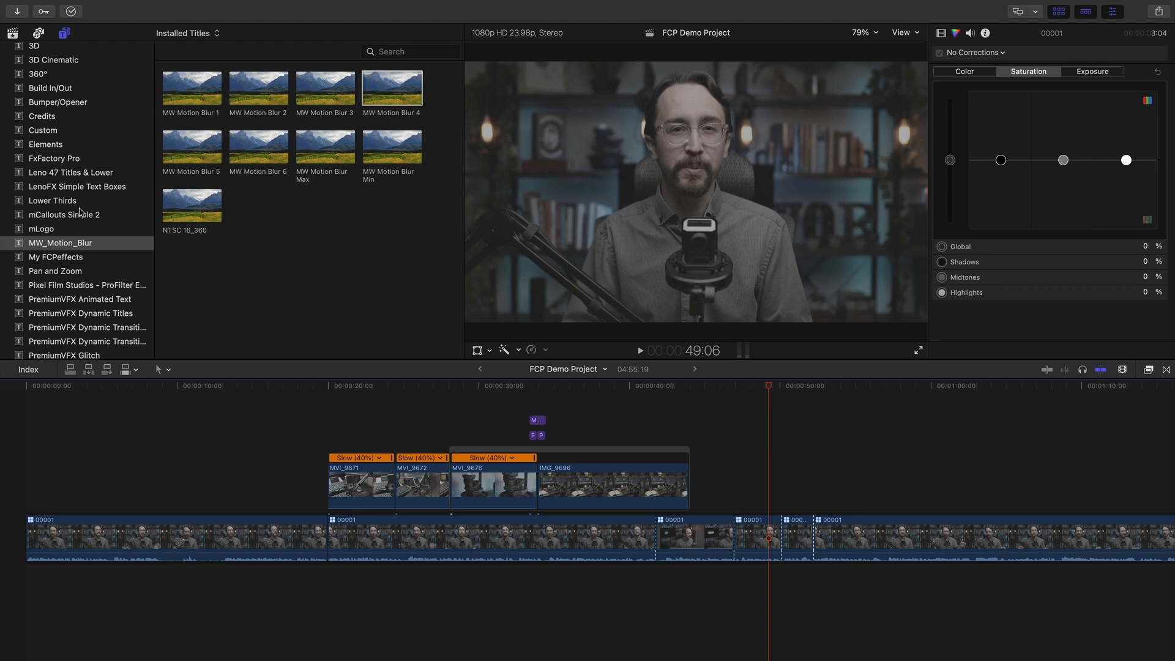
pyautogui.click(85, 132)
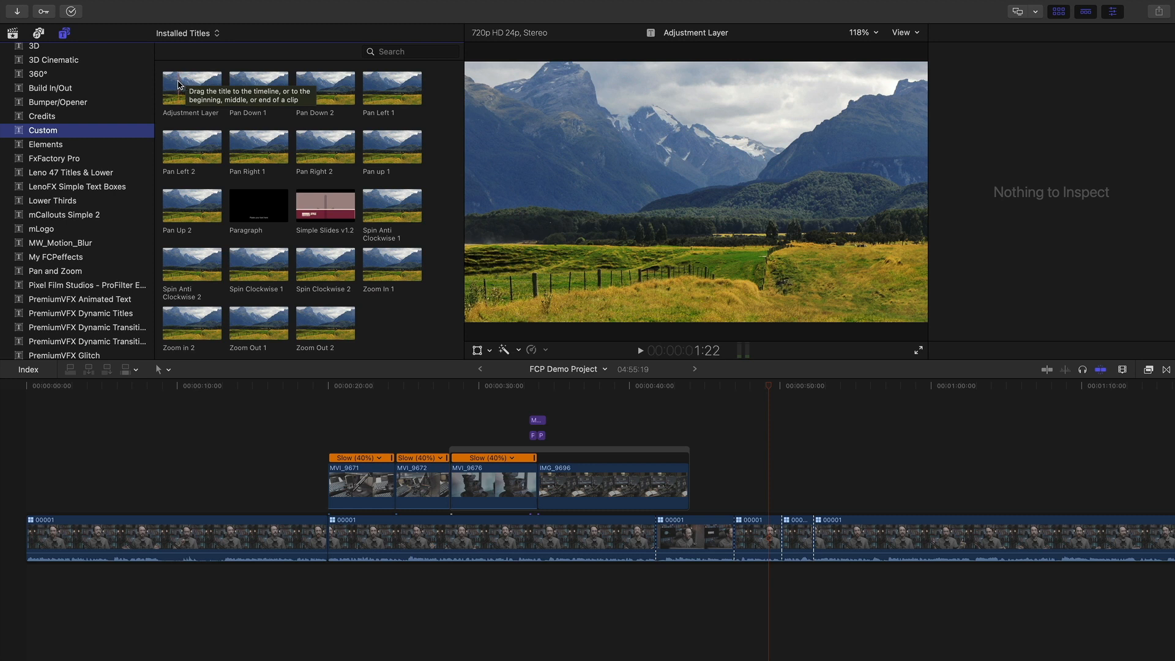
# Place an Adjustment Layer above the interview at 49 seconds and lengthen it to 21:10
pyautogui.moveTo(182, 86); pyautogui.dragTo(721, 476)
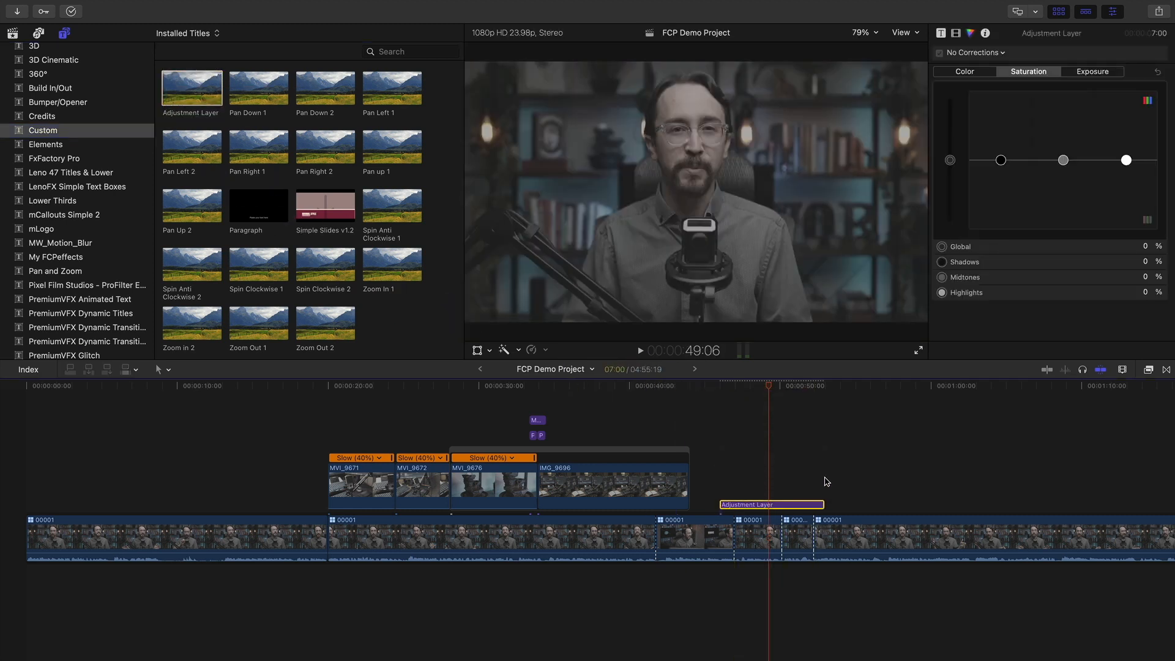
pyautogui.hscroll(5, 779, 505)
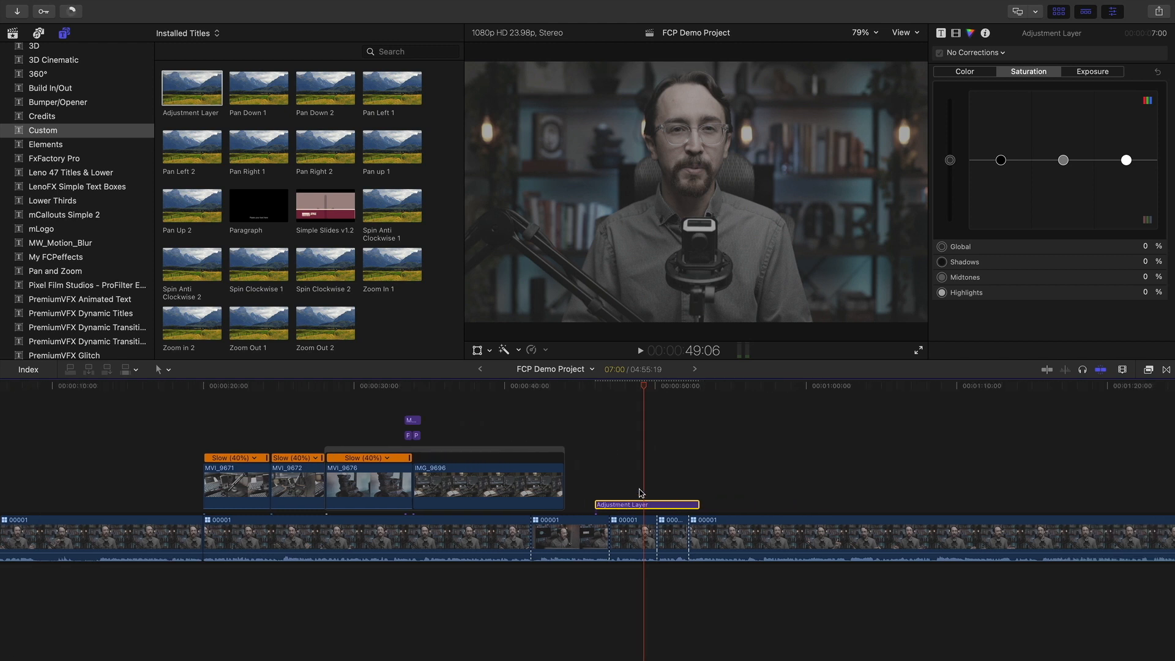
pyautogui.moveTo(699, 504); pyautogui.dragTo(916, 505)
pyautogui.click(743, 456)
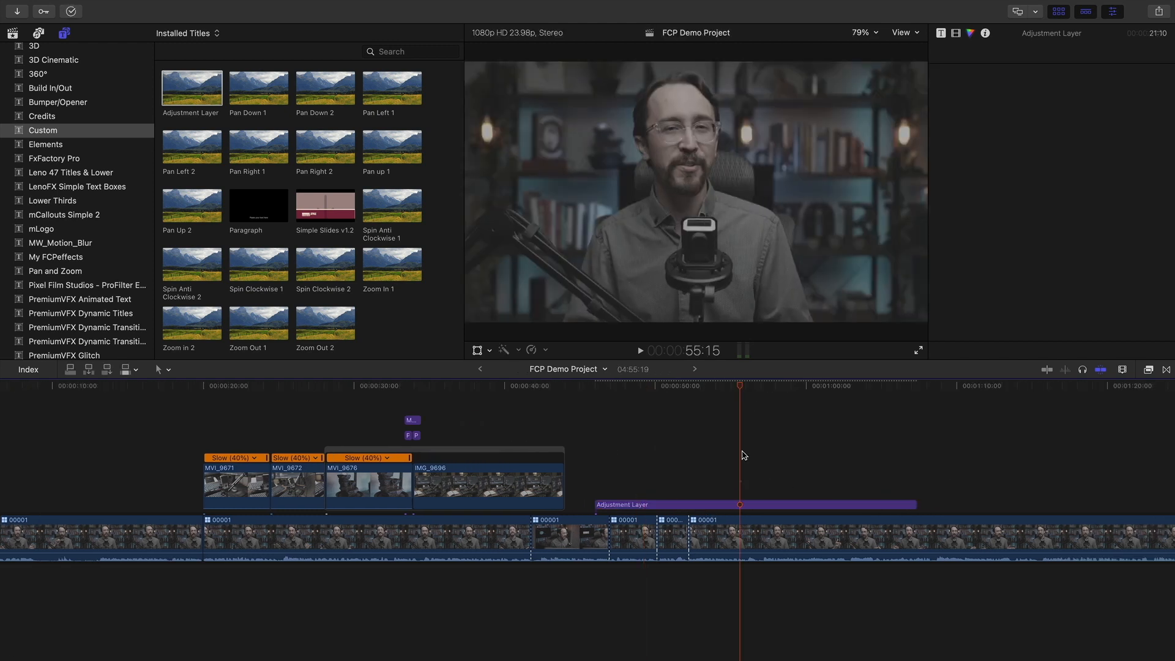
pyautogui.moveTo(619, 387); pyautogui.dragTo(628, 387)
pyautogui.click(714, 506)
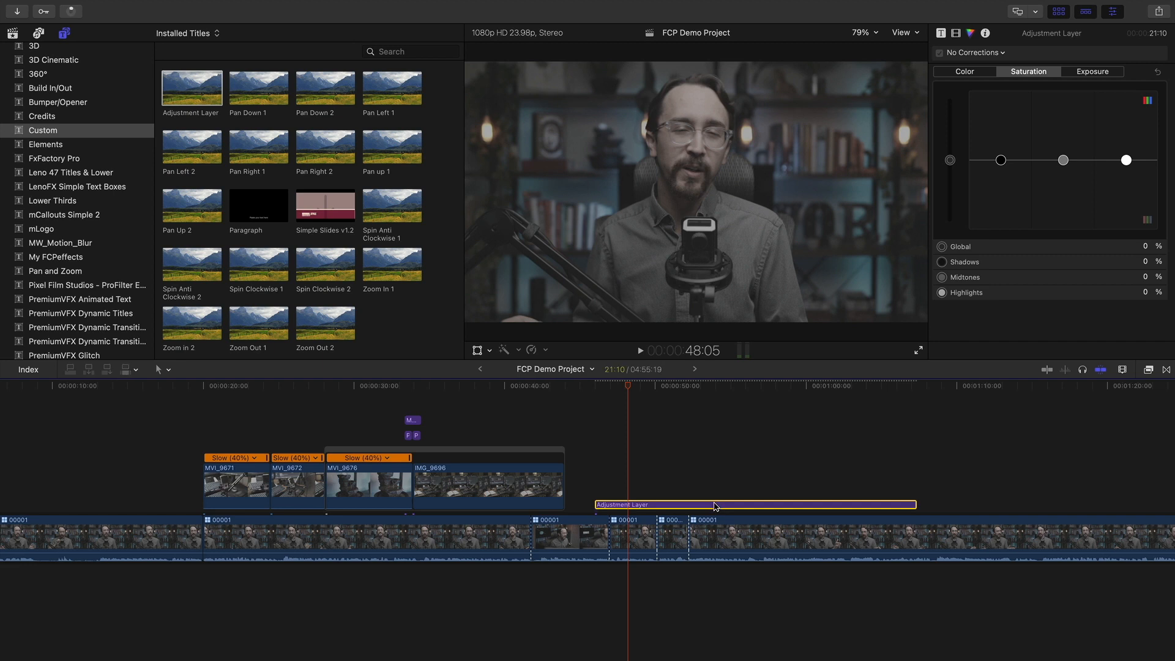
# Grade the Adjustment Layer's exposure at 55:15: shadows -17%, midtones 6%, highlights 12%
pyautogui.click(641, 386)
pyautogui.click(753, 387)
pyautogui.click(741, 392)
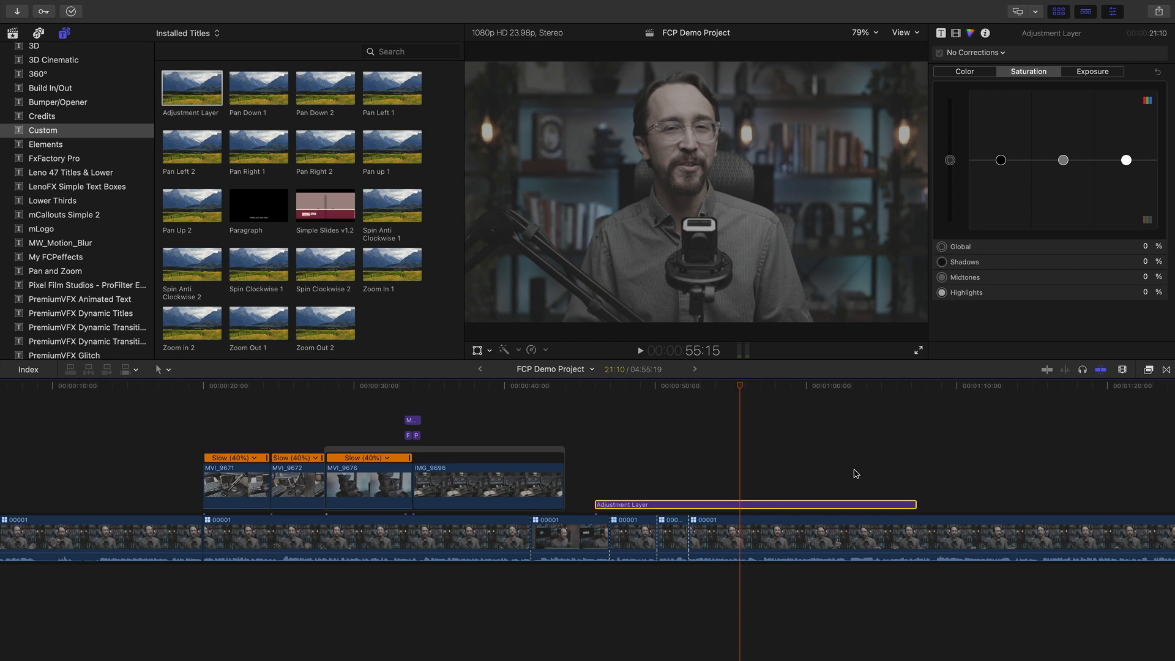
pyautogui.click(1099, 74)
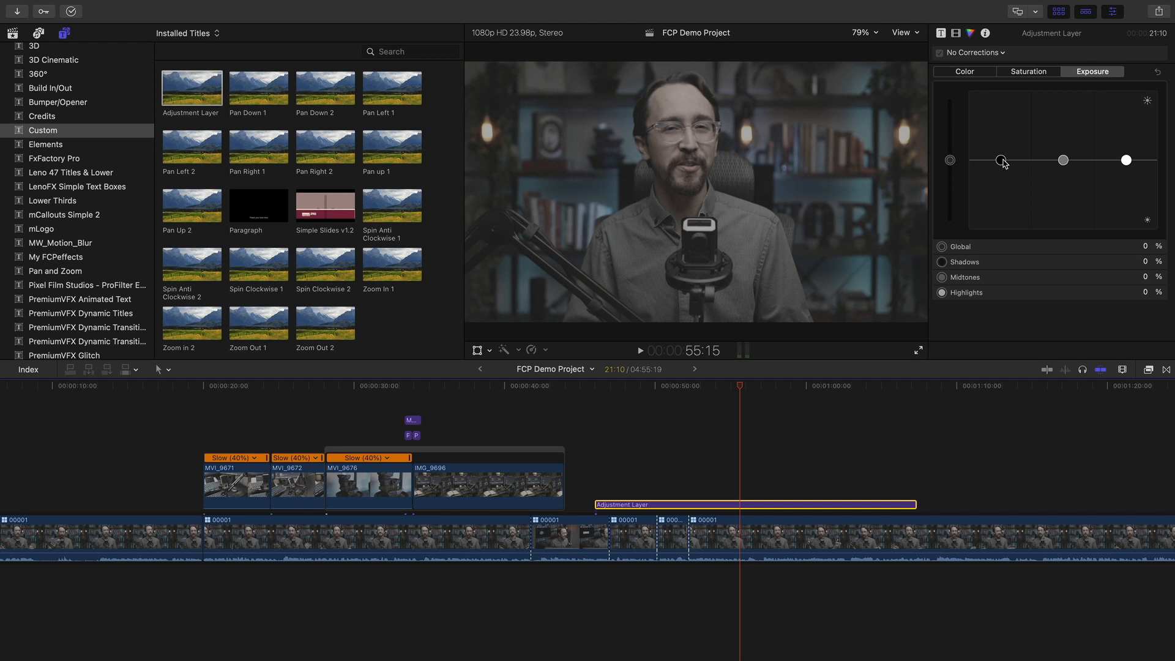
pyautogui.click(1065, 161)
pyautogui.click(1126, 160)
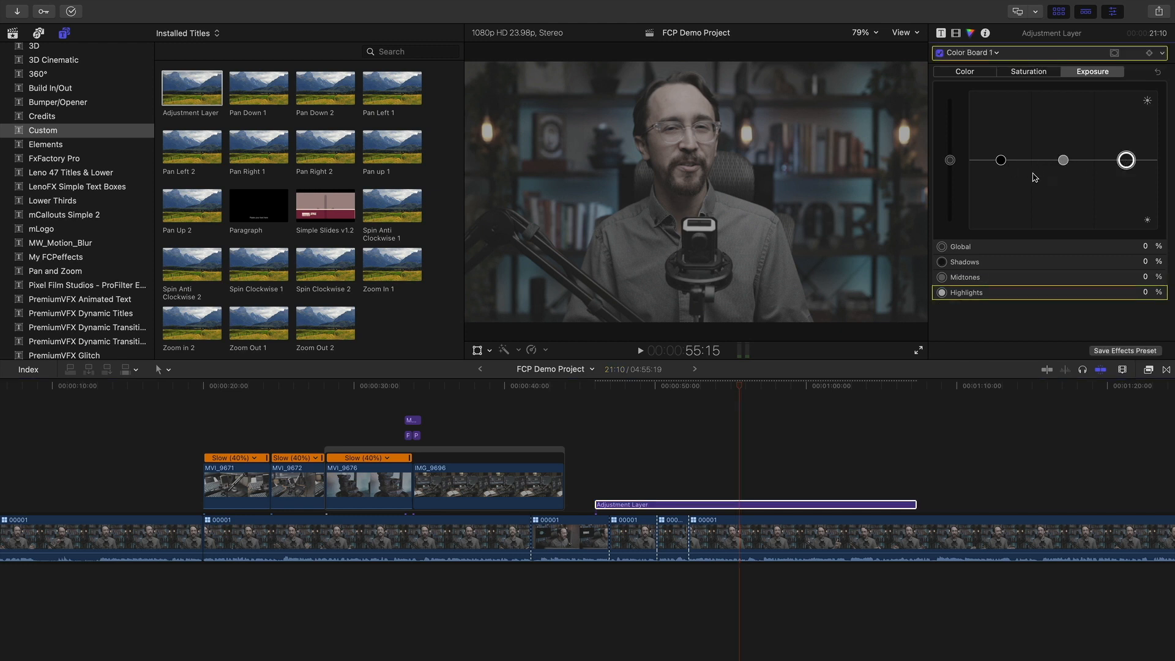
pyautogui.moveTo(1001, 160); pyautogui.dragTo(1127, 152)
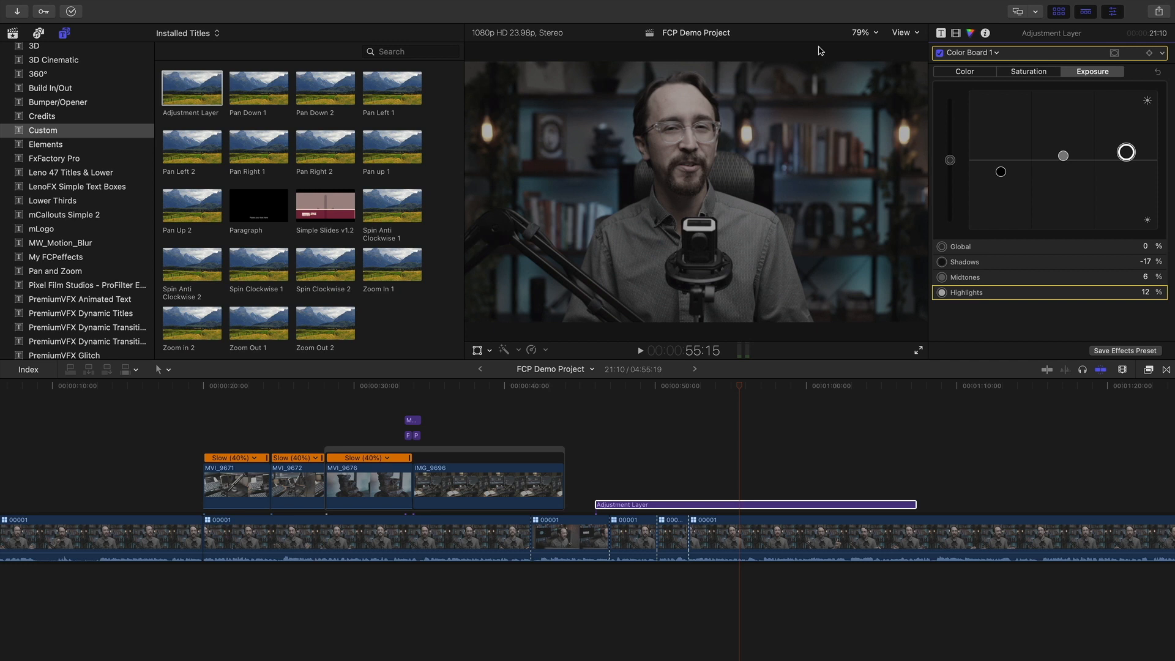
pyautogui.click(1020, 72)
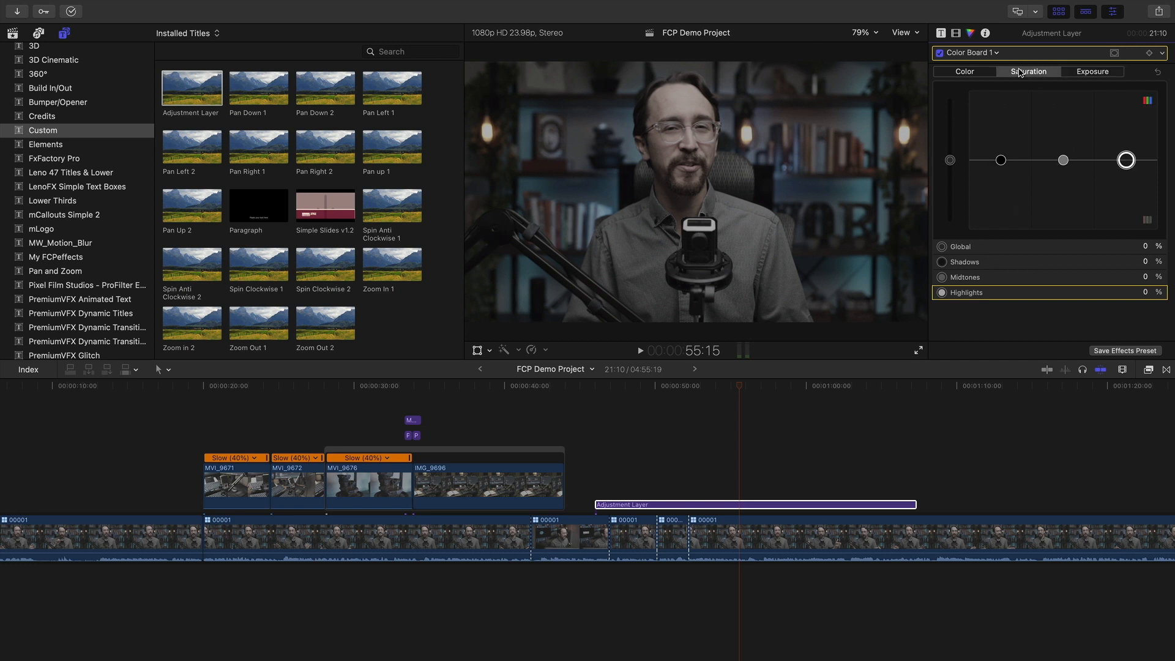
# Push global saturation to 100% and raise shadows 25%, midtones 52%, highlights 31%
pyautogui.moveTo(949, 161); pyautogui.dragTo(959, 19)
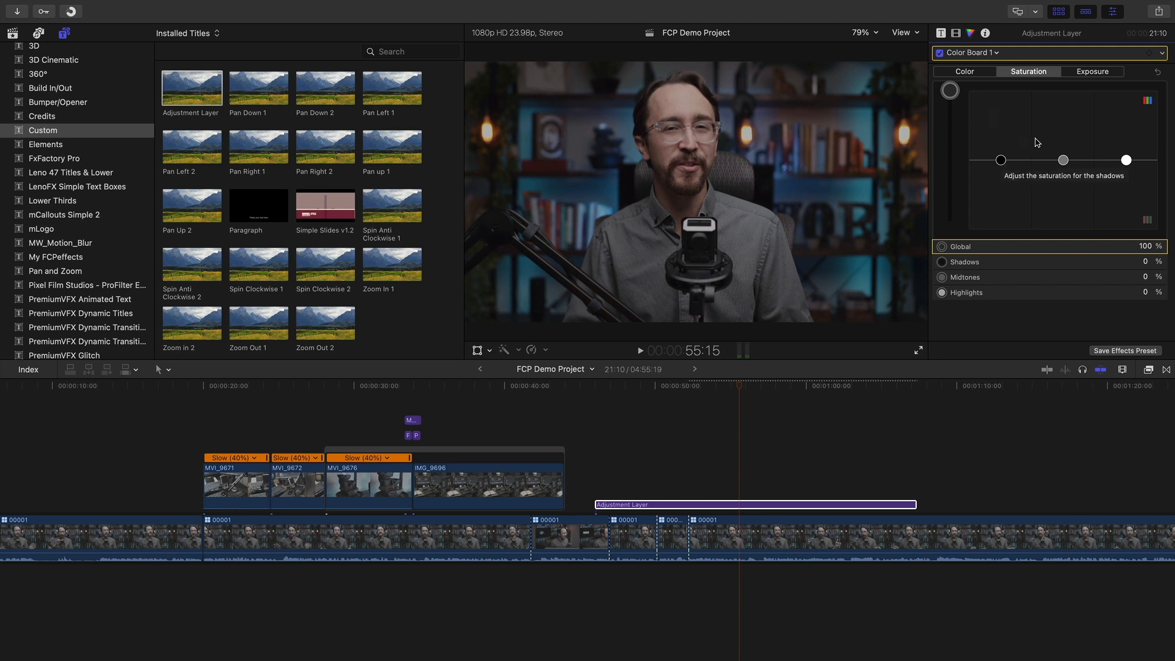
pyautogui.click(1001, 160)
pyautogui.click(1063, 161)
pyautogui.click(1125, 159)
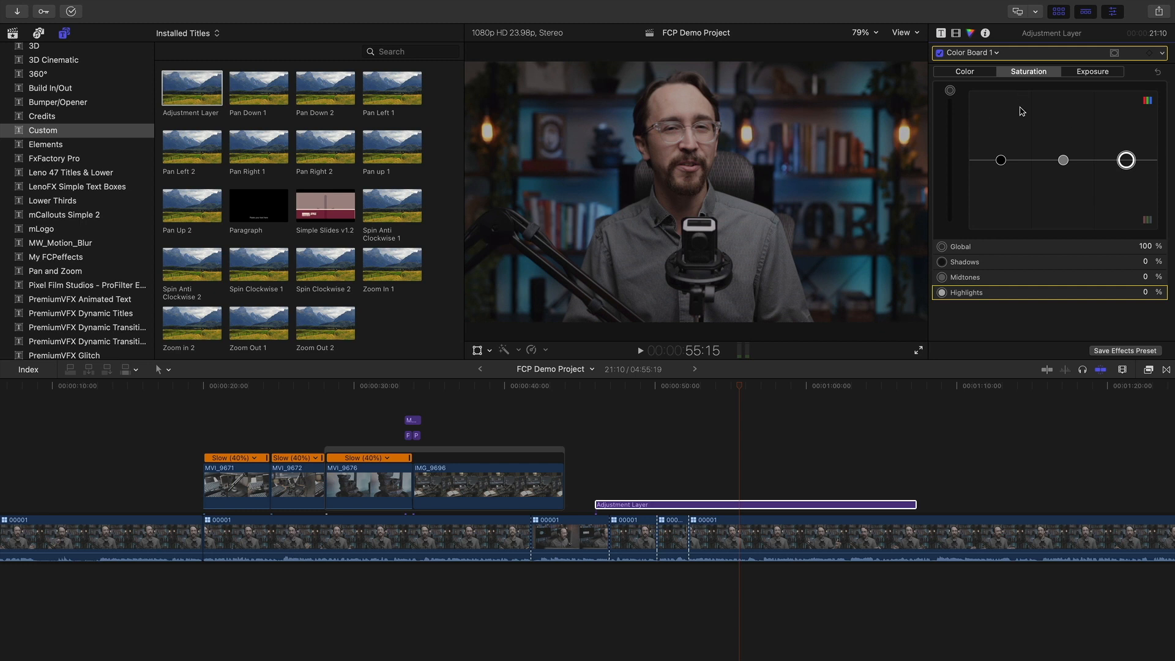
pyautogui.moveTo(1002, 159); pyautogui.dragTo(1064, 125)
pyautogui.moveTo(1127, 160); pyautogui.dragTo(1129, 138)
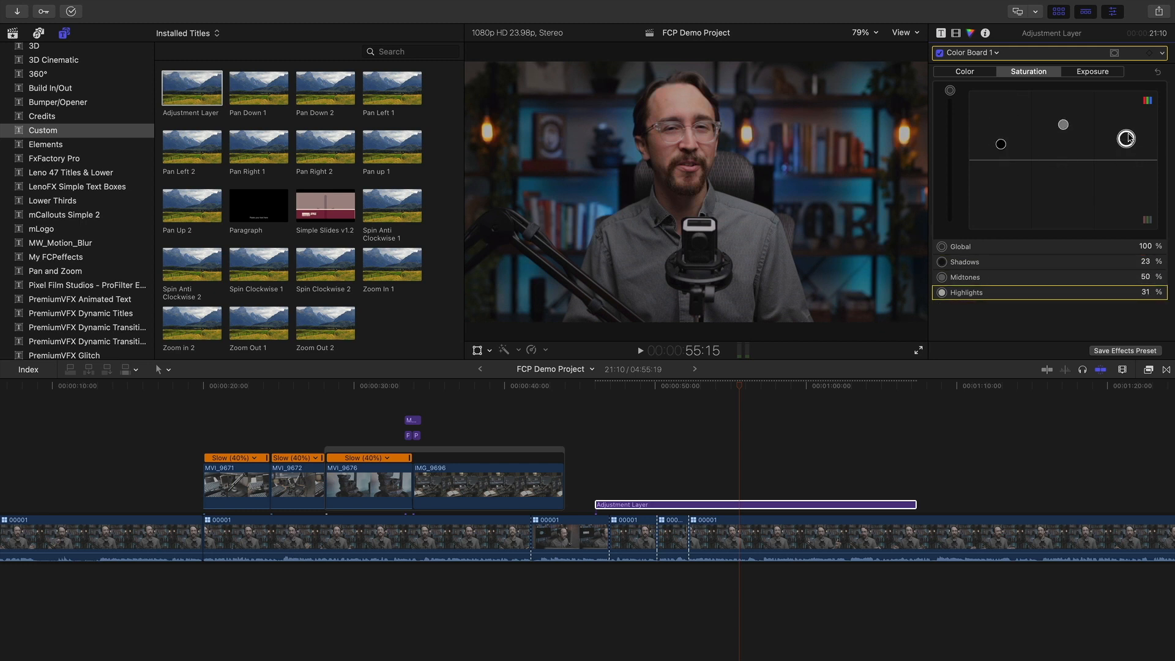
pyautogui.moveTo(1001, 145); pyautogui.dragTo(1063, 123)
pyautogui.click(965, 72)
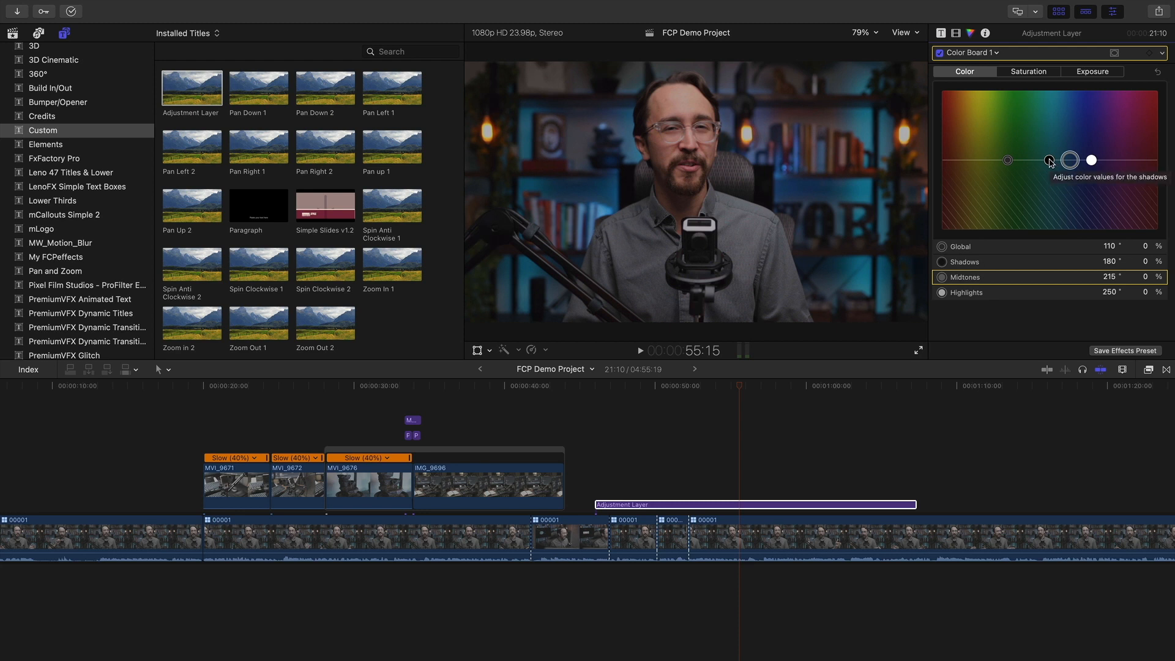
# Try a blue shadow tint, undo it, and raise shadows saturation to about 30%
pyautogui.moveTo(1049, 160); pyautogui.dragTo(1069, 138)
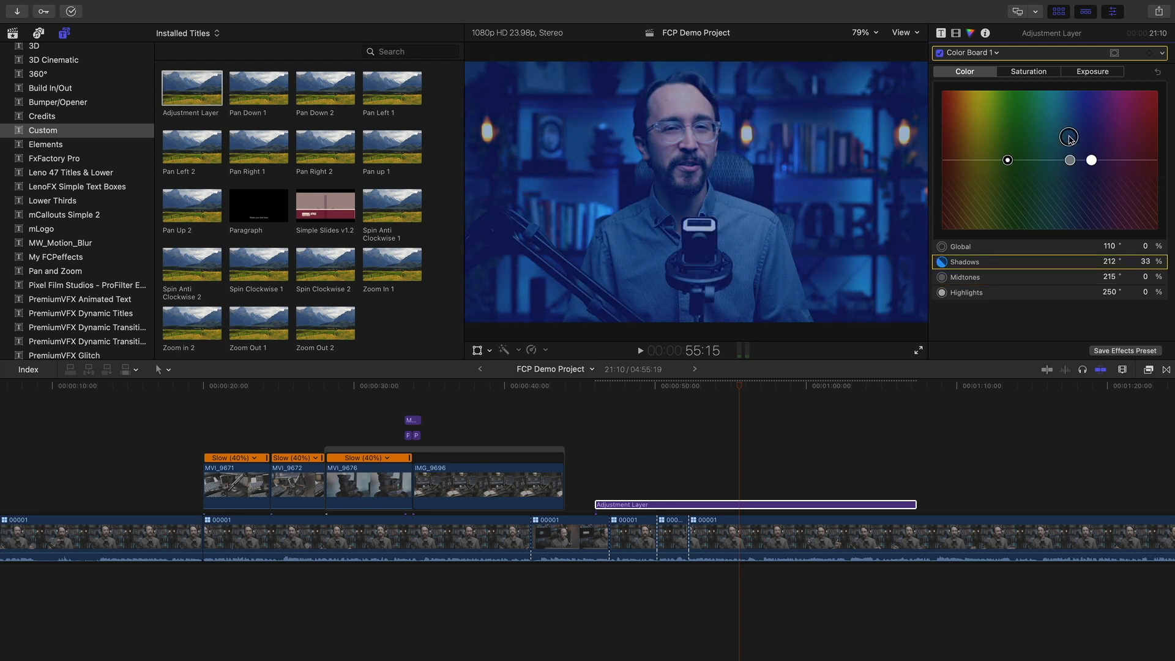
pyautogui.press('super+z')
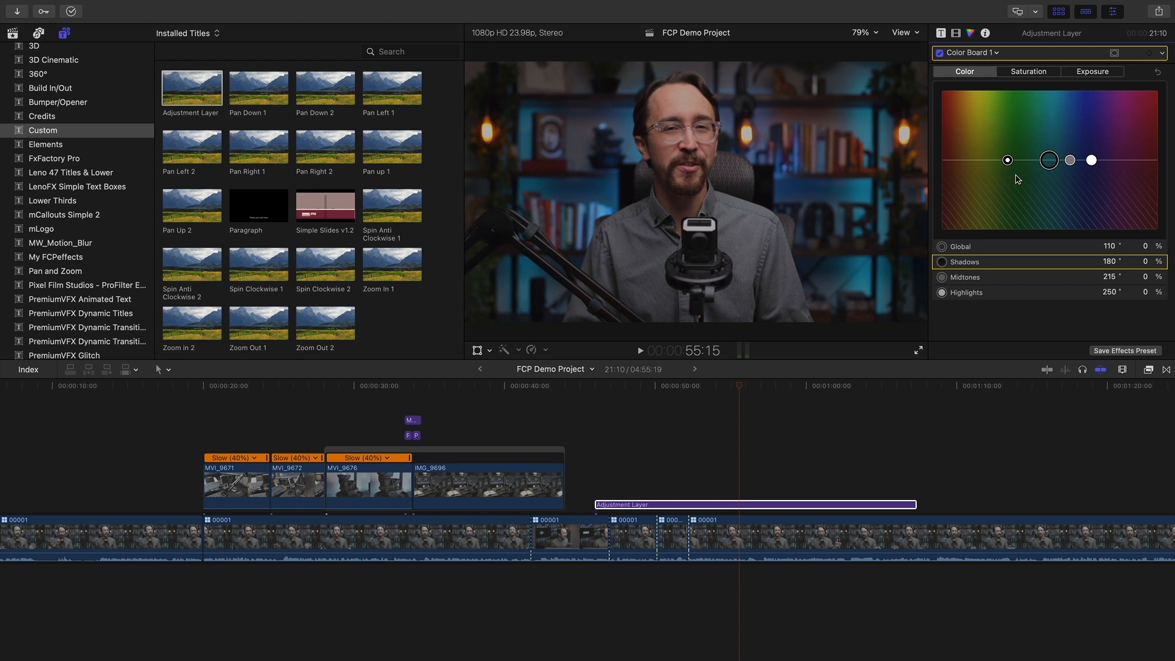
pyautogui.click(1033, 73)
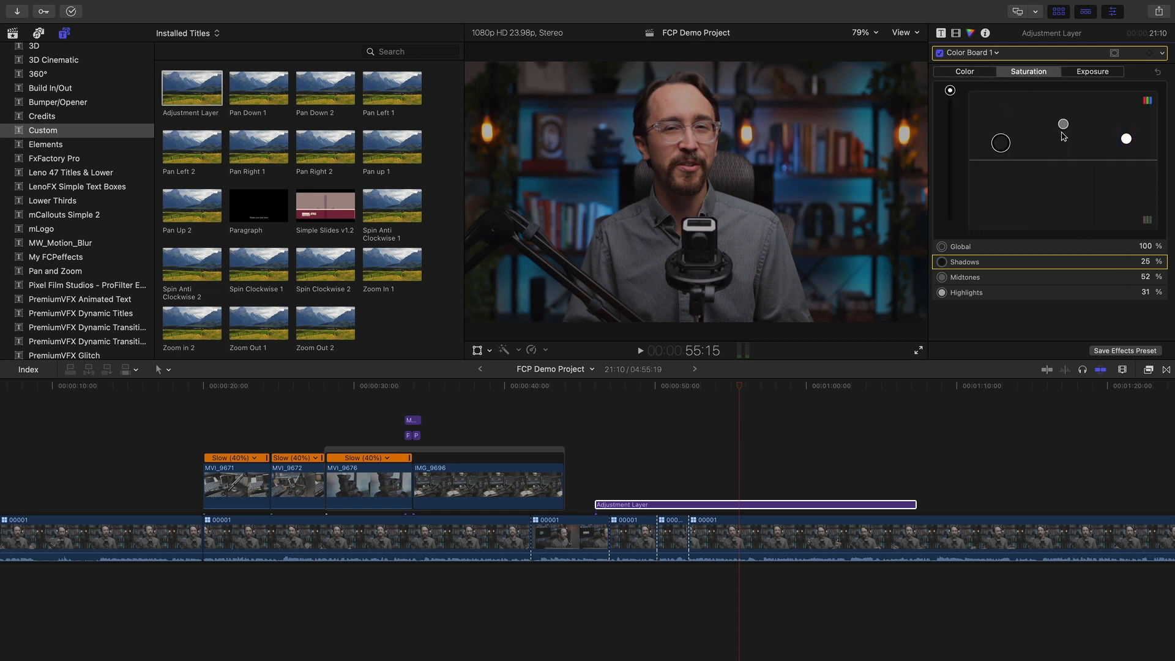
pyautogui.moveTo(997, 146); pyautogui.dragTo(1063, 121)
# Try tinting the highlights toward orange, then undo it
pyautogui.click(1128, 140)
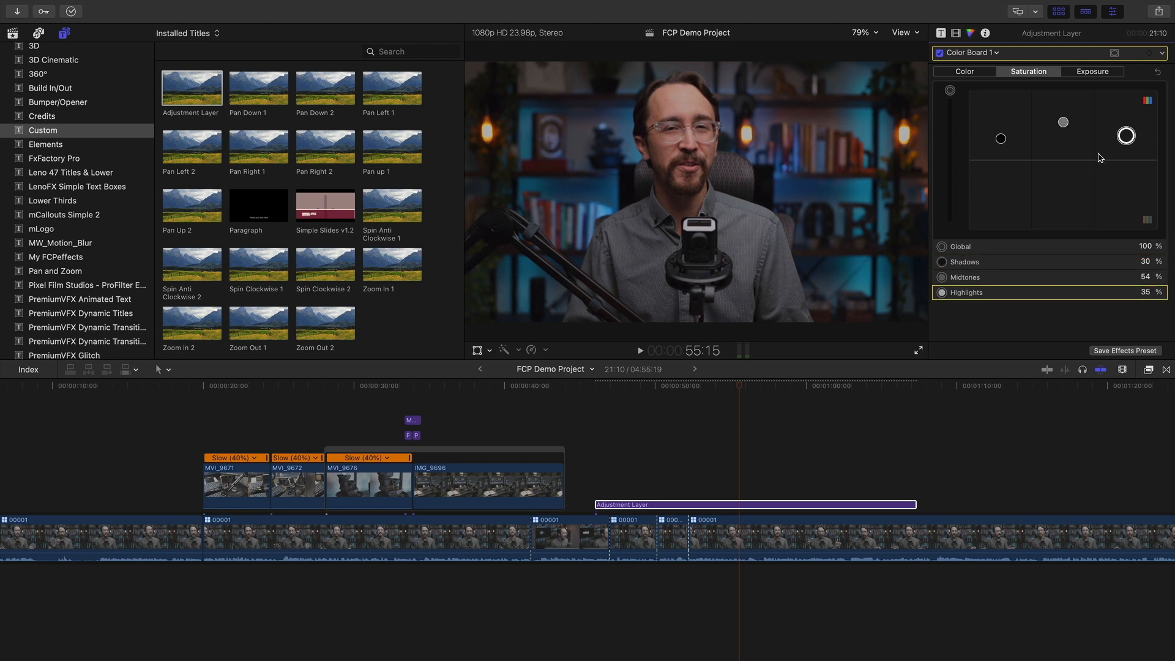
pyautogui.click(973, 74)
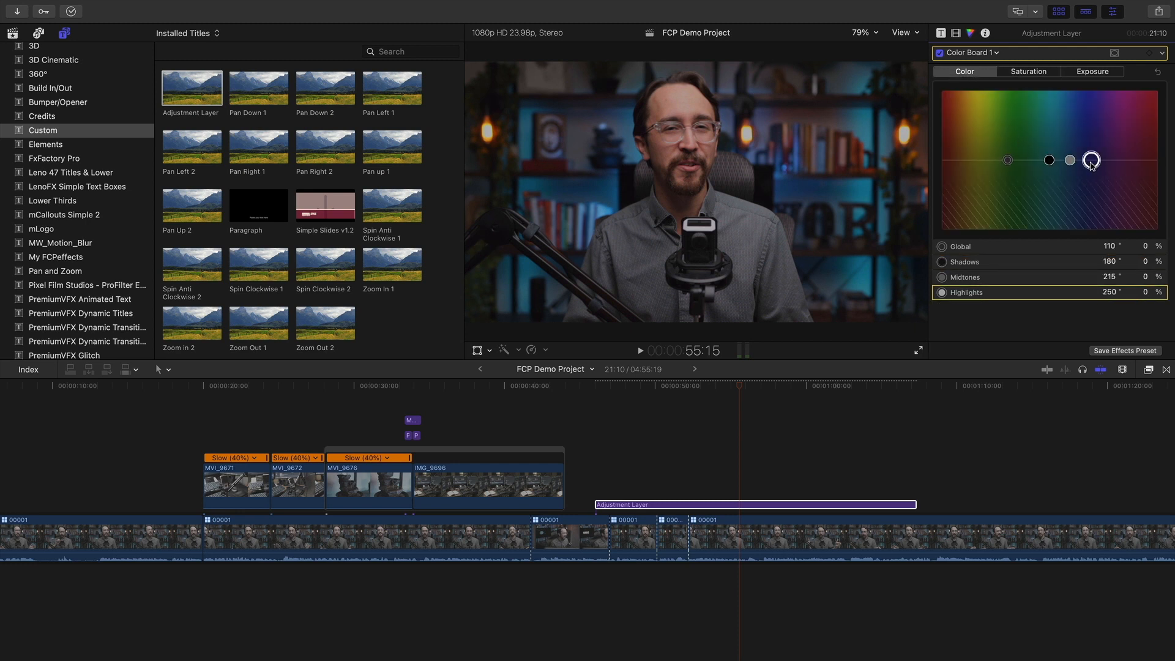
pyautogui.moveTo(1092, 161)
pyautogui.mouseDown()
pyautogui.moveTo(961, 160)
pyautogui.moveTo(1081, 160)
pyautogui.mouseUp()
pyautogui.press('super+z')
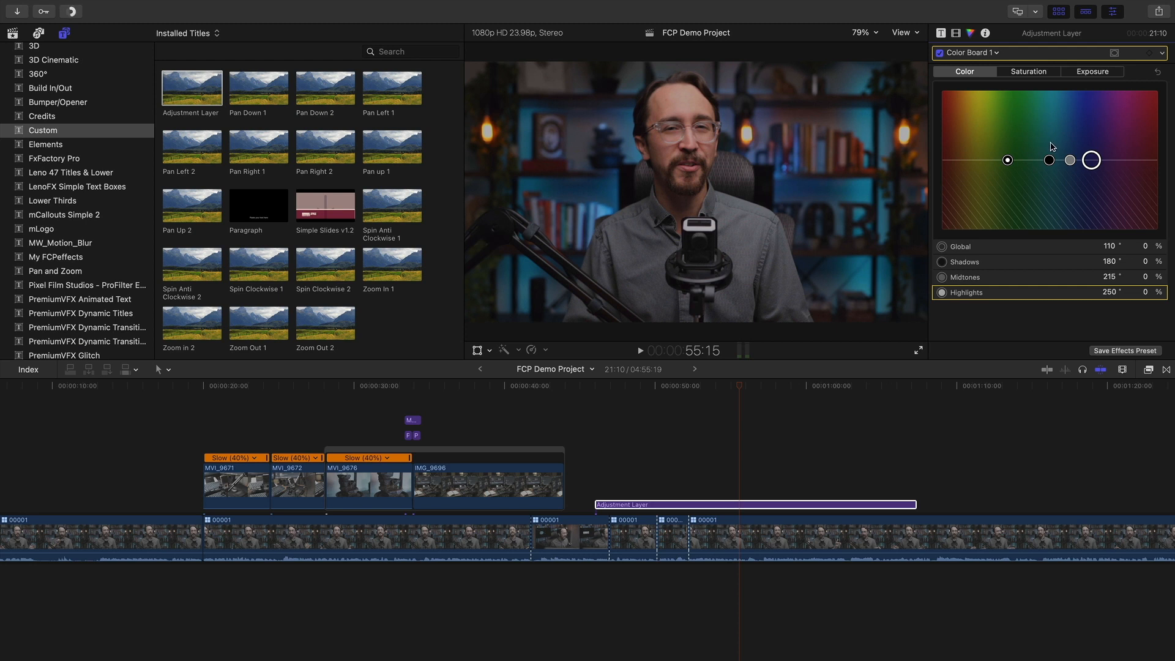
# Fine-tune the saturation pucks, nudging midtones up to 56%
pyautogui.click(1031, 72)
pyautogui.click(1002, 136)
pyautogui.click(1063, 122)
pyautogui.moveTo(1063, 125); pyautogui.dragTo(1064, 124)
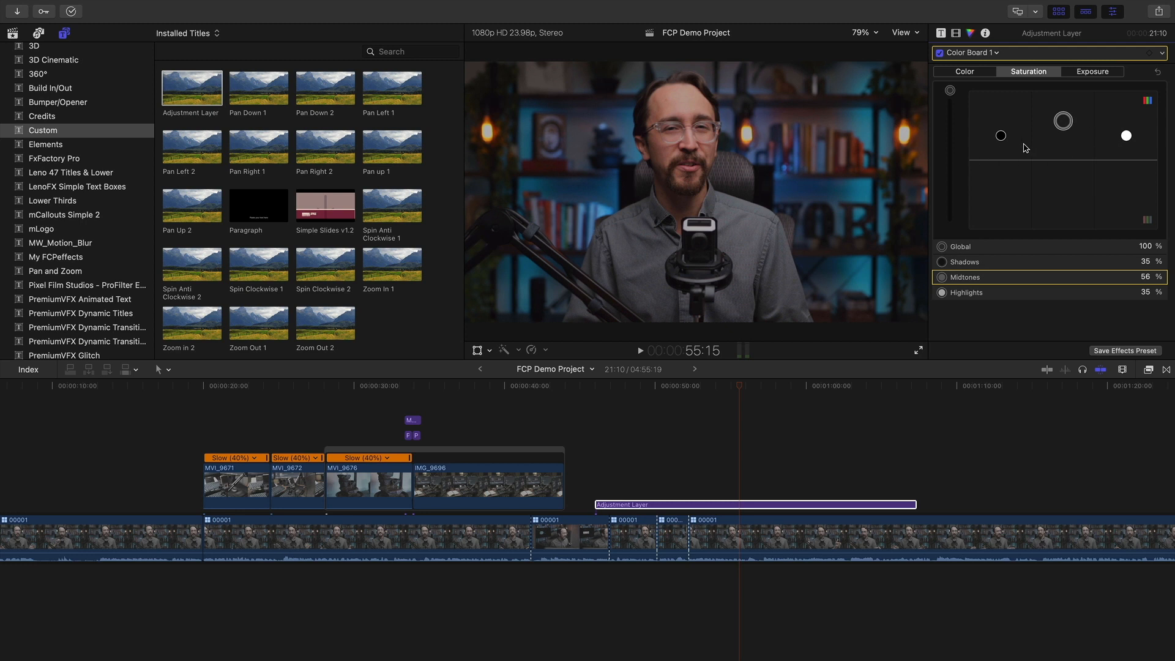
pyautogui.click(949, 92)
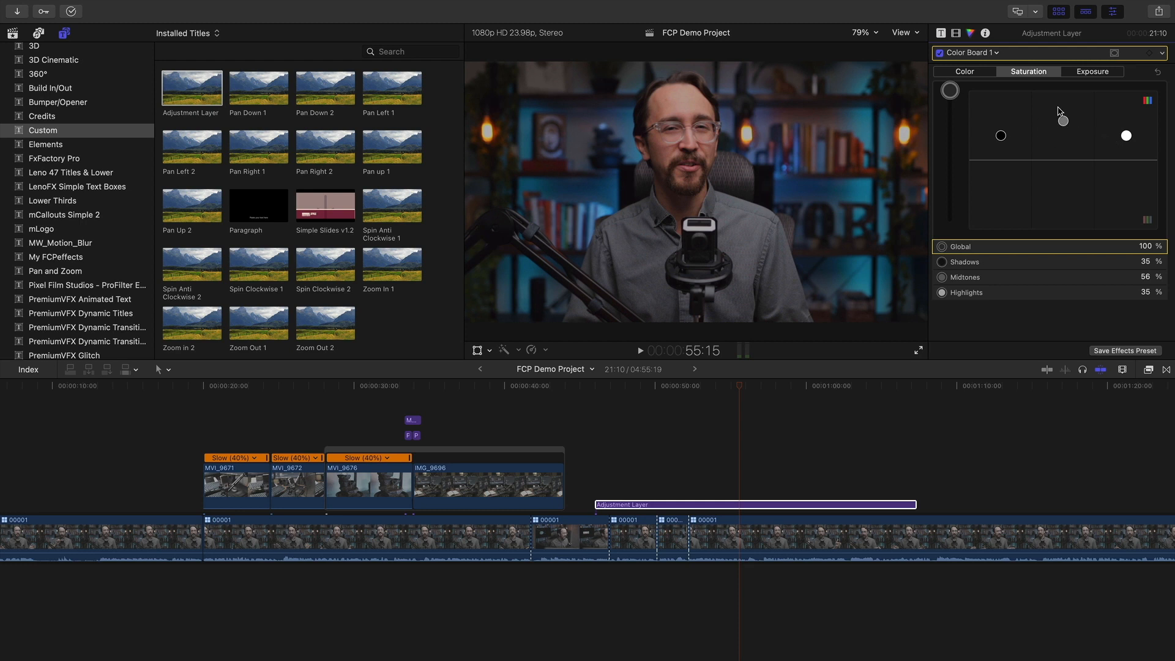
# Push the Adjustment Layer's shadows saturation further, to about 55%
pyautogui.click(1093, 71)
pyautogui.click(1001, 172)
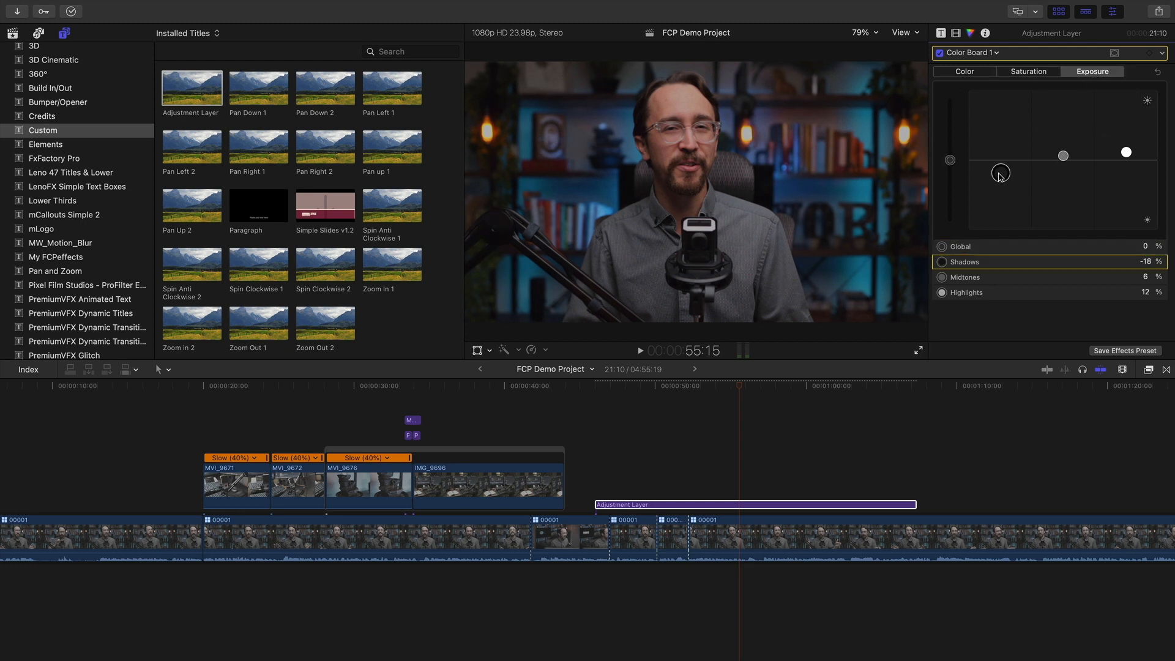
pyautogui.click(1050, 72)
pyautogui.moveTo(1002, 141); pyautogui.dragTo(1001, 126)
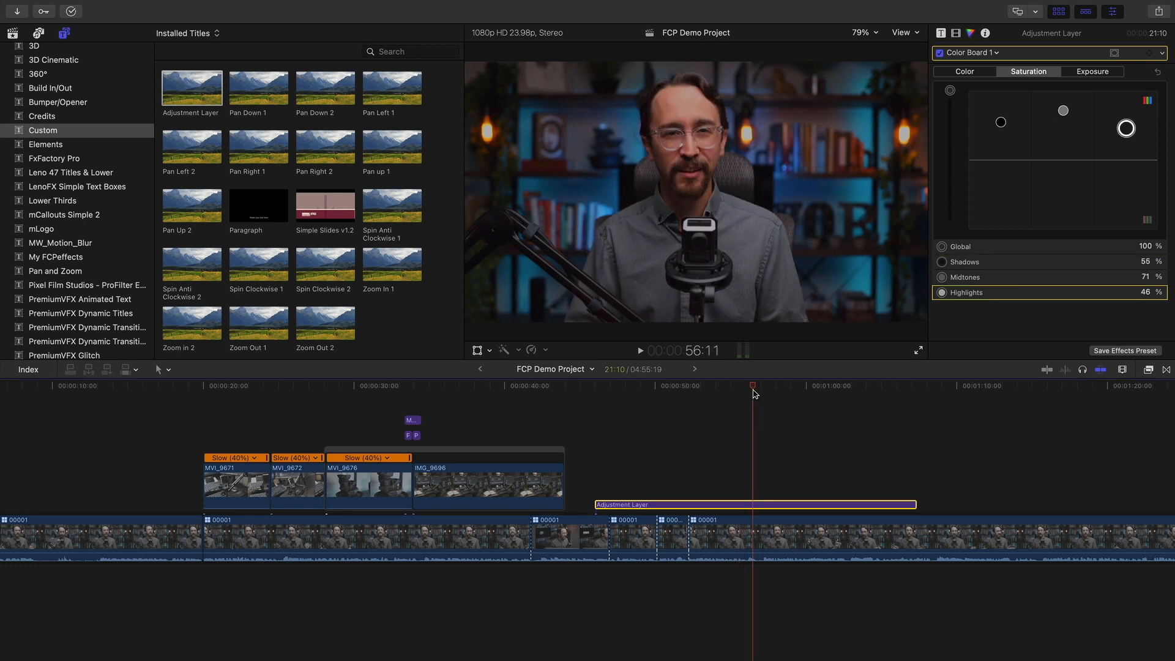
pyautogui.click(710, 390)
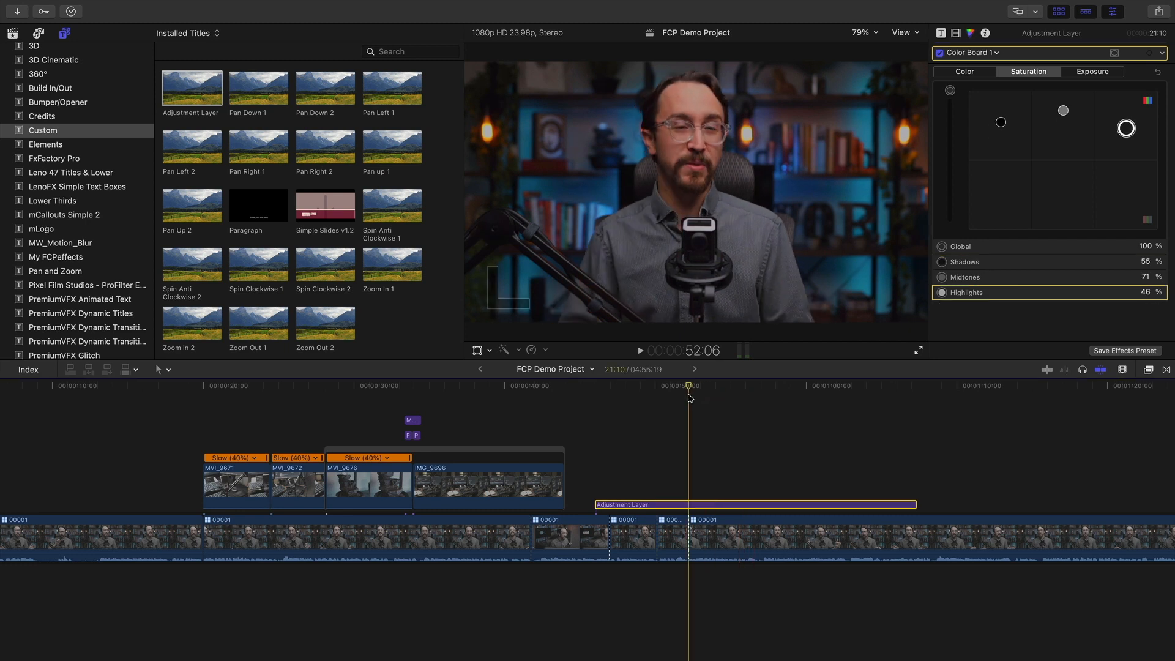
# Slide the Adjustment Layer later to about 57 seconds and park the playhead at its start
pyautogui.moveTo(711, 395); pyautogui.dragTo(615, 421)
pyautogui.moveTo(676, 504); pyautogui.dragTo(841, 459)
pyautogui.moveTo(738, 384); pyautogui.dragTo(838, 392)
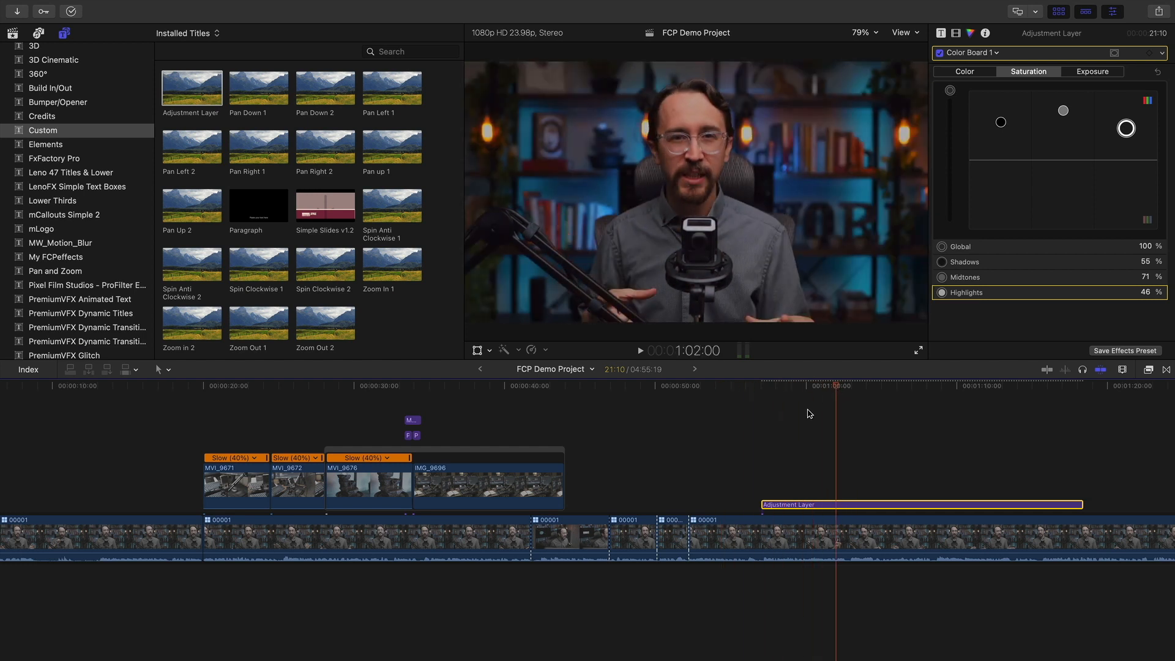
pyautogui.hscroll(3, 840, 395)
pyautogui.hscroll(-4, 844, 397)
pyautogui.moveTo(822, 386); pyautogui.dragTo(781, 384)
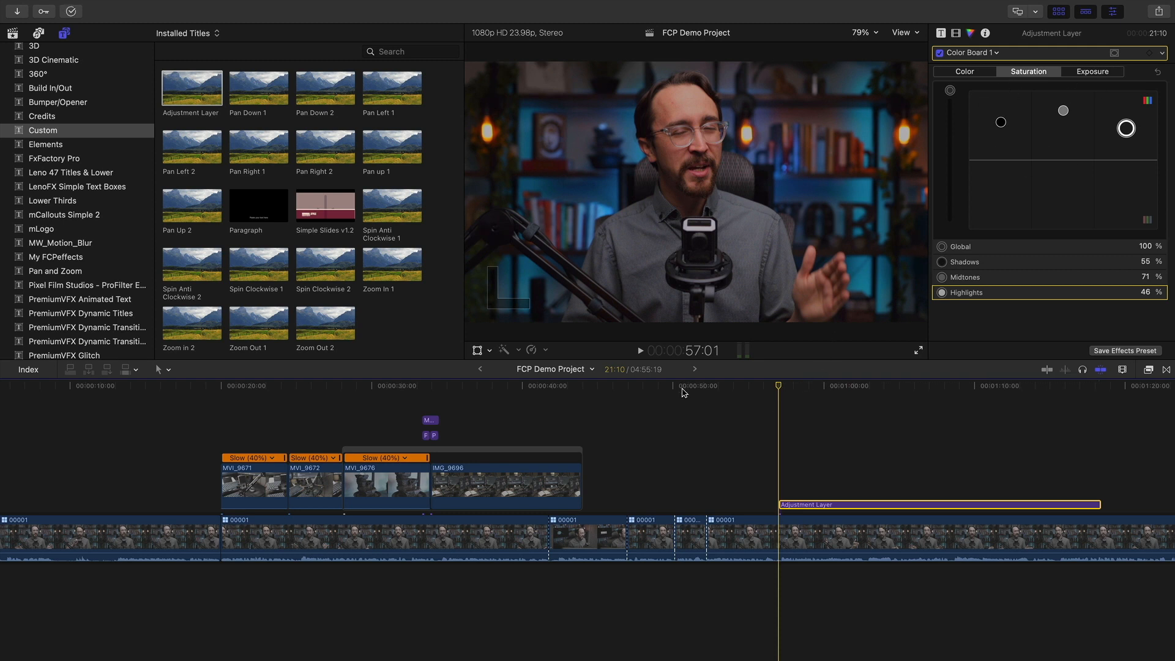
# Add a second Adjustment Layer and line it up with the playhead position
pyautogui.moveTo(171, 88); pyautogui.dragTo(686, 447)
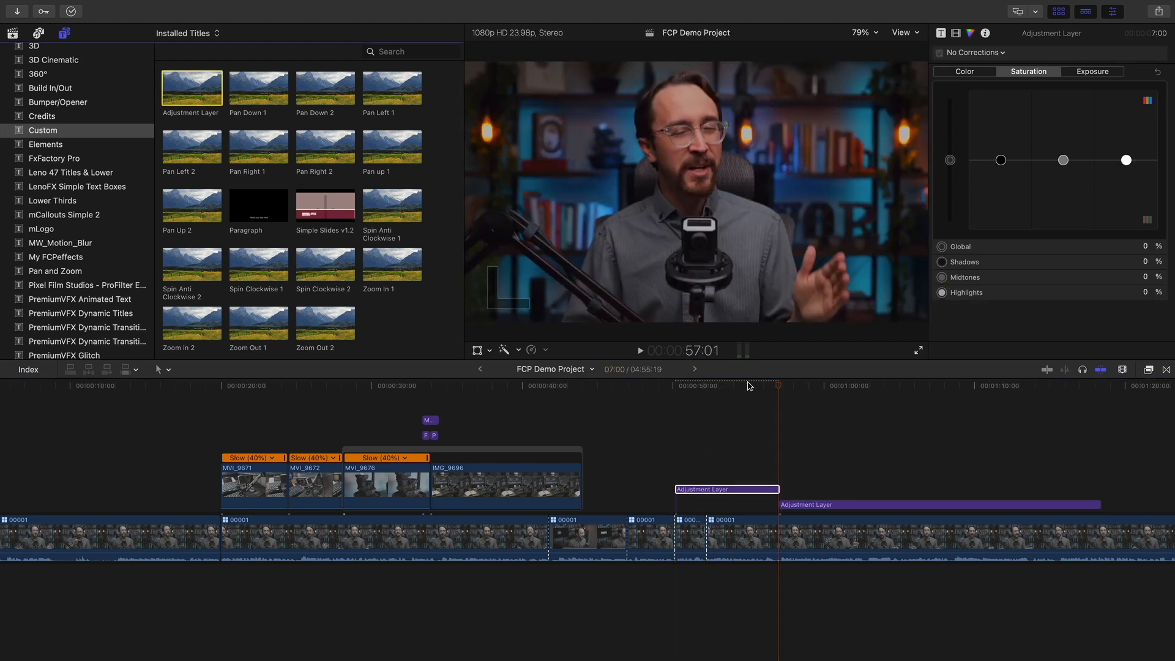
pyautogui.moveTo(735, 490); pyautogui.dragTo(838, 490)
pyautogui.click(818, 387)
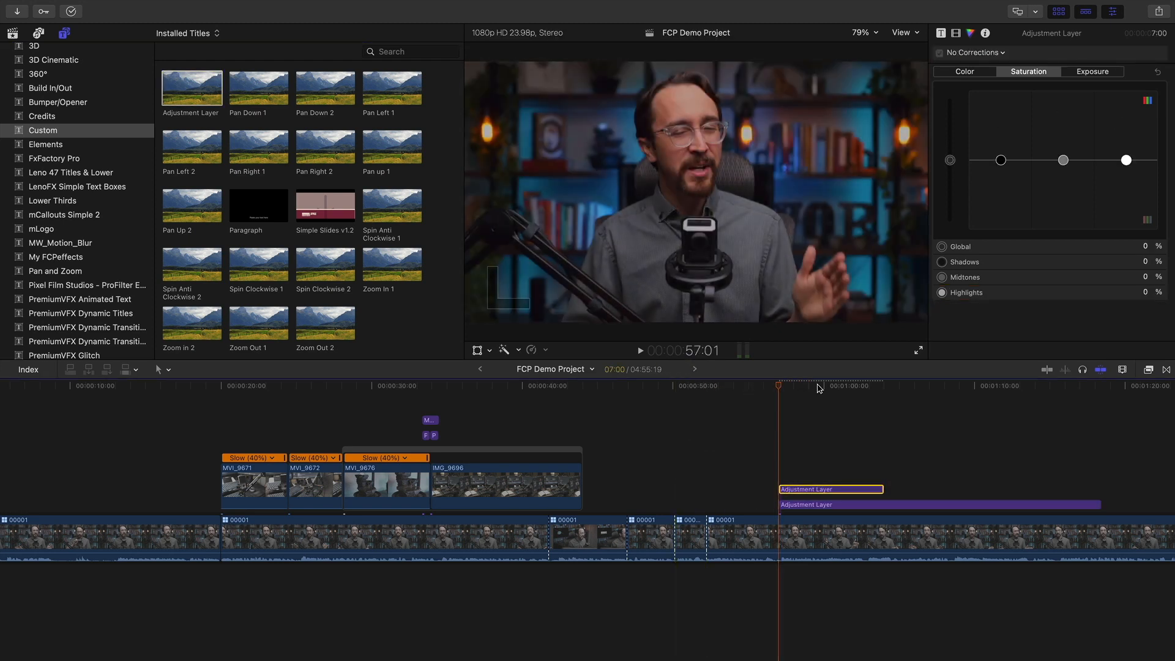
pyautogui.click(914, 387)
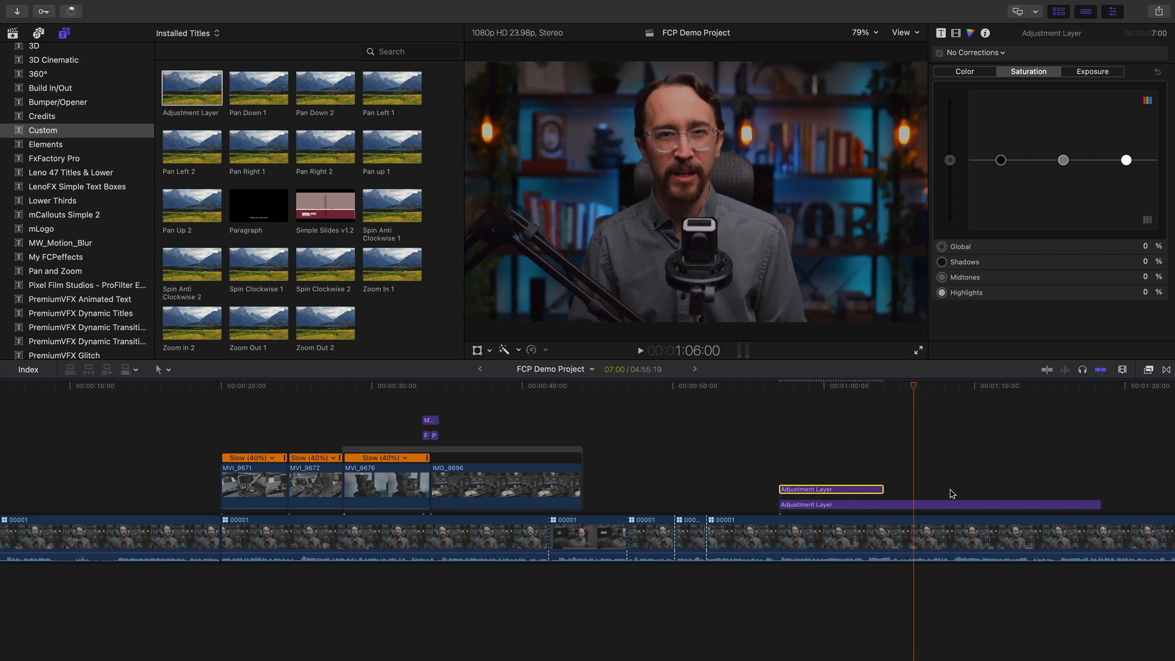
pyautogui.click(947, 506)
pyautogui.hscroll(3, 913, 488)
pyautogui.click(873, 387)
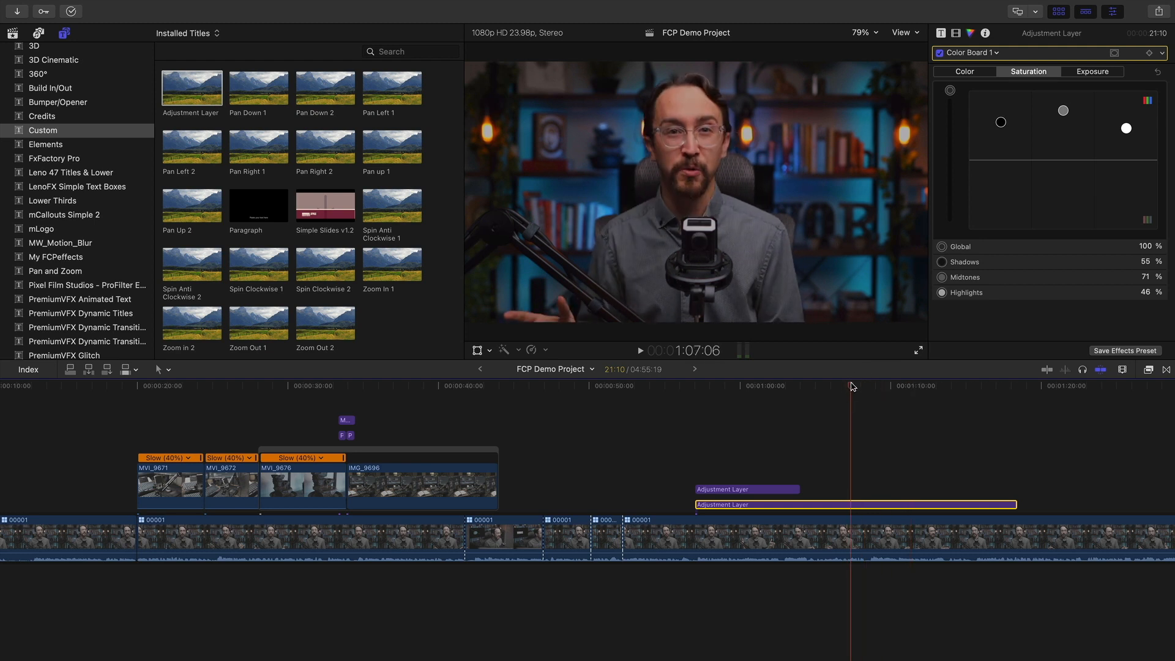
# Select the upper Adjustment Layer at 58:19 and bring up the effects library
pyautogui.moveTo(893, 375); pyautogui.dragTo(724, 373)
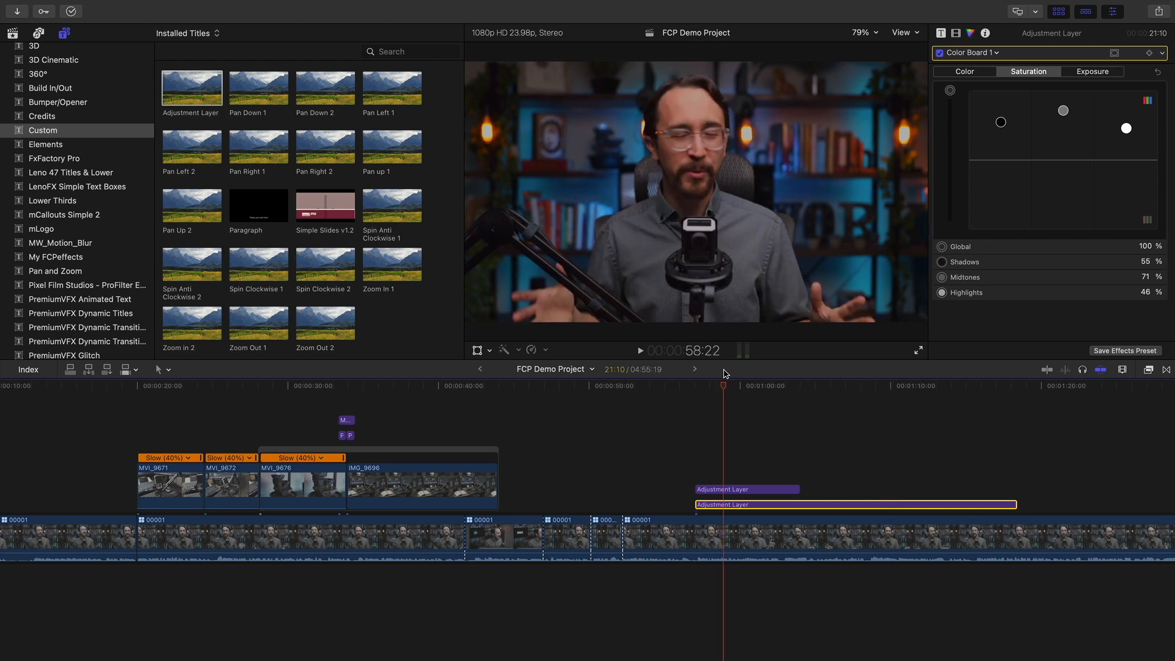
pyautogui.click(757, 489)
pyautogui.click(754, 386)
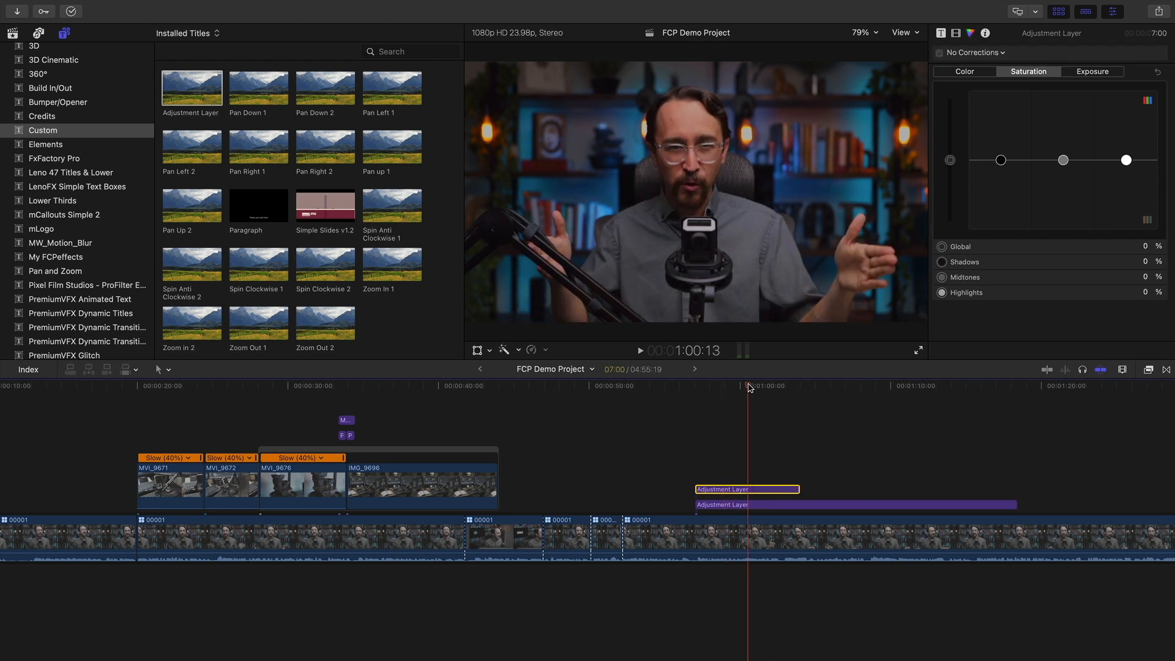
pyautogui.moveTo(756, 386); pyautogui.dragTo(722, 386)
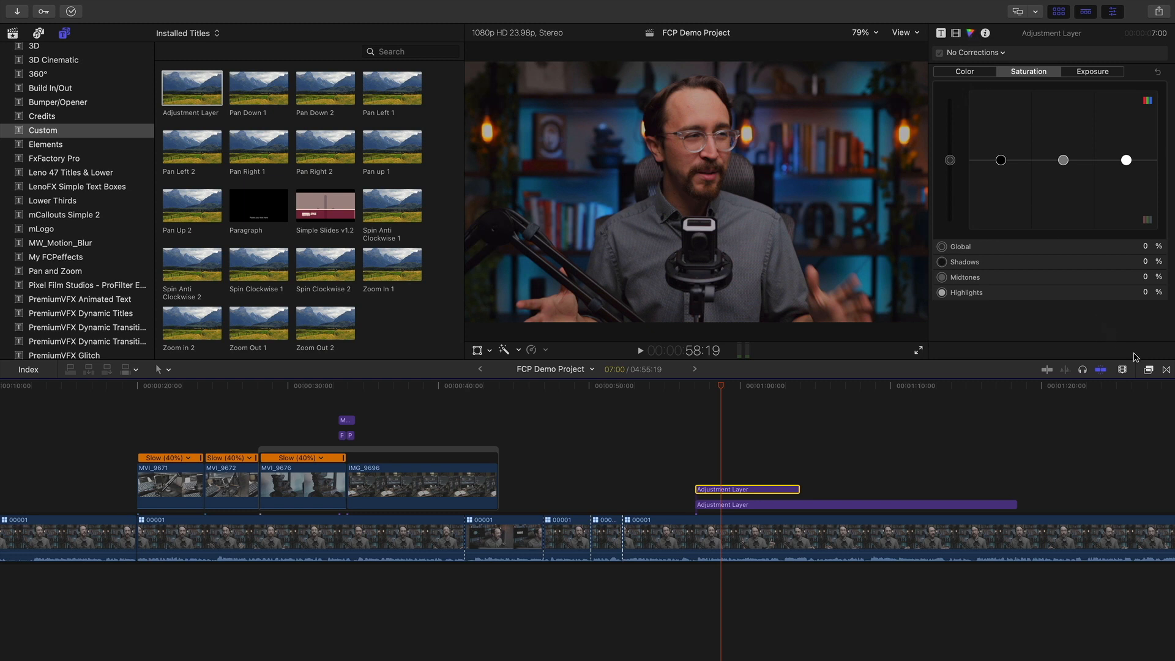
pyautogui.click(1149, 370)
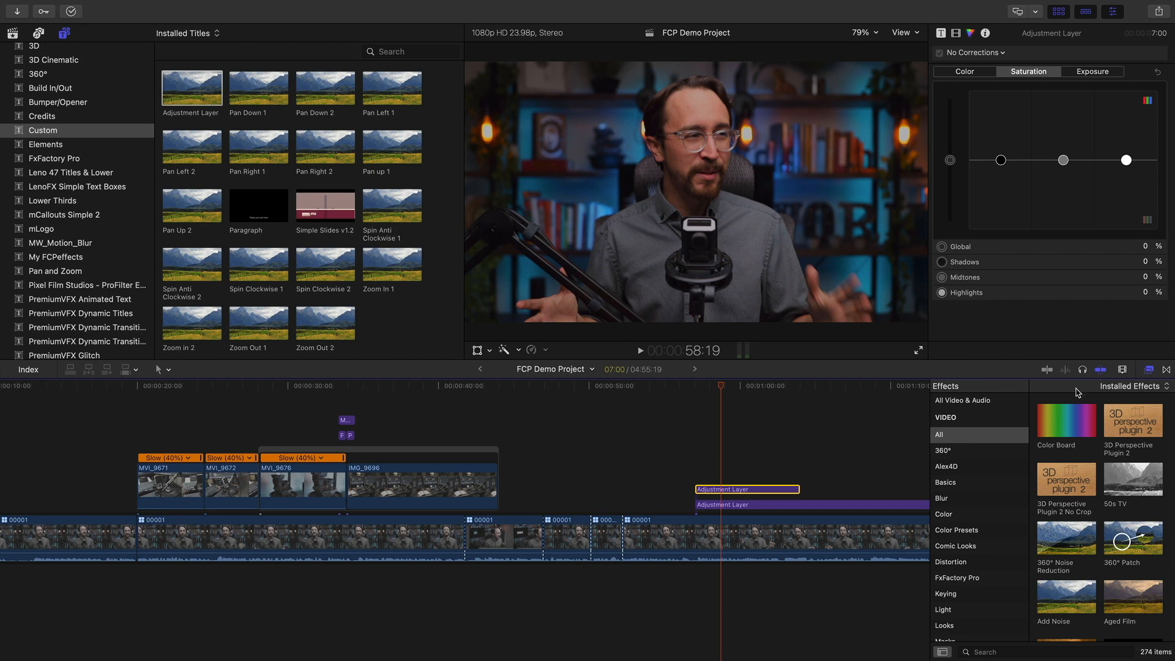
# Apply the Custom LUT color effect to the upper Adjustment Layer
pyautogui.click(961, 514)
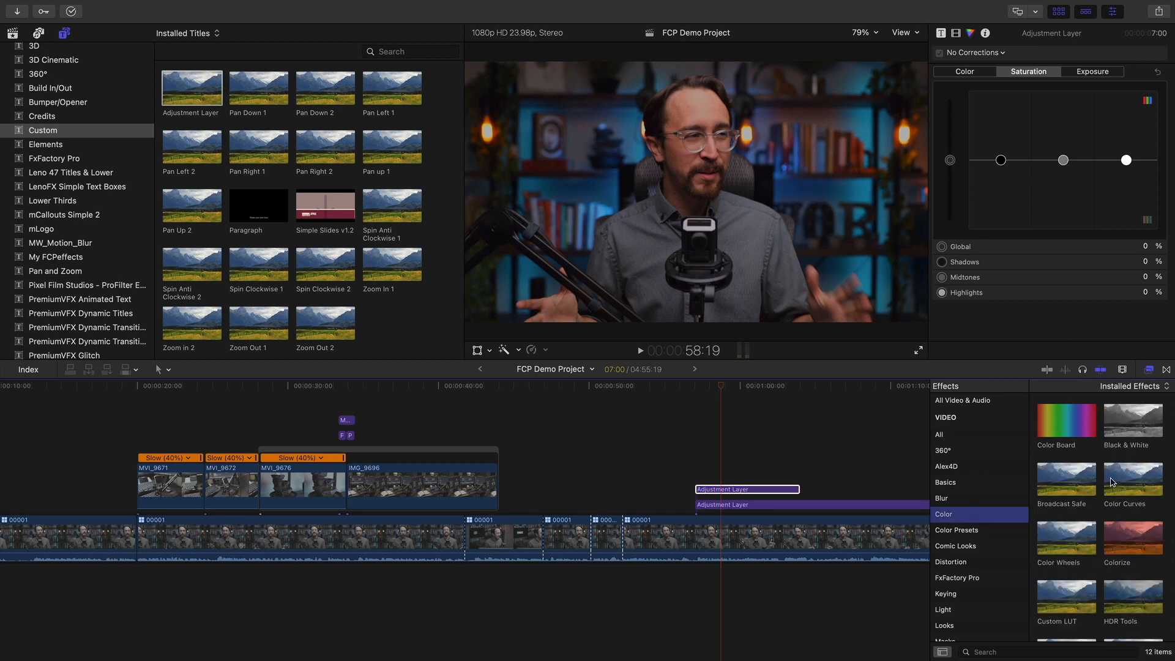
pyautogui.scroll(-2, 1112, 483)
pyautogui.moveTo(1072, 546); pyautogui.dragTo(755, 494)
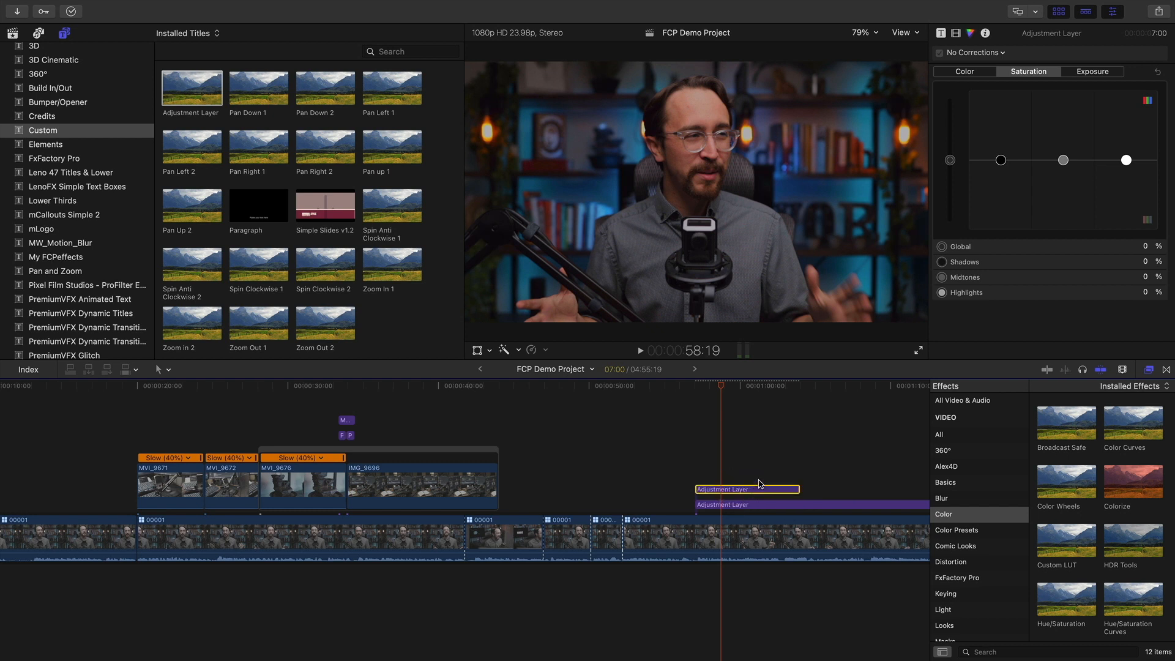
pyautogui.moveTo(723, 392); pyautogui.dragTo(715, 391)
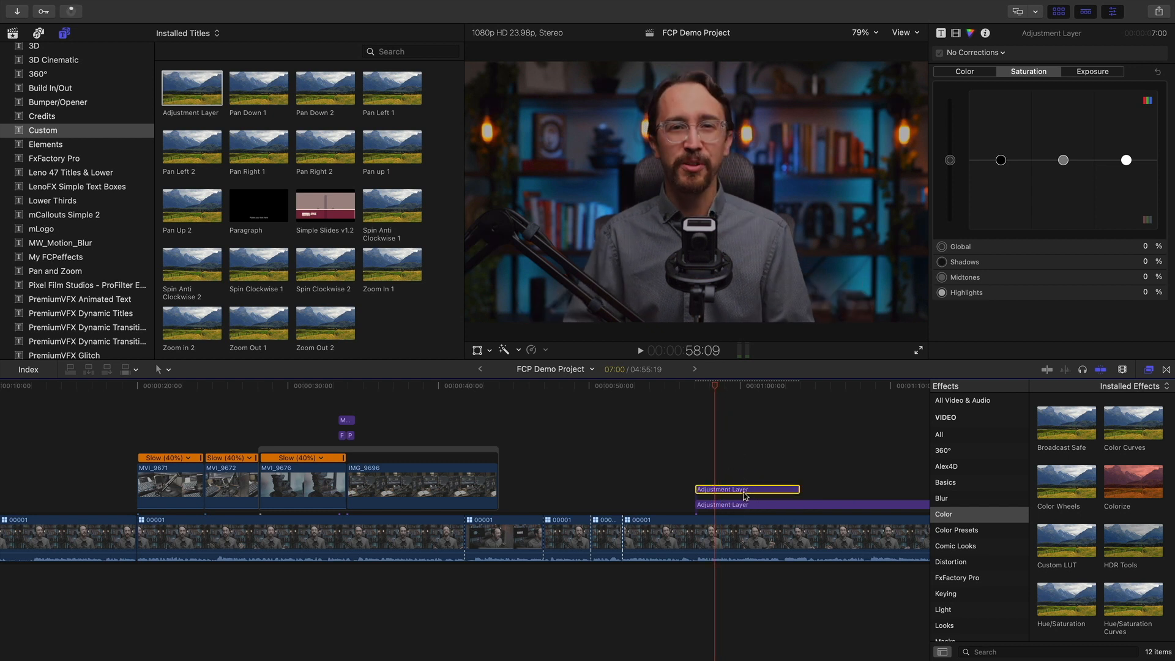
# Close the effects library, park at 58:19, and show the layer's video properties
pyautogui.click(1150, 370)
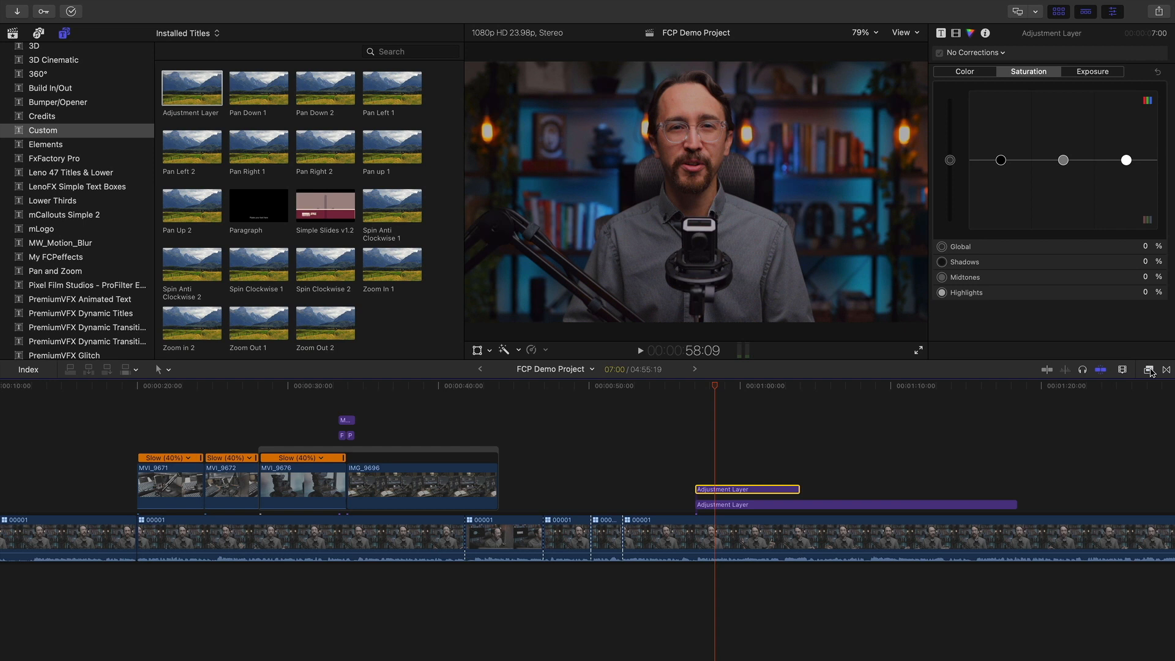
pyautogui.moveTo(717, 390); pyautogui.dragTo(720, 390)
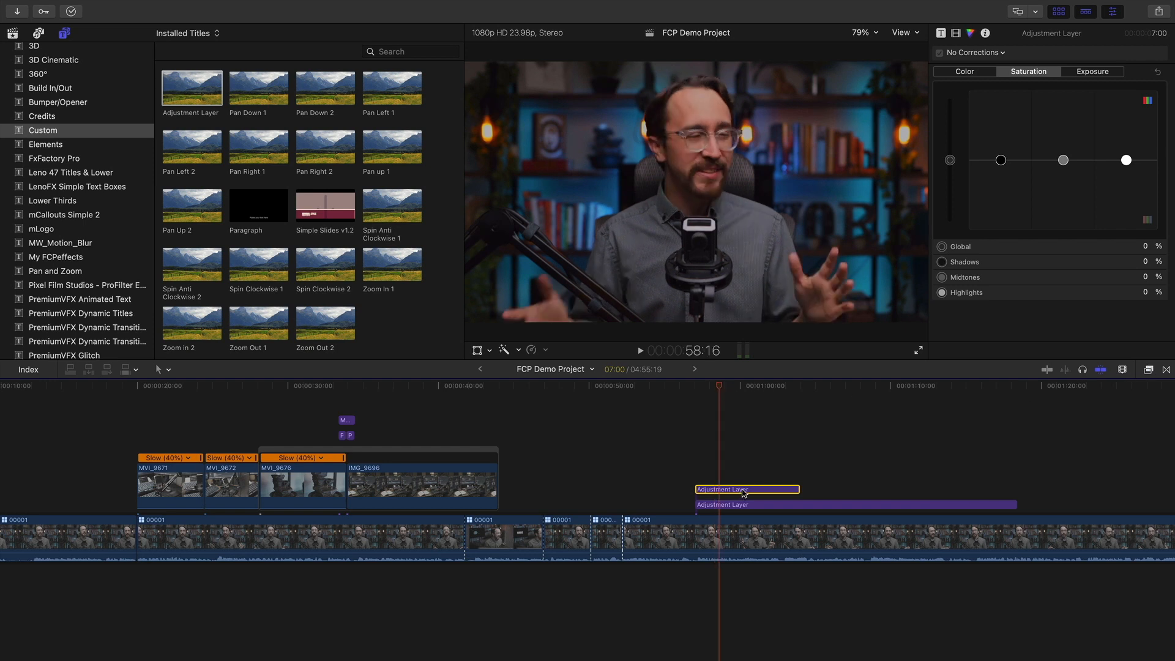
pyautogui.click(722, 386)
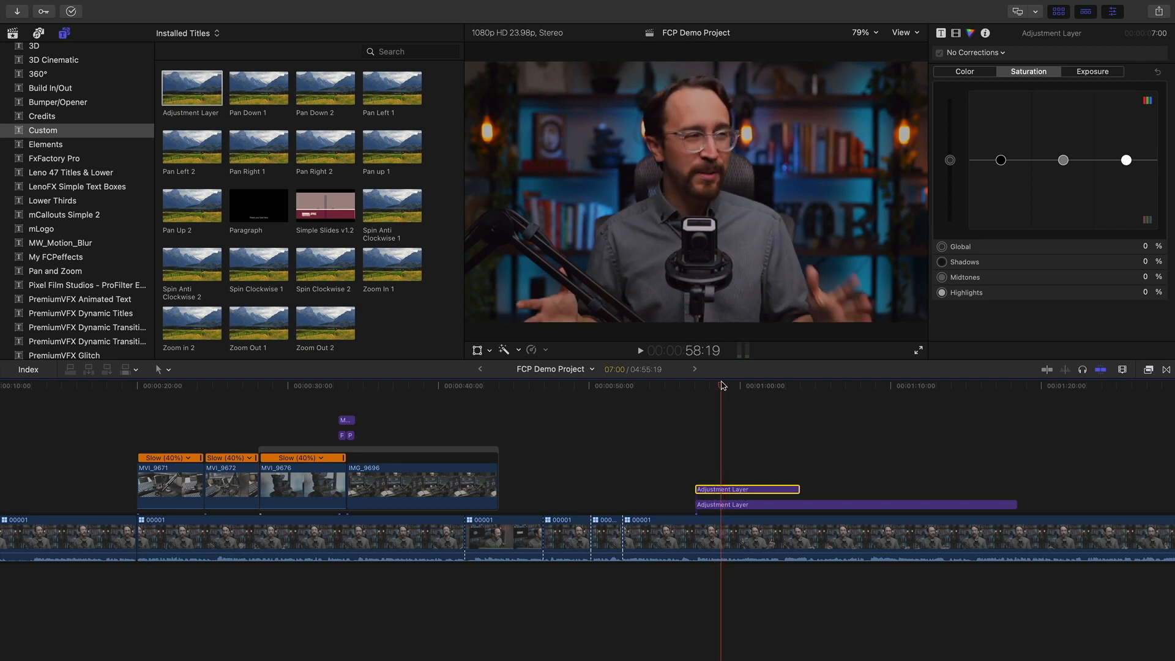
pyautogui.click(956, 33)
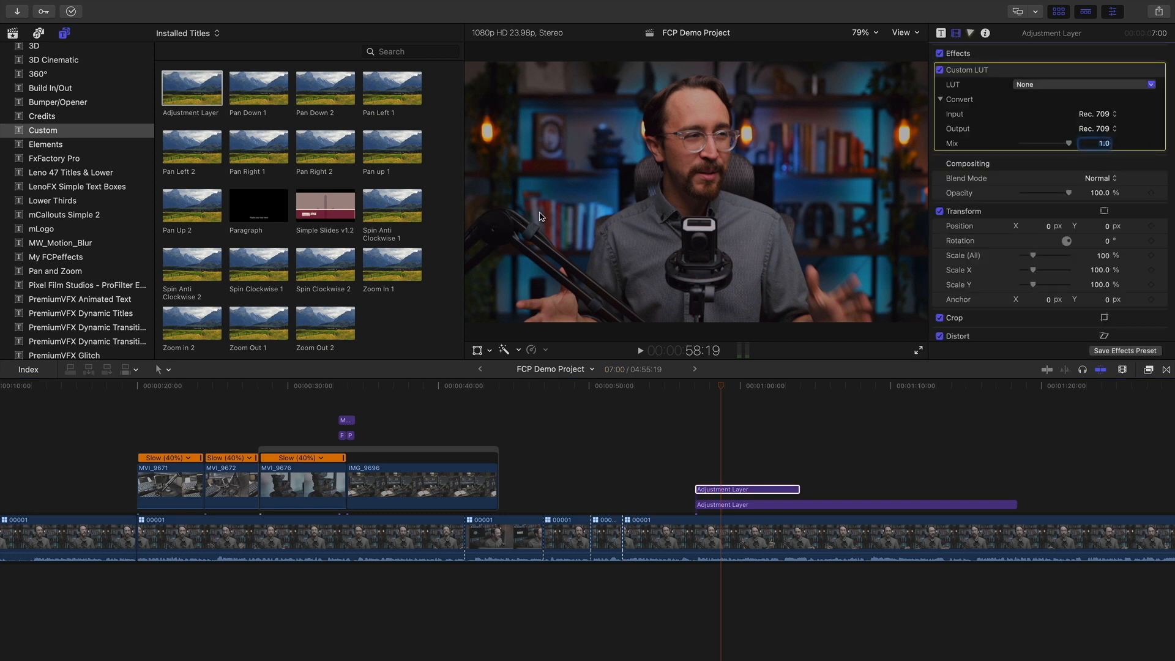
# Choose the Kodak Killer_4.AF2I9147 LUT and lower its Mix while previewing the footage
pyautogui.click(1064, 87)
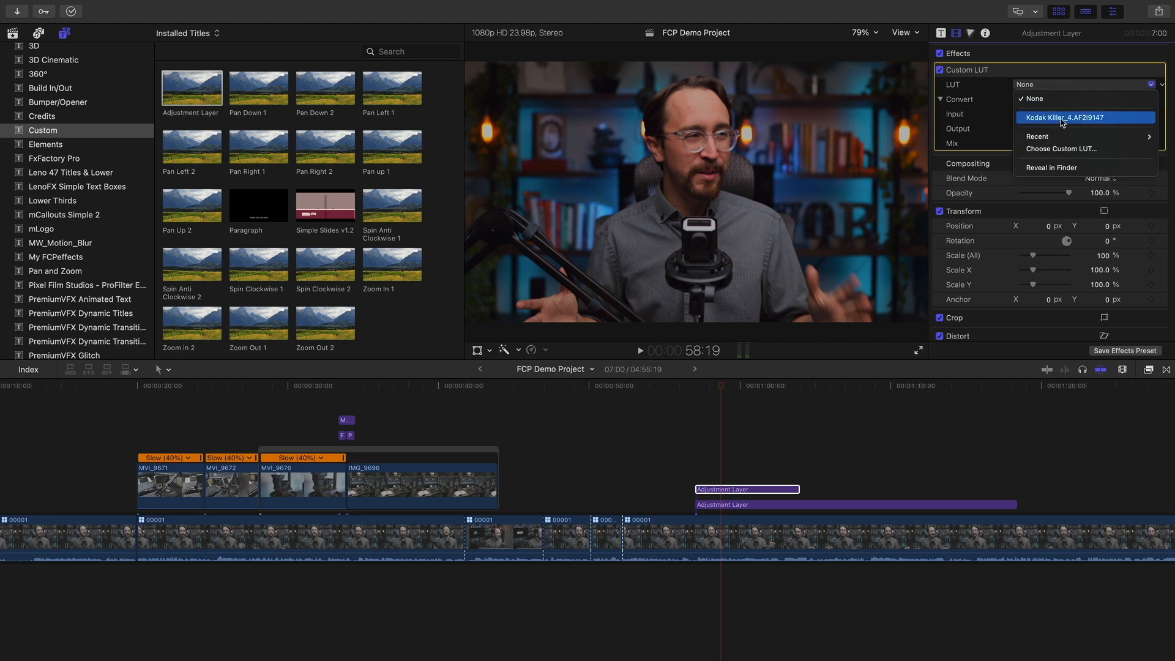
pyautogui.click(1062, 120)
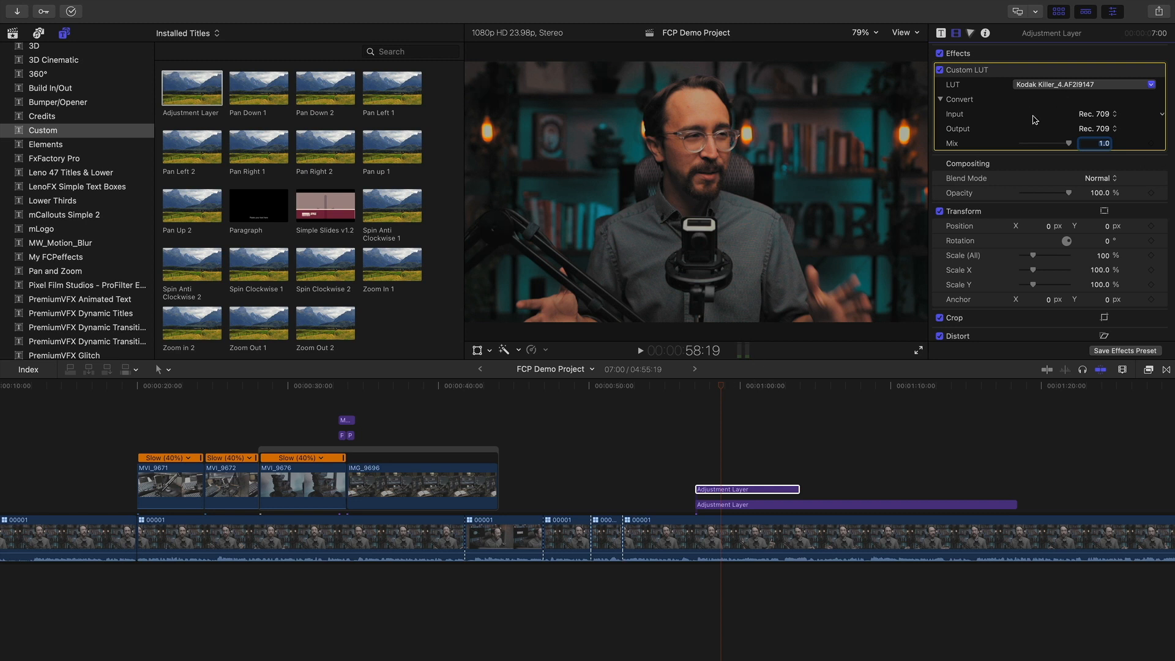
pyautogui.moveTo(701, 383); pyautogui.dragTo(742, 386)
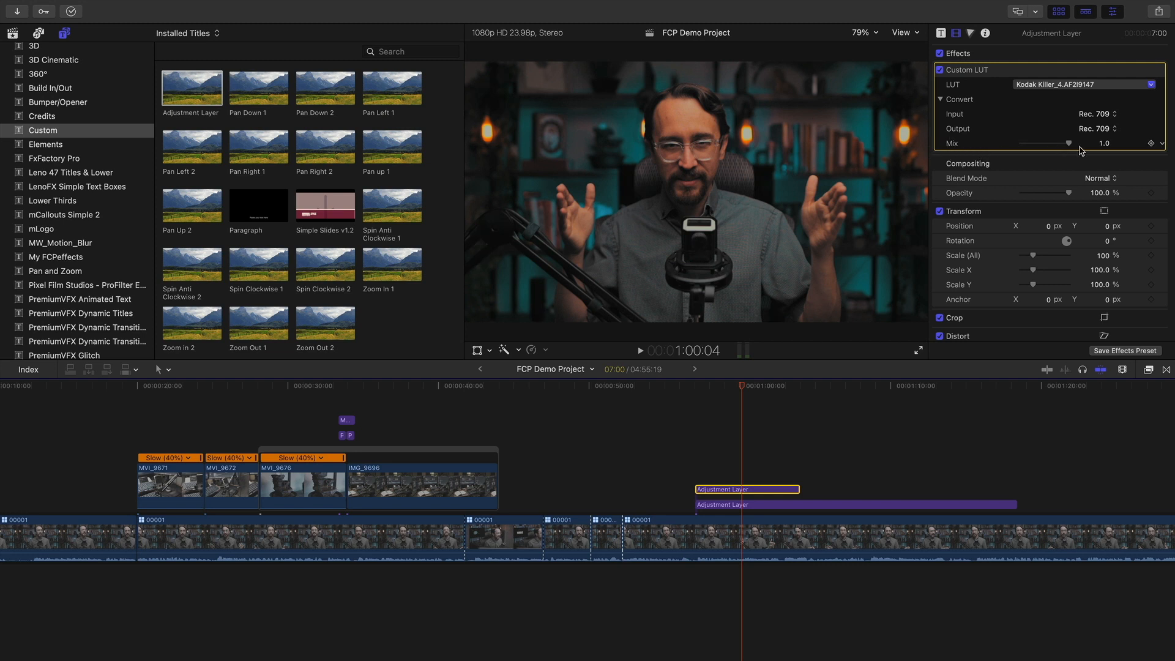
pyautogui.moveTo(1069, 143); pyautogui.dragTo(1032, 146)
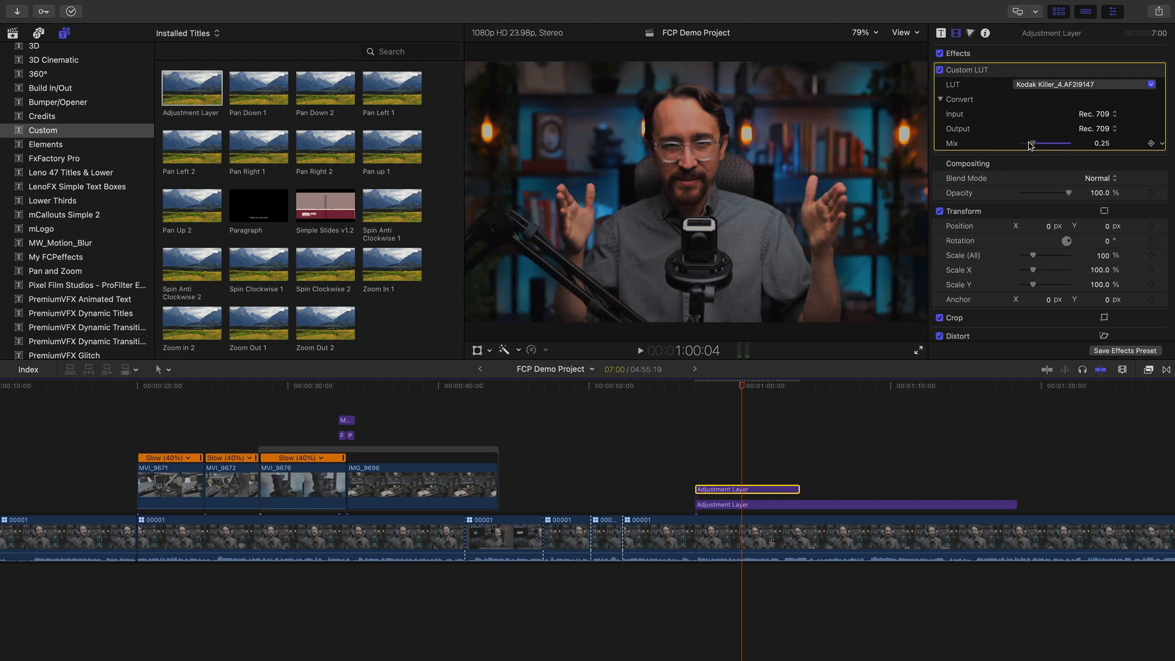
pyautogui.moveTo(1031, 145)
pyautogui.mouseDown()
pyautogui.moveTo(1050, 145)
pyautogui.moveTo(1041, 147)
pyautogui.mouseUp()
pyautogui.click(727, 385)
pyautogui.moveTo(728, 384)
pyautogui.mouseDown()
pyautogui.moveTo(666, 386)
pyautogui.moveTo(826, 385)
pyautogui.moveTo(741, 386)
pyautogui.mouseUp()
# Compare Mix strengths, then settle at about 0.47 with Kodak Killer still chosen
pyautogui.moveTo(1041, 146); pyautogui.dragTo(1042, 147)
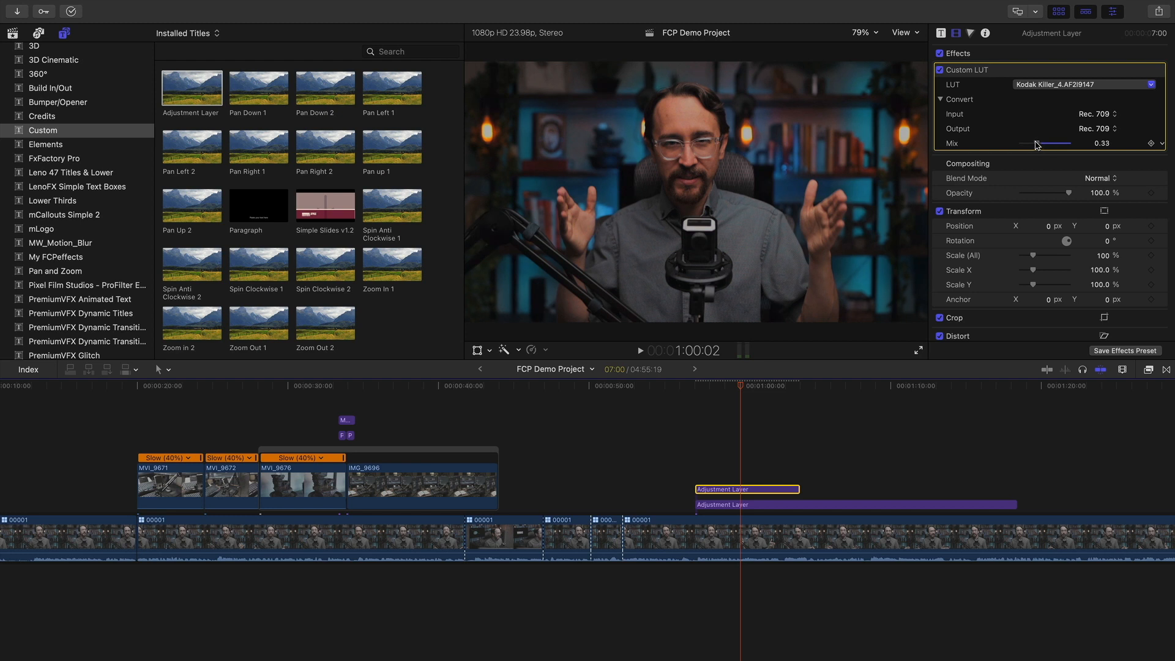
pyautogui.moveTo(1046, 144); pyautogui.dragTo(1043, 147)
pyautogui.moveTo(760, 387); pyautogui.dragTo(724, 392)
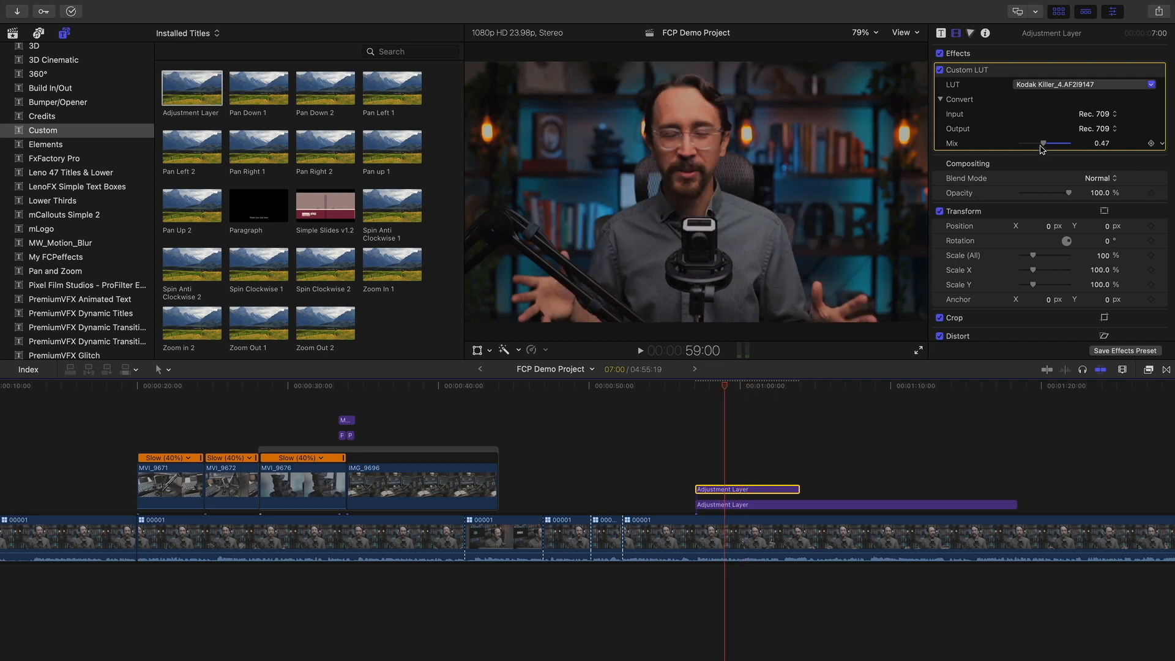
pyautogui.moveTo(1043, 144); pyautogui.dragTo(1100, 143)
pyautogui.click(1059, 86)
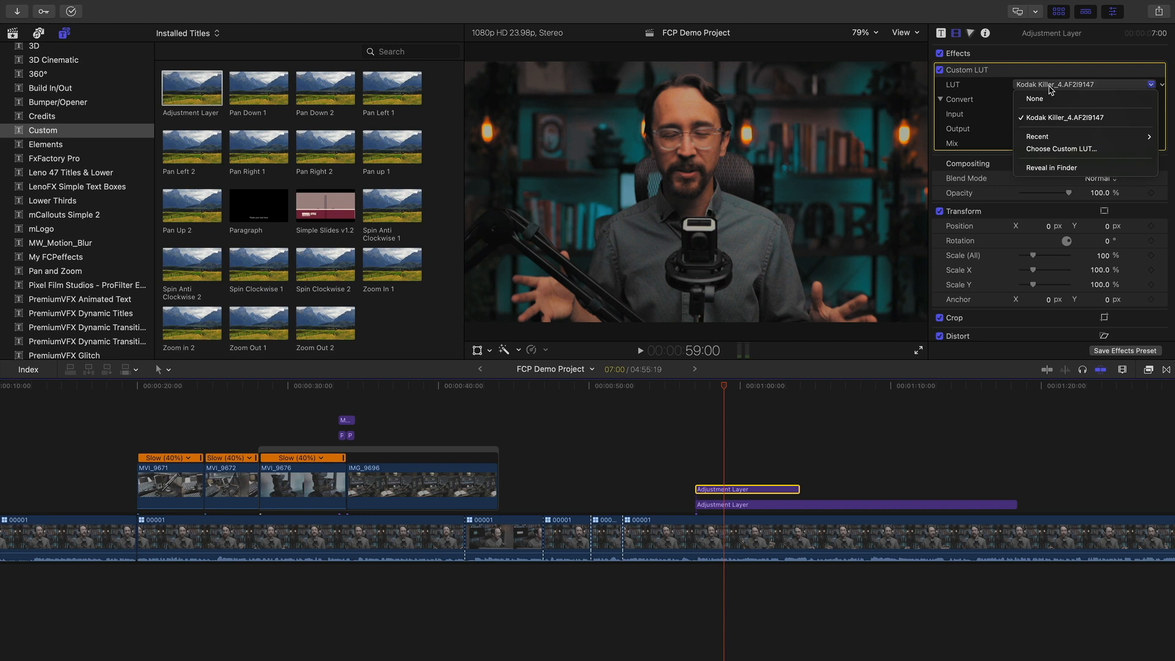
pyautogui.click(1059, 137)
pyautogui.moveTo(1068, 145); pyautogui.dragTo(1044, 145)
pyautogui.click(1045, 85)
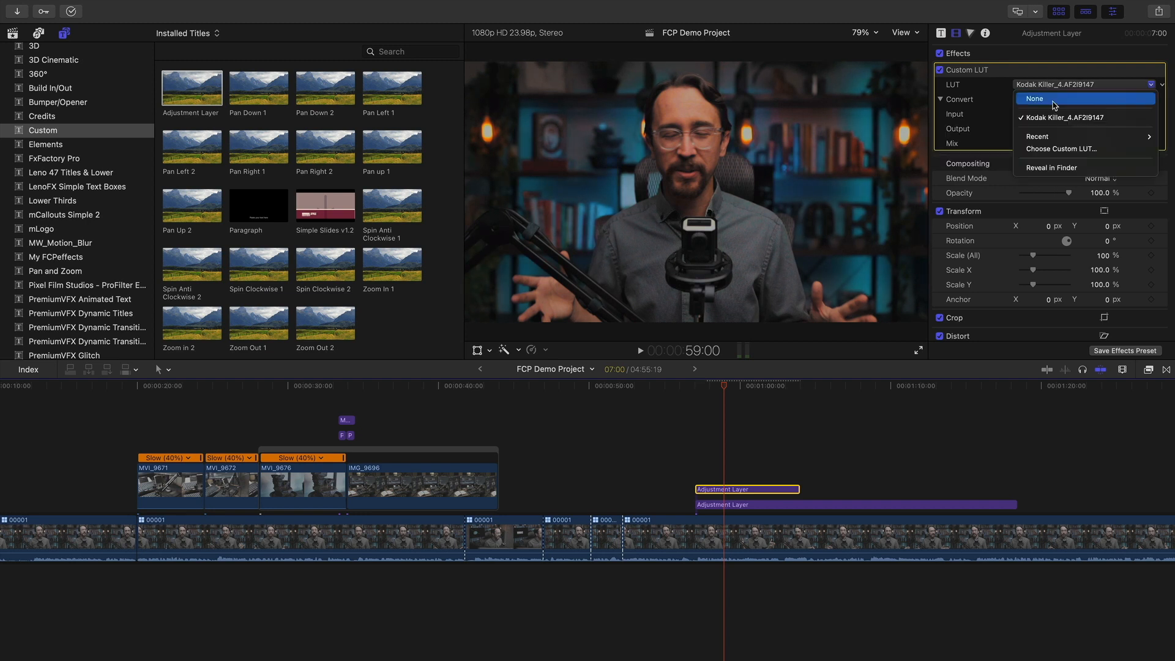
pyautogui.click(1034, 118)
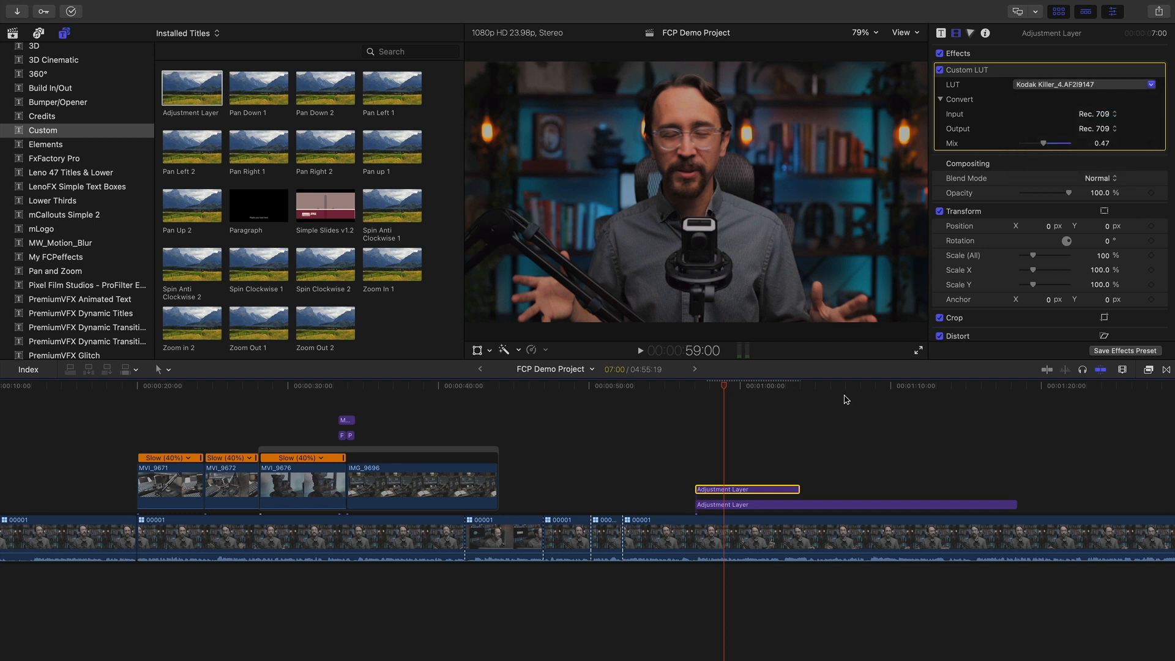
pyautogui.moveTo(757, 392)
pyautogui.mouseDown()
pyautogui.moveTo(747, 387)
pyautogui.moveTo(770, 387)
pyautogui.moveTo(737, 387)
pyautogui.mouseUp()
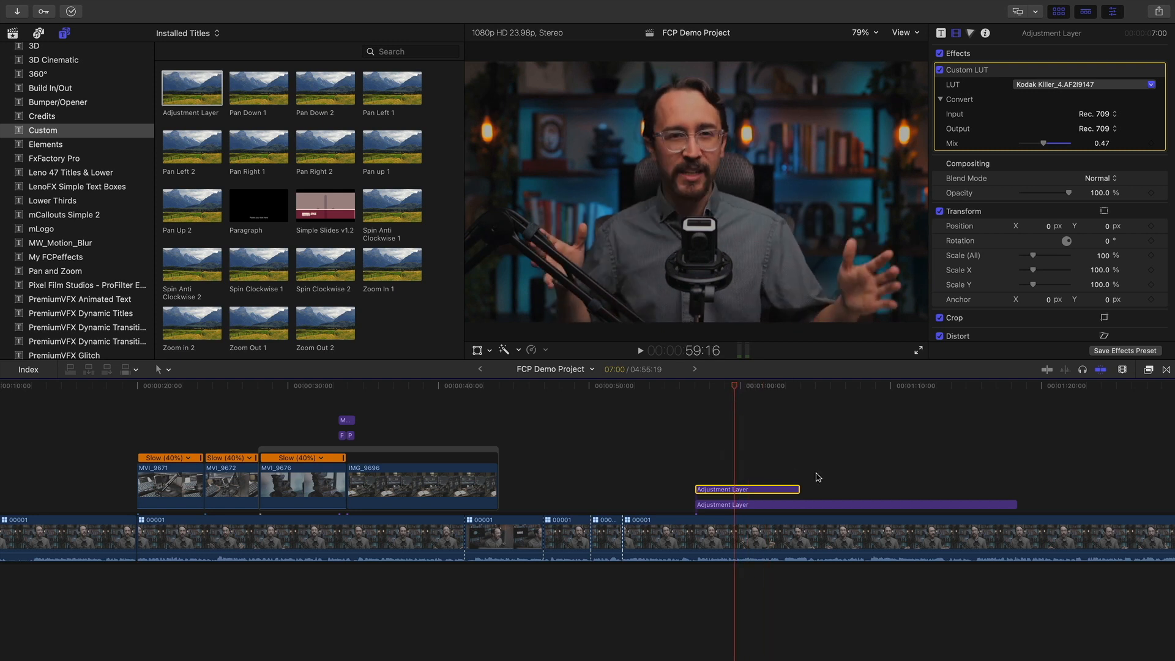
# Review the grade around 1:01:02, then uncheck Custom LUT to bypass the Kodak Killer look
pyautogui.click(757, 388)
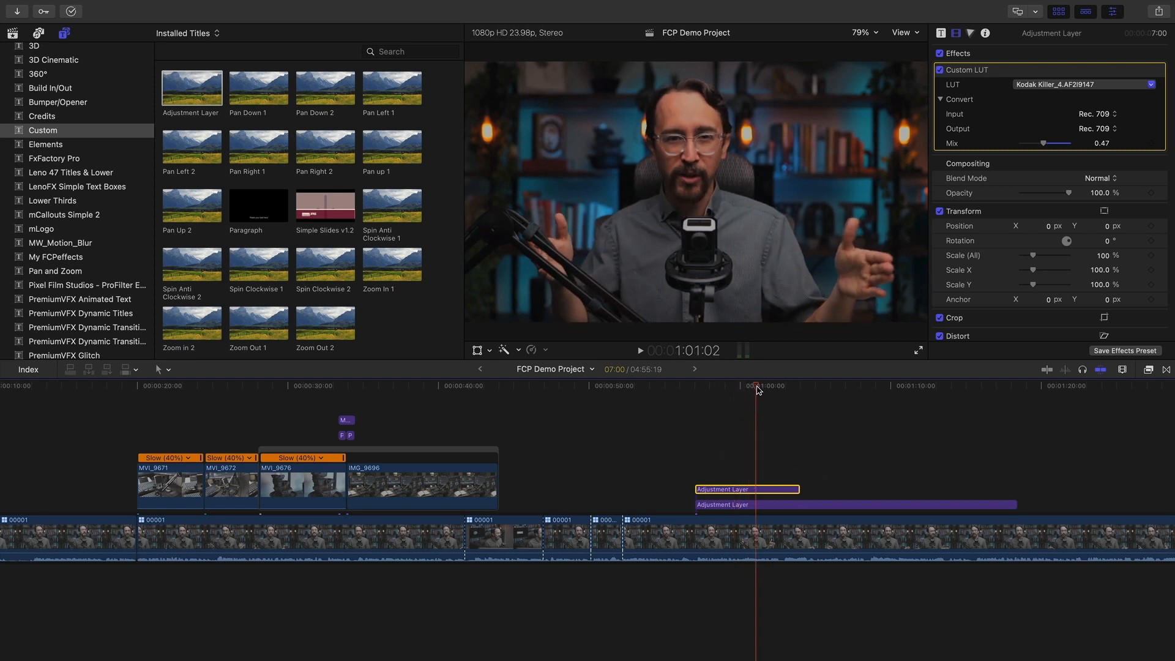
pyautogui.moveTo(757, 388)
pyautogui.mouseDown()
pyautogui.moveTo(722, 387)
pyautogui.moveTo(764, 387)
pyautogui.moveTo(751, 385)
pyautogui.mouseUp()
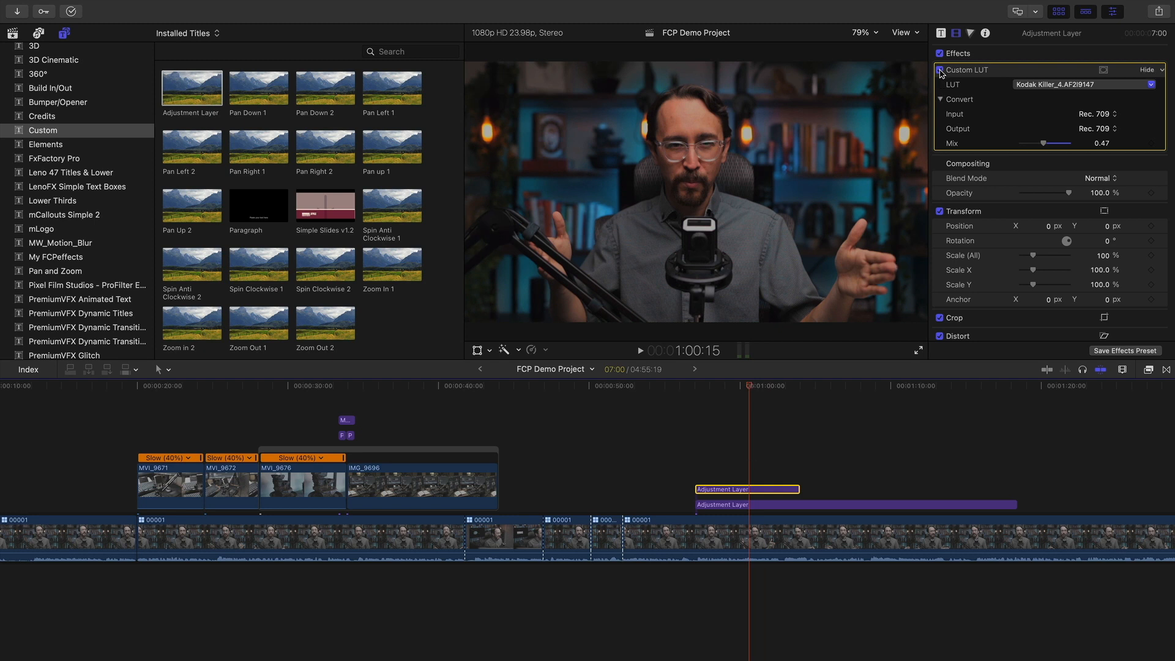
pyautogui.scroll(-3, 1019, 170)
pyautogui.scroll(3, 1020, 170)
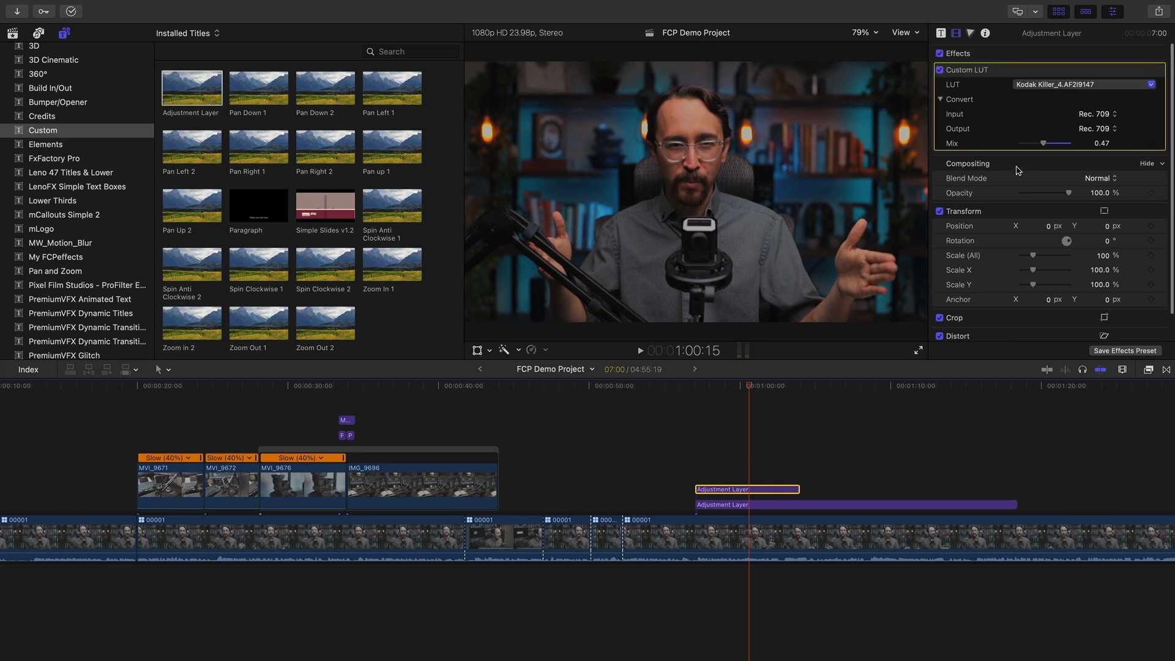
pyautogui.click(940, 71)
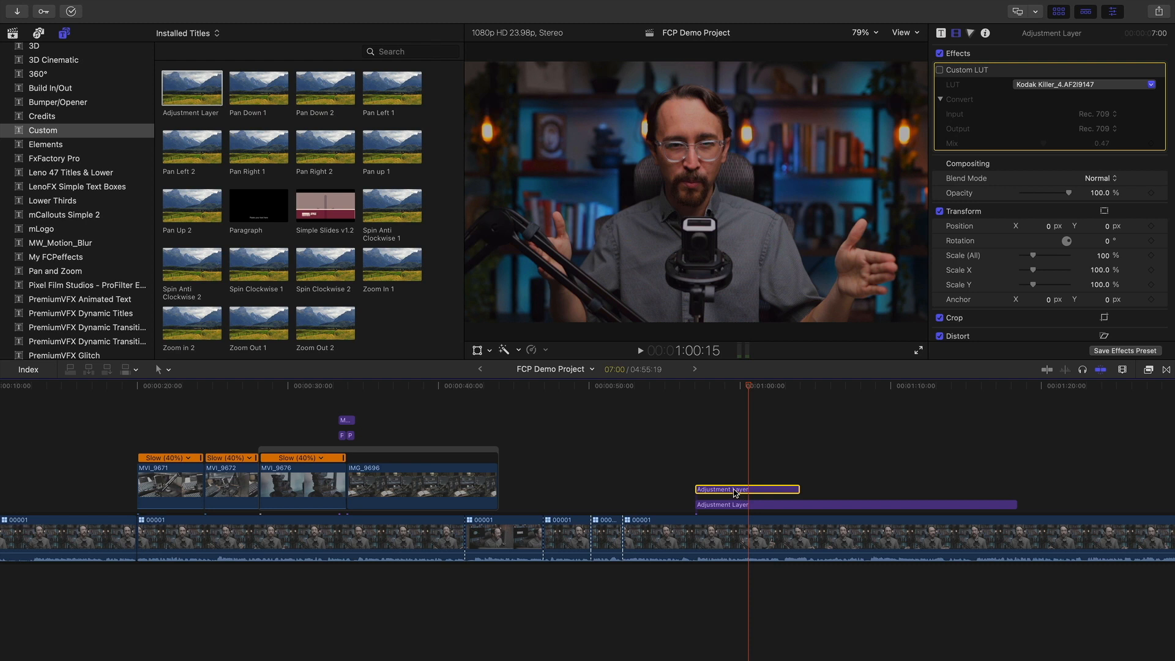
# Apply the Brighten color preset to the Adjustment Layer
pyautogui.click(1149, 369)
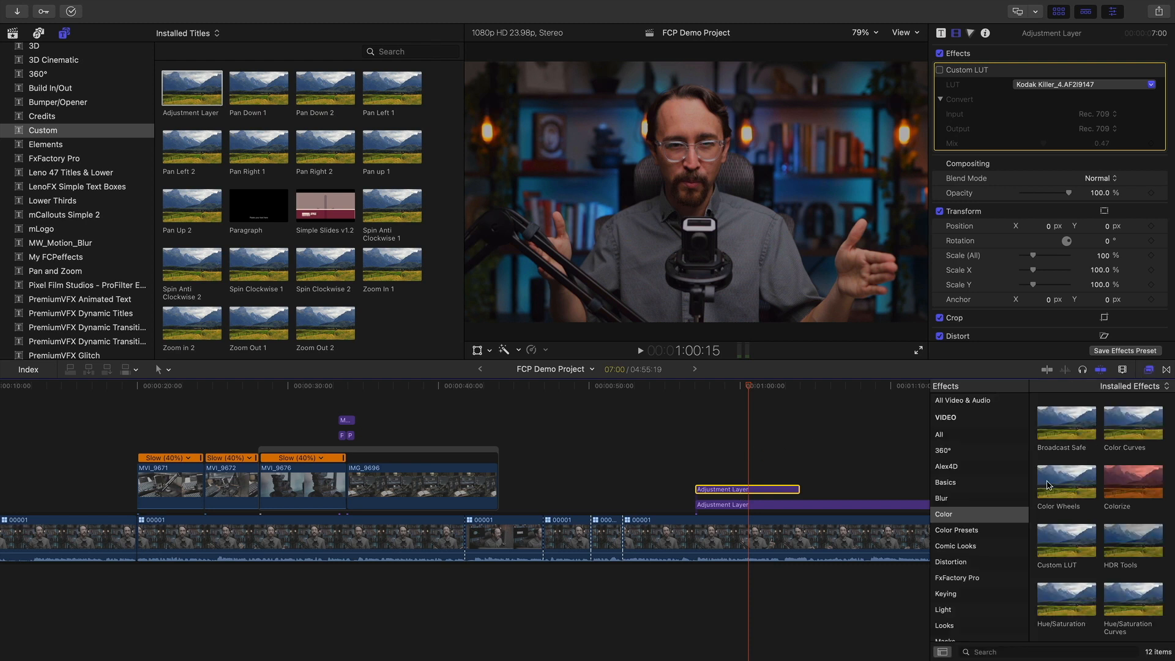
pyautogui.scroll(2, 1097, 451)
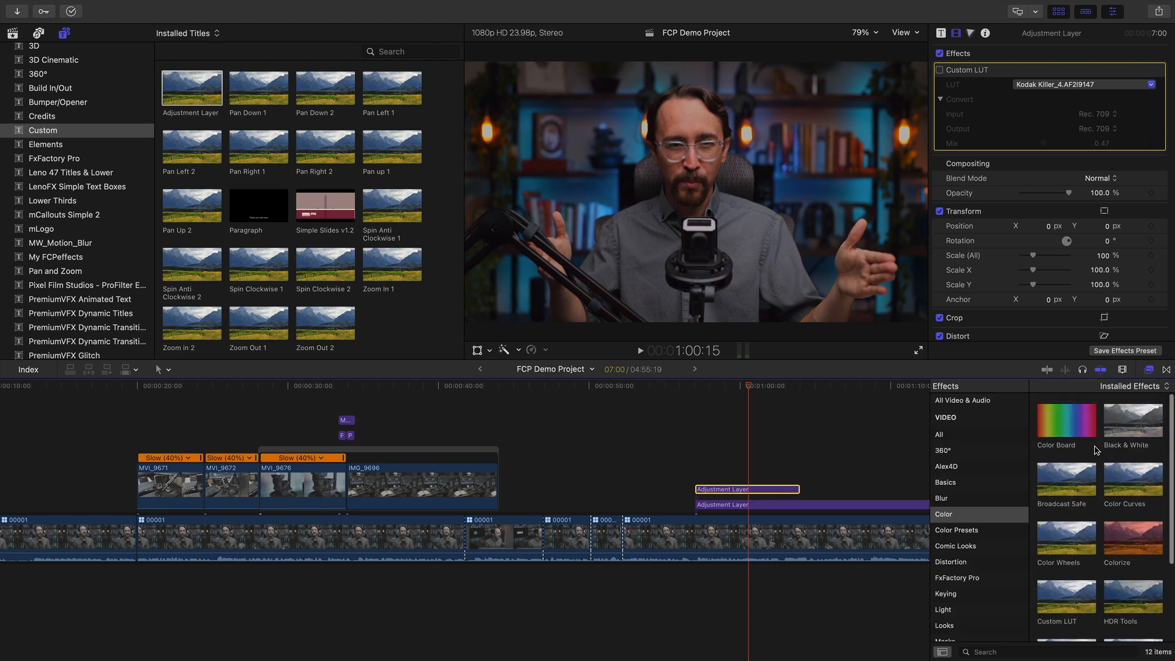
pyautogui.click(983, 530)
pyautogui.scroll(-5, 1115, 478)
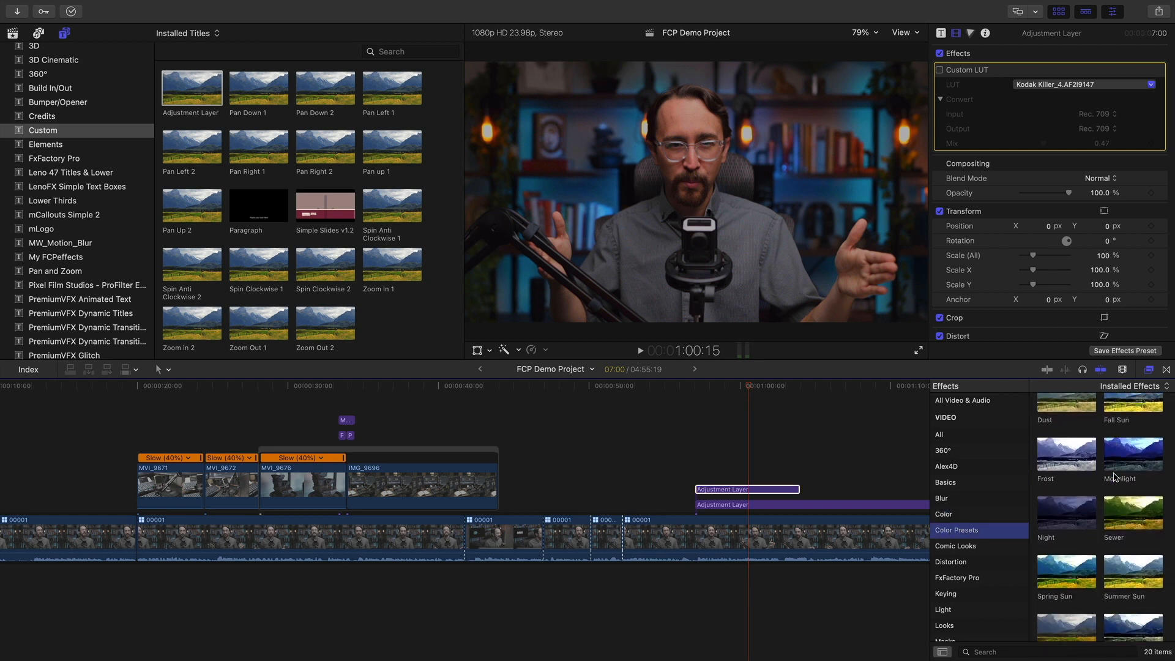
pyautogui.scroll(-1, 1115, 479)
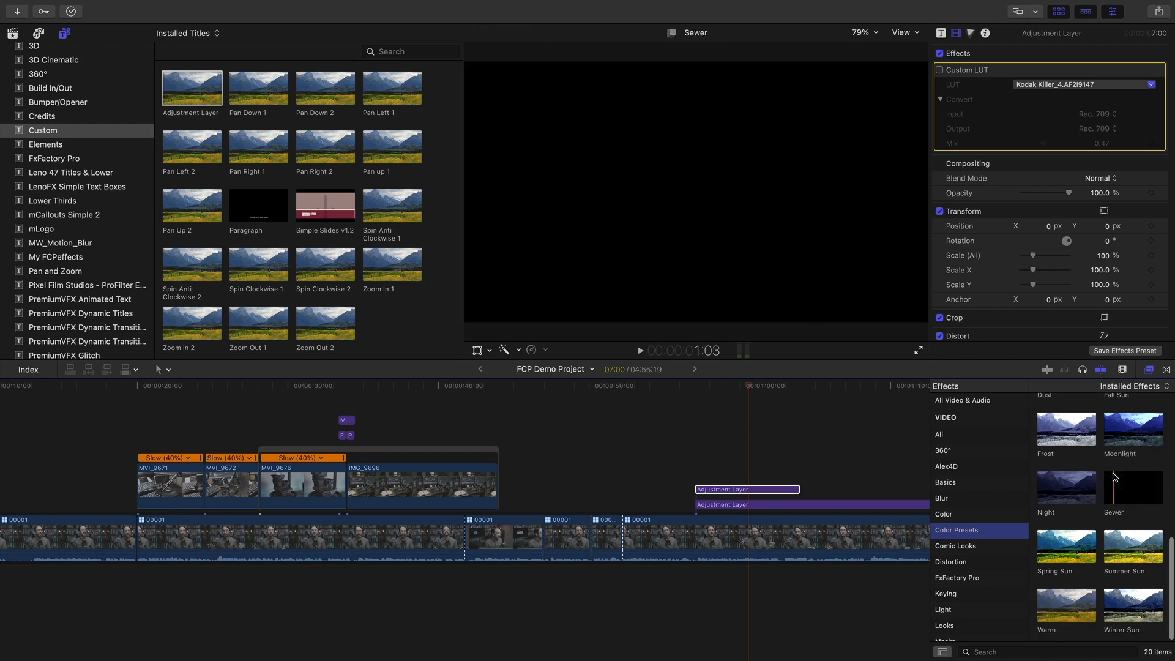
pyautogui.scroll(6, 1115, 478)
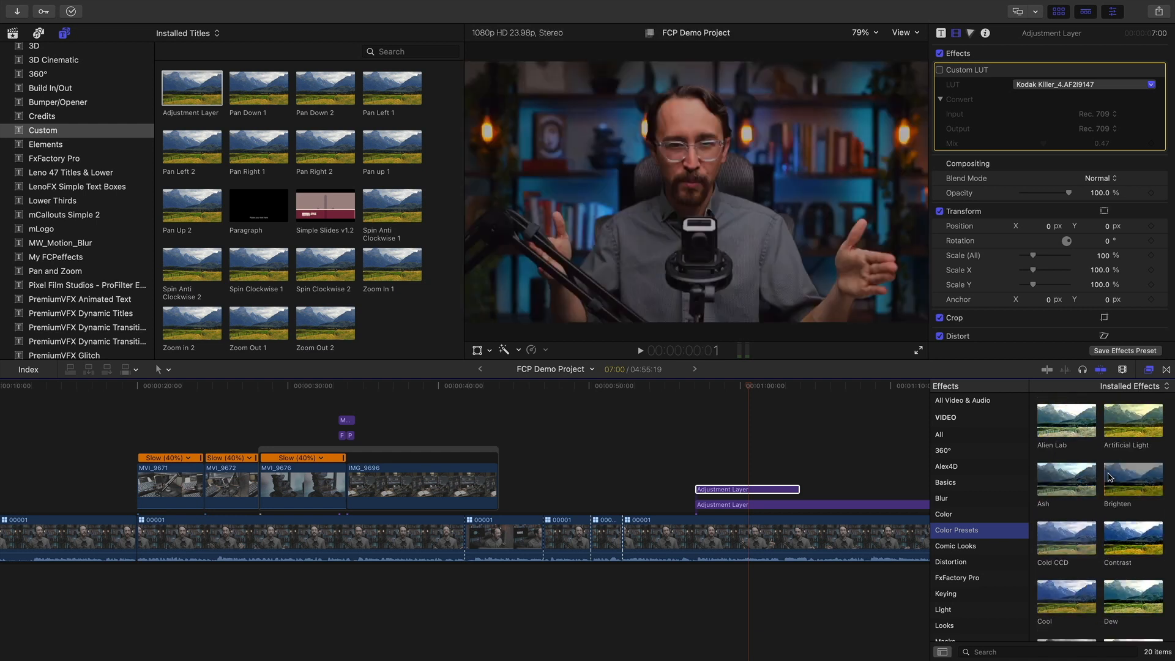
pyautogui.moveTo(1130, 486); pyautogui.dragTo(732, 491)
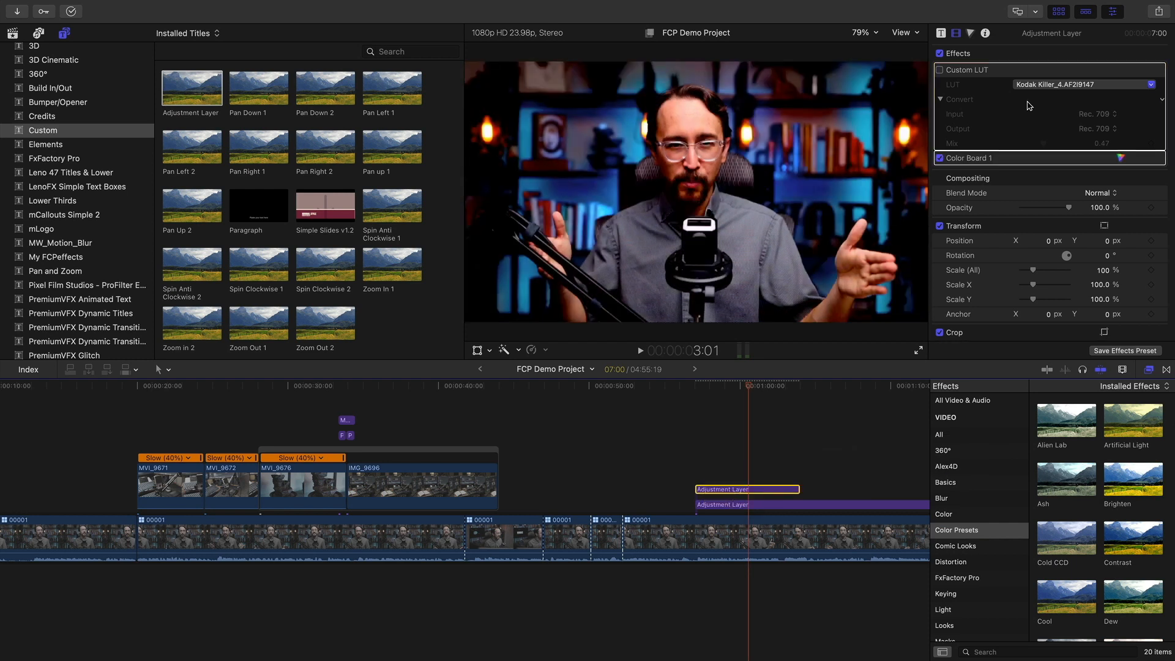
# Delete Color Board 1, re-enable the Custom LUT, and close the effects browser
pyautogui.moveTo(1068, 208)
pyautogui.mouseDown()
pyautogui.moveTo(1026, 210)
pyautogui.moveTo(1068, 207)
pyautogui.mouseUp()
pyautogui.scroll(-2, 1064, 267)
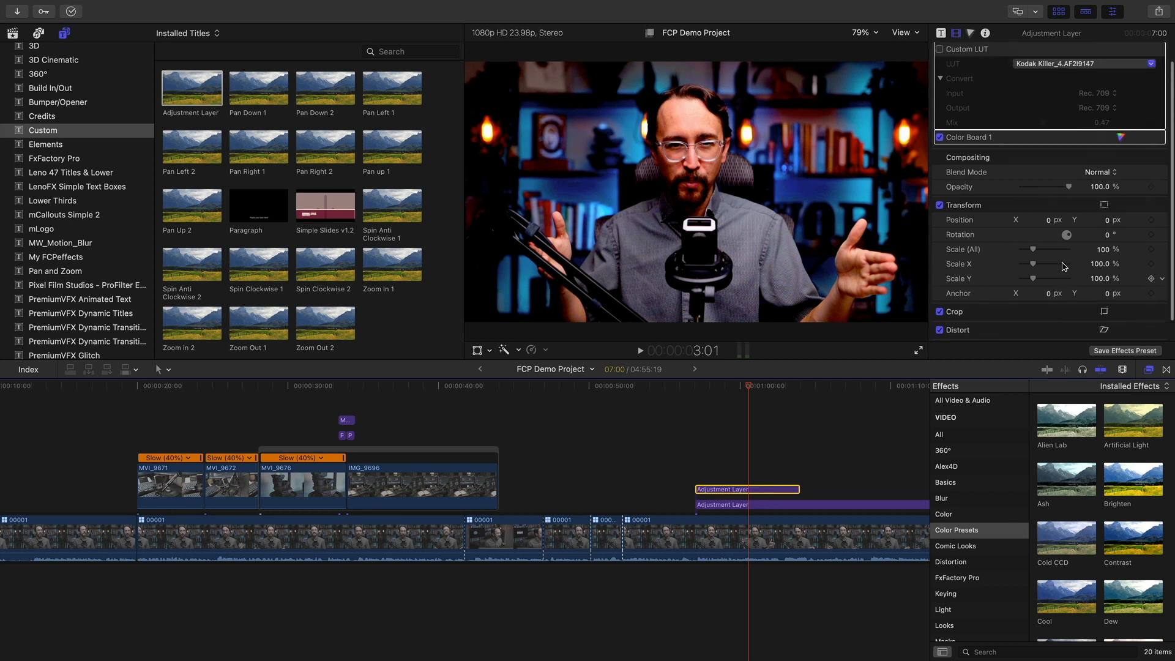
pyautogui.scroll(2, 1064, 267)
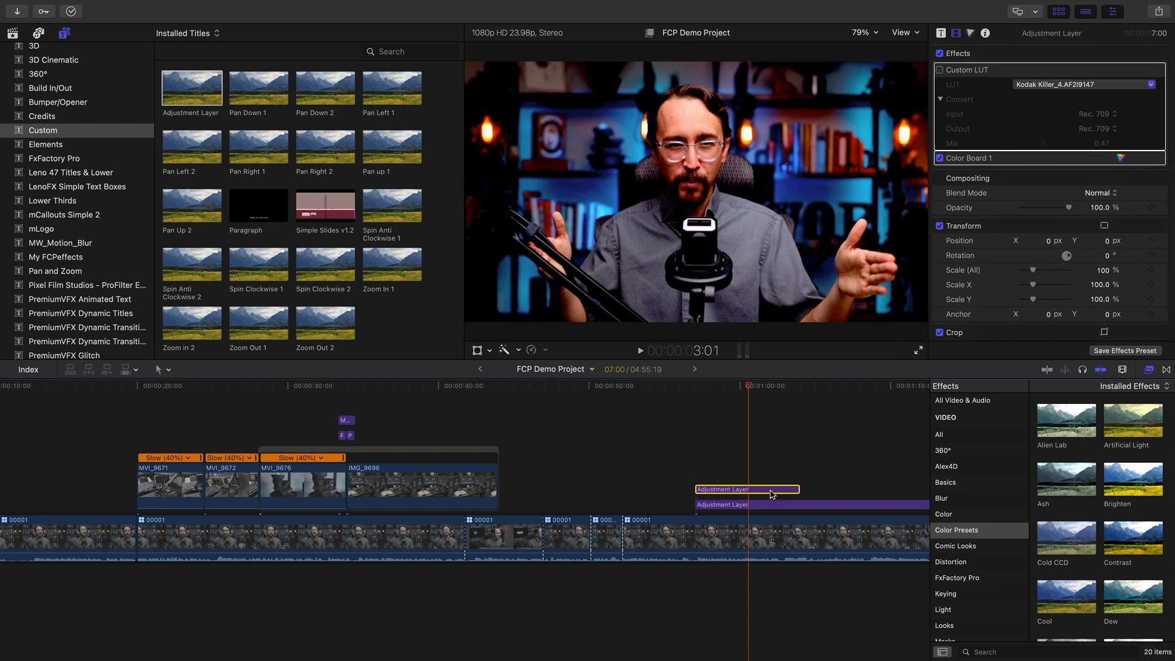
pyautogui.press('Delete')
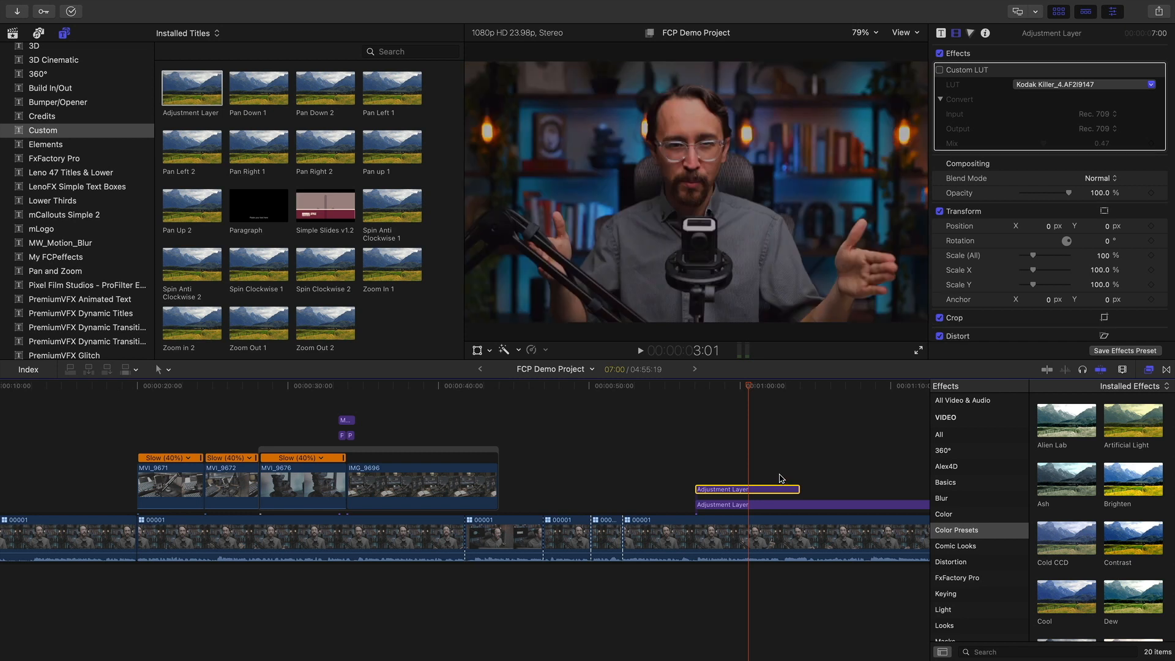
pyautogui.scroll(-10, 1124, 474)
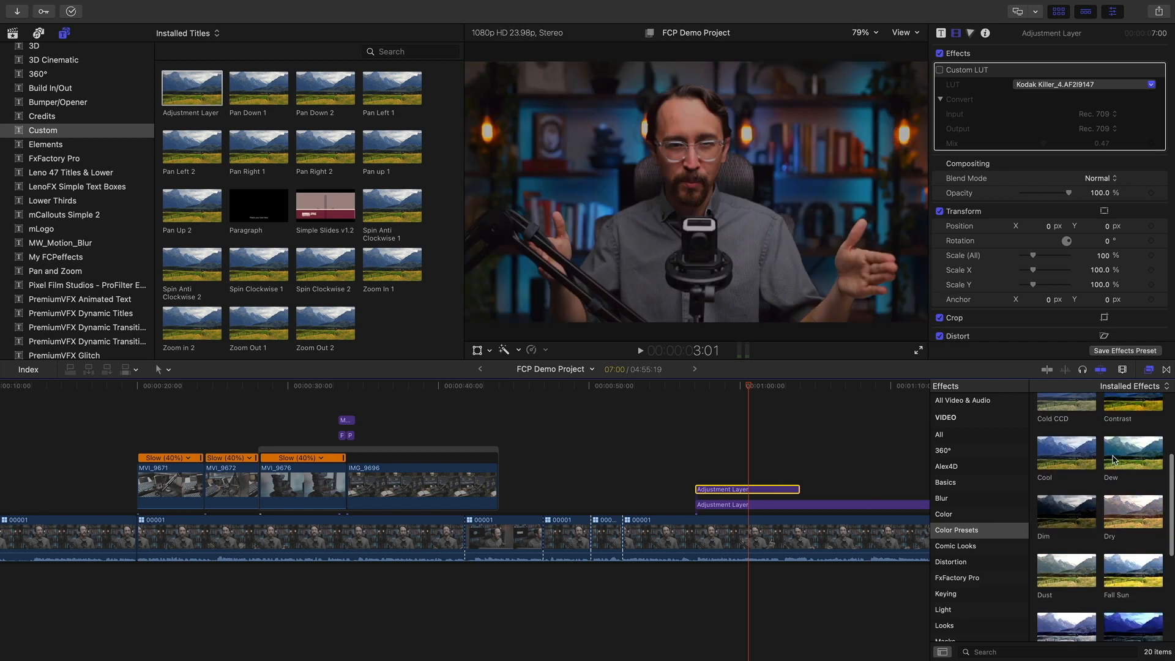
pyautogui.scroll(10, 1077, 521)
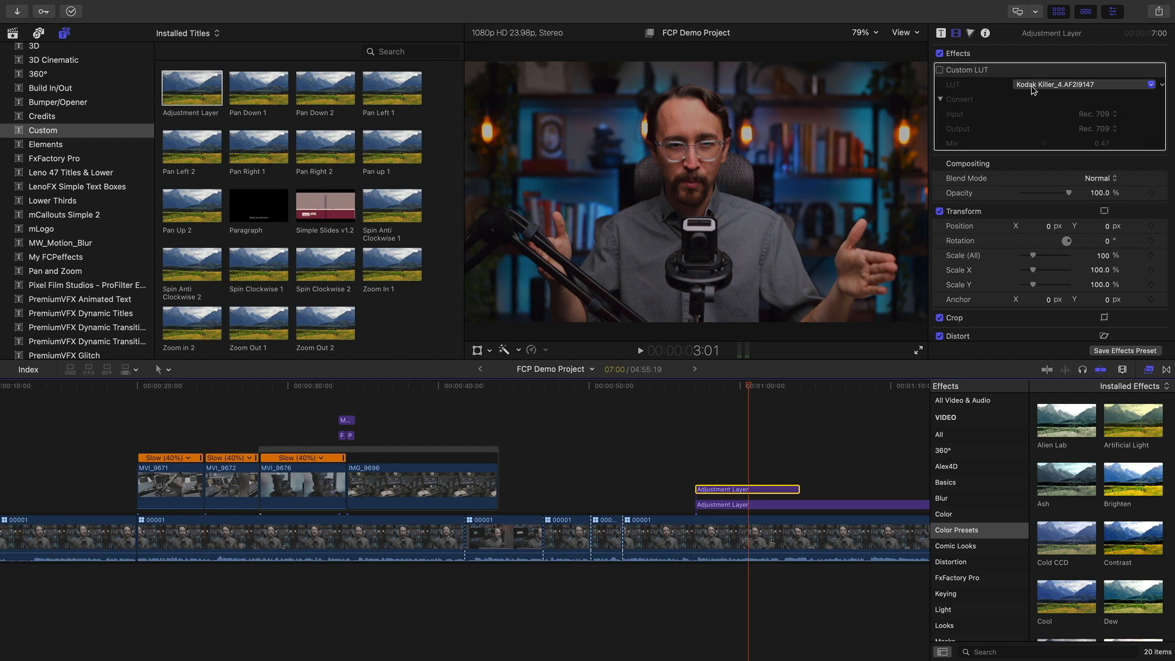
pyautogui.click(940, 70)
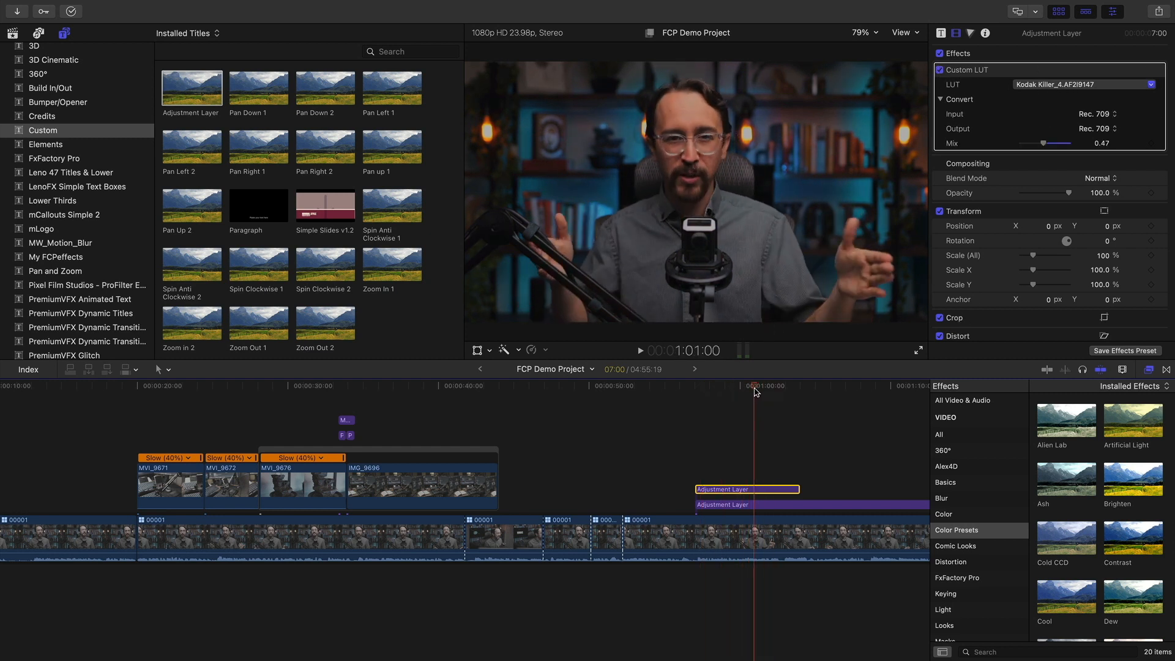
pyautogui.click(1150, 371)
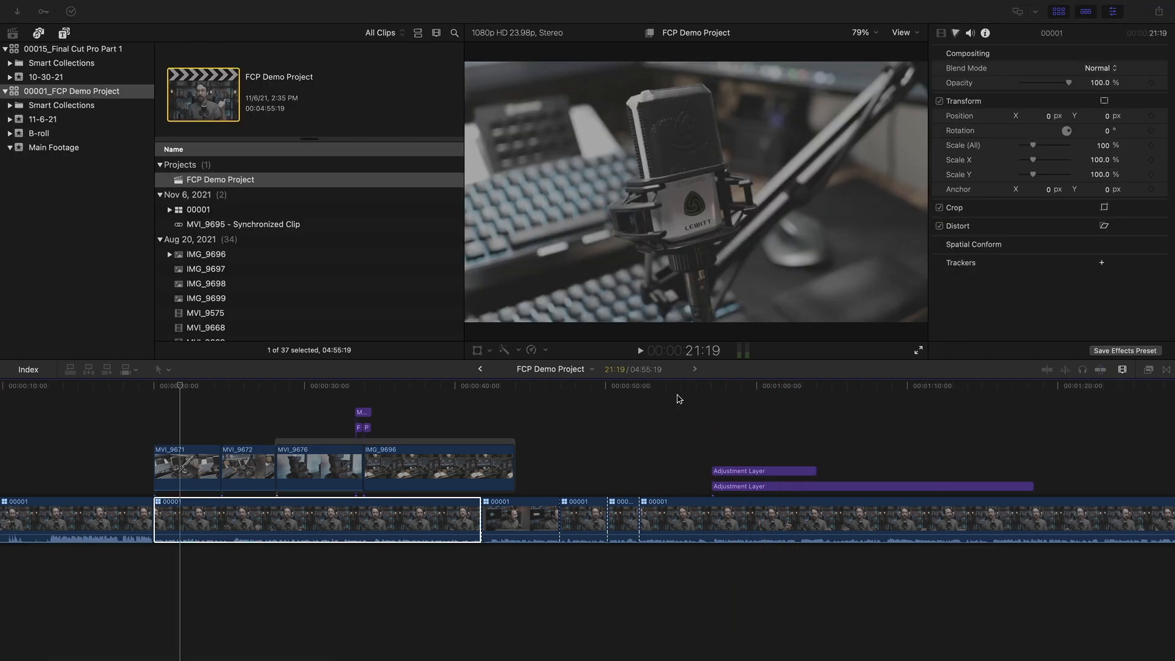
# Move the lower Adjustment Layer earlier and lift it above the B-roll clips
pyautogui.click(727, 391)
pyautogui.moveTo(765, 391); pyautogui.dragTo(866, 393)
pyautogui.hscroll(3, 729, 448)
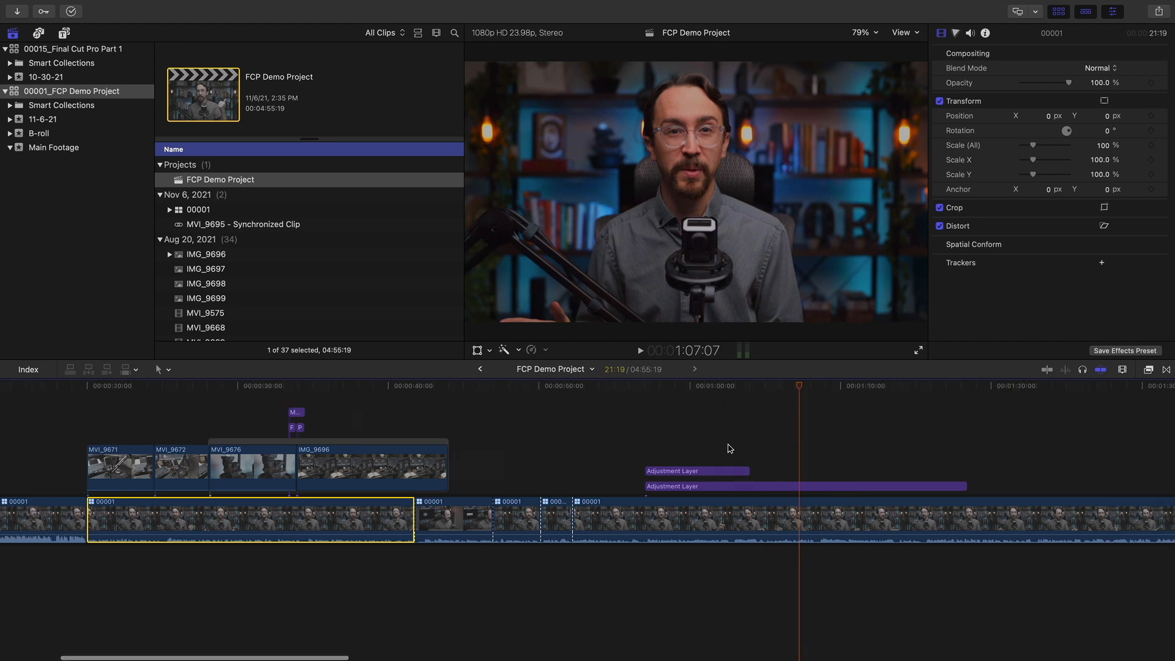
pyautogui.hscroll(4, 702, 481)
pyautogui.hscroll(-2, 704, 485)
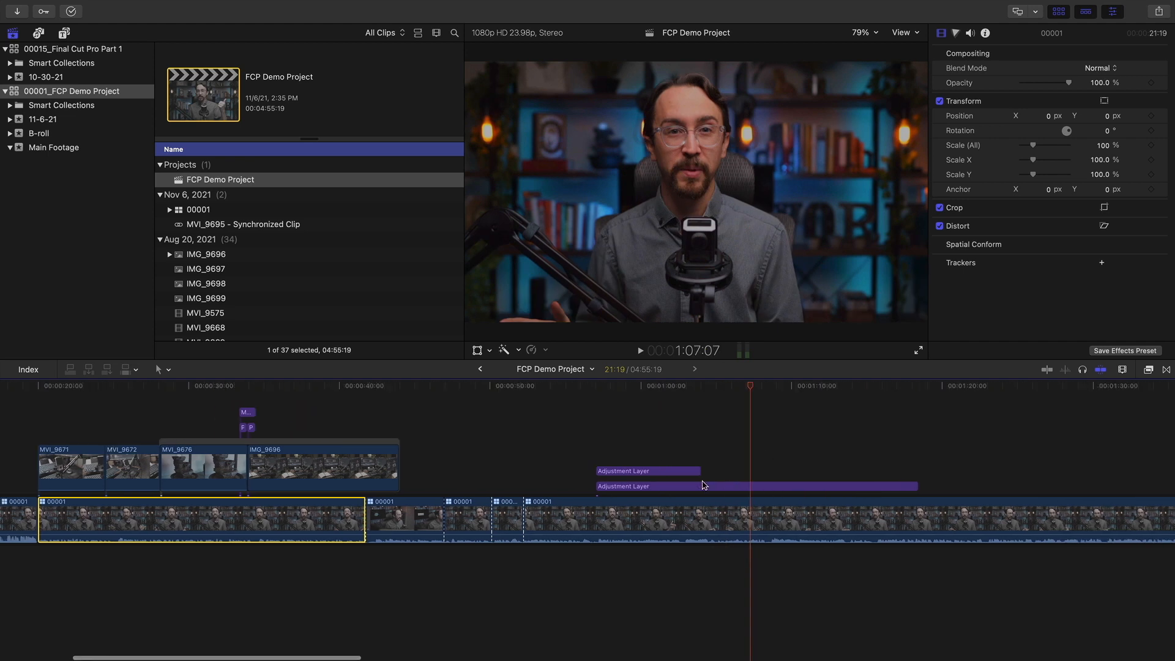
pyautogui.click(609, 483)
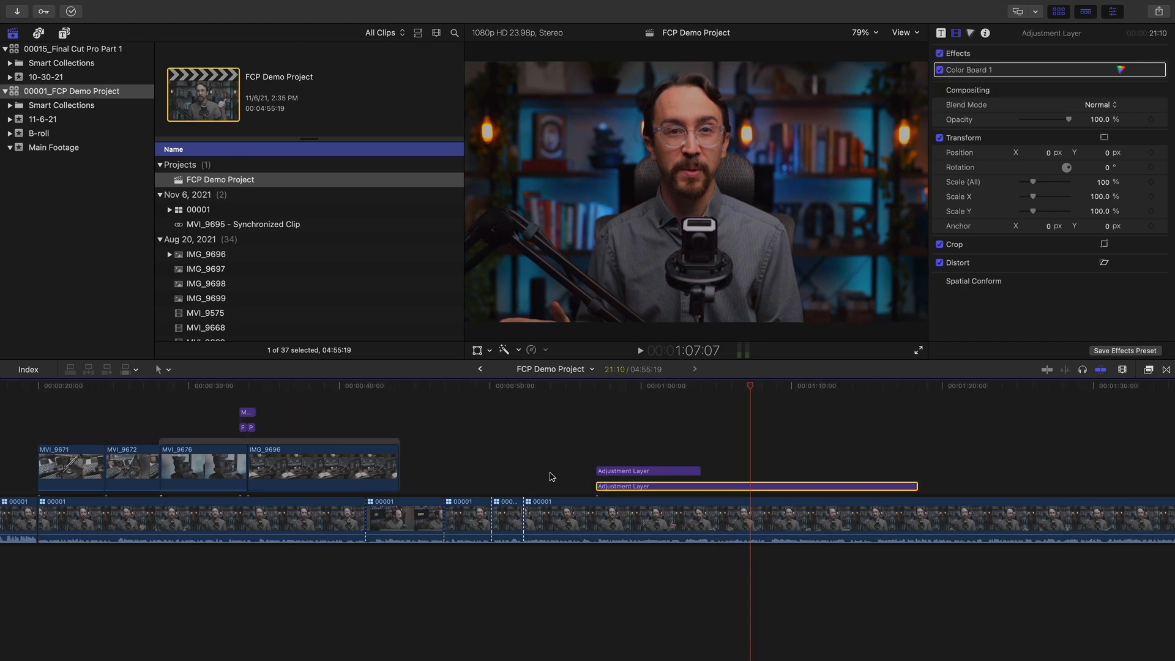
pyautogui.hscroll(-5, 574, 477)
pyautogui.moveTo(899, 488); pyautogui.dragTo(349, 396)
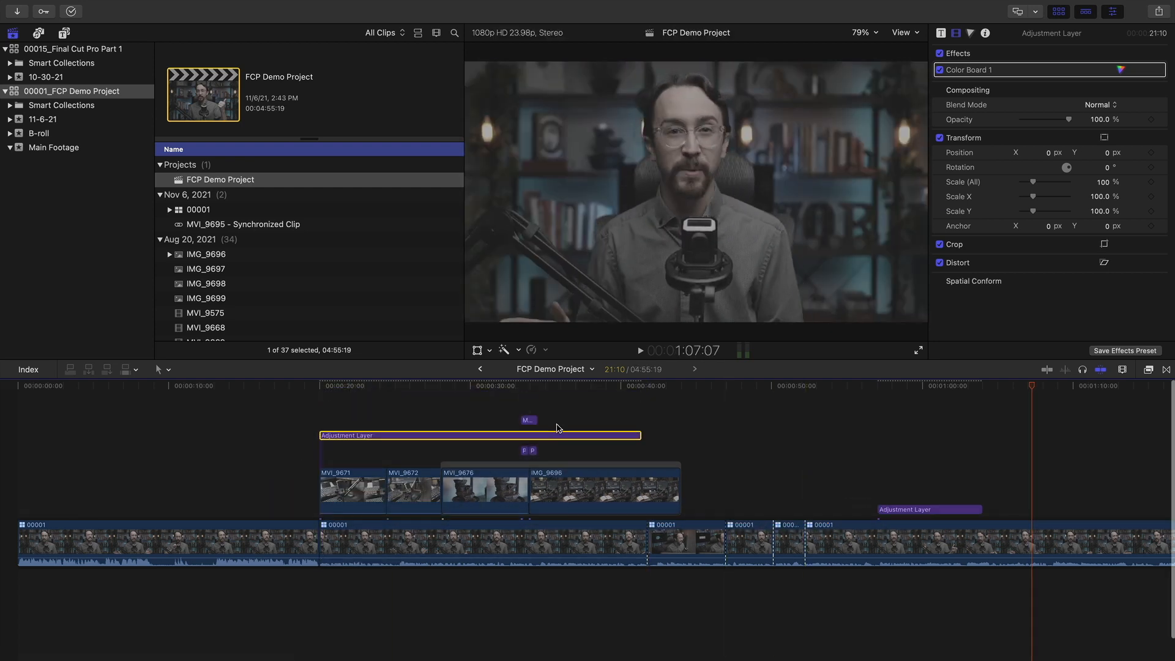
pyautogui.moveTo(562, 436)
pyautogui.mouseDown()
pyautogui.moveTo(564, 401)
pyautogui.moveTo(564, 421)
pyautogui.mouseUp()
pyautogui.click(664, 387)
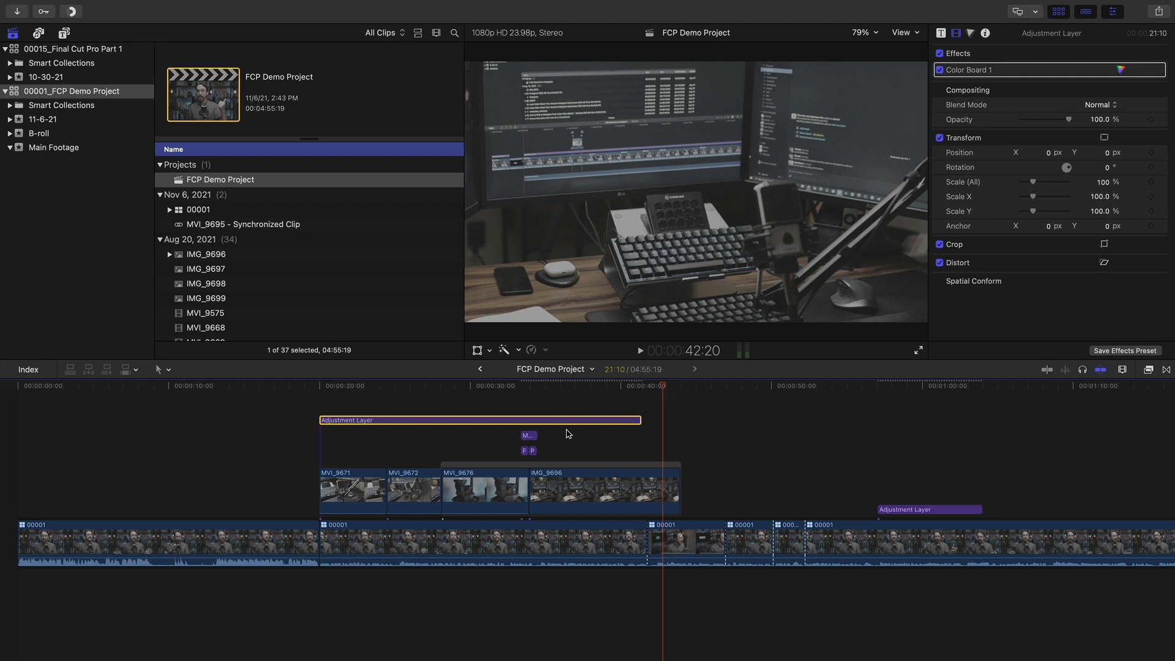
pyautogui.moveTo(625, 385); pyautogui.dragTo(602, 404)
# Duplicate the Adjustment Layer above, move both to the start, and extend them to about 1:00
pyautogui.moveTo(909, 509); pyautogui.dragTo(351, 405)
pyautogui.keyDown('super'); pyautogui.click(402, 437); pyautogui.keyUp('super')
pyautogui.moveTo(402, 437); pyautogui.dragTo(98, 427)
pyautogui.click(198, 507)
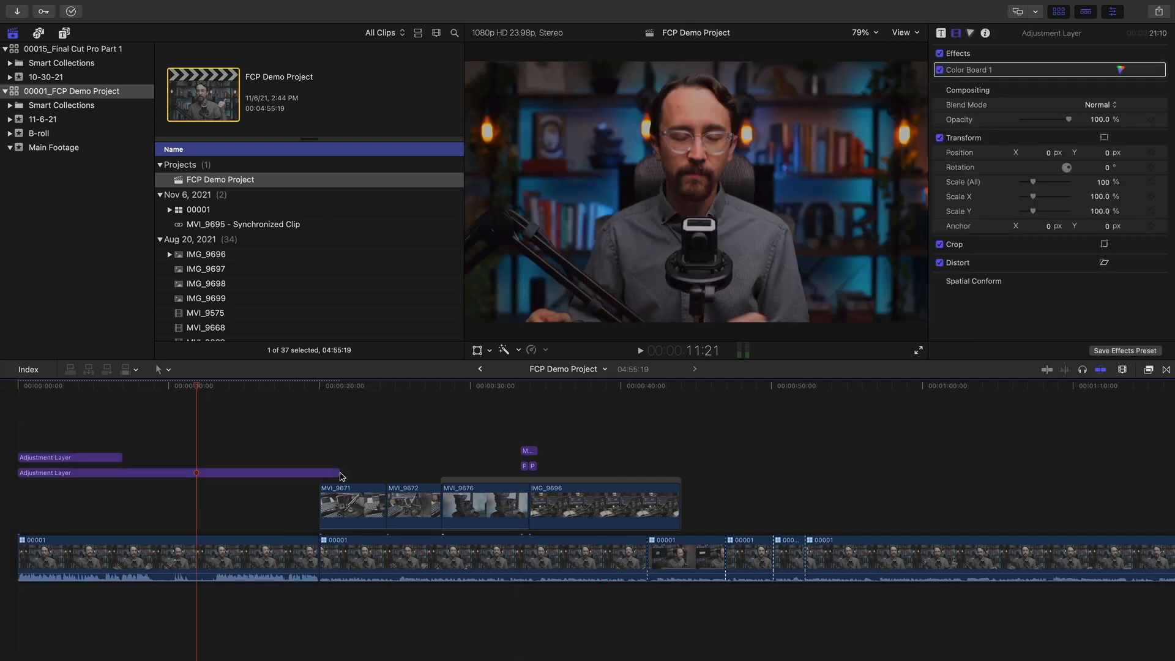
pyautogui.moveTo(336, 472); pyautogui.dragTo(916, 466)
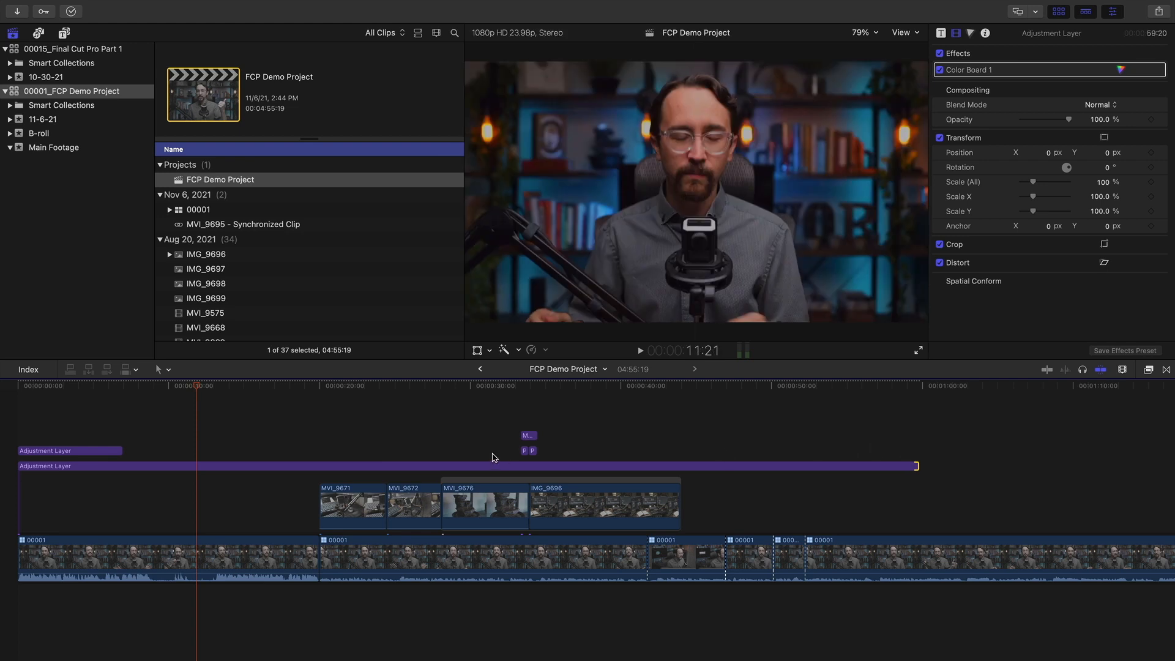
pyautogui.moveTo(123, 452); pyautogui.dragTo(920, 421)
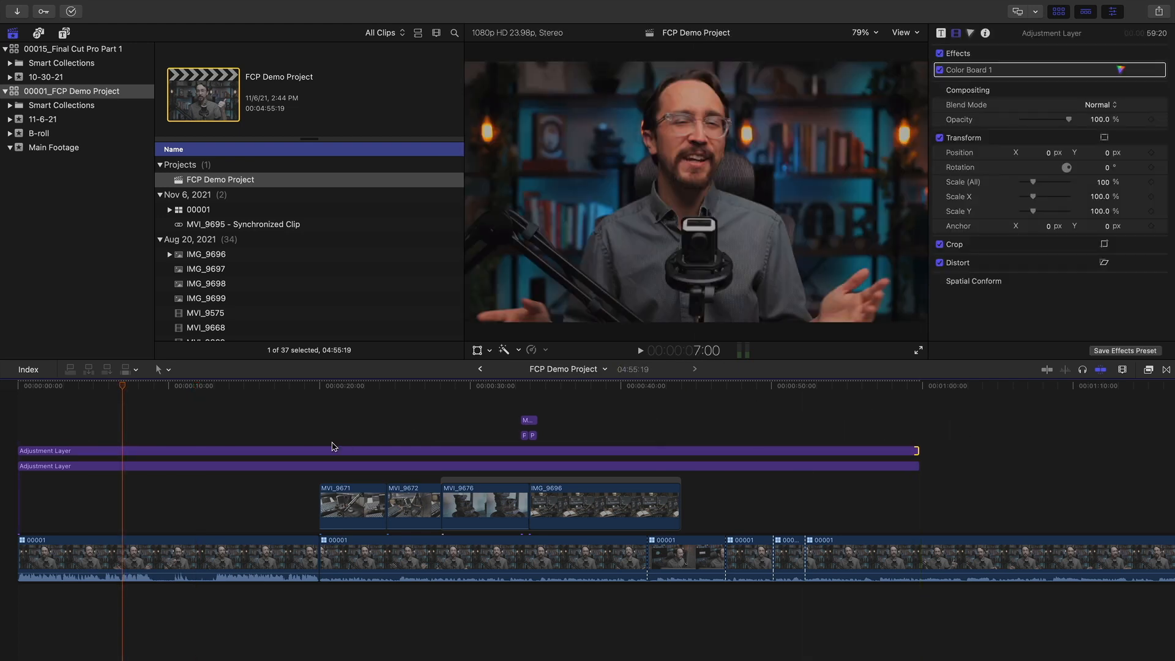
pyautogui.moveTo(283, 422)
pyautogui.mouseDown()
pyautogui.moveTo(267, 483)
pyautogui.moveTo(268, 408)
pyautogui.moveTo(267, 436)
pyautogui.mouseUp()
pyautogui.moveTo(149, 387); pyautogui.dragTo(552, 383)
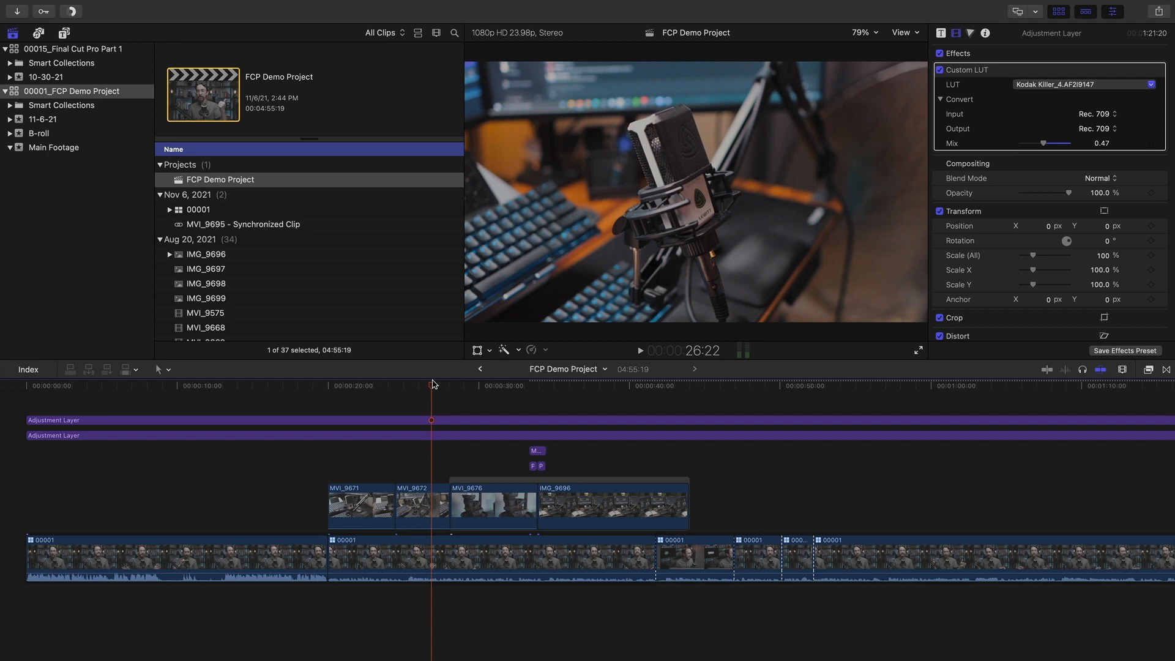
pyautogui.moveTo(424, 399); pyautogui.dragTo(225, 399)
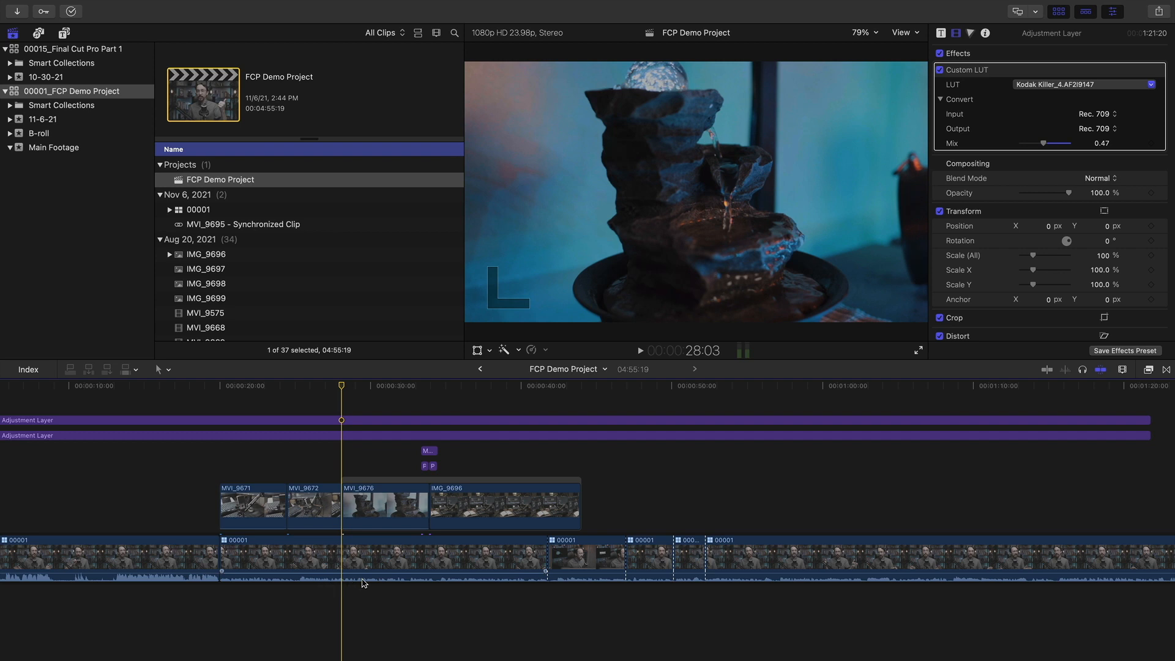
pyautogui.hscroll(-3, 239, 428)
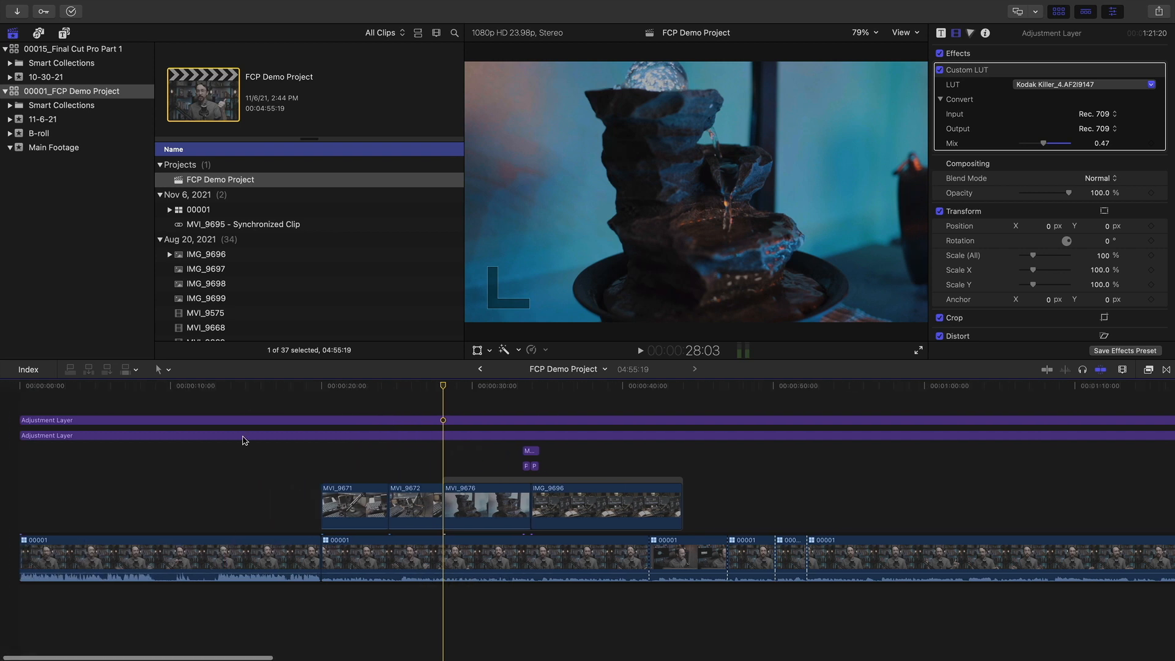
# Raise the first interview clip's volume to +3 dB, then scrub to the microphone B-roll
pyautogui.click(220, 388)
pyautogui.moveTo(220, 389); pyautogui.dragTo(185, 401)
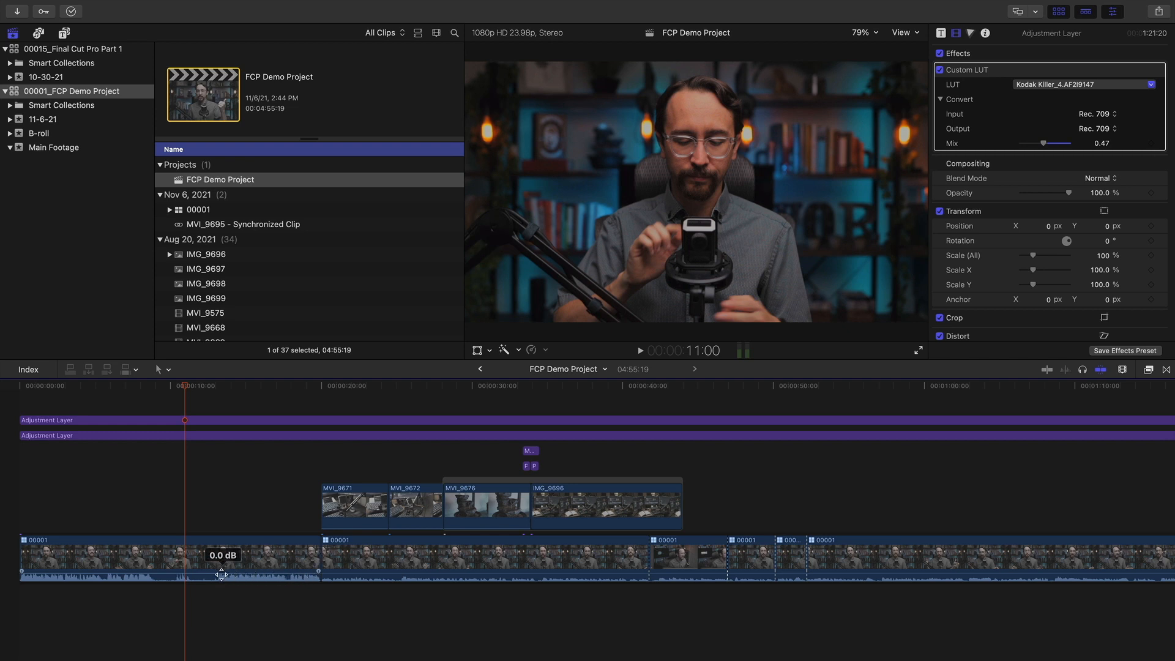
pyautogui.moveTo(270, 572); pyautogui.dragTo(226, 571)
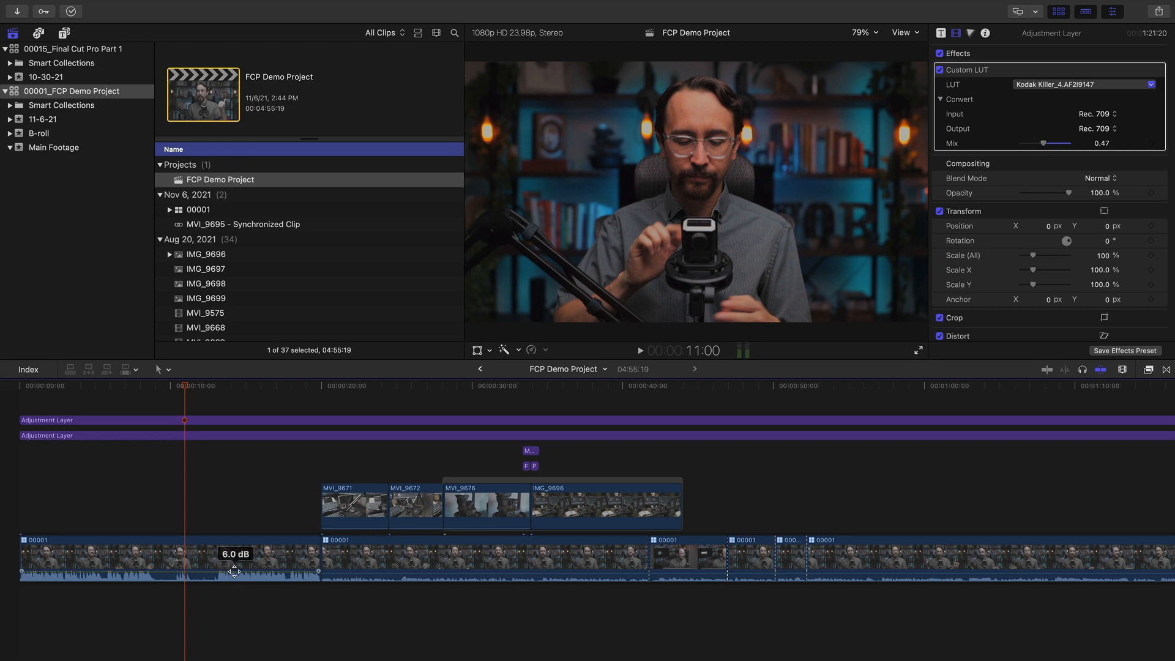
pyautogui.moveTo(233, 573); pyautogui.dragTo(234, 572)
pyautogui.press('c')
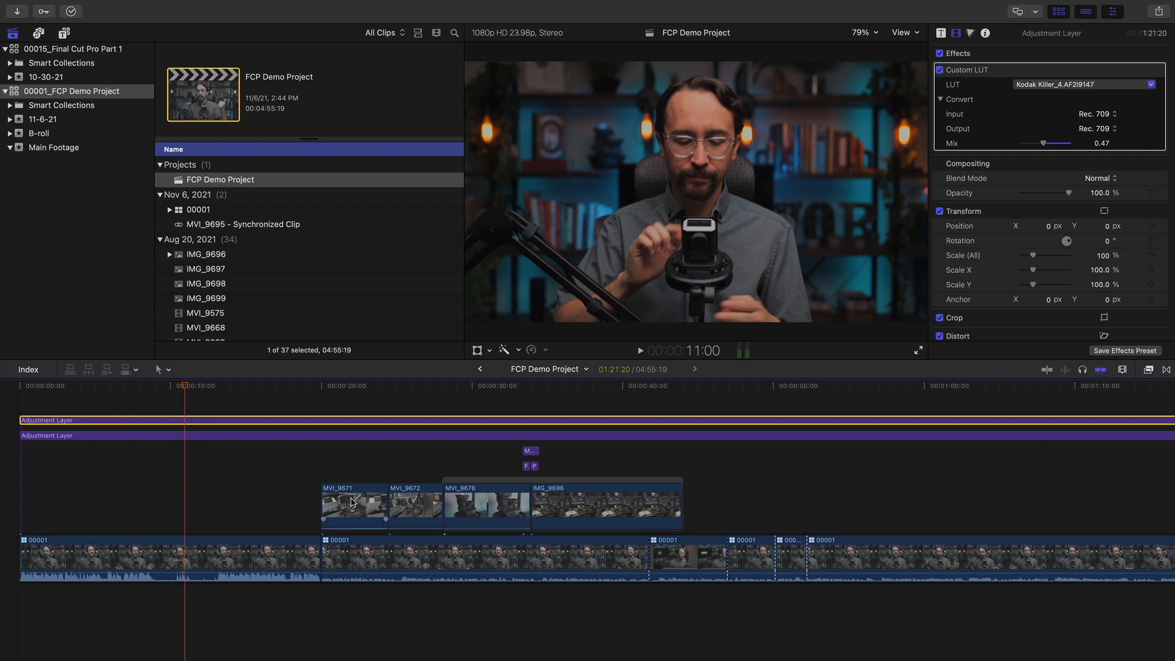
pyautogui.hscroll(3, 330, 507)
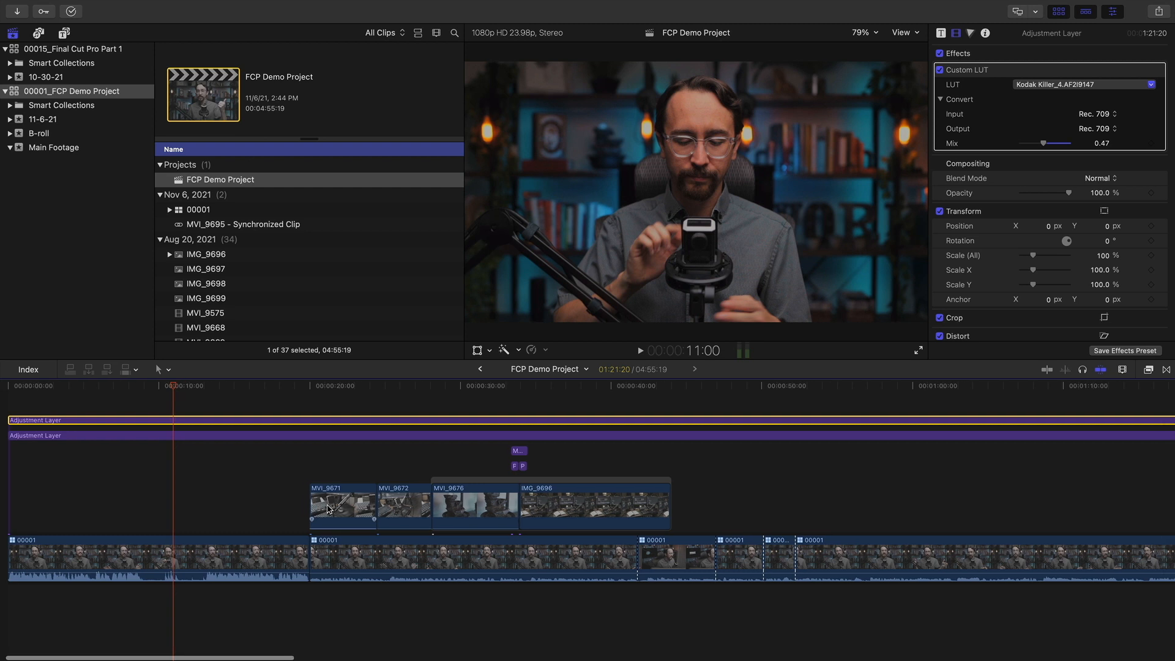
pyautogui.moveTo(433, 390); pyautogui.dragTo(285, 392)
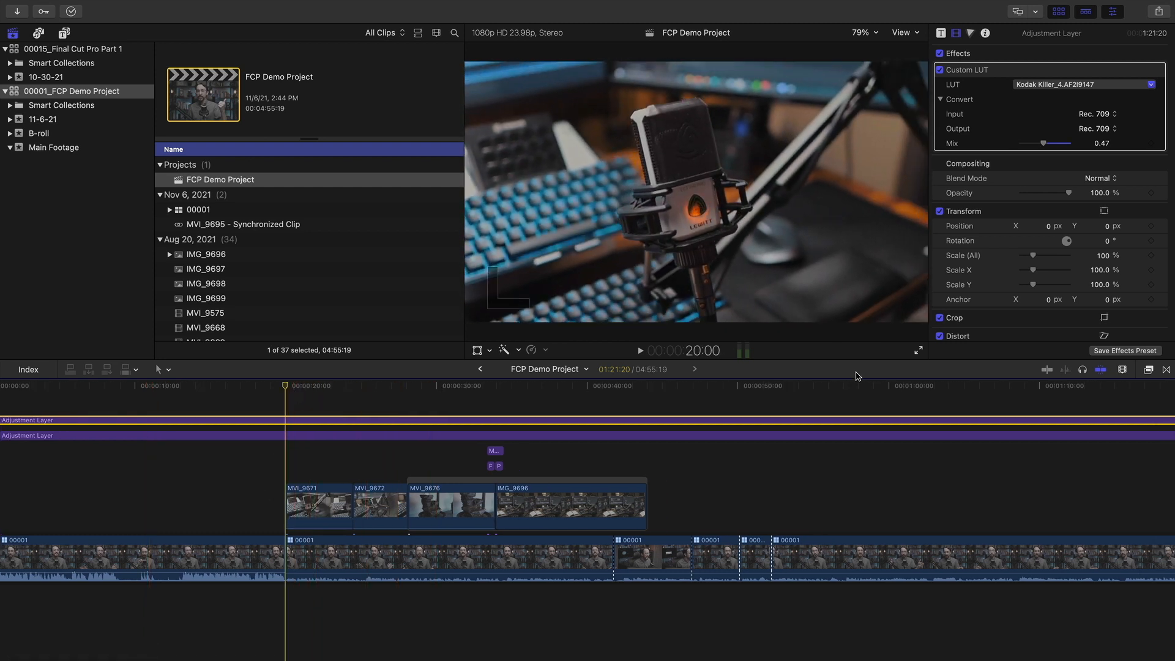
# Show all video and audio effects and search the library for noise effects like Denoiser
pyautogui.click(1148, 371)
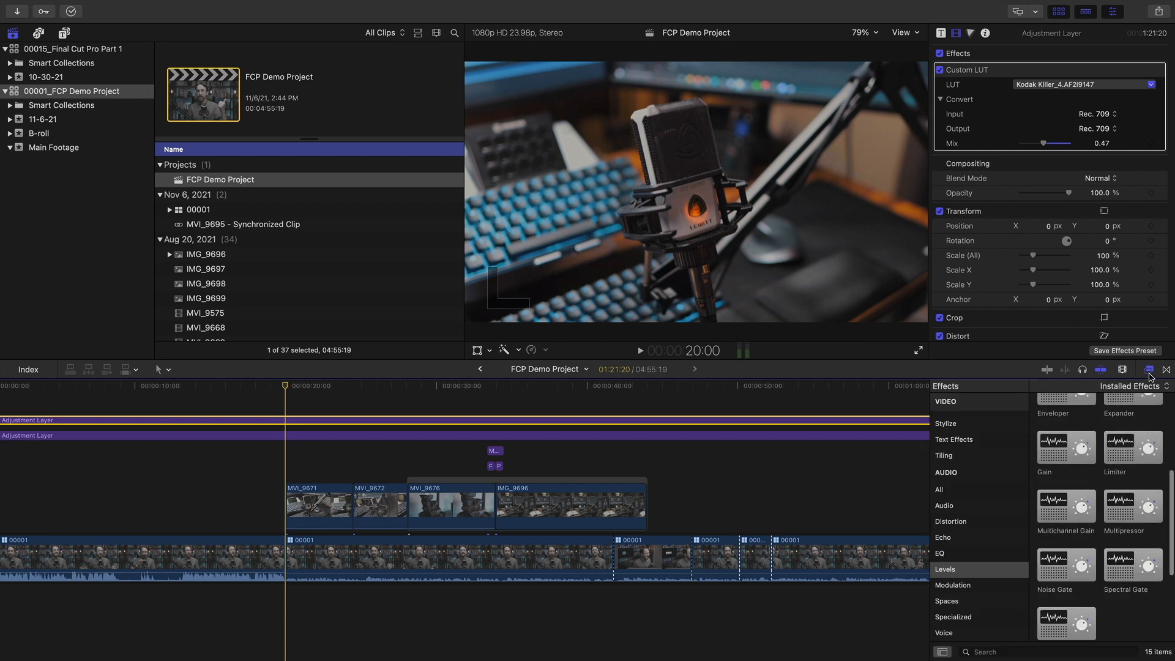
pyautogui.scroll(2, 965, 549)
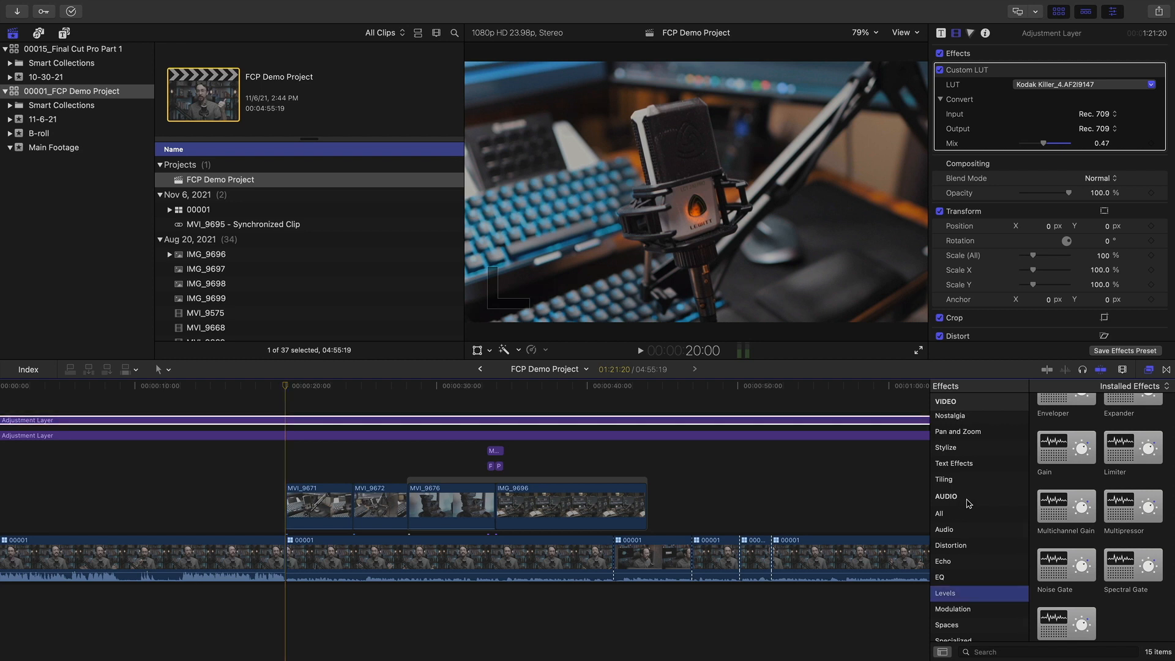
pyautogui.scroll(2, 964, 514)
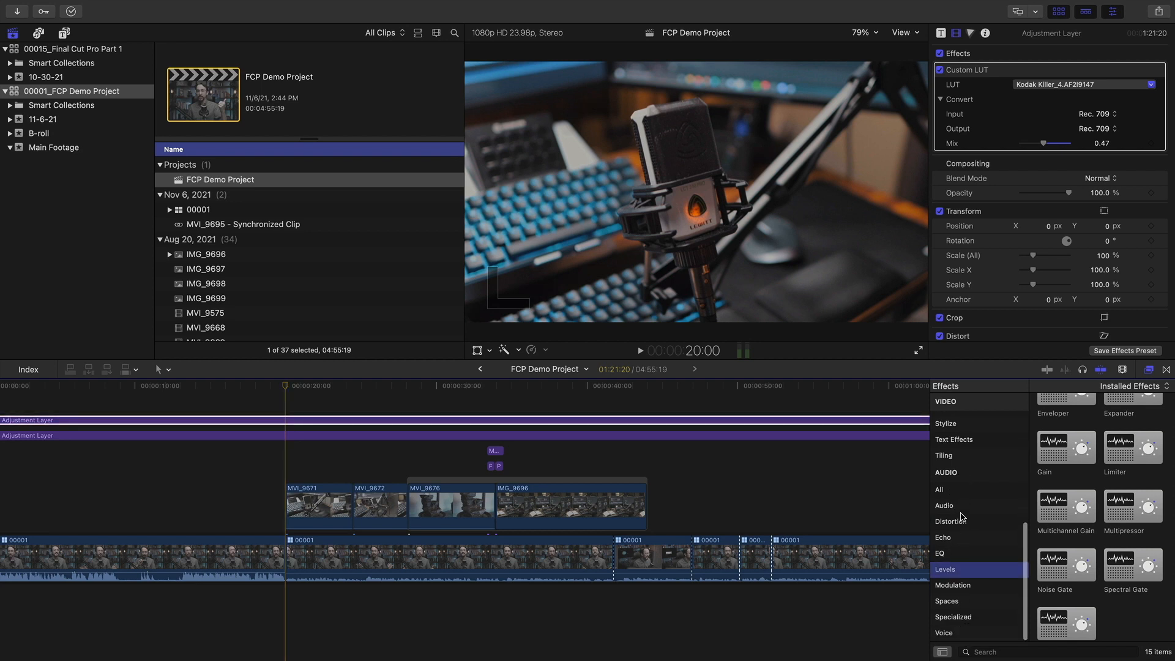
pyautogui.scroll(-1, 962, 518)
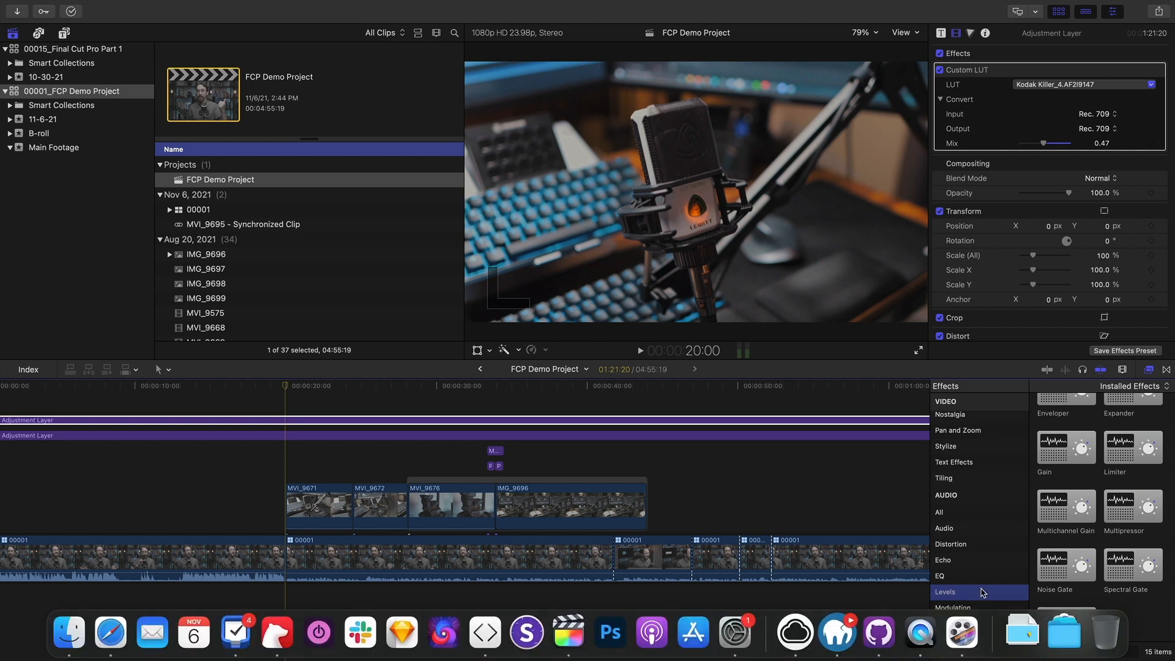
pyautogui.click(1011, 650)
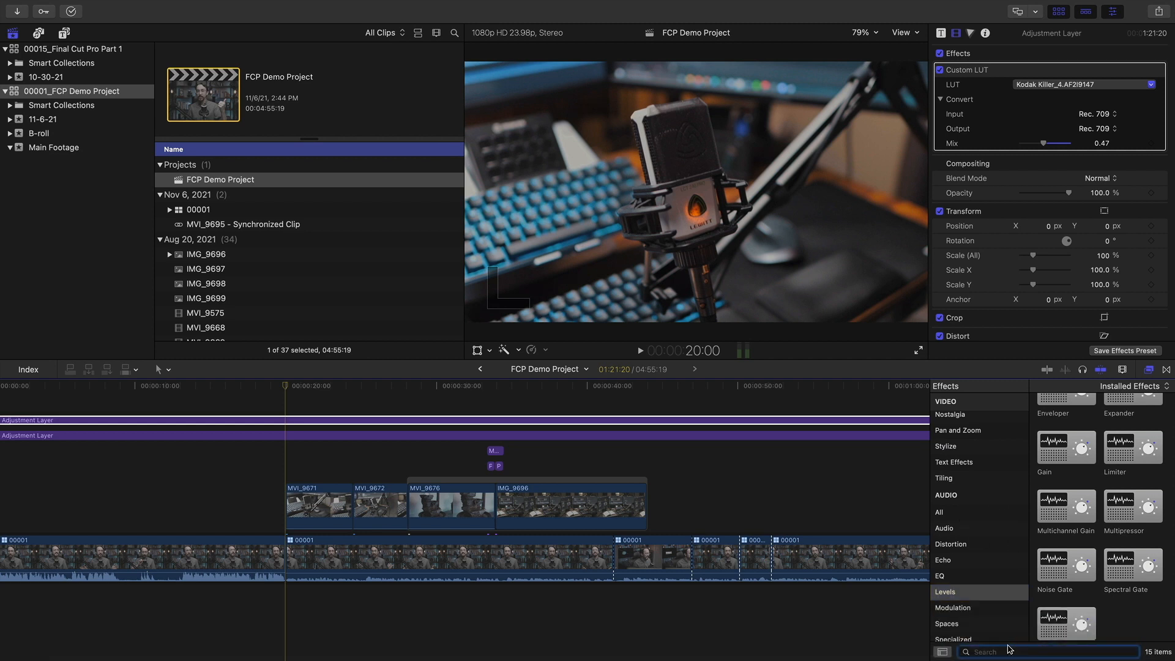
pyautogui.scroll(10, 978, 468)
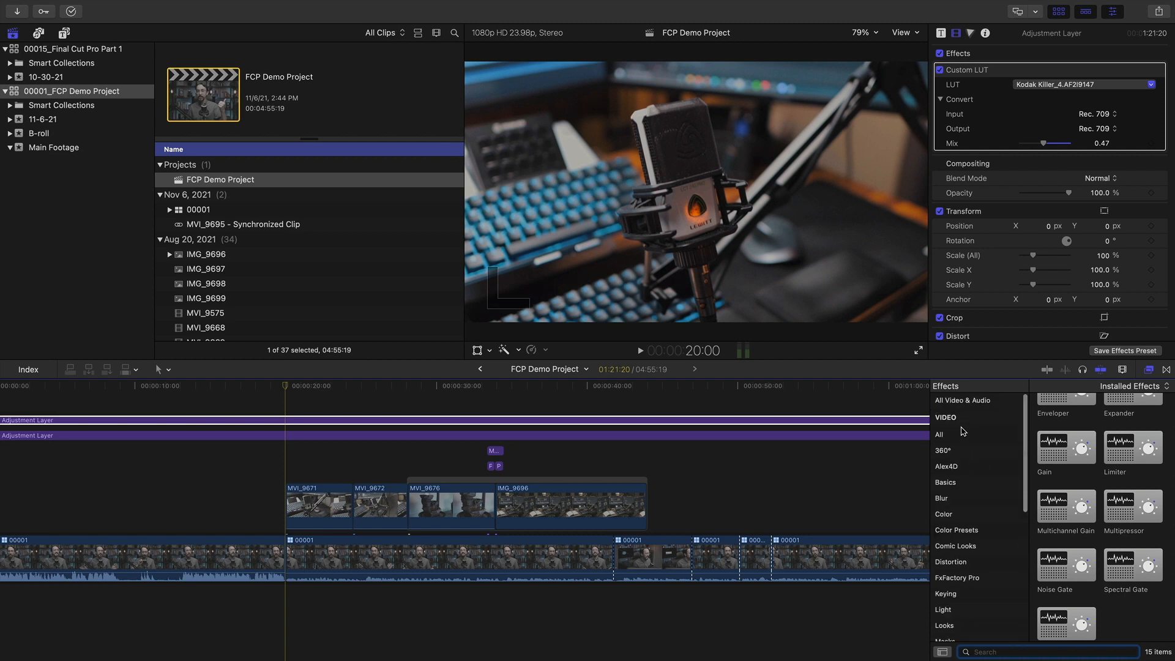
pyautogui.click(963, 401)
pyautogui.click(1034, 652)
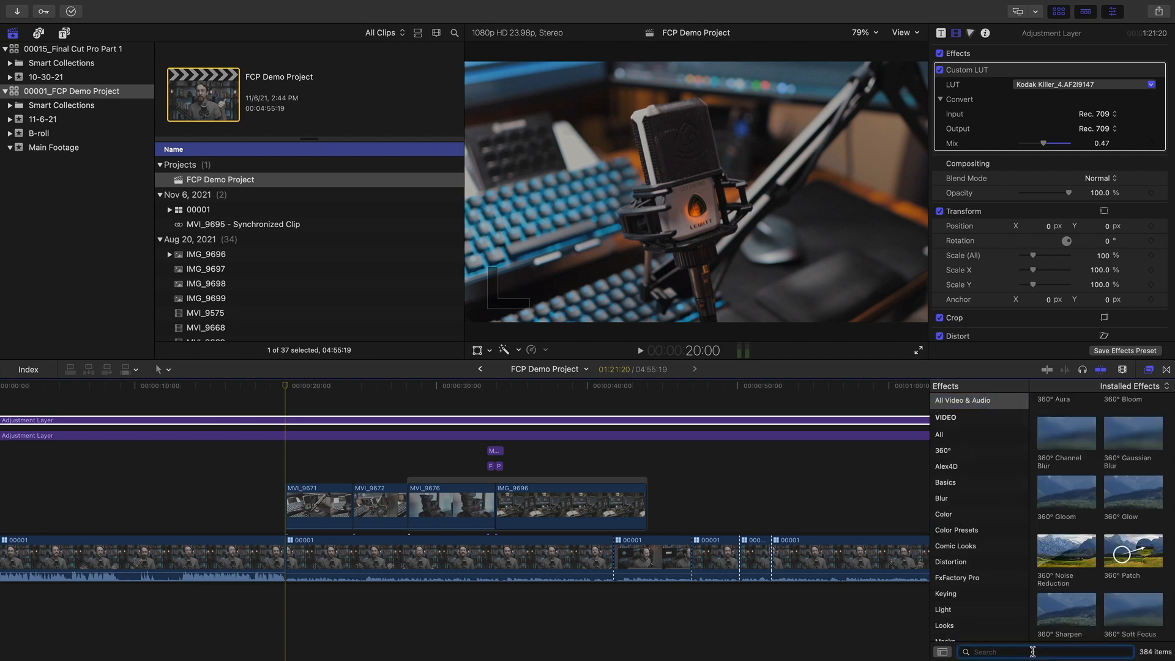
pyautogui.write('nio')
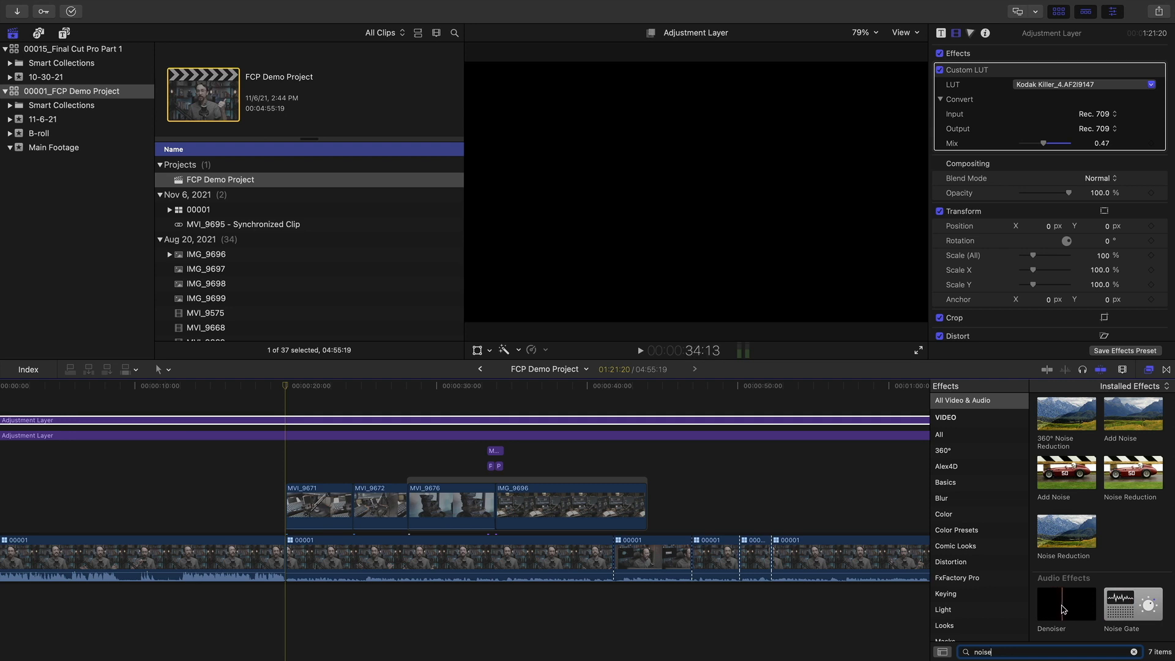
# Apply Denoiser to the last interview clip and set its preset to Reduce Hiss
pyautogui.moveTo(1063, 610); pyautogui.dragTo(807, 557)
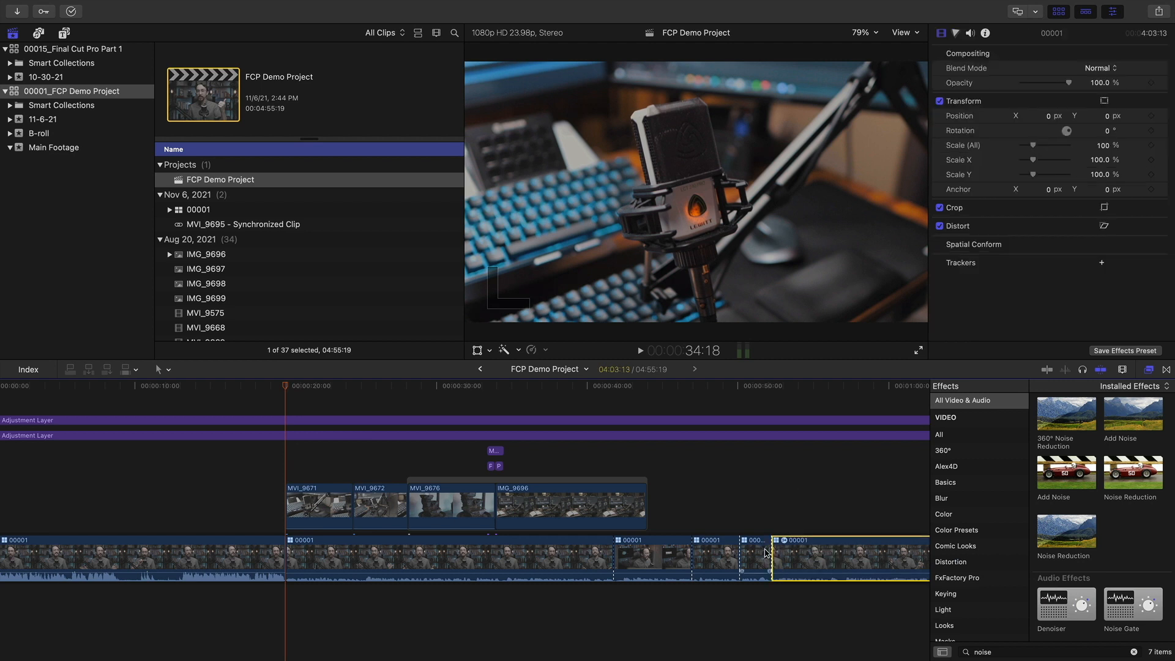
pyautogui.hscroll(3, 741, 558)
pyautogui.hscroll(1, 739, 559)
pyautogui.moveTo(654, 388); pyautogui.dragTo(638, 390)
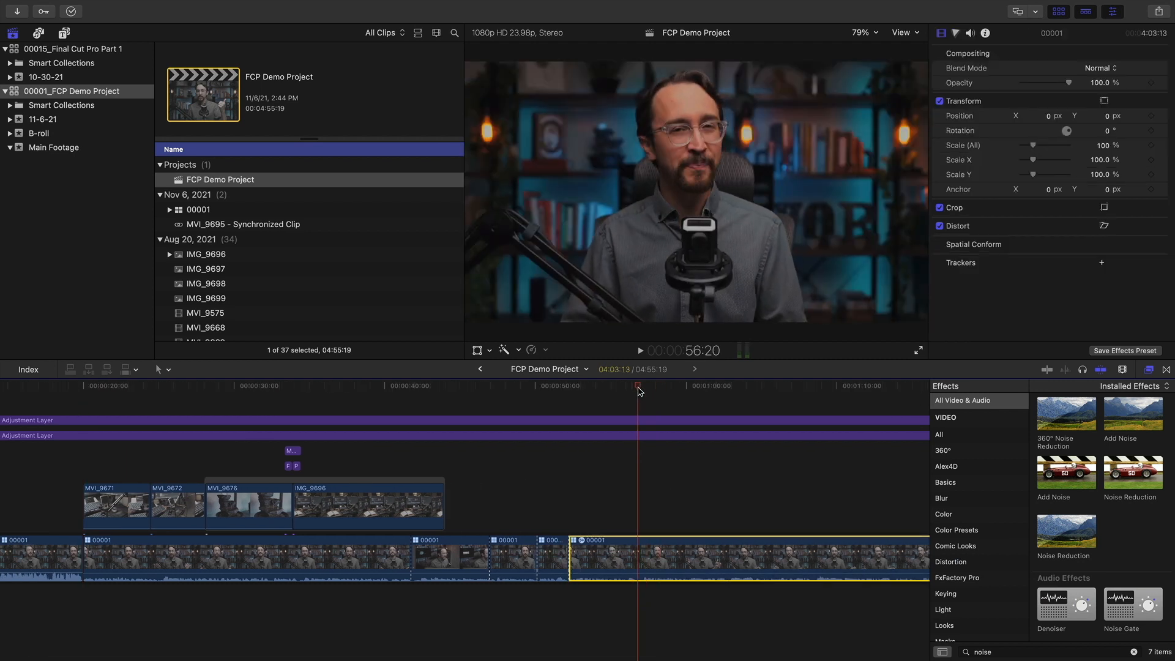
pyautogui.click(970, 33)
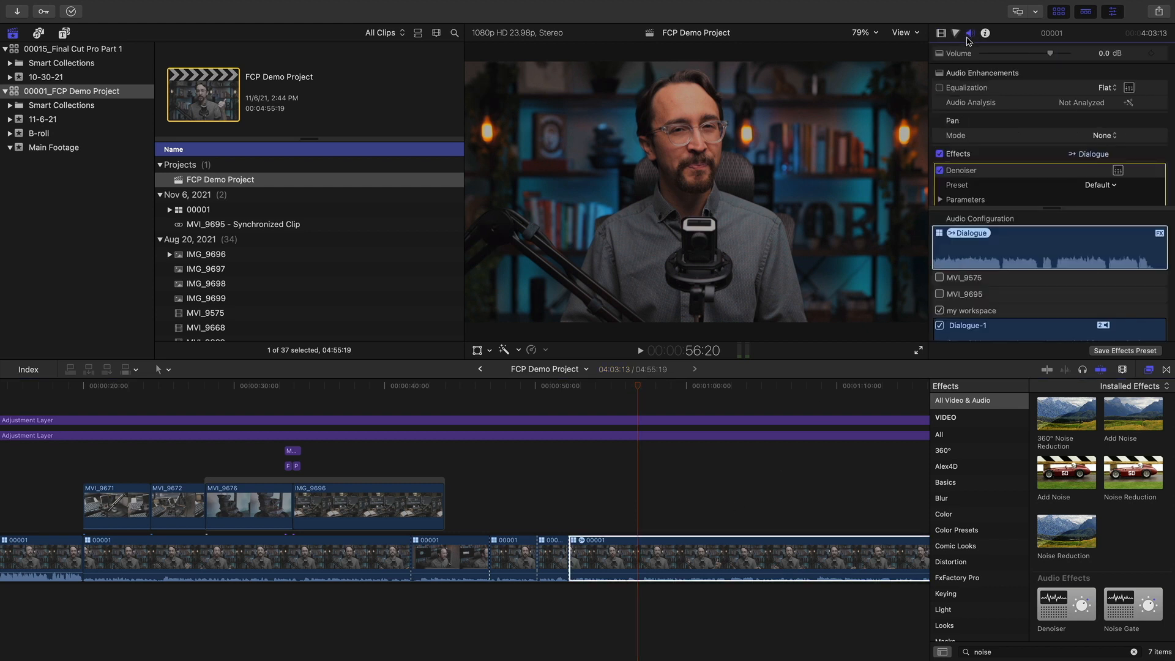
pyautogui.scroll(-1, 995, 150)
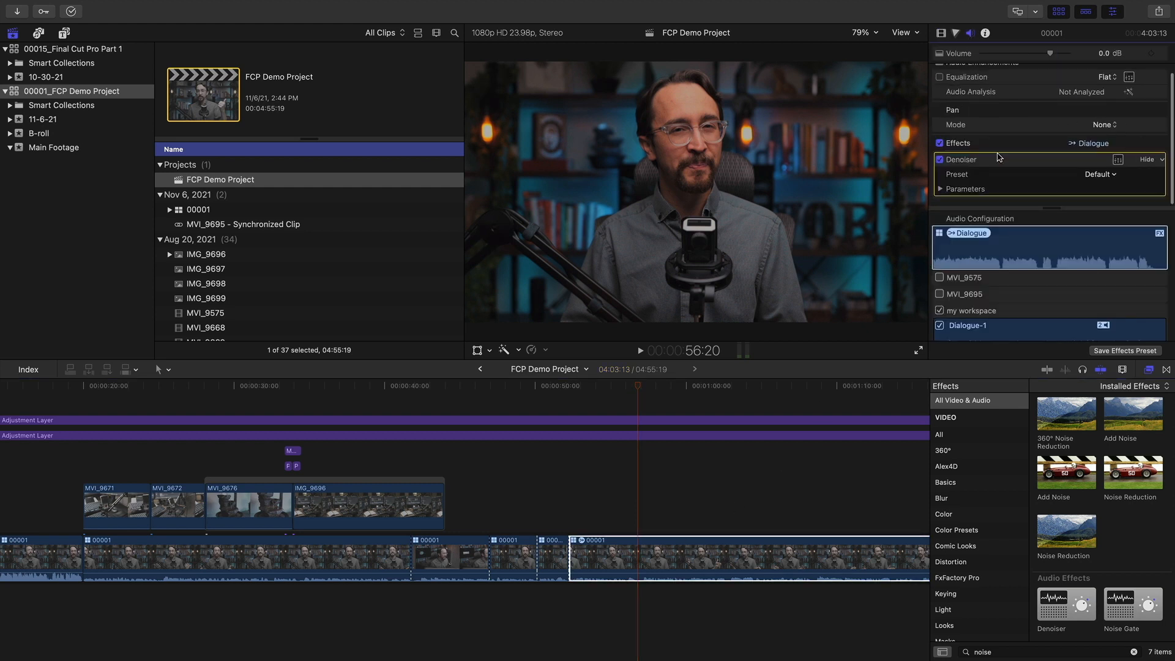
pyautogui.click(1100, 174)
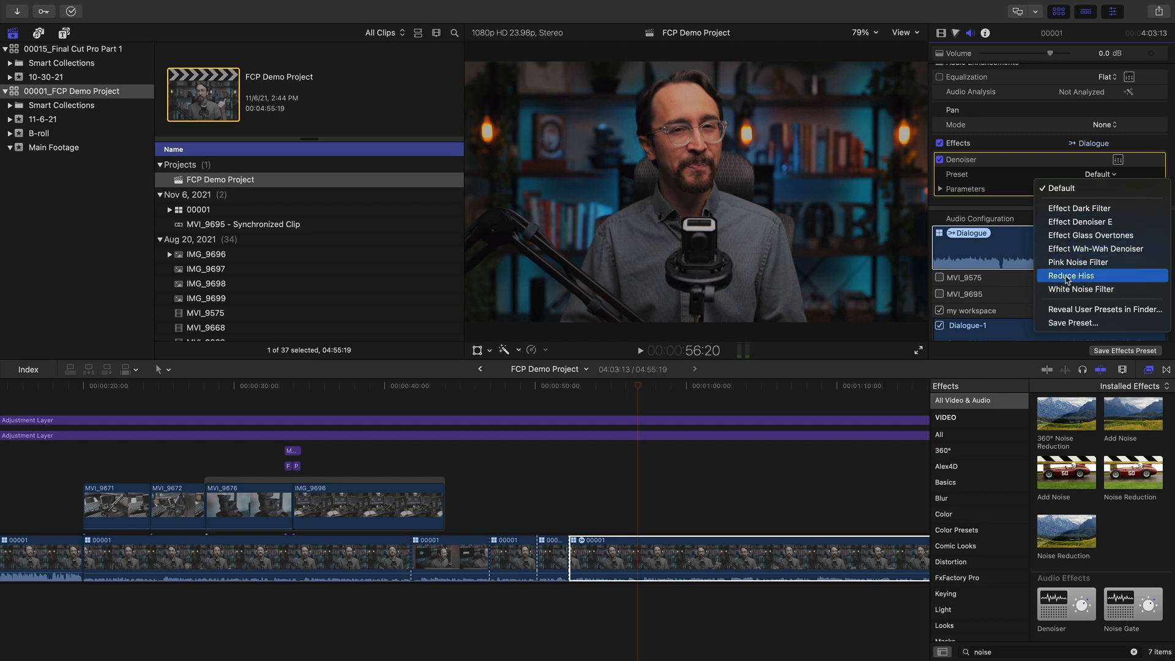
pyautogui.click(1098, 280)
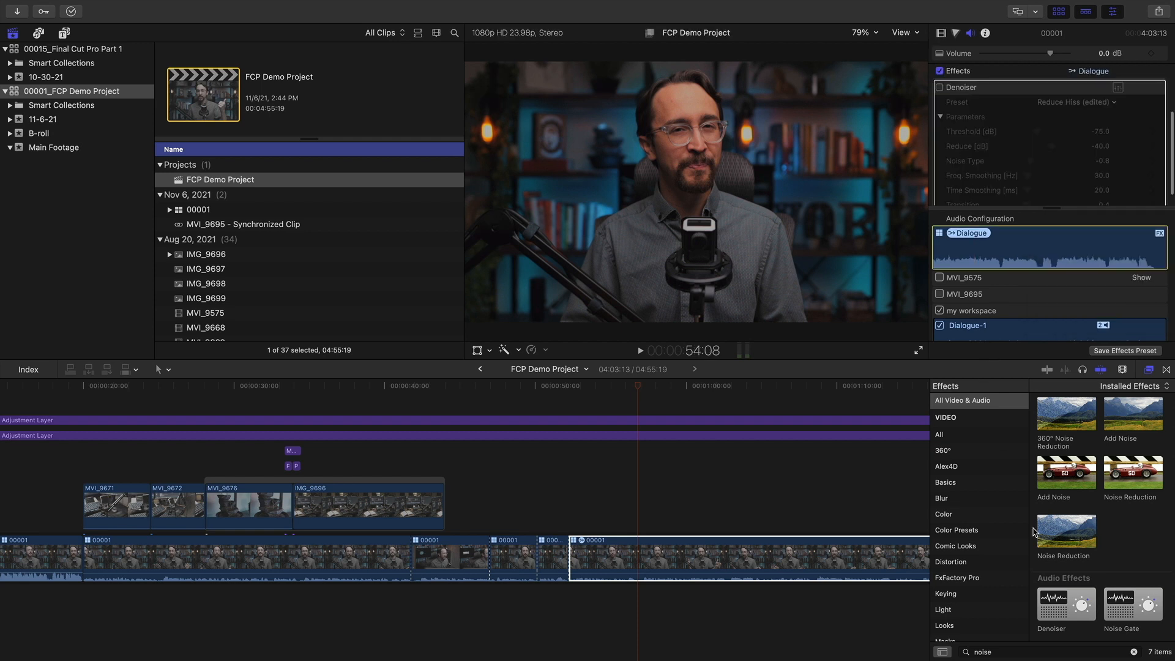
# Search the effects for 'esser' and apply DeEsser to the same clip
pyautogui.click(1134, 652)
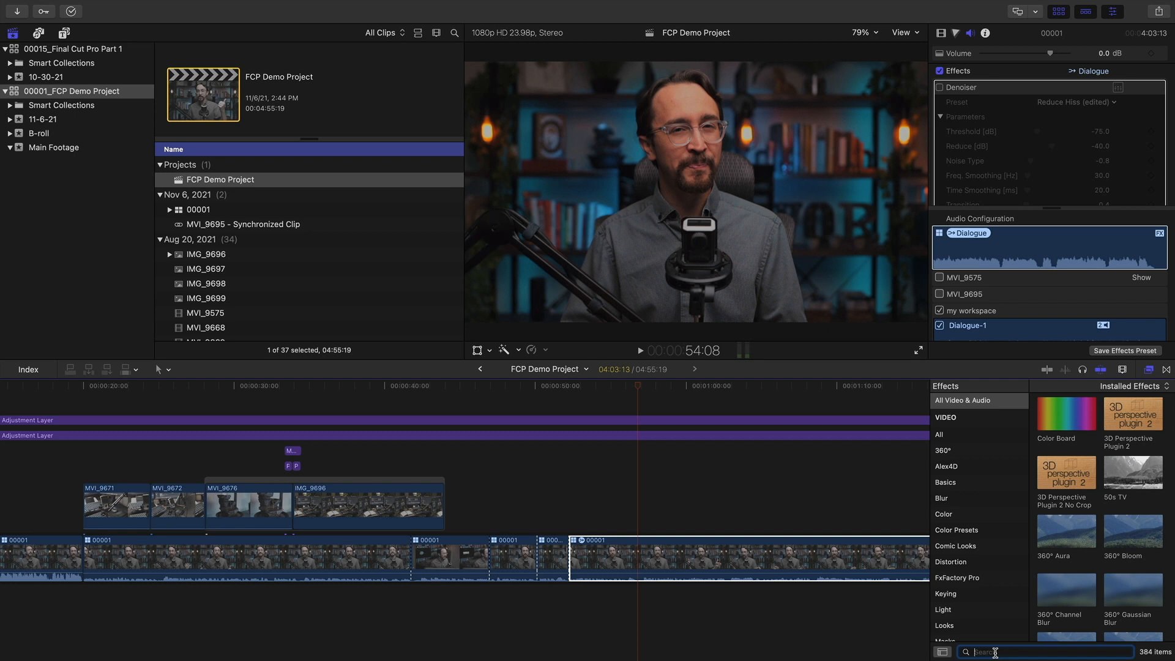
pyautogui.write('d')
pyautogui.press('BackSpace')
pyautogui.write('esser')
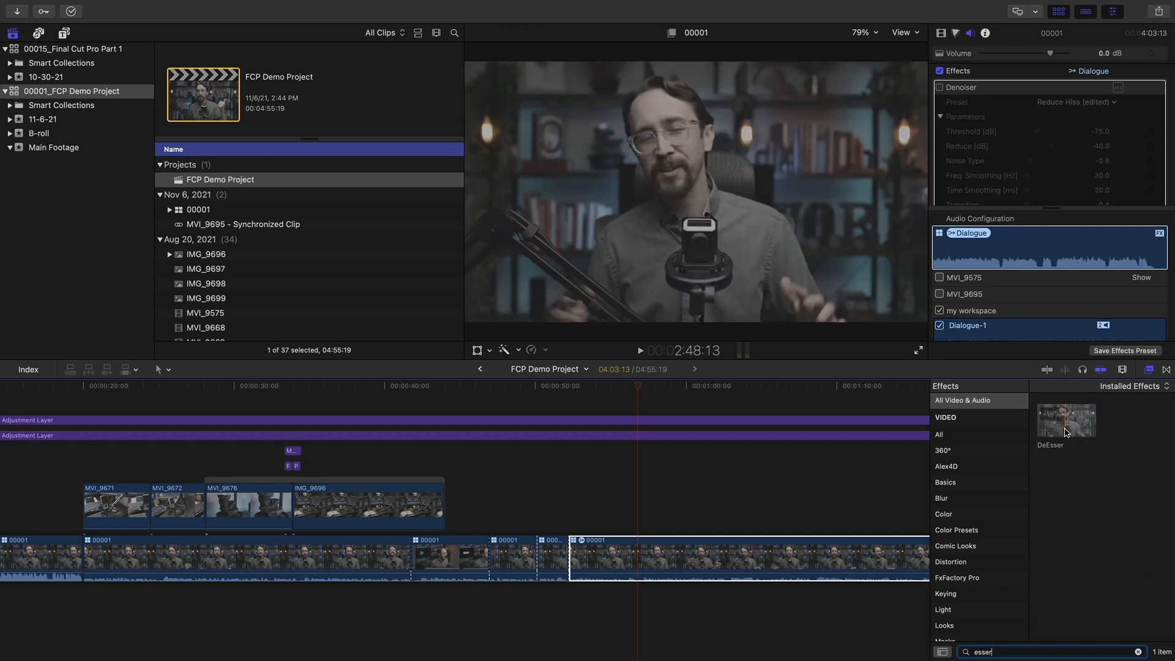
pyautogui.moveTo(1068, 434); pyautogui.dragTo(832, 550)
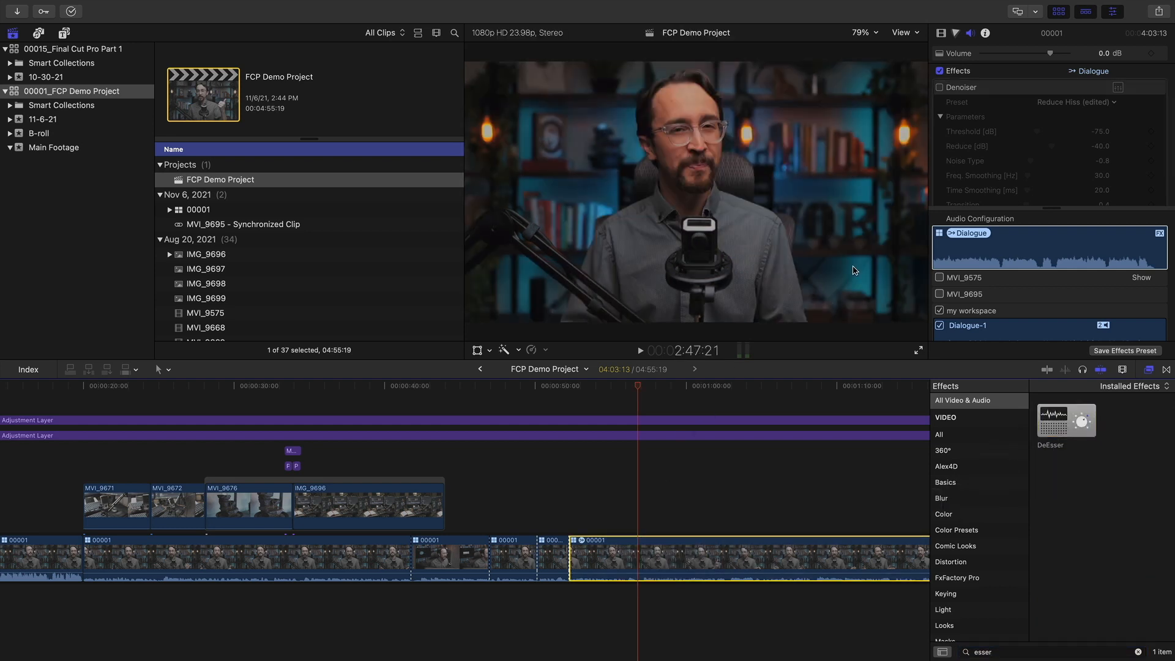
# Collapse the Denoiser's parameters and expand the DeEsser's, keeping its preset on Default
pyautogui.click(1002, 183)
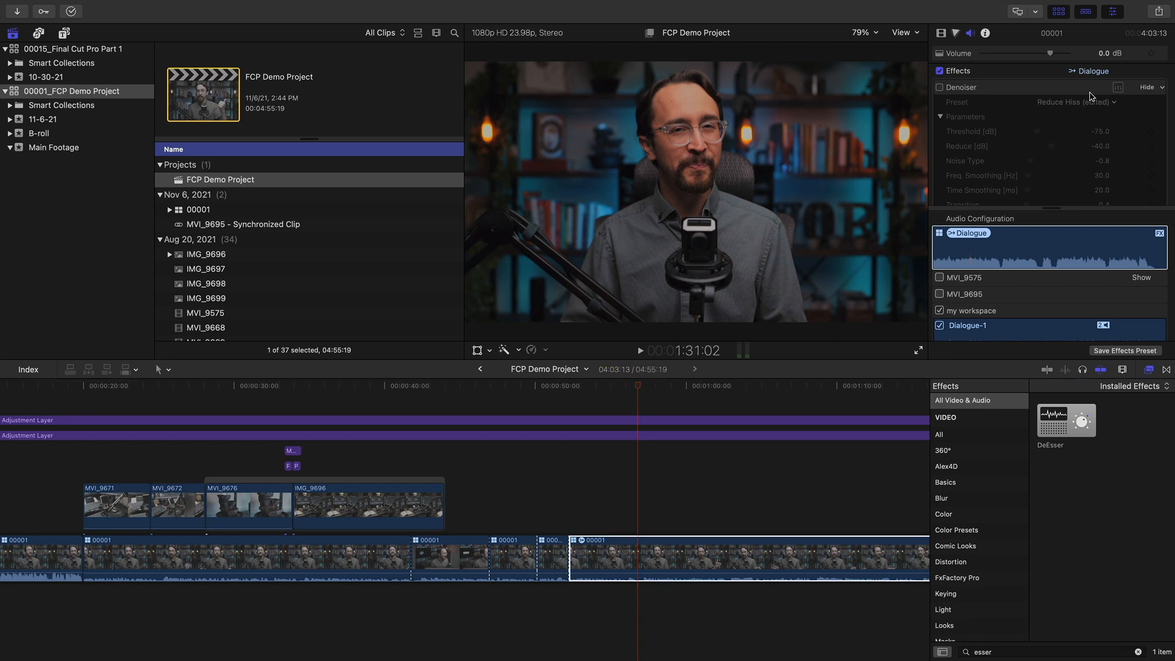
pyautogui.click(1143, 89)
pyautogui.click(941, 190)
pyautogui.click(1108, 176)
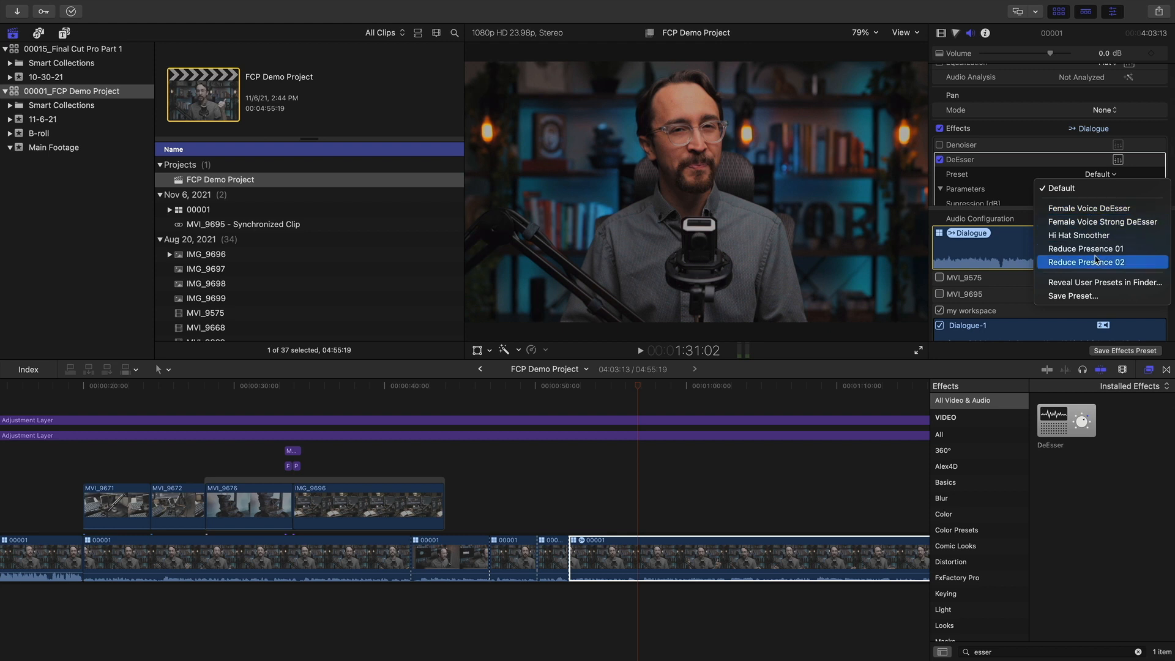
pyautogui.click(1045, 171)
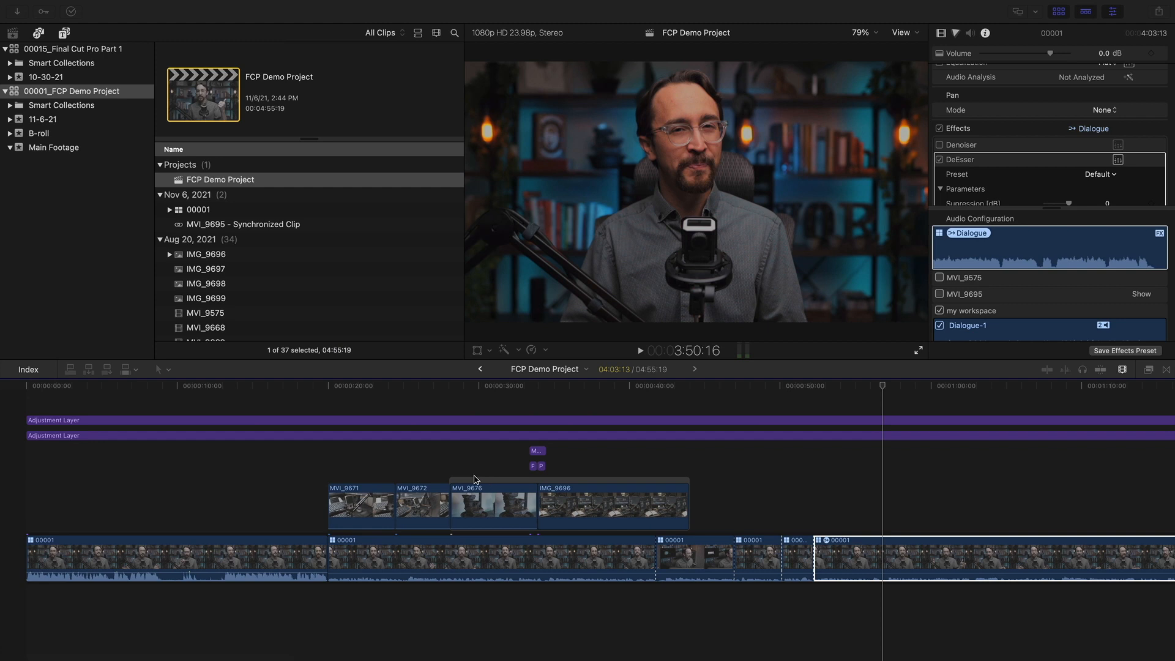
# Scrub the opening interview and select the first 00001 clip as the audio settings source
pyautogui.click(266, 384)
pyautogui.moveTo(208, 385); pyautogui.dragTo(227, 392)
pyautogui.click(242, 559)
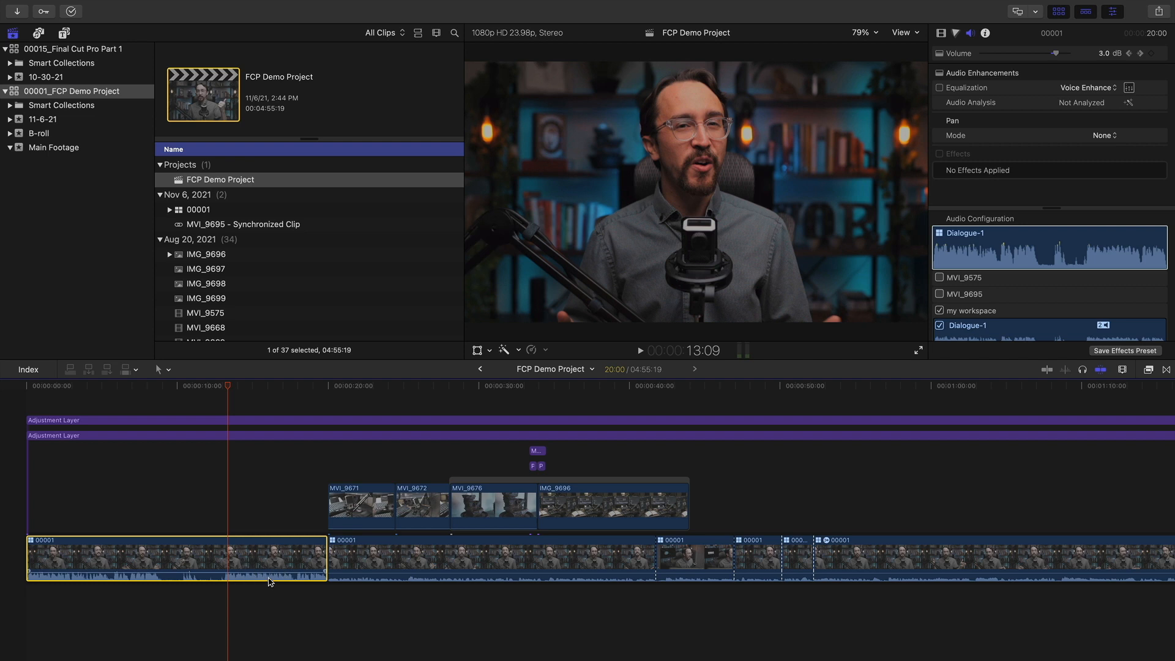
pyautogui.moveTo(208, 391); pyautogui.dragTo(341, 398)
pyautogui.hscroll(5, 722, 589)
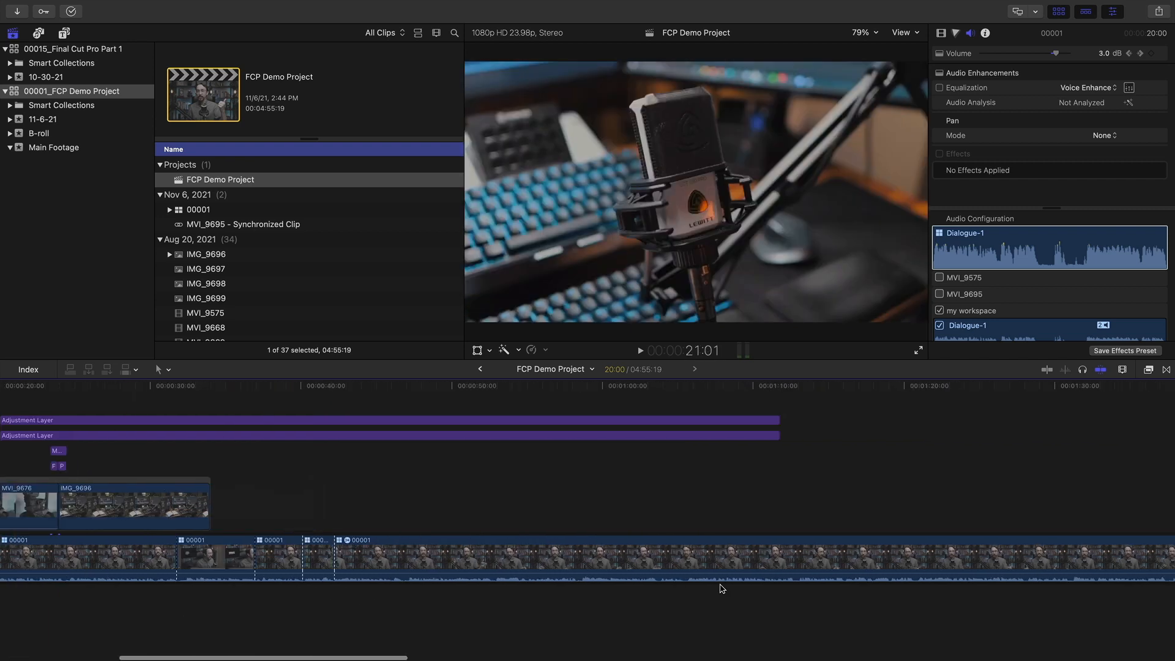
pyautogui.hscroll(-10, 704, 576)
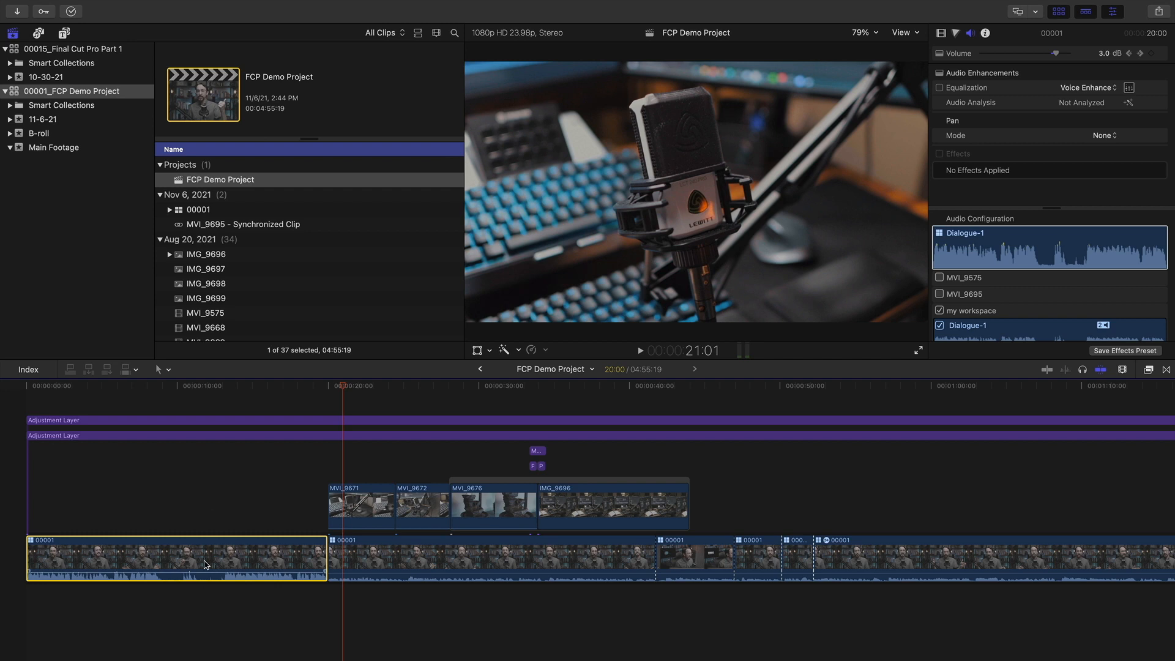
pyautogui.moveTo(271, 384); pyautogui.dragTo(262, 386)
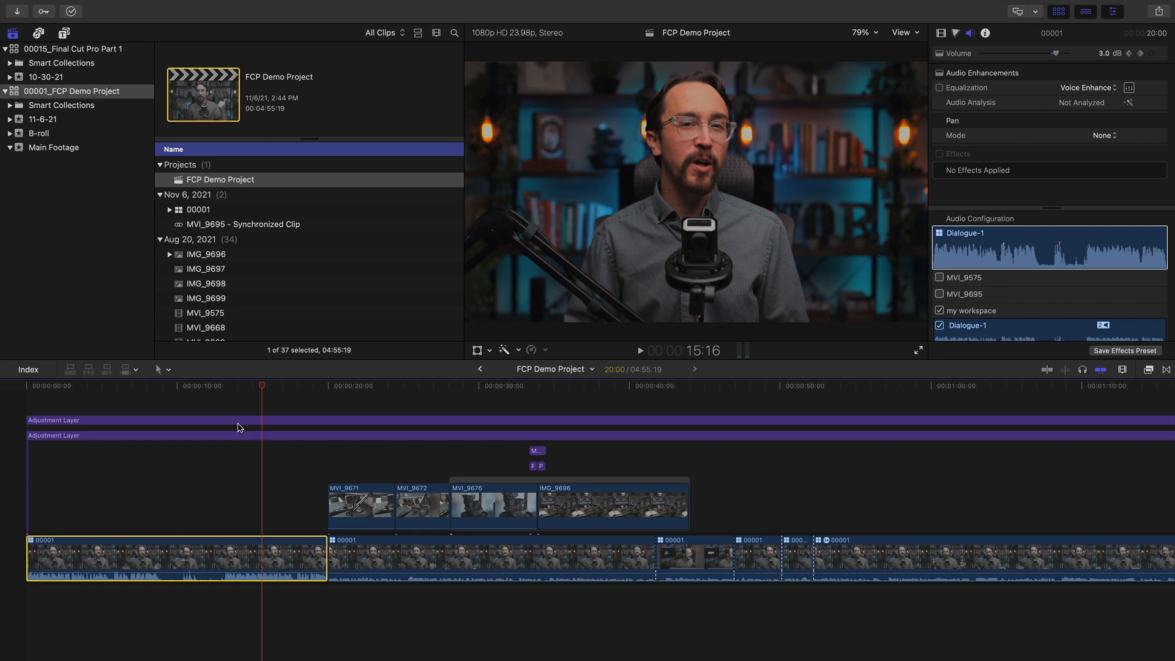
# Copy the first interview clip and marquee-select the remaining five interview clips
pyautogui.moveTo(177, 3)
pyautogui.click(127, 8)
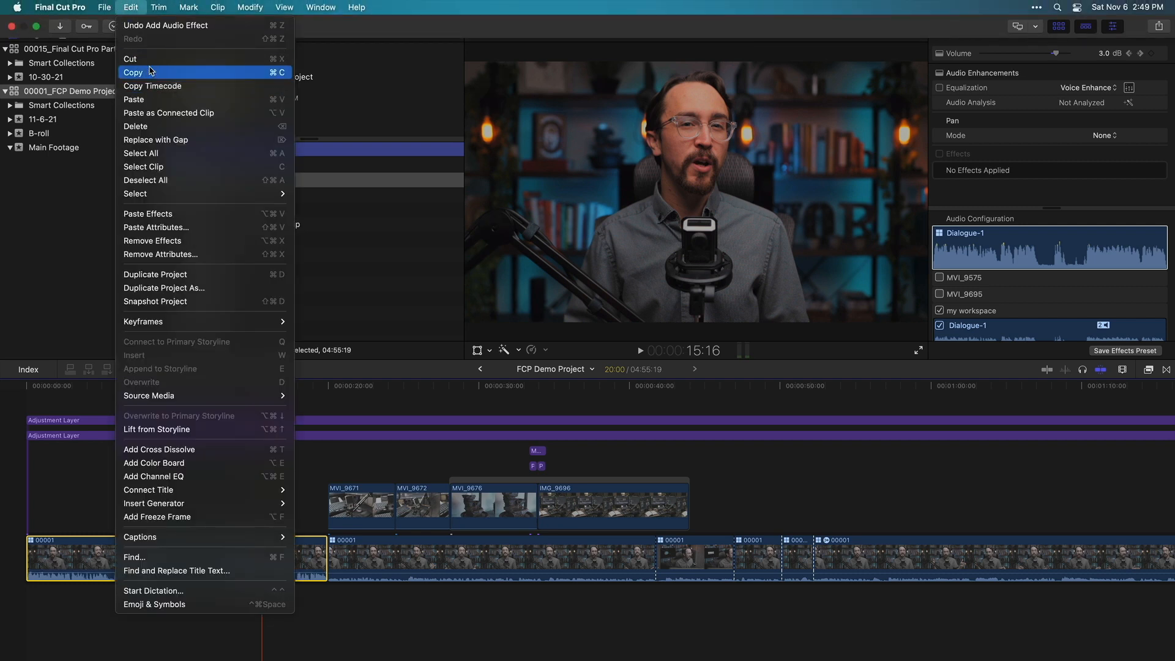
pyautogui.click(426, 640)
pyautogui.moveTo(405, 607); pyautogui.dragTo(961, 549)
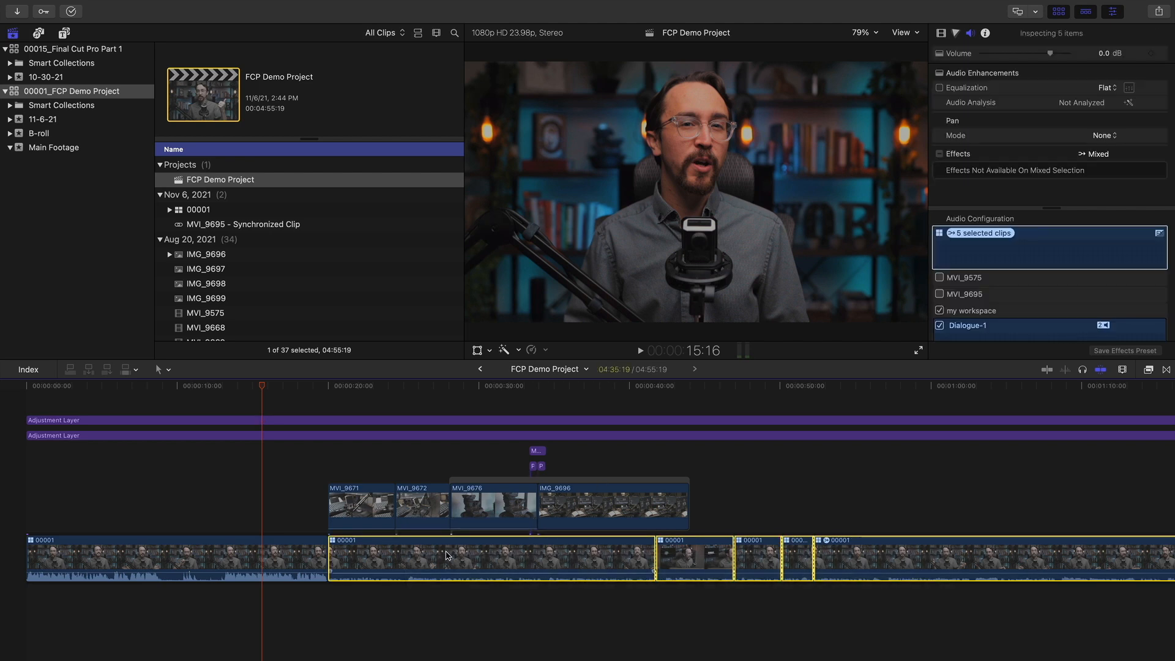
# Paste the Volume, EQ and Loudness attributes onto the five selected clips
pyautogui.click(131, 6)
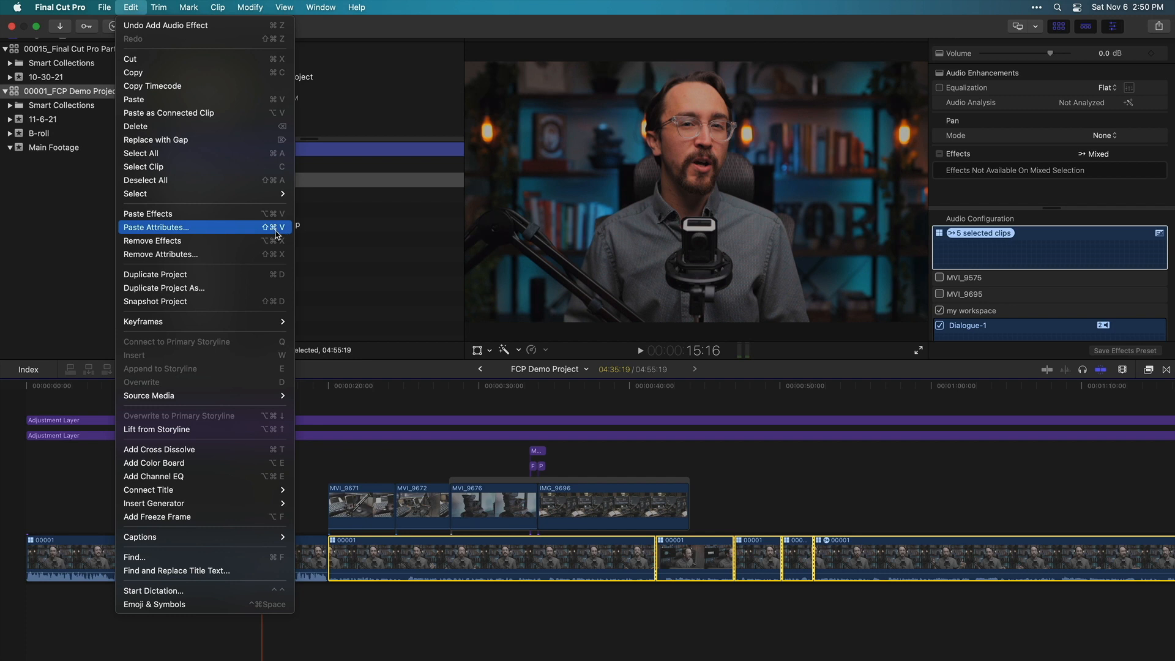
pyautogui.click(506, 30)
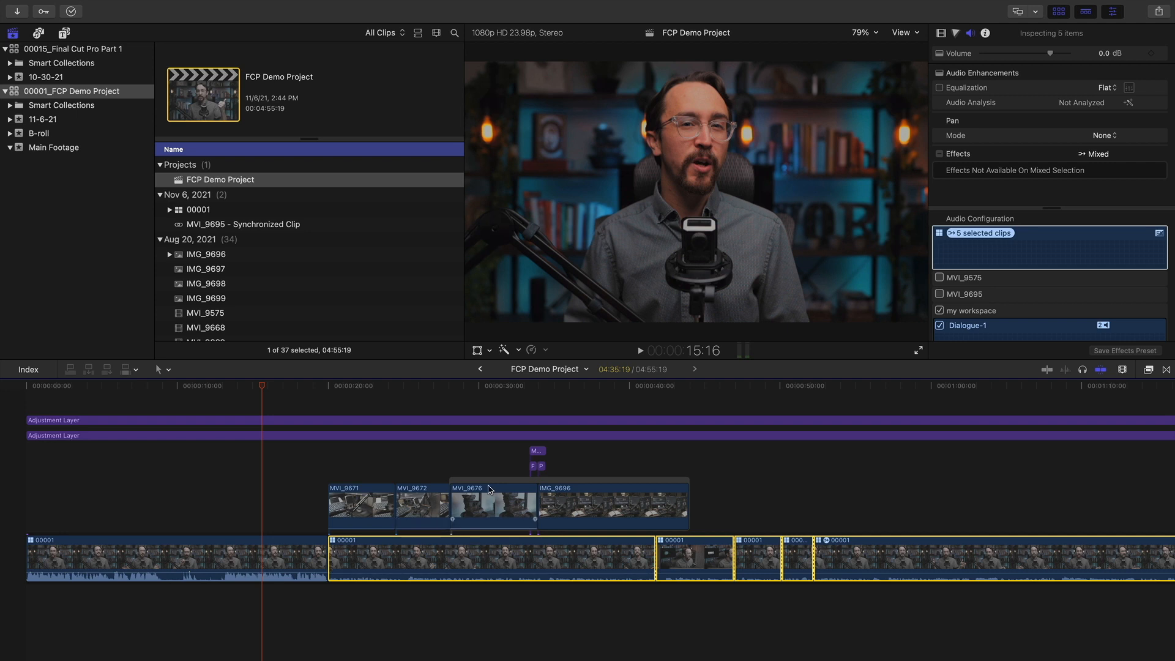
pyautogui.press('super+shift+v')
pyautogui.moveTo(590, 97); pyautogui.dragTo(591, 156)
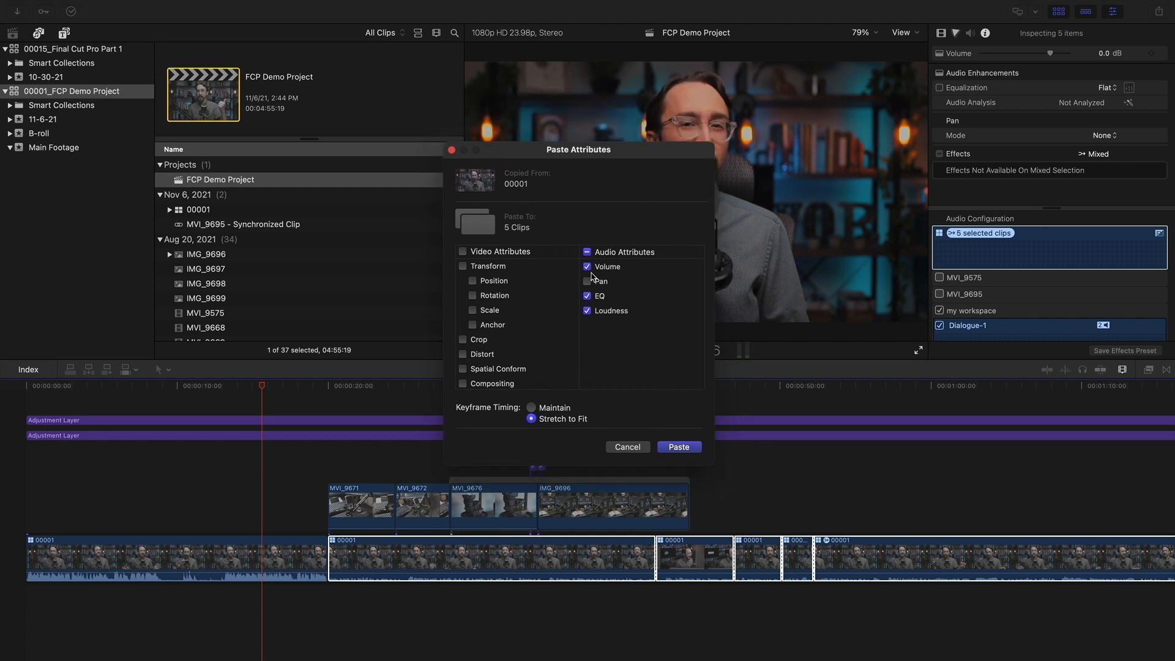
pyautogui.moveTo(587, 181); pyautogui.dragTo(596, 186)
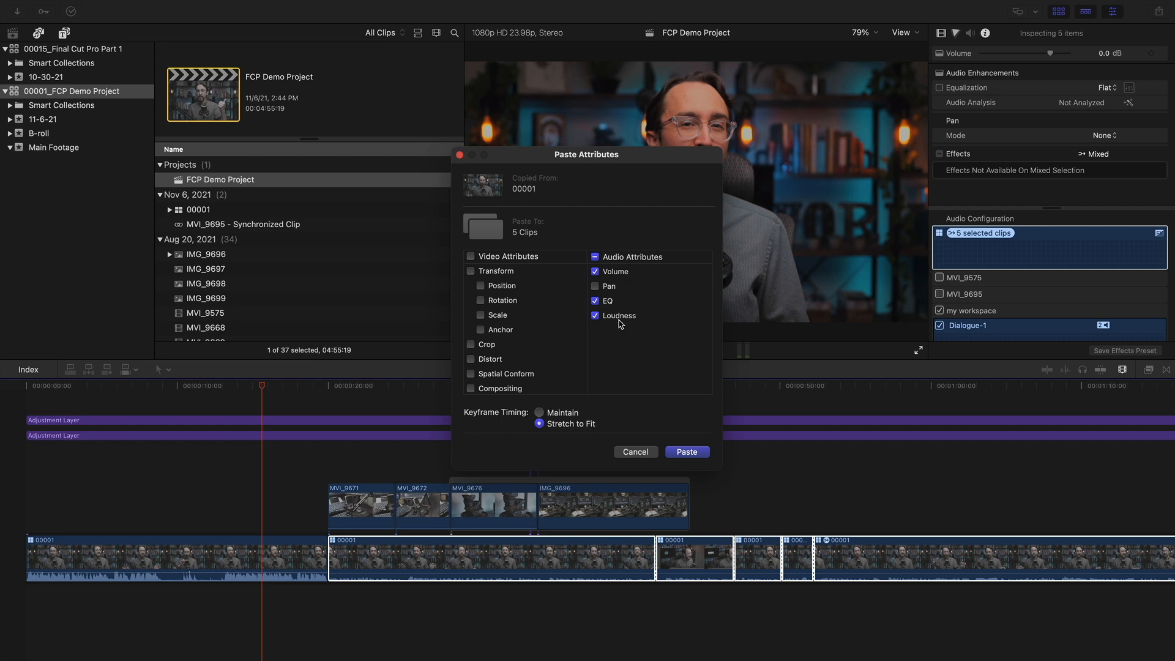
pyautogui.moveTo(638, 164); pyautogui.dragTo(684, 164)
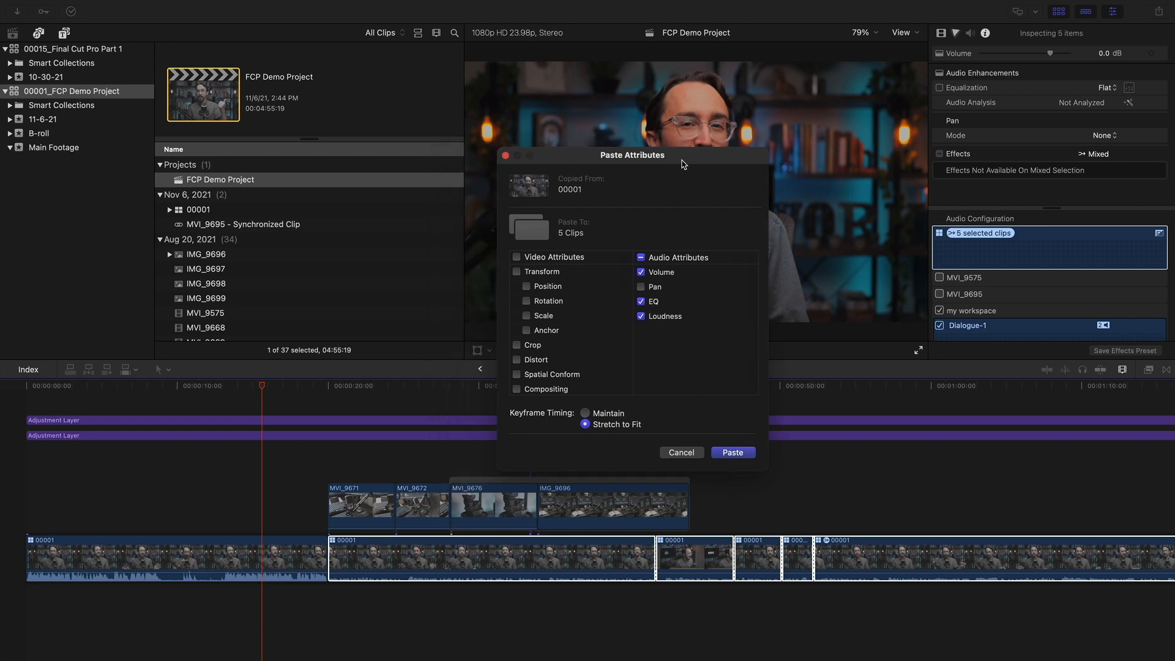
pyautogui.click(733, 453)
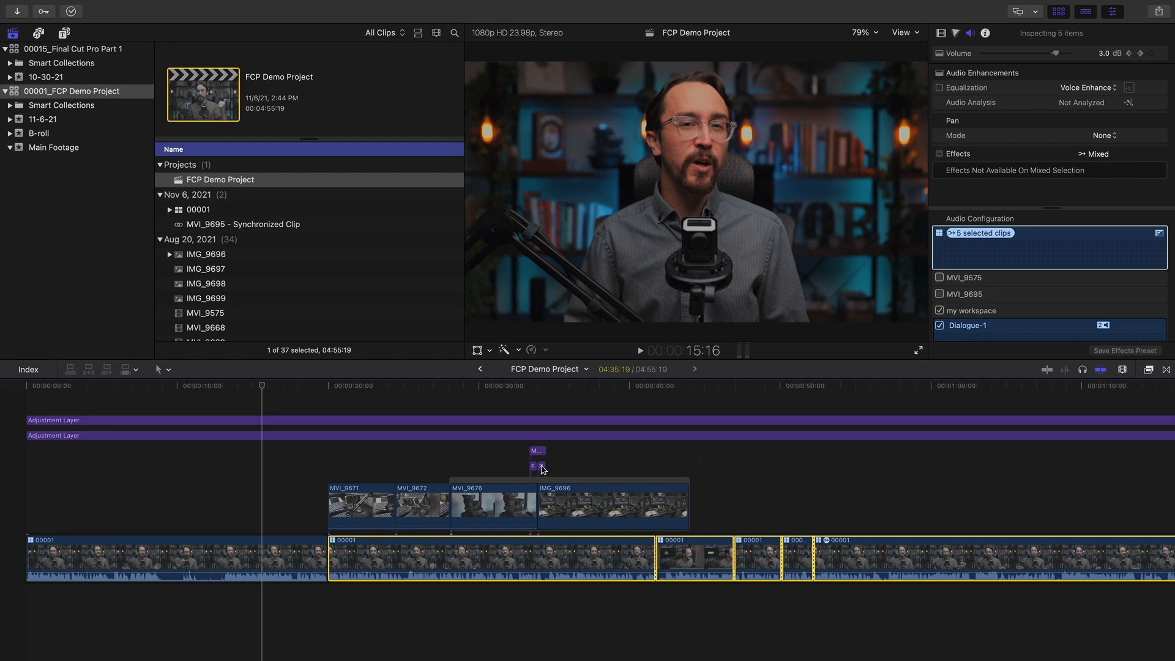
pyautogui.hscroll(5, 696, 565)
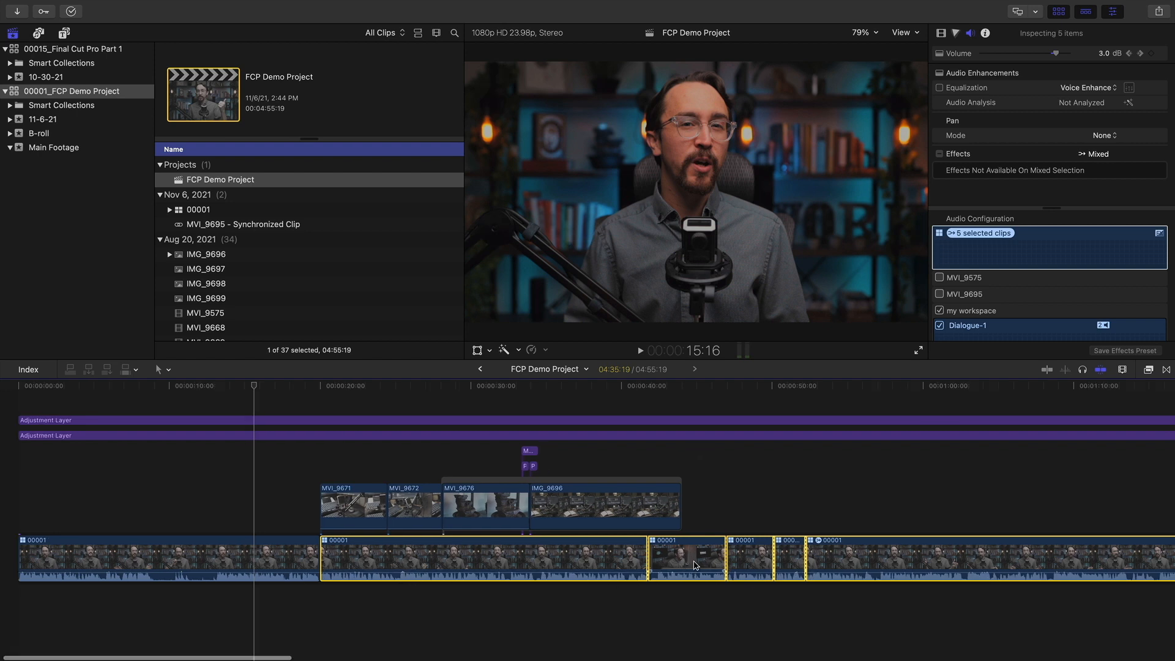
pyautogui.hscroll(-5, 310, 586)
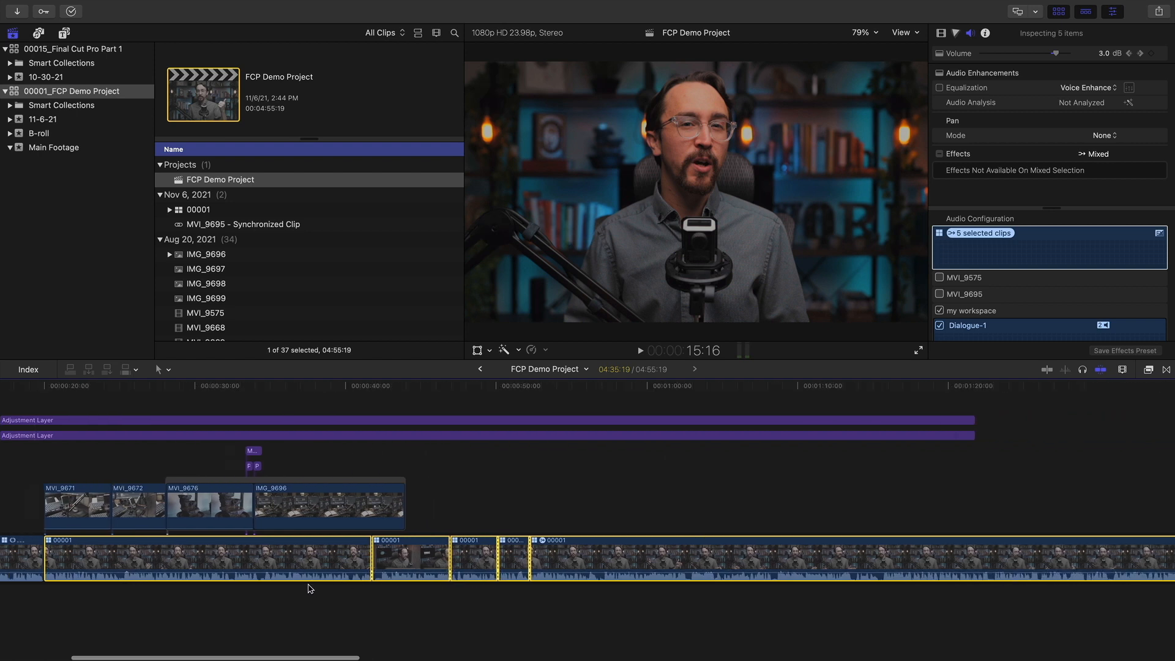
pyautogui.click(223, 386)
pyautogui.press('space')
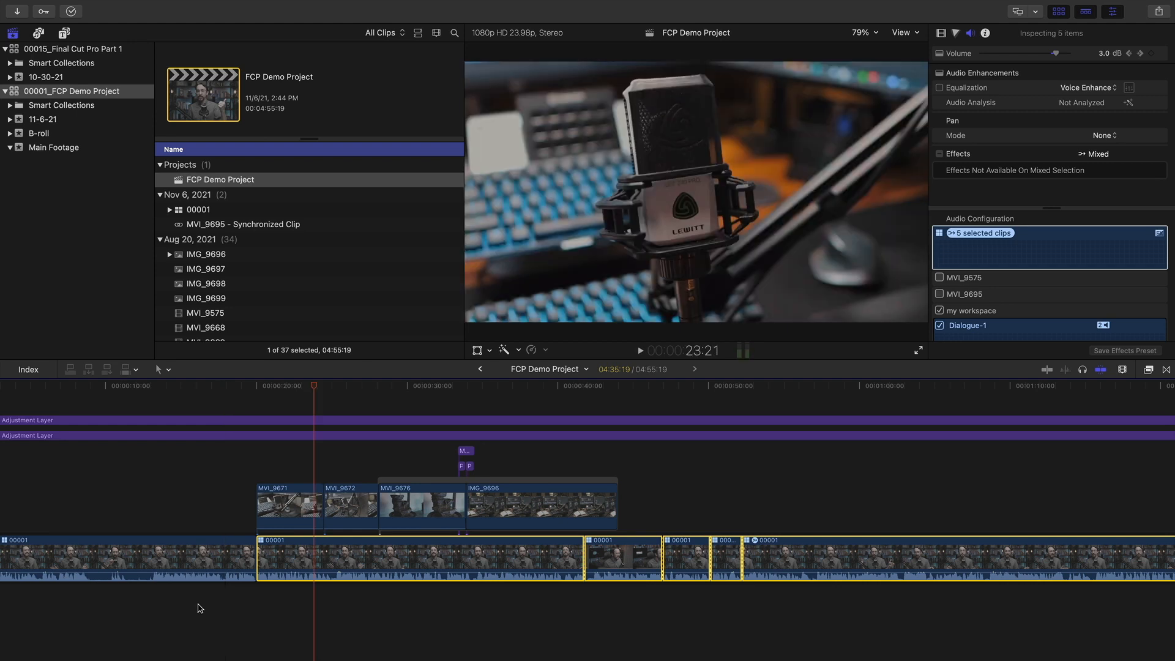
pyautogui.hscroll(2, 418, 610)
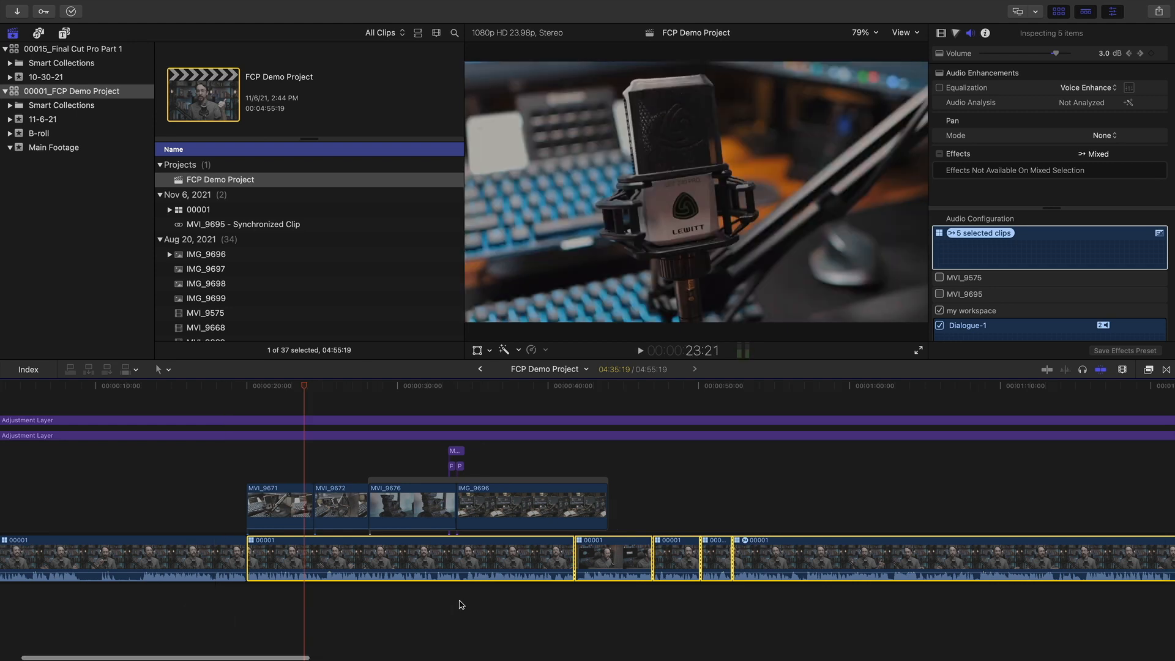
pyautogui.click(770, 386)
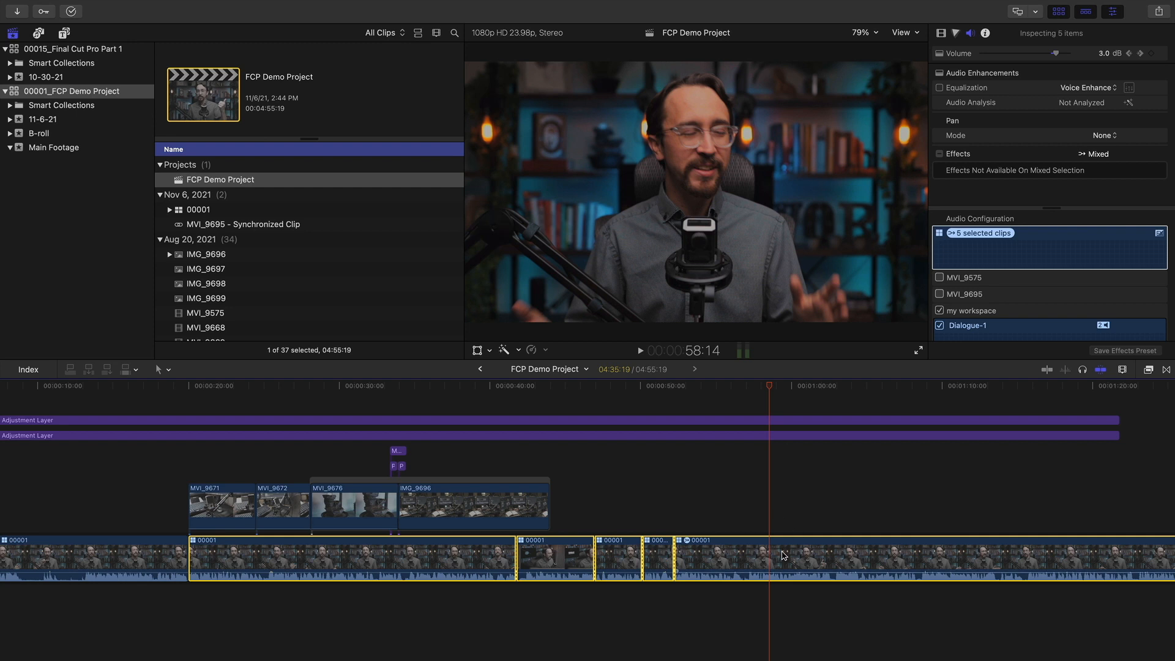
pyautogui.click(808, 619)
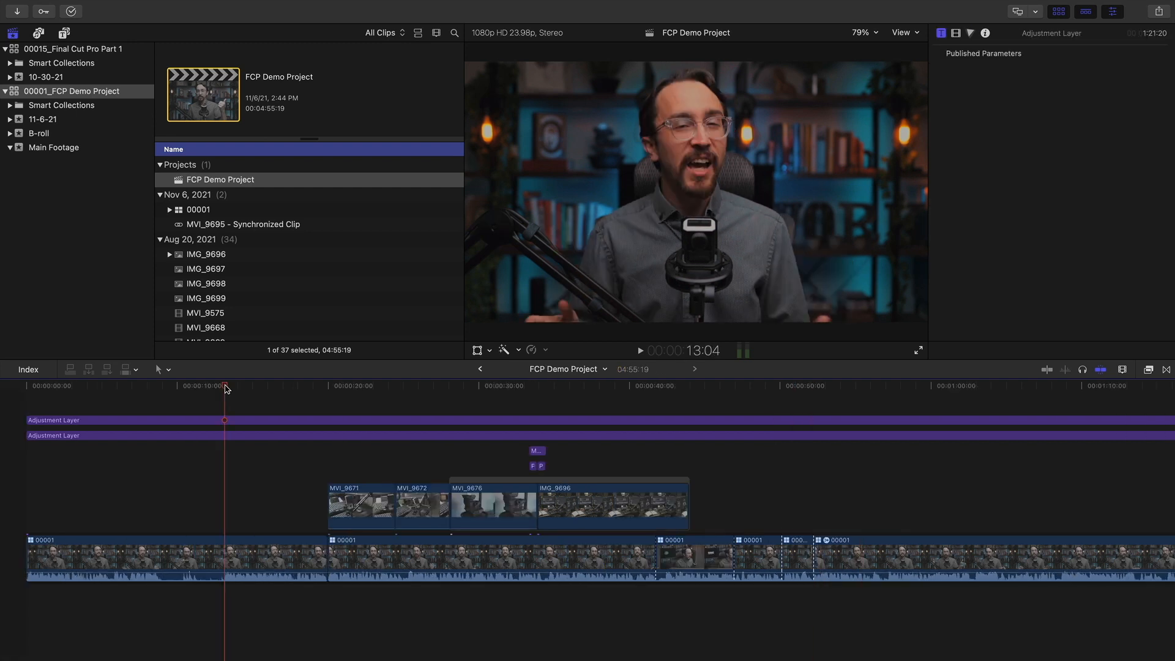
pyautogui.moveTo(225, 386); pyautogui.dragTo(223, 385)
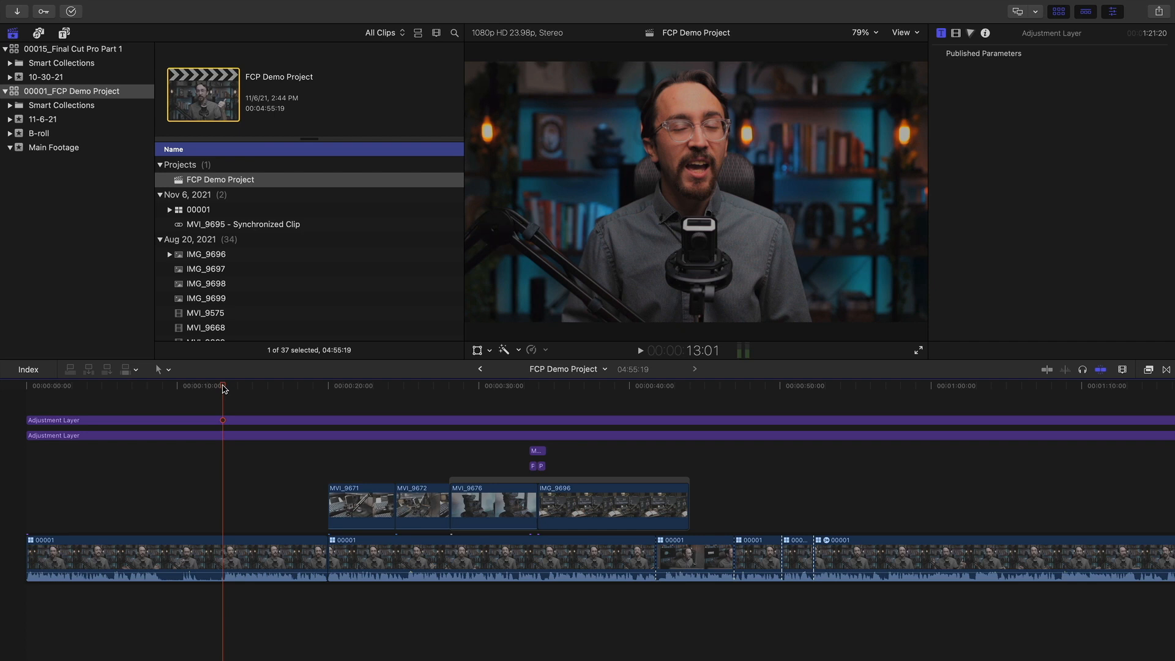
pyautogui.moveTo(223, 388)
pyautogui.mouseDown()
pyautogui.moveTo(507, 392)
pyautogui.moveTo(226, 406)
pyautogui.mouseUp()
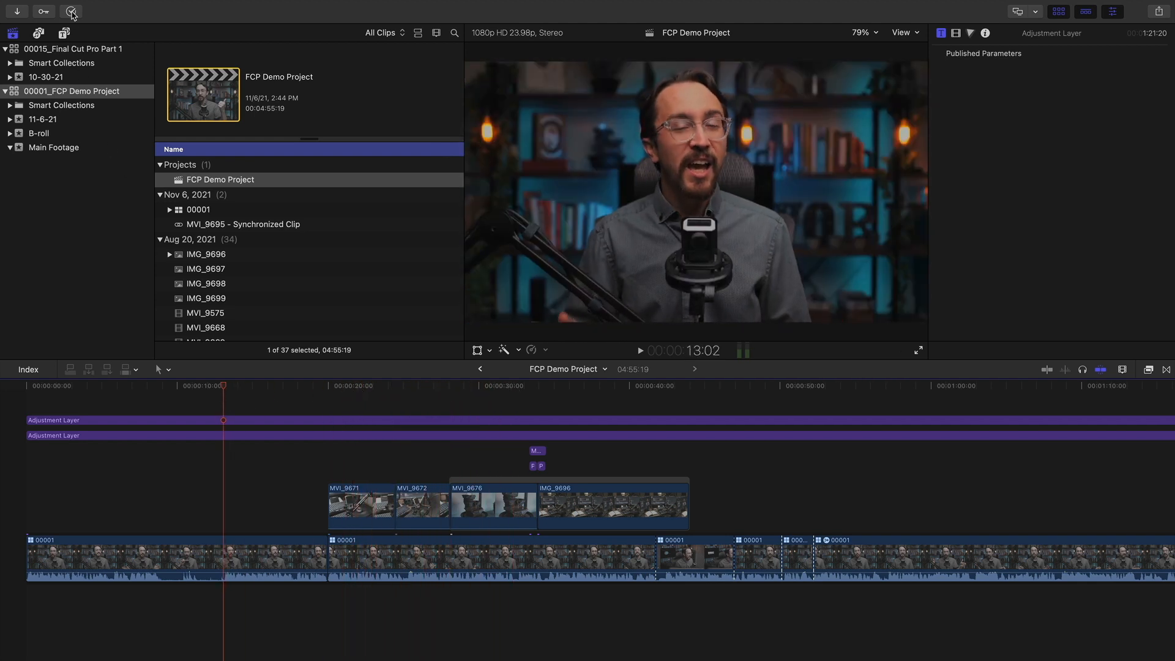
# Show the titles sidebar, choose the Build In/Out category and preview the Fade title
pyautogui.click(64, 33)
pyautogui.scroll(2, 63, 109)
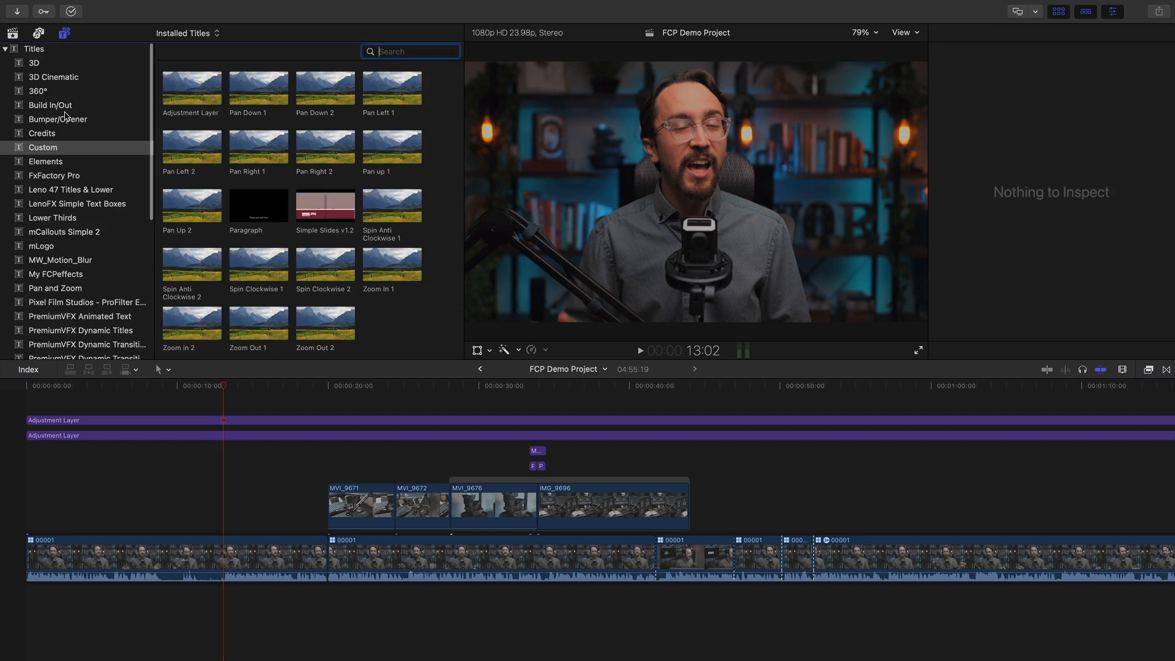
pyautogui.click(64, 33)
pyautogui.click(64, 33)
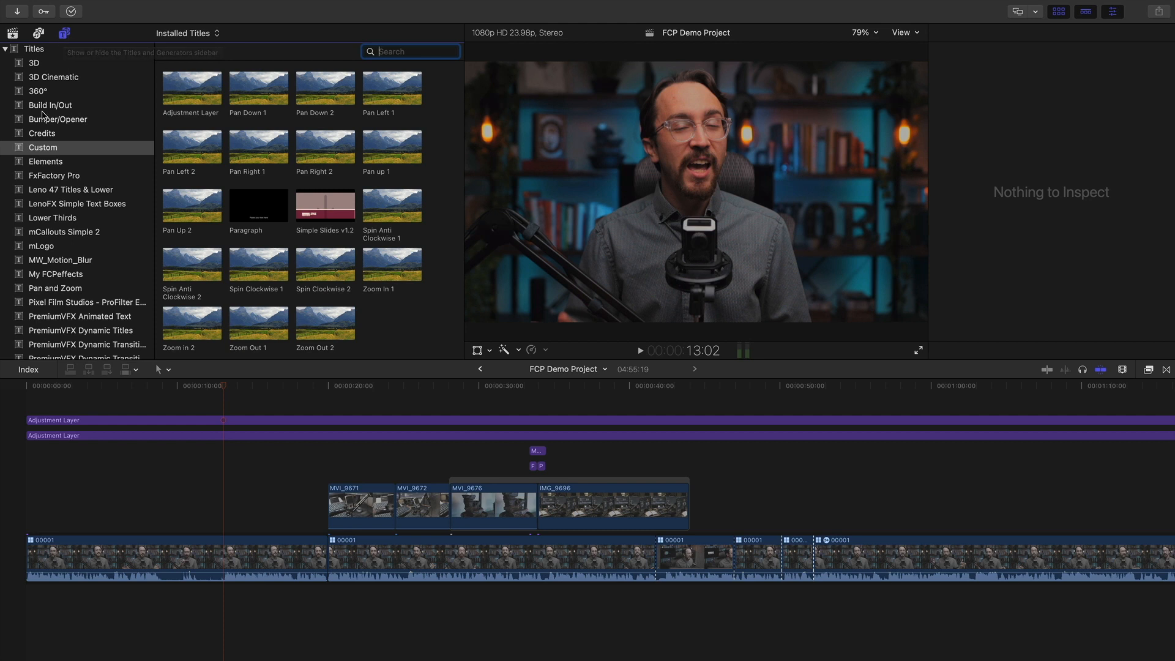
pyautogui.click(41, 110)
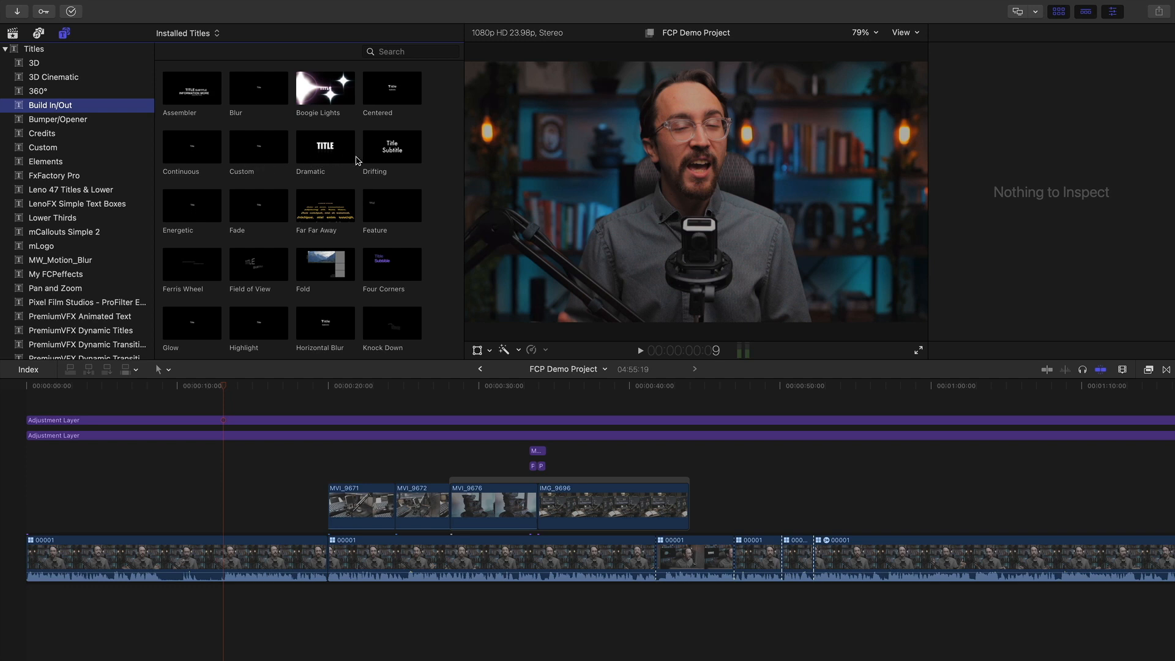
pyautogui.scroll(-10, 294, 172)
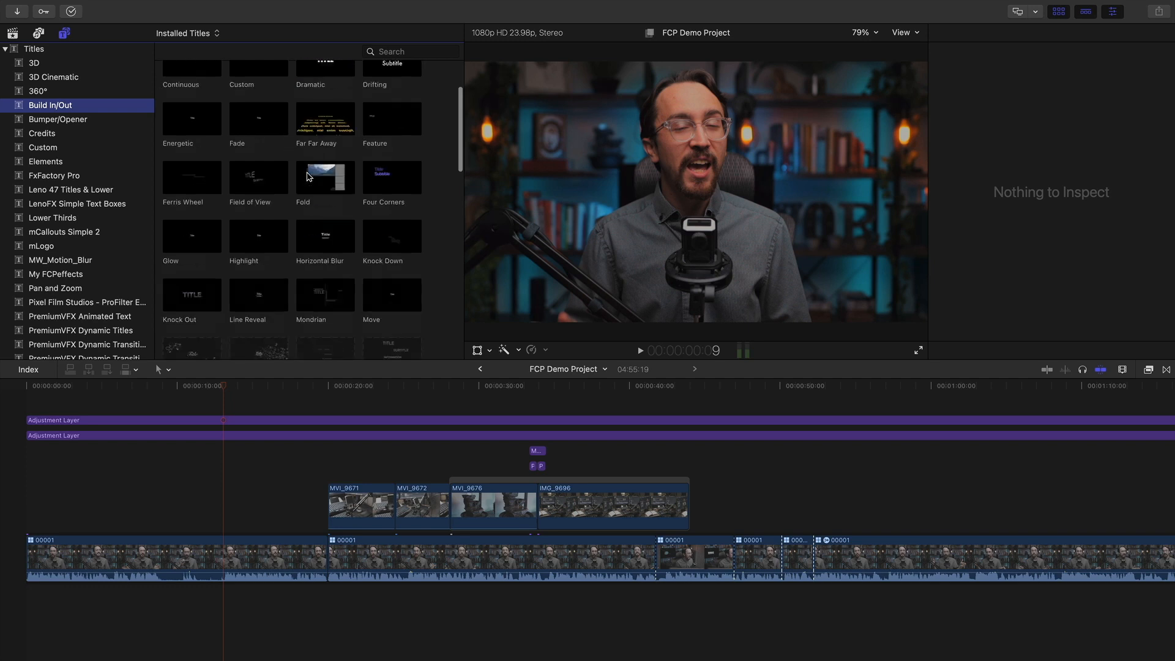
pyautogui.scroll(10, 309, 176)
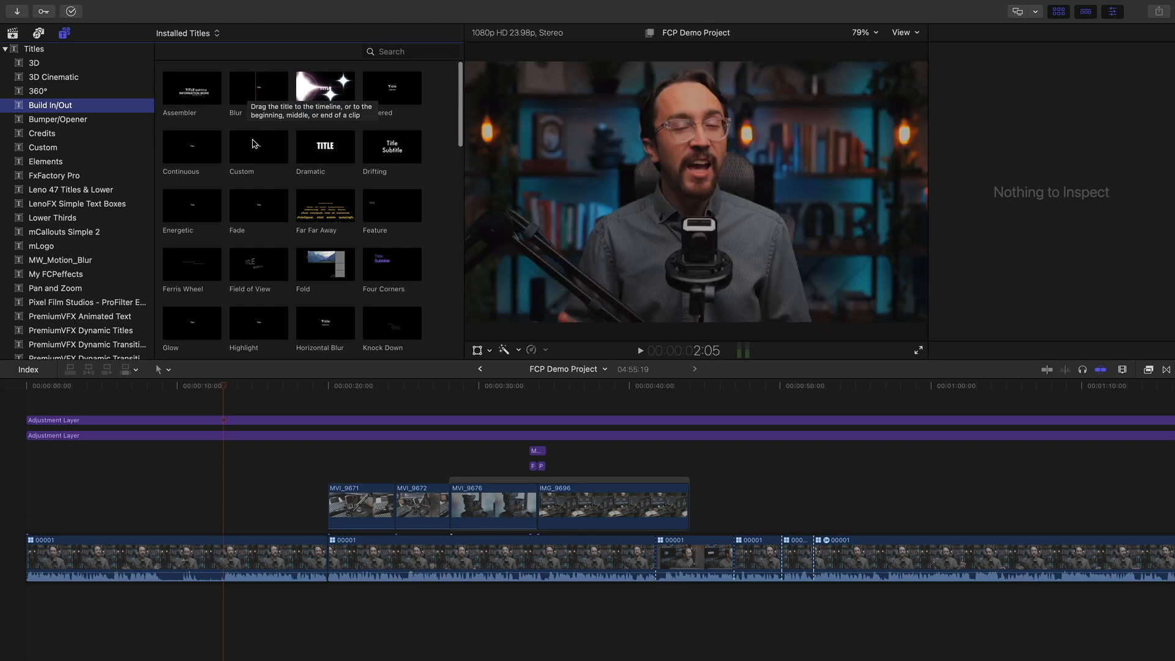
# Connect a Fade title above the interview at the playhead and enter the speaker's name
pyautogui.click(258, 208)
pyautogui.moveTo(258, 205); pyautogui.dragTo(225, 525)
pyautogui.moveTo(219, 390); pyautogui.dragTo(263, 390)
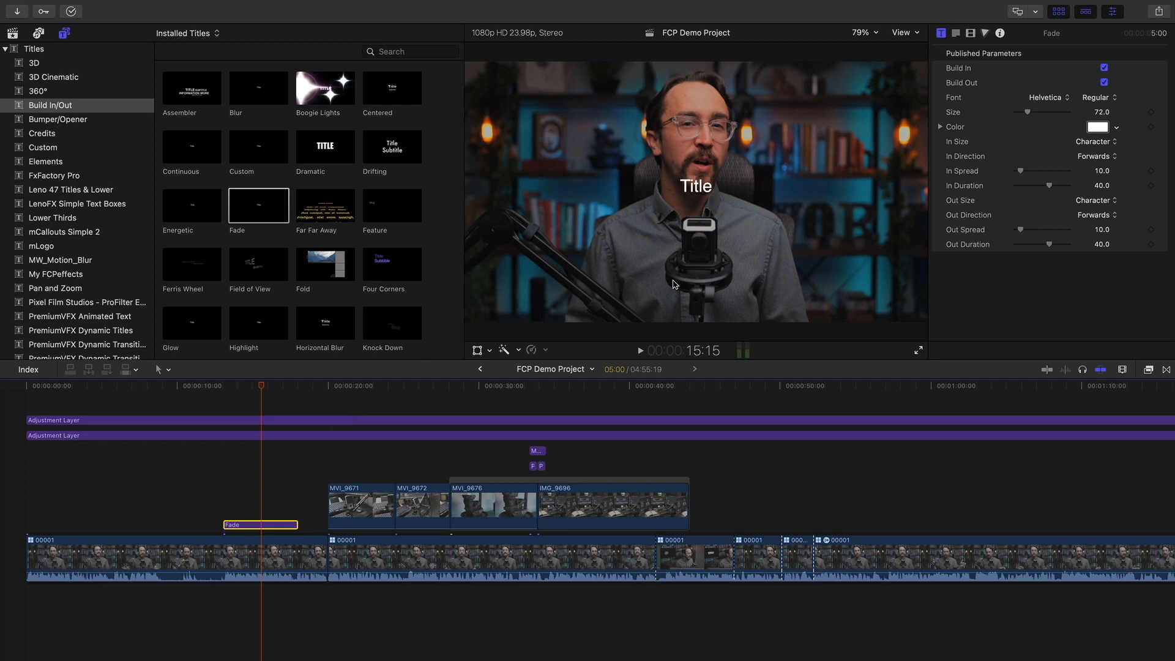
pyautogui.click(955, 35)
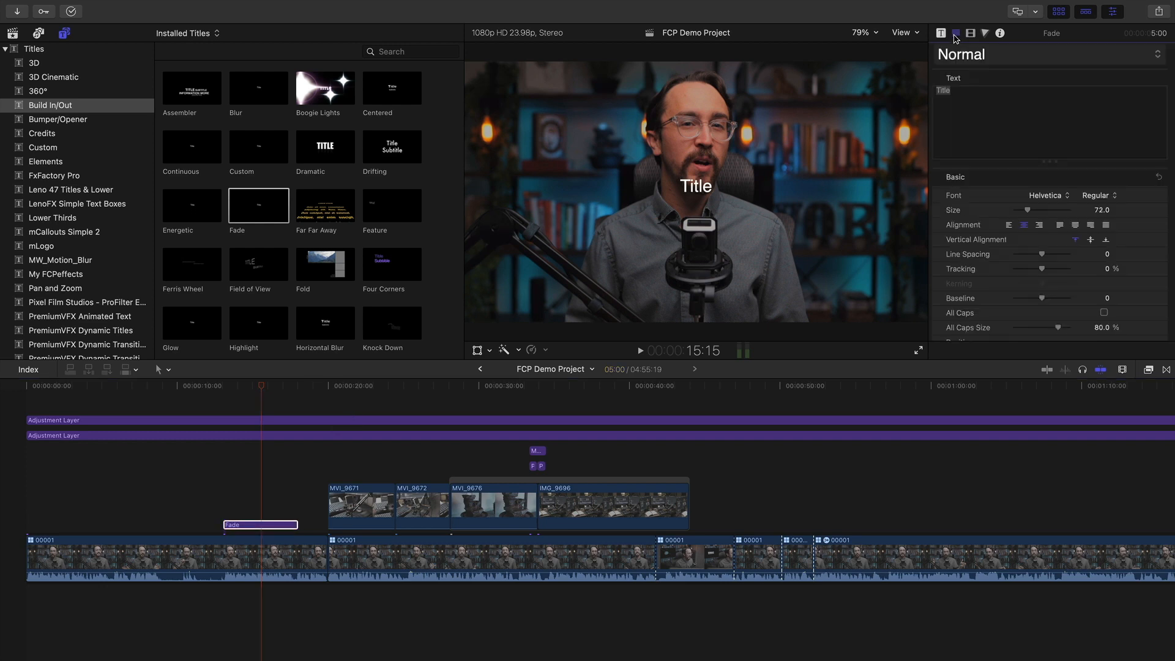
pyautogui.write('a')
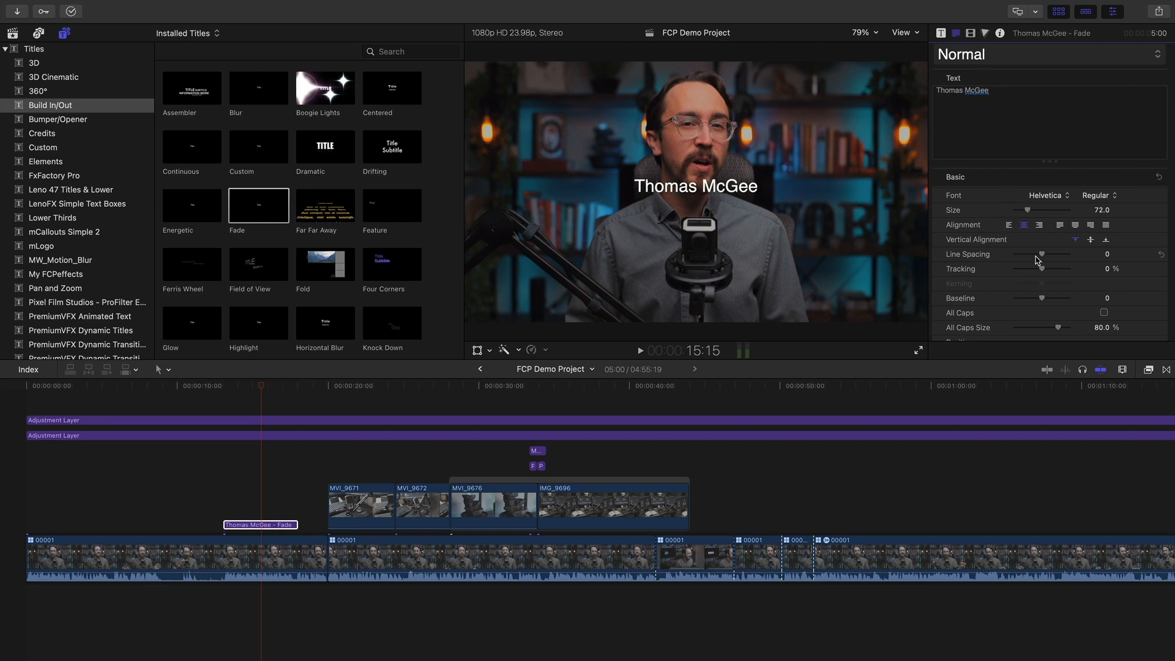
# Left-align the name in Junegull at size 92 and move it to the frame's lower left
pyautogui.click(1005, 227)
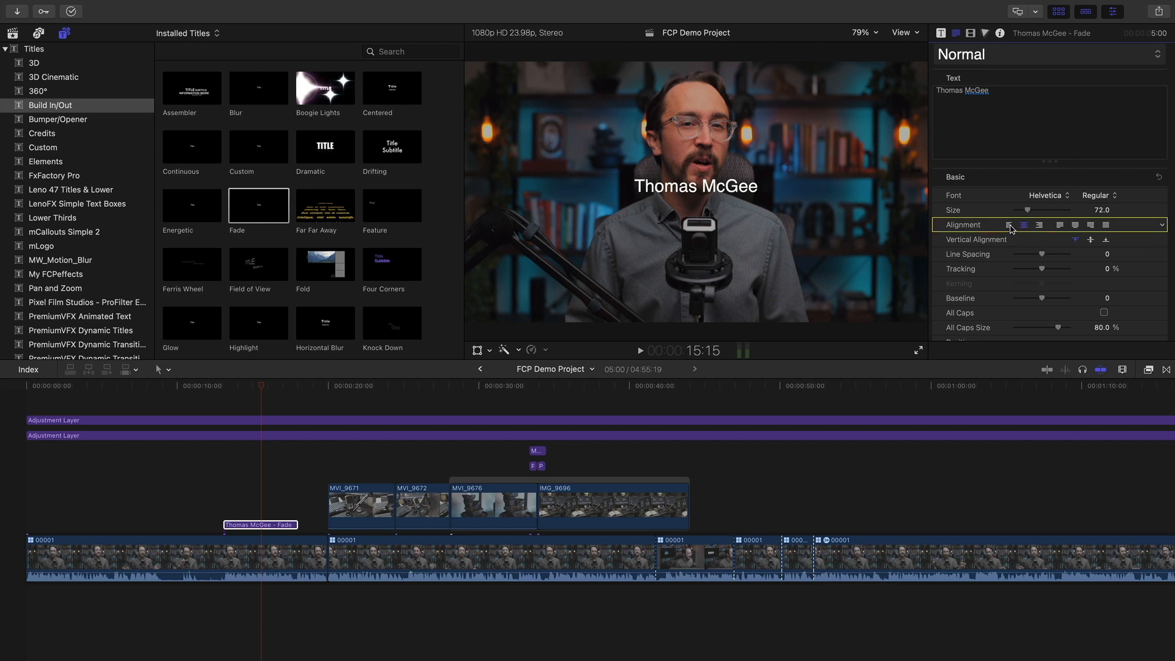
pyautogui.click(1010, 226)
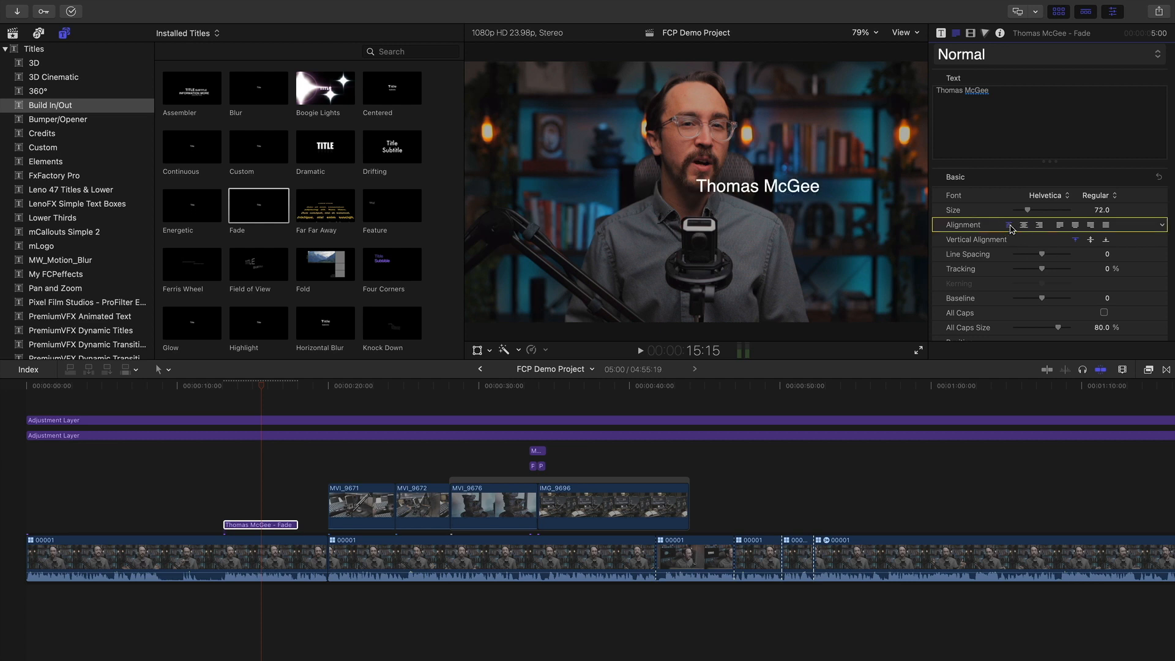
pyautogui.click(1092, 200)
pyautogui.click(1102, 254)
pyautogui.click(1049, 199)
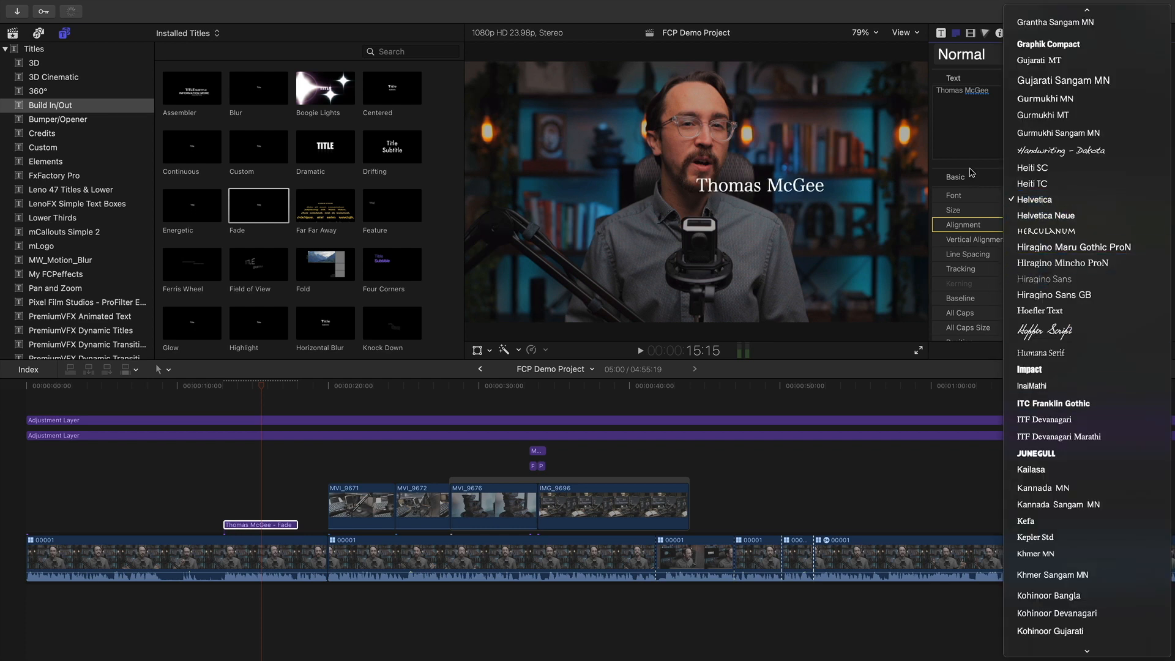
pyautogui.click(1037, 454)
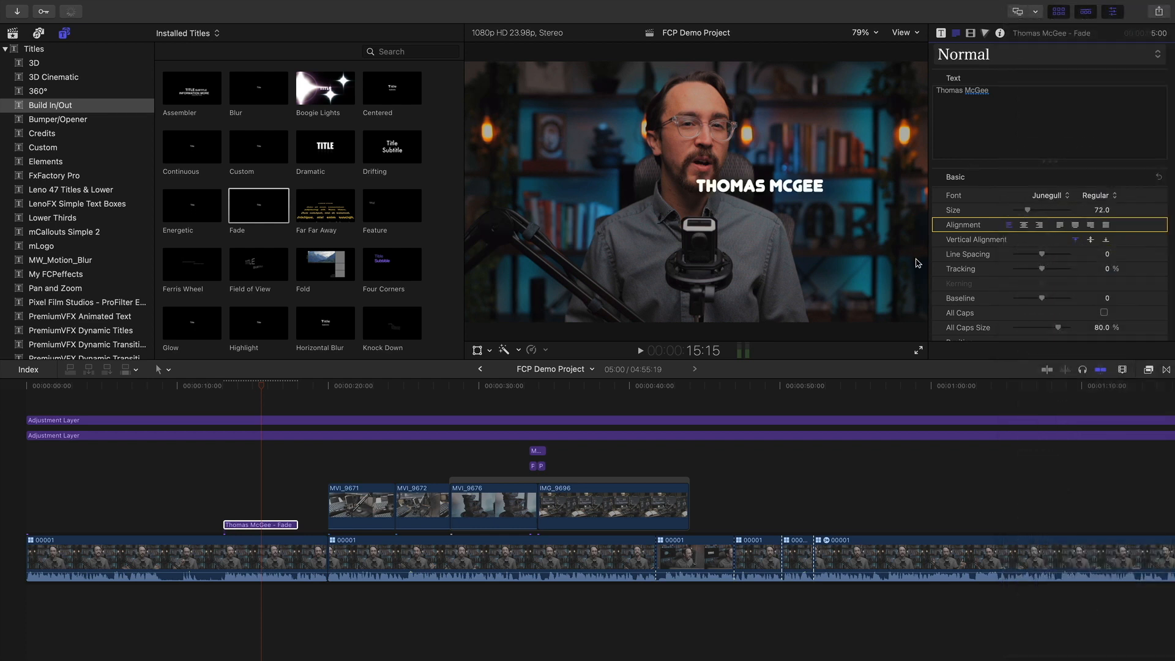
pyautogui.moveTo(1026, 211); pyautogui.dragTo(1033, 211)
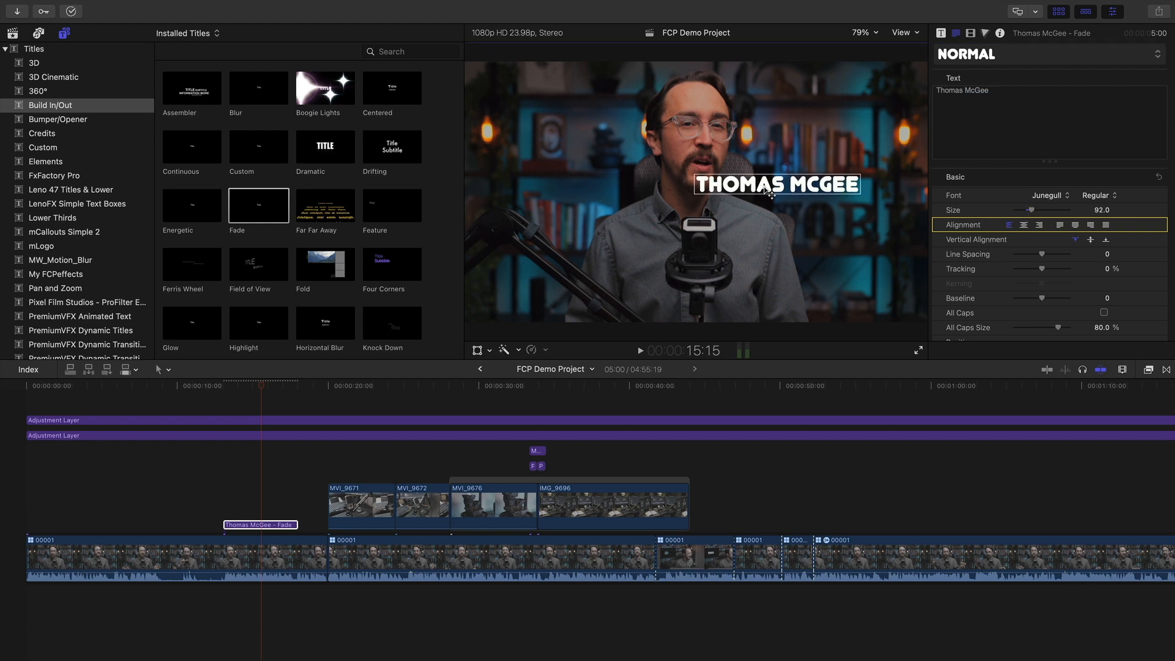
pyautogui.moveTo(789, 187); pyautogui.dragTo(589, 279)
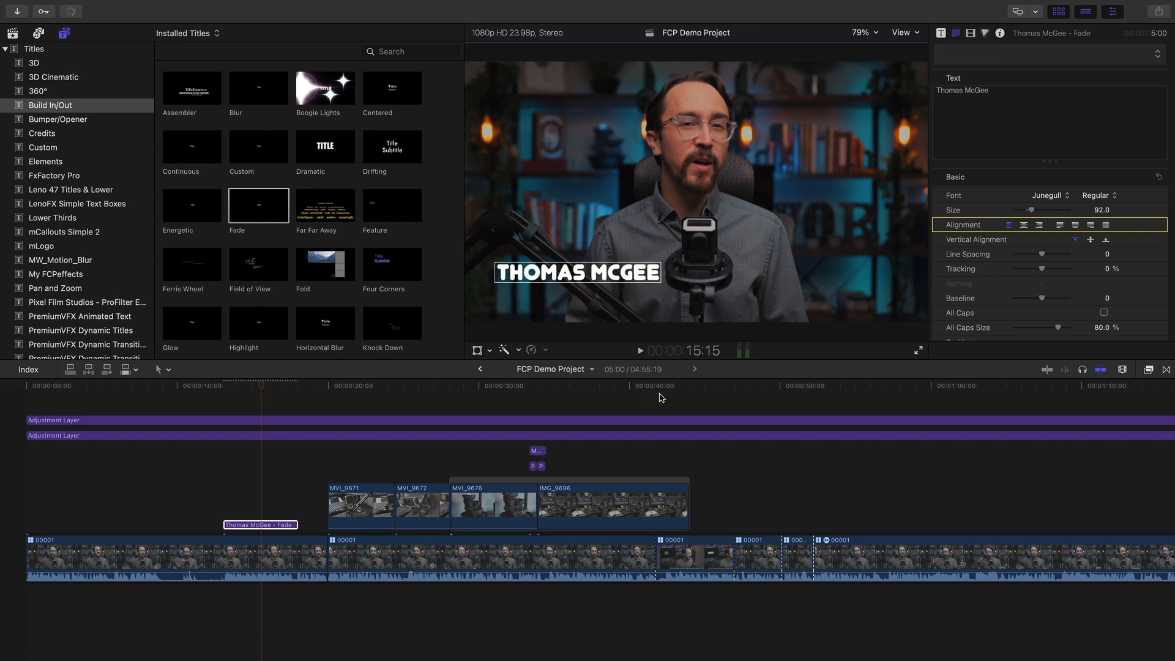
pyautogui.moveTo(262, 386); pyautogui.dragTo(216, 394)
# Duplicate the name title into a lane above and change its text to 'Video Producer'
pyautogui.click(223, 386)
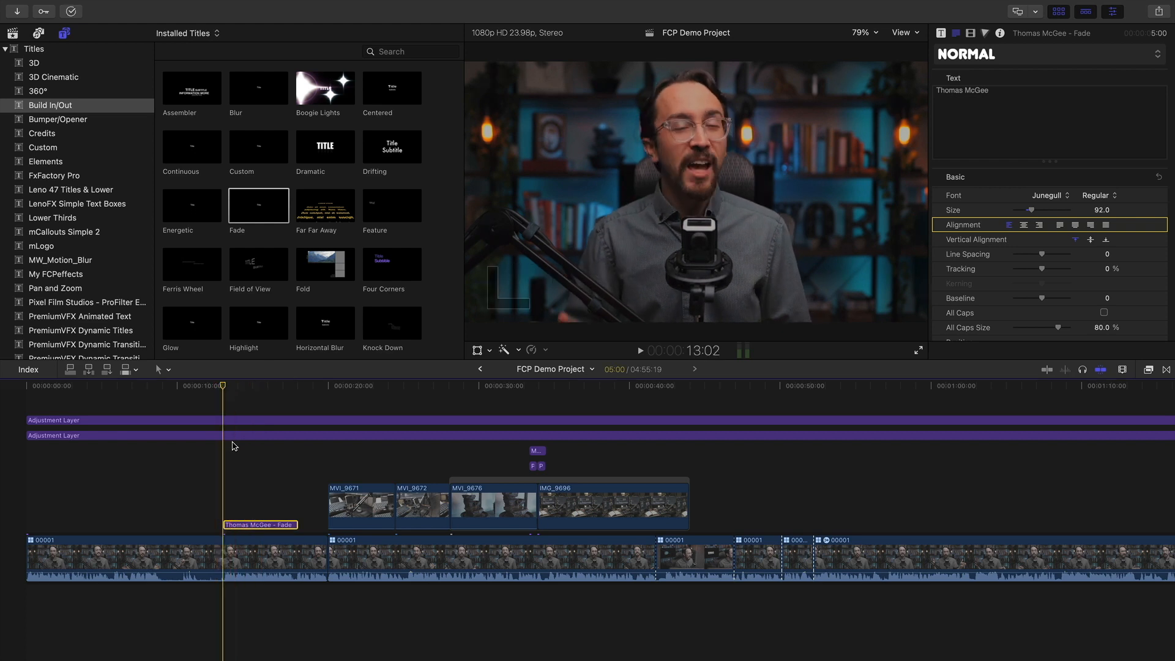
pyautogui.moveTo(263, 525); pyautogui.dragTo(264, 507)
pyautogui.click(1016, 110)
pyautogui.press('super+a')
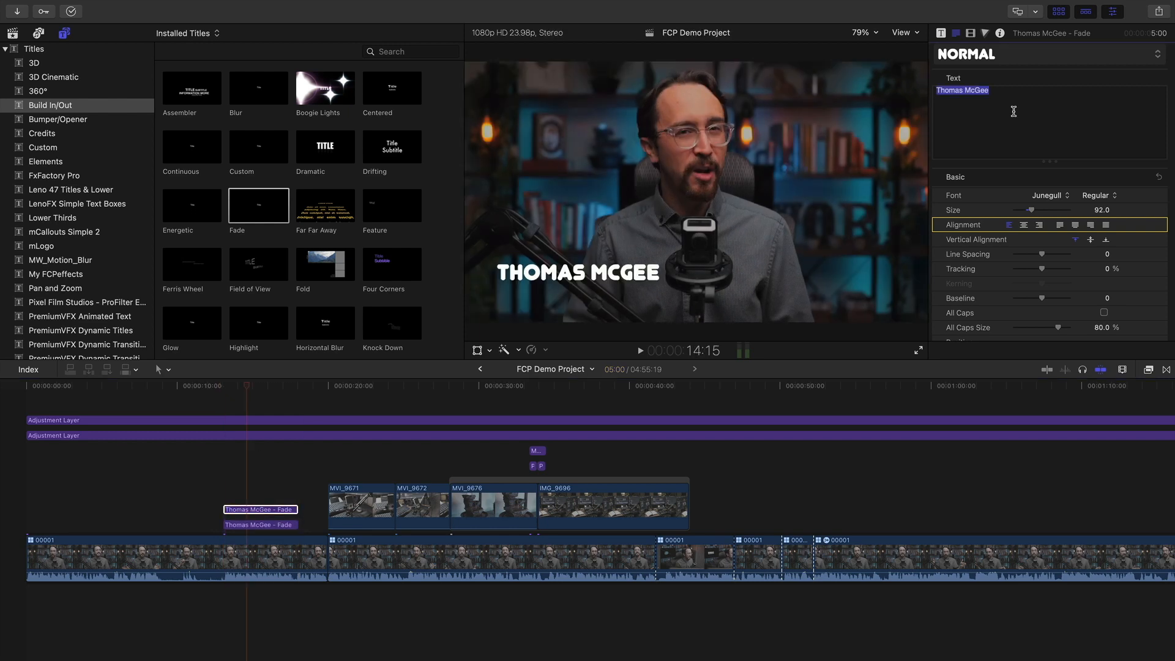
pyautogui.write('Video Producer')
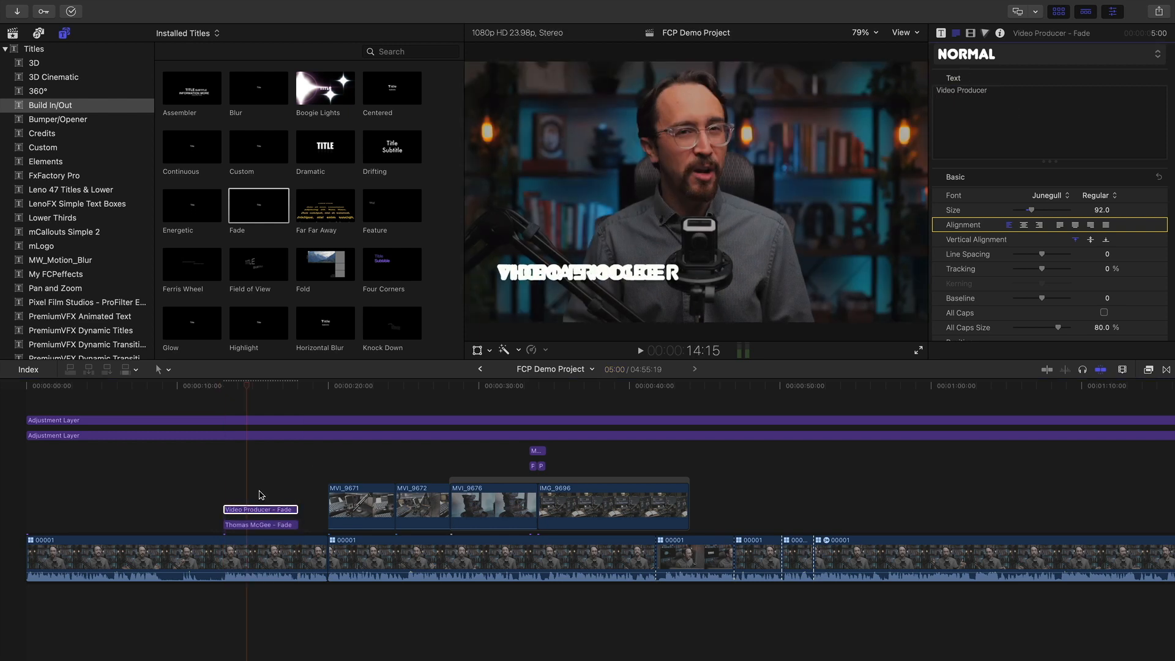
# Set 'Video Producer' to size 41, position it just beneath the name, and play back
pyautogui.moveTo(252, 510); pyautogui.dragTo(253, 511)
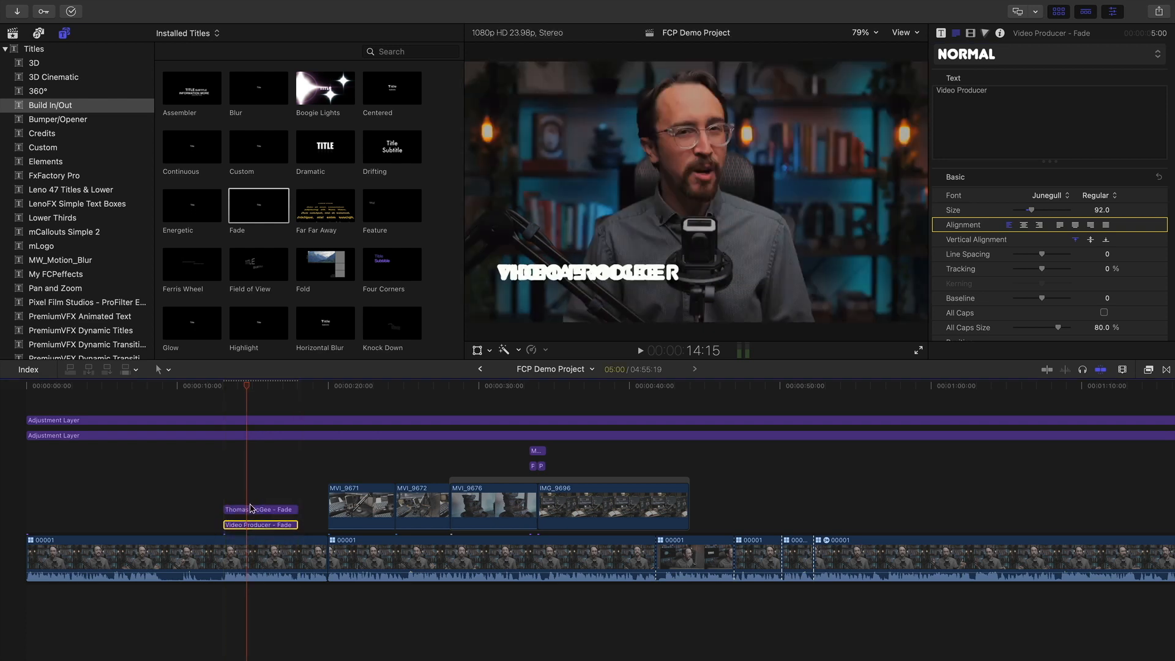
pyautogui.click(251, 503)
pyautogui.click(253, 510)
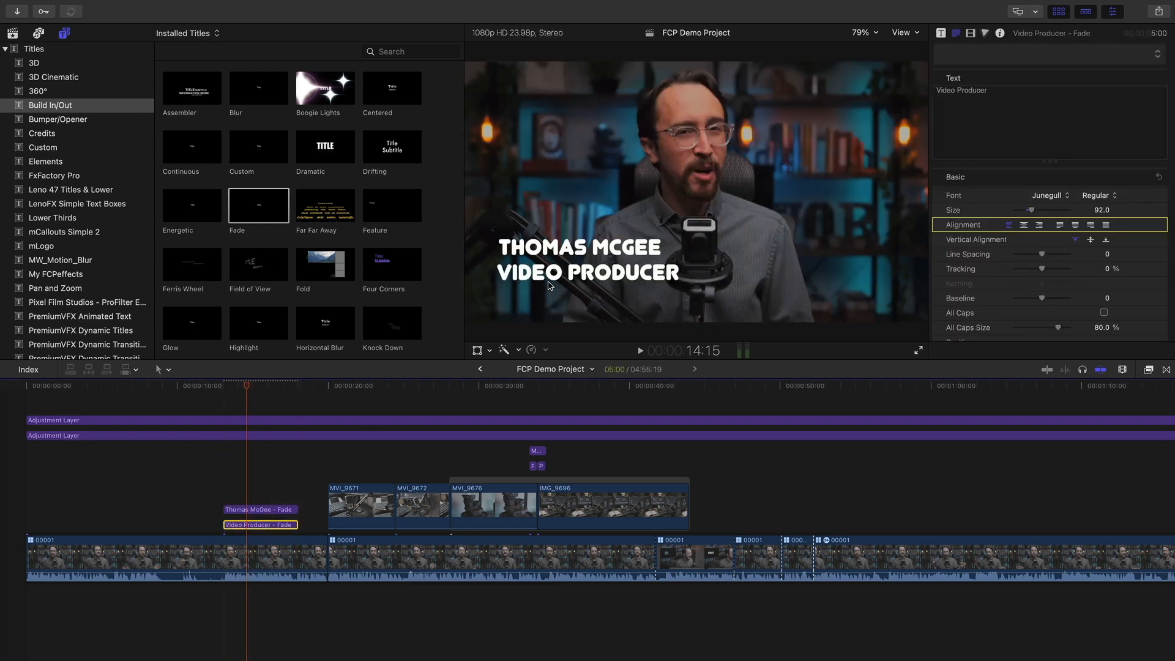
pyautogui.moveTo(550, 285); pyautogui.dragTo(550, 293)
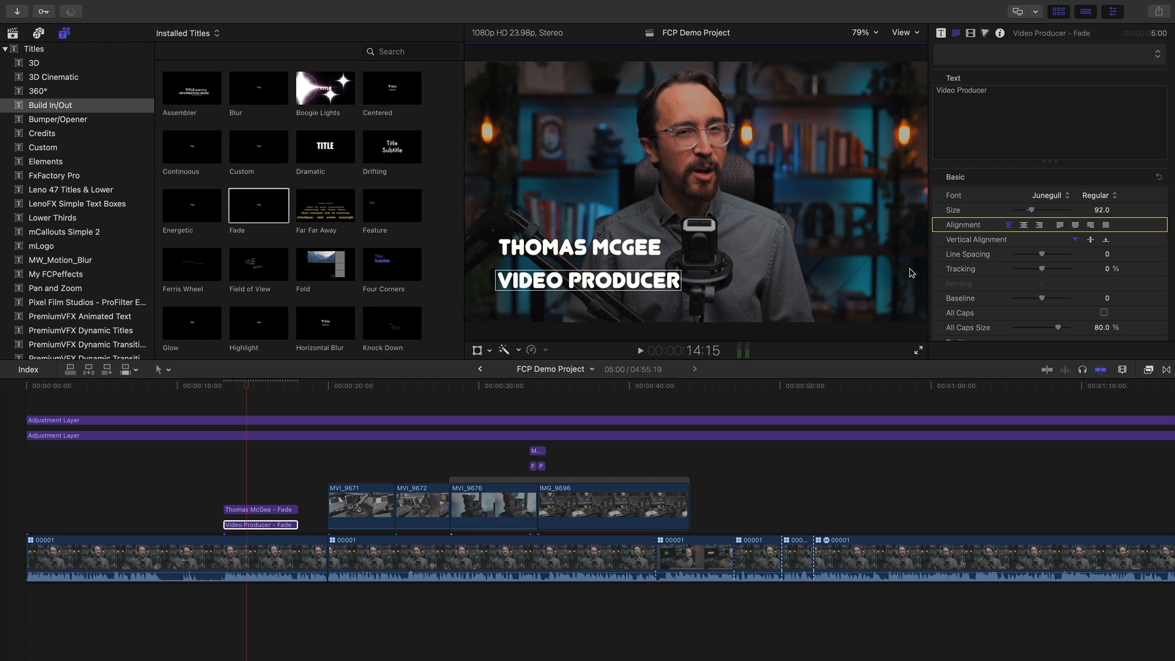
pyautogui.moveTo(1030, 212); pyautogui.dragTo(1021, 212)
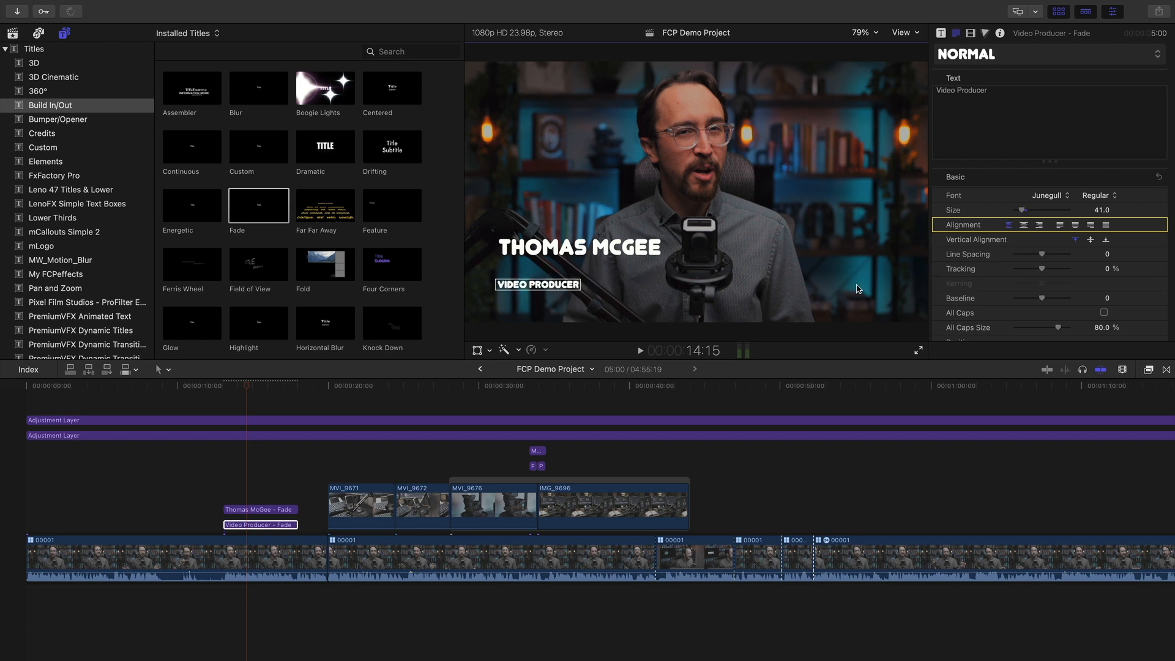
pyautogui.moveTo(561, 291)
pyautogui.mouseDown()
pyautogui.moveTo(559, 271)
pyautogui.moveTo(562, 293)
pyautogui.mouseUp()
pyautogui.click(257, 512)
pyautogui.moveTo(568, 252); pyautogui.dragTo(568, 273)
pyautogui.moveTo(237, 386); pyautogui.dragTo(216, 387)
pyautogui.press('space')
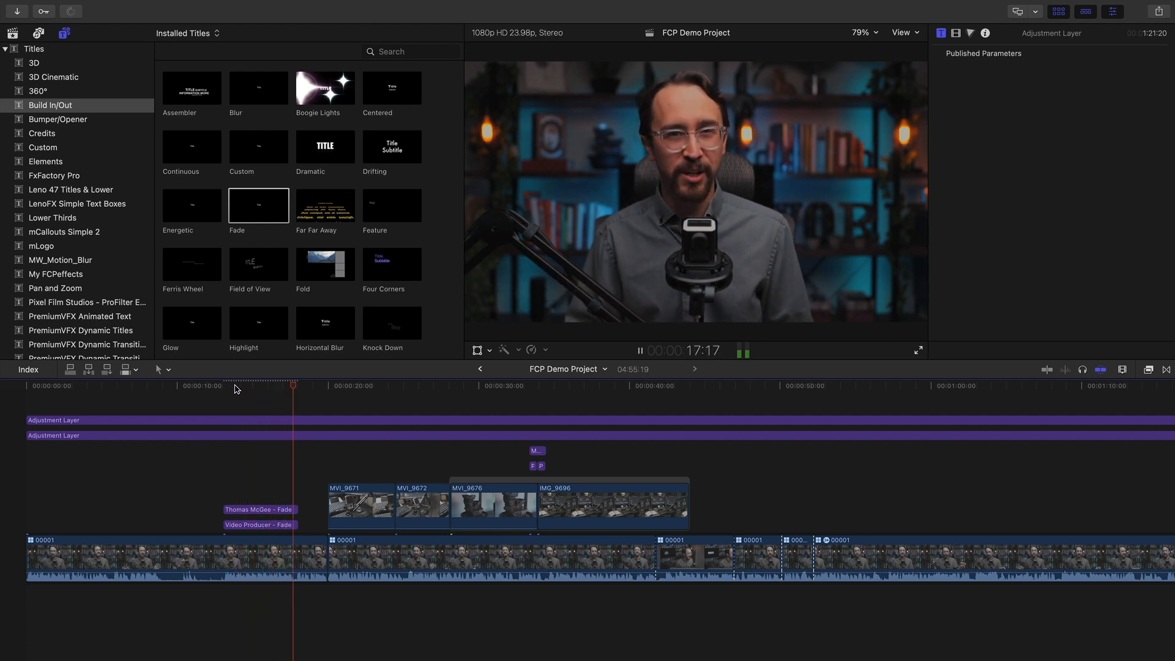
# Extend both title clips to the first B-roll clip and start Video Producer slightly later
pyautogui.click(134, 471)
pyautogui.moveTo(267, 387); pyautogui.dragTo(151, 388)
pyautogui.moveTo(294, 508); pyautogui.dragTo(325, 509)
pyautogui.click(249, 479)
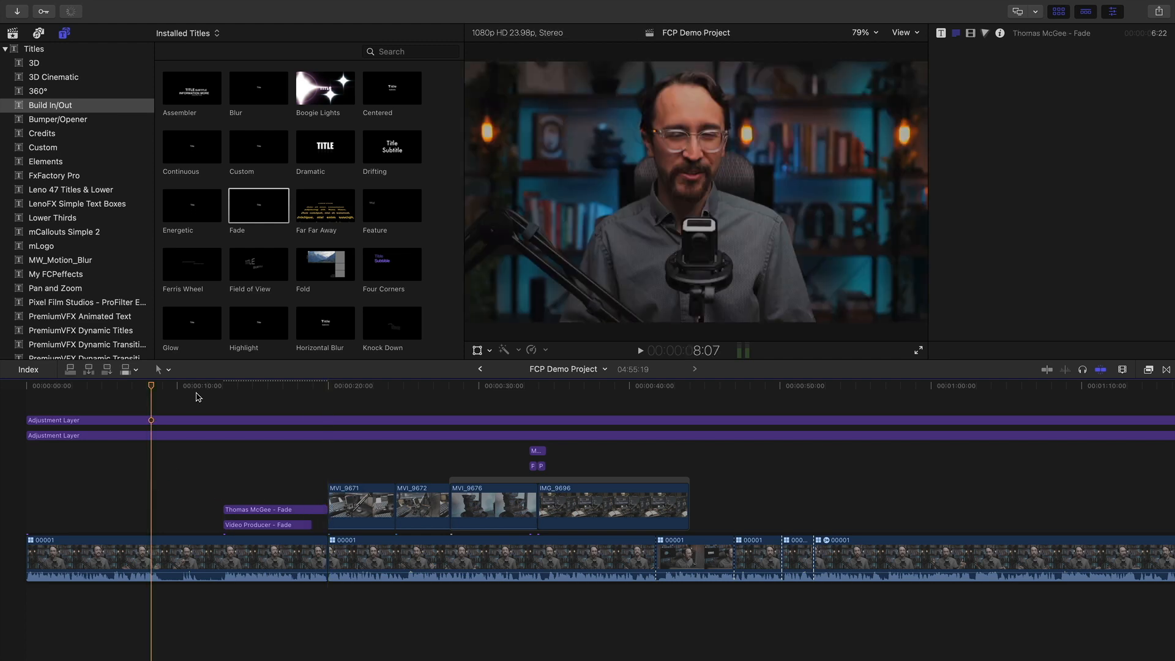
pyautogui.moveTo(262, 532); pyautogui.dragTo(270, 532)
# Play and scrub through the lower third to review both titles fading in
pyautogui.click(239, 435)
pyautogui.press('space')
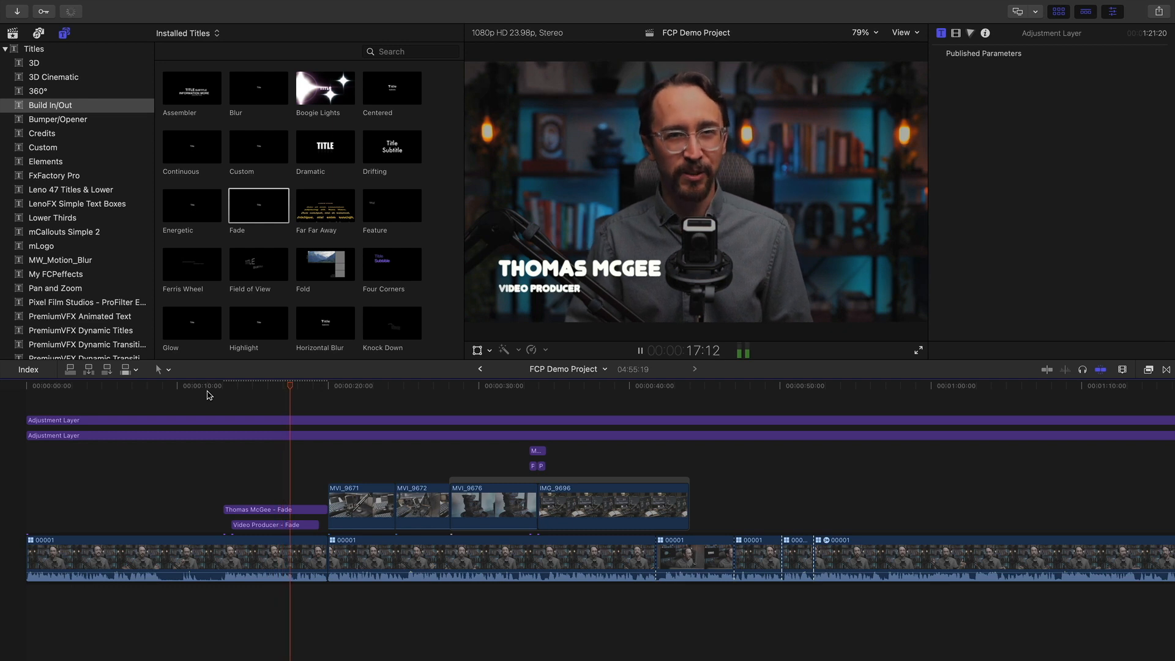
pyautogui.press('space')
pyautogui.moveTo(323, 392); pyautogui.dragTo(268, 383)
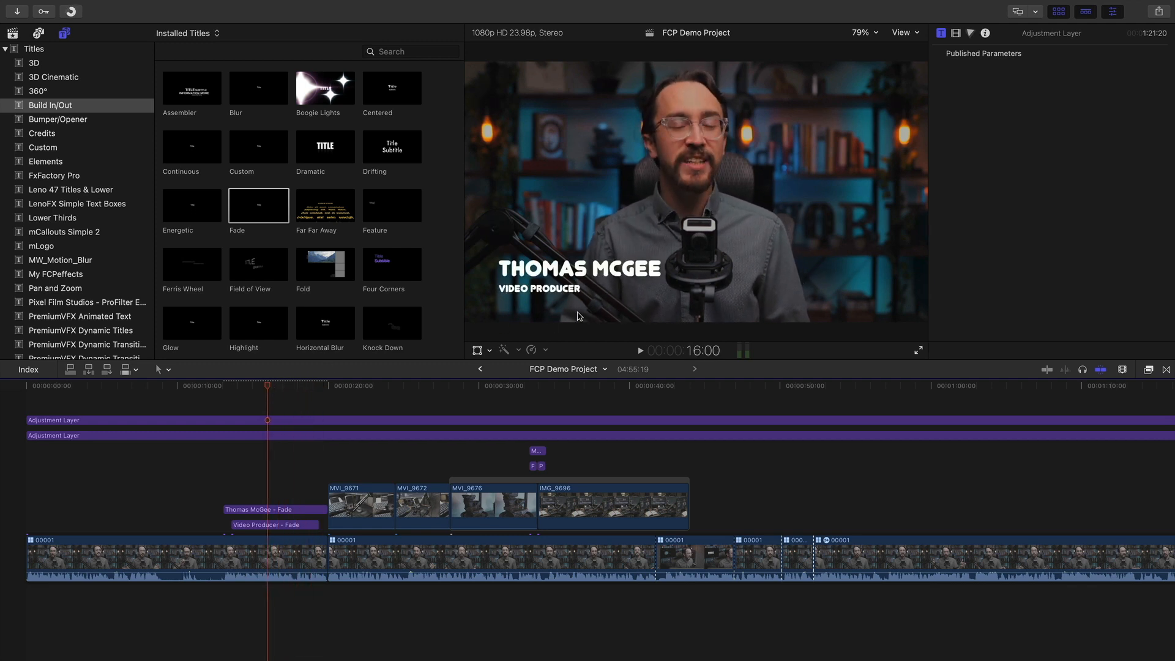
pyautogui.moveTo(264, 387); pyautogui.dragTo(279, 384)
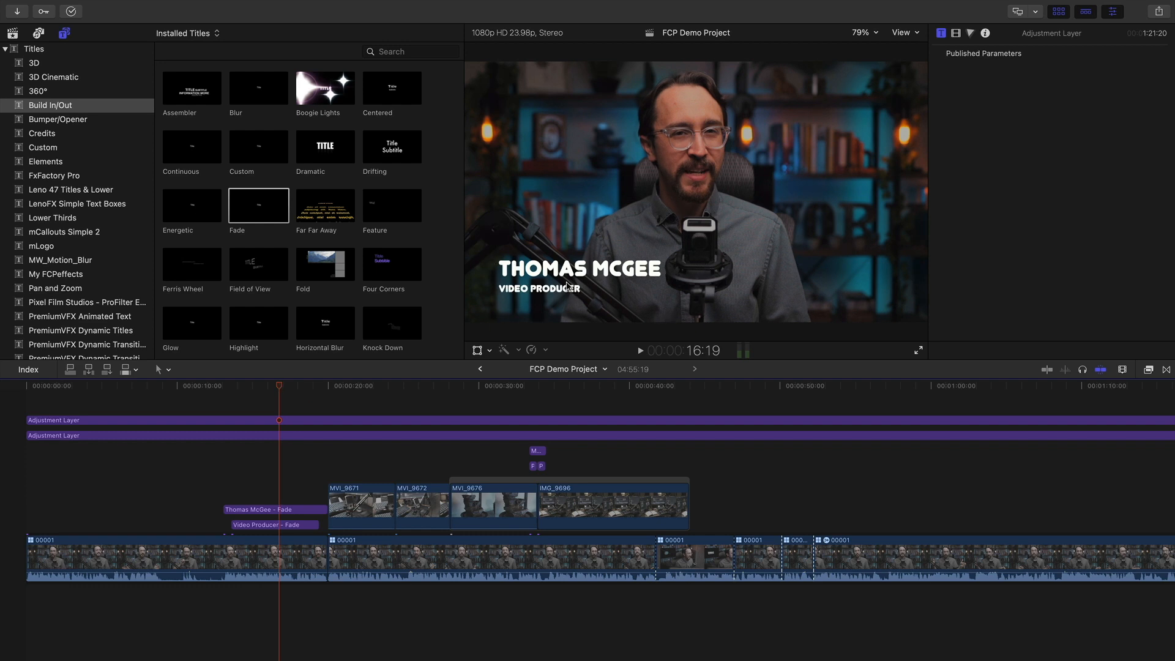
pyautogui.moveTo(236, 386); pyautogui.dragTo(221, 388)
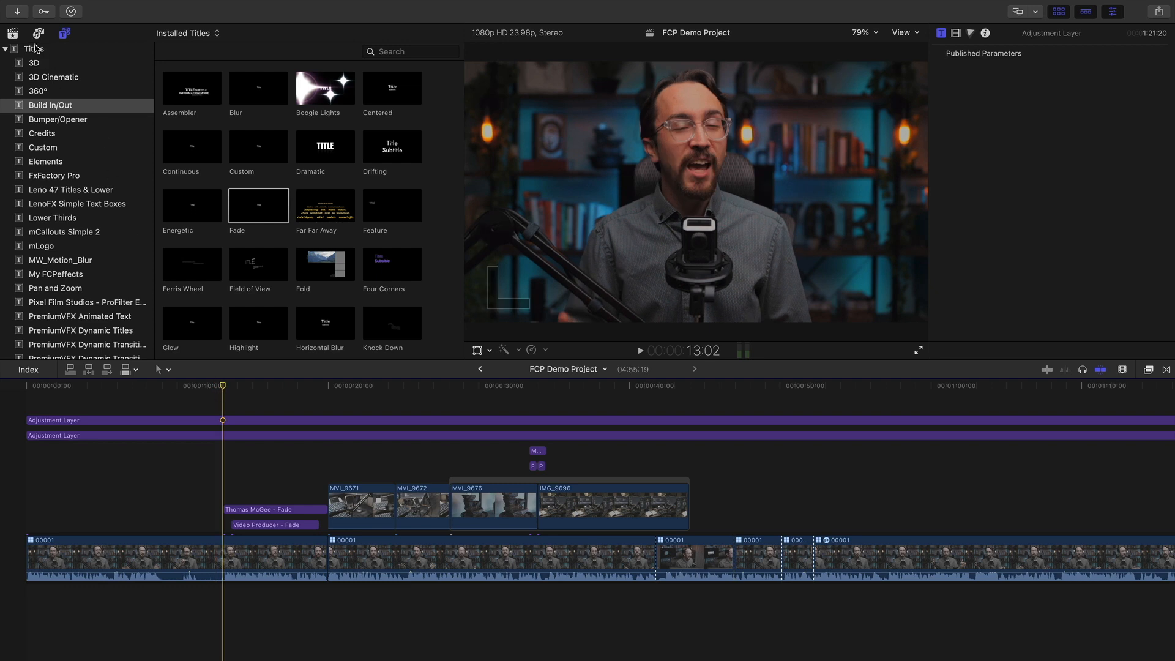
pyautogui.scroll(-10, 49, 122)
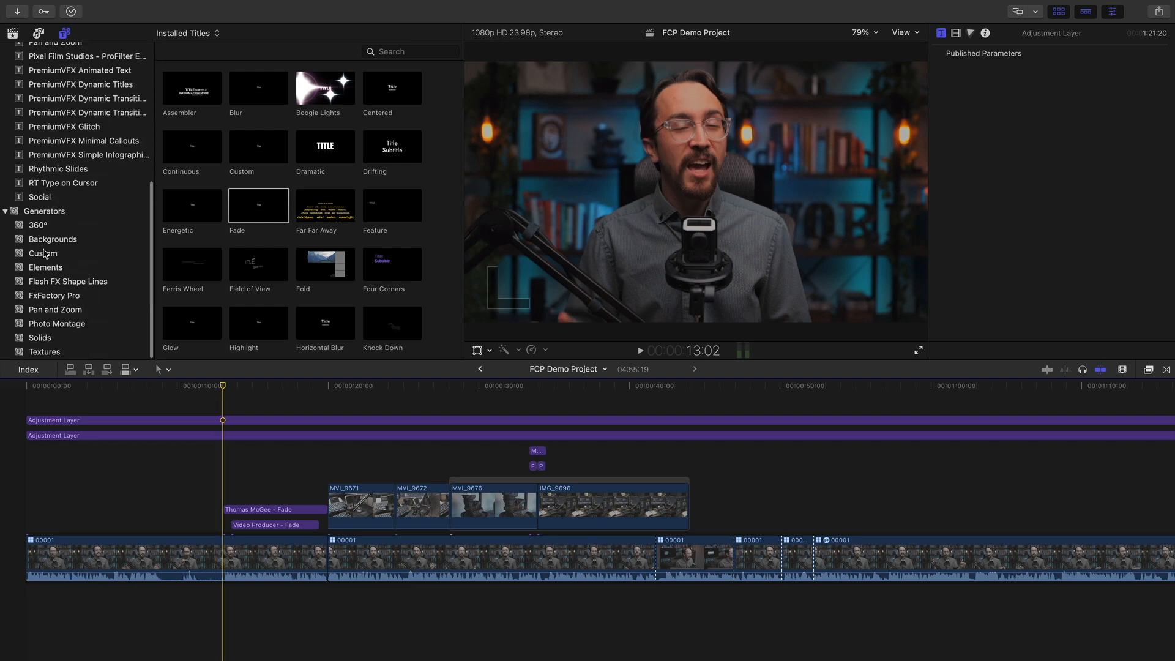
# Add a black Custom solid from Generators > Solids beneath the two lower-third titles
pyautogui.click(51, 340)
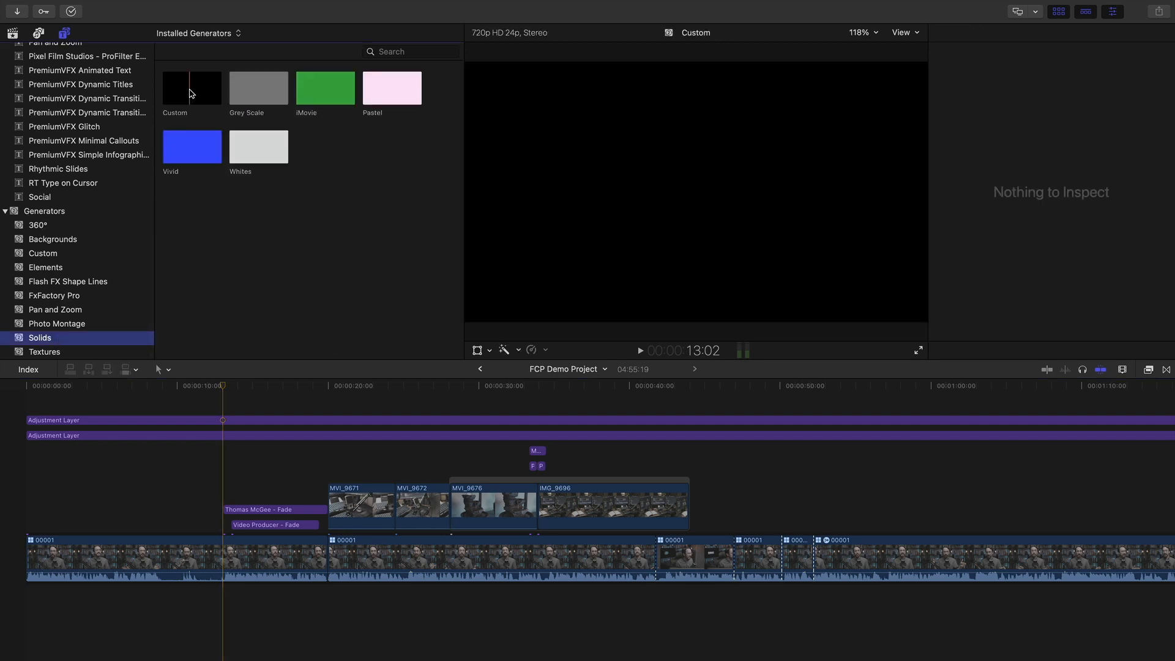
pyautogui.moveTo(184, 98); pyautogui.dragTo(224, 501)
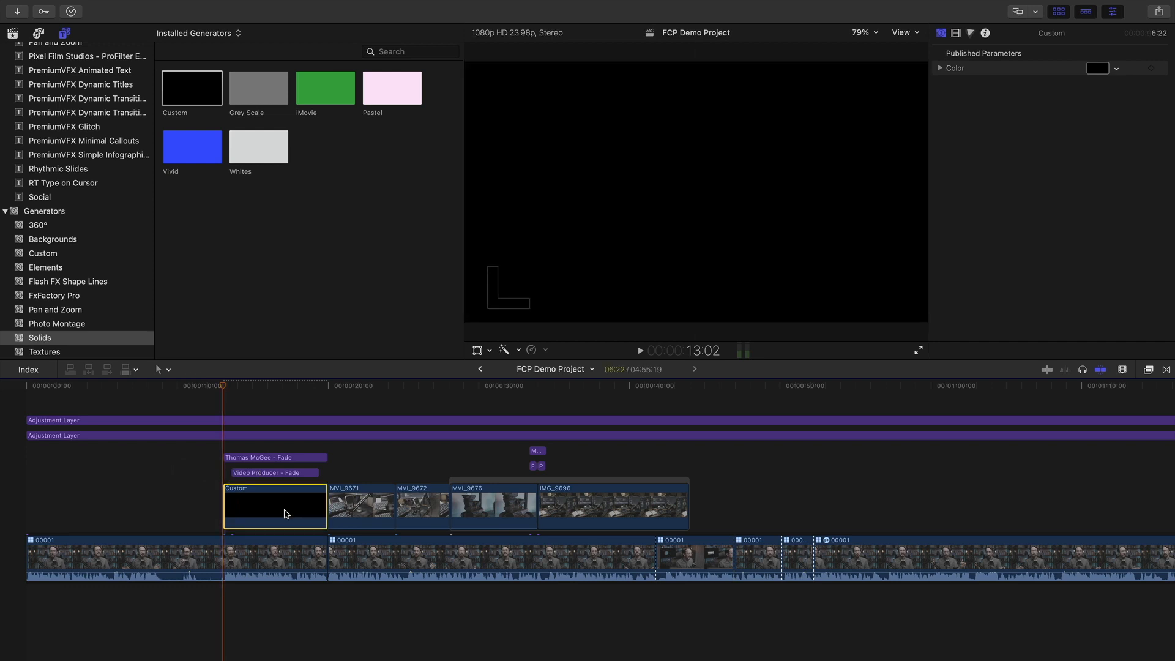
pyautogui.moveTo(272, 387)
pyautogui.mouseDown()
pyautogui.moveTo(210, 387)
pyautogui.moveTo(310, 389)
pyautogui.moveTo(285, 389)
pyautogui.mouseUp()
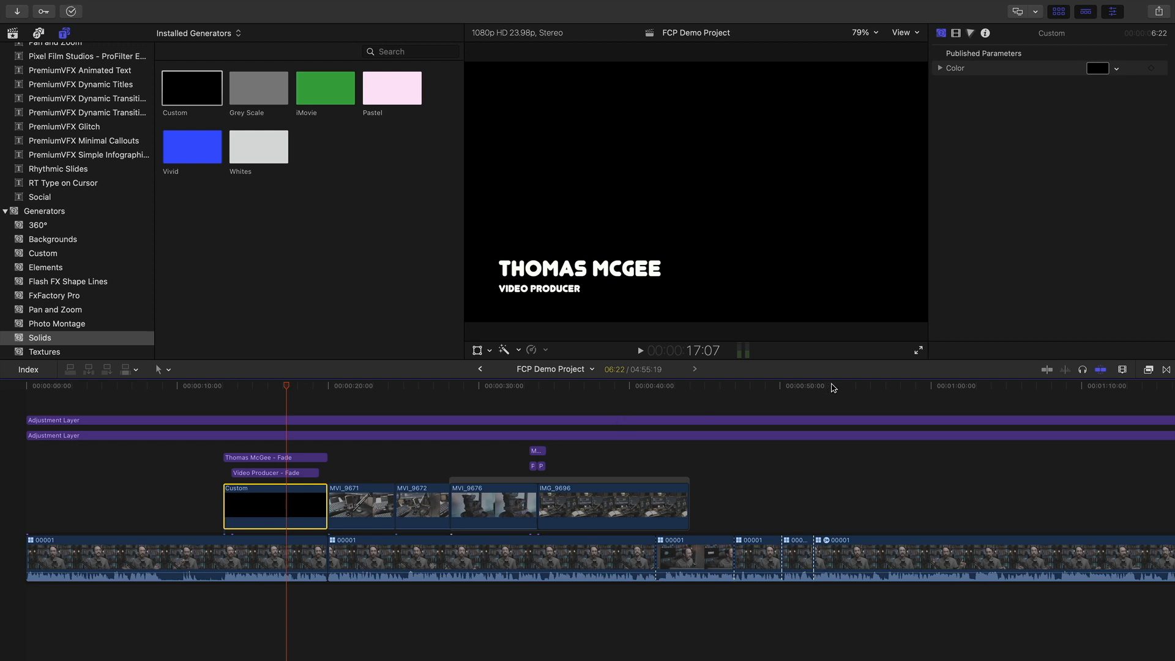
pyautogui.click(1166, 370)
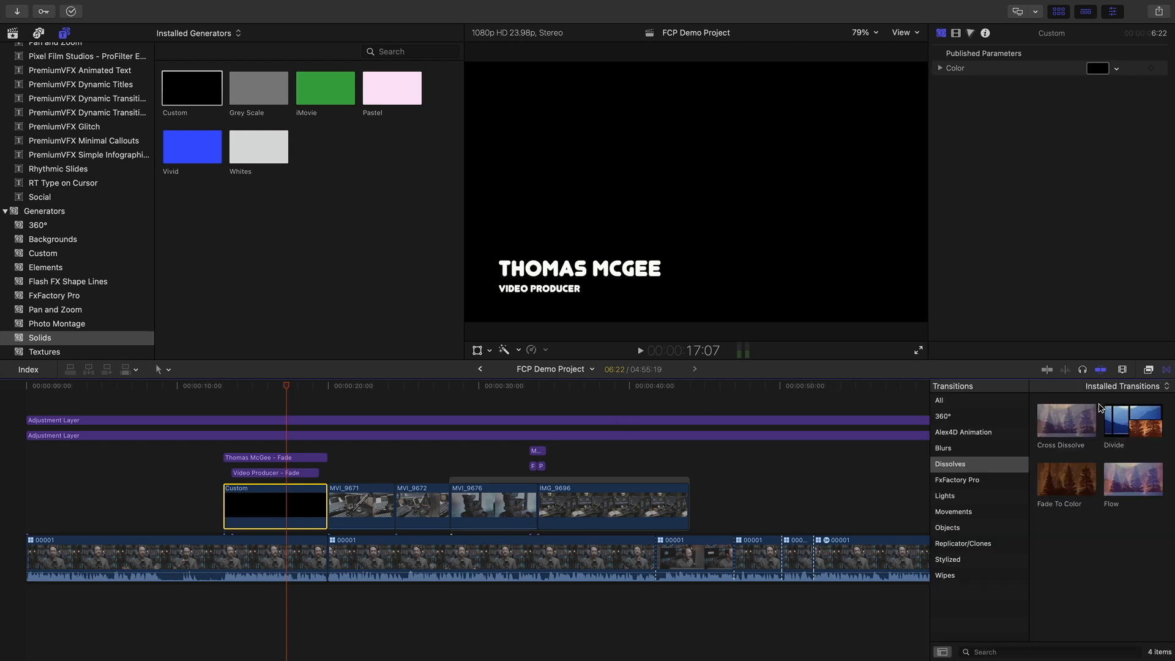
# Undo the ripple-trimmed Cross Dissolve and shorten the Custom solid from its end
pyautogui.moveTo(1069, 421); pyautogui.dragTo(265, 508)
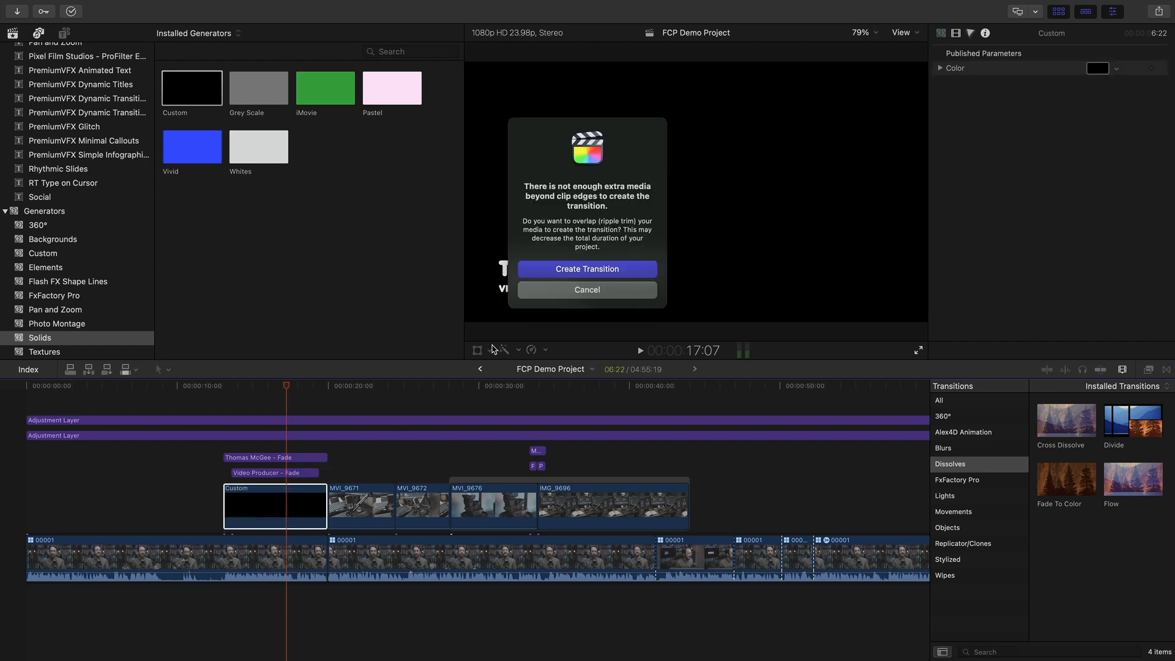
pyautogui.click(607, 270)
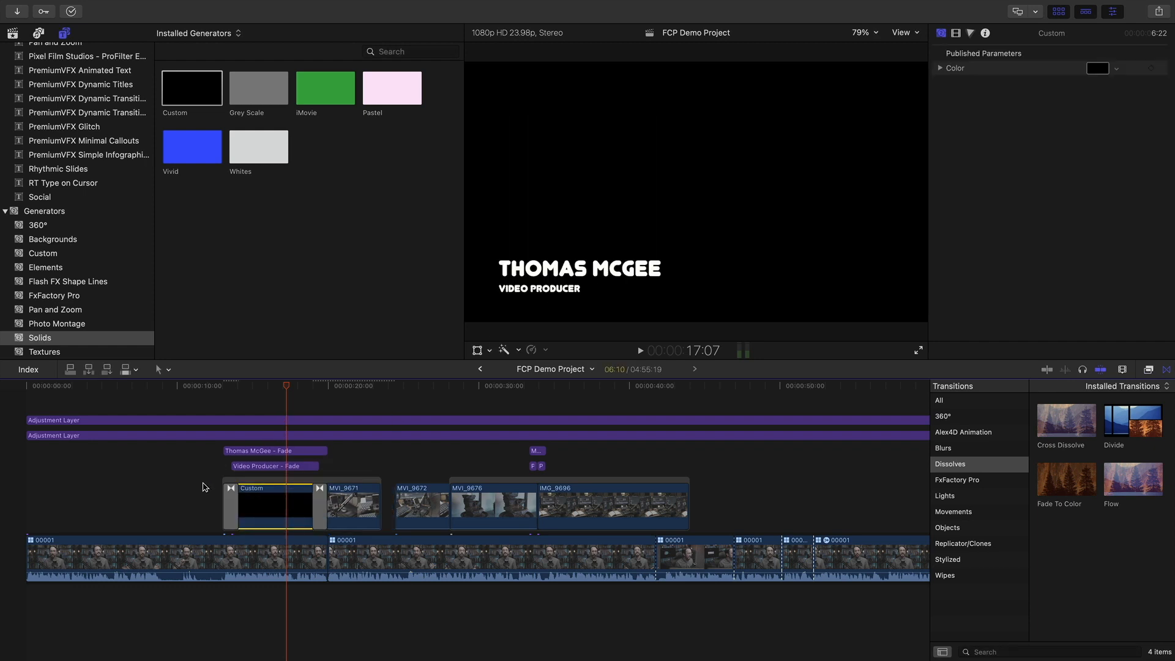
pyautogui.click(160, 506)
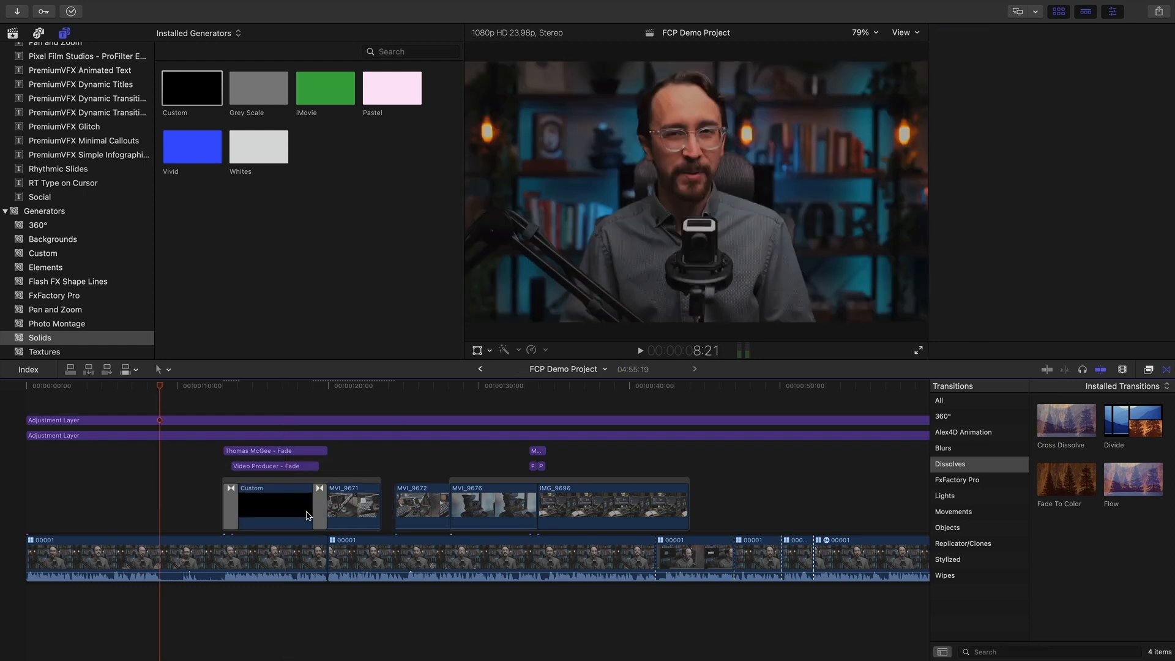
pyautogui.press('super+z')
pyautogui.click(312, 505)
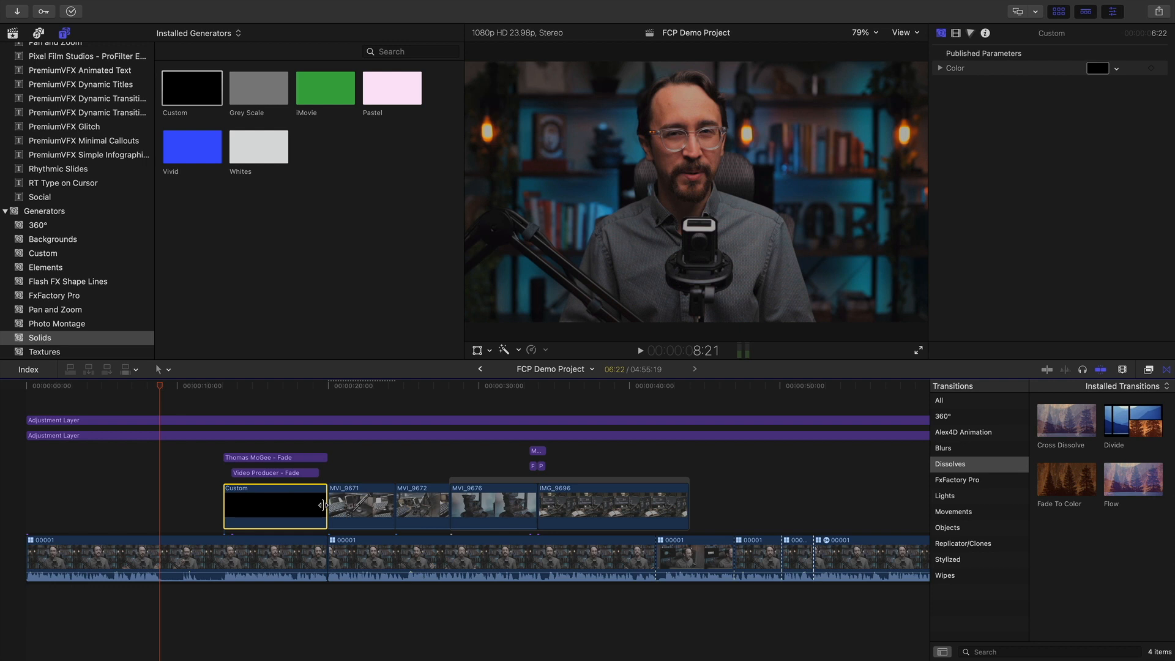
pyautogui.moveTo(323, 505); pyautogui.dragTo(314, 506)
# Add Cross Dissolves to the solid, replacing the end dissolve with a copy of the opening one
pyautogui.click(327, 387)
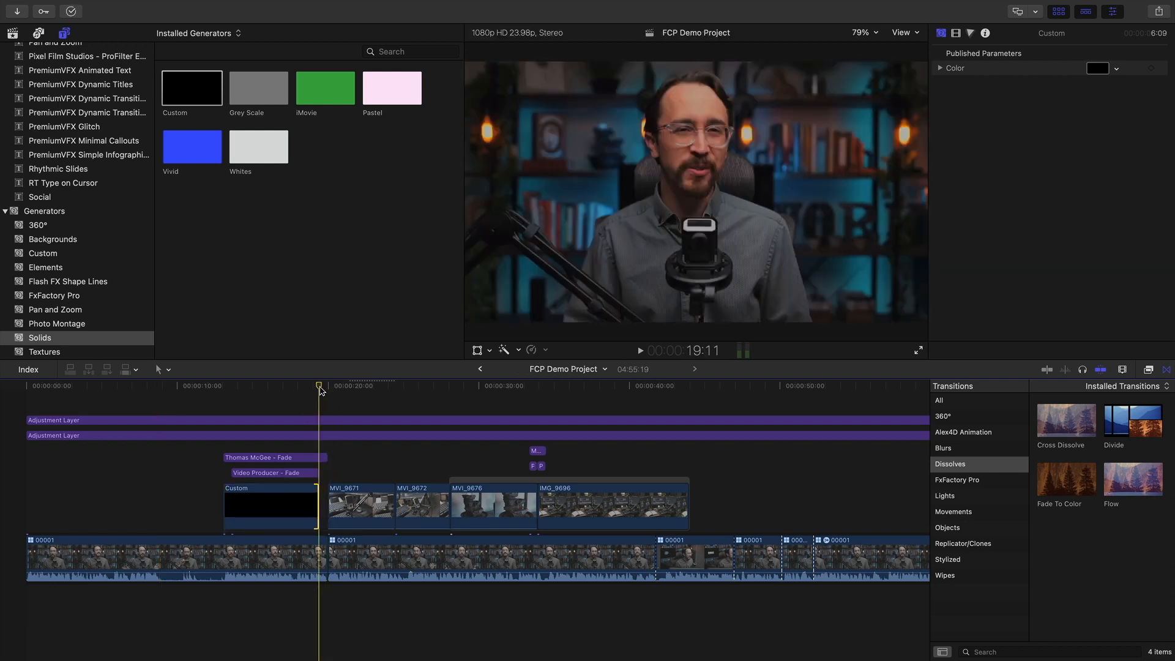
pyautogui.click(272, 511)
pyautogui.moveTo(1069, 432); pyautogui.dragTo(282, 505)
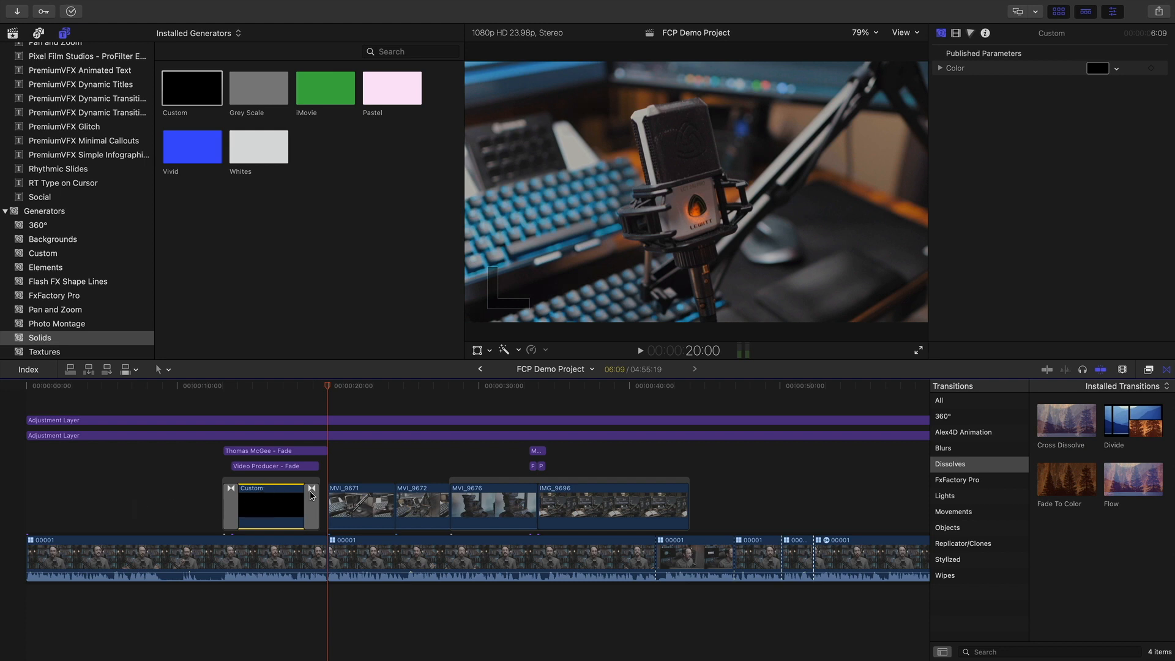
pyautogui.click(312, 503)
pyautogui.press('Delete')
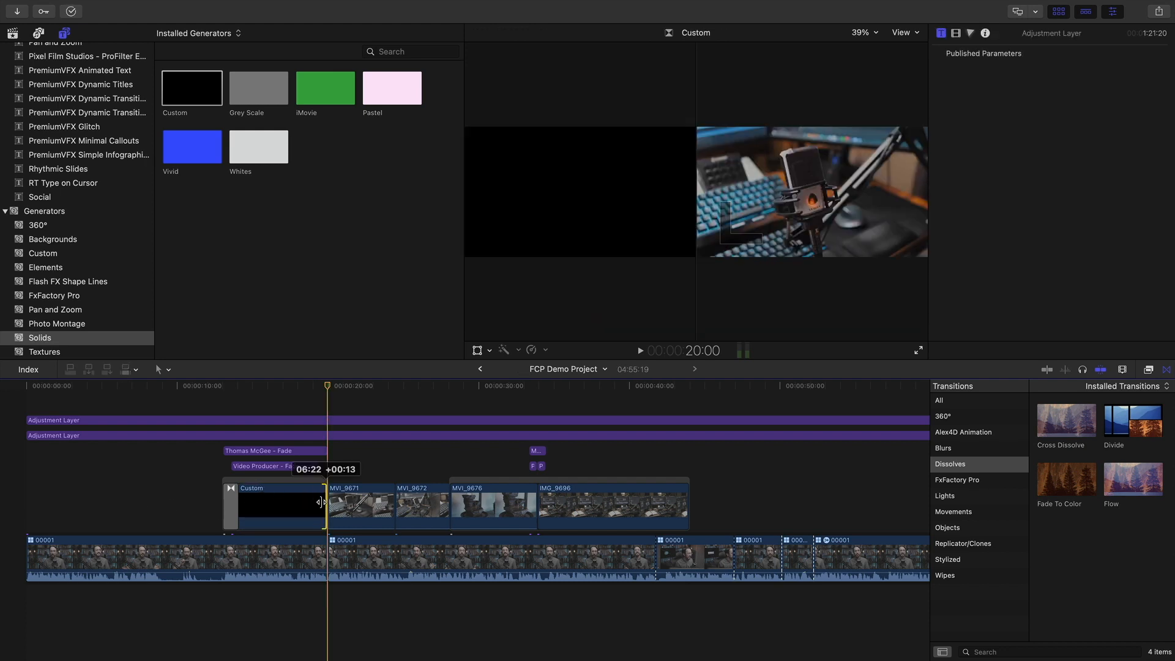
pyautogui.keyDown('alt'); pyautogui.moveTo(228, 502); pyautogui.dragTo(311, 508); pyautogui.keyUp('alt')
pyautogui.click(116, 487)
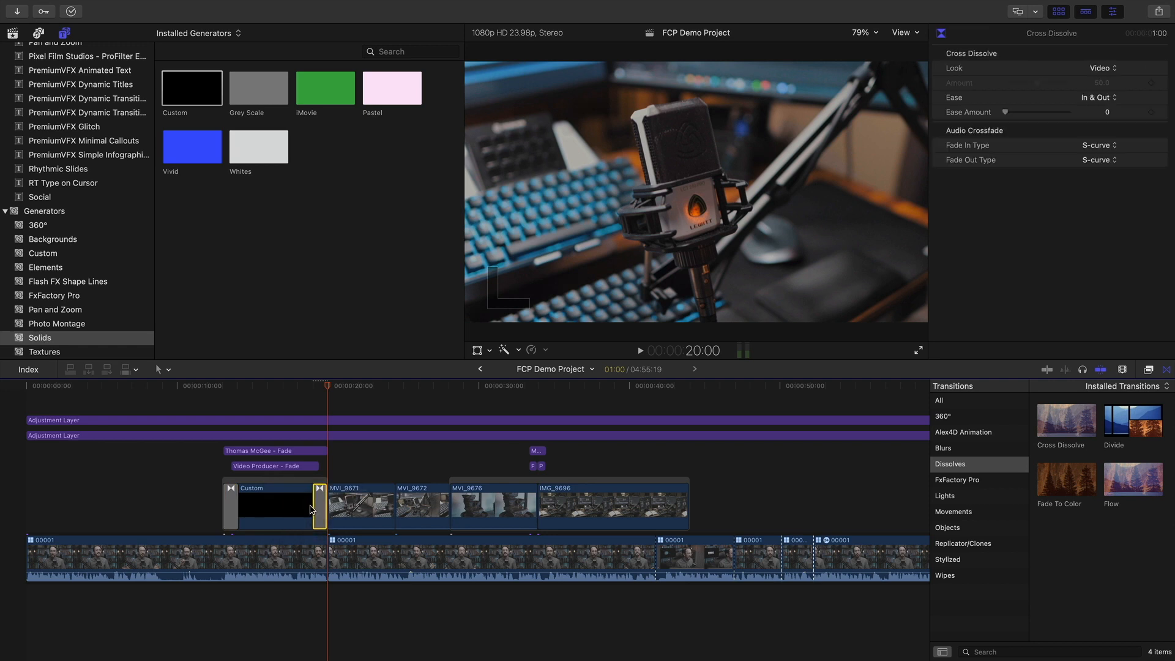
# Play and scrub the title section to review the solid fading in and out
pyautogui.click(116, 490)
pyautogui.click(196, 400)
pyautogui.press('space')
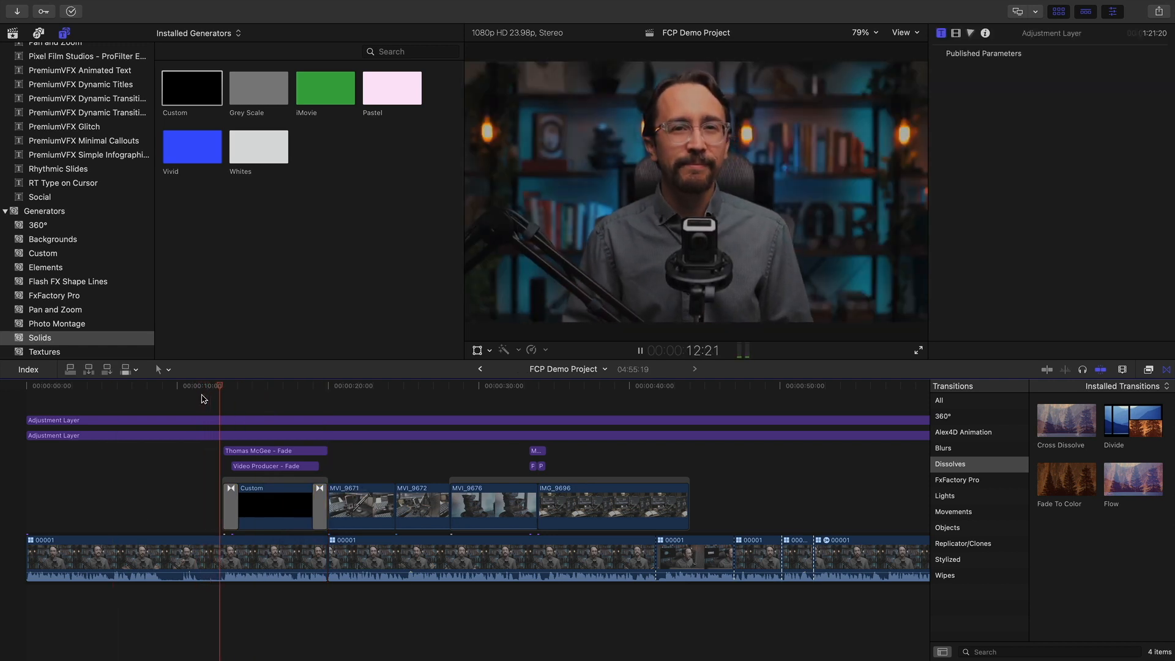
pyautogui.press('space')
pyautogui.moveTo(260, 391); pyautogui.dragTo(210, 396)
pyautogui.click(232, 502)
pyautogui.click(322, 506)
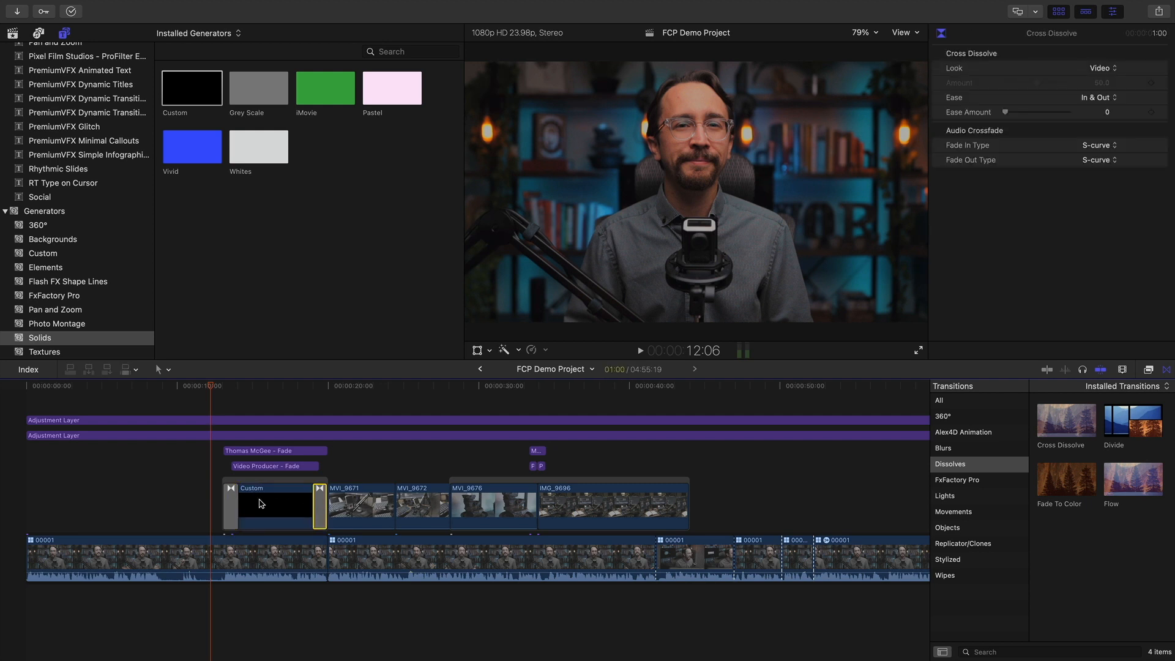
pyautogui.click(260, 504)
pyautogui.click(273, 390)
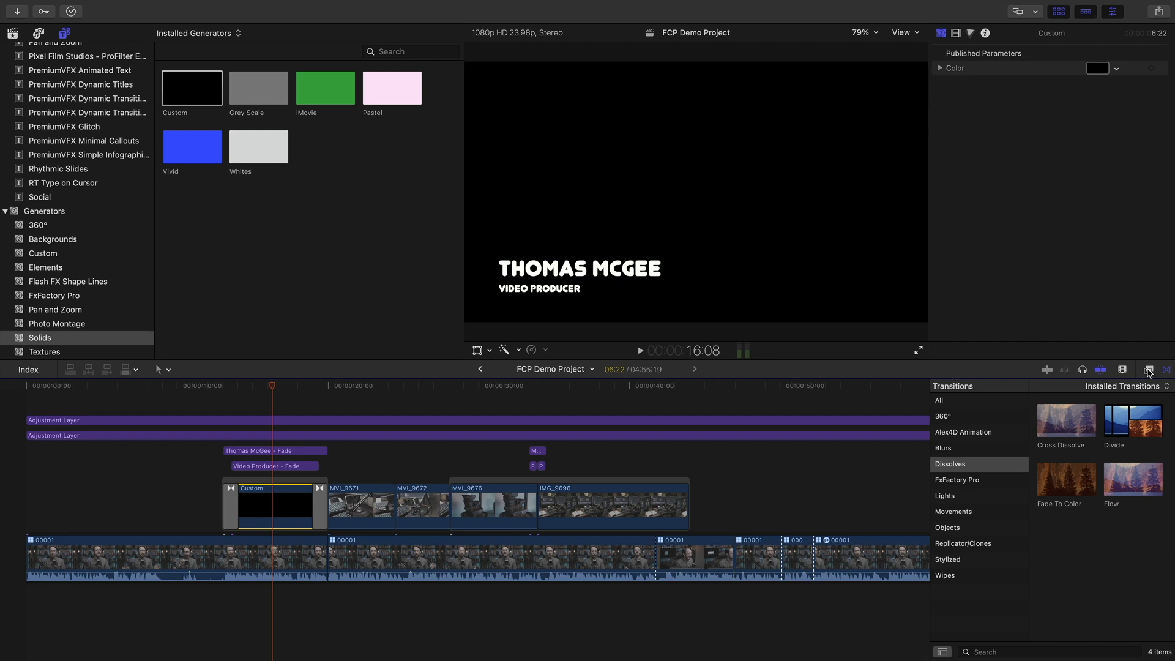
pyautogui.click(1149, 370)
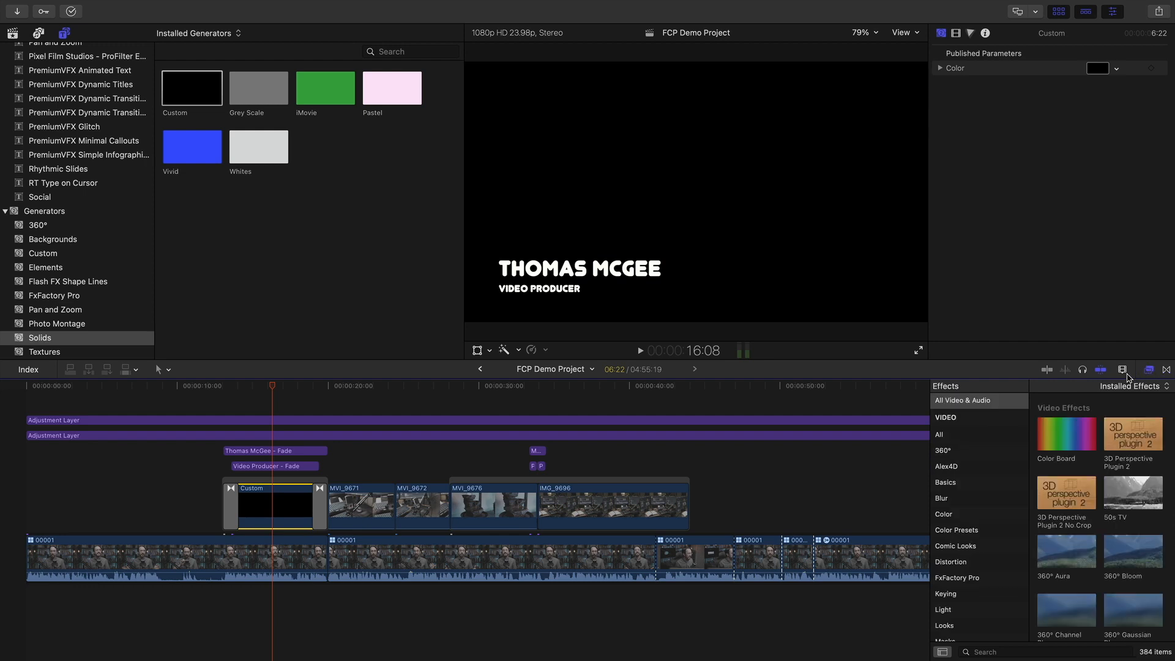
# Apply a Graduated Mask to the Custom solid and shape its gradient to clear the face
pyautogui.scroll(-3, 985, 621)
pyautogui.click(981, 530)
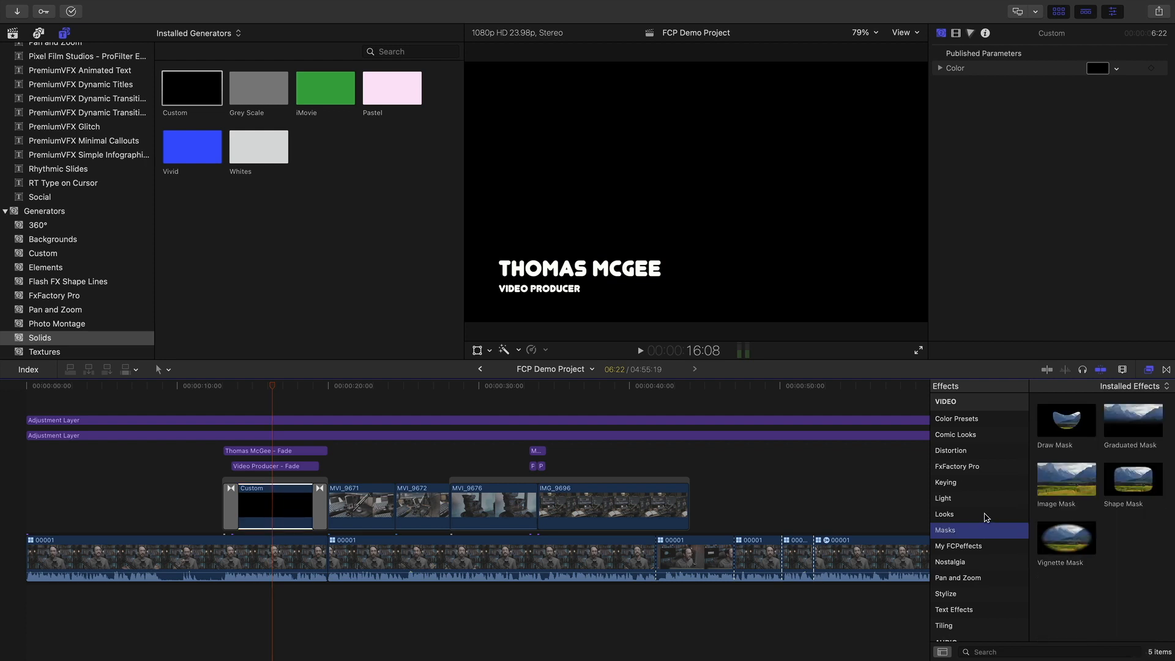
pyautogui.moveTo(1133, 428); pyautogui.dragTo(272, 514)
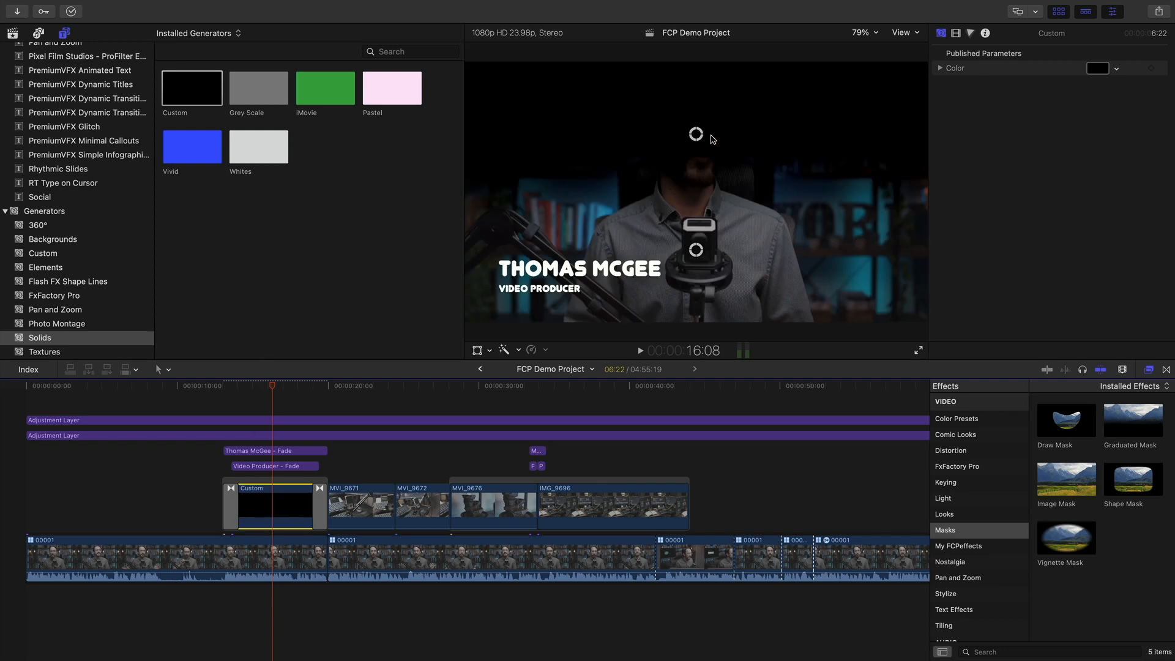
pyautogui.moveTo(696, 249); pyautogui.dragTo(696, 230)
pyautogui.moveTo(690, 138); pyautogui.dragTo(689, 182)
pyautogui.moveTo(698, 273); pyautogui.dragTo(696, 75)
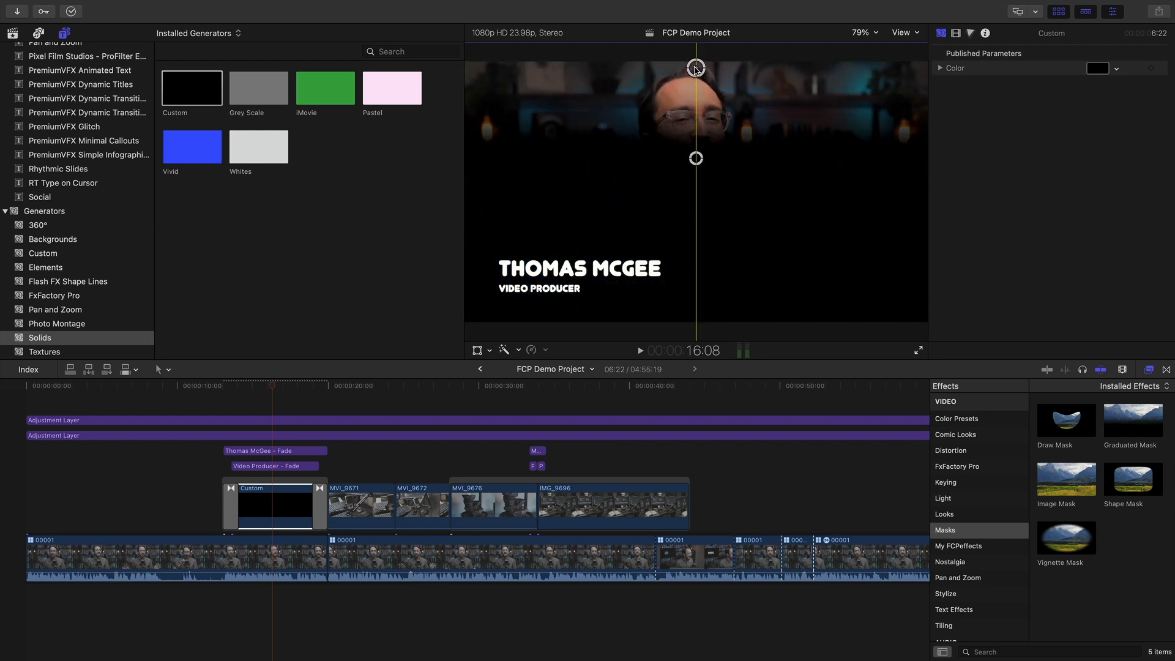
pyautogui.moveTo(696, 158); pyautogui.dragTo(690, 322)
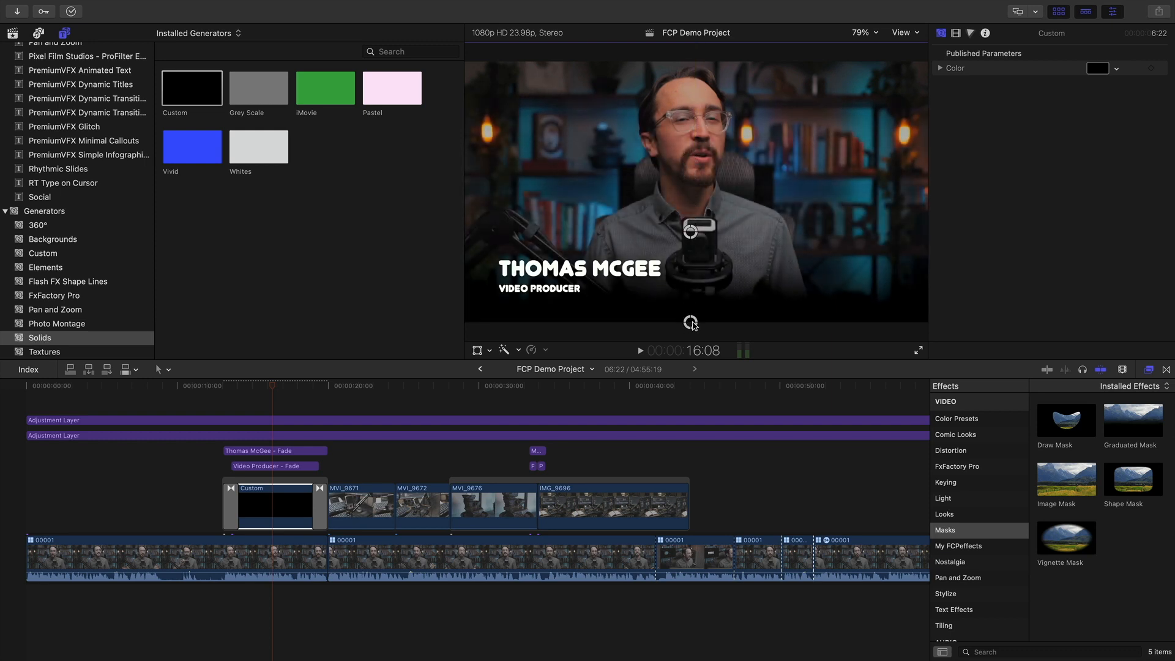
pyautogui.moveTo(691, 326); pyautogui.dragTo(694, 334)
pyautogui.moveTo(696, 244); pyautogui.dragTo(699, 216)
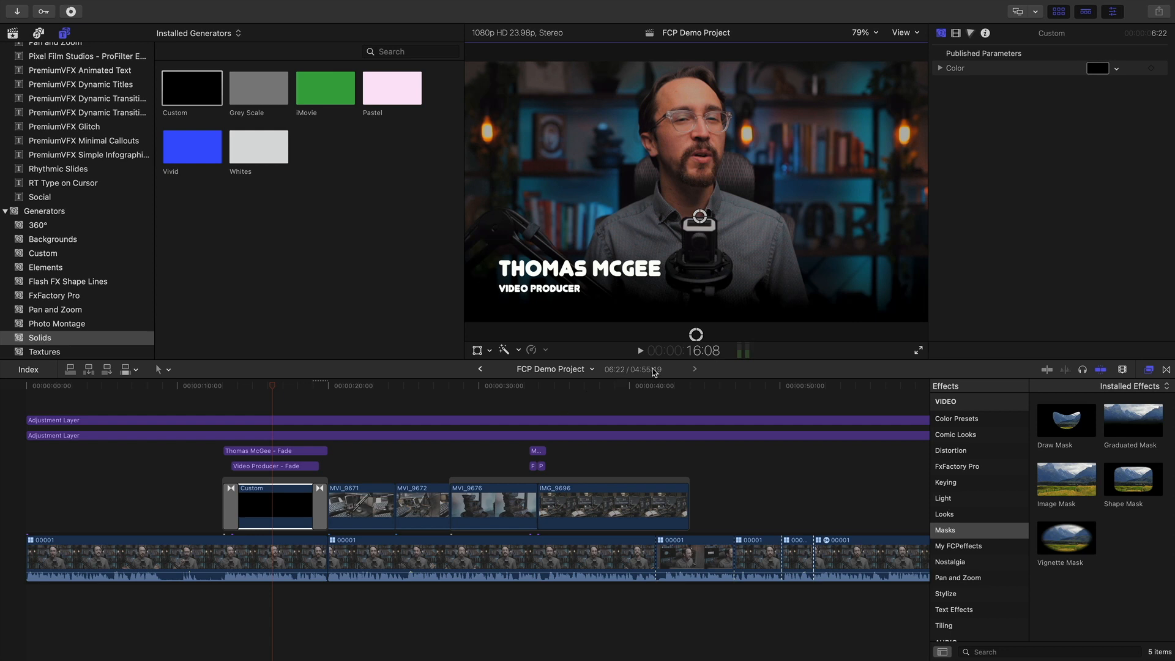
pyautogui.moveTo(698, 326); pyautogui.dragTo(696, 354)
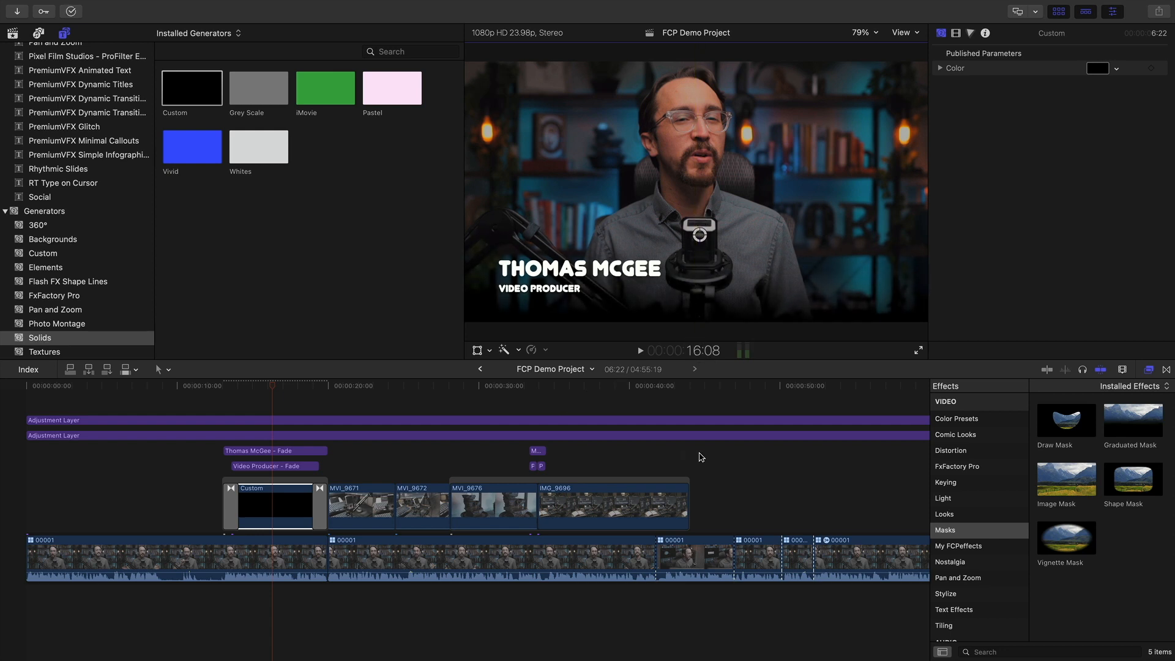
# Add a second Graduated Mask and angle its gradient across the frame toward the right
pyautogui.moveTo(1123, 427); pyautogui.dragTo(278, 507)
pyautogui.moveTo(285, 383); pyautogui.dragTo(288, 383)
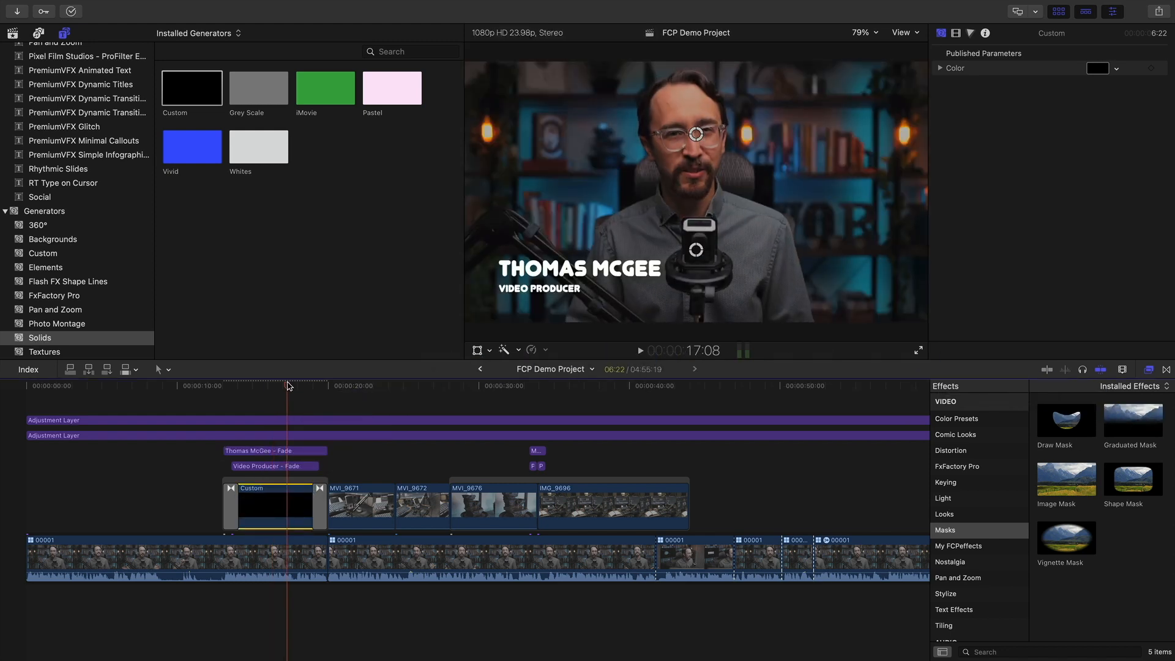
pyautogui.moveTo(696, 136); pyautogui.dragTo(766, 148)
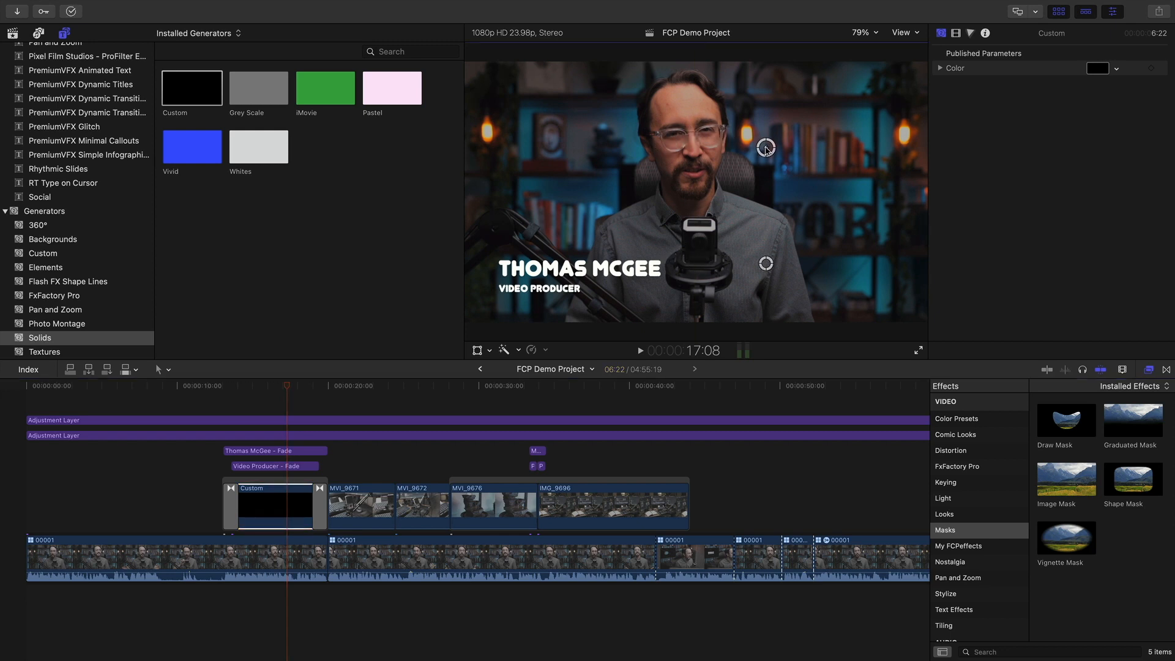
pyautogui.moveTo(729, 261); pyautogui.dragTo(626, 150)
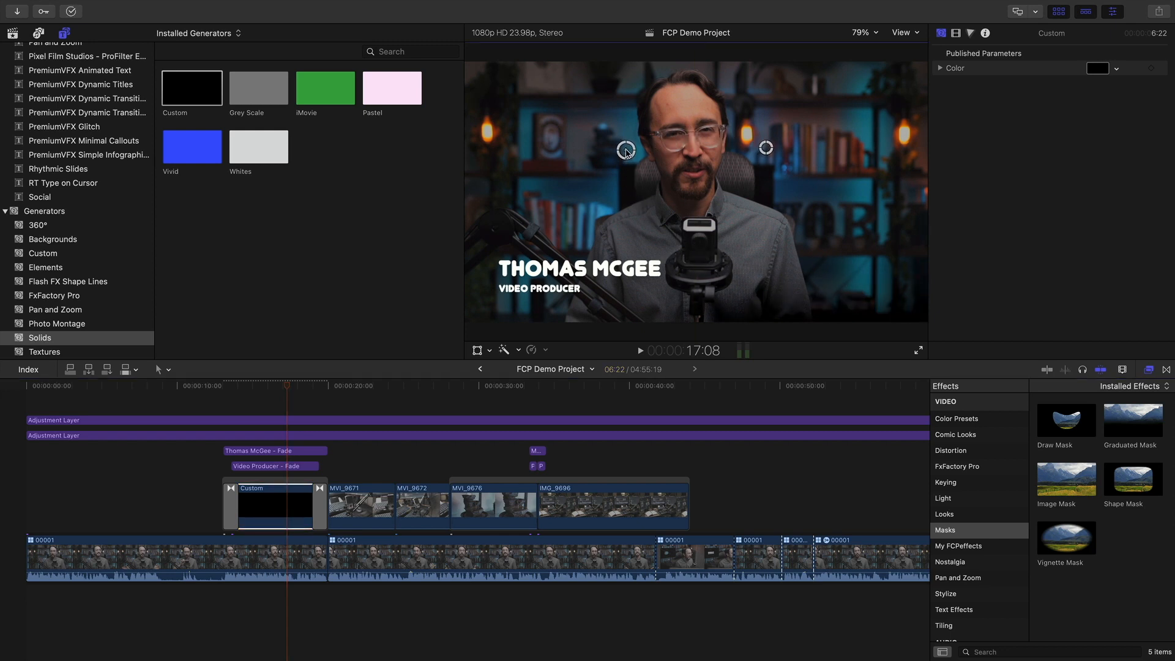
pyautogui.moveTo(767, 149); pyautogui.dragTo(680, 257)
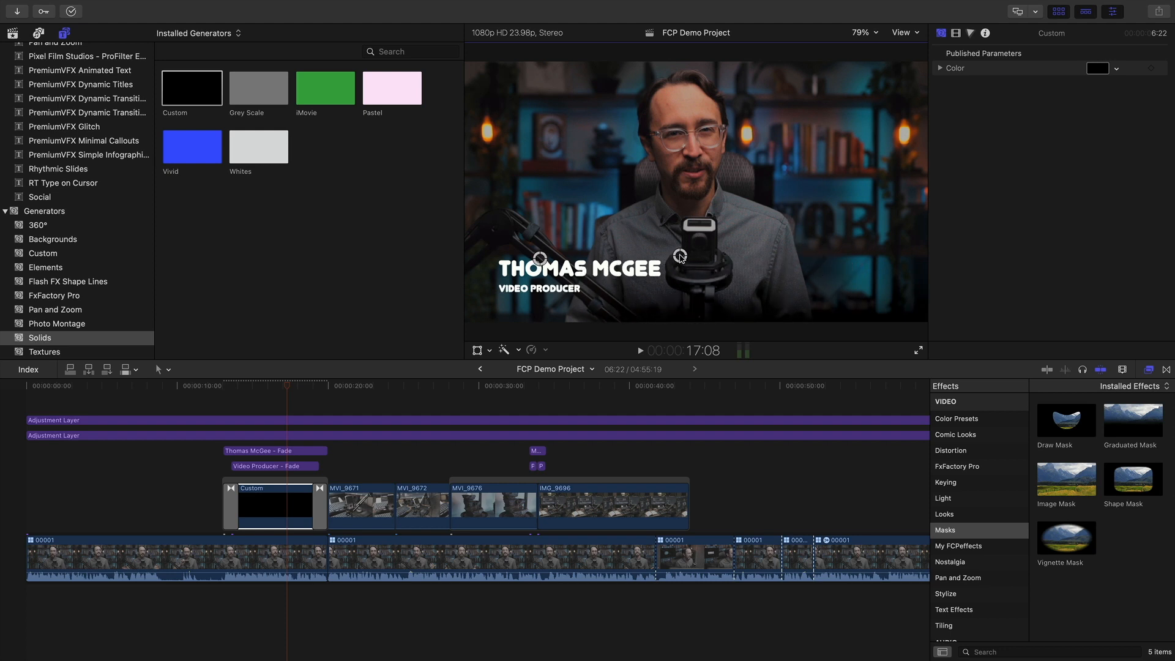
pyautogui.moveTo(560, 243); pyautogui.dragTo(845, 207)
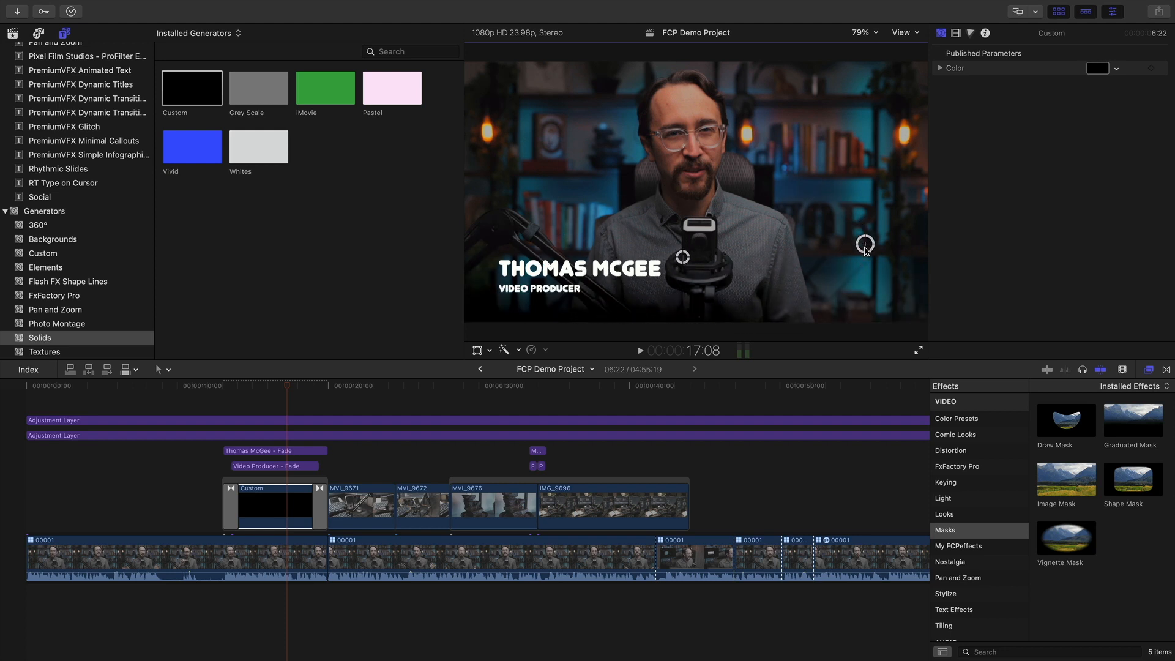
pyautogui.moveTo(683, 256); pyautogui.dragTo(682, 256)
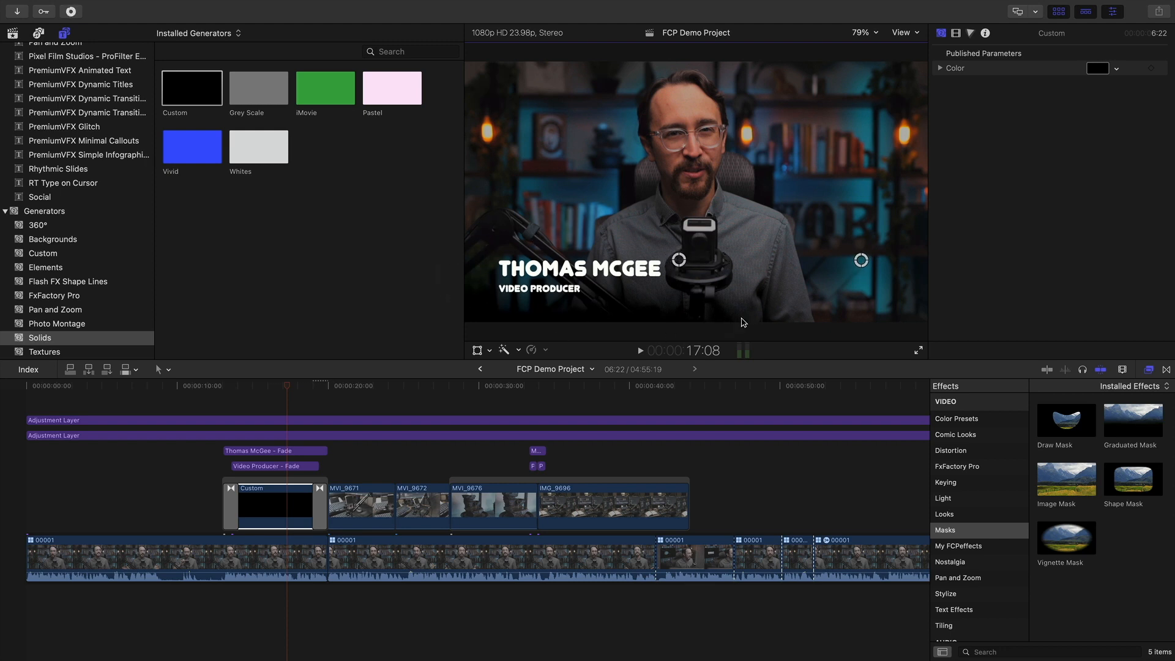
pyautogui.click(446, 401)
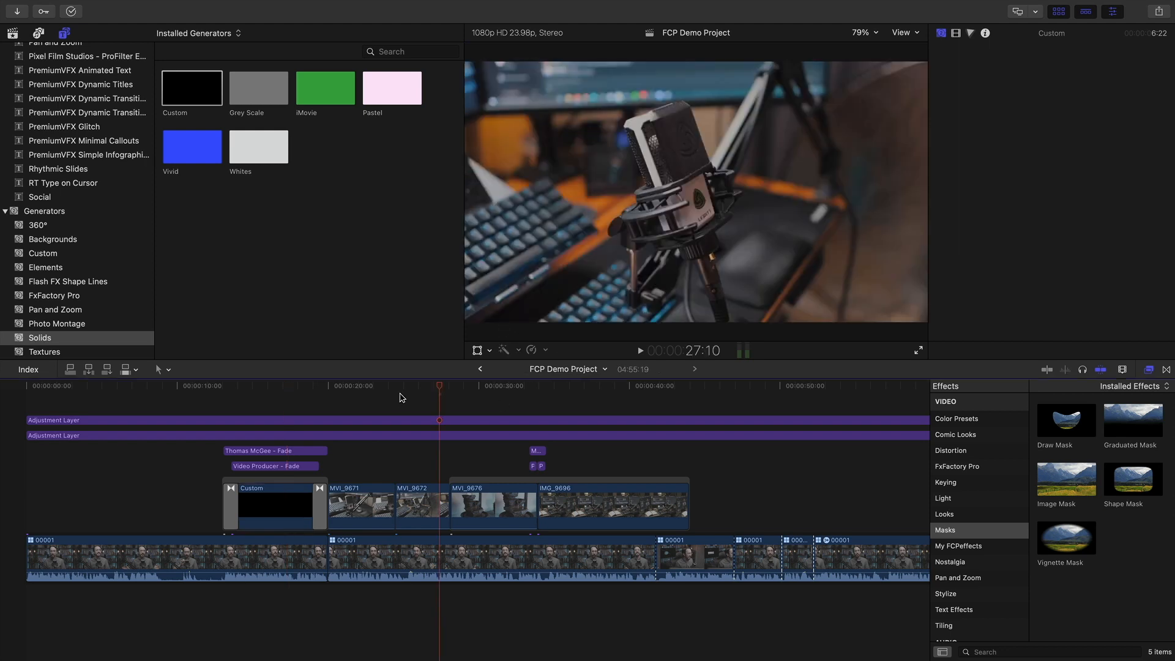
pyautogui.click(198, 389)
pyautogui.press('space')
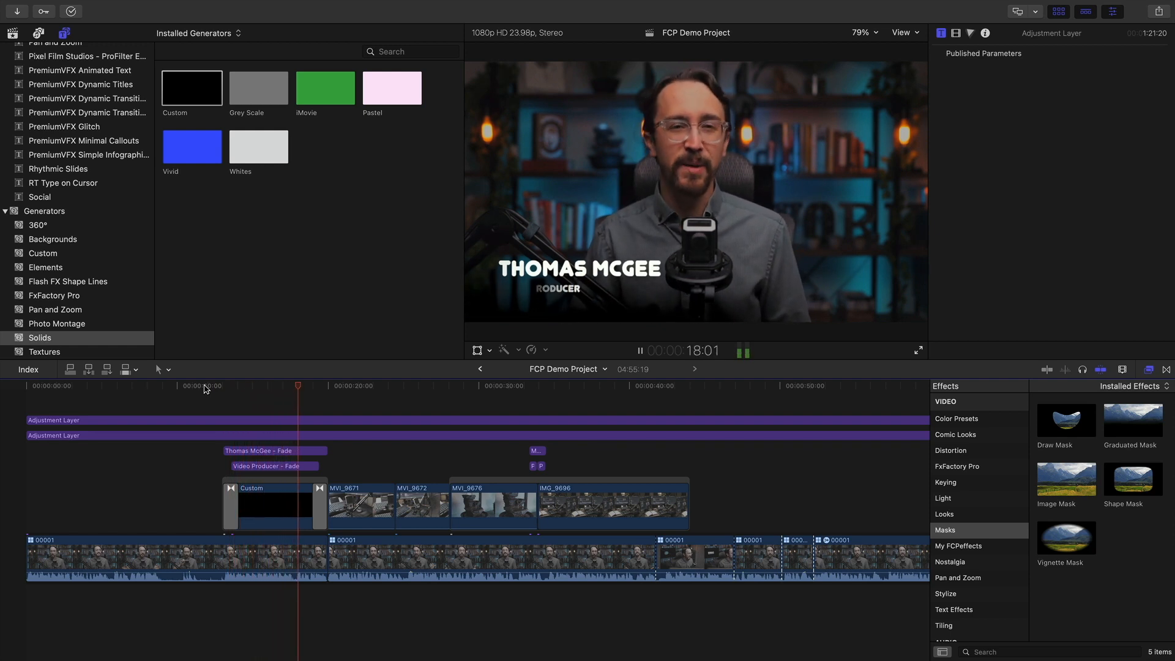
pyautogui.press('space')
pyautogui.click(282, 389)
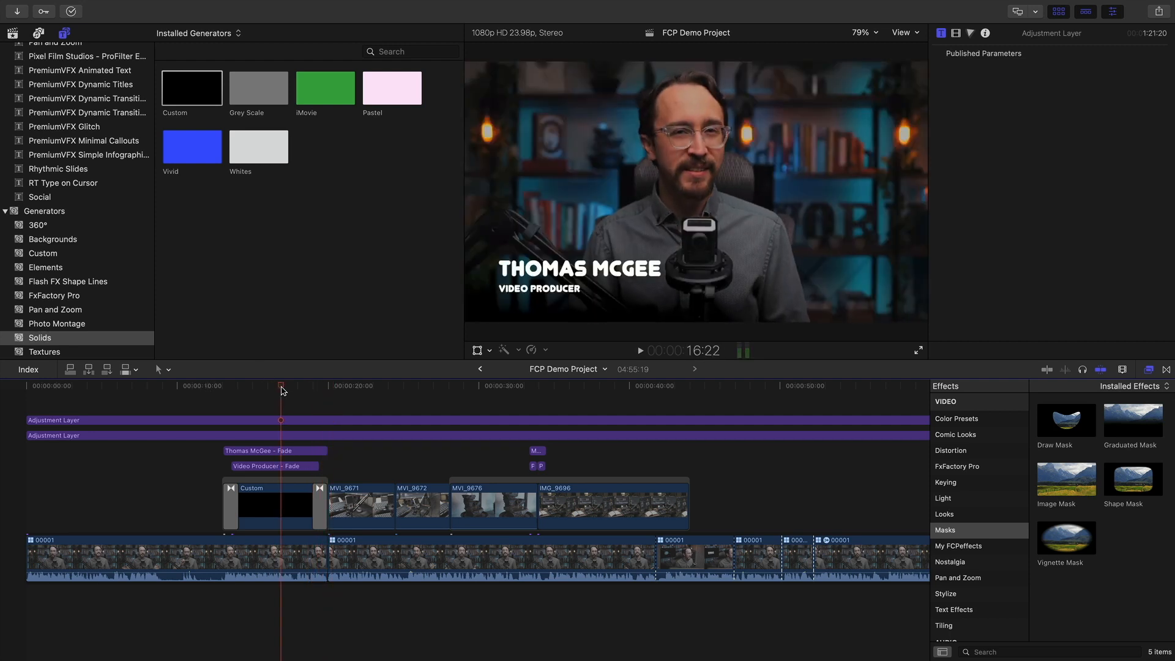
pyautogui.click(262, 510)
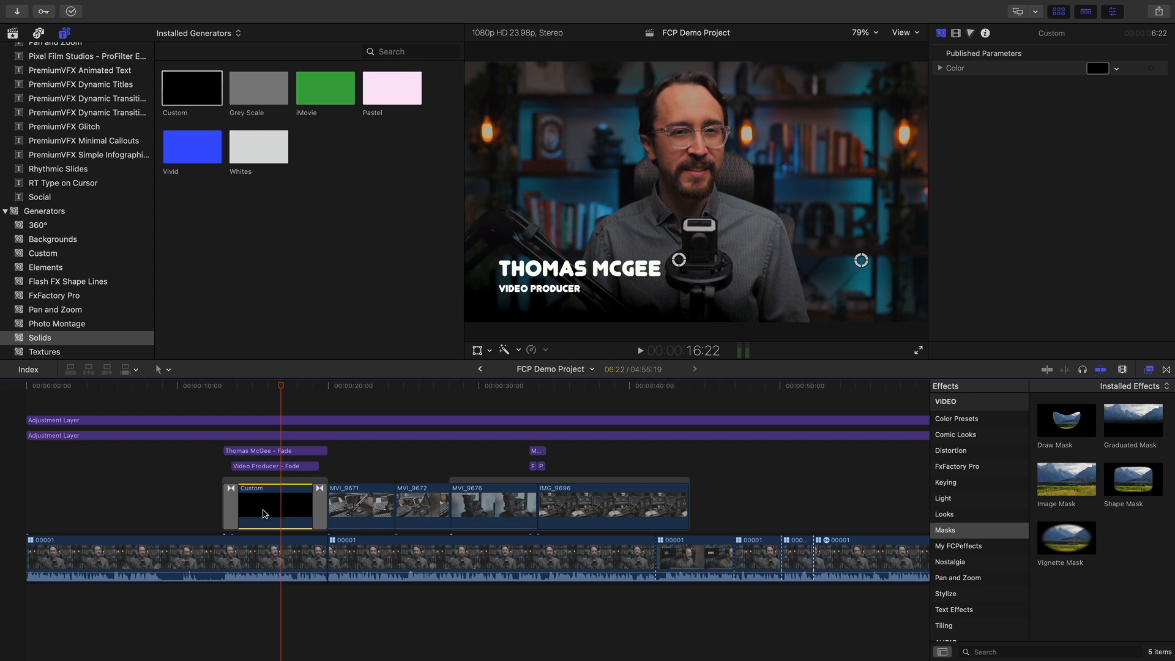
pyautogui.moveTo(276, 383)
pyautogui.mouseDown()
pyautogui.moveTo(258, 385)
pyautogui.moveTo(271, 385)
pyautogui.mouseUp()
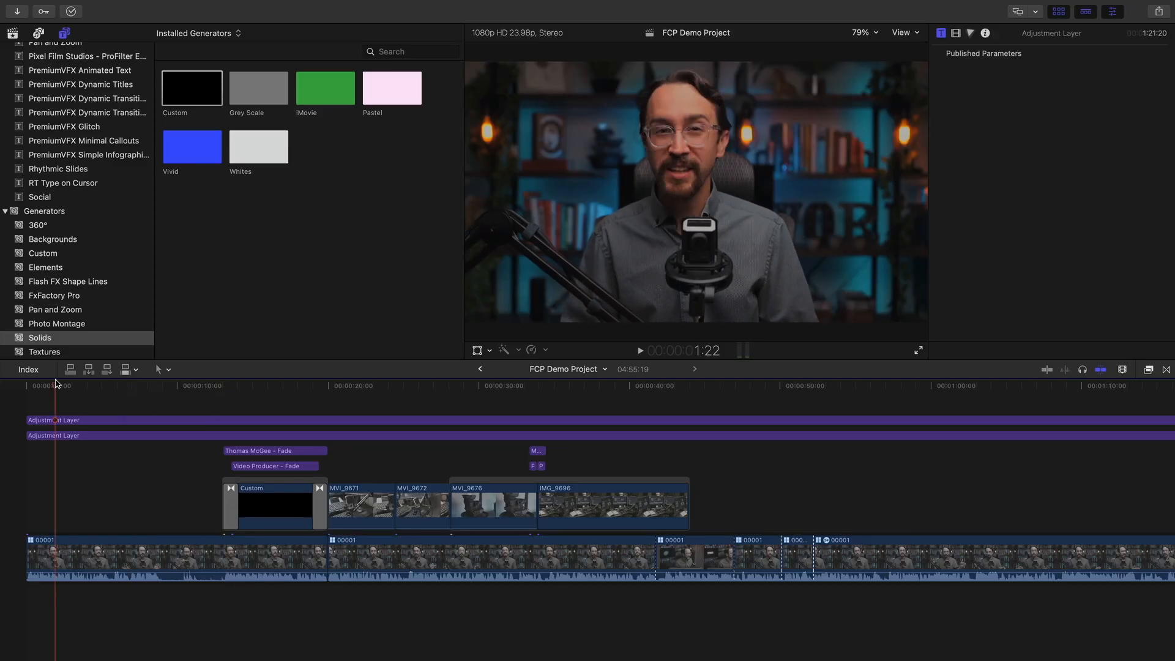
# Jump the timeline to the microphone close-up at 22:21
pyautogui.click(379, 405)
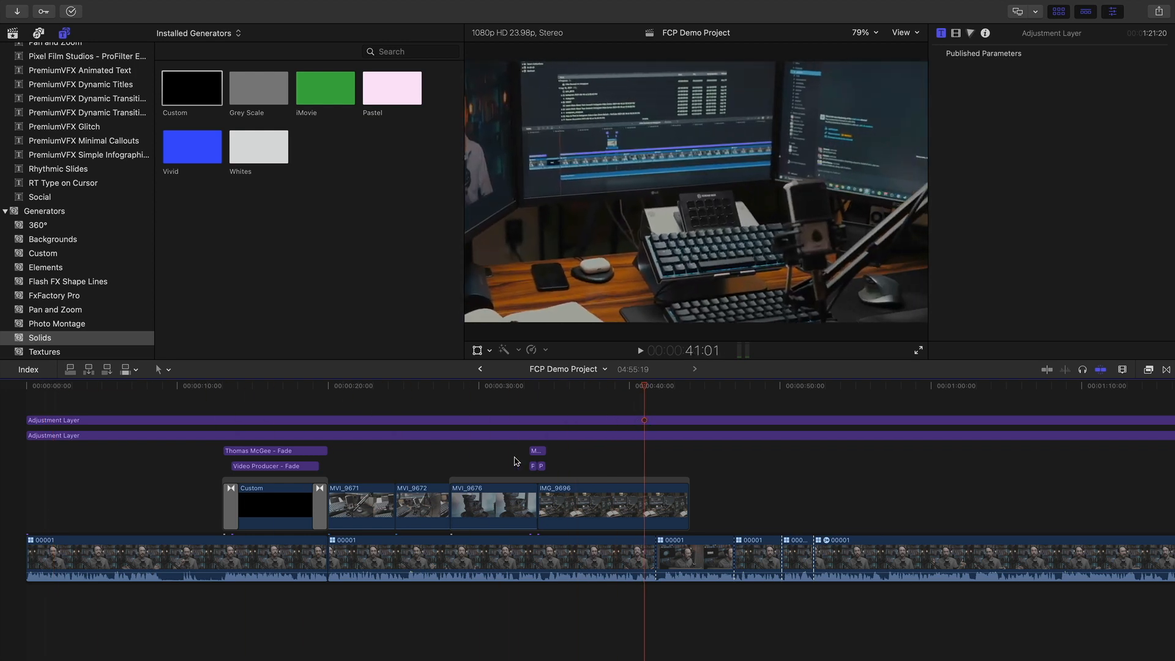
pyautogui.hscroll(3, 506, 461)
pyautogui.hscroll(-3, 485, 459)
# Browse the library's events, open 11-6-21, and bring up Mission Control
pyautogui.click(12, 33)
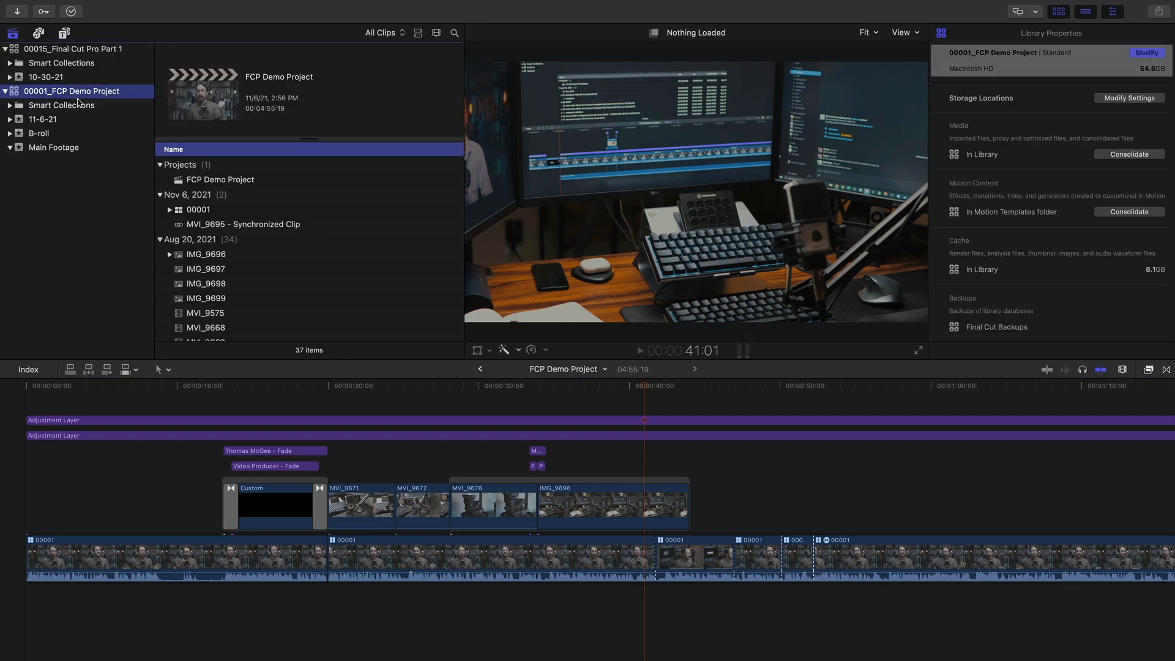
pyautogui.click(43, 119)
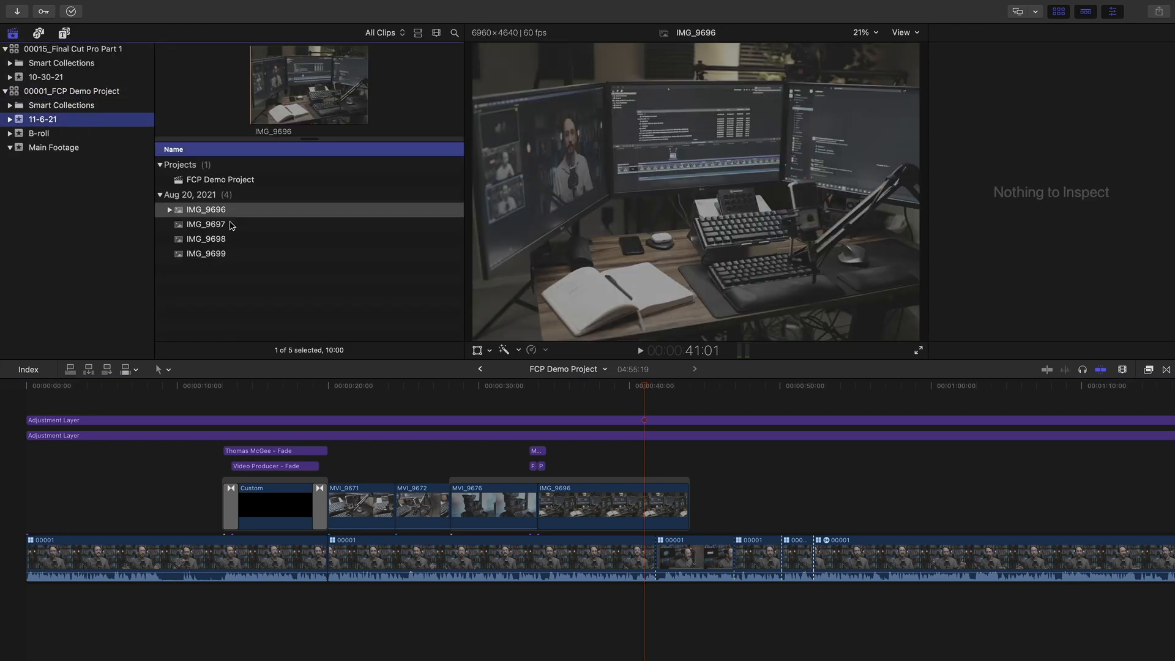
pyautogui.click(64, 136)
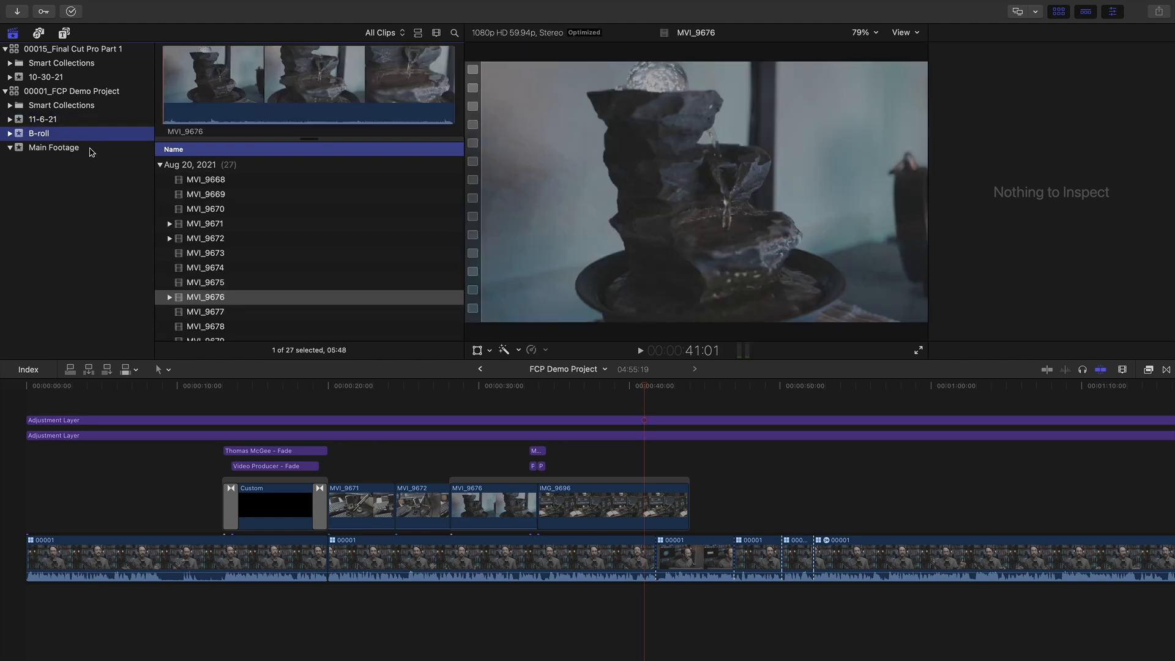
pyautogui.click(90, 150)
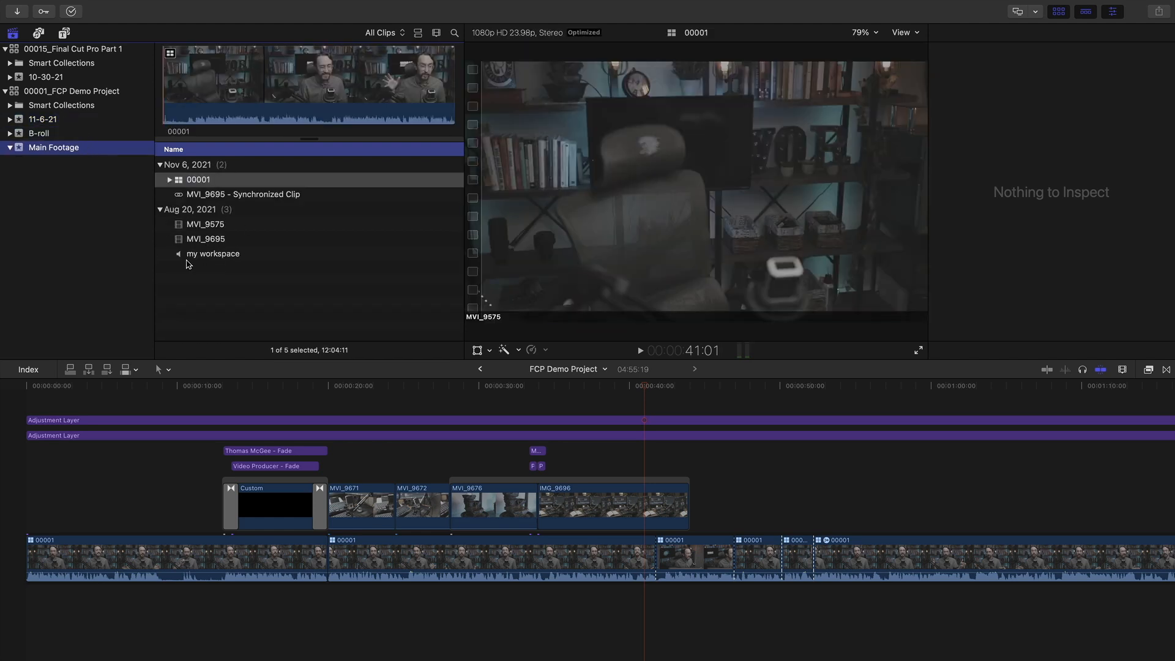
pyautogui.click(89, 118)
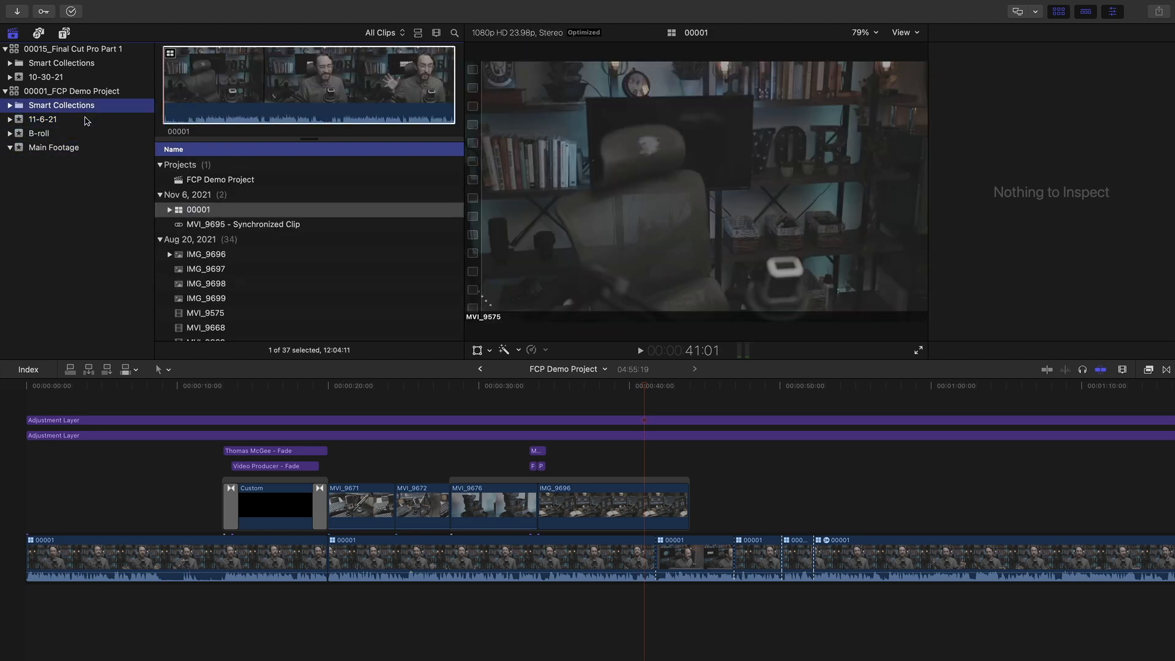
pyautogui.hotkey('ctrl', 'Up')
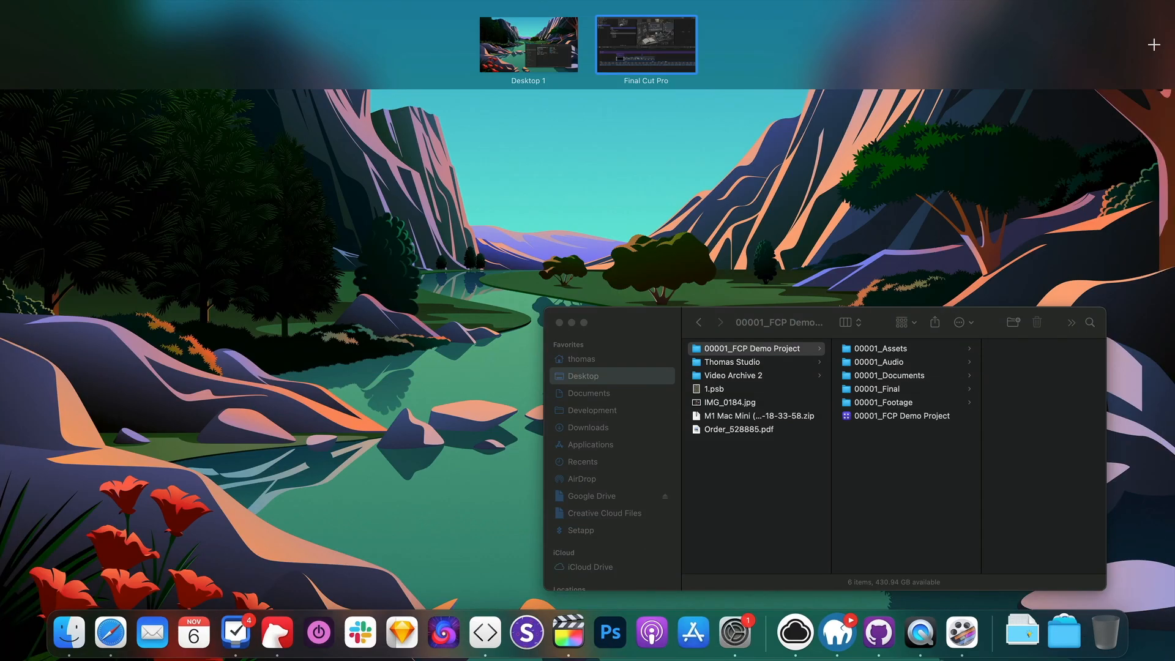
# Import evergreen_mixdown.wav from Finder's 00001_Audio folder into the Final Cut Pro event browser
pyautogui.click(879, 387)
pyautogui.click(928, 381)
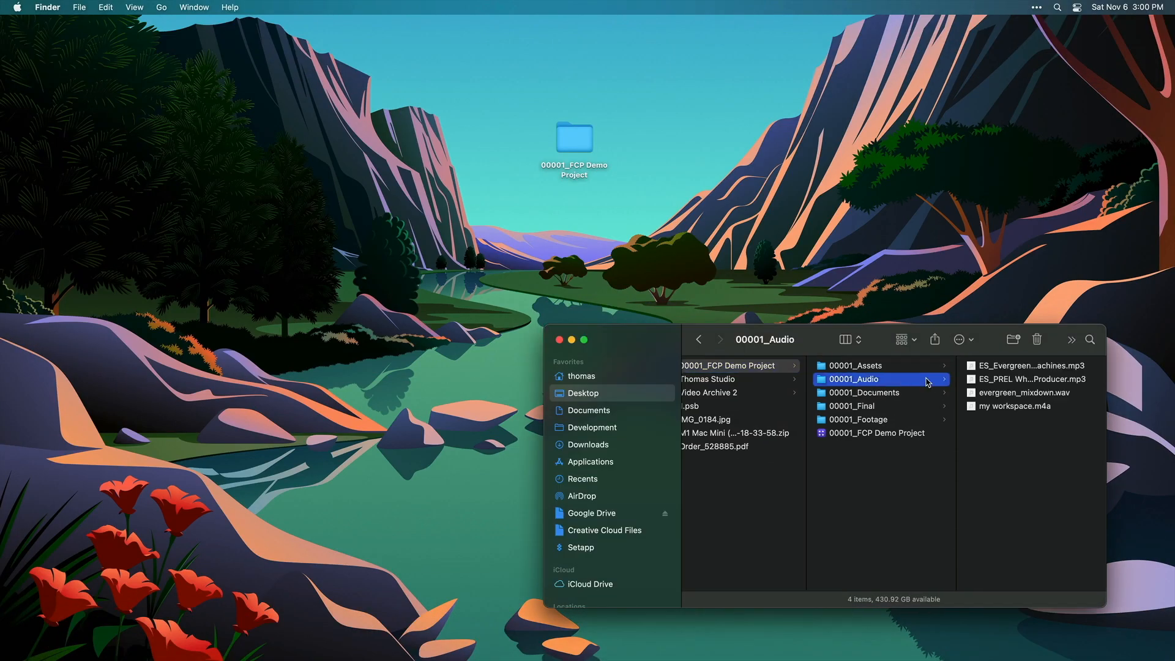
pyautogui.click(1019, 394)
pyautogui.moveTo(905, 396); pyautogui.dragTo(681, 292)
pyautogui.hotkey('ctrl', 'Up')
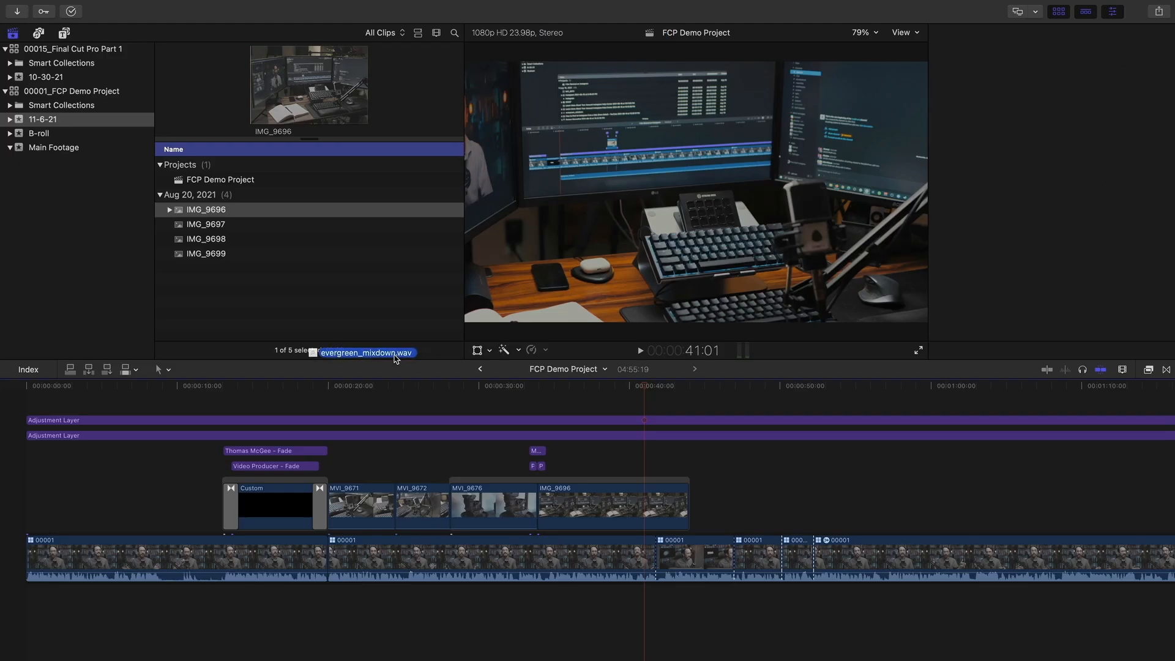
pyautogui.moveTo(394, 355); pyautogui.dragTo(251, 293)
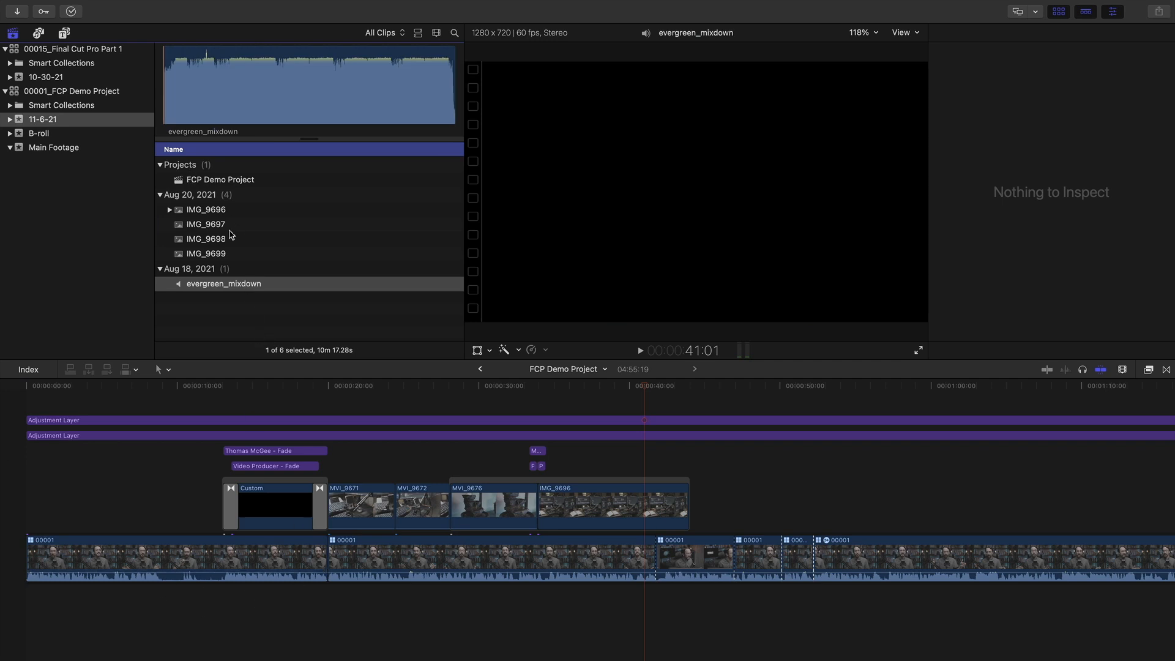
# Place evergreen_mixdown beneath the interview, aligned to the project start
pyautogui.moveTo(208, 289); pyautogui.dragTo(226, 599)
pyautogui.moveTo(30, 549); pyautogui.dragTo(226, 549)
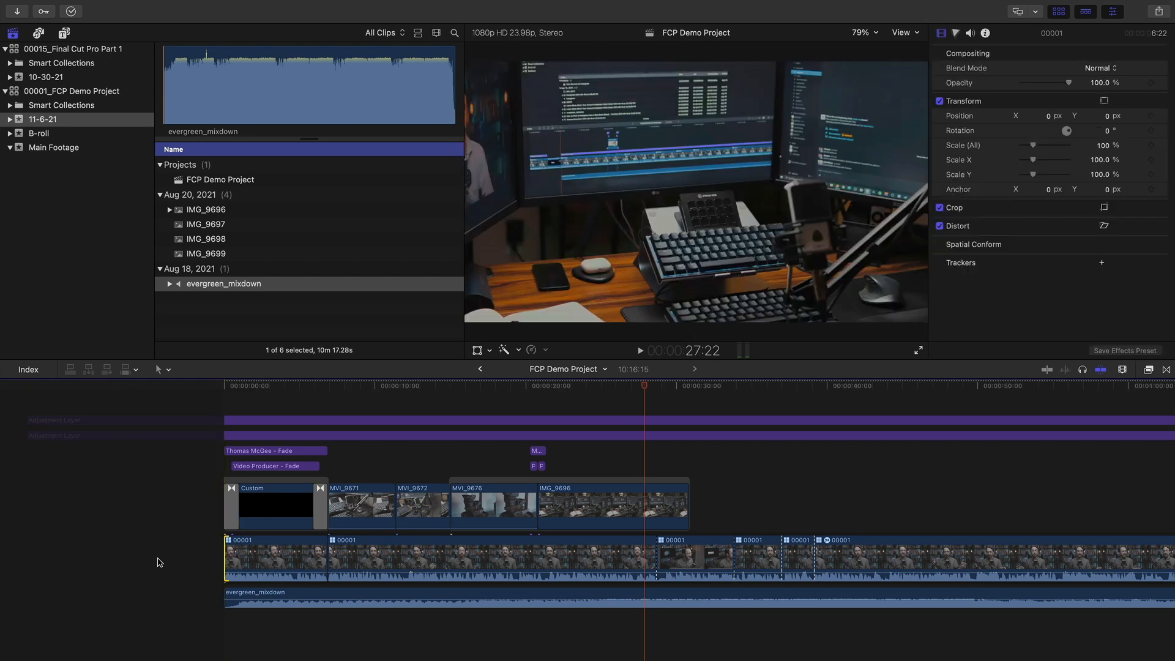
pyautogui.hscroll(-2, 142, 561)
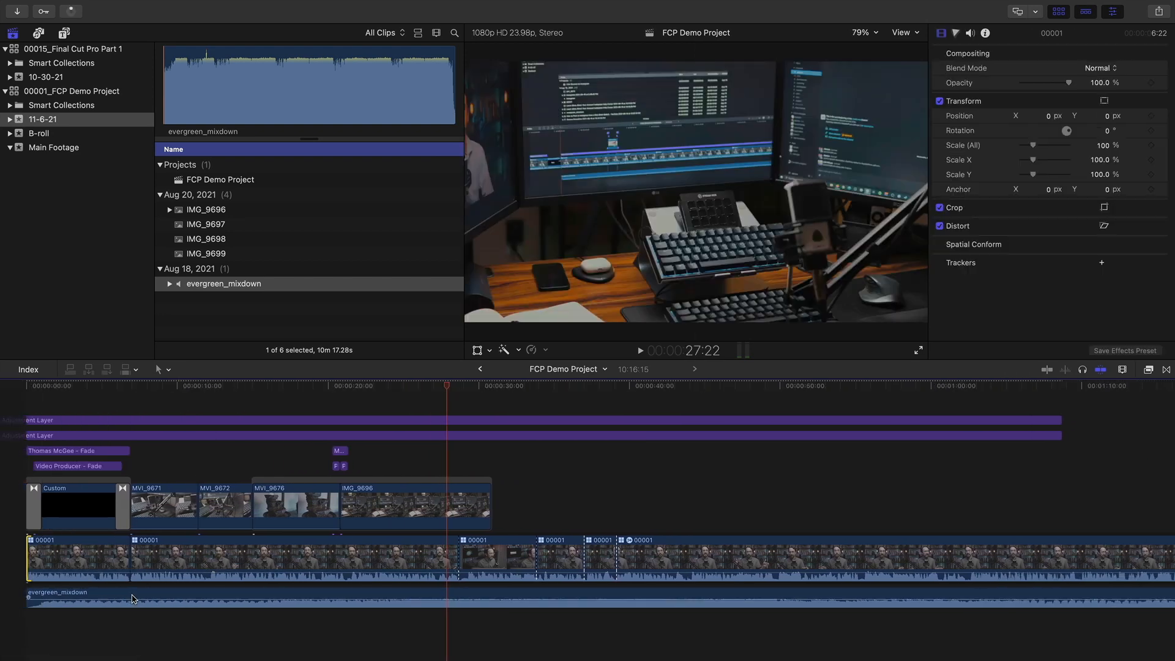
# Play the edit around the ten-second mark and lower the music volume to -25 dB
pyautogui.moveTo(165, 392)
pyautogui.mouseDown()
pyautogui.moveTo(200, 391)
pyautogui.moveTo(174, 389)
pyautogui.mouseUp()
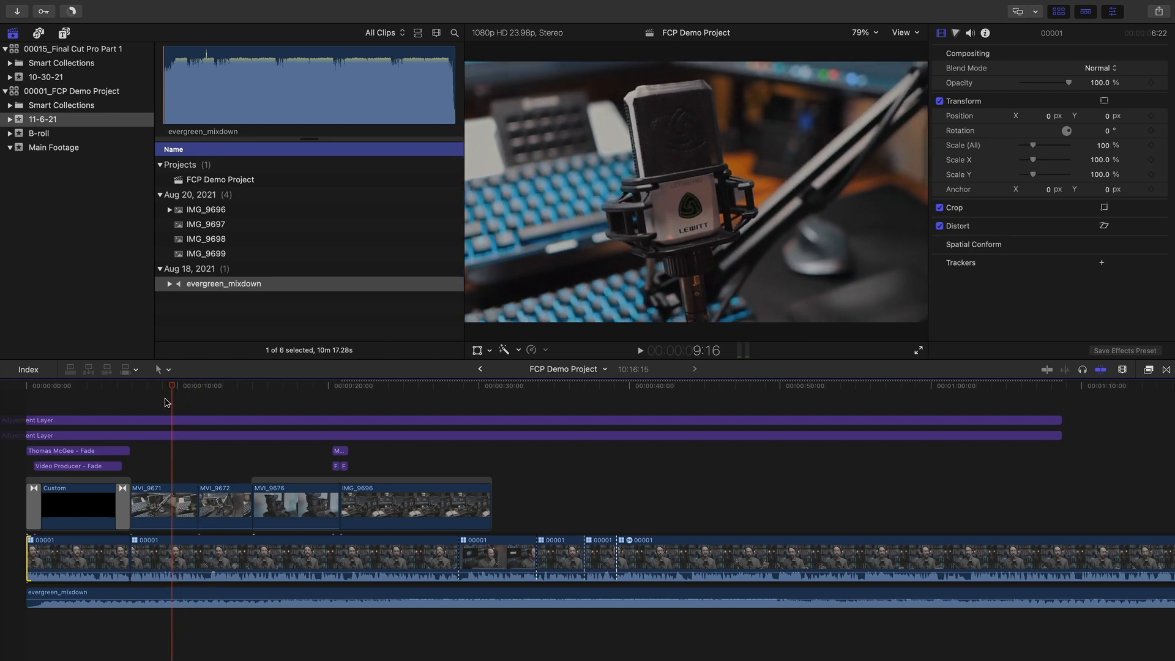
pyautogui.press('space')
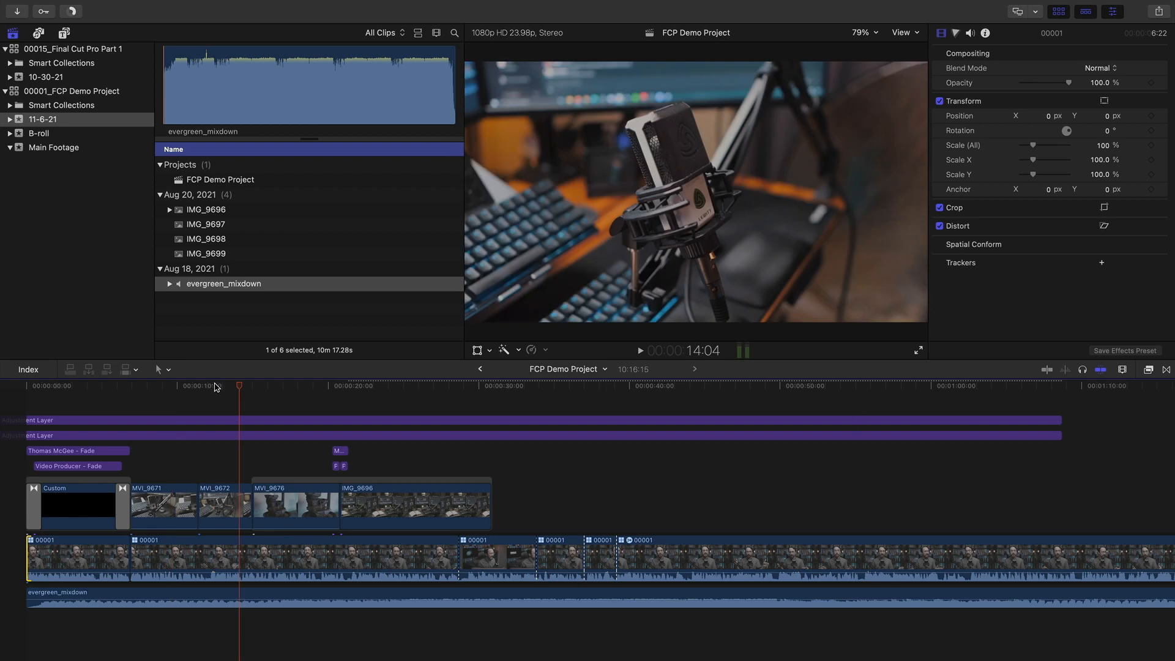
pyautogui.click(186, 386)
pyautogui.moveTo(205, 599); pyautogui.dragTo(206, 603)
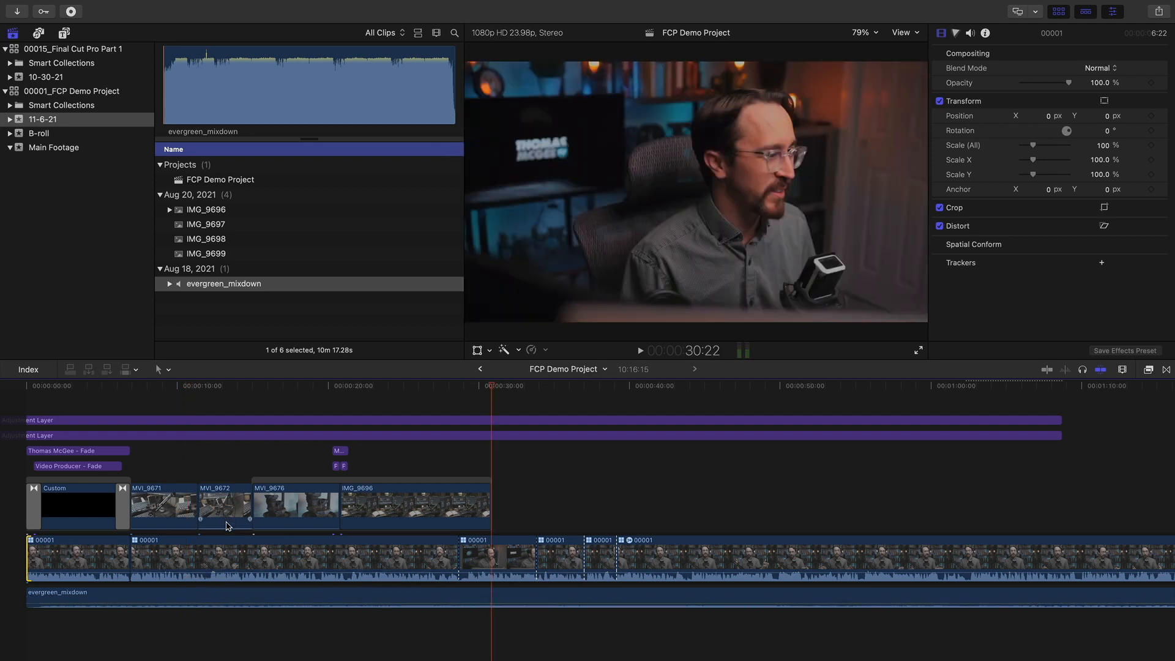
pyautogui.hscroll(5, 236, 538)
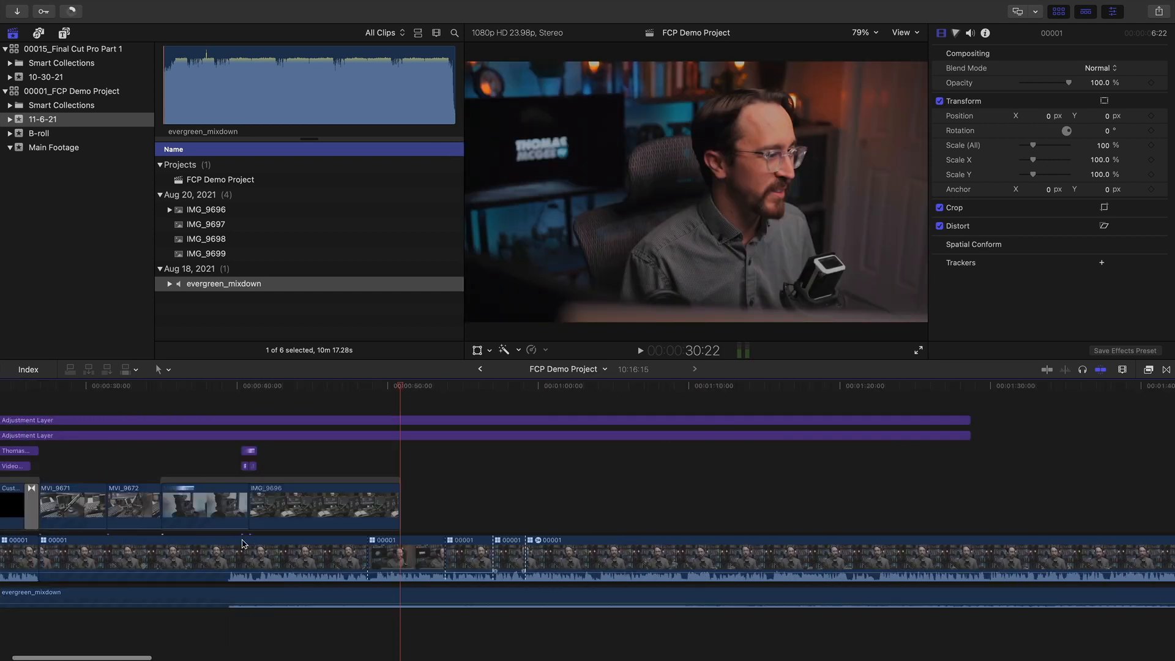
pyautogui.hscroll(-10, 244, 543)
pyautogui.click(160, 598)
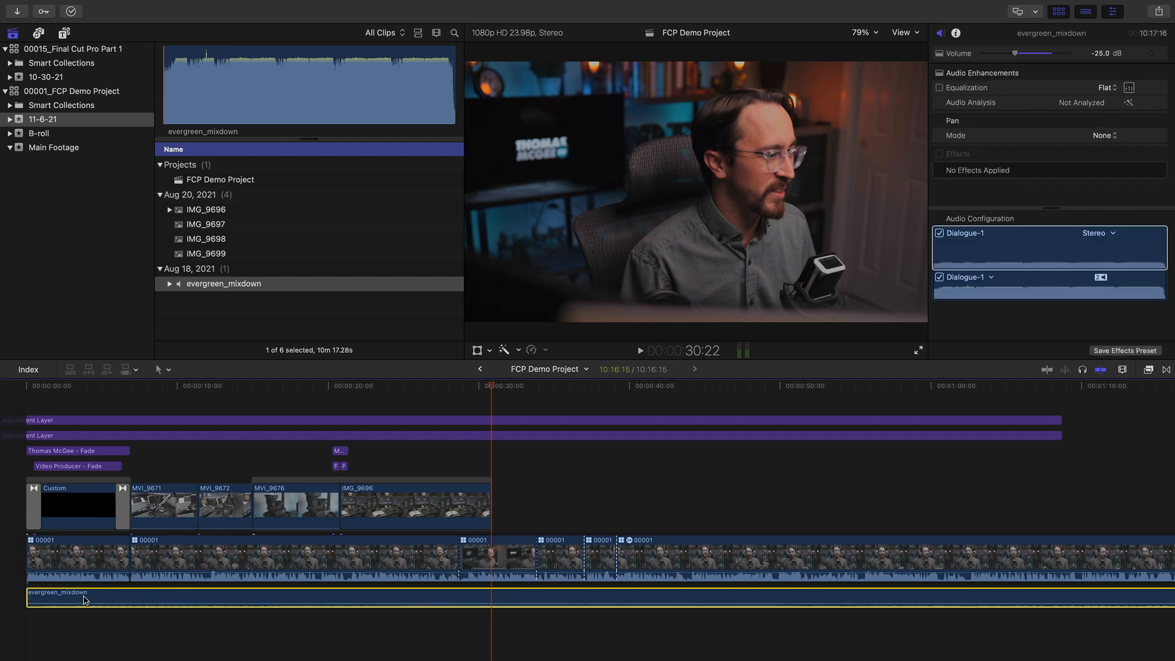
pyautogui.click(86, 513)
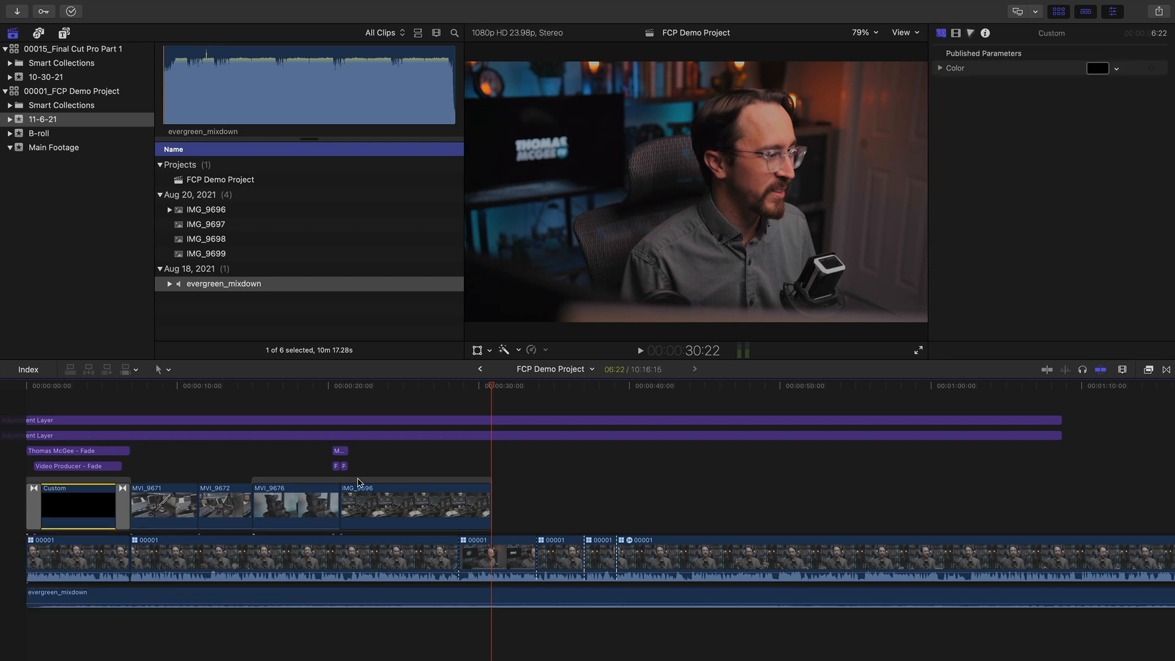
pyautogui.moveTo(233, 389); pyautogui.dragTo(461, 434)
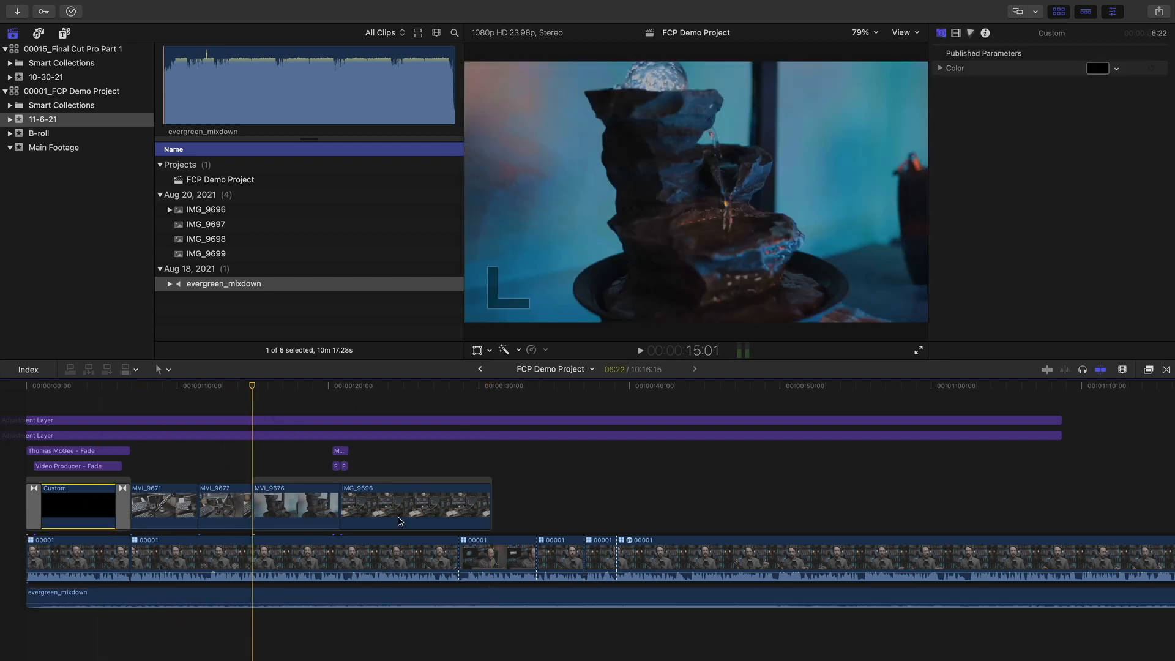
pyautogui.click(150, 598)
pyautogui.click(123, 385)
pyautogui.moveTo(122, 385); pyautogui.dragTo(240, 386)
pyautogui.scroll(-2, 142, 626)
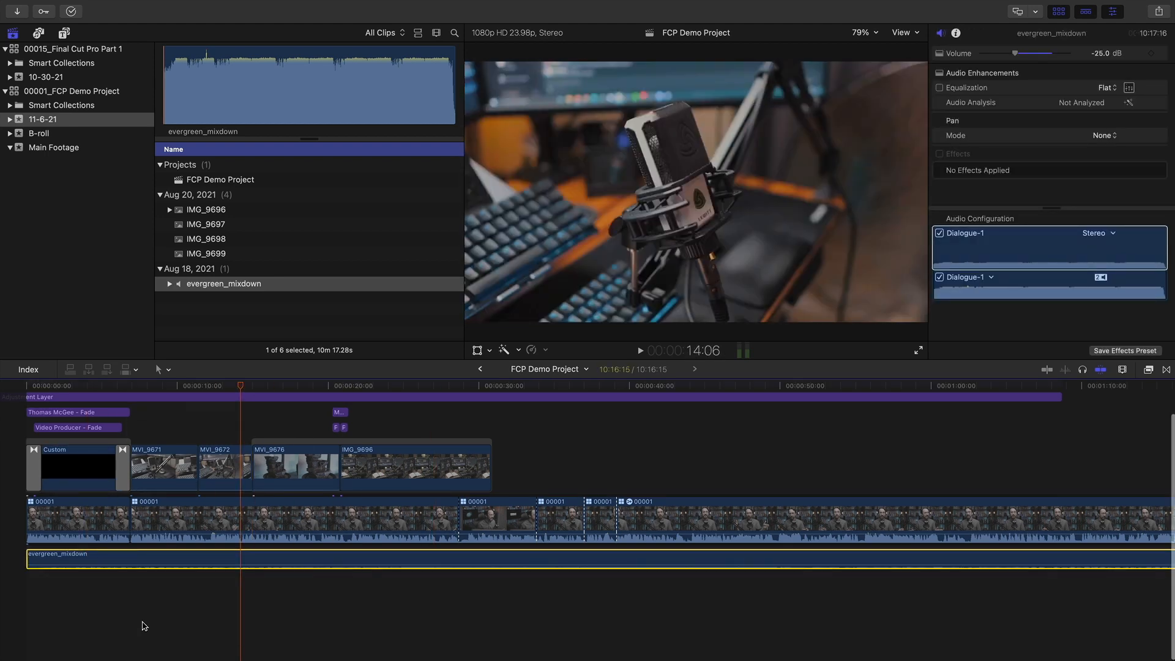
pyautogui.click(41, 612)
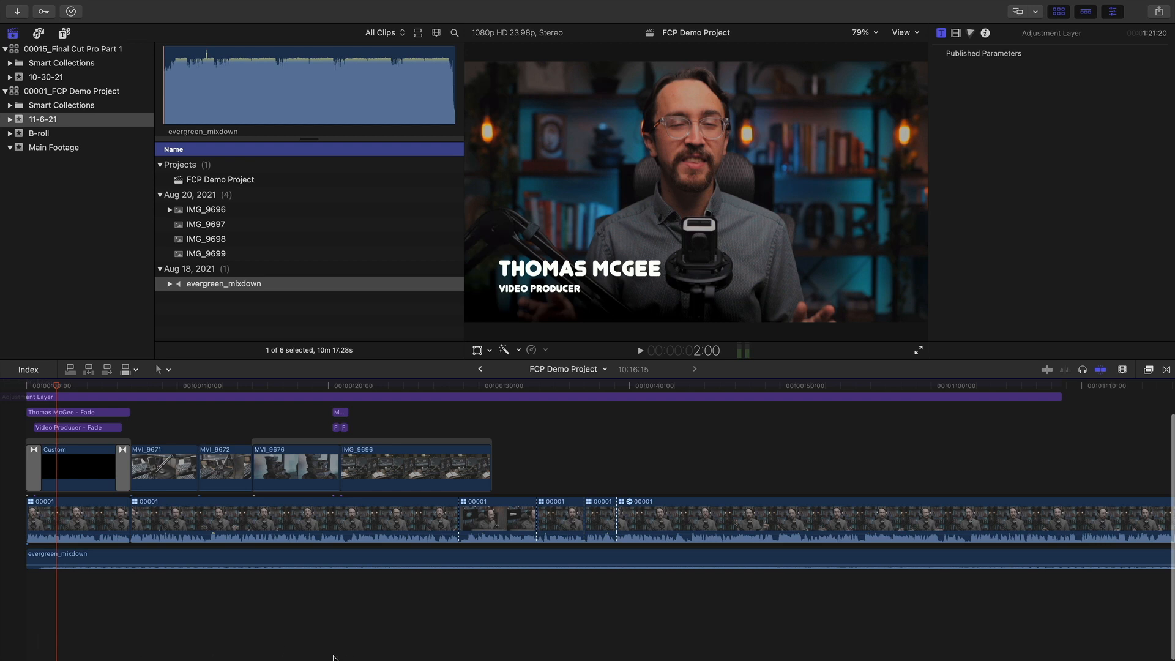
pyautogui.click(295, 617)
pyautogui.click(186, 557)
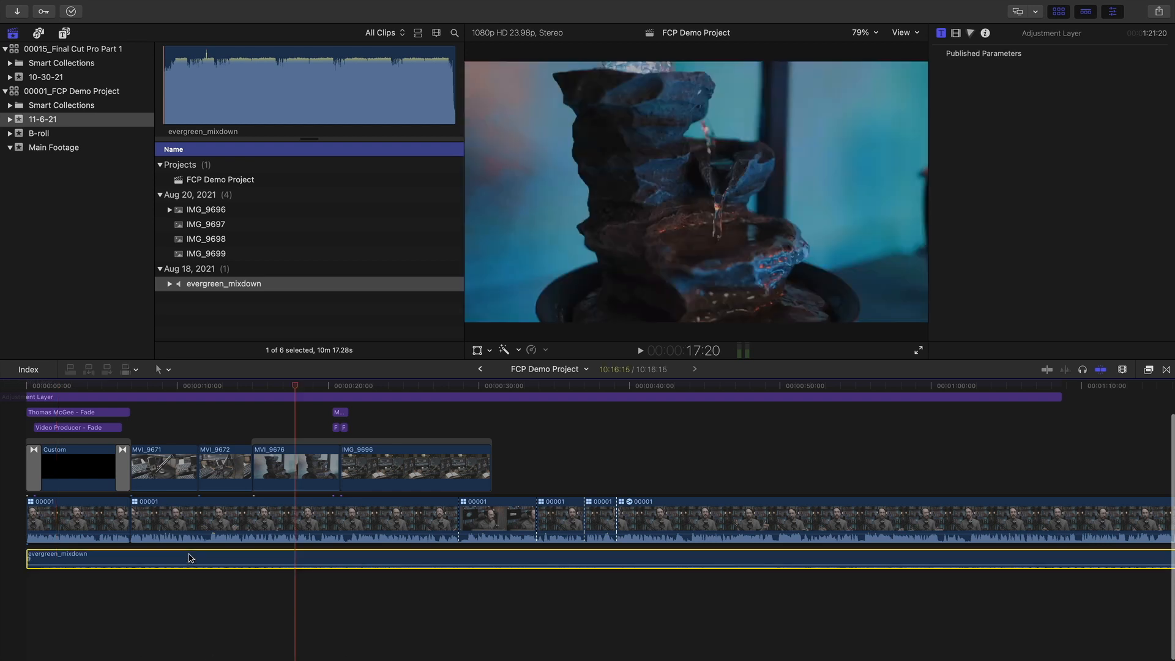
pyautogui.click(420, 625)
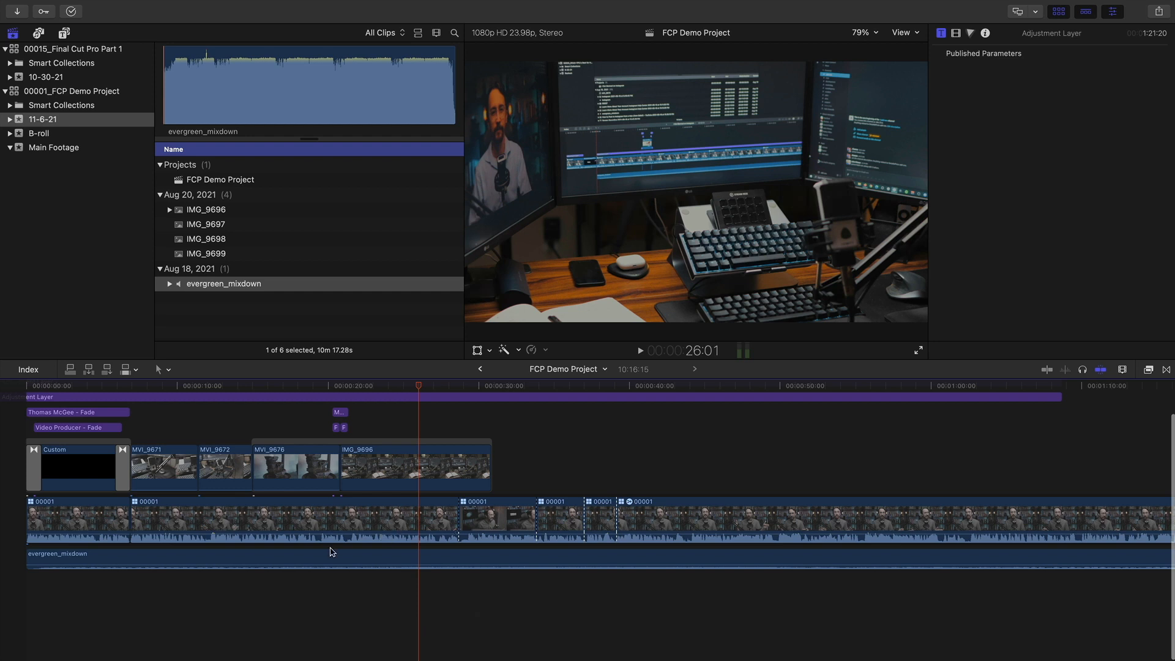
pyautogui.scroll(2, 245, 570)
pyautogui.click(223, 554)
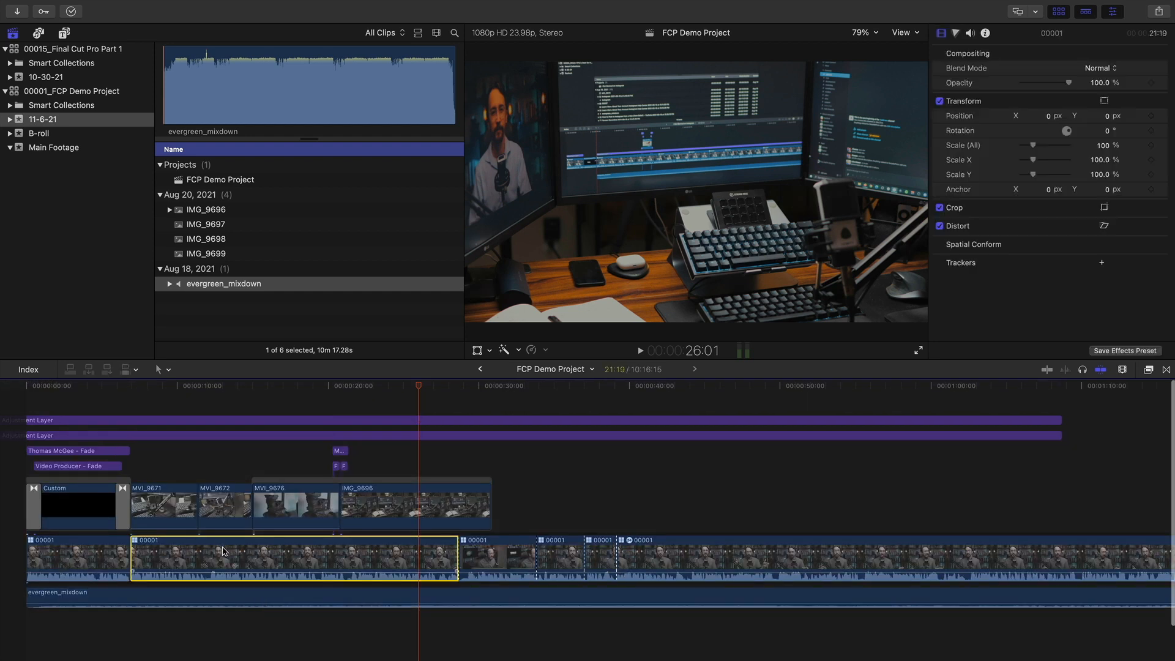
pyautogui.scroll(-2, 223, 551)
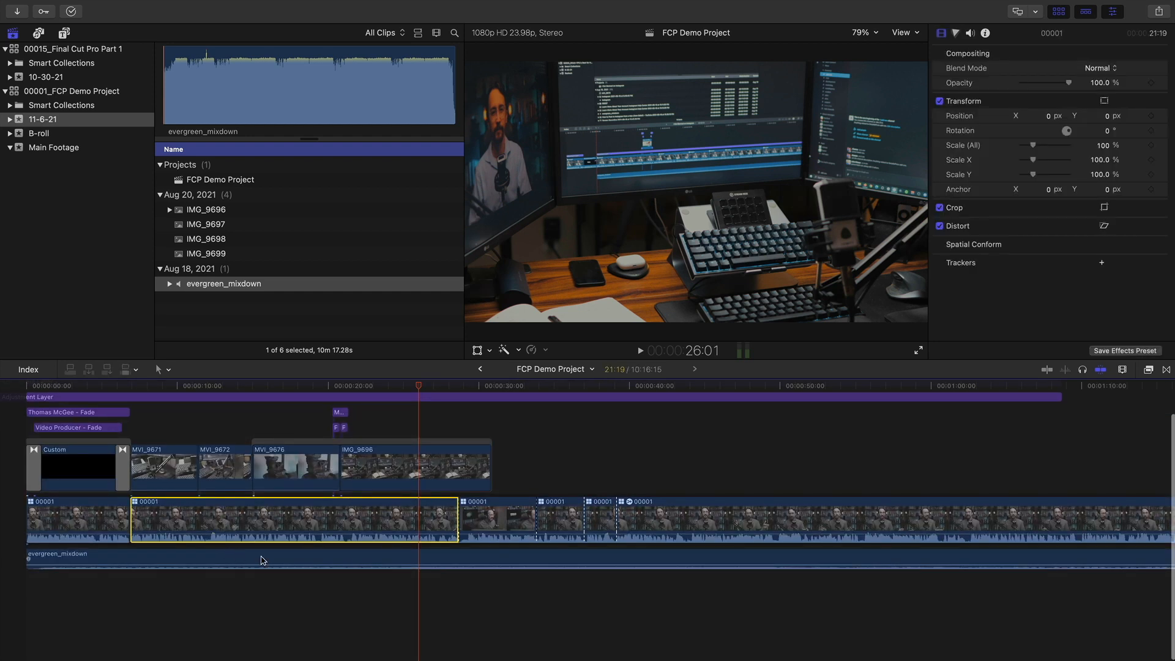
pyautogui.click(226, 560)
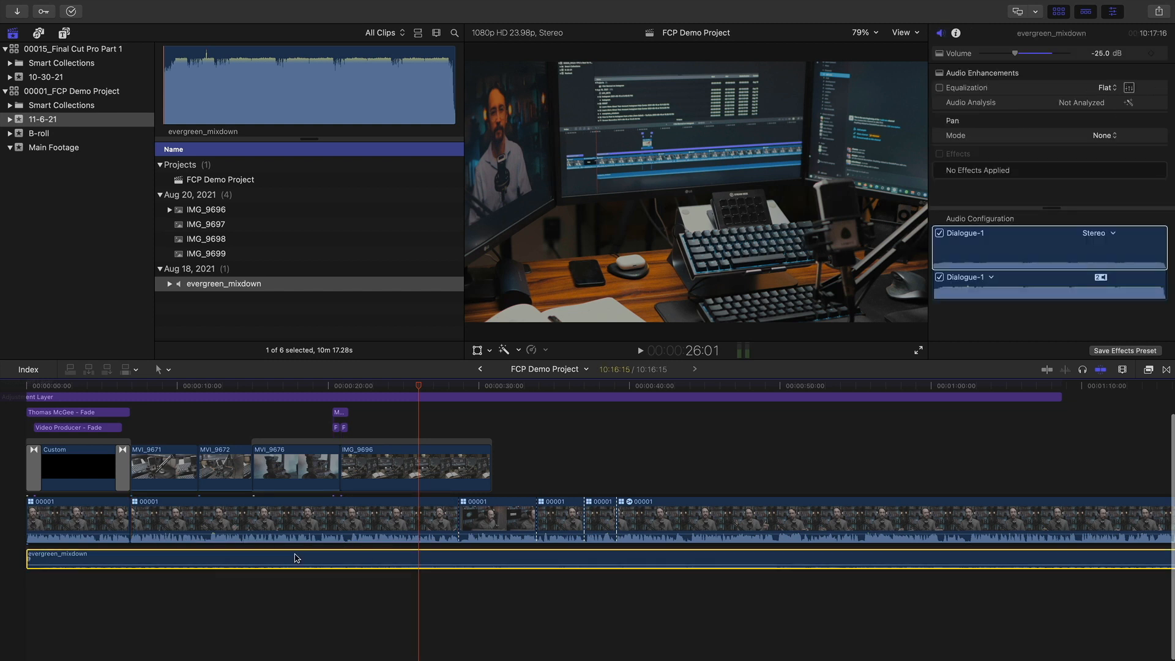
pyautogui.click(281, 517)
pyautogui.rightClick(282, 517)
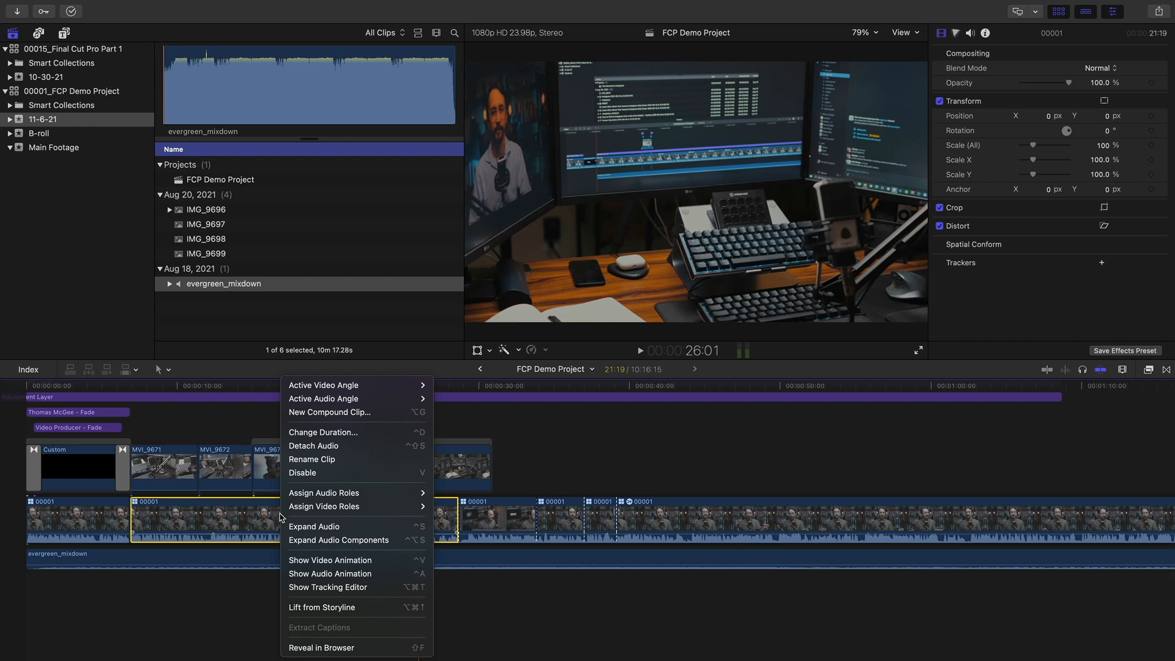
pyautogui.click(309, 452)
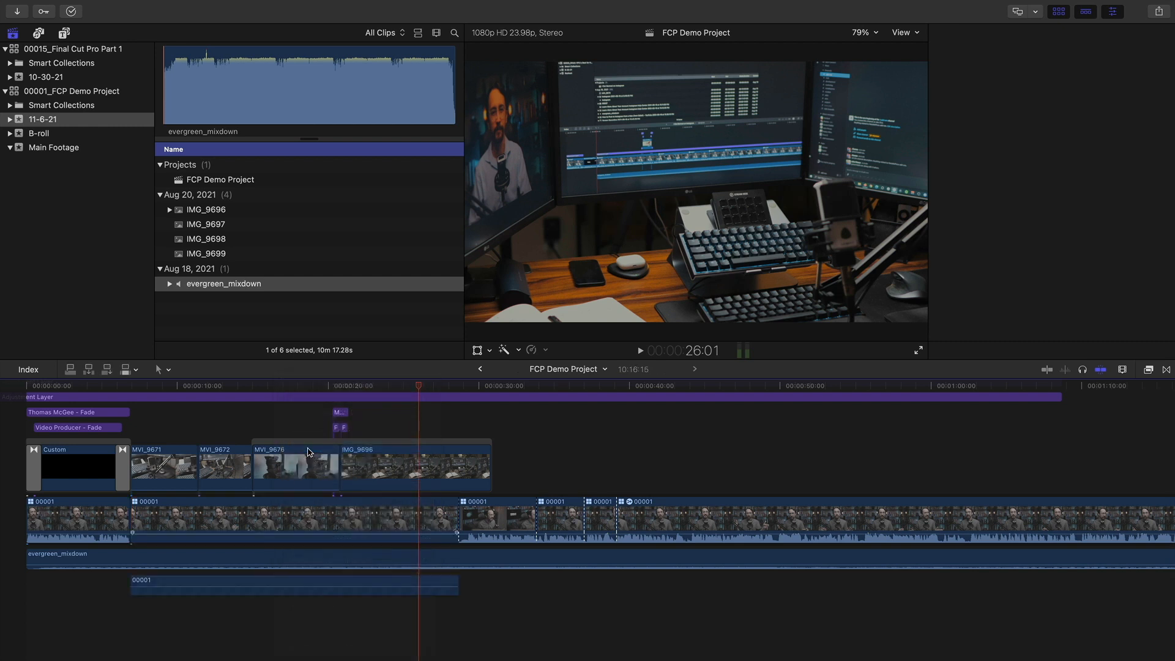
pyautogui.click(358, 526)
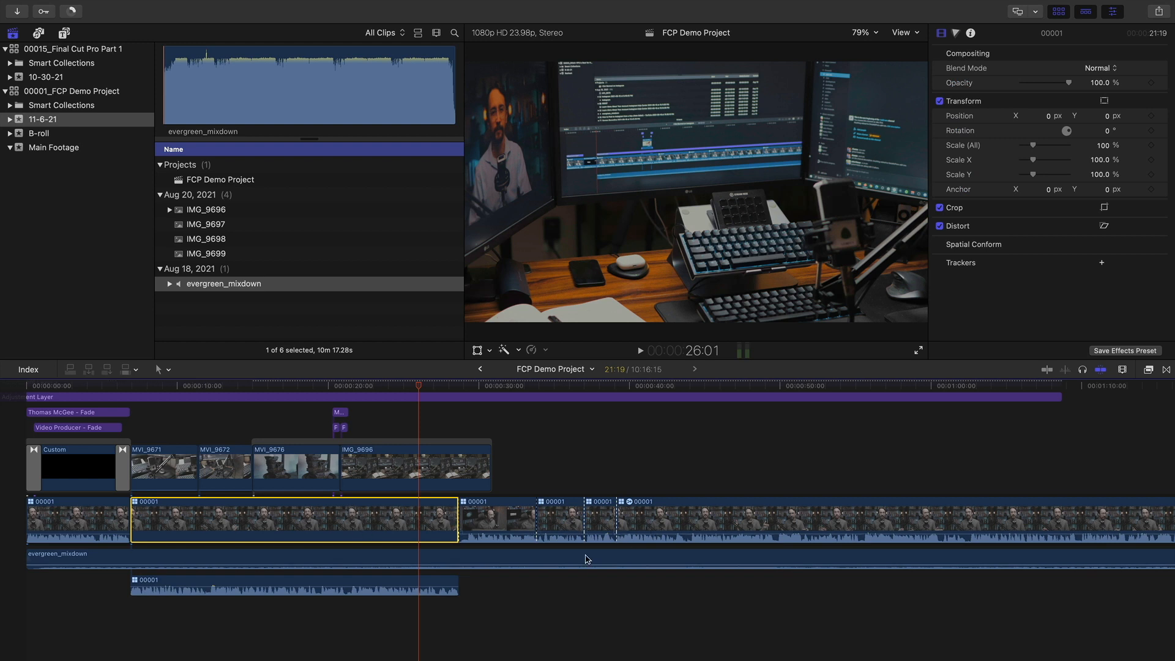
pyautogui.click(383, 576)
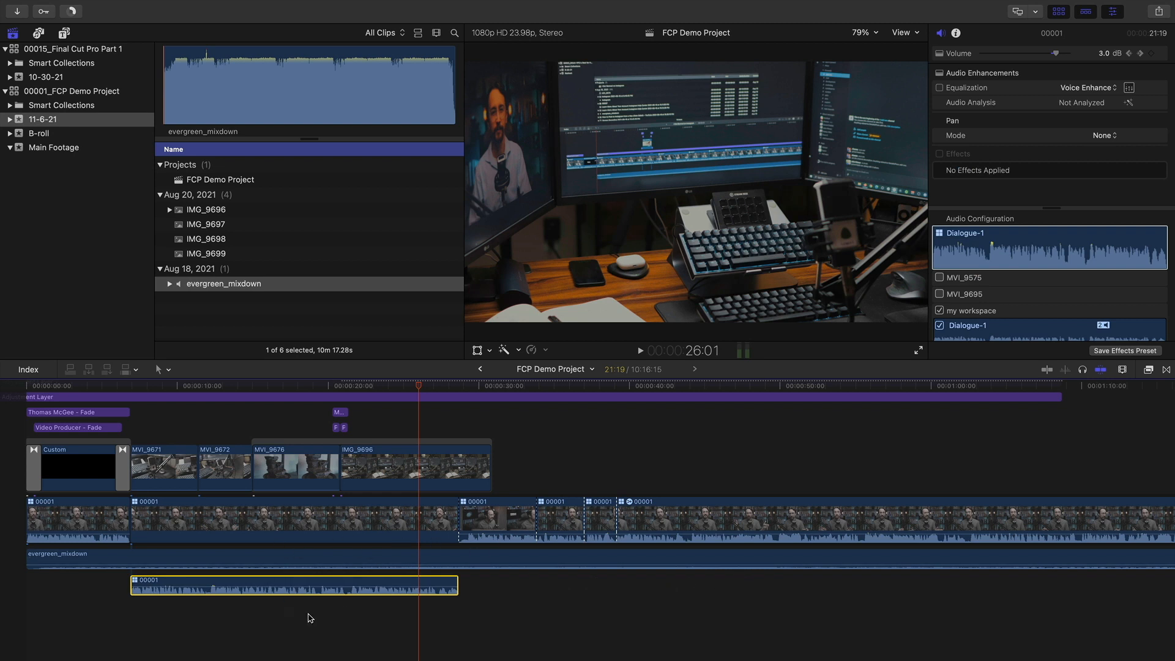
pyautogui.moveTo(260, 564)
pyautogui.press('Delete')
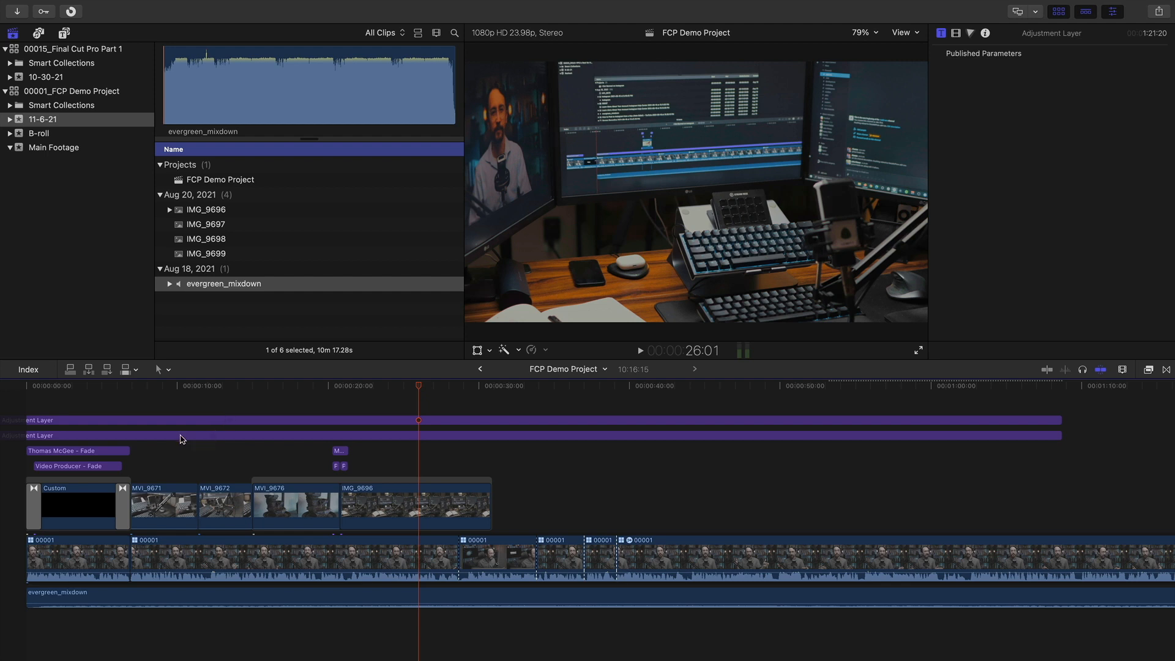
pyautogui.click(76, 422)
pyautogui.click(181, 557)
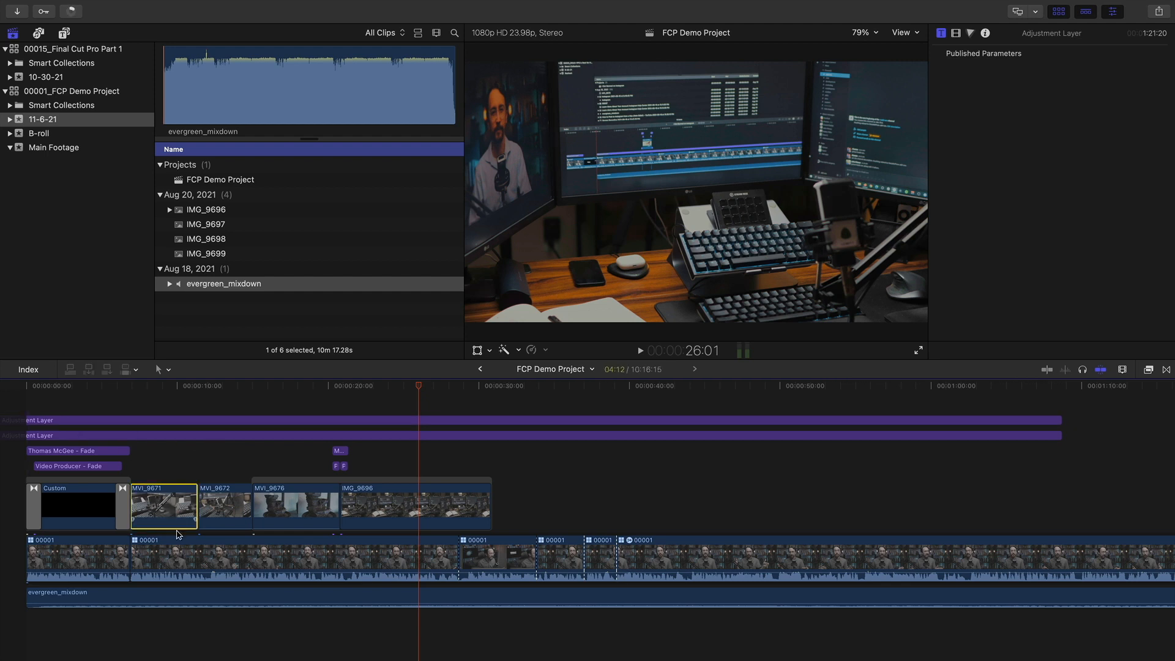
pyautogui.moveTo(428, 384); pyautogui.dragTo(537, 386)
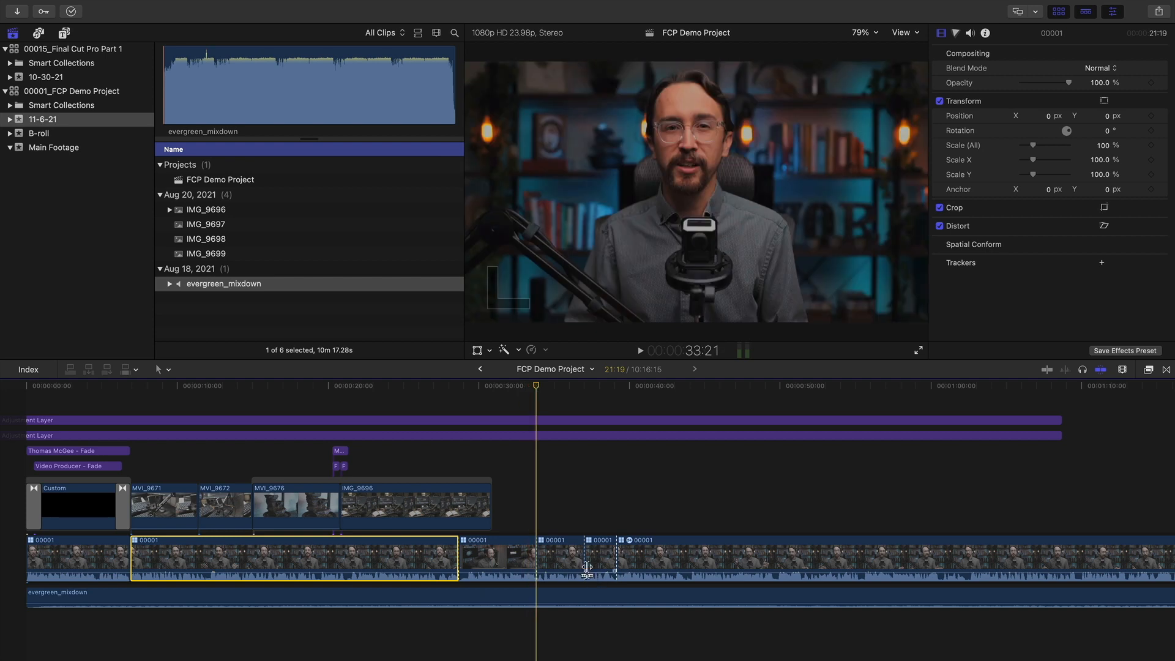
pyautogui.moveTo(273, 386); pyautogui.dragTo(392, 401)
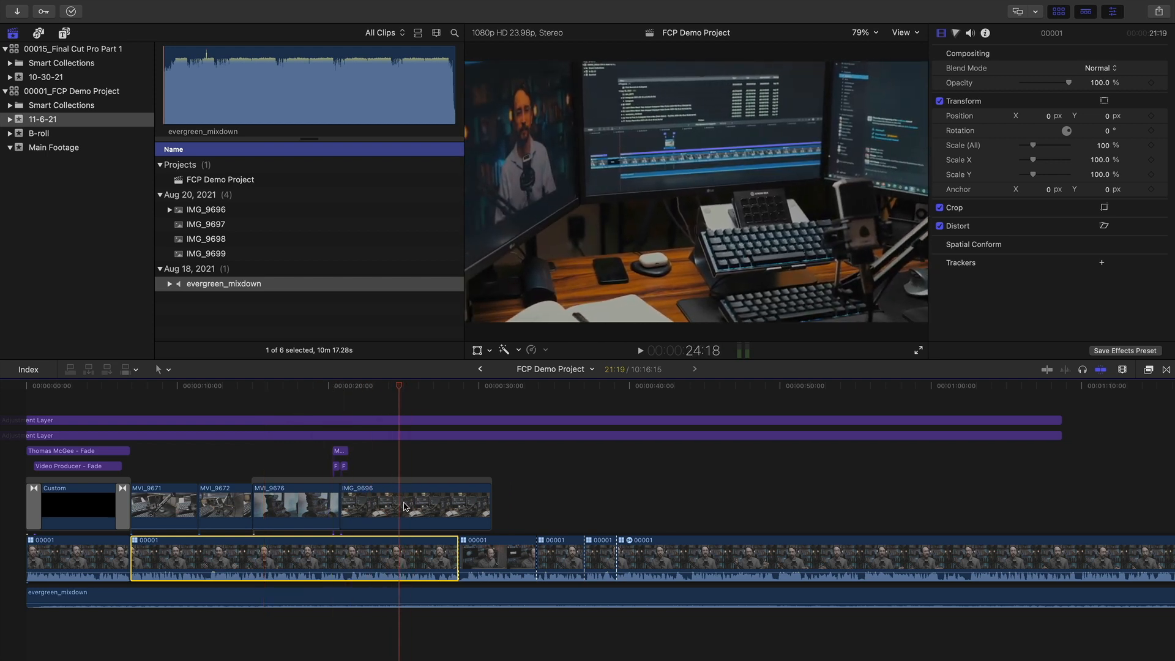
pyautogui.moveTo(401, 392); pyautogui.dragTo(277, 397)
pyautogui.press('space')
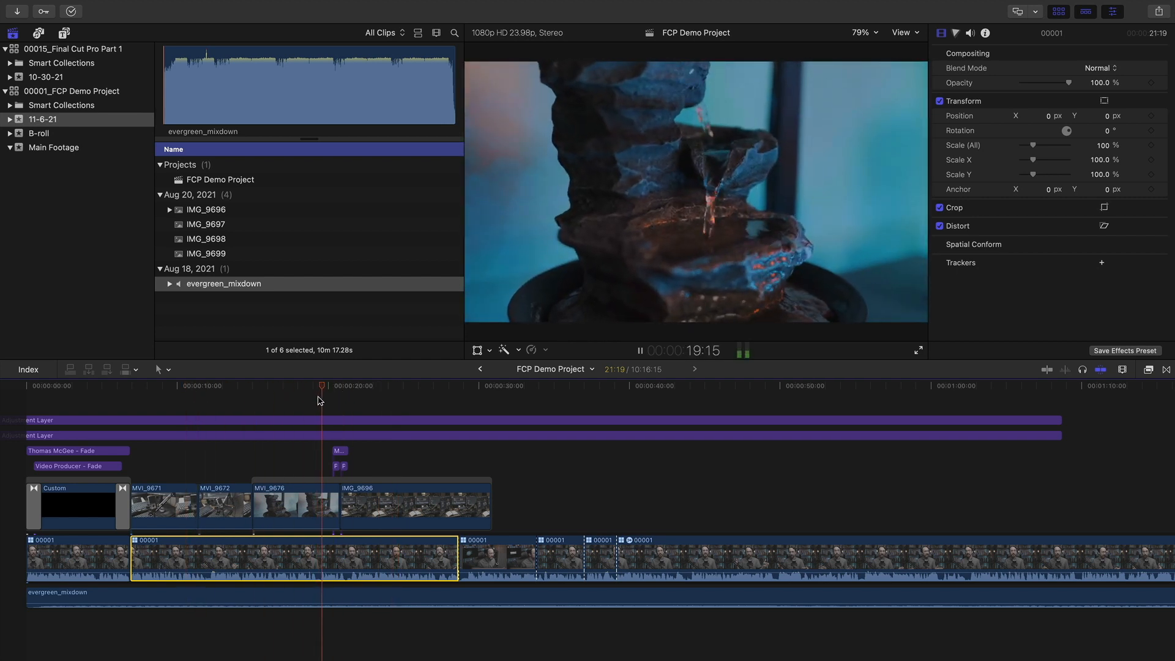
pyautogui.moveTo(327, 393); pyautogui.dragTo(361, 395)
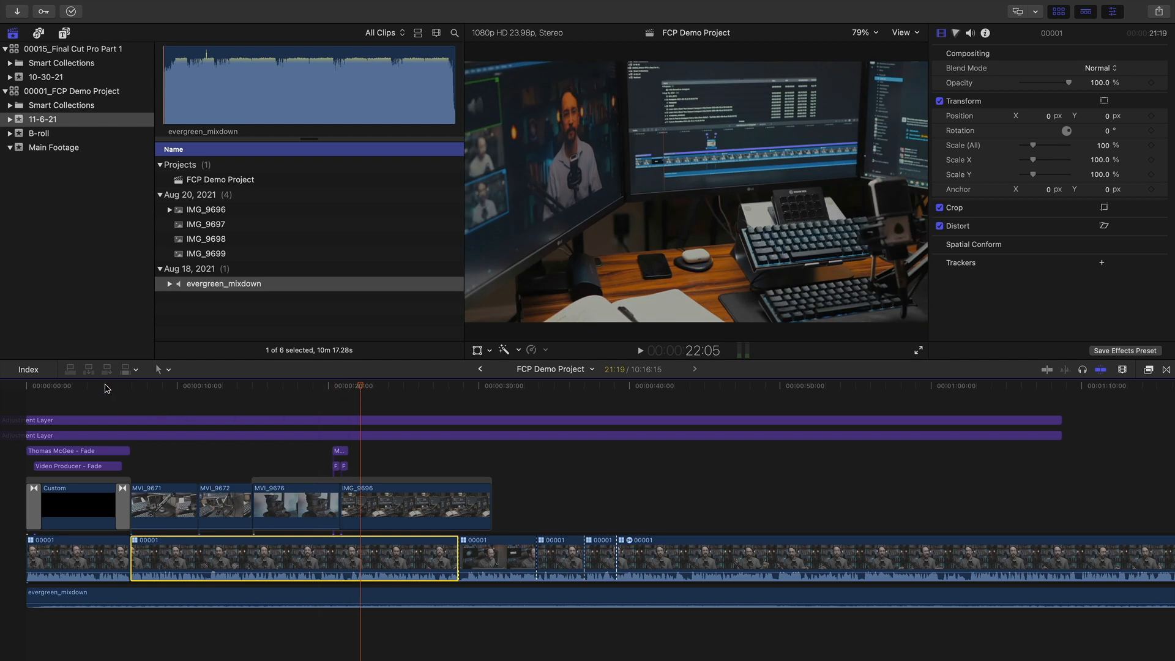
pyautogui.click(80, 388)
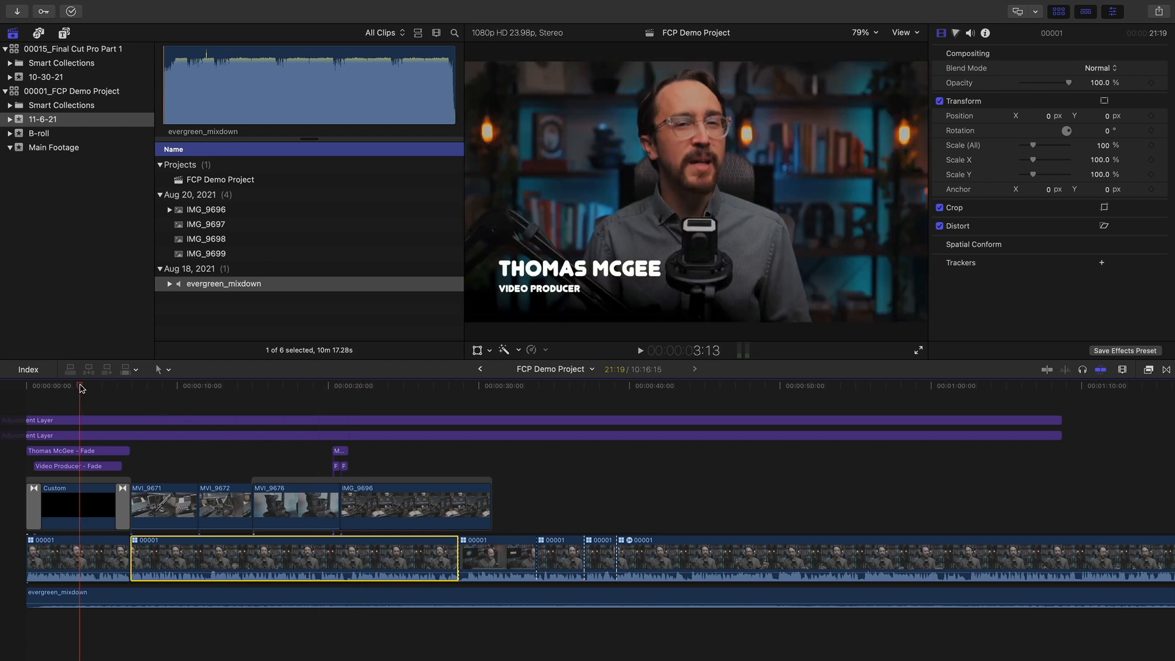
pyautogui.click(441, 598)
pyautogui.click(348, 386)
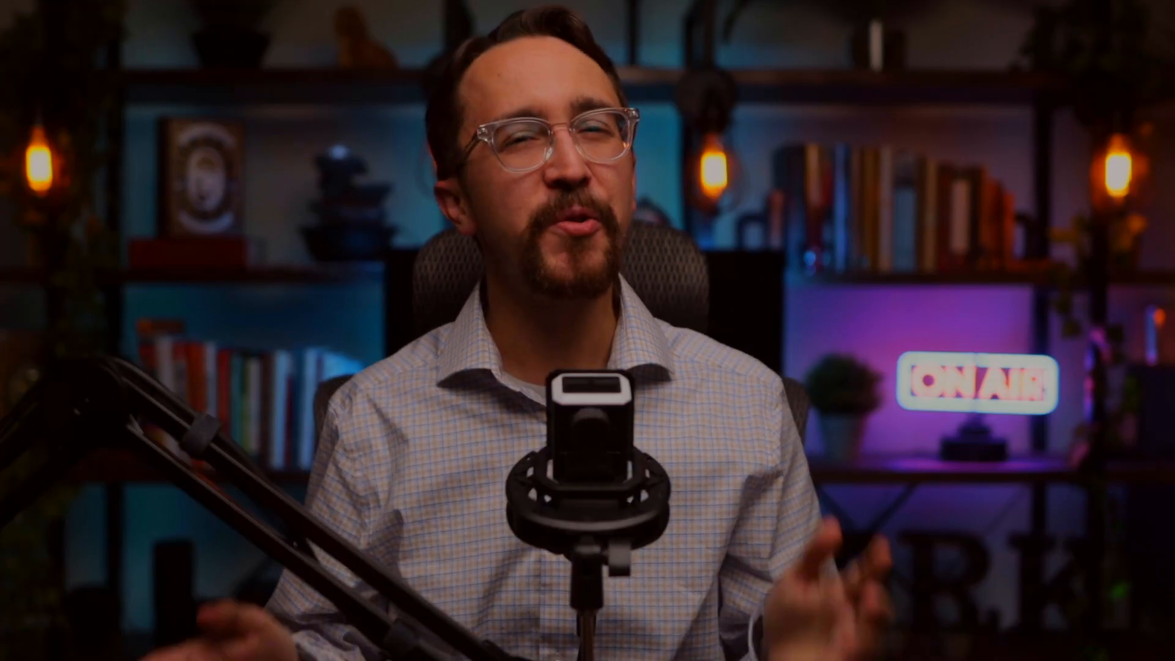